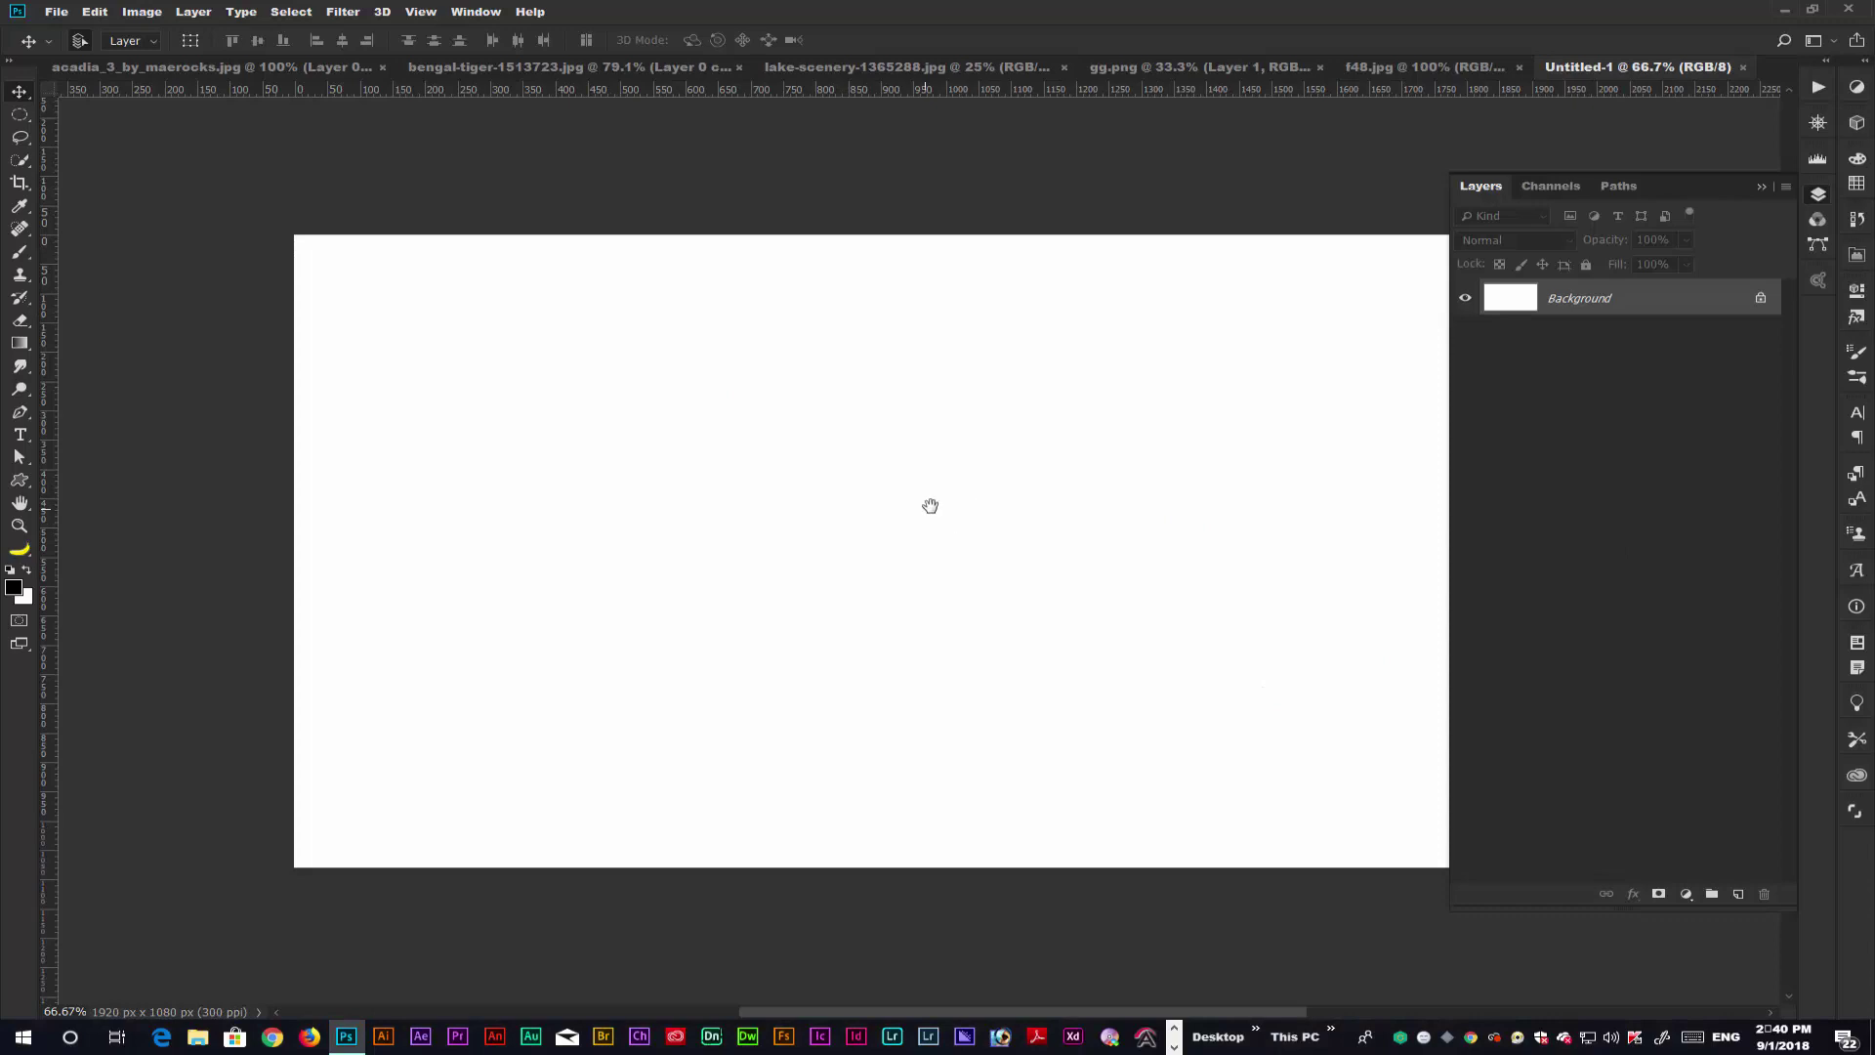
# - Crop the blank Untitled-1 canvas outward to 1944 x 1365 px, extending it mainly in height
pyautogui.moveTo(1035, 465); pyautogui.dragTo(921, 459)
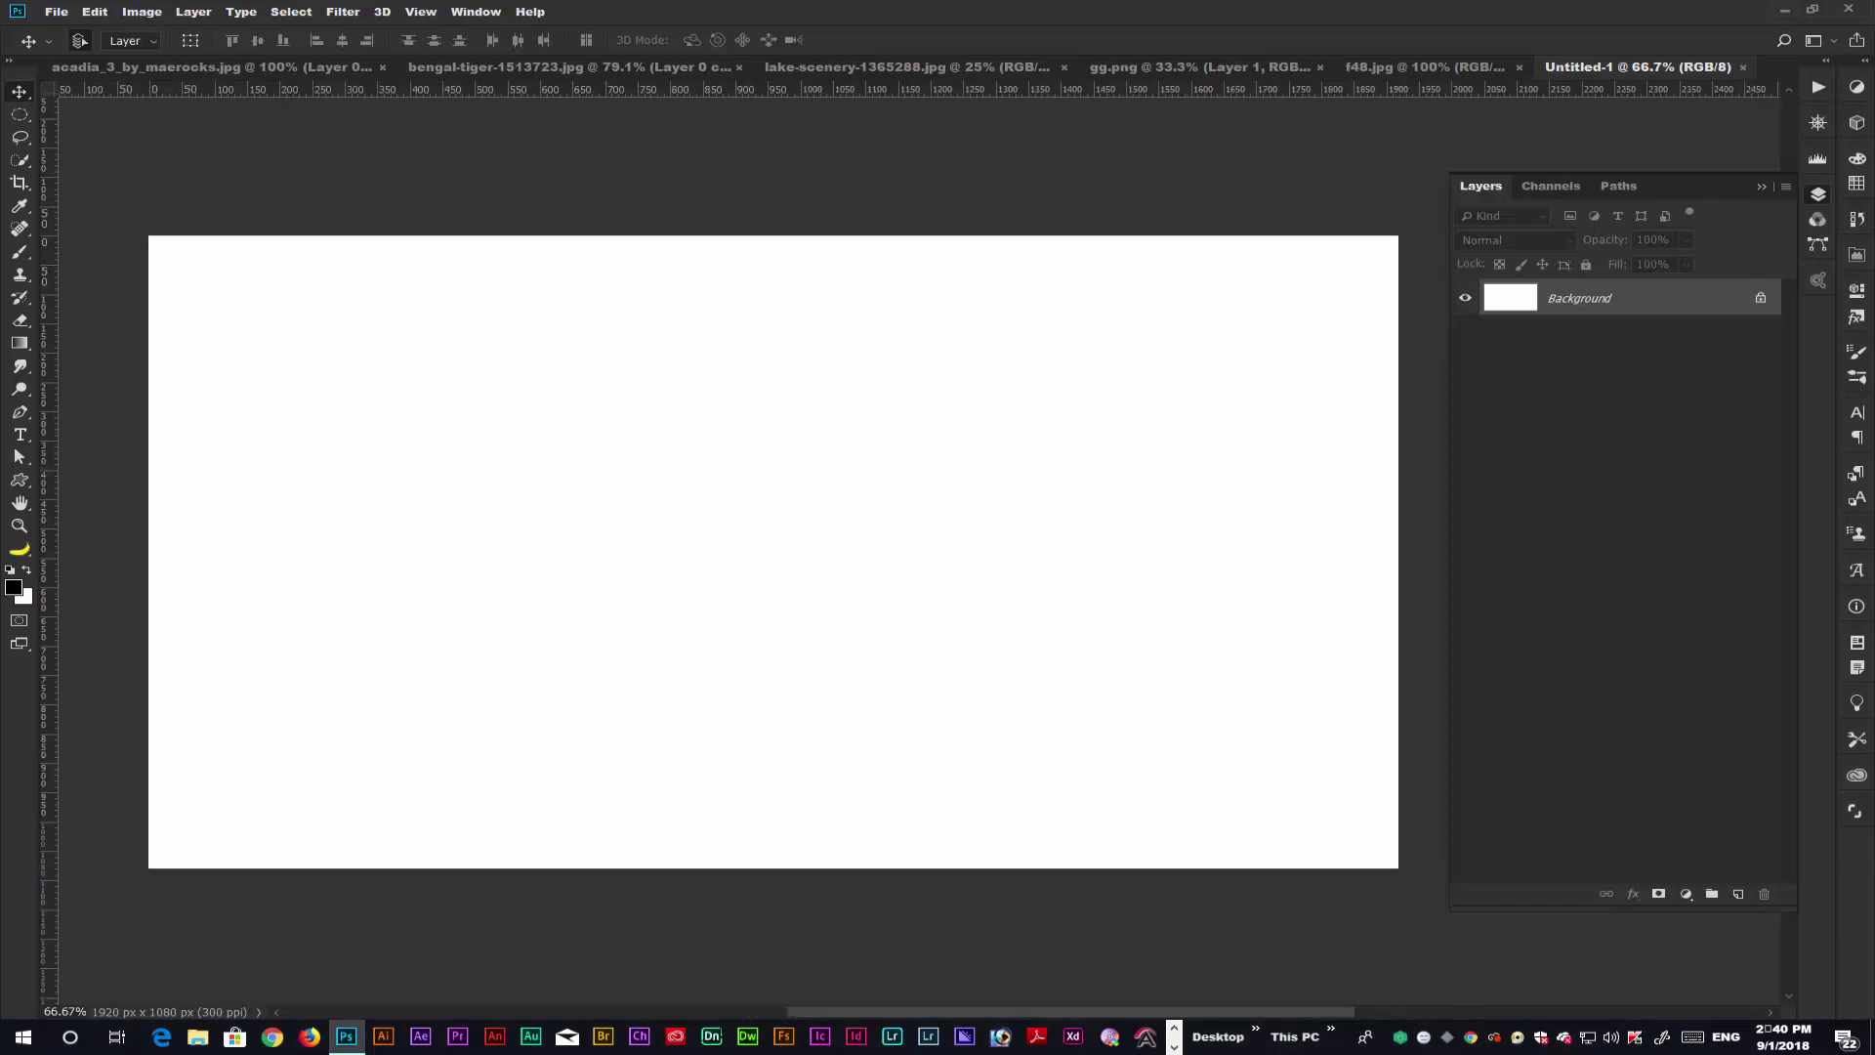
pyautogui.click(18, 184)
pyautogui.moveTo(154, 238); pyautogui.dragTo(144, 152)
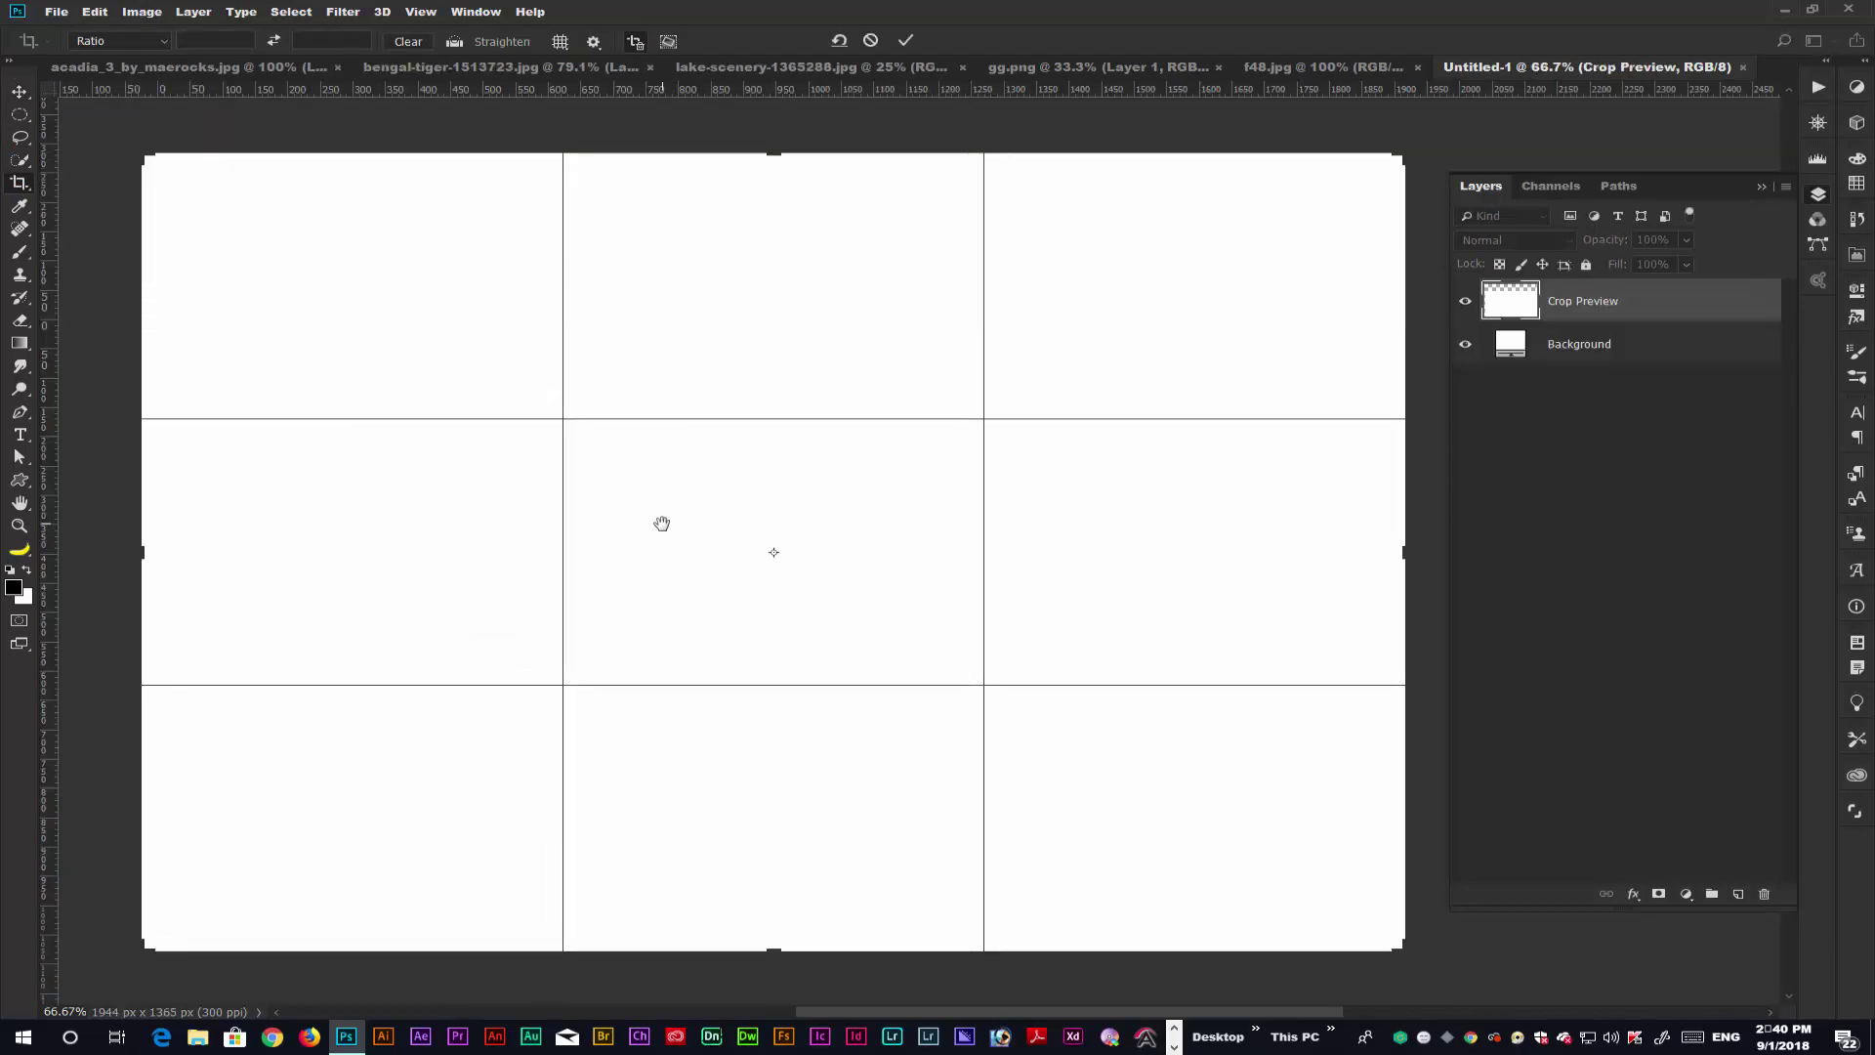
pyautogui.moveTo(661, 523); pyautogui.dragTo(669, 529)
pyautogui.press('Return')
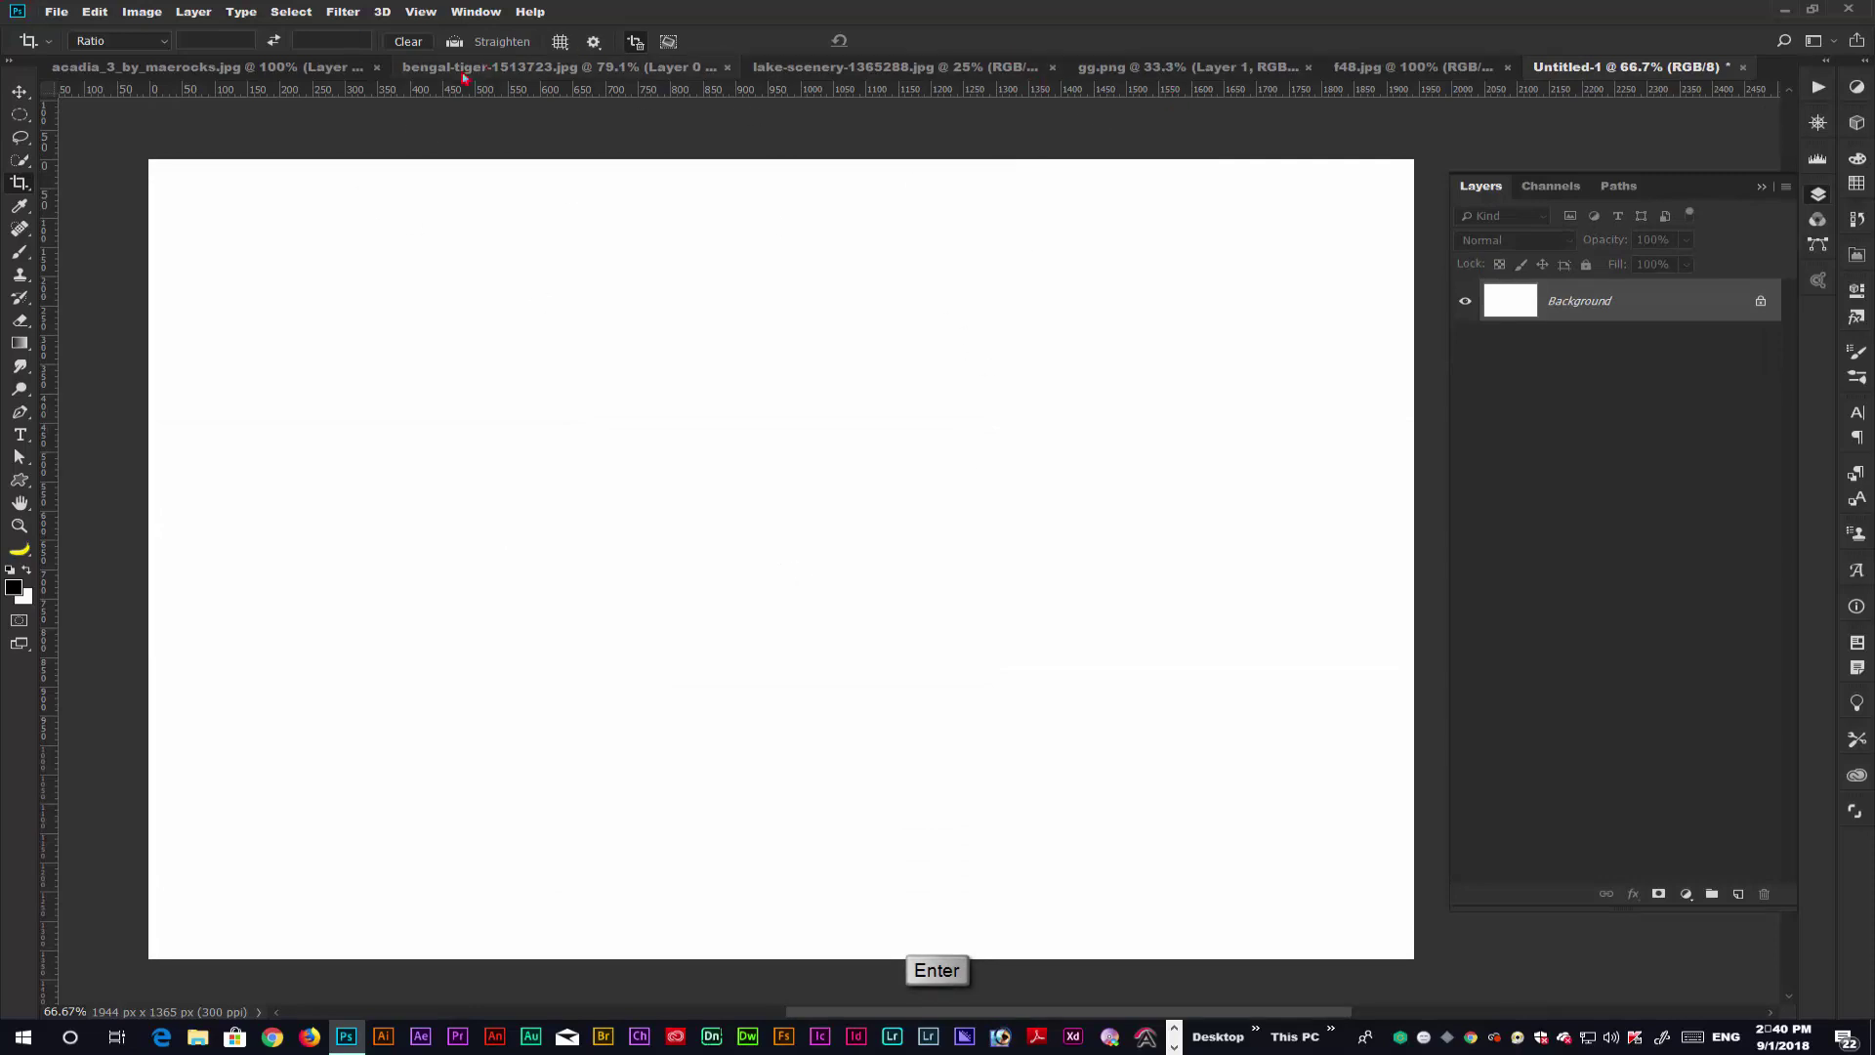
# - Copy the lake-scenery image and paste it as a new layer into the Untitled-1 document
pyautogui.click(305, 68)
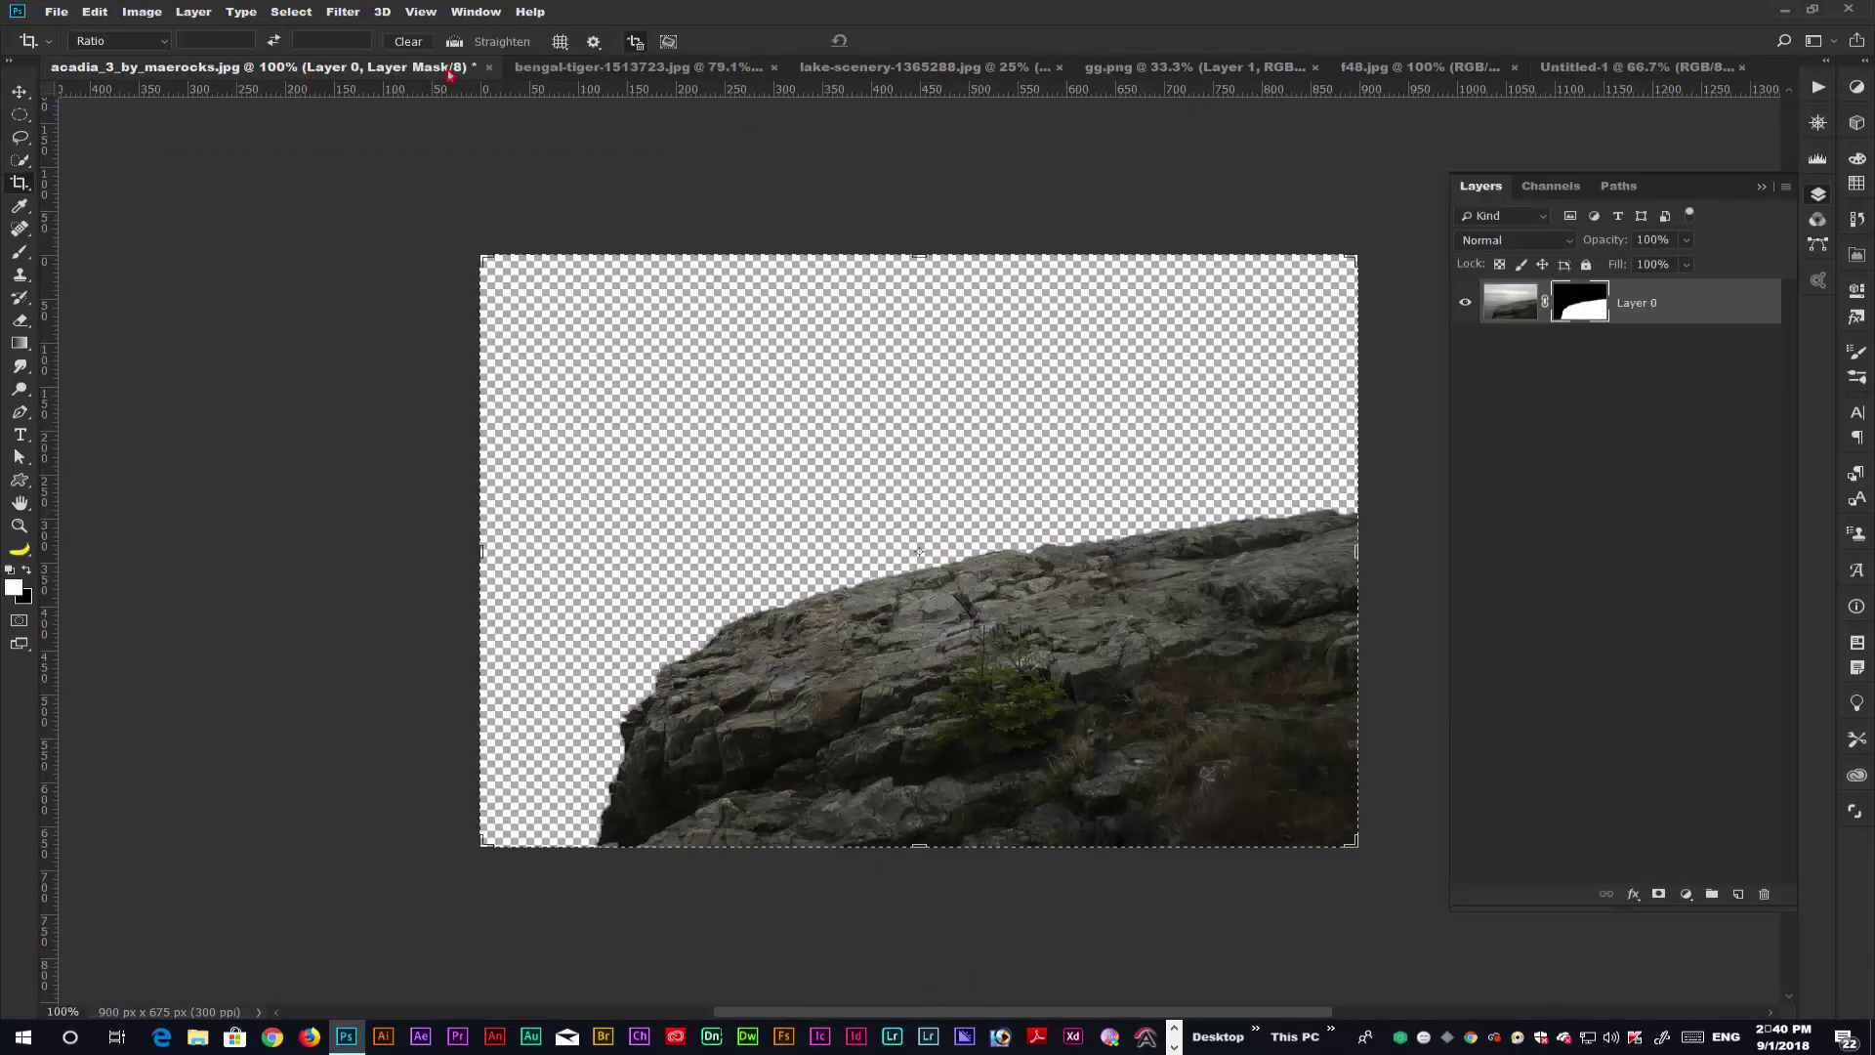
pyautogui.click(587, 68)
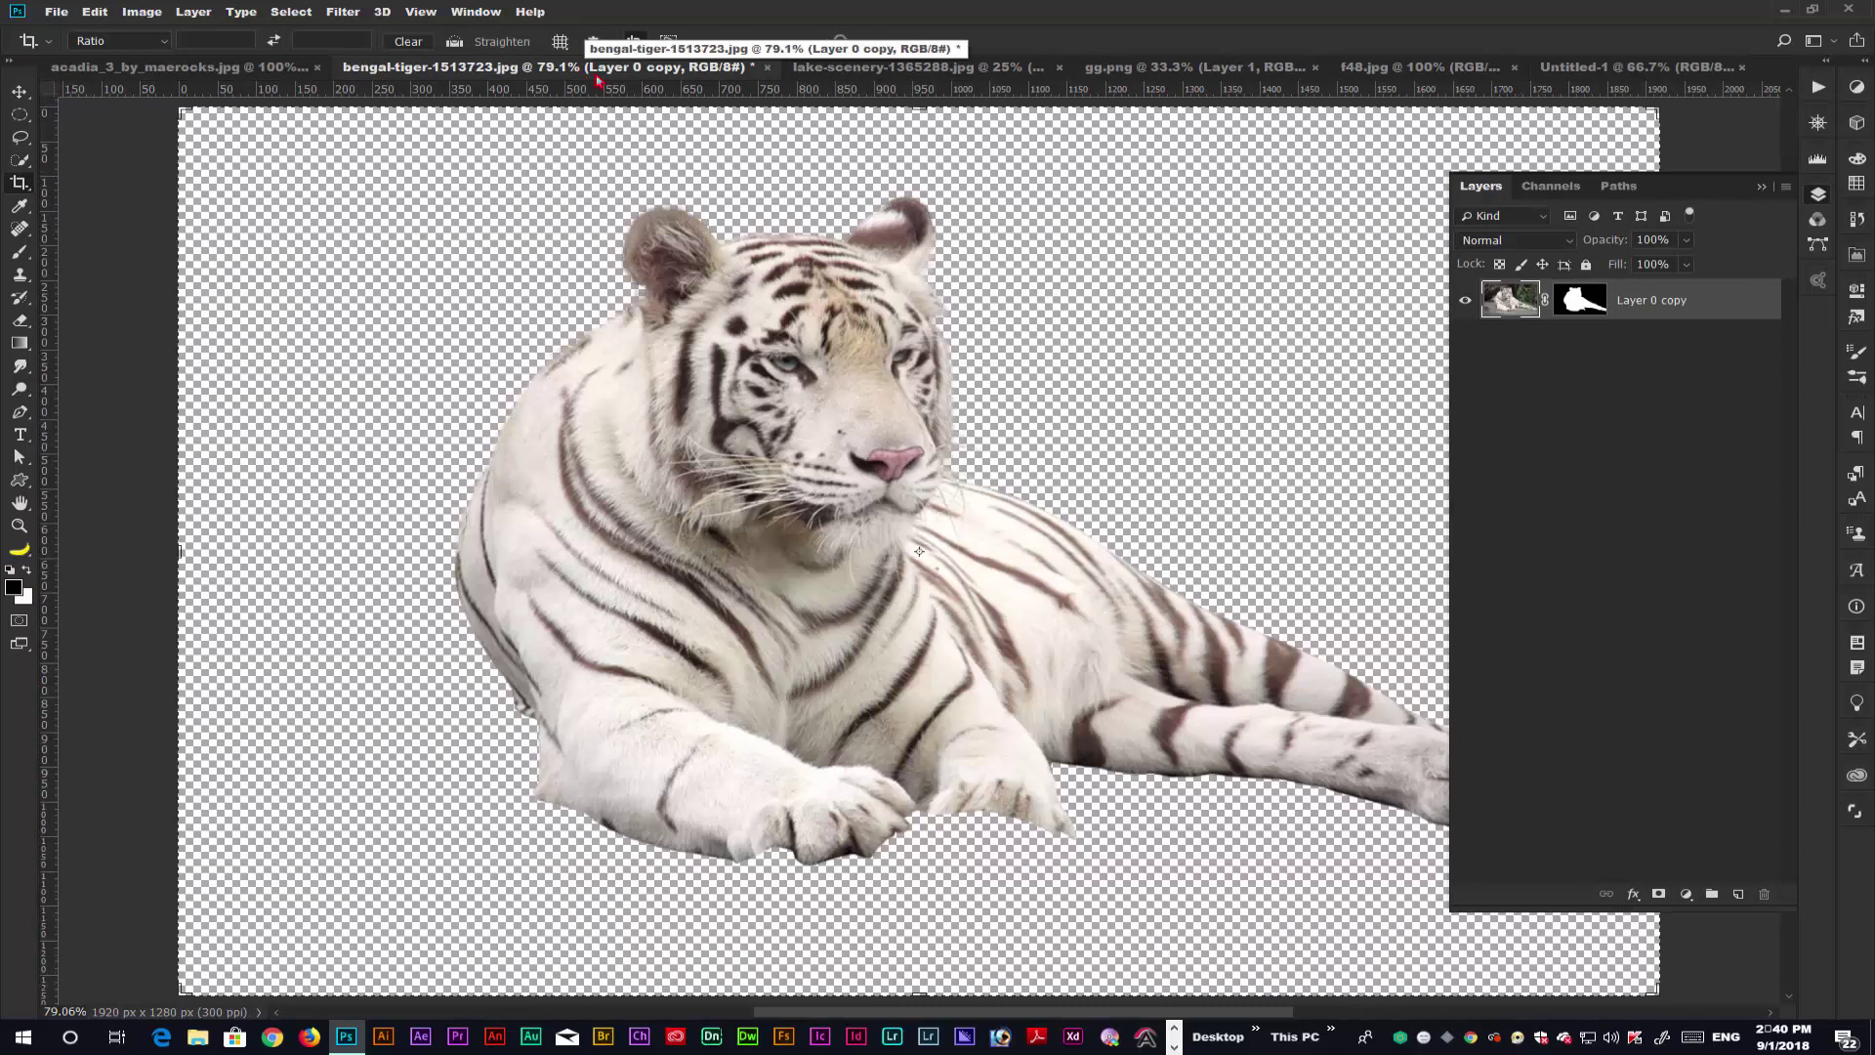
pyautogui.click(909, 67)
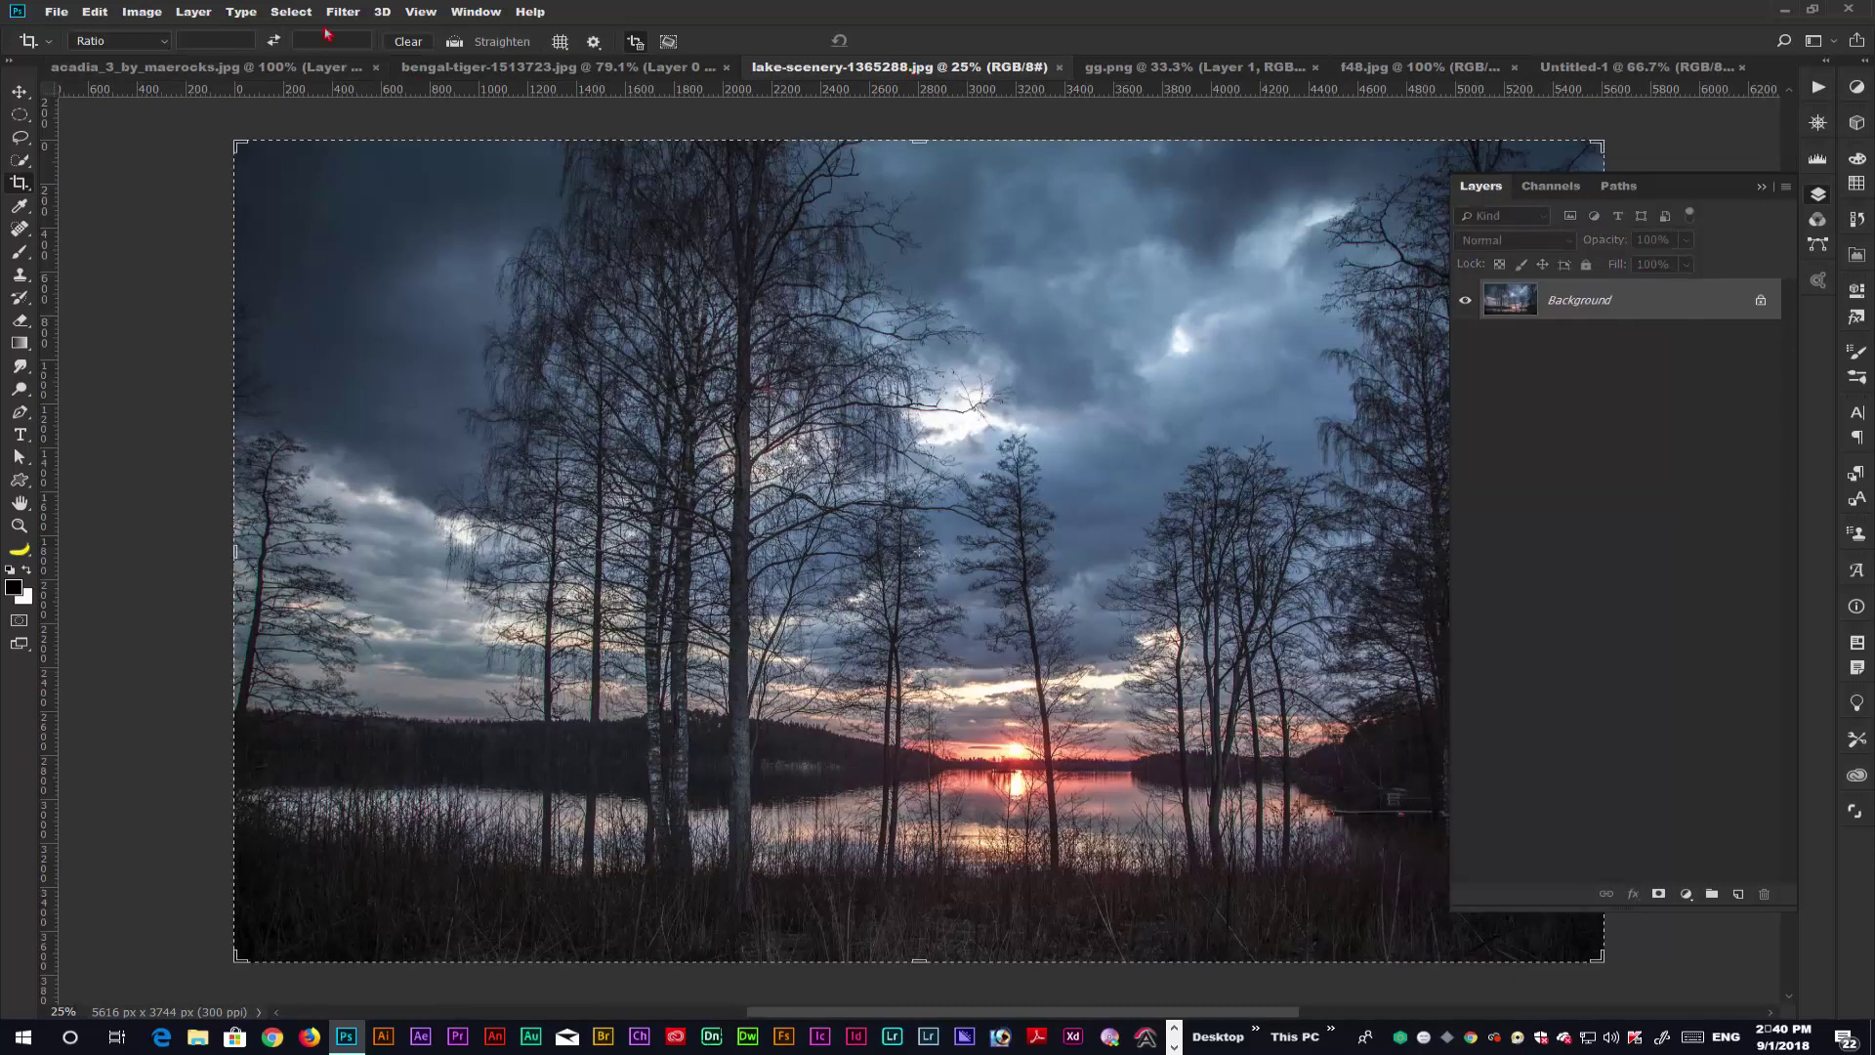
pyautogui.click(292, 12)
pyautogui.click(56, 12)
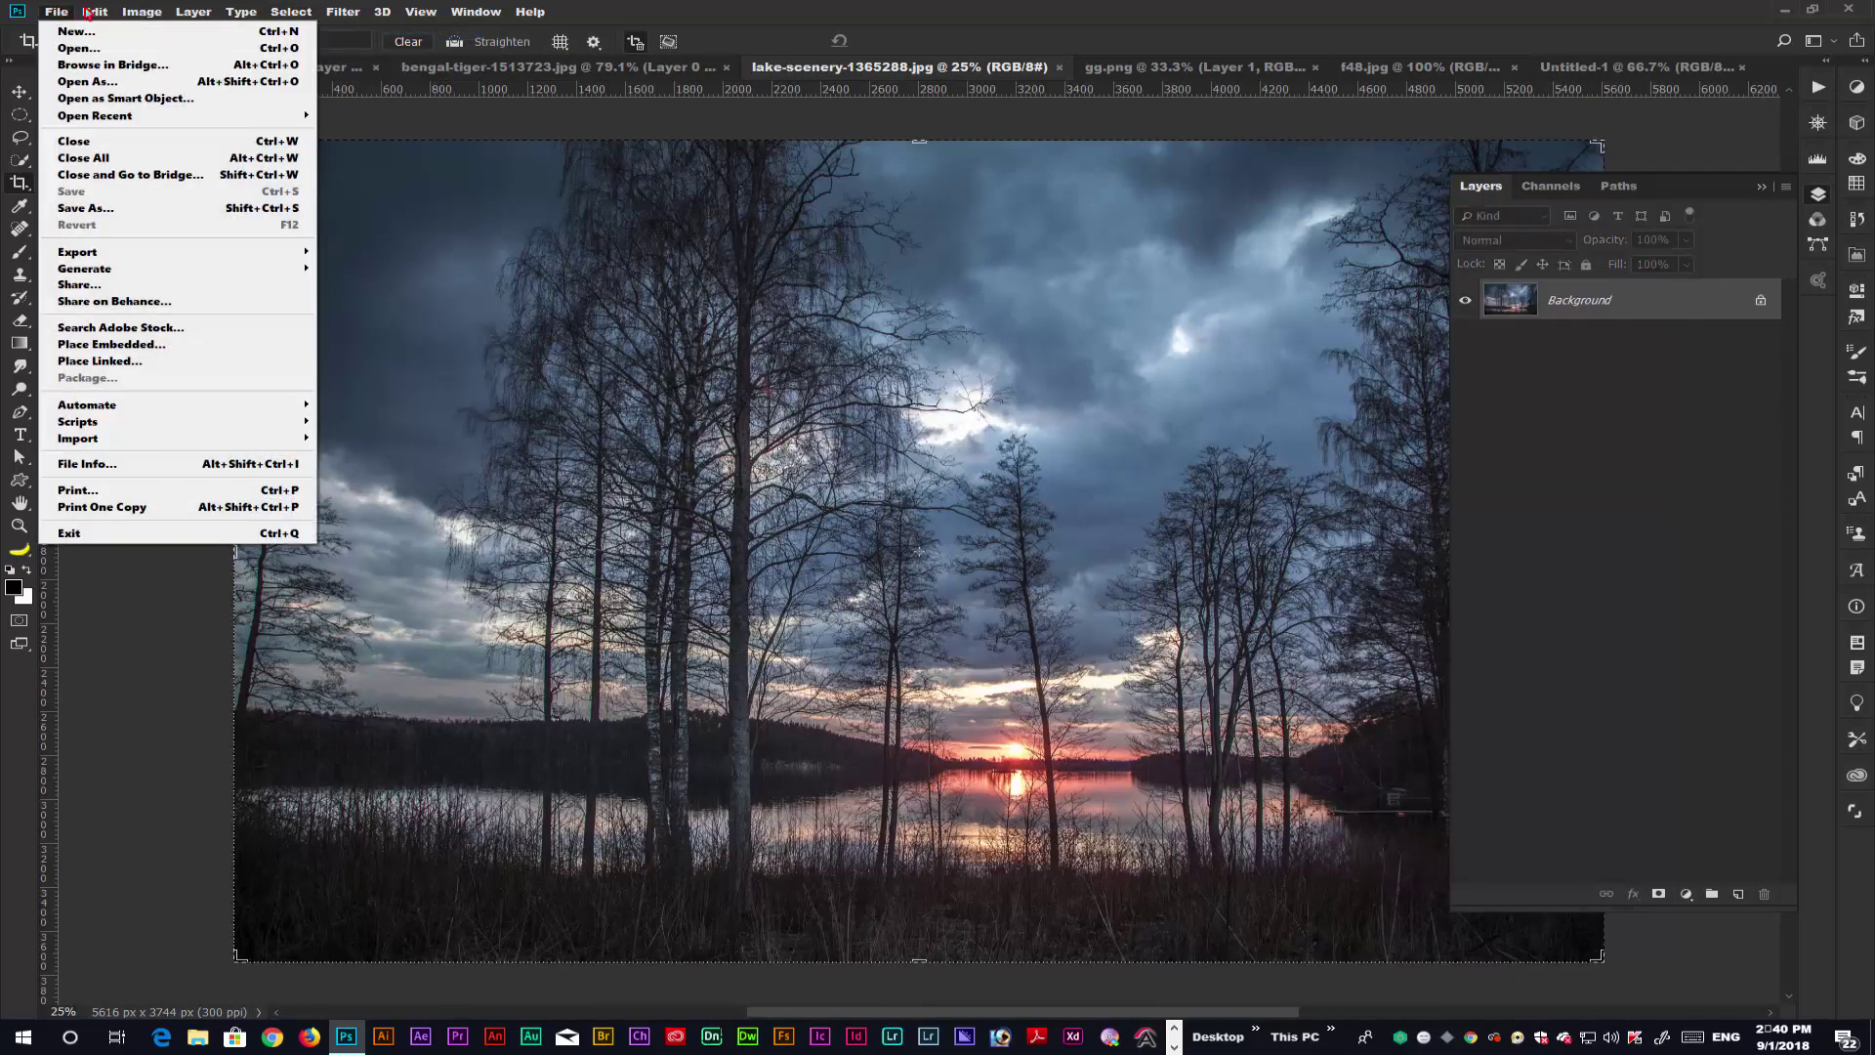
pyautogui.moveTo(91, 13)
pyautogui.click(124, 136)
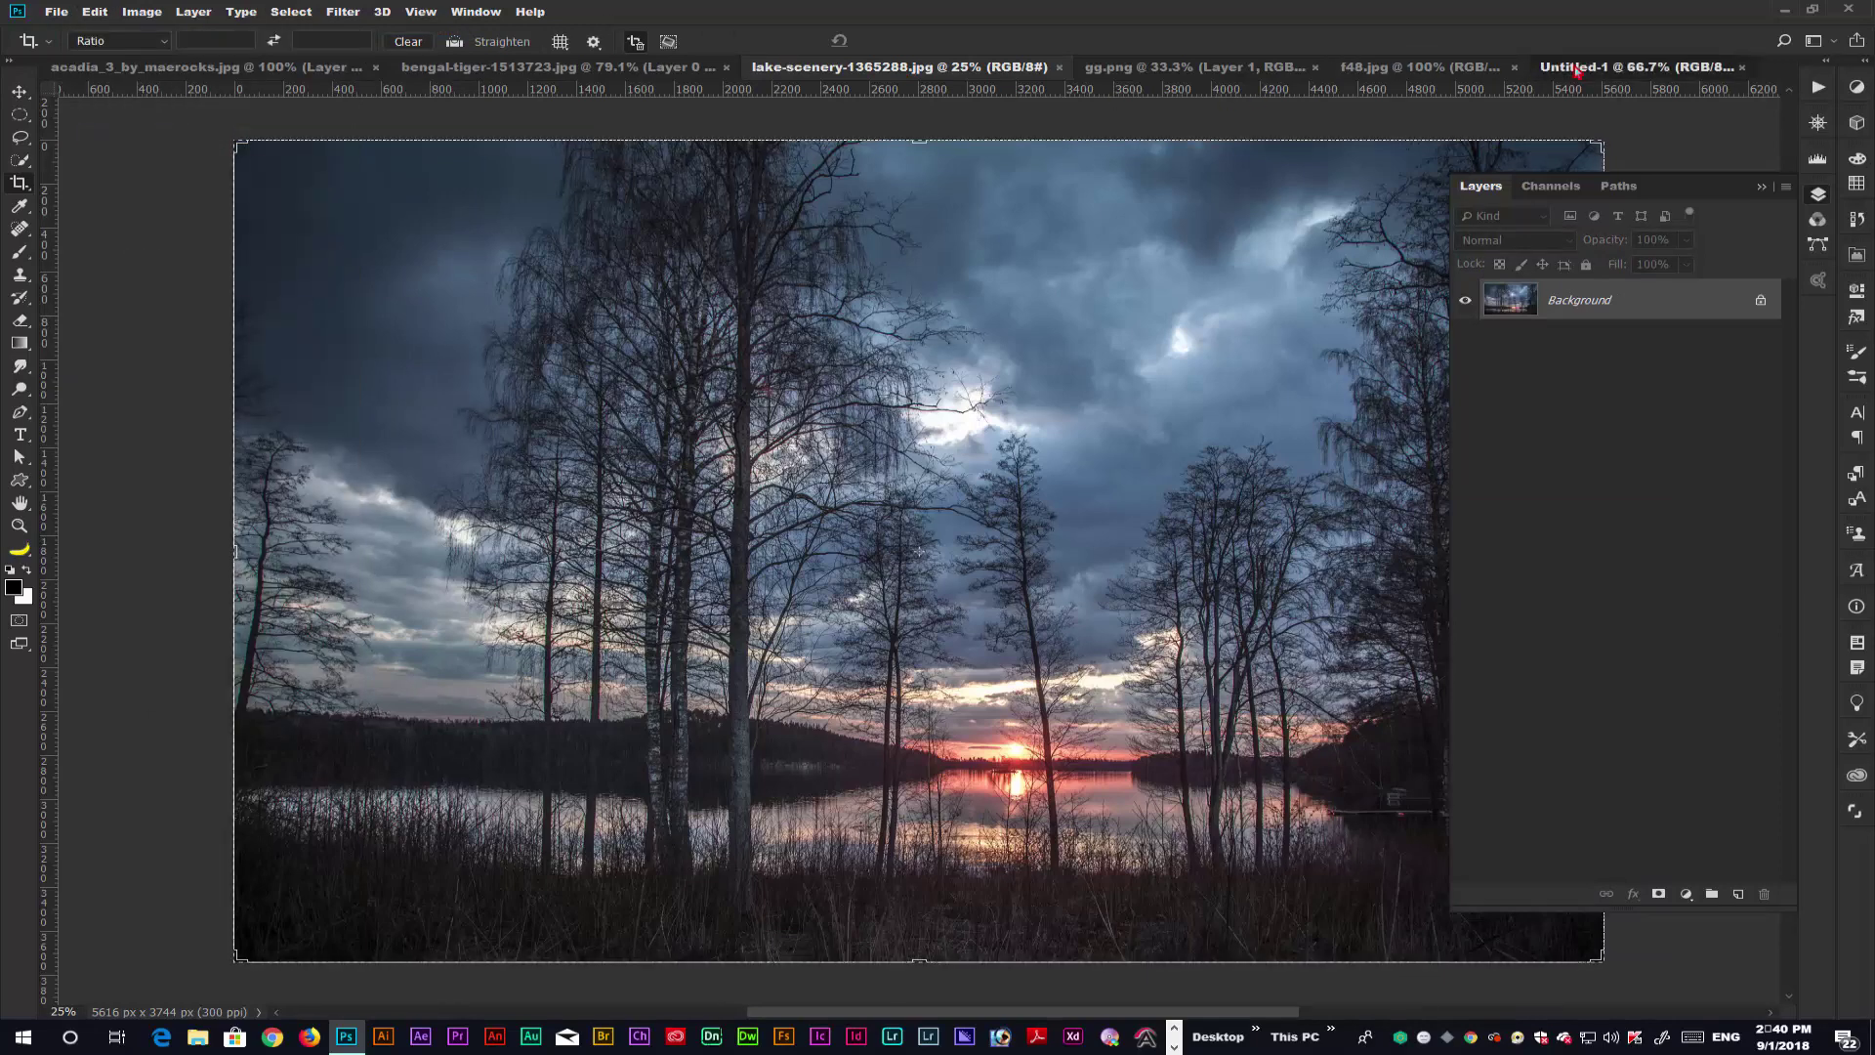
pyautogui.click(1577, 69)
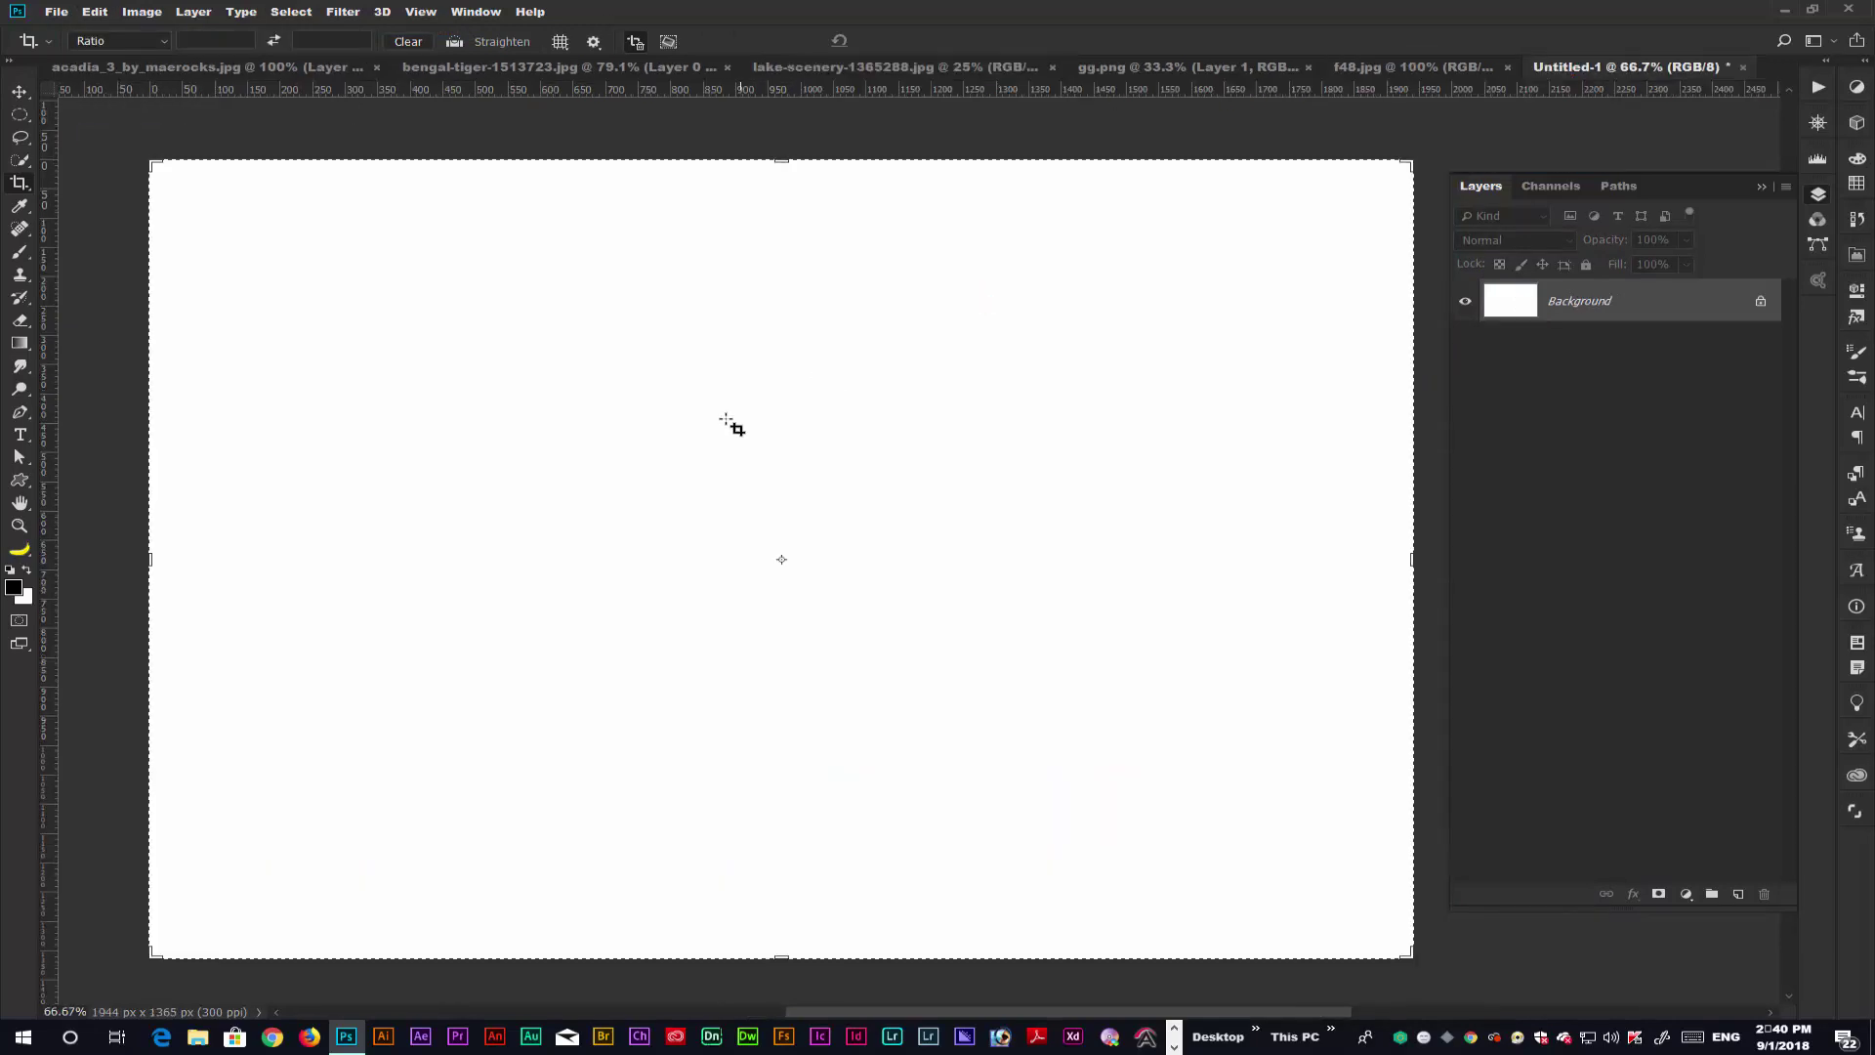
pyautogui.click(105, 14)
pyautogui.click(131, 173)
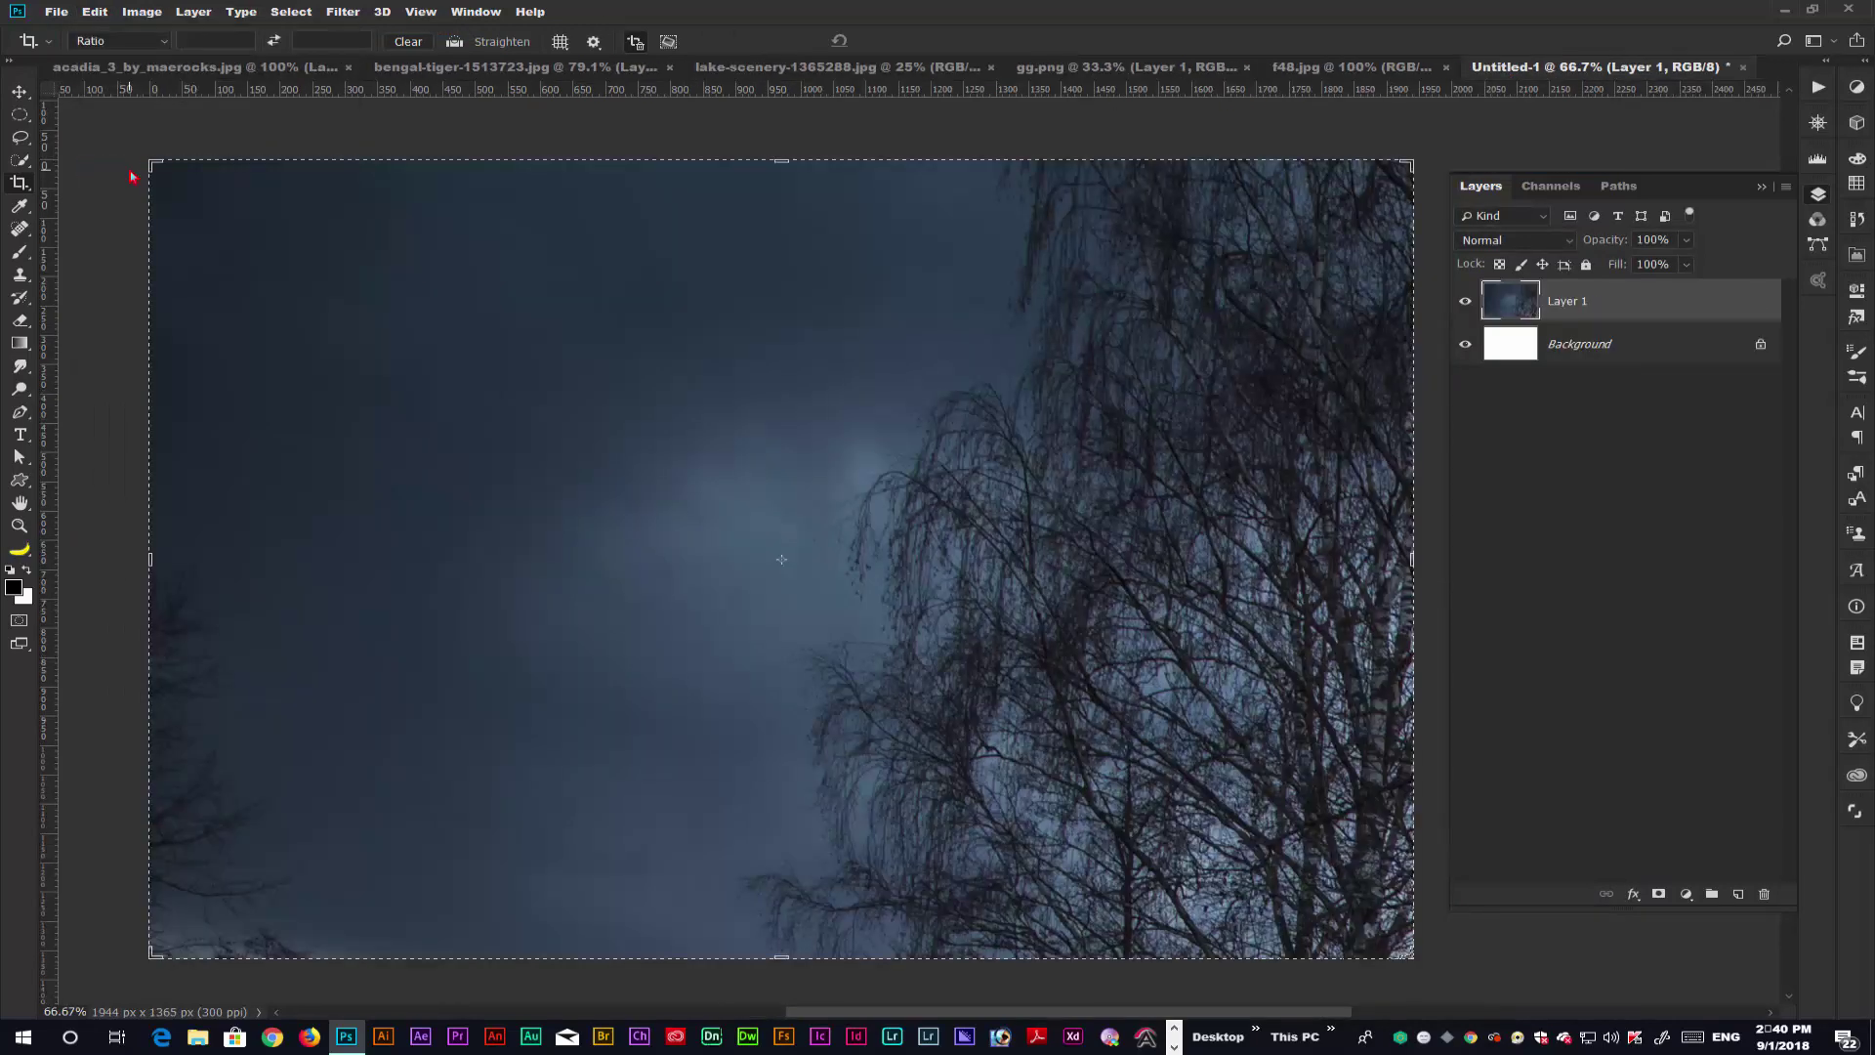
# - Scale the pasted lake layer to about 35% width and 37% height so it covers the whole canvas
pyautogui.click(93, 13)
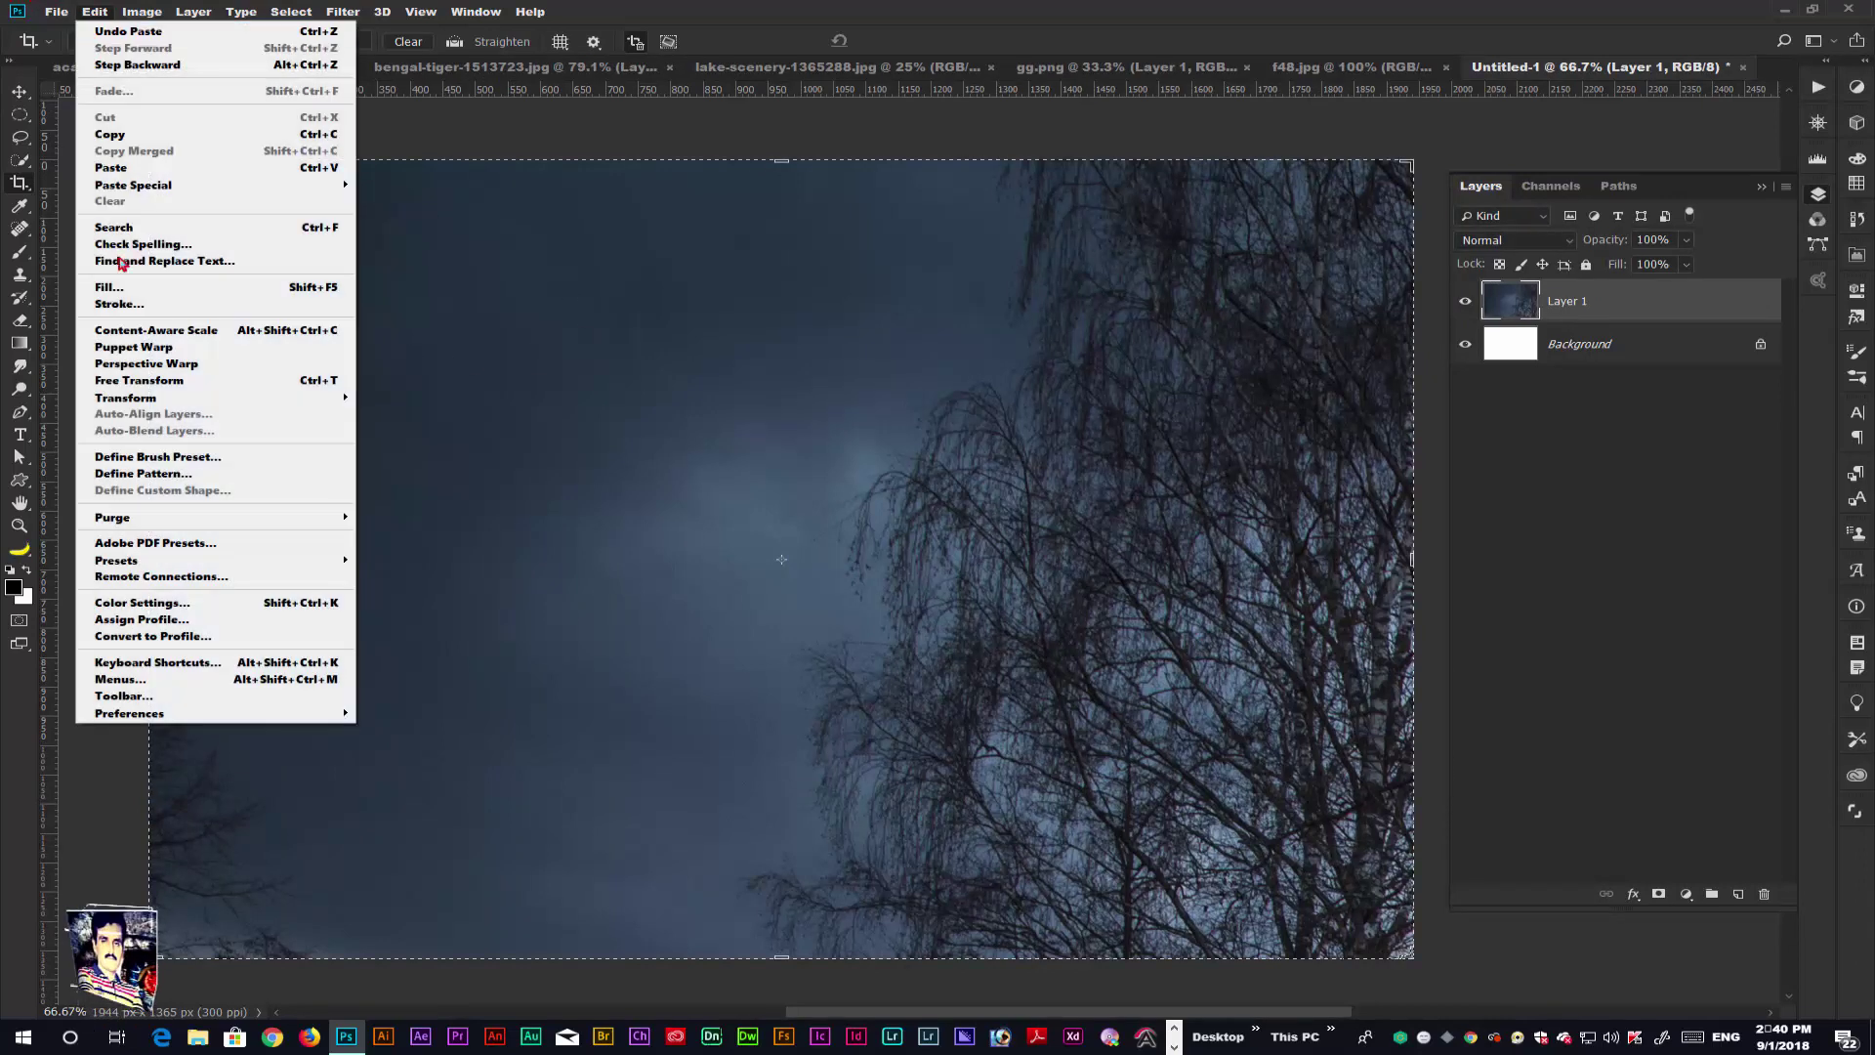
pyautogui.click(122, 390)
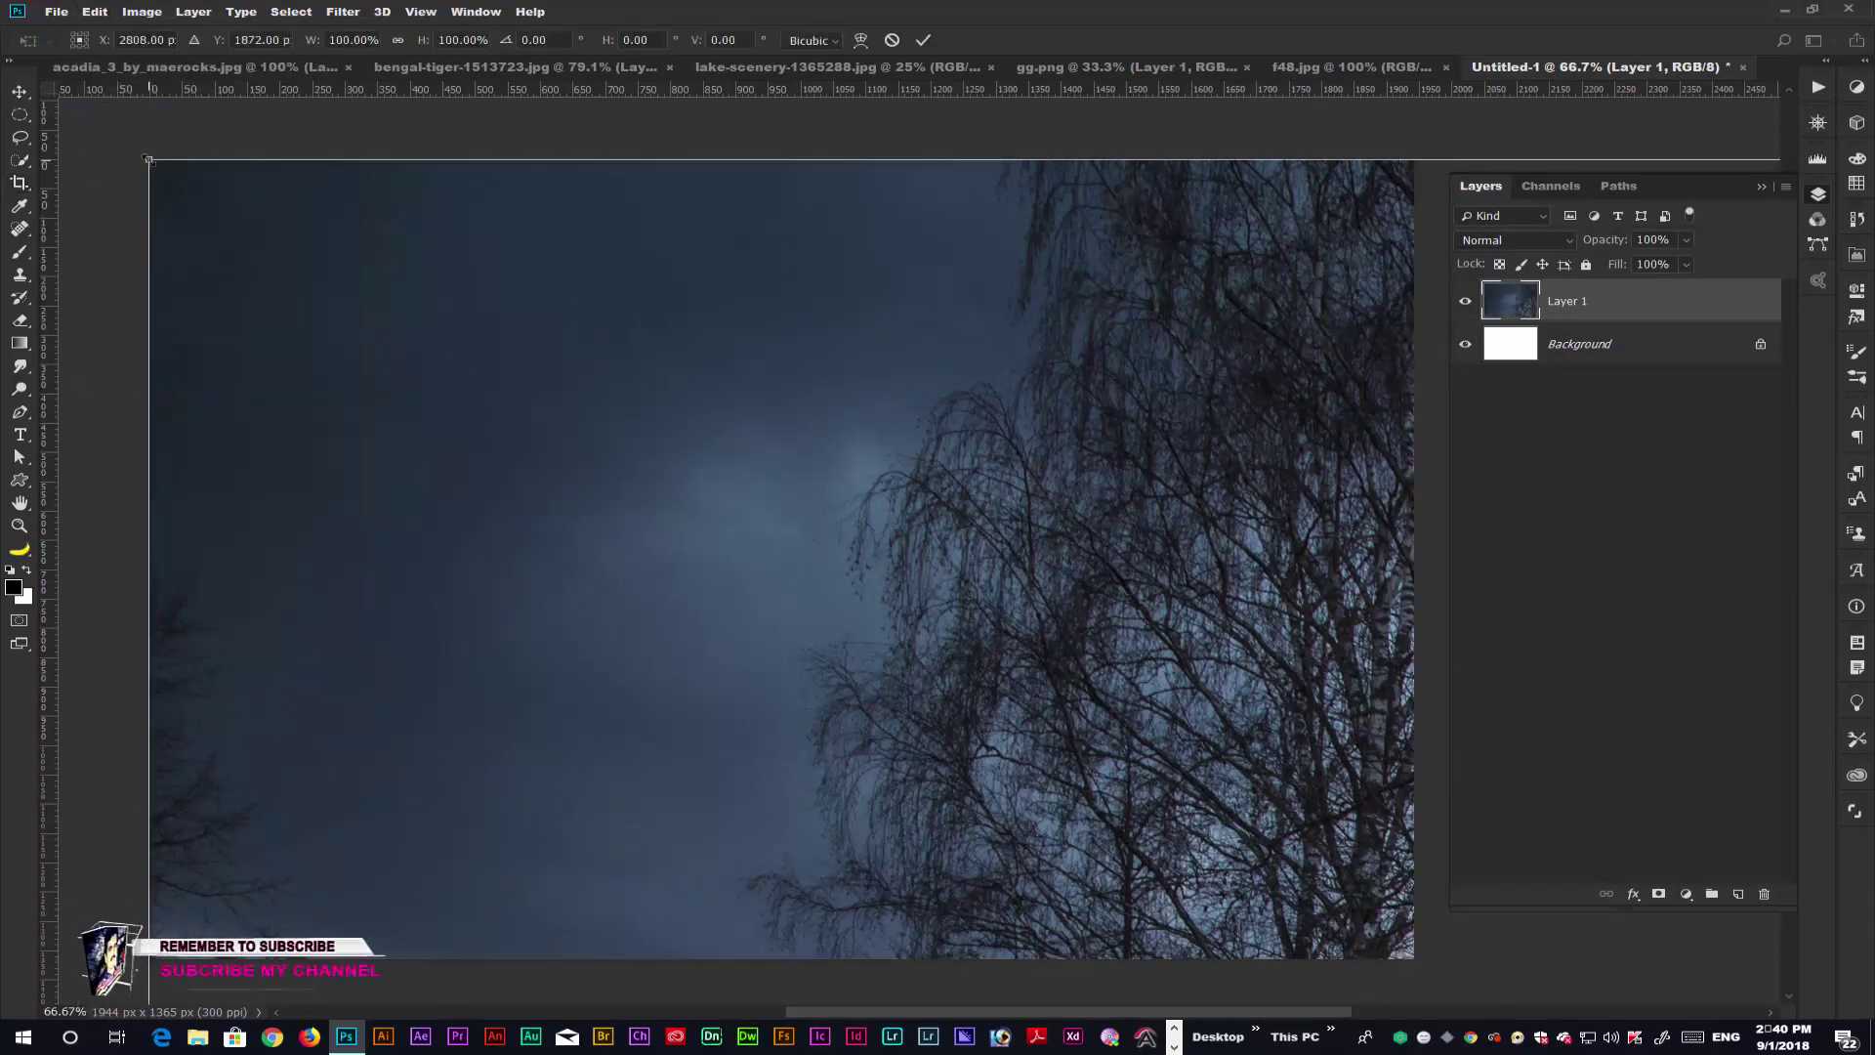
pyautogui.moveTo(149, 160); pyautogui.dragTo(862, 586)
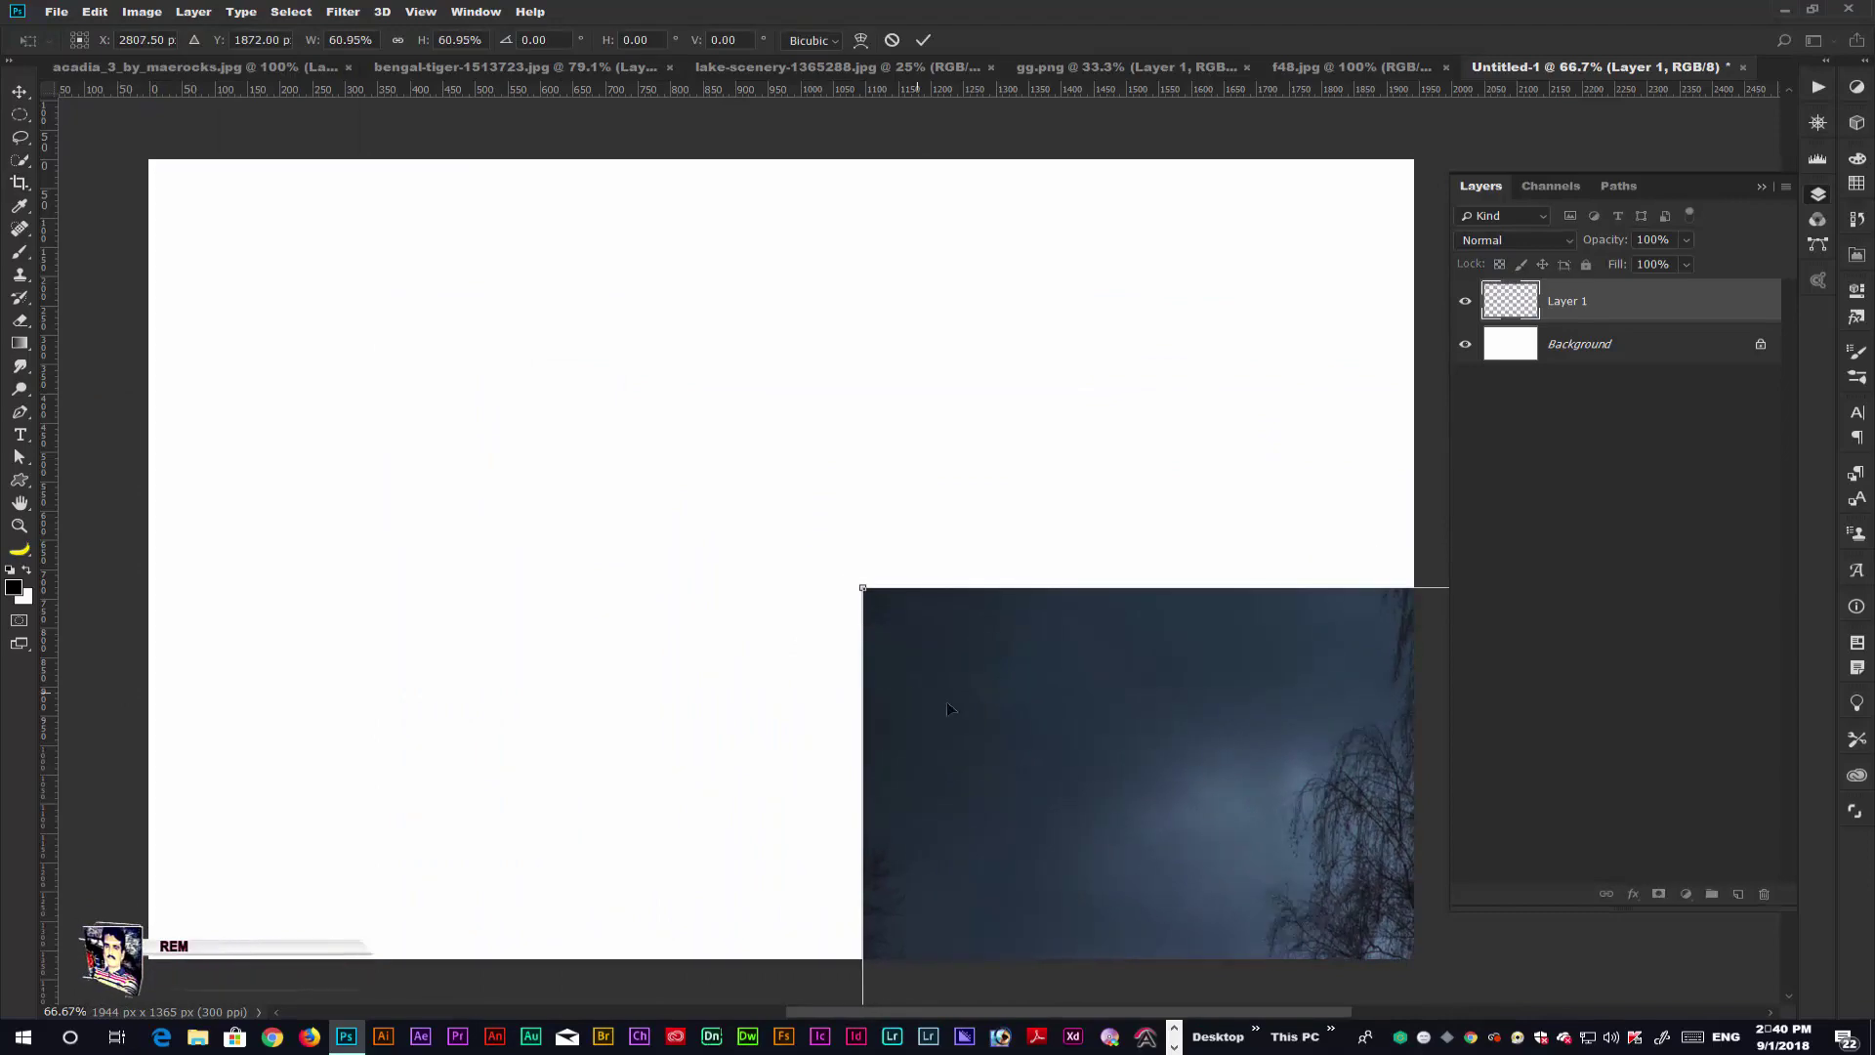
pyautogui.moveTo(946, 701); pyautogui.dragTo(443, 403)
pyautogui.moveTo(248, 270); pyautogui.dragTo(866, 703)
pyautogui.moveTo(883, 619); pyautogui.dragTo(213, 229)
pyautogui.moveTo(1057, 701); pyautogui.dragTo(1422, 964)
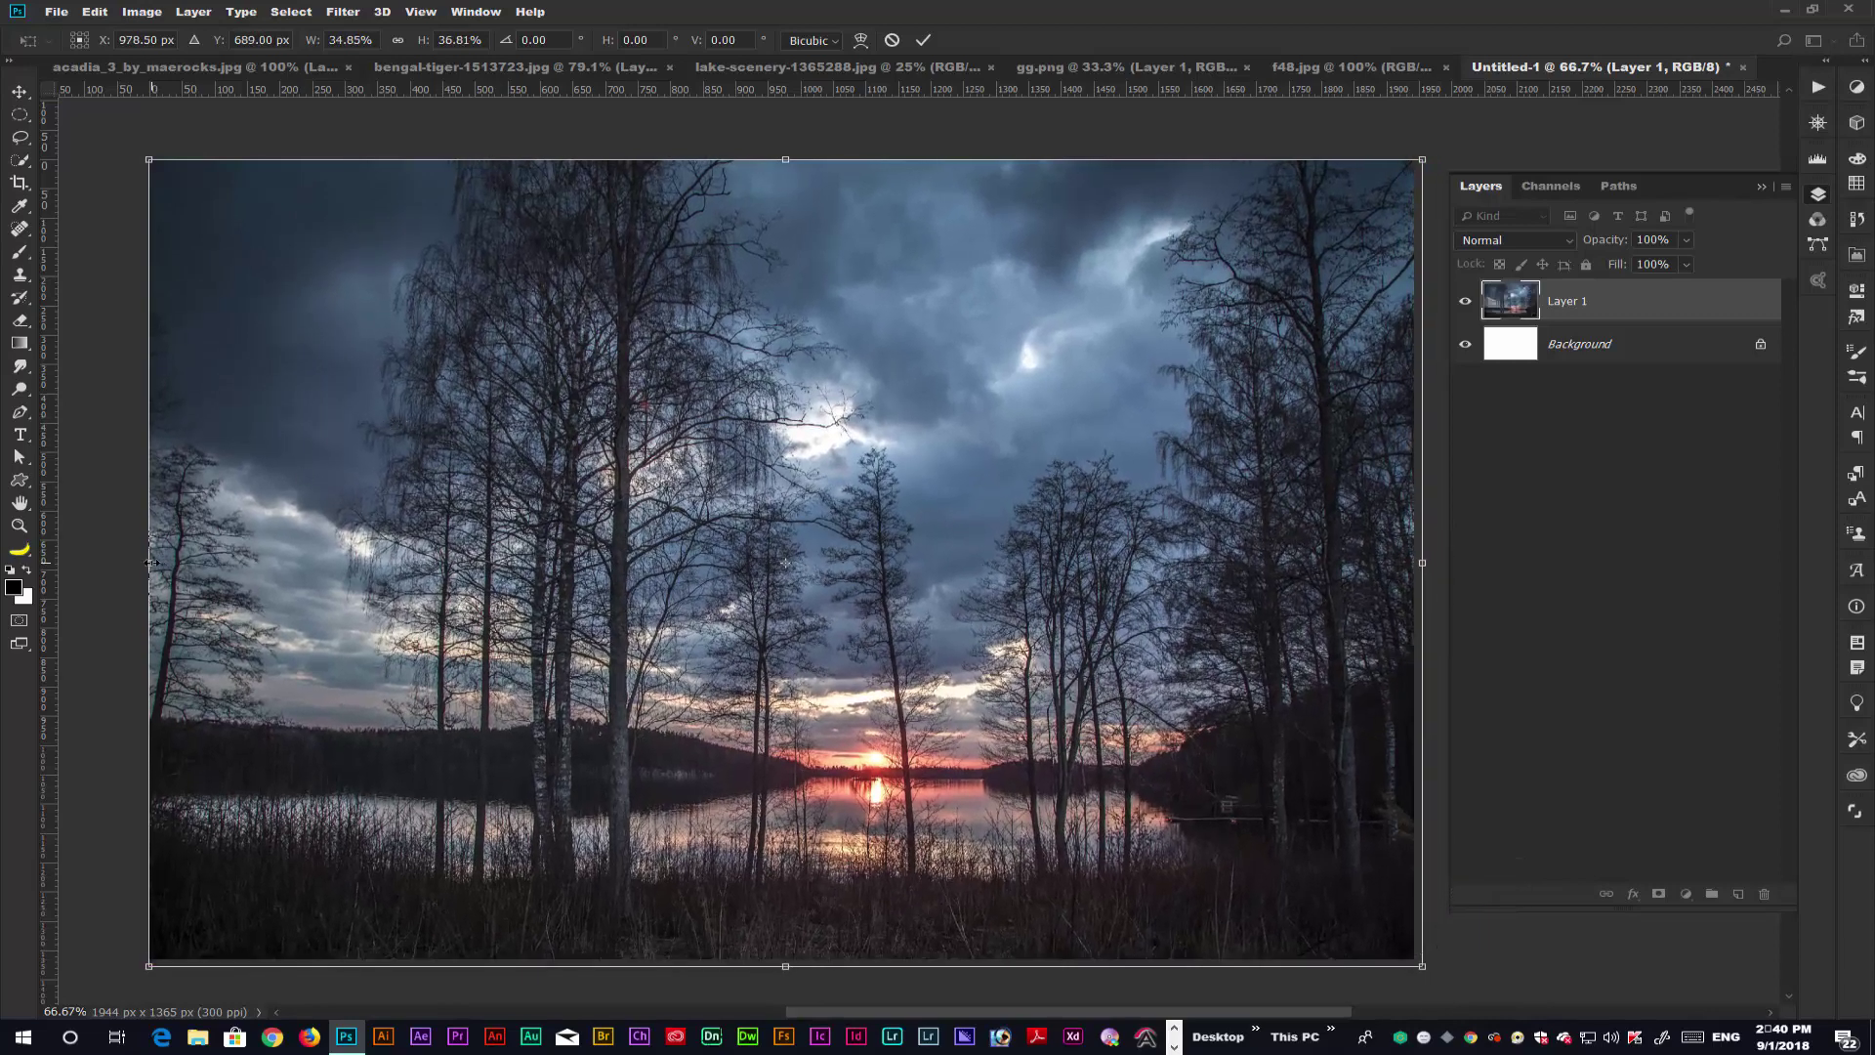
pyautogui.moveTo(152, 562); pyautogui.dragTo(142, 562)
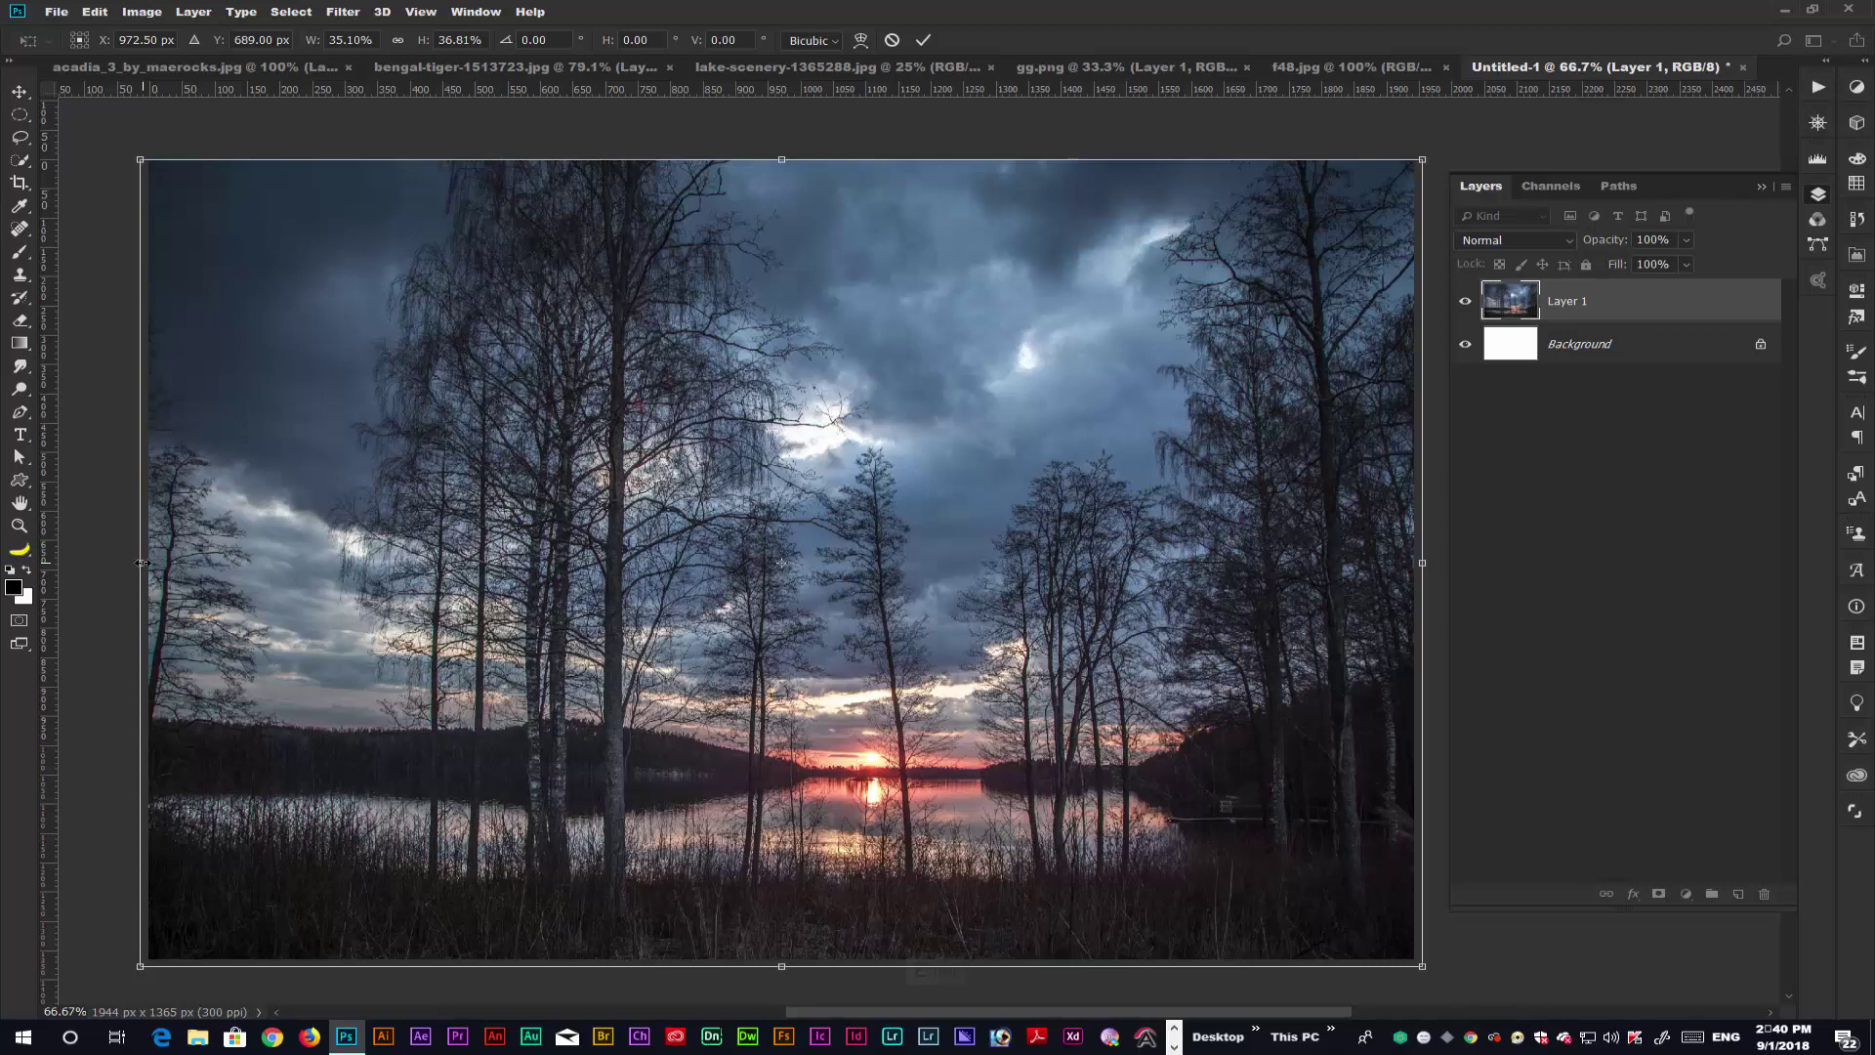
pyautogui.press('Return')
# - Merge the lake layer down into the background and unlock the resulting background layer
pyautogui.press('c')
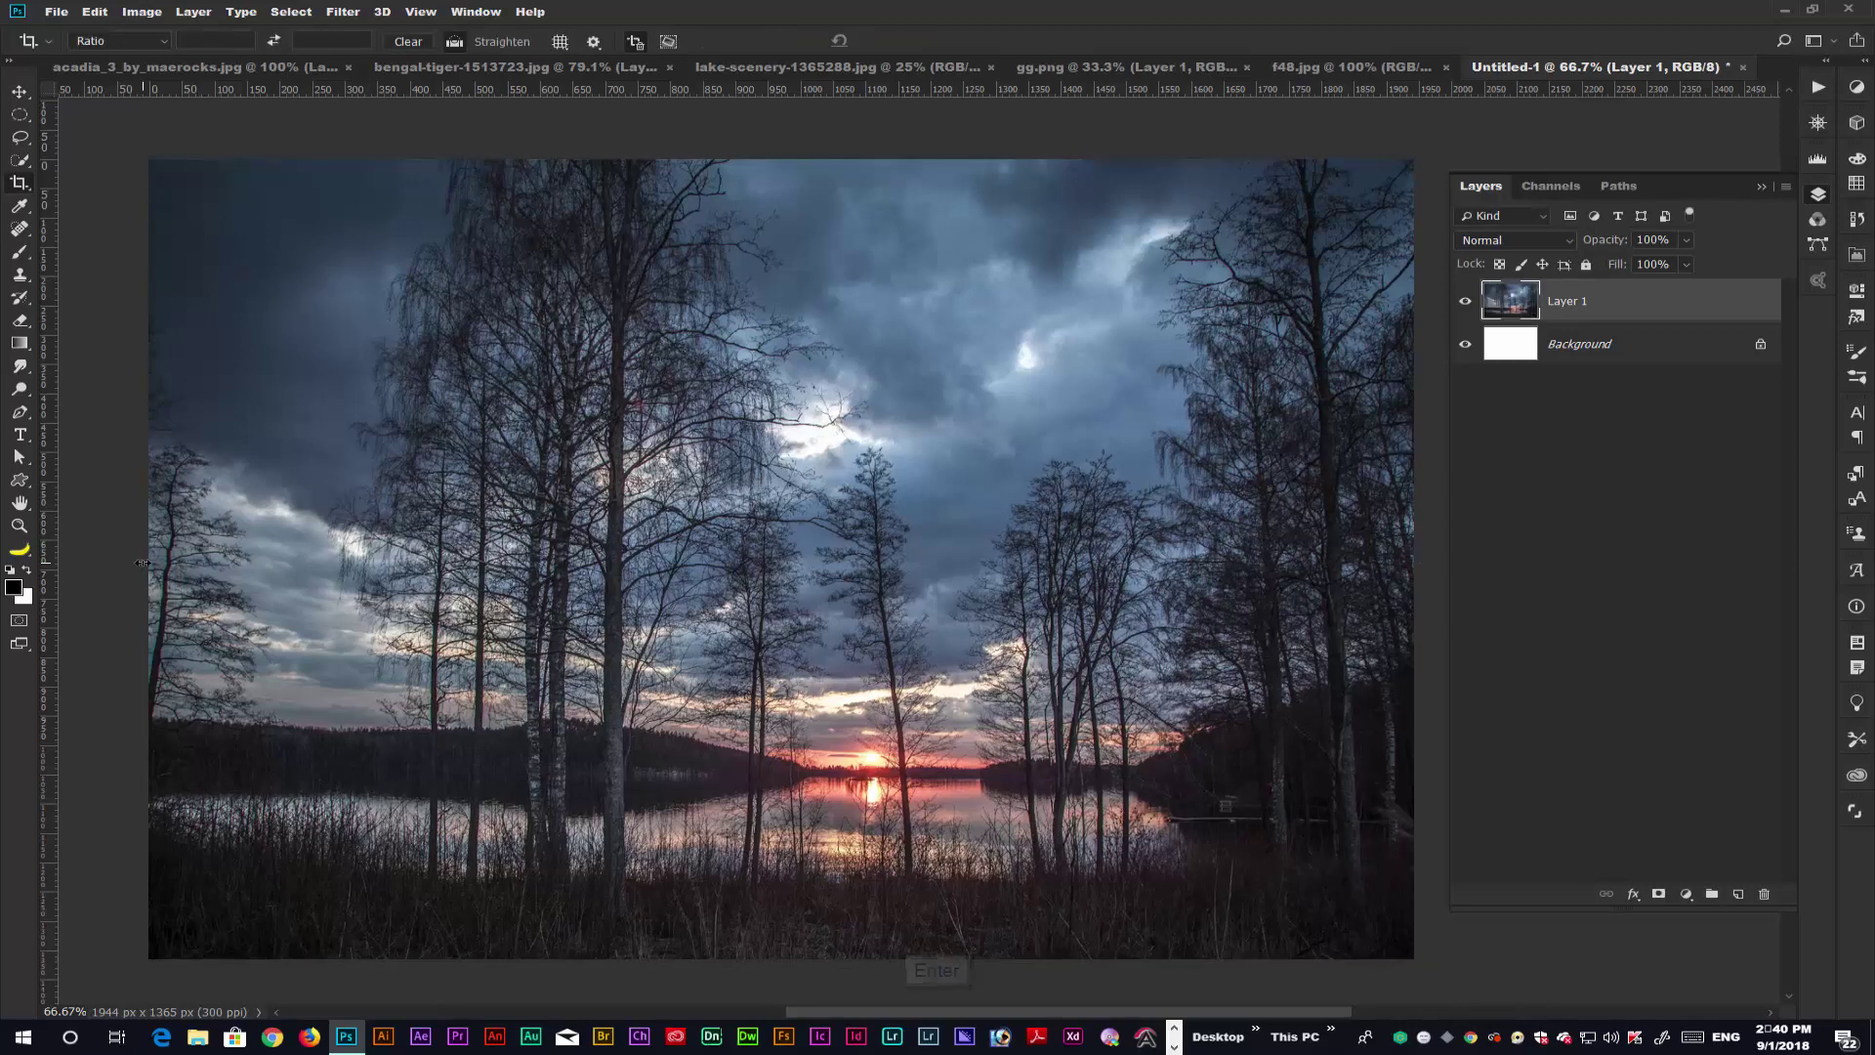
pyautogui.hotkey('ctrl', '-')
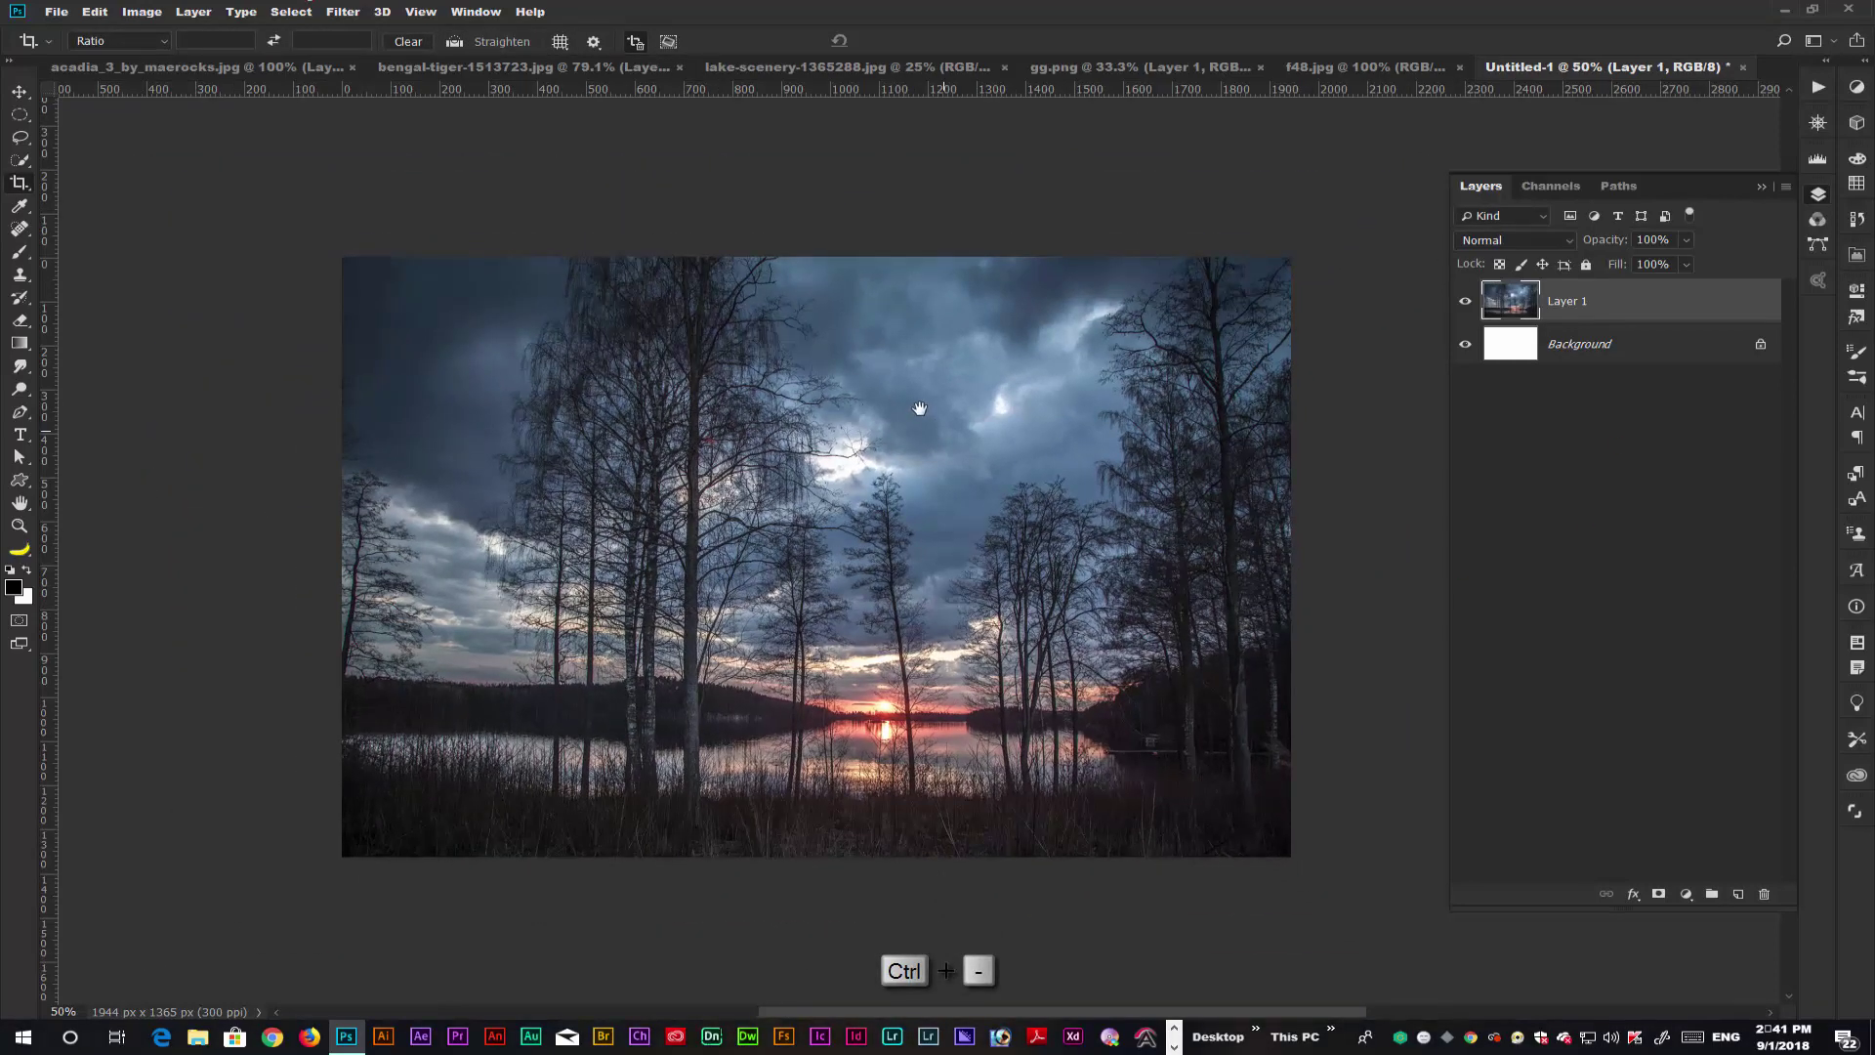
pyautogui.moveTo(919, 408); pyautogui.dragTo(888, 378)
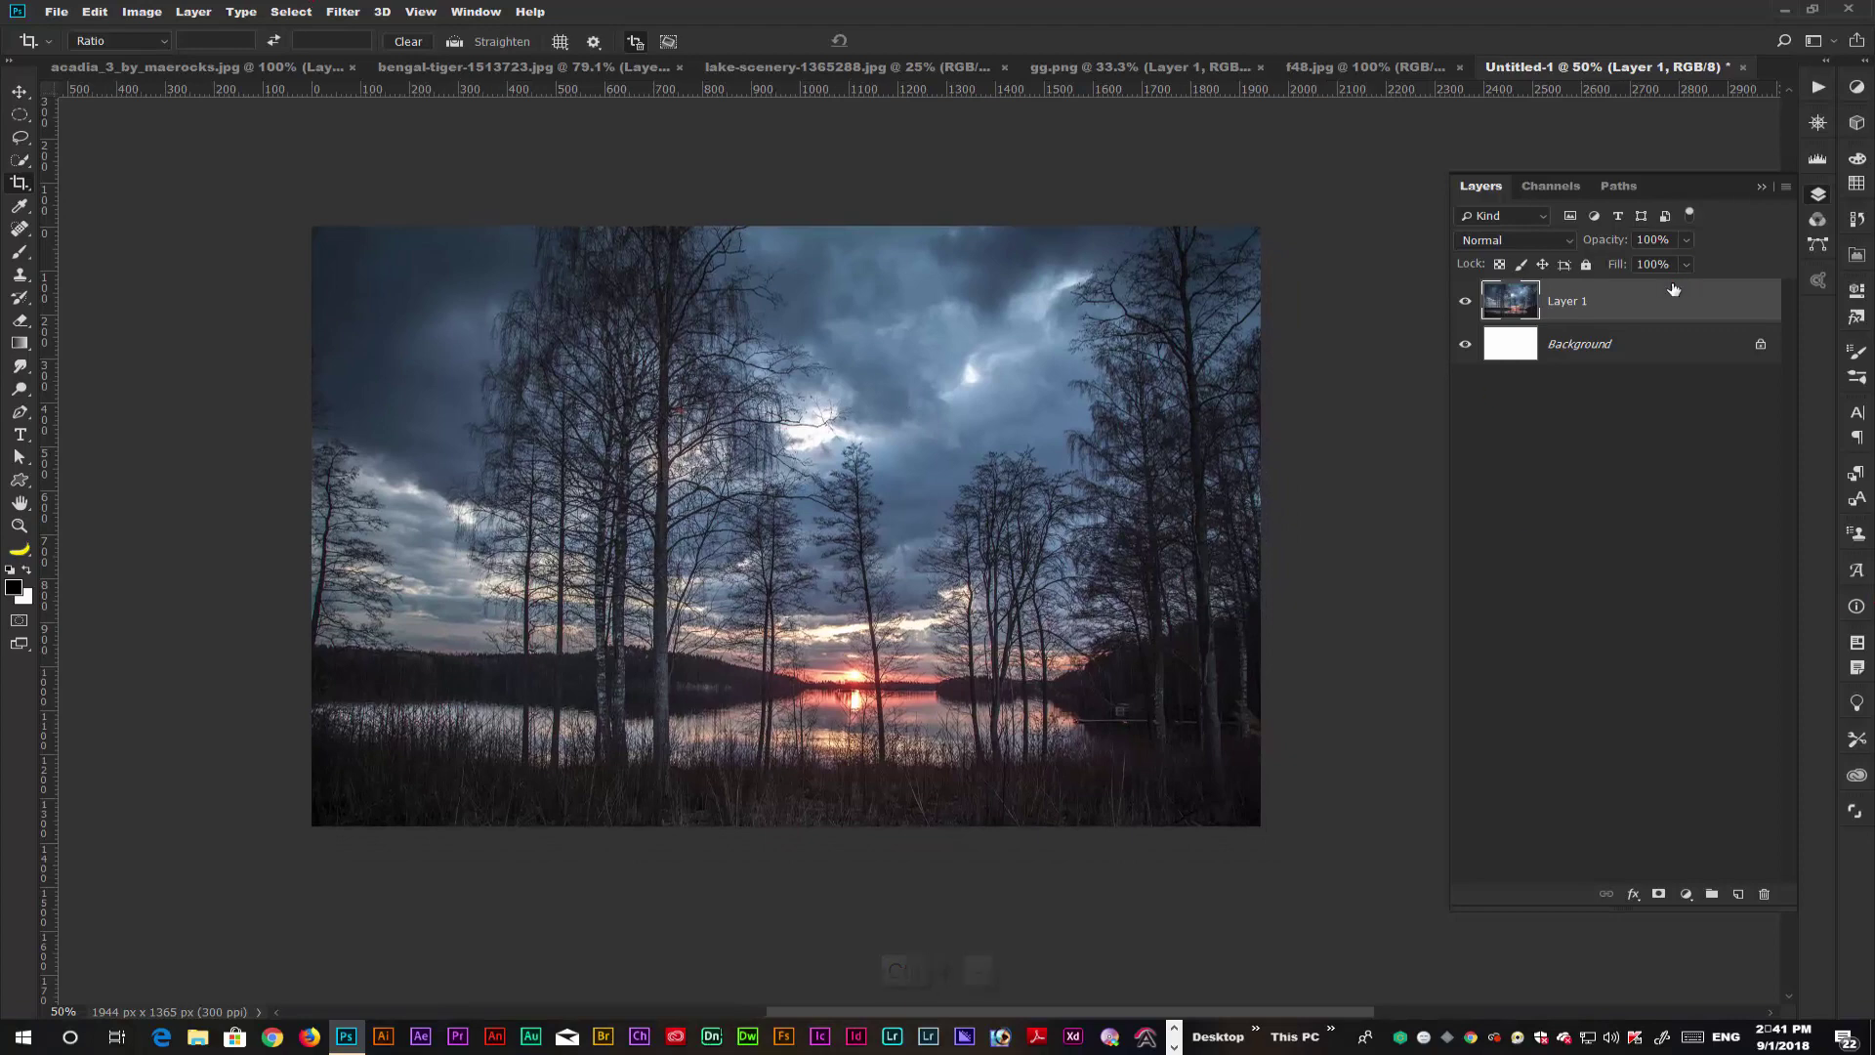
pyautogui.hotkey('ctrl', 'e')
pyautogui.click(1762, 304)
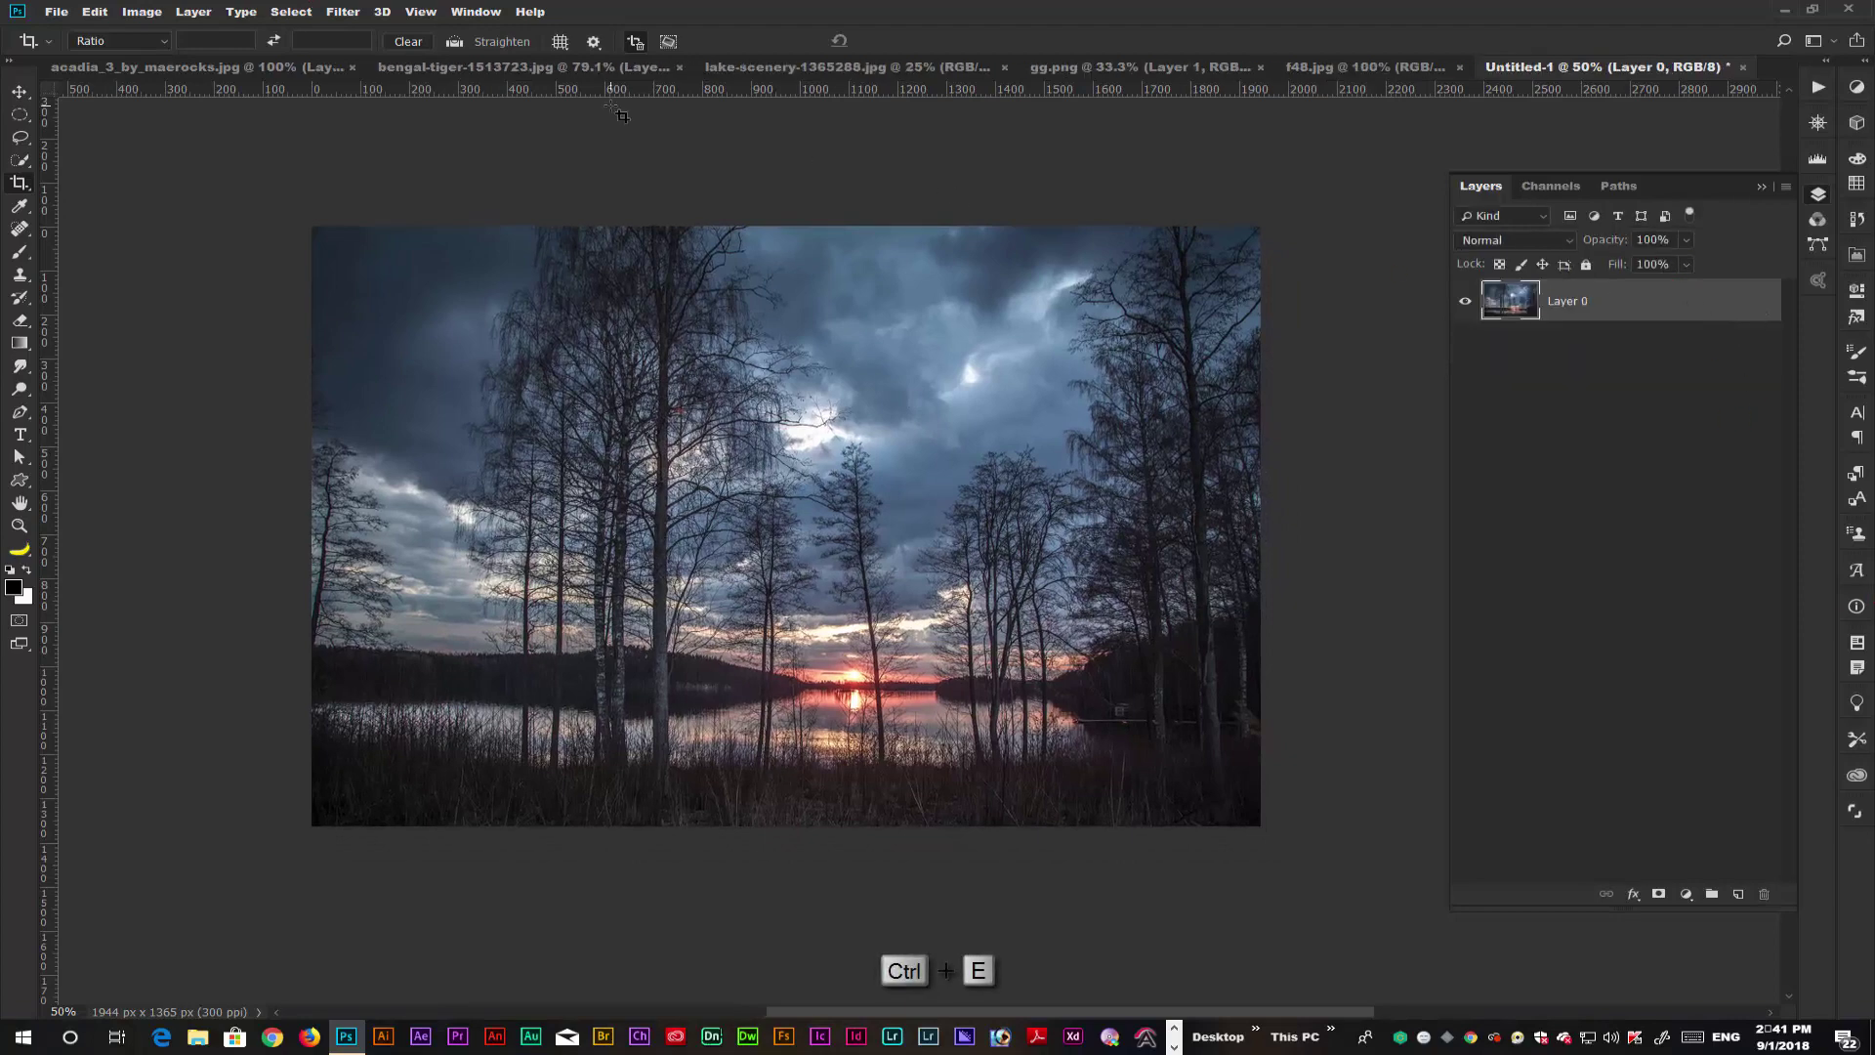
# - In a Camera Raw filter, set Exposure +1.60, Contrast -8, Highlights -11, Shadows +33, Whites +28, Blacks +33, Clarity +27 and Dehaze +24
pyautogui.click(352, 14)
pyautogui.click(353, 122)
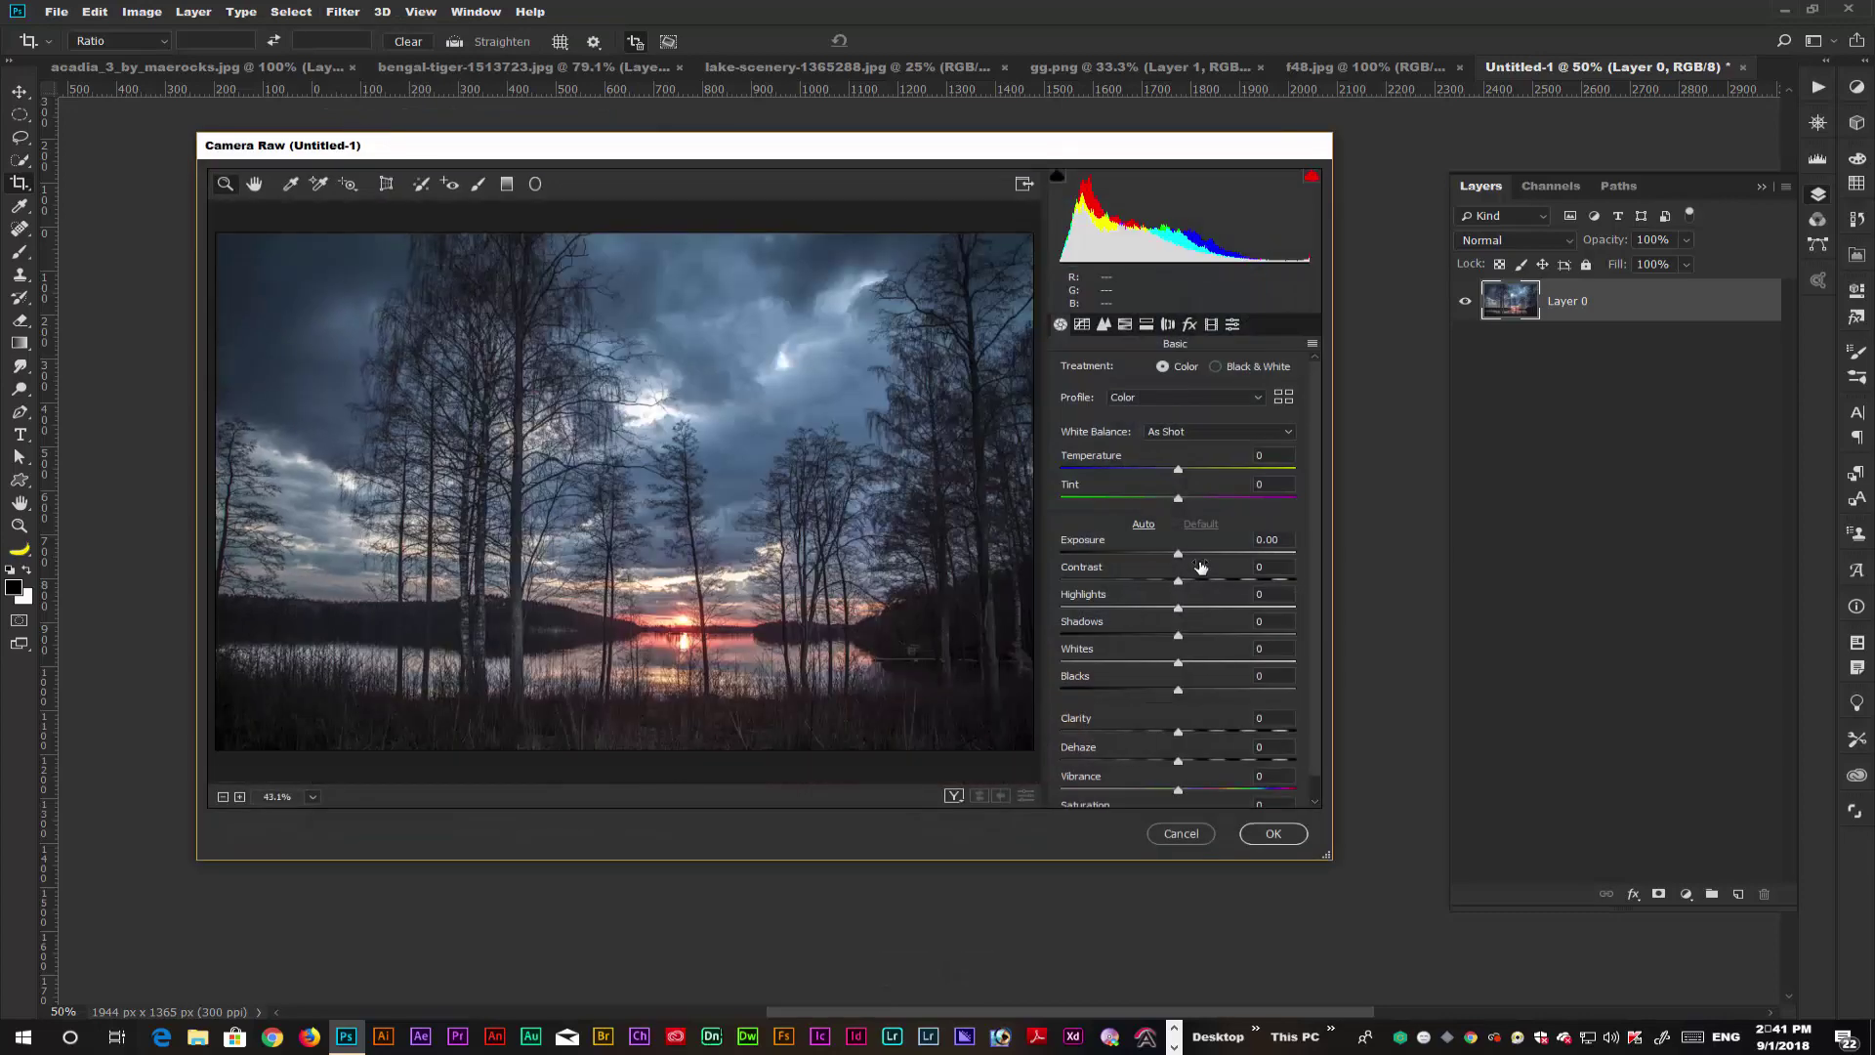
pyautogui.moveTo(1177, 554); pyautogui.dragTo(1221, 735)
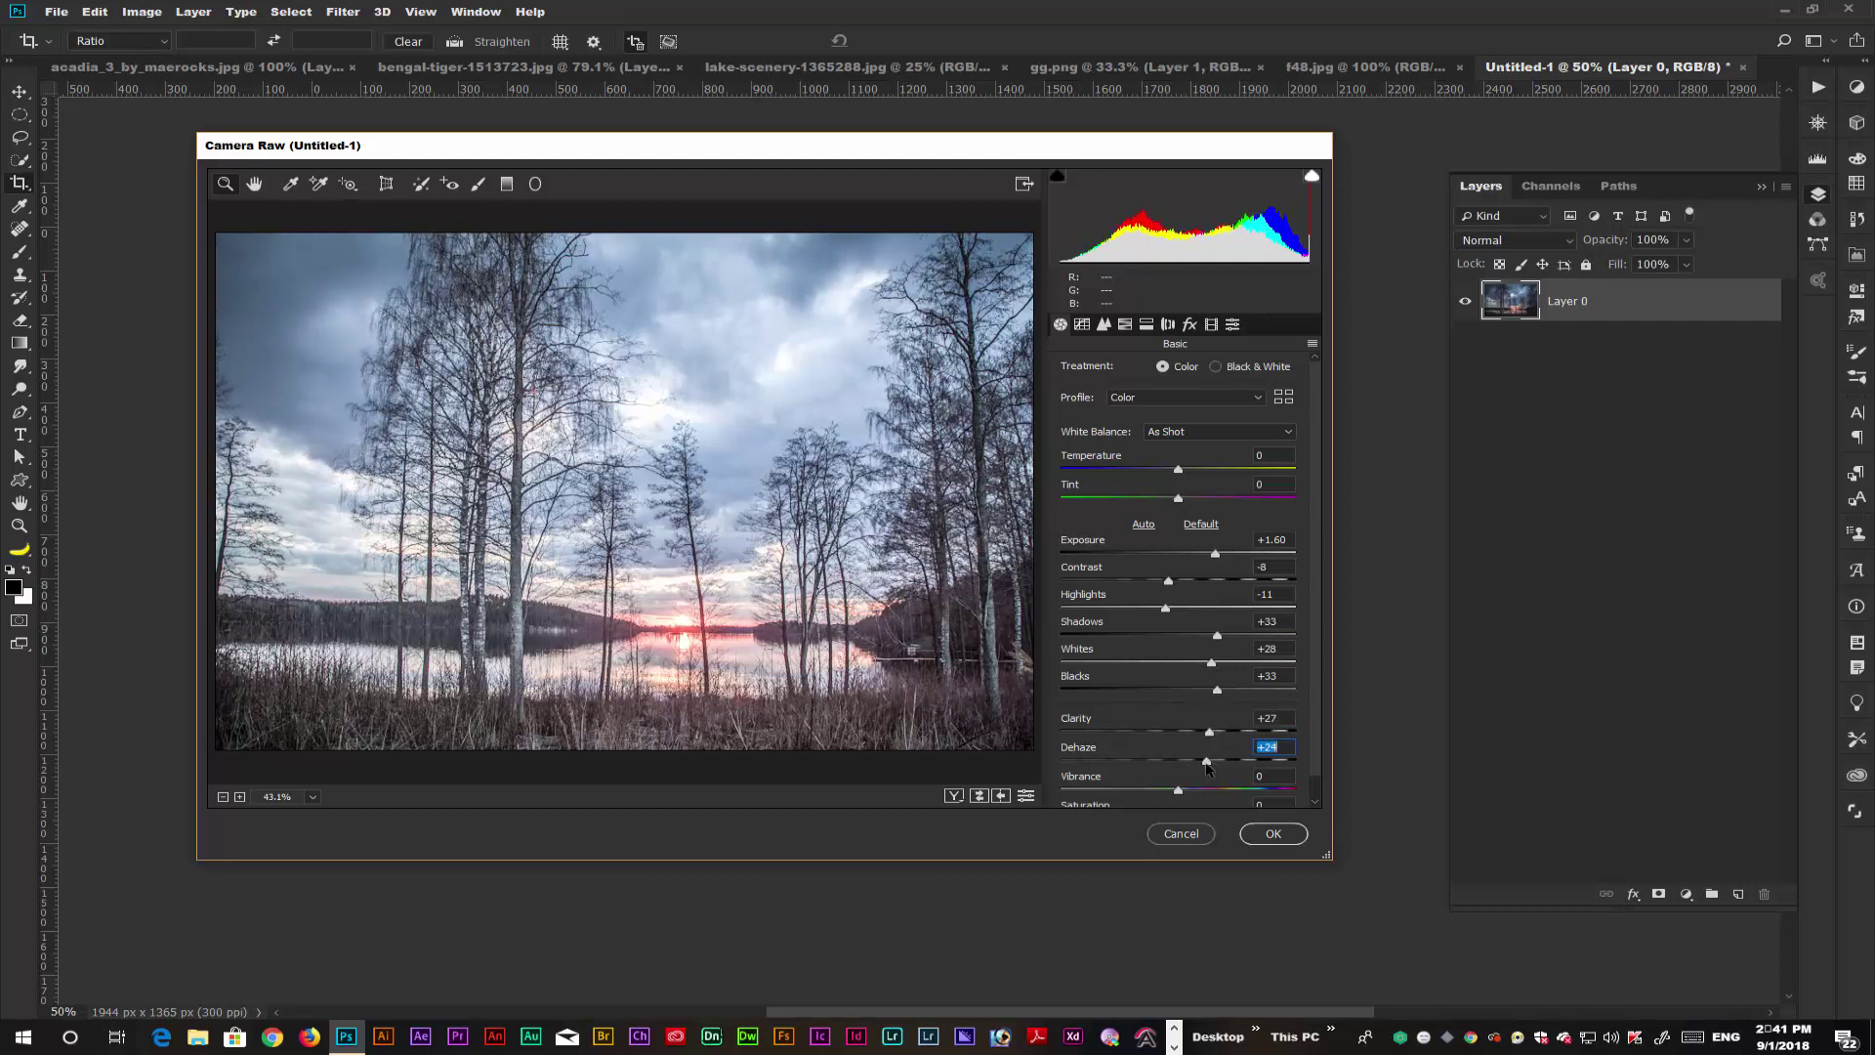
# - Set the HSL hues to Reds -47, Oranges -43, Blues +19 and Purples -21, and apply the Camera Raw filter
pyautogui.click(1126, 325)
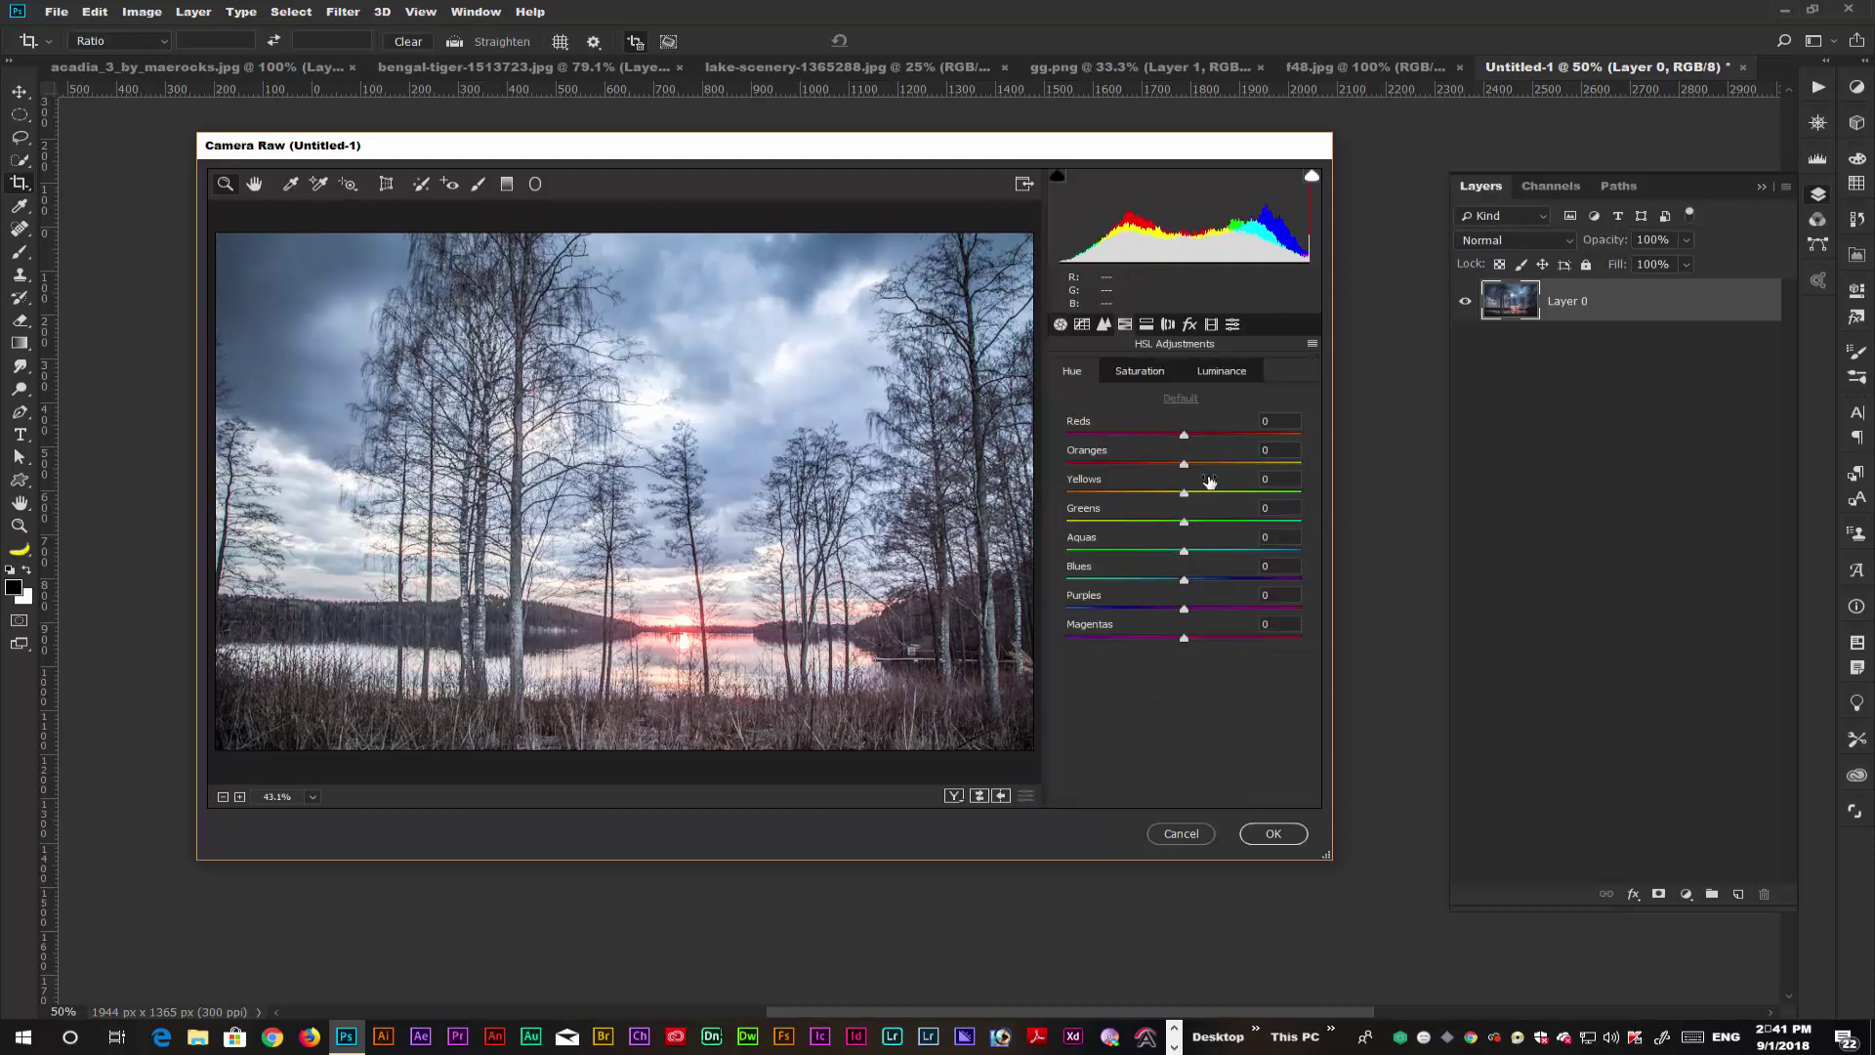
pyautogui.moveTo(1185, 464); pyautogui.dragTo(1122, 440)
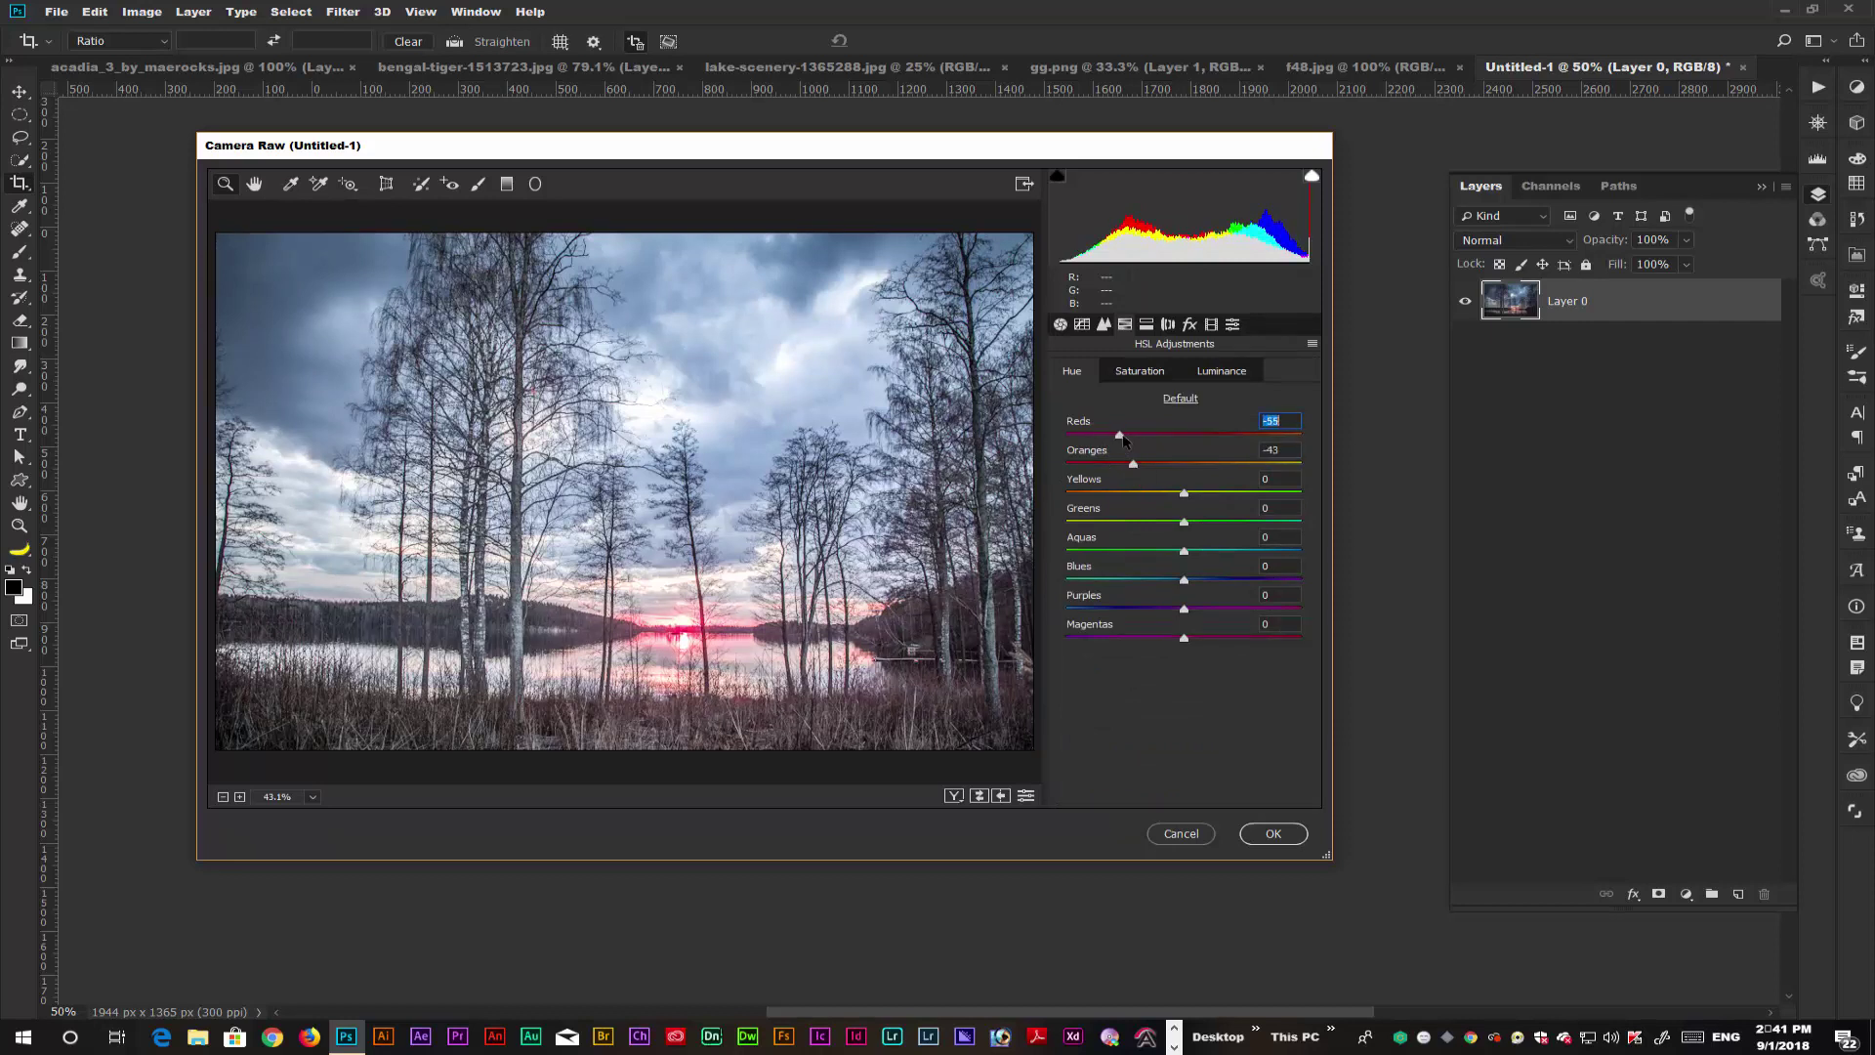
pyautogui.moveTo(1155, 584); pyautogui.dragTo(1220, 595)
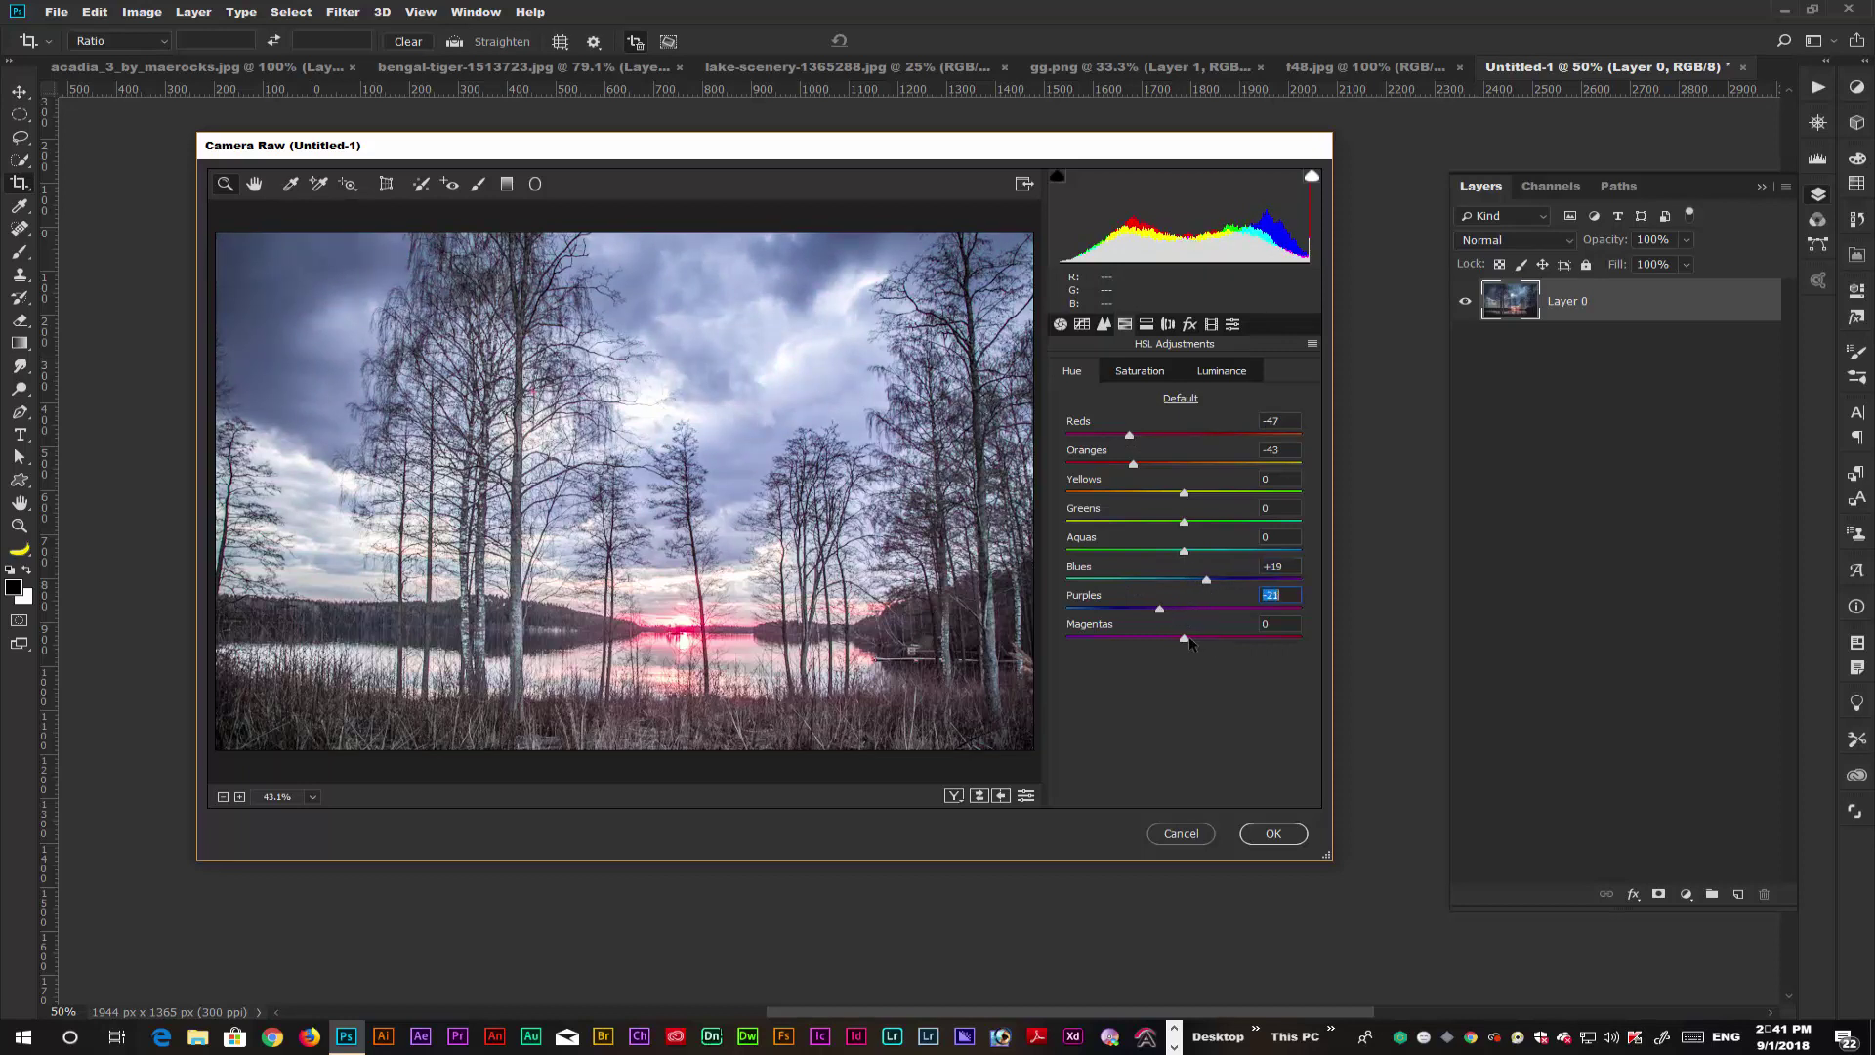
pyautogui.click(1255, 838)
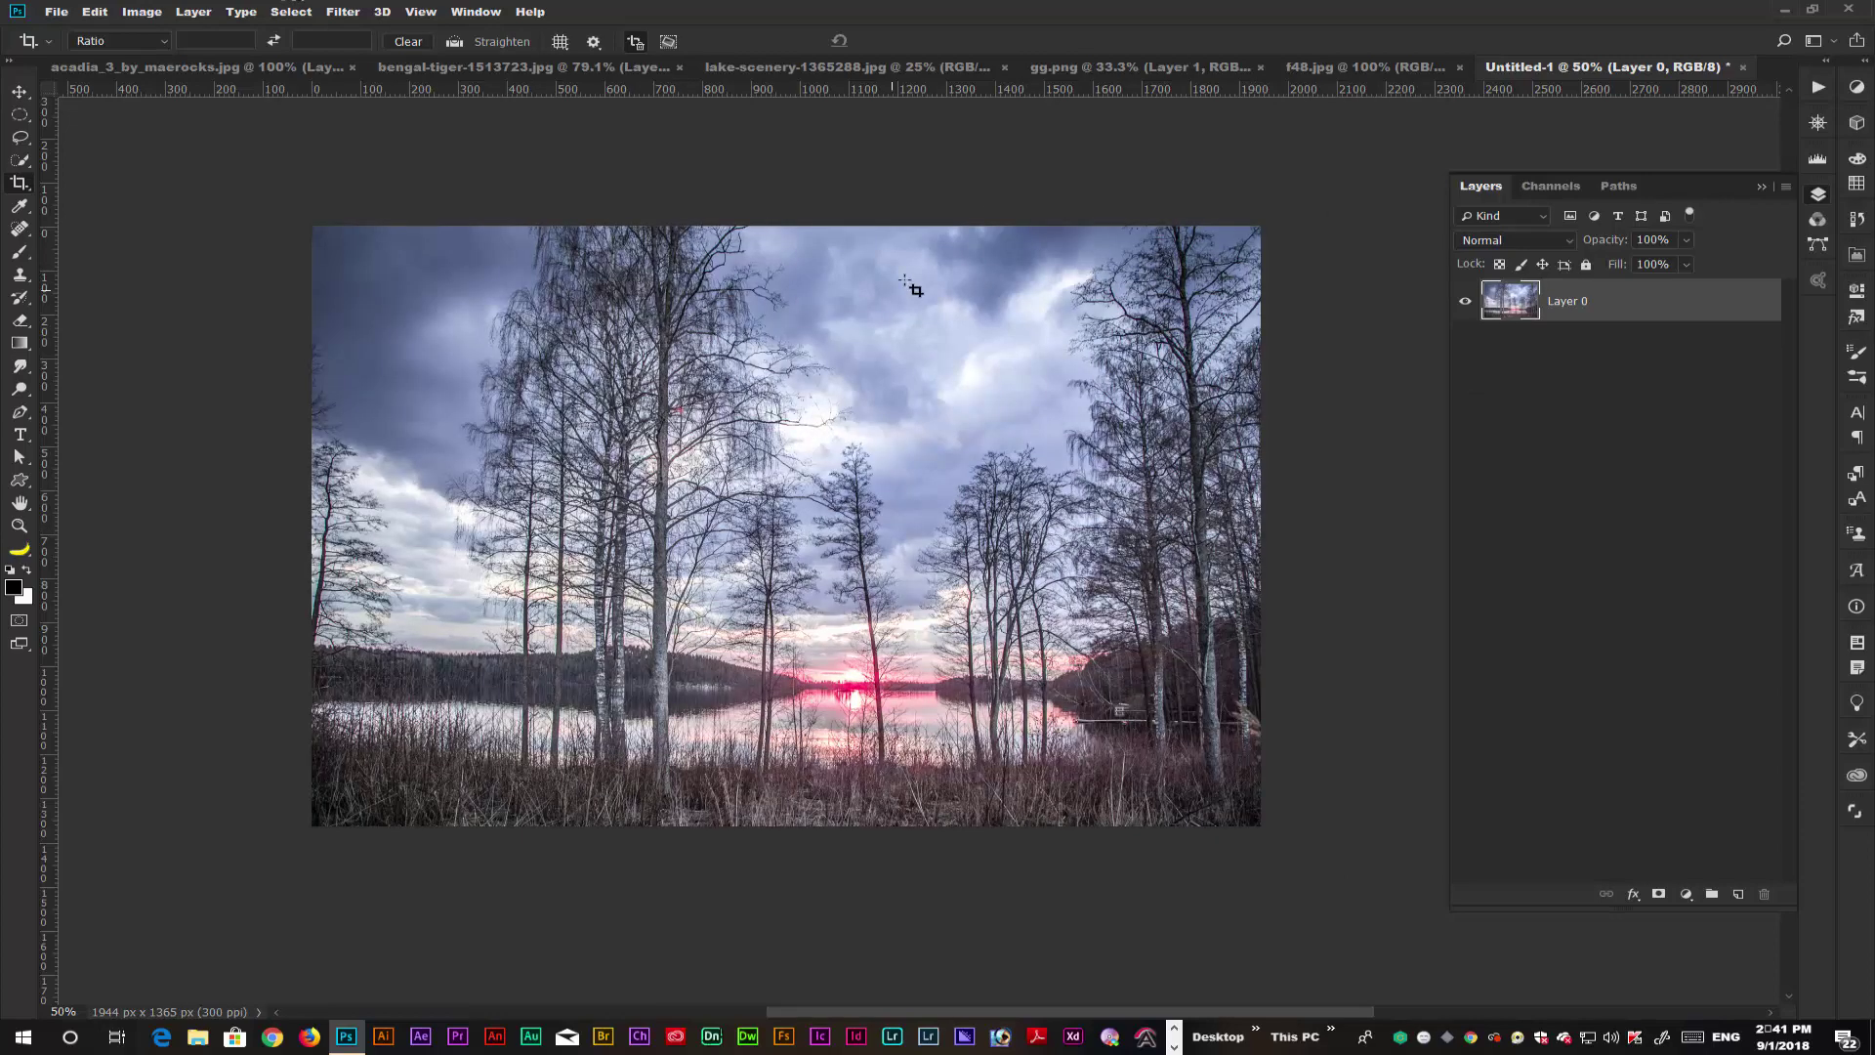
# - Float the acadia rock document, copy its masked rock layer into the lake scene, and clear the rock window out of the way
pyautogui.click(274, 71)
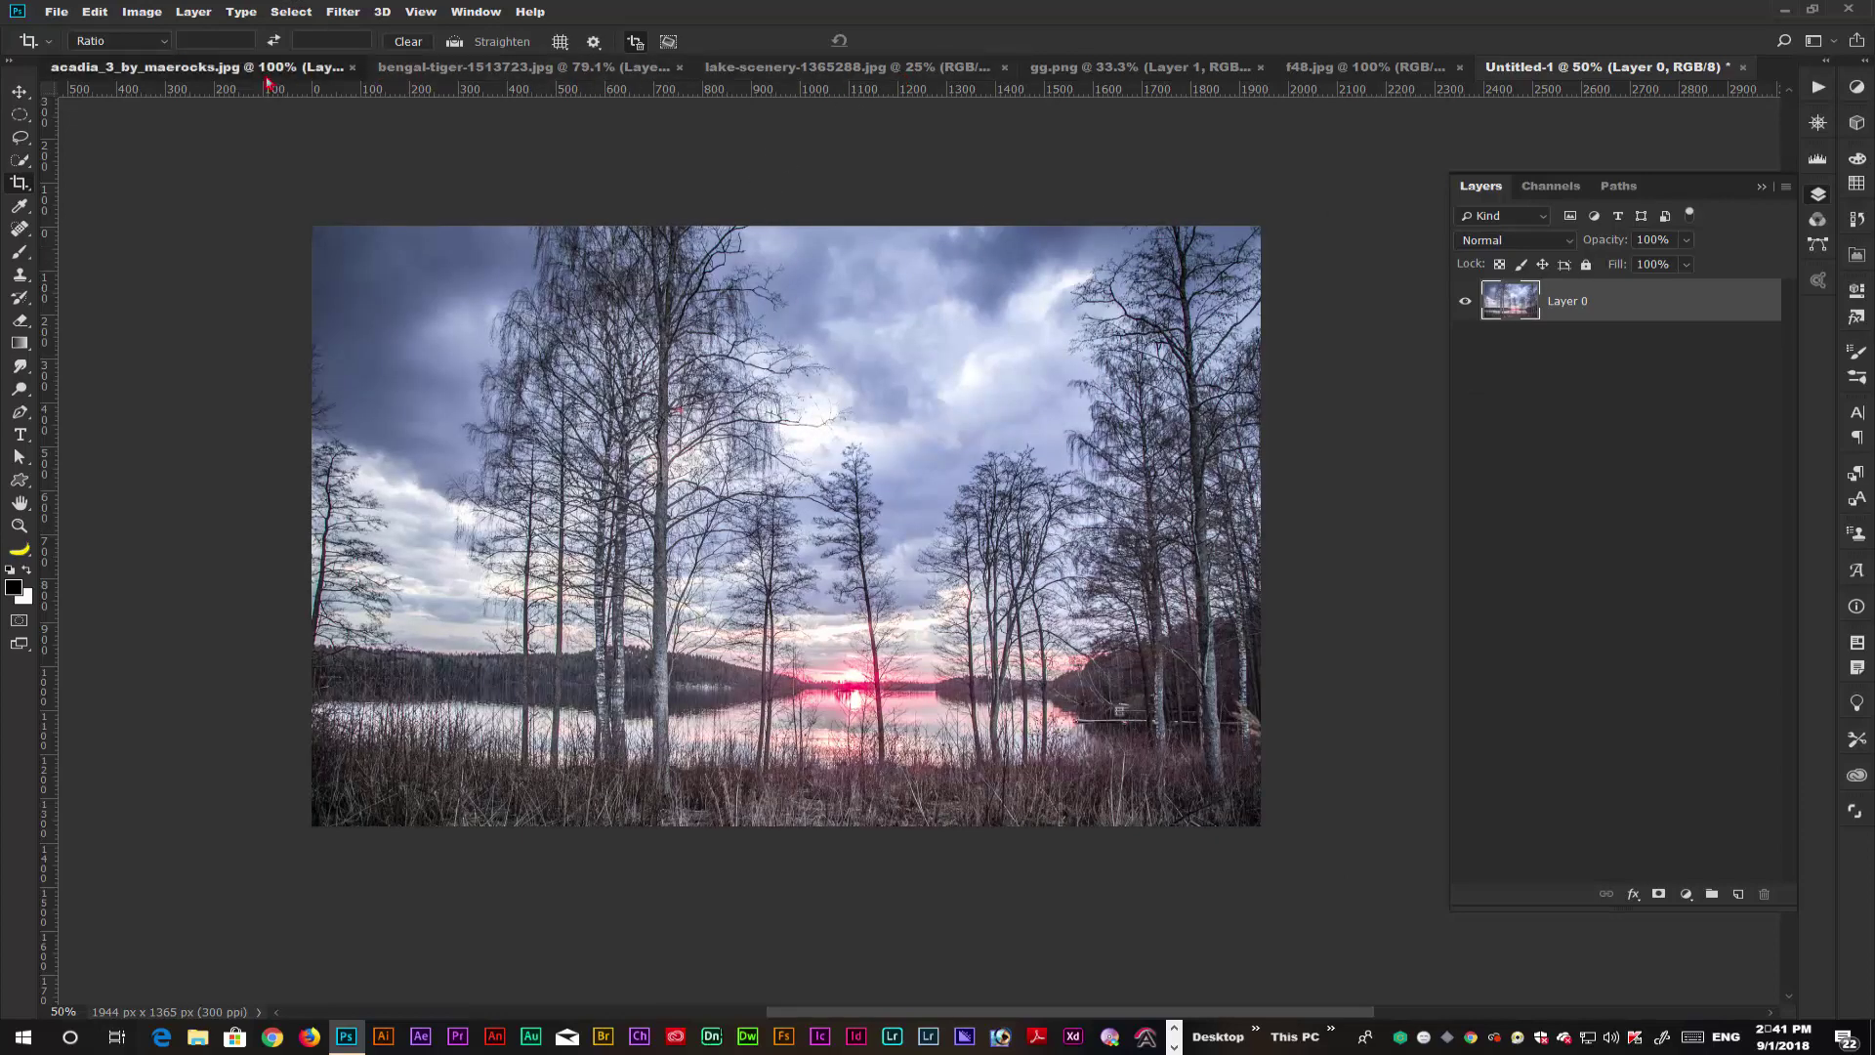
pyautogui.moveTo(273, 73); pyautogui.dragTo(1316, 588)
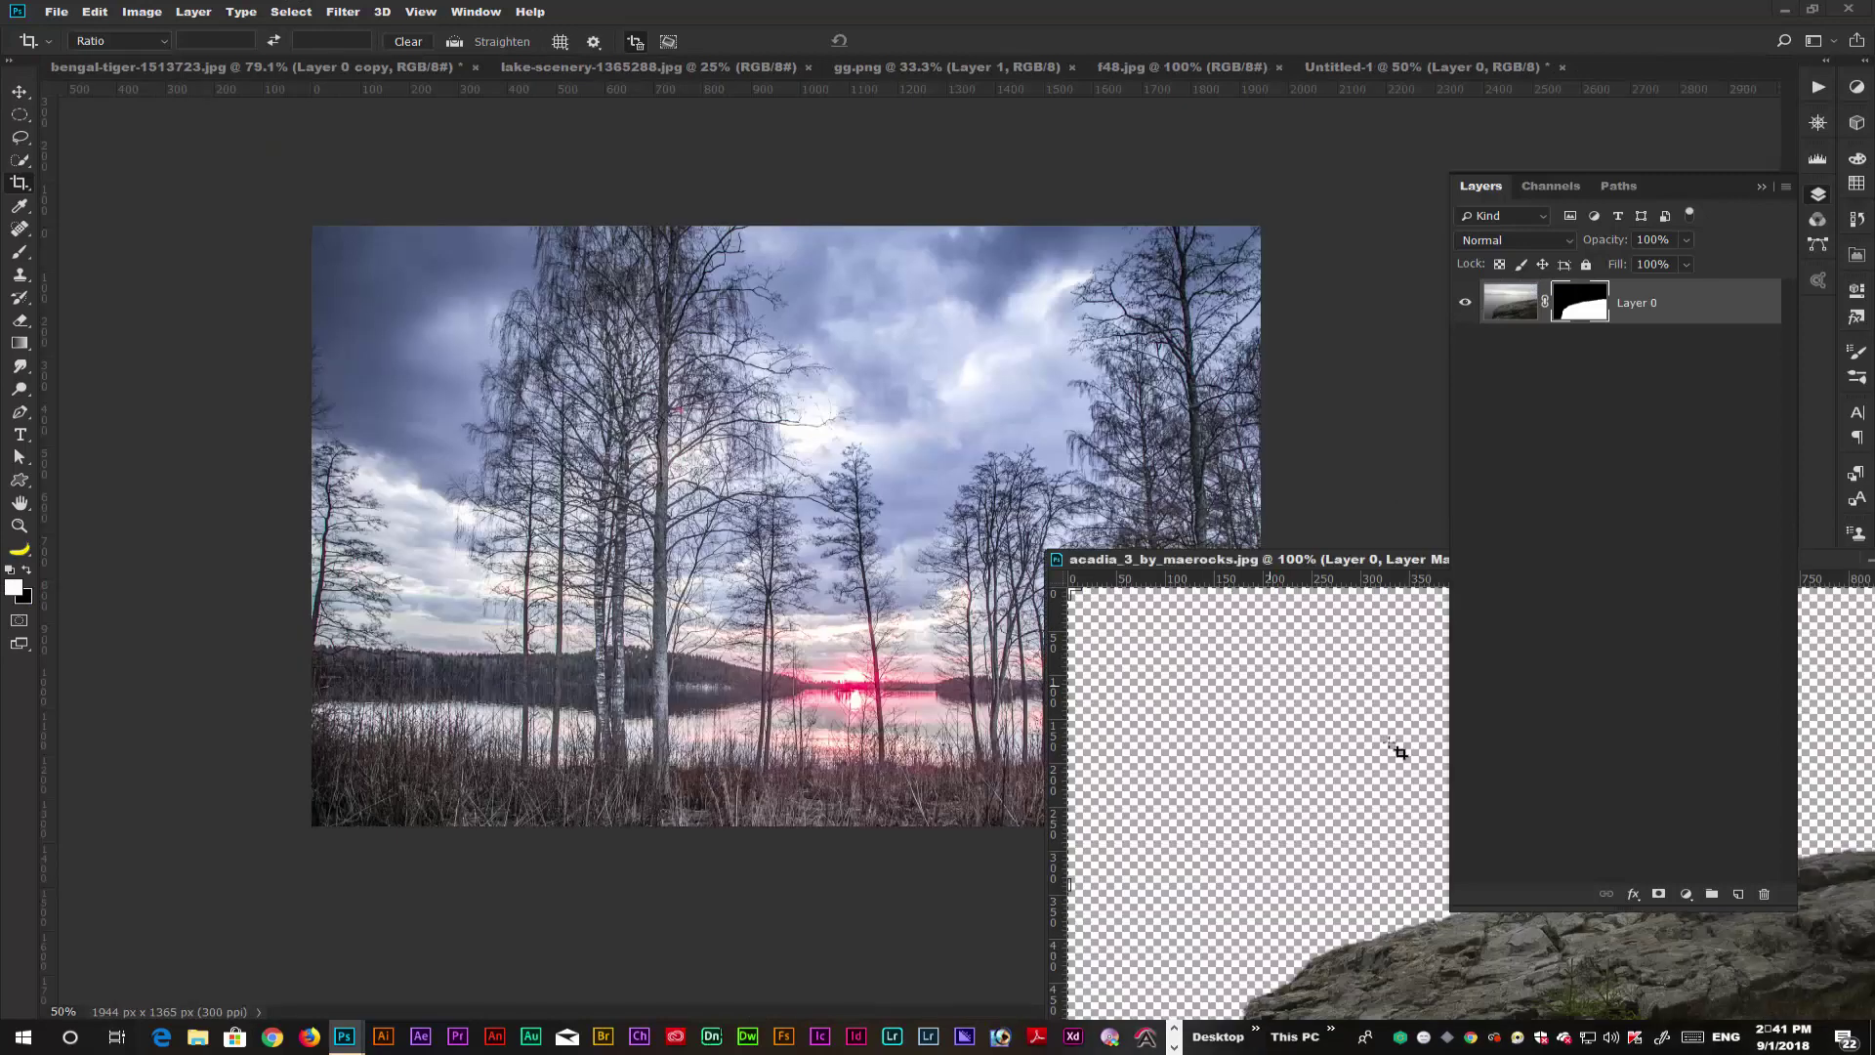
pyautogui.click(19, 94)
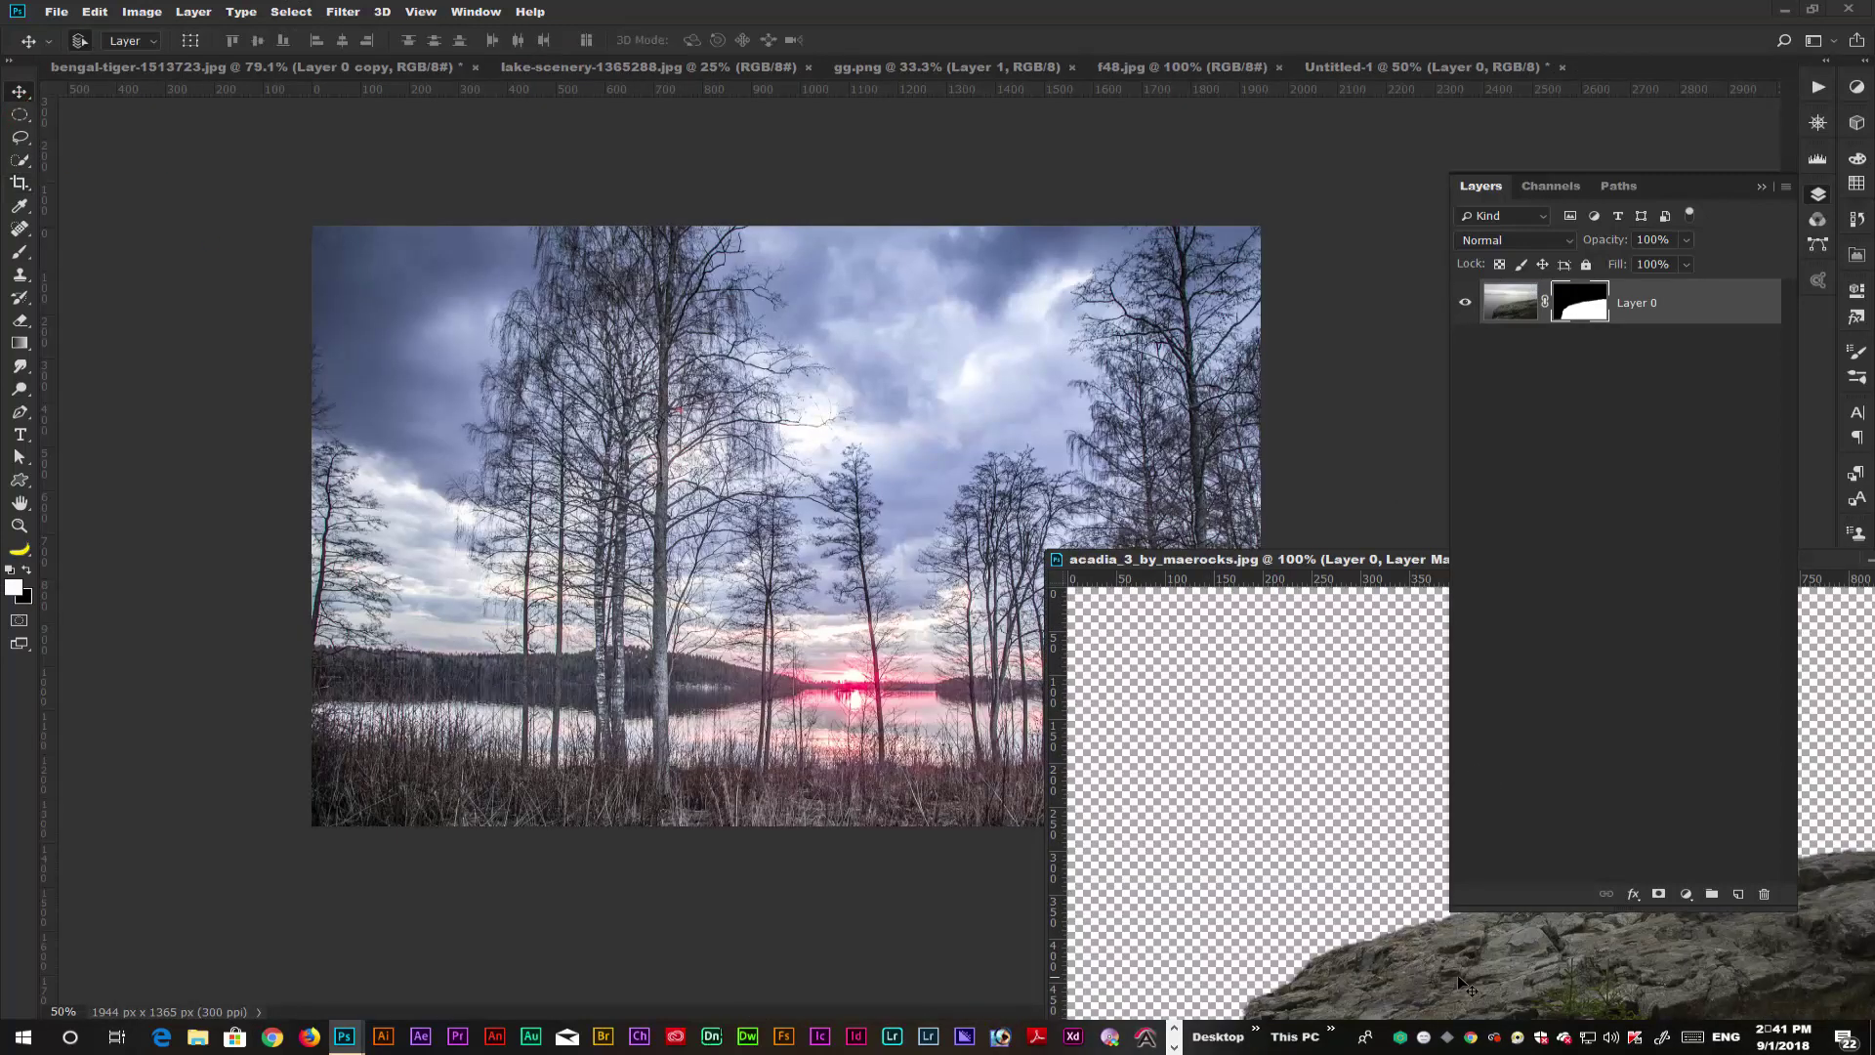
pyautogui.moveTo(1457, 975); pyautogui.dragTo(811, 526)
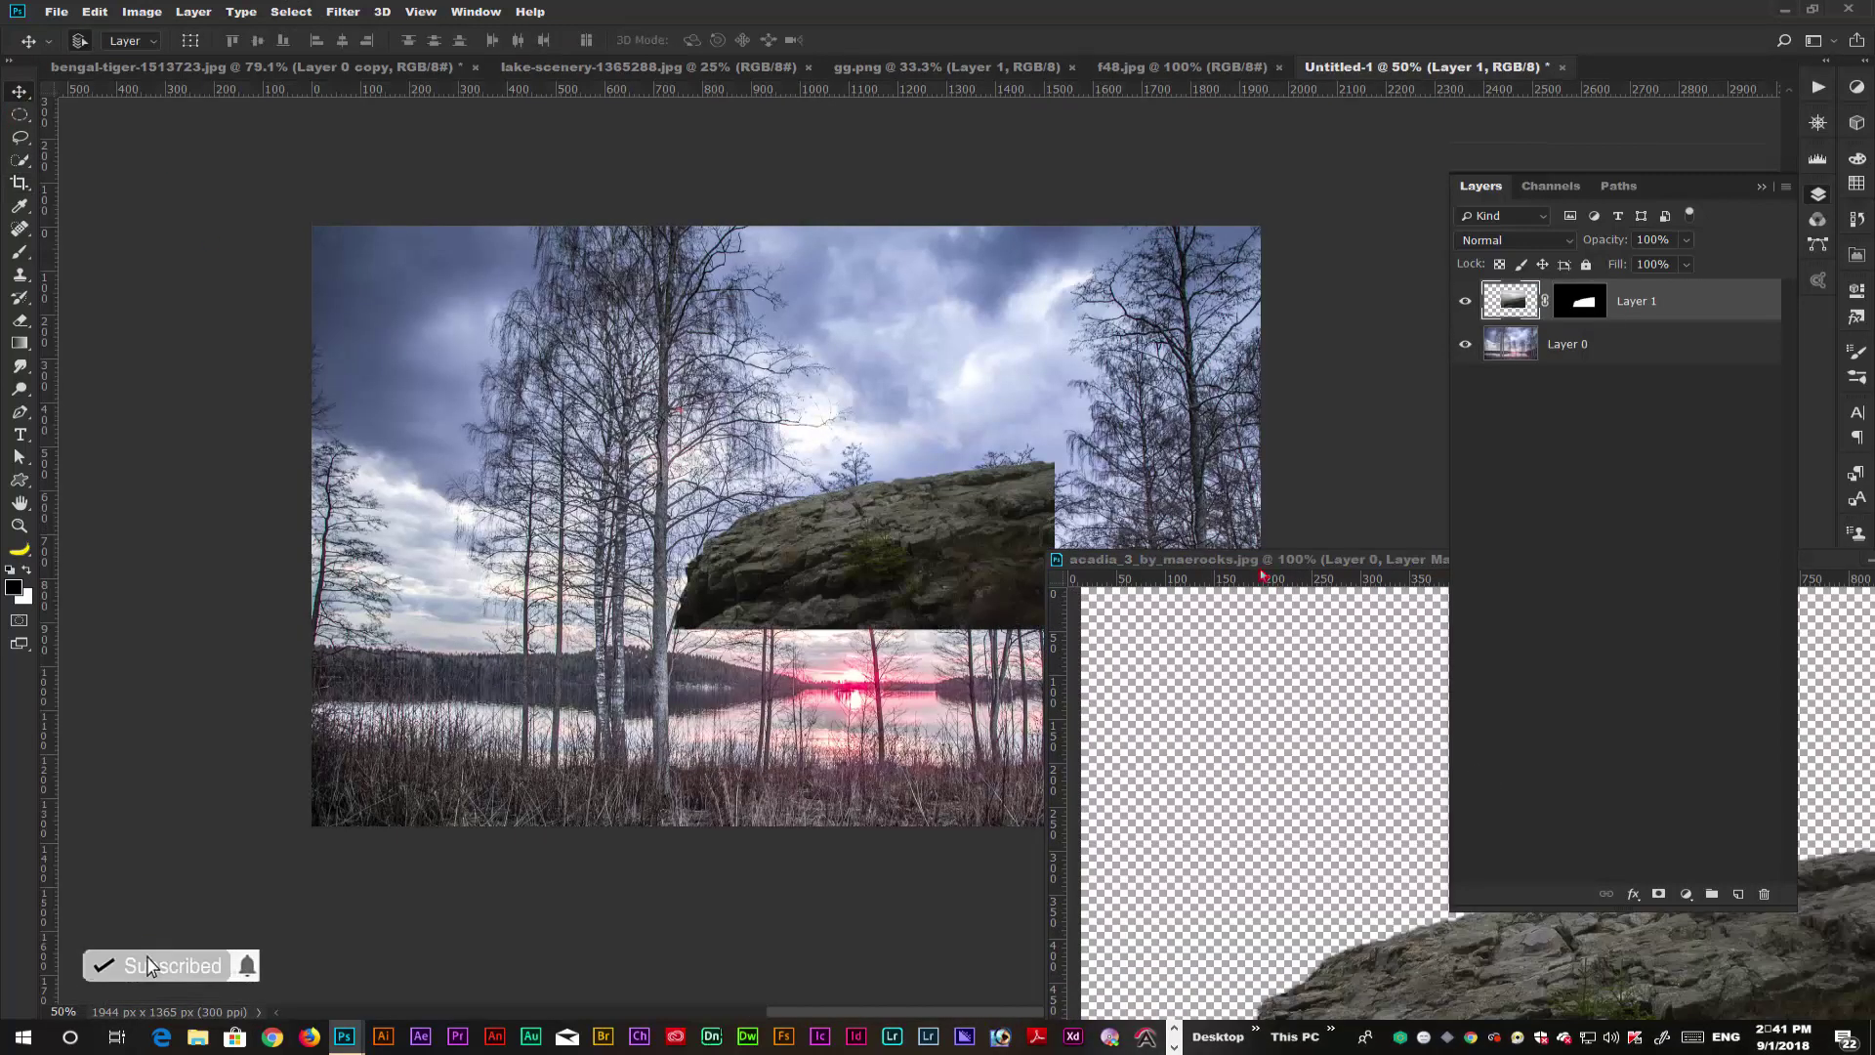
pyautogui.moveTo(1263, 569); pyautogui.dragTo(506, 438)
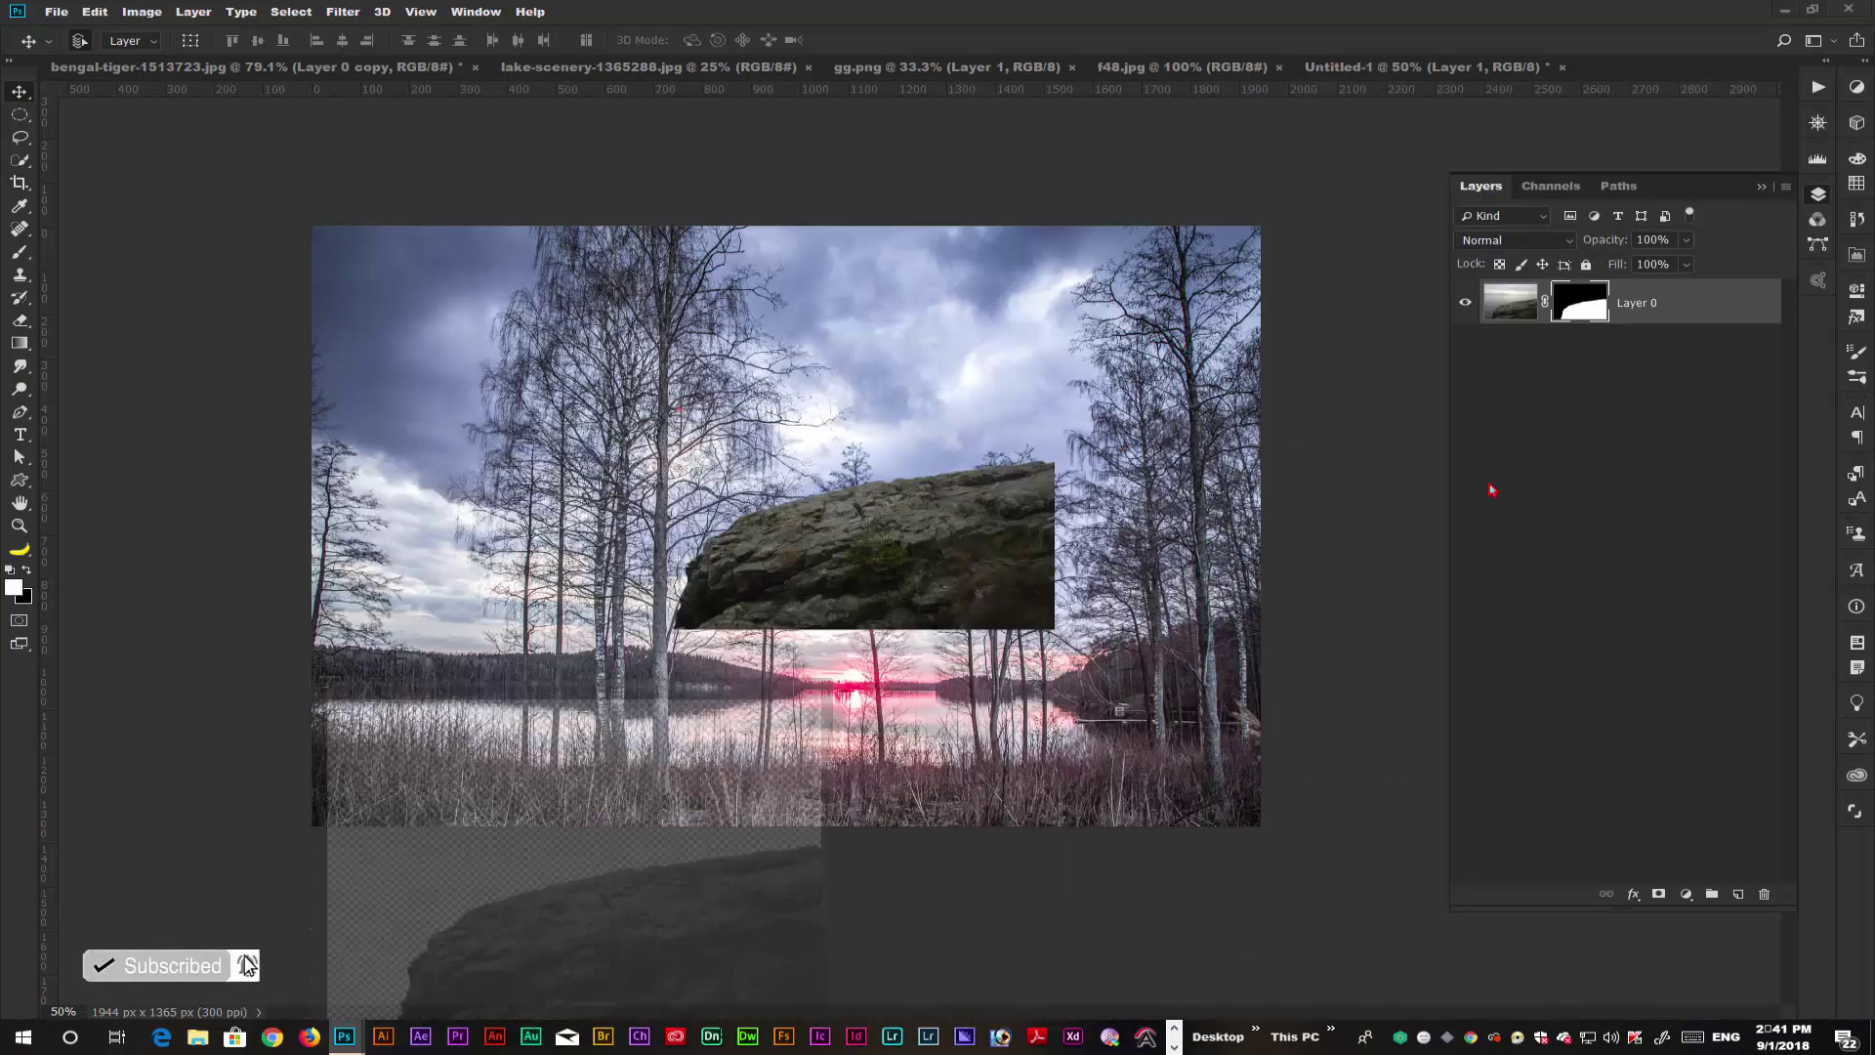
# - Move the rock to the scene's lower-right corner and enlarge it to about 226% width and 147% height across the foreground
pyautogui.moveTo(920, 518); pyautogui.dragTo(1125, 754)
pyautogui.hotkey('ctrl', 't')
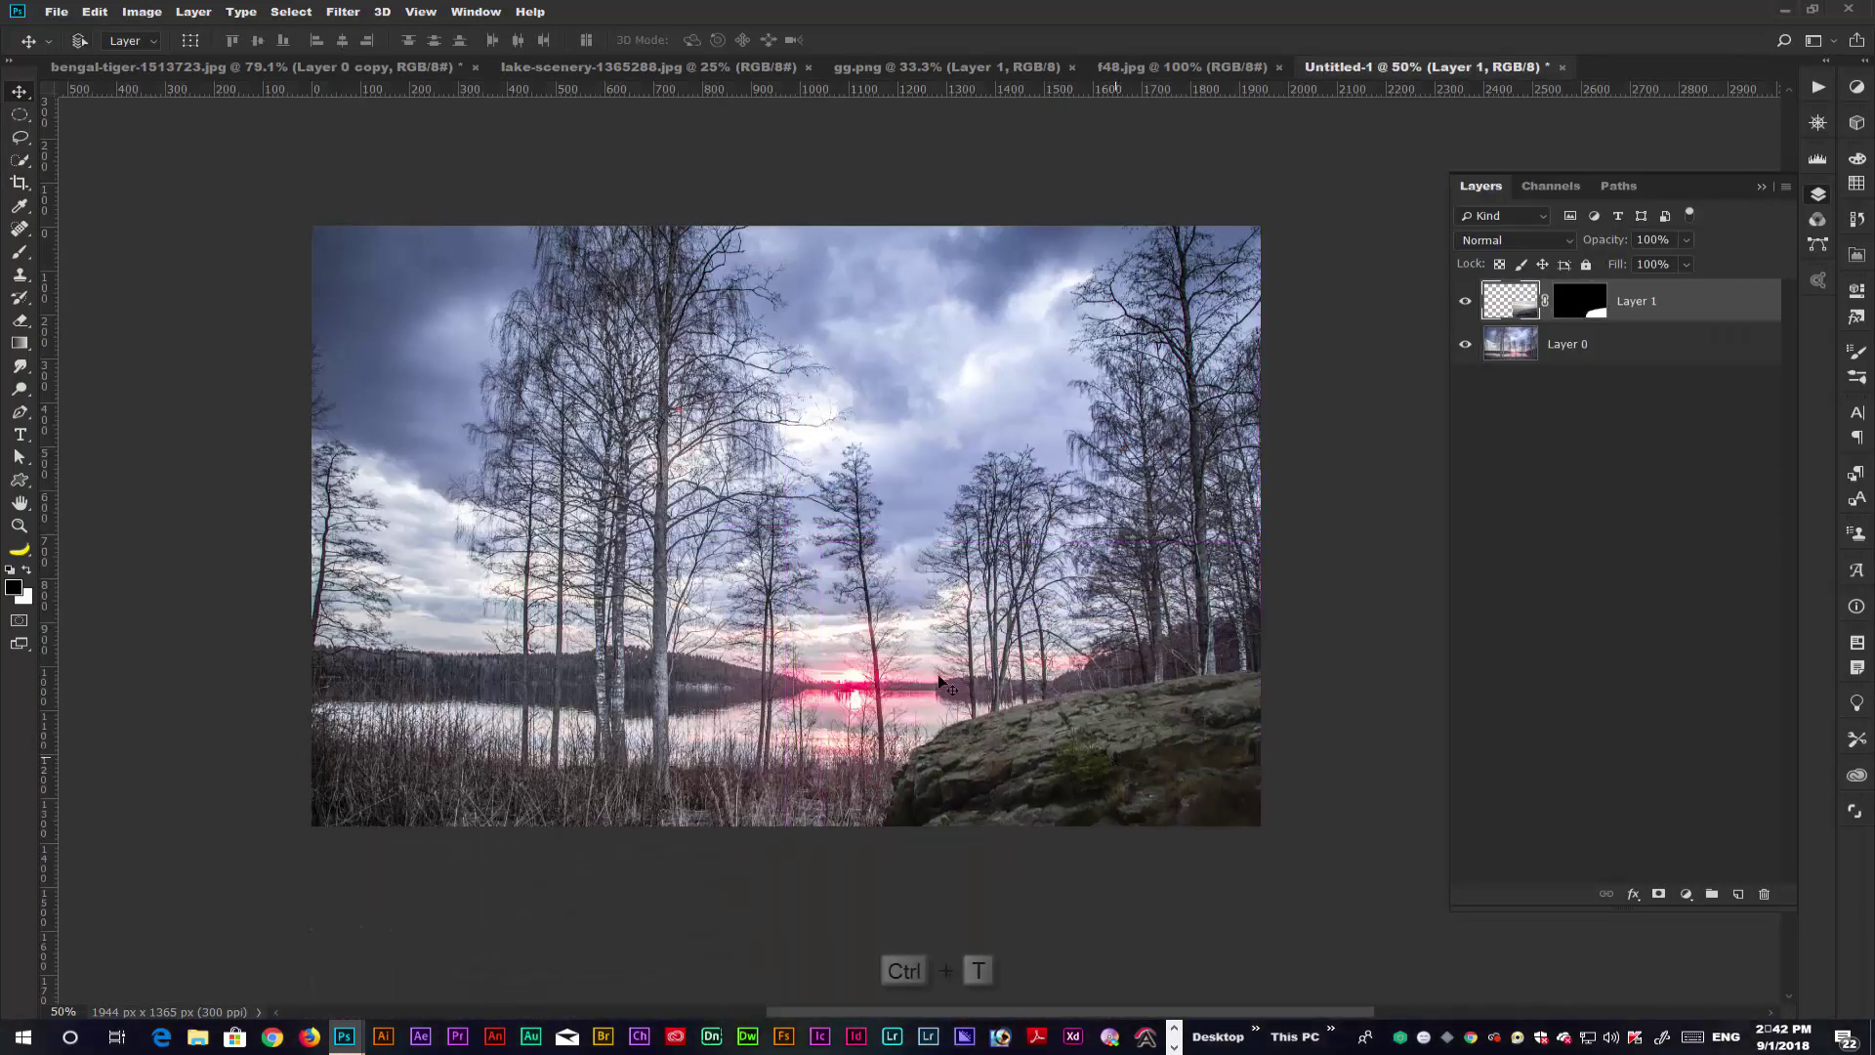
pyautogui.moveTo(797, 527); pyautogui.dragTo(683, 450)
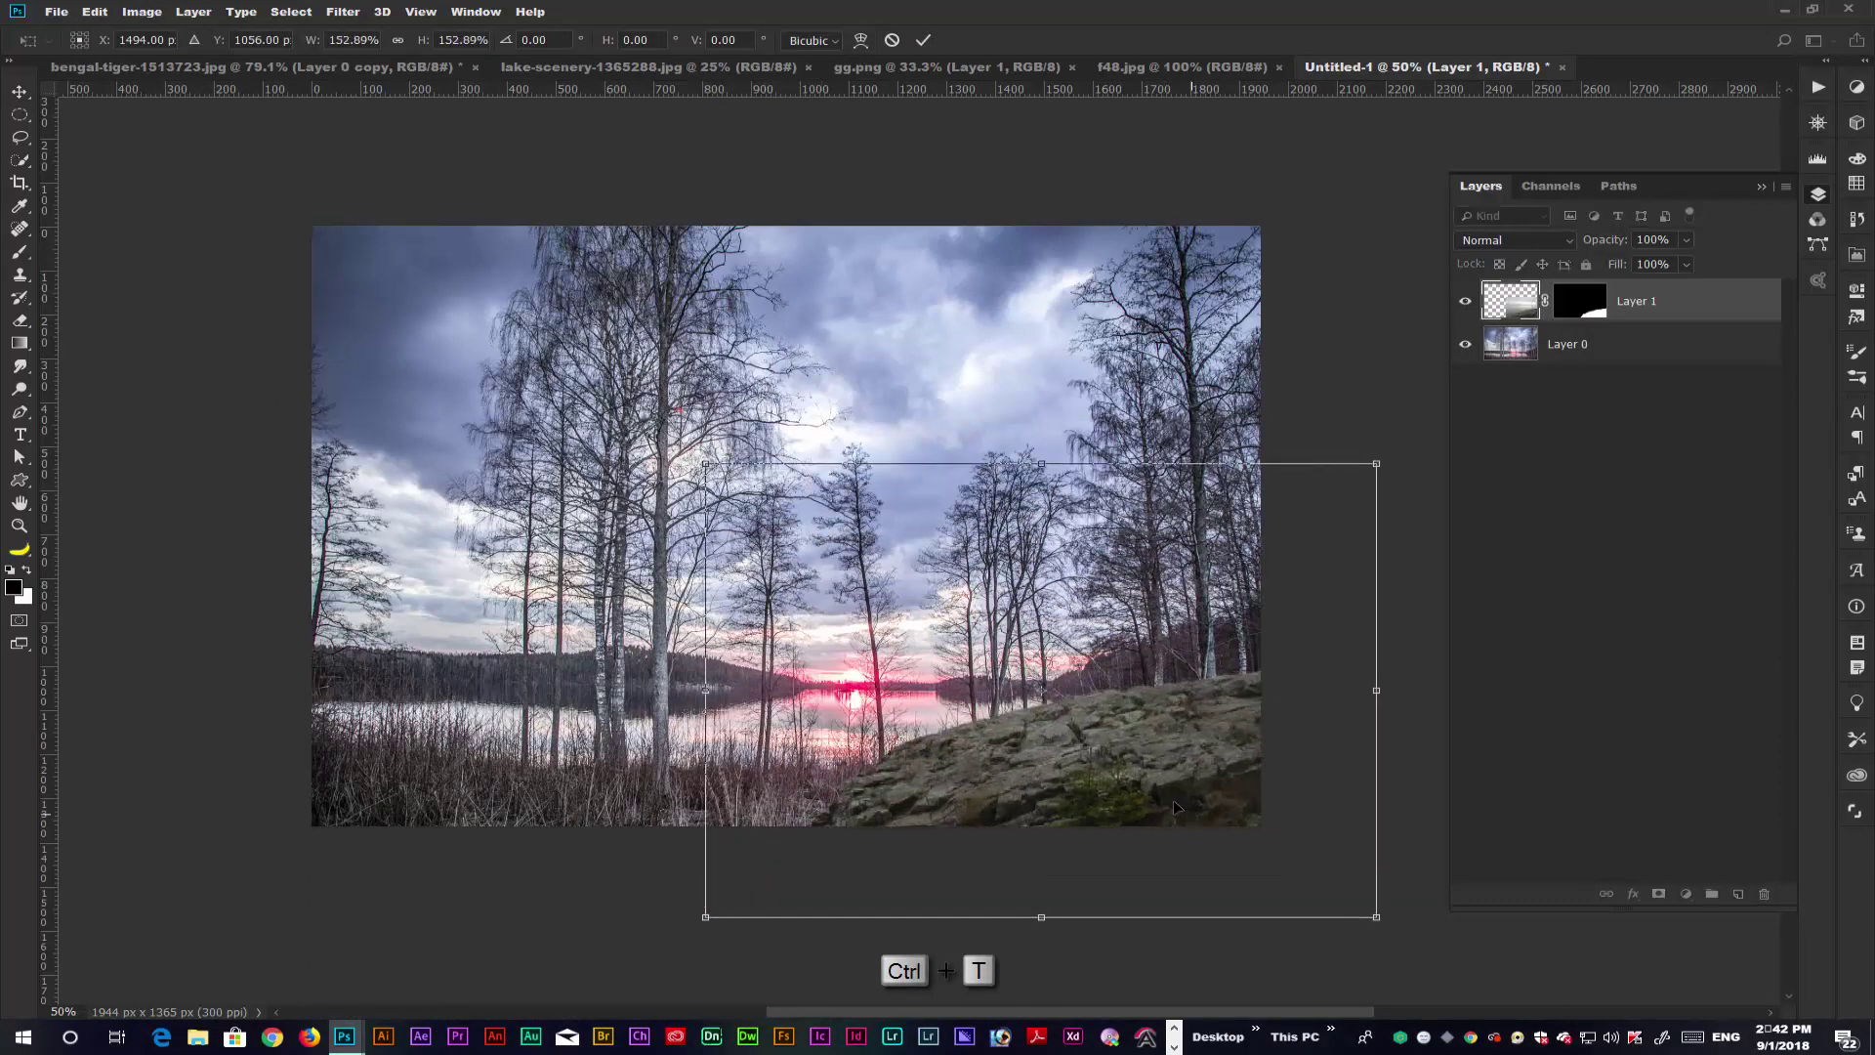
pyautogui.moveTo(1204, 826); pyautogui.dragTo(1076, 734)
pyautogui.moveTo(924, 384); pyautogui.dragTo(921, 419)
pyautogui.moveTo(1023, 575); pyautogui.dragTo(1024, 591)
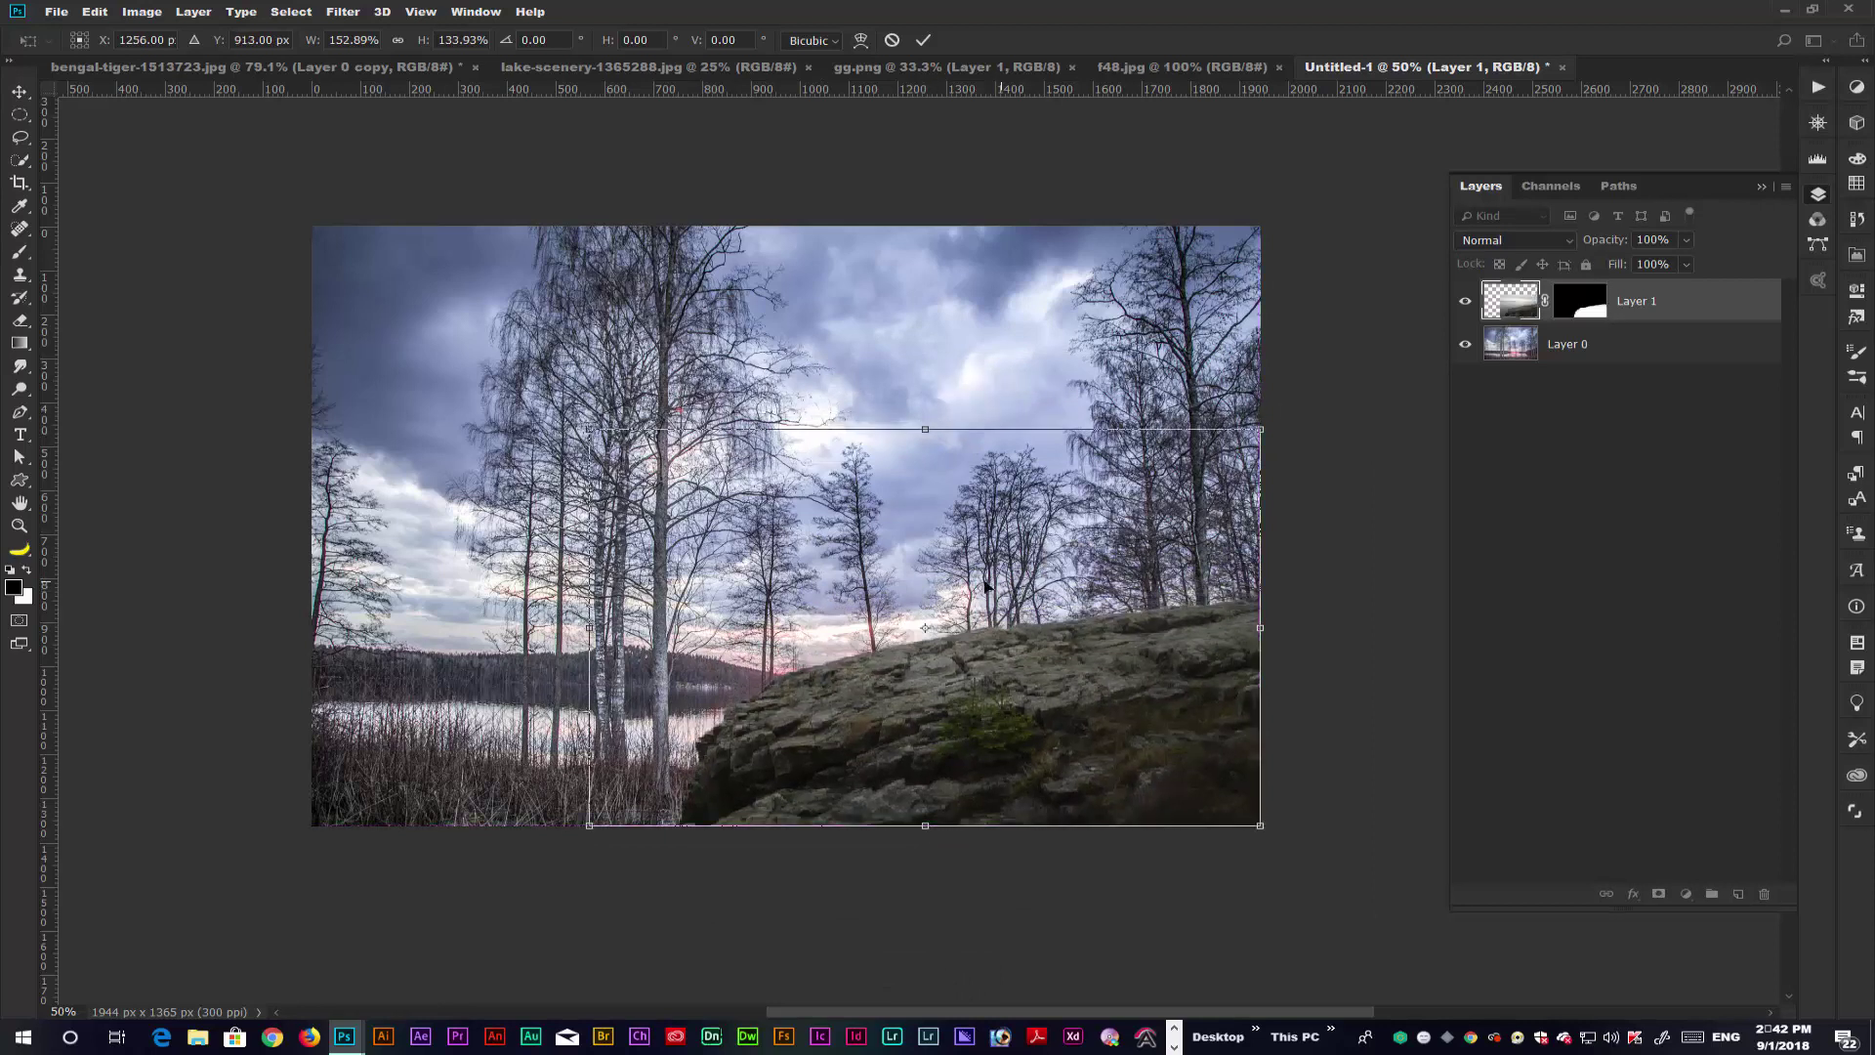
pyautogui.moveTo(590, 624); pyautogui.dragTo(409, 586)
pyautogui.moveTo(394, 428); pyautogui.dragTo(260, 385)
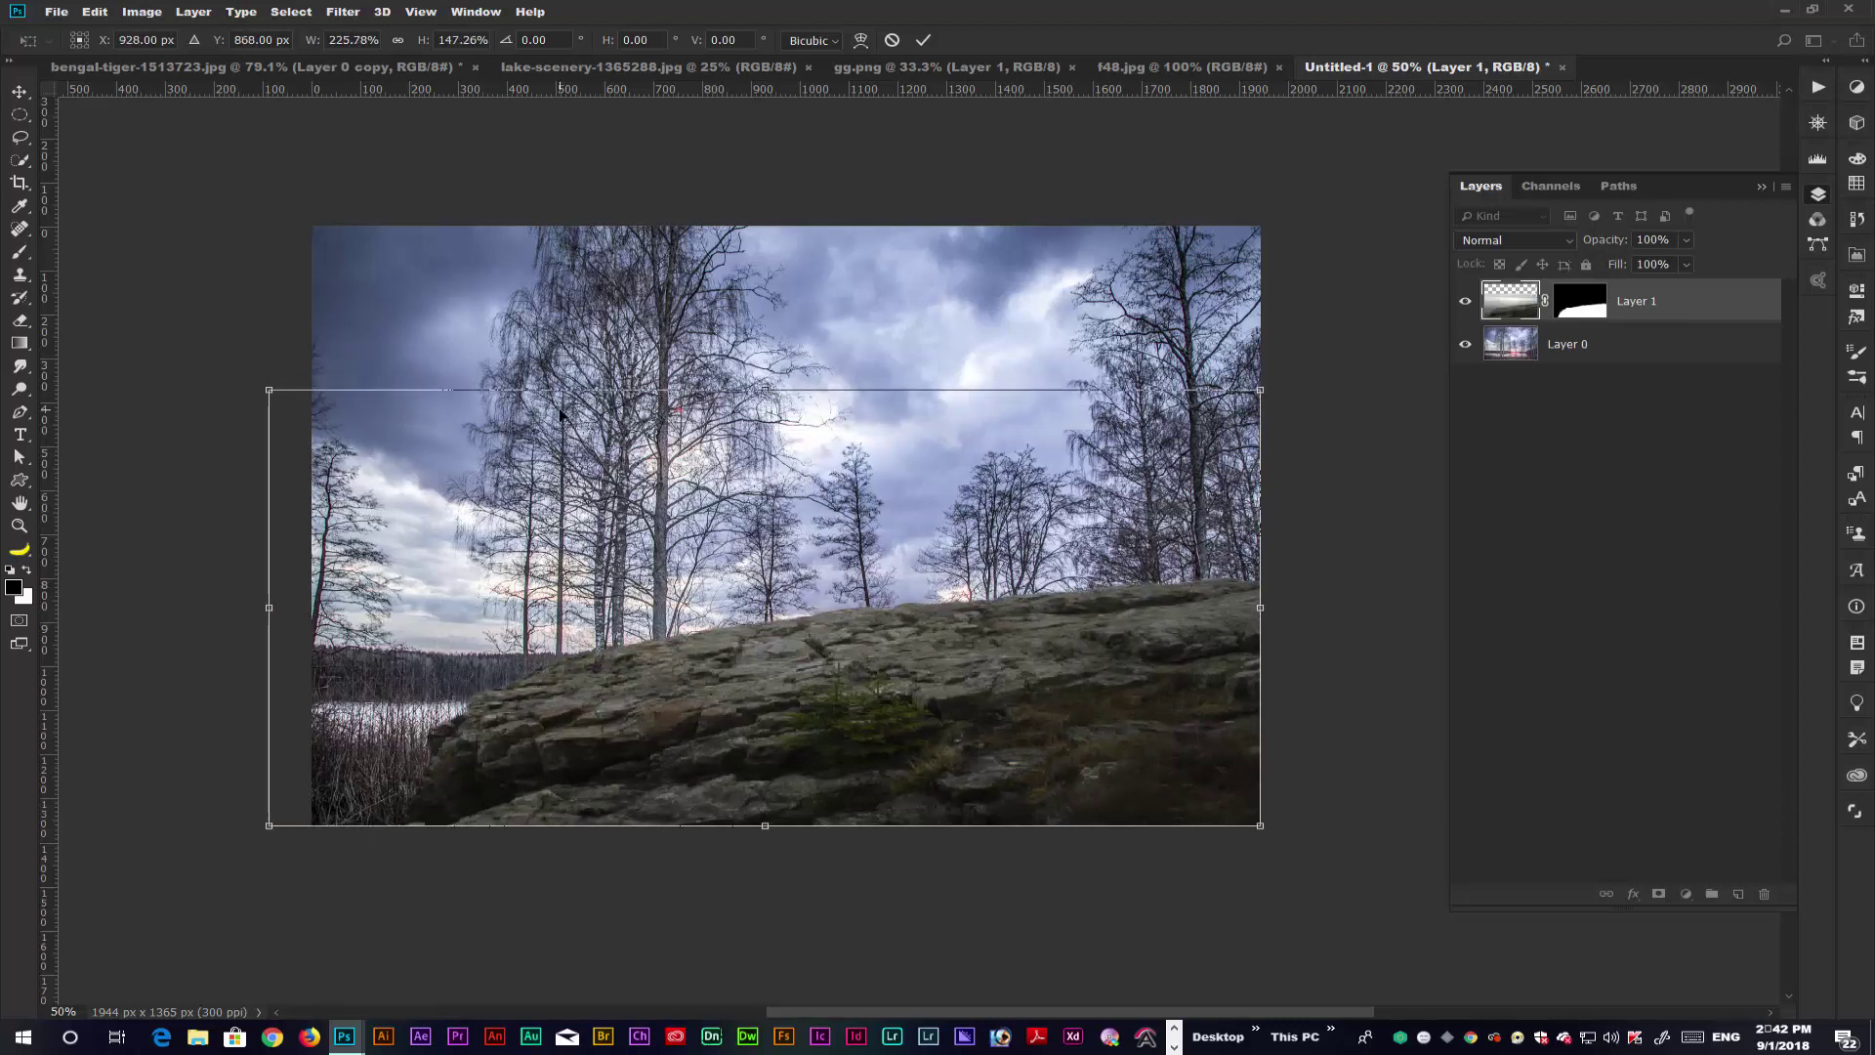
# - Flatten the rock to about 226% width and 89.5% height, commit the transform, and apply its layer mask
pyautogui.rightClick(781, 418)
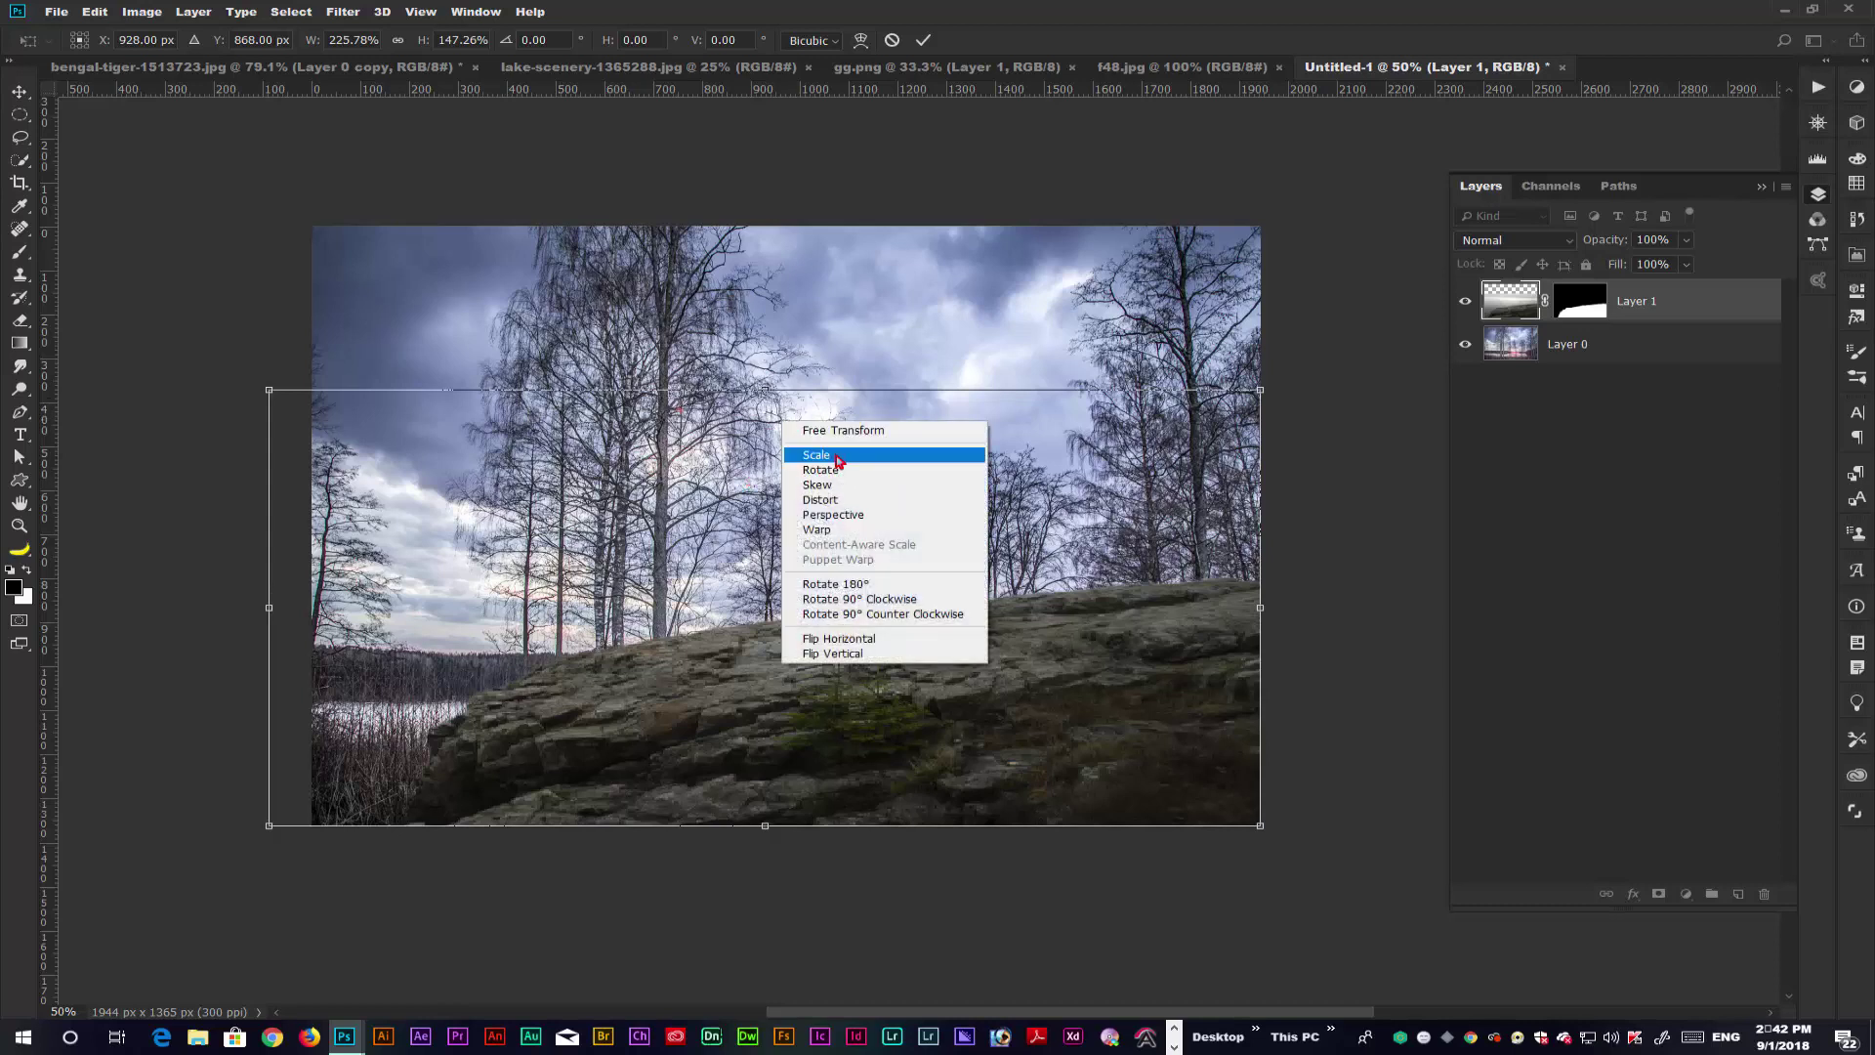
pyautogui.click(810, 452)
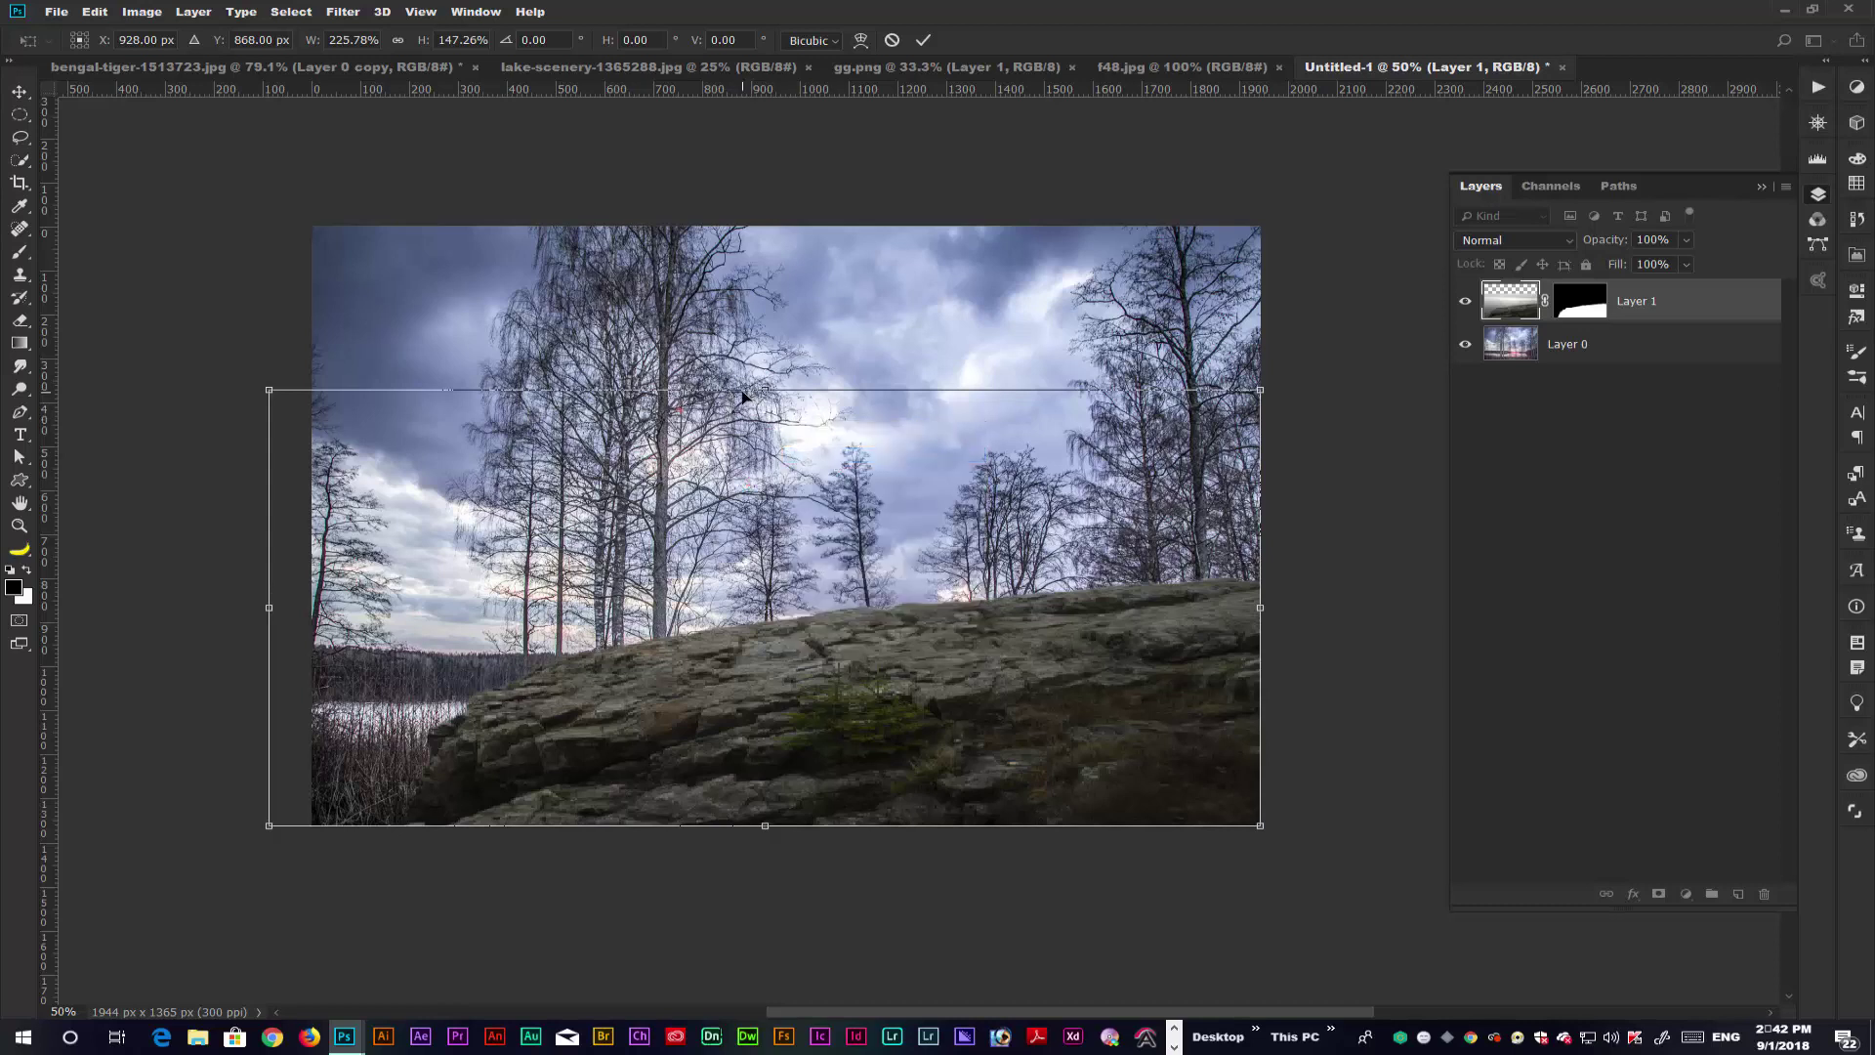
pyautogui.moveTo(762, 391); pyautogui.dragTo(767, 567)
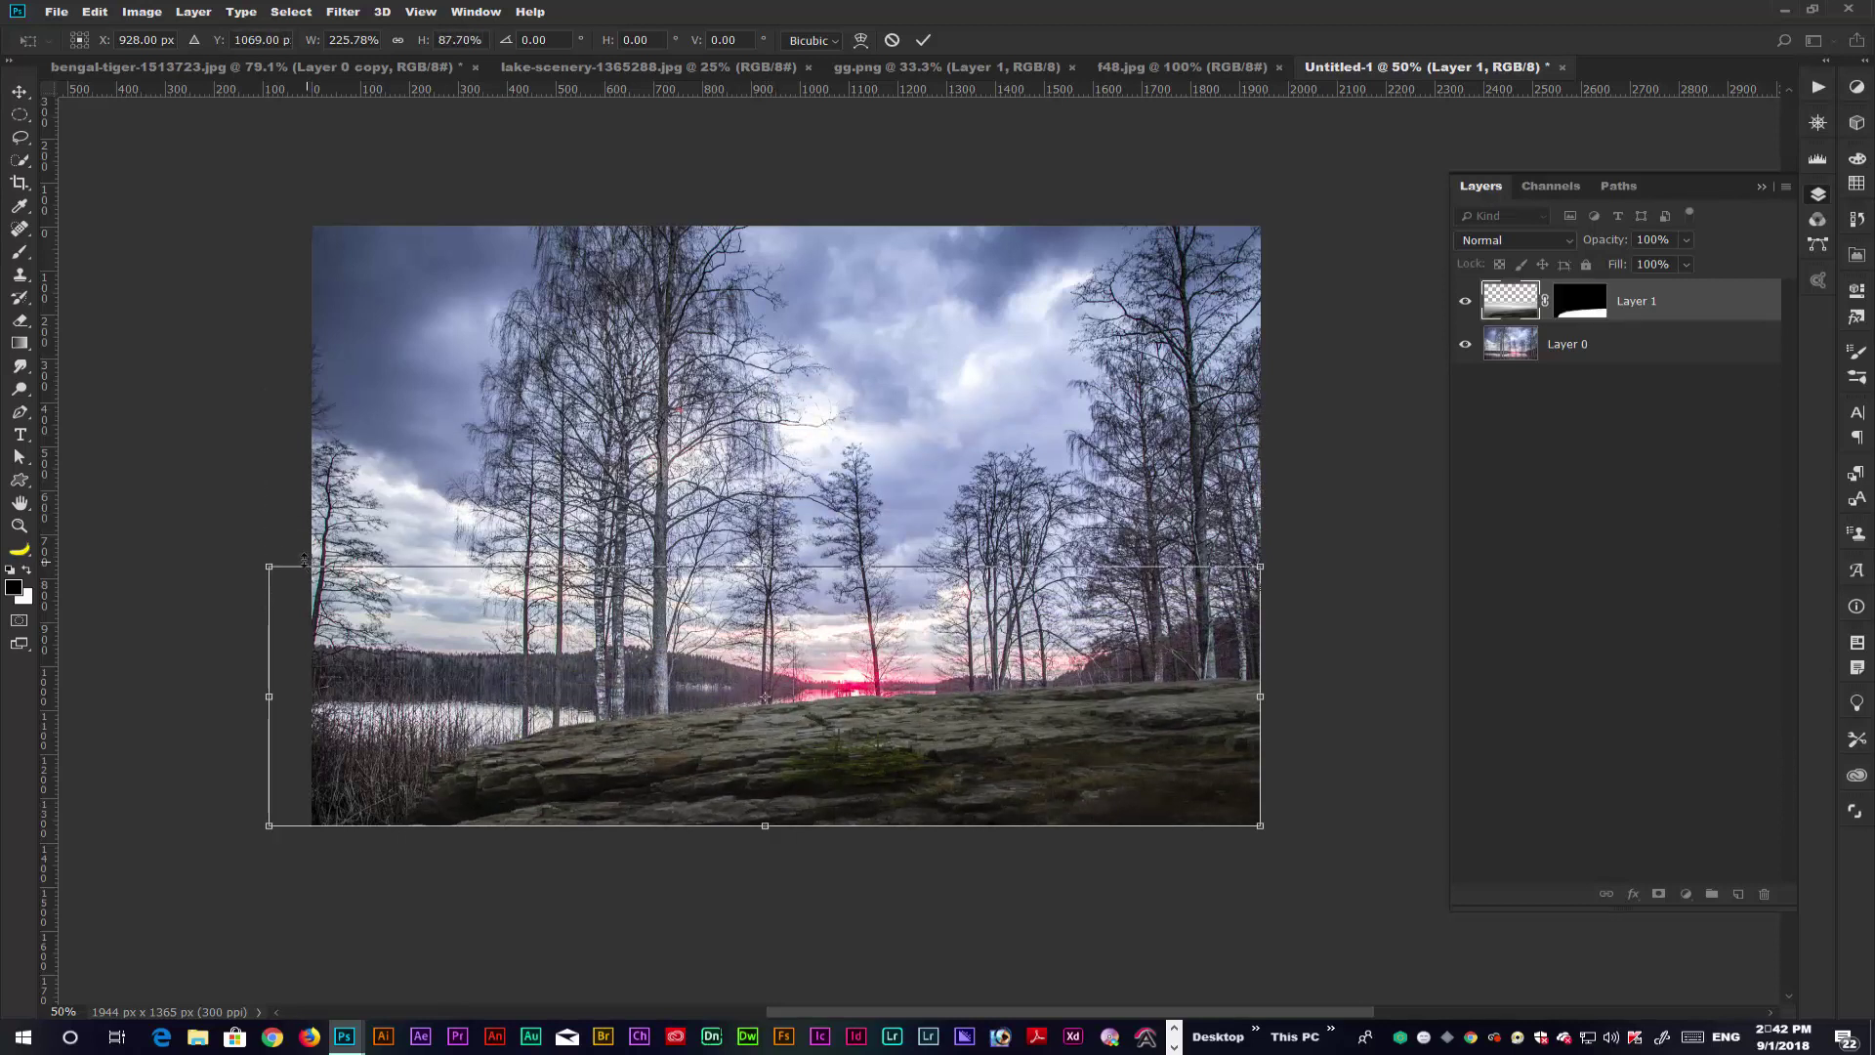
pyautogui.moveTo(271, 564); pyautogui.dragTo(270, 557)
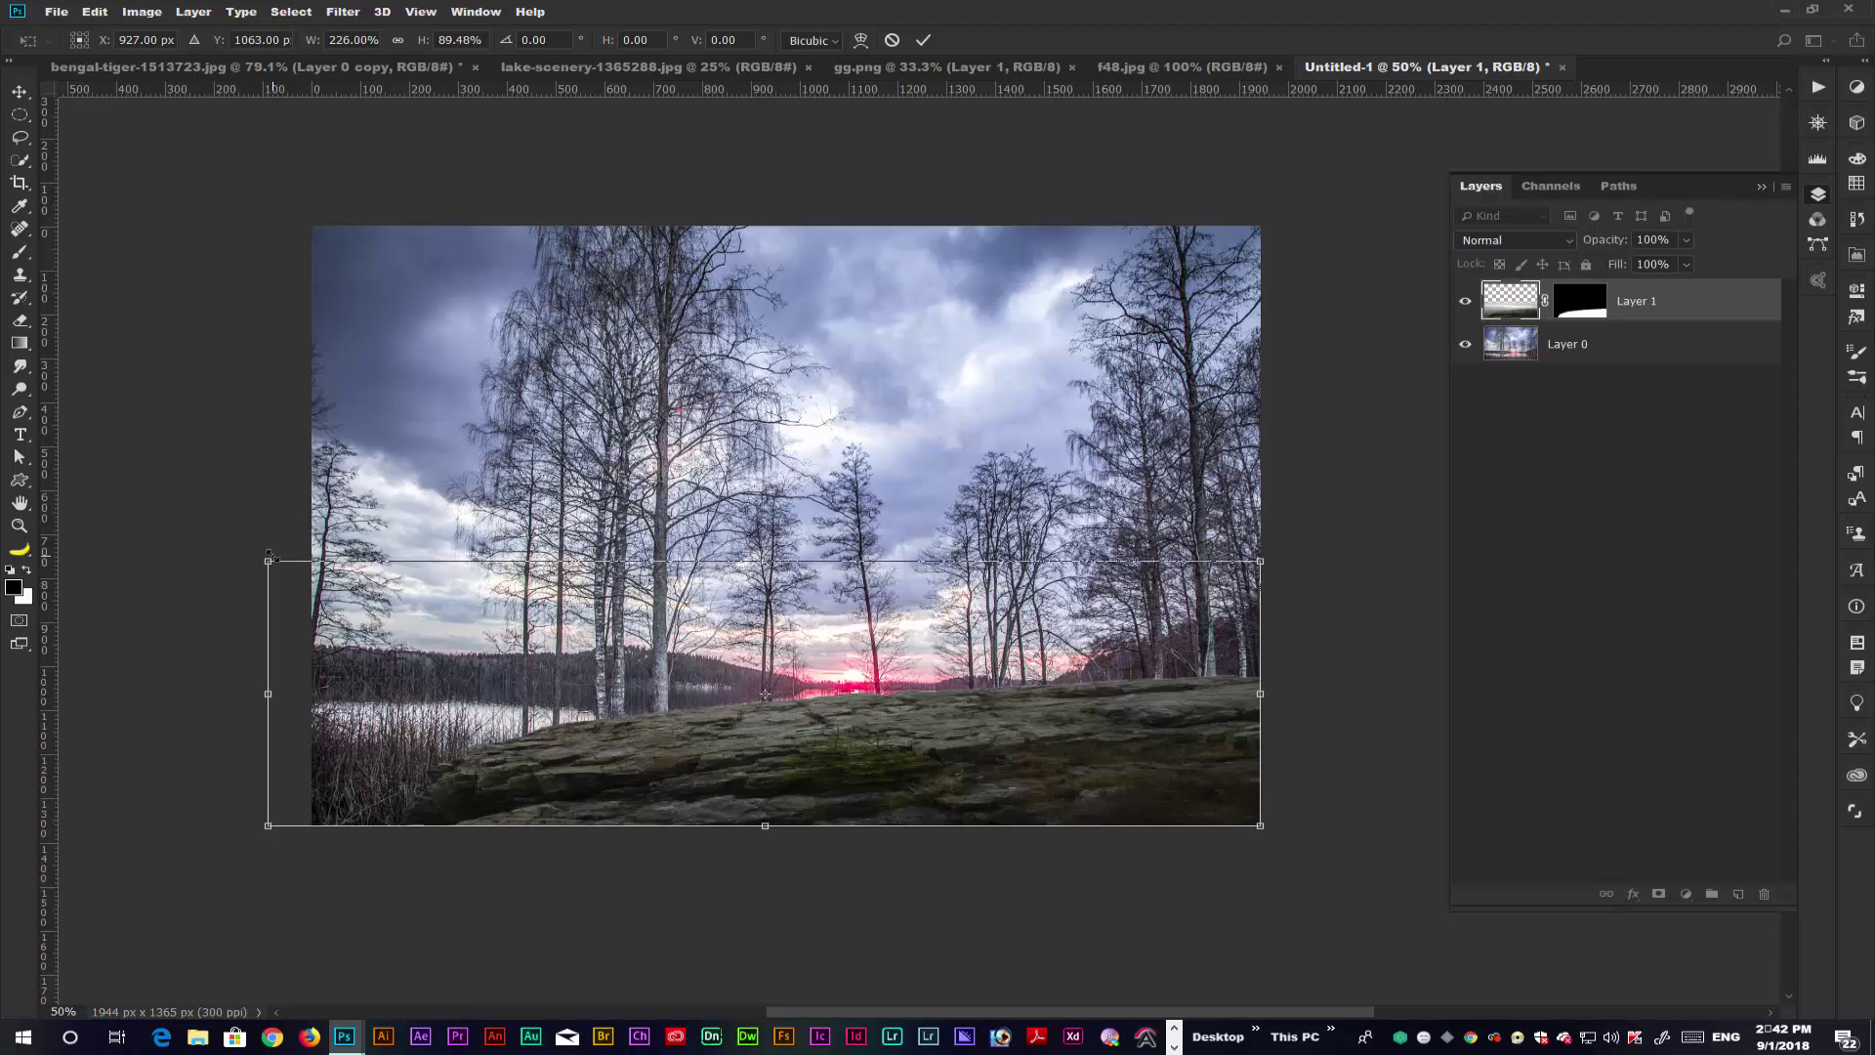
pyautogui.press('Return')
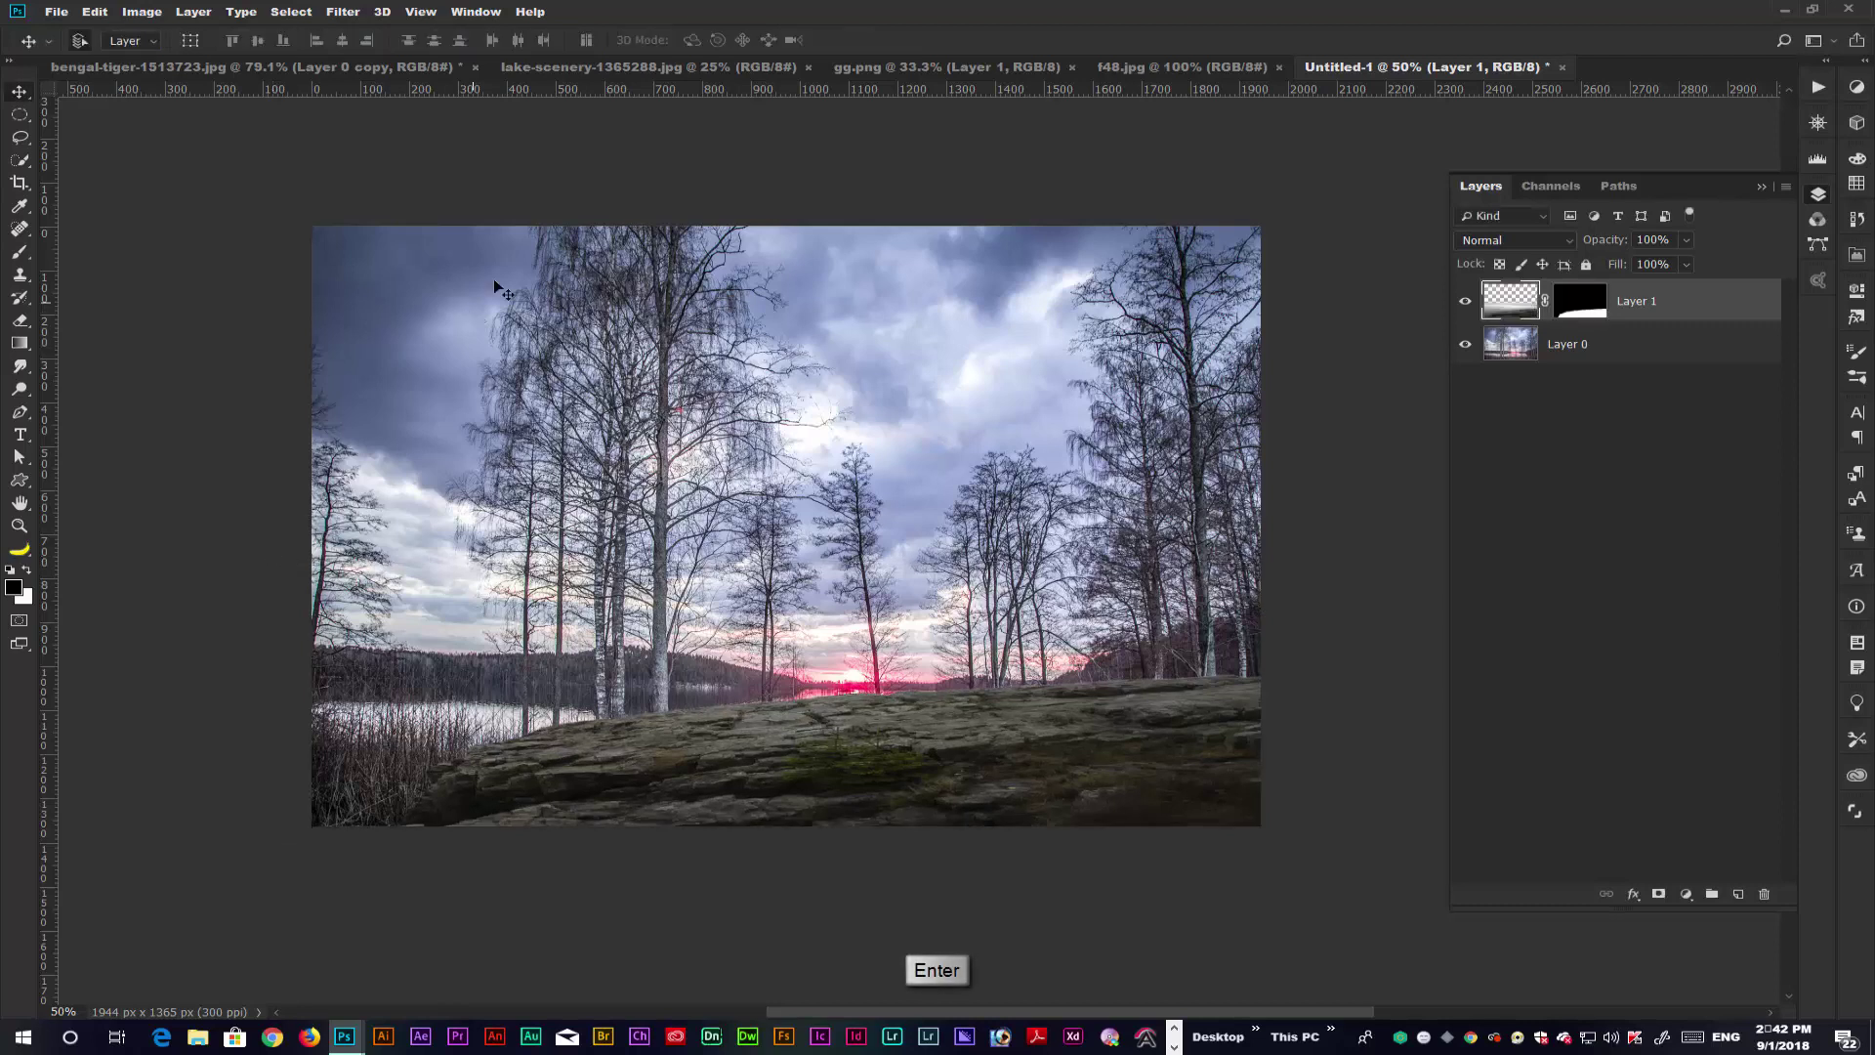
pyautogui.rightClick(1599, 309)
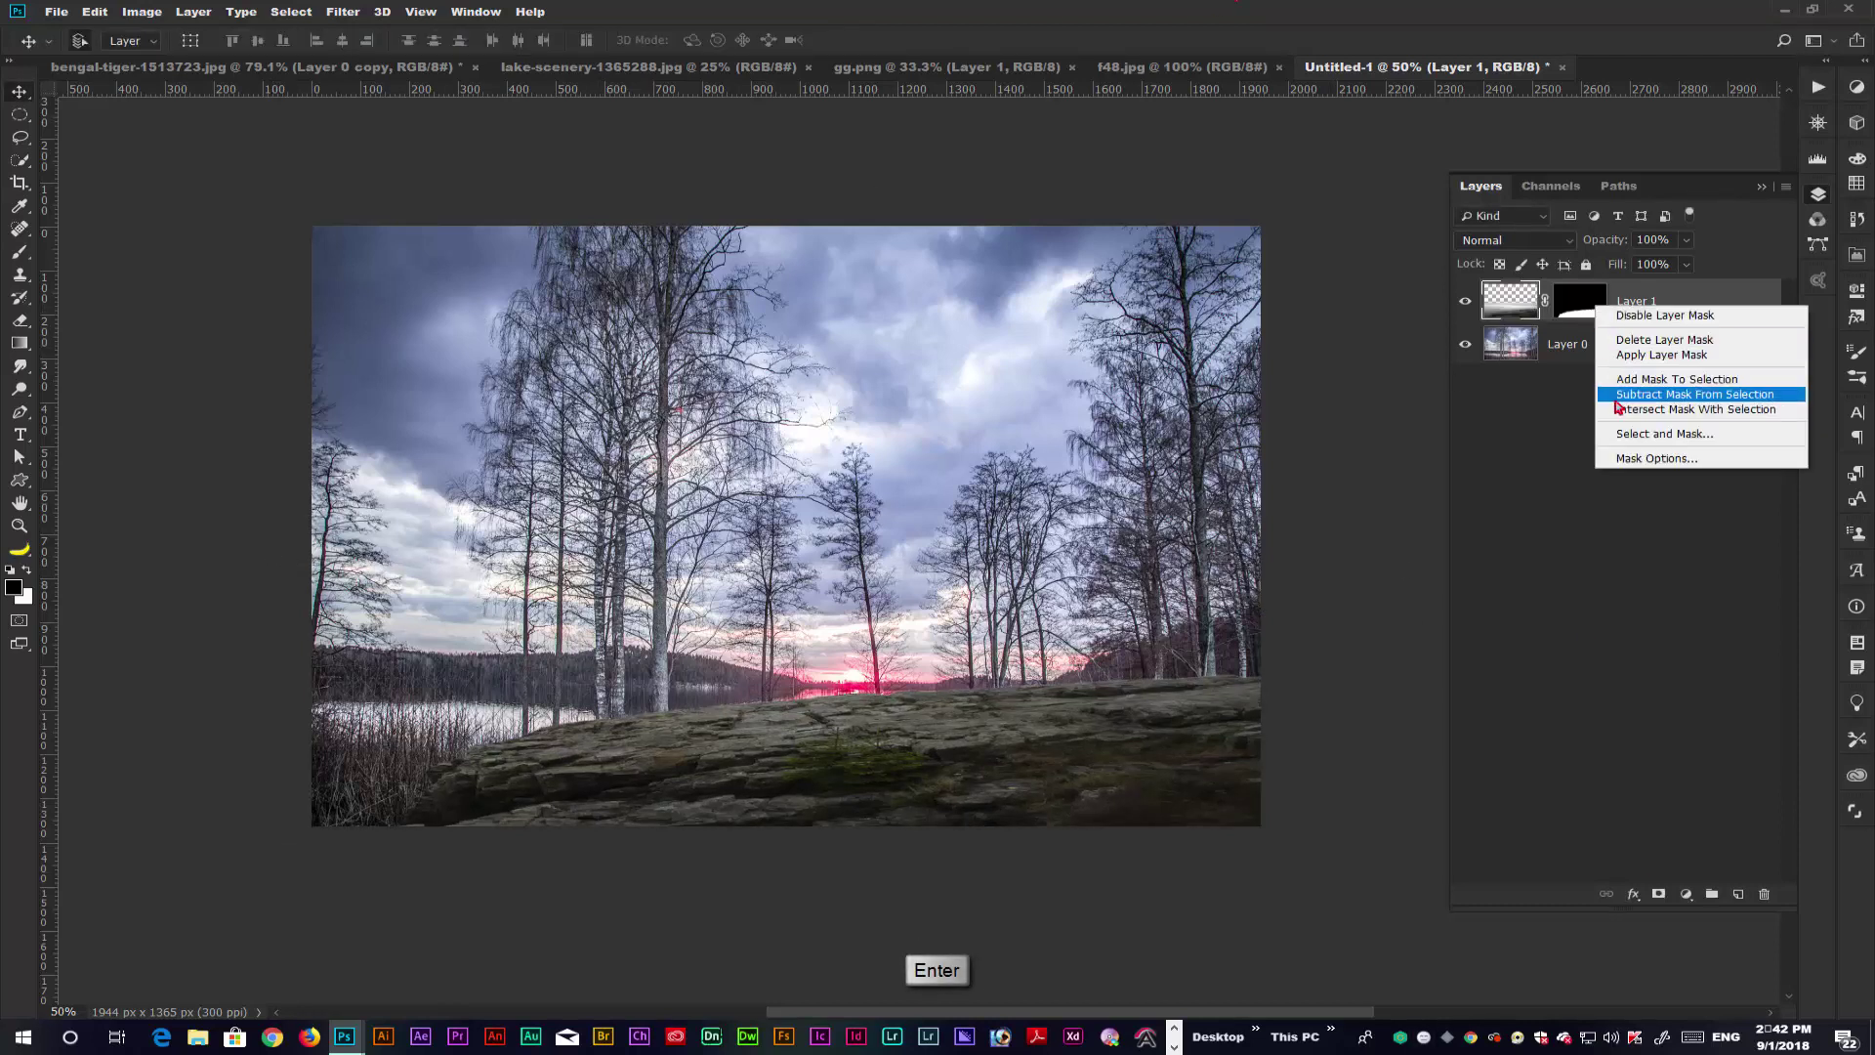
pyautogui.click(1659, 357)
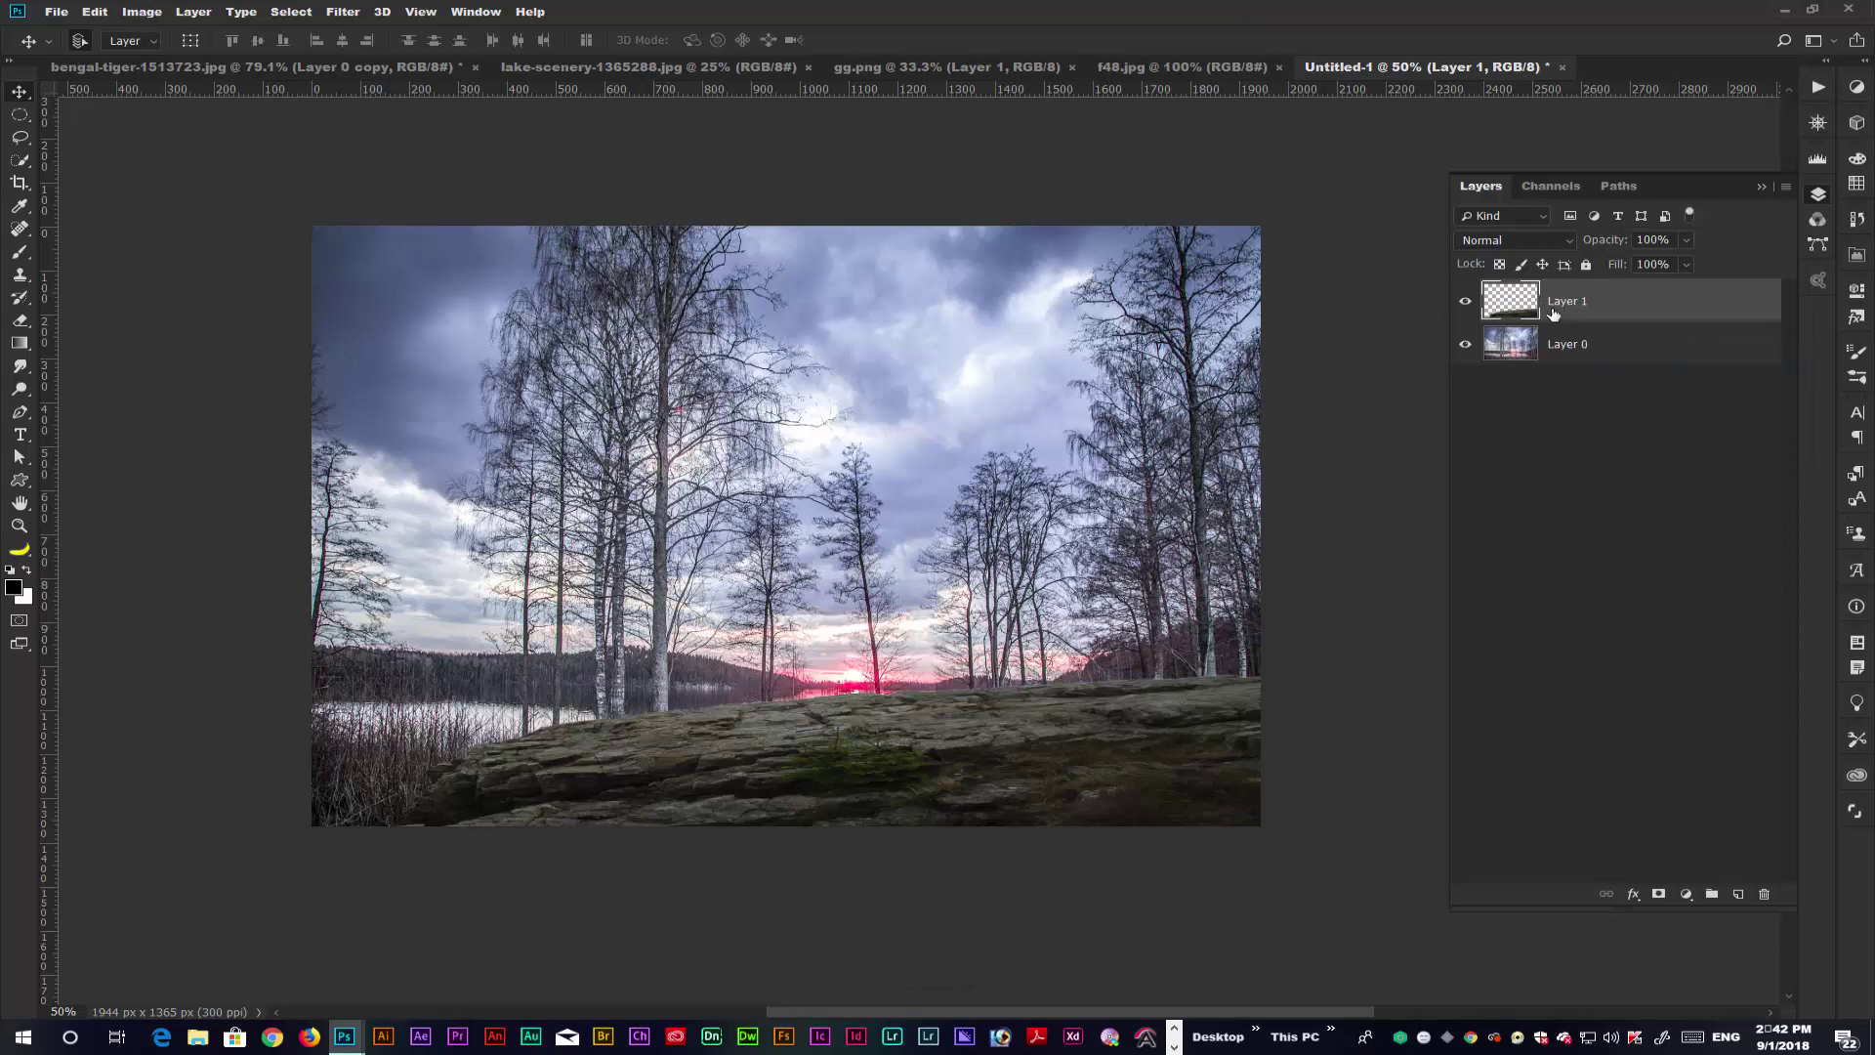
# - In a Camera Raw filter on the rock, set Exposure +1.15, Contrast -24, Highlights -18 and Shadows about +27, and adjust Whites and Blacks
pyautogui.click(339, 13)
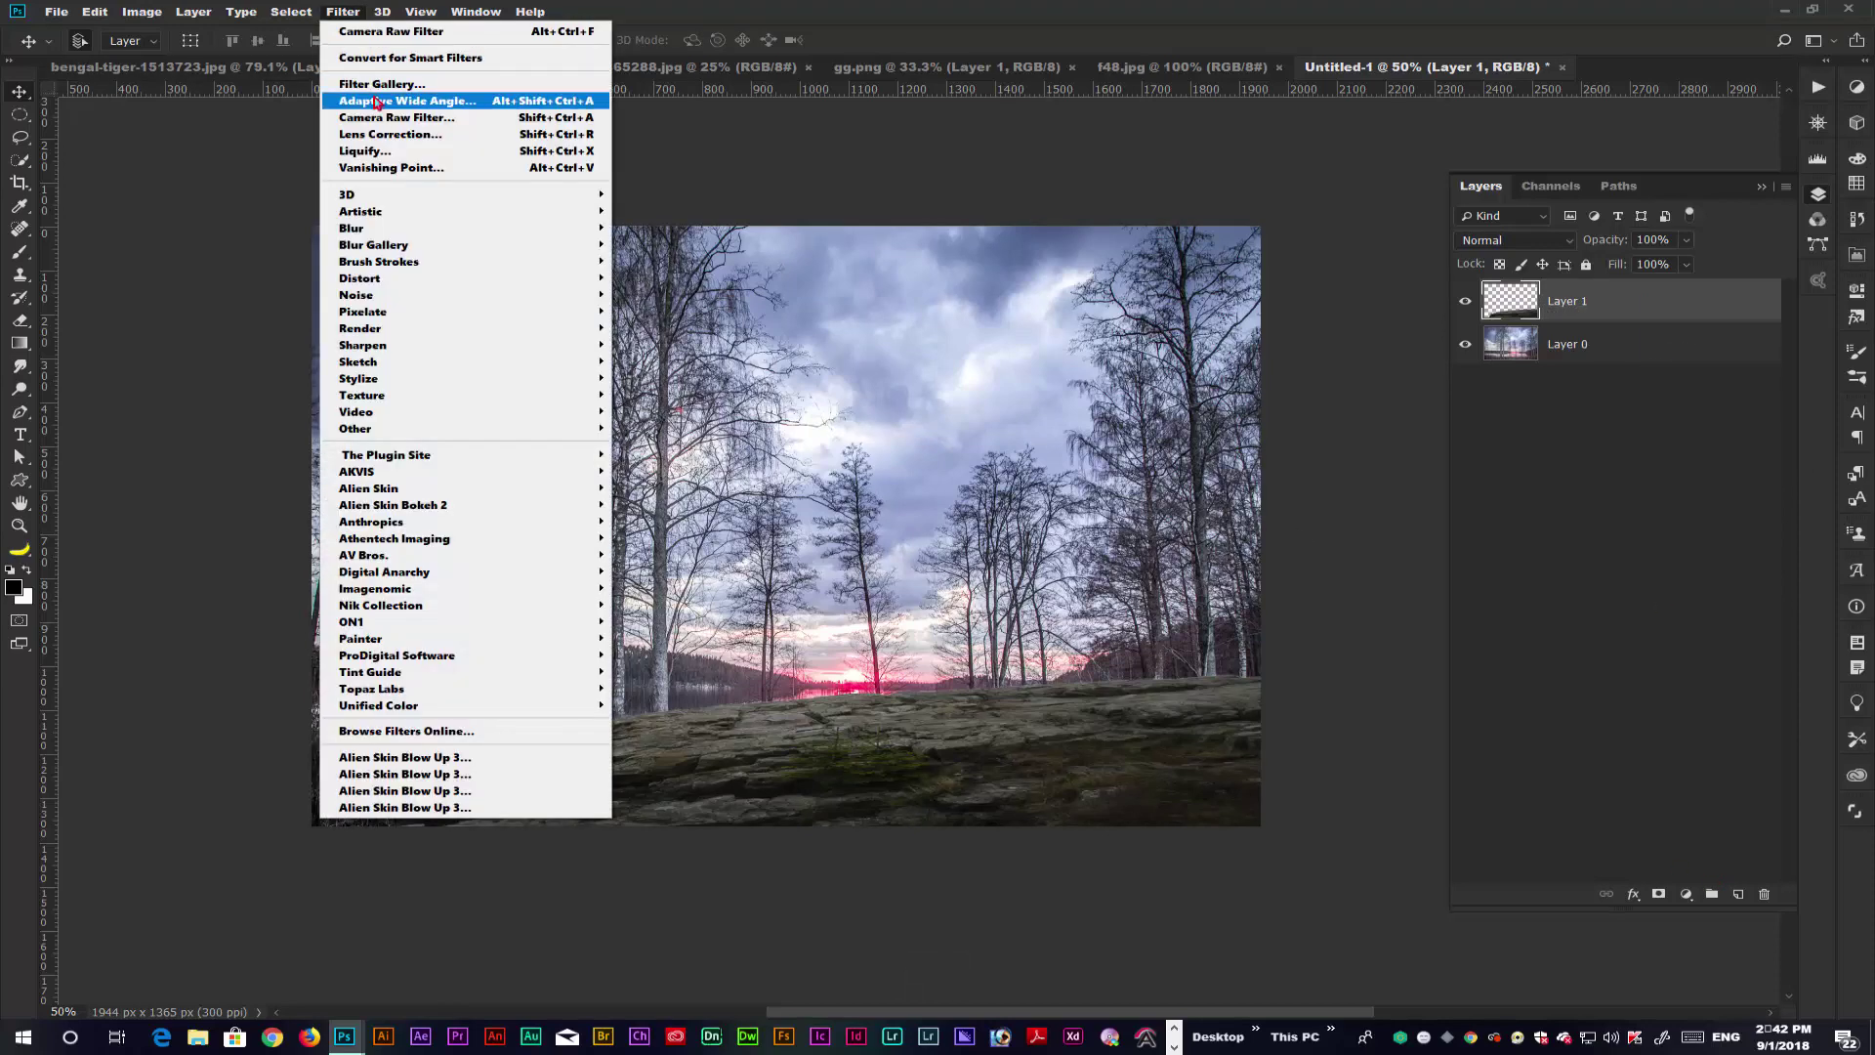
pyautogui.click(381, 117)
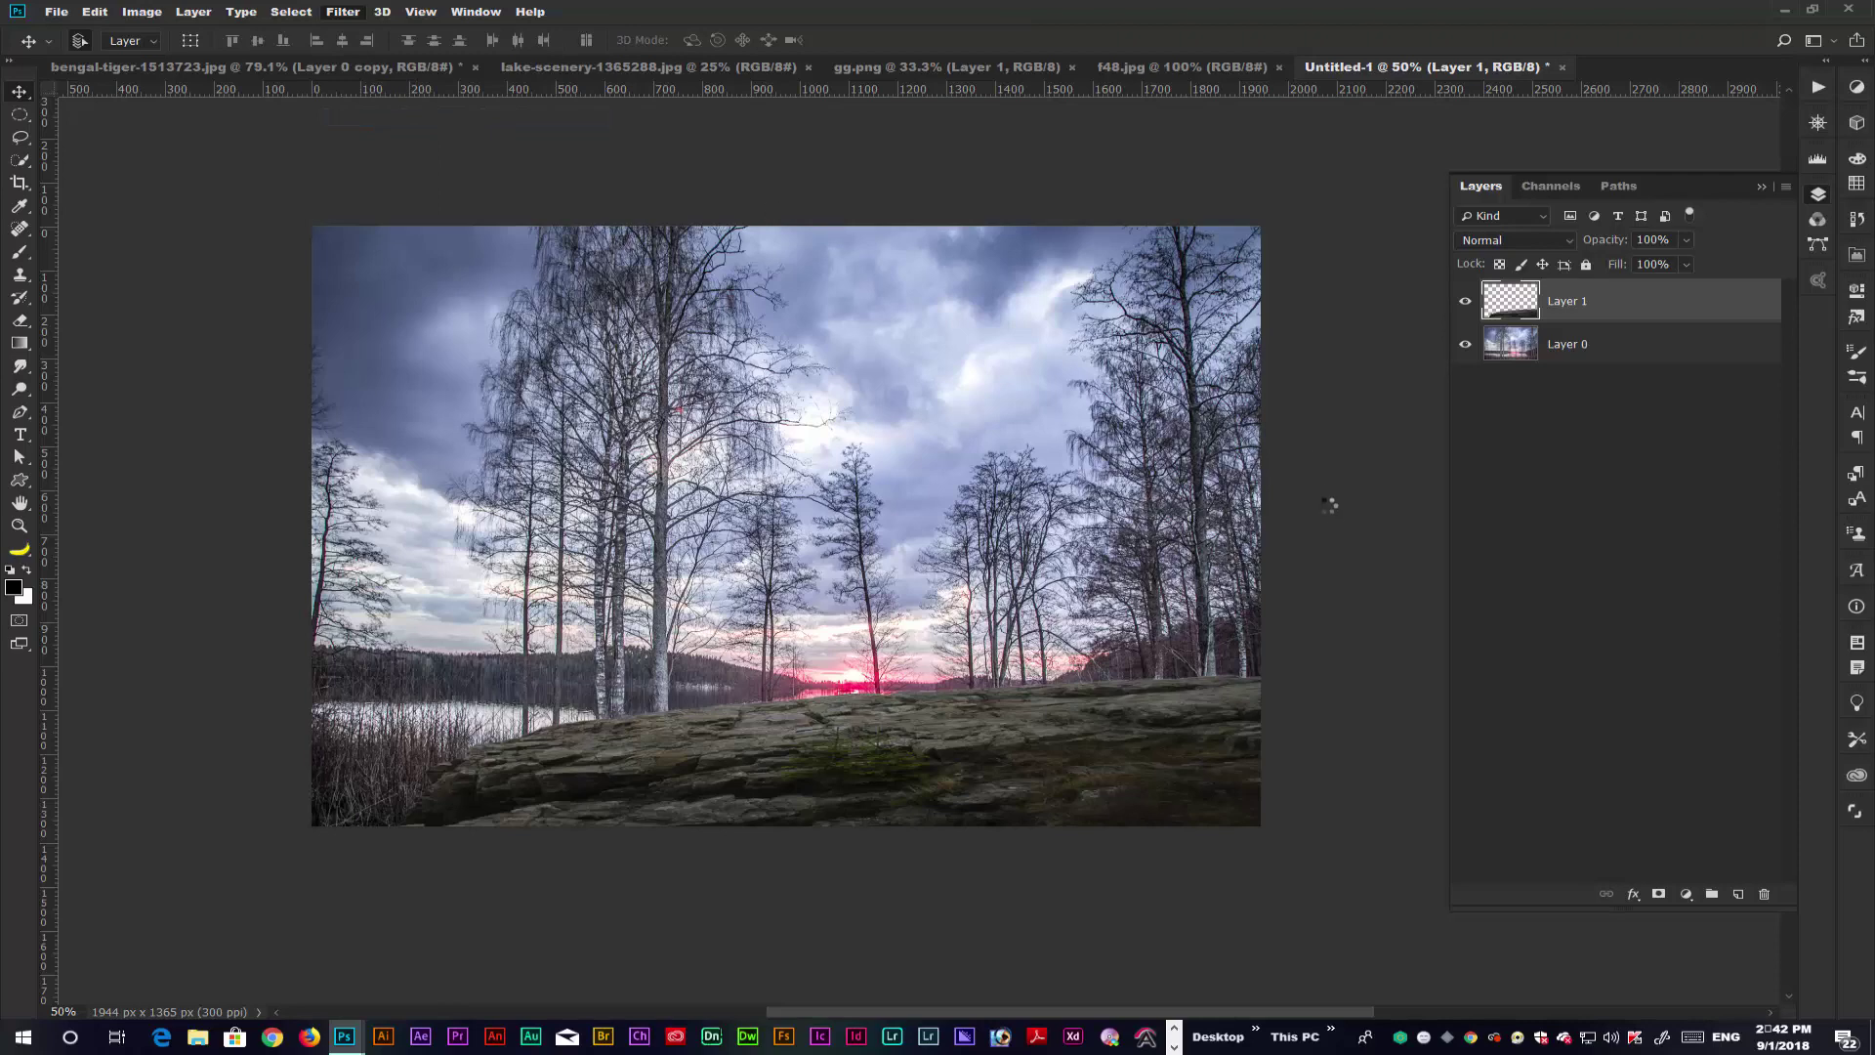
pyautogui.moveTo(1178, 553); pyautogui.dragTo(1151, 582)
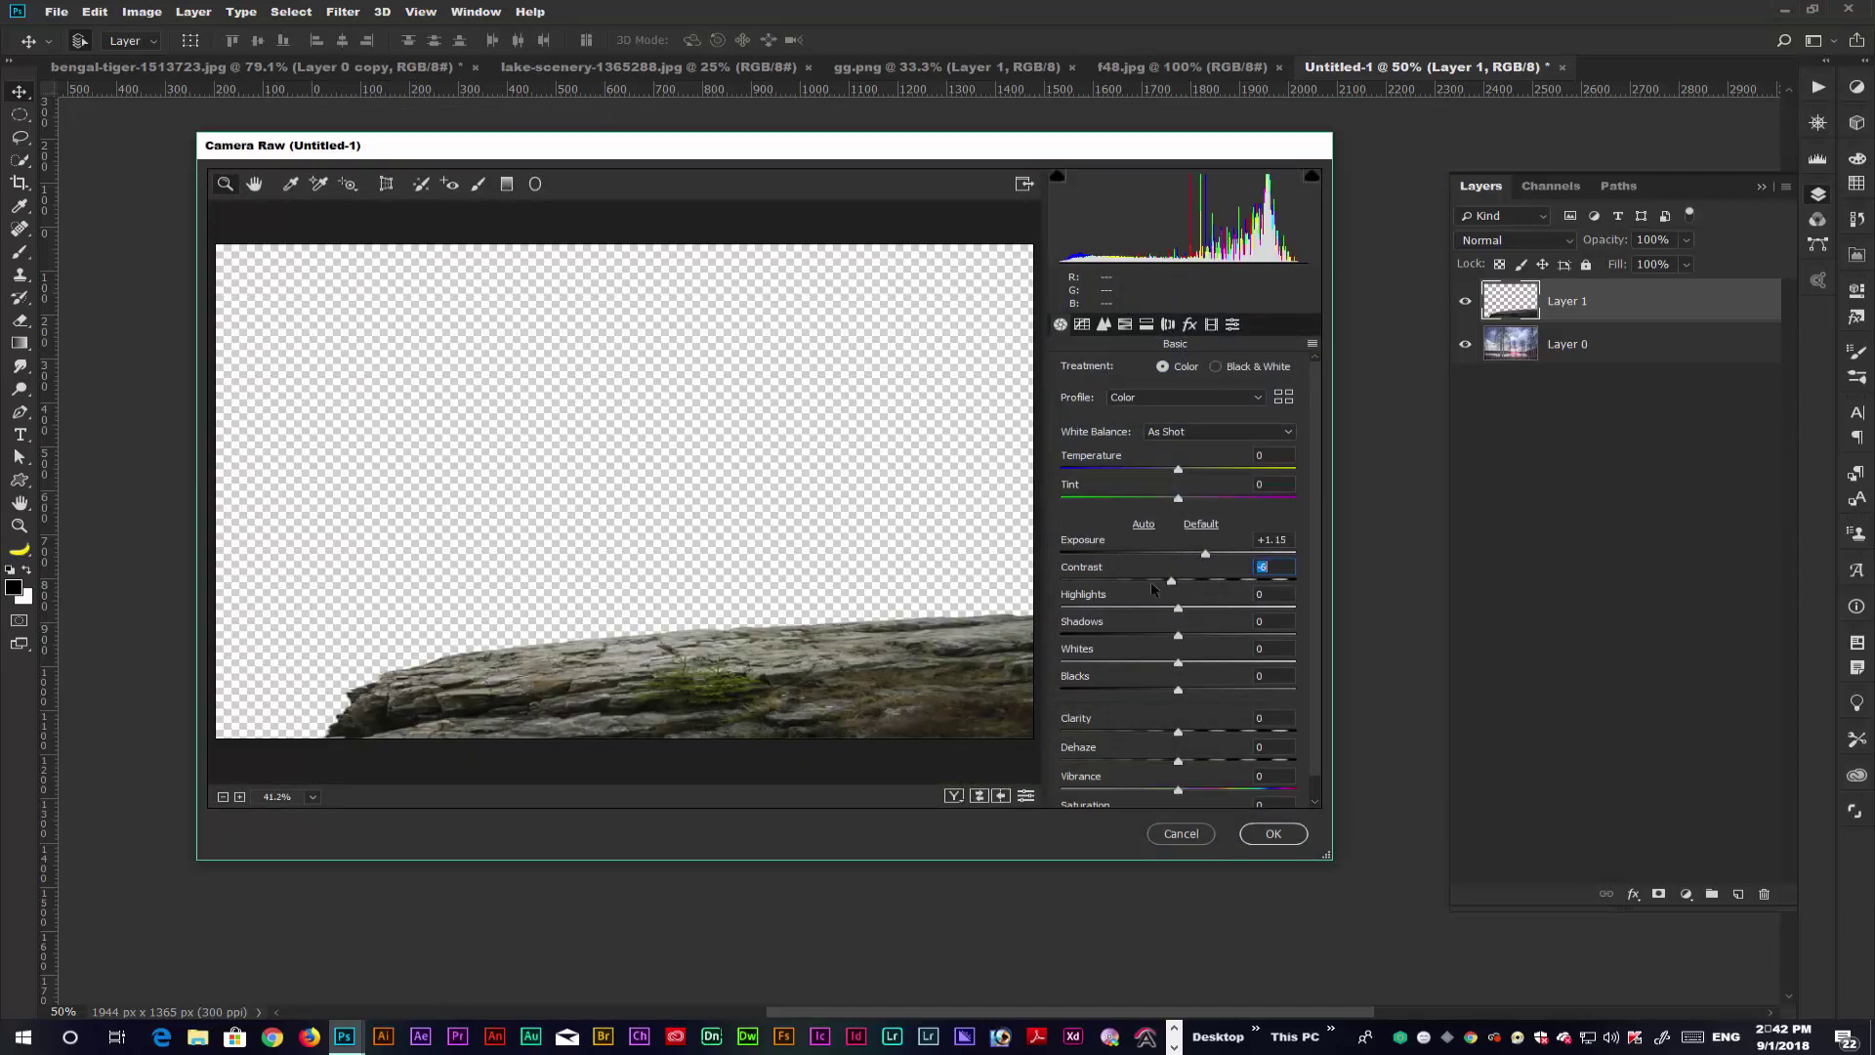
pyautogui.click(1155, 608)
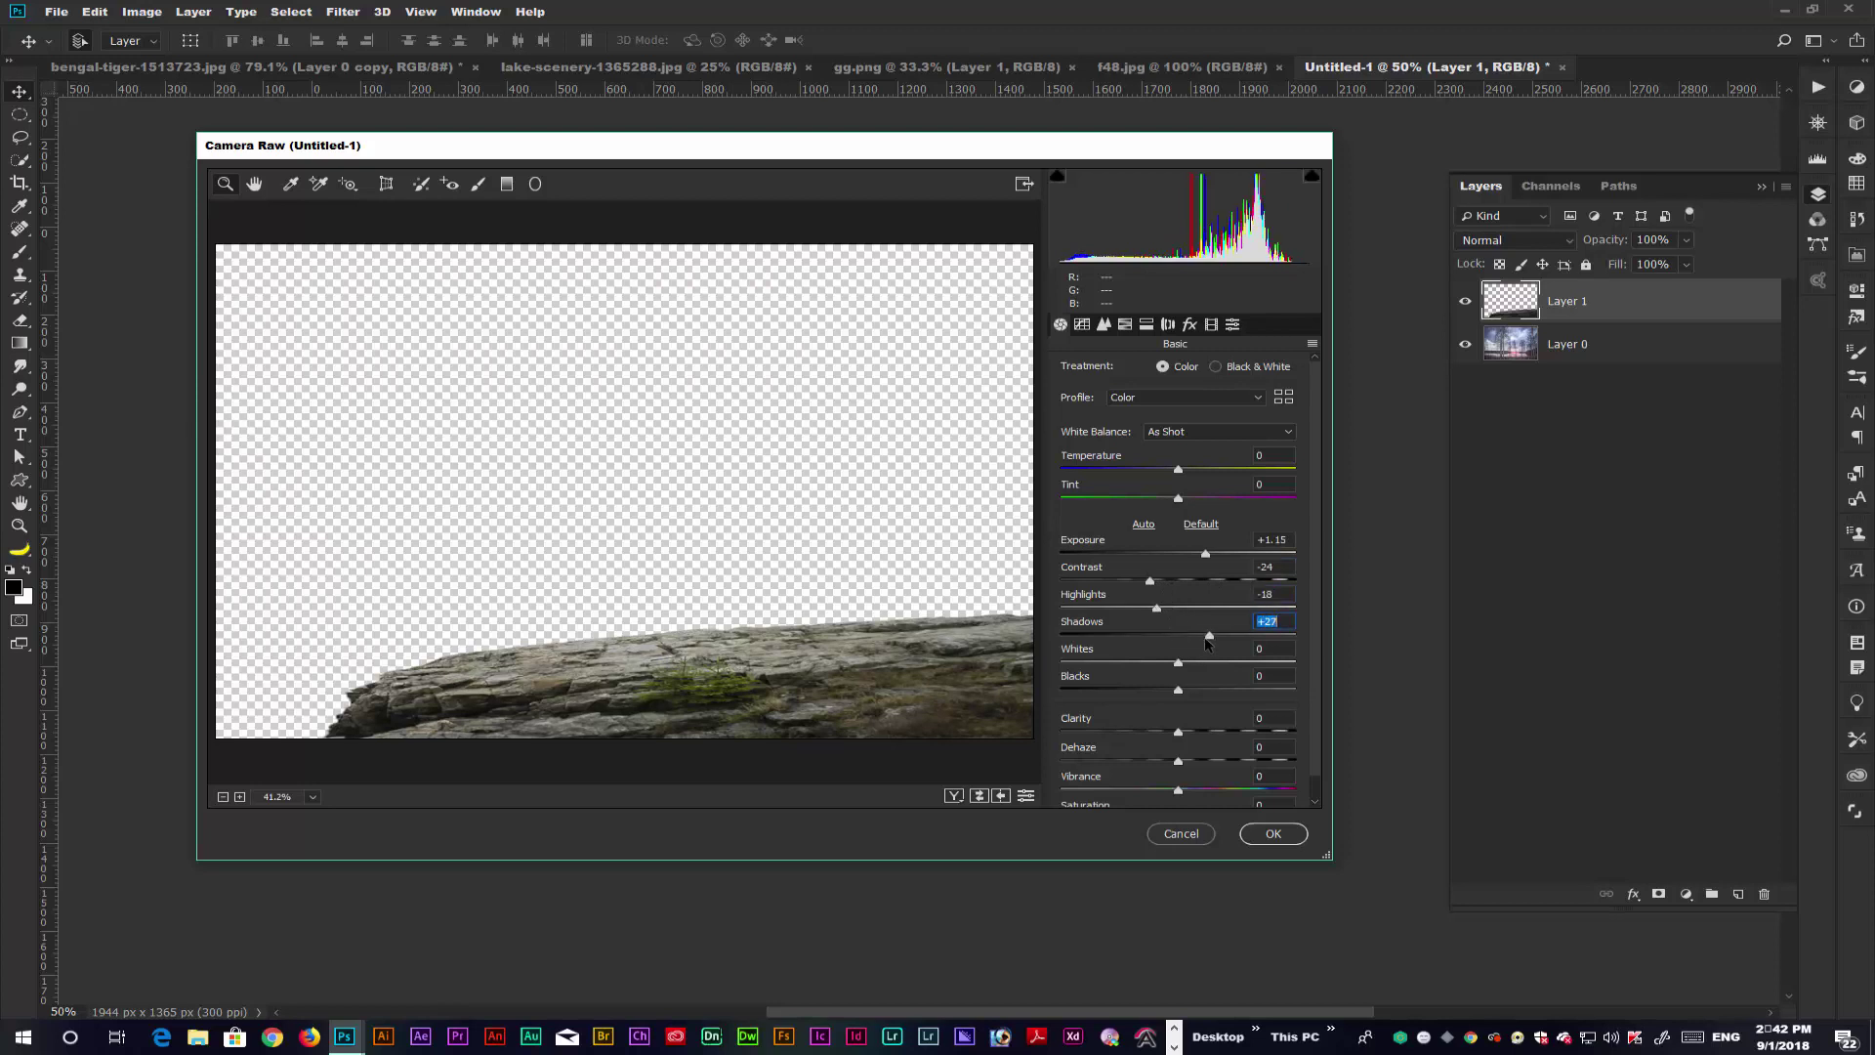
pyautogui.moveTo(1209, 641); pyautogui.dragTo(1211, 642)
pyautogui.moveTo(1178, 663); pyautogui.dragTo(1143, 696)
# - Set the rock's HSL hues to Reds -12, Blues +16 and Purples -17, and apply the Camera Raw filter
pyautogui.click(1129, 324)
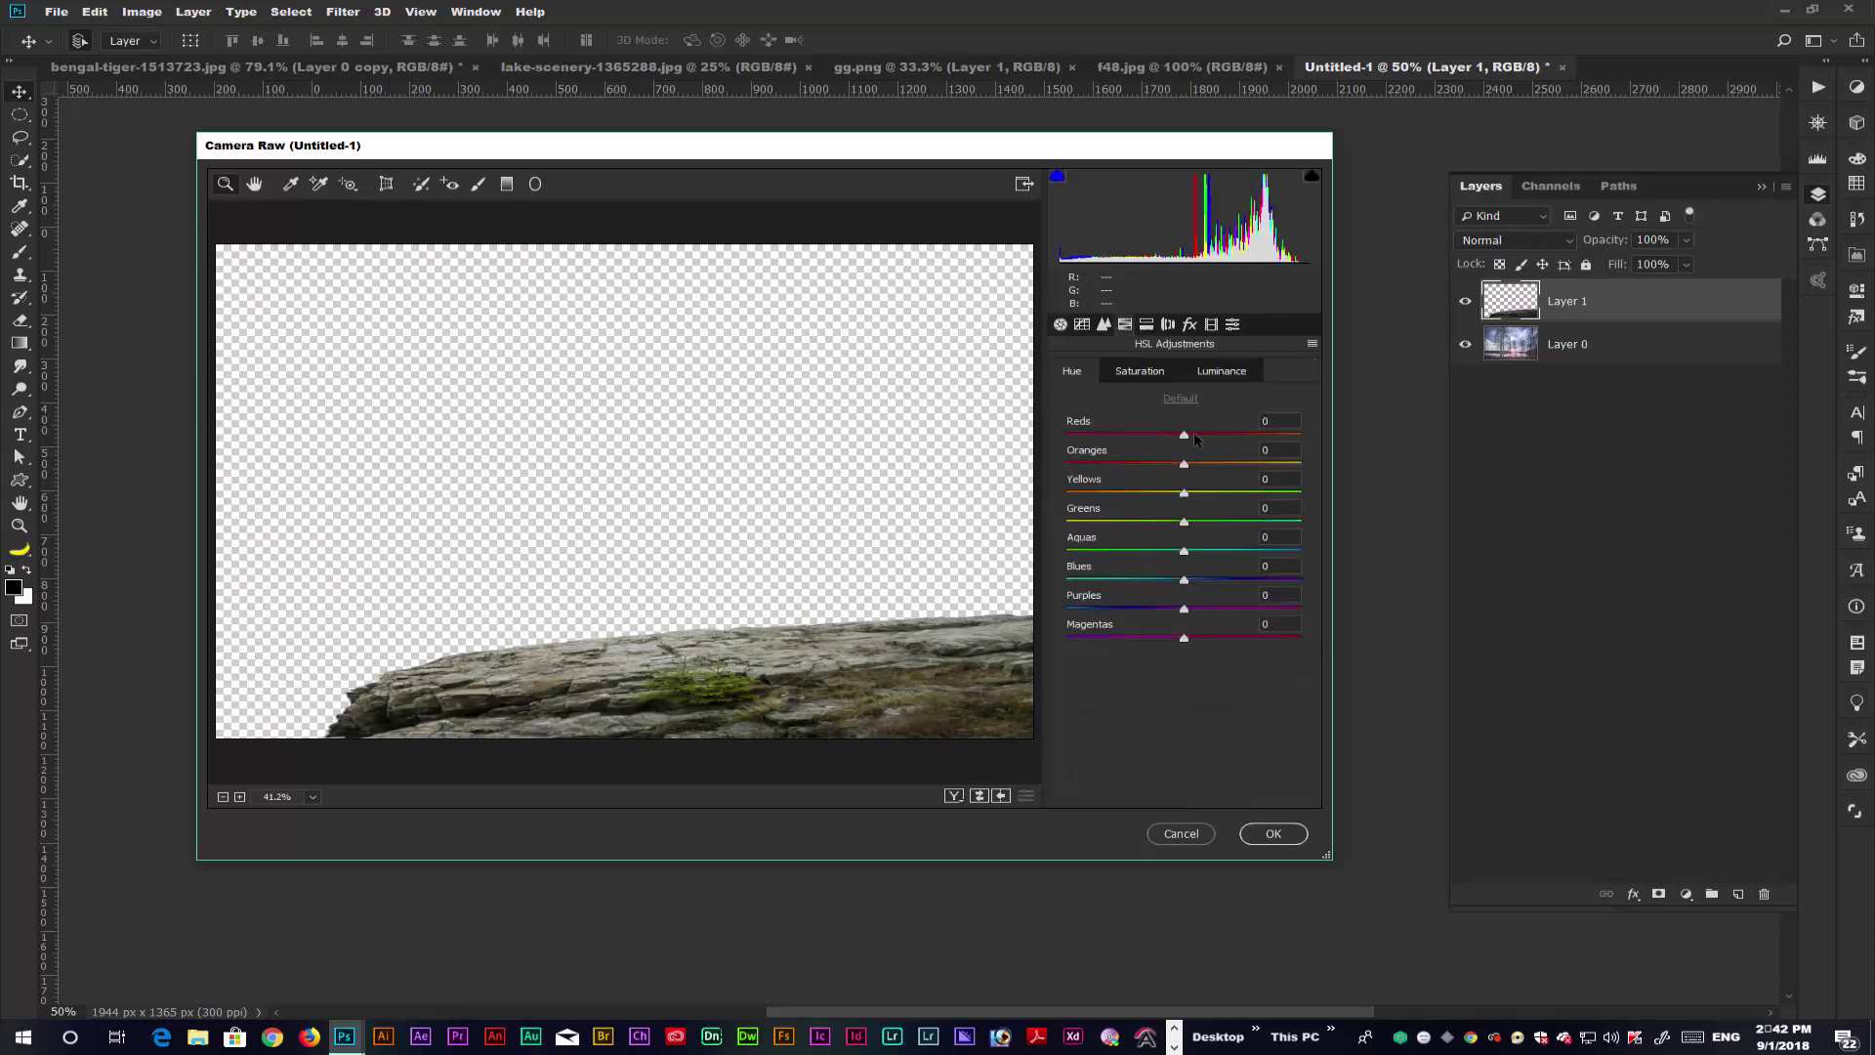
pyautogui.moveTo(1186, 576); pyautogui.dragTo(1202, 580)
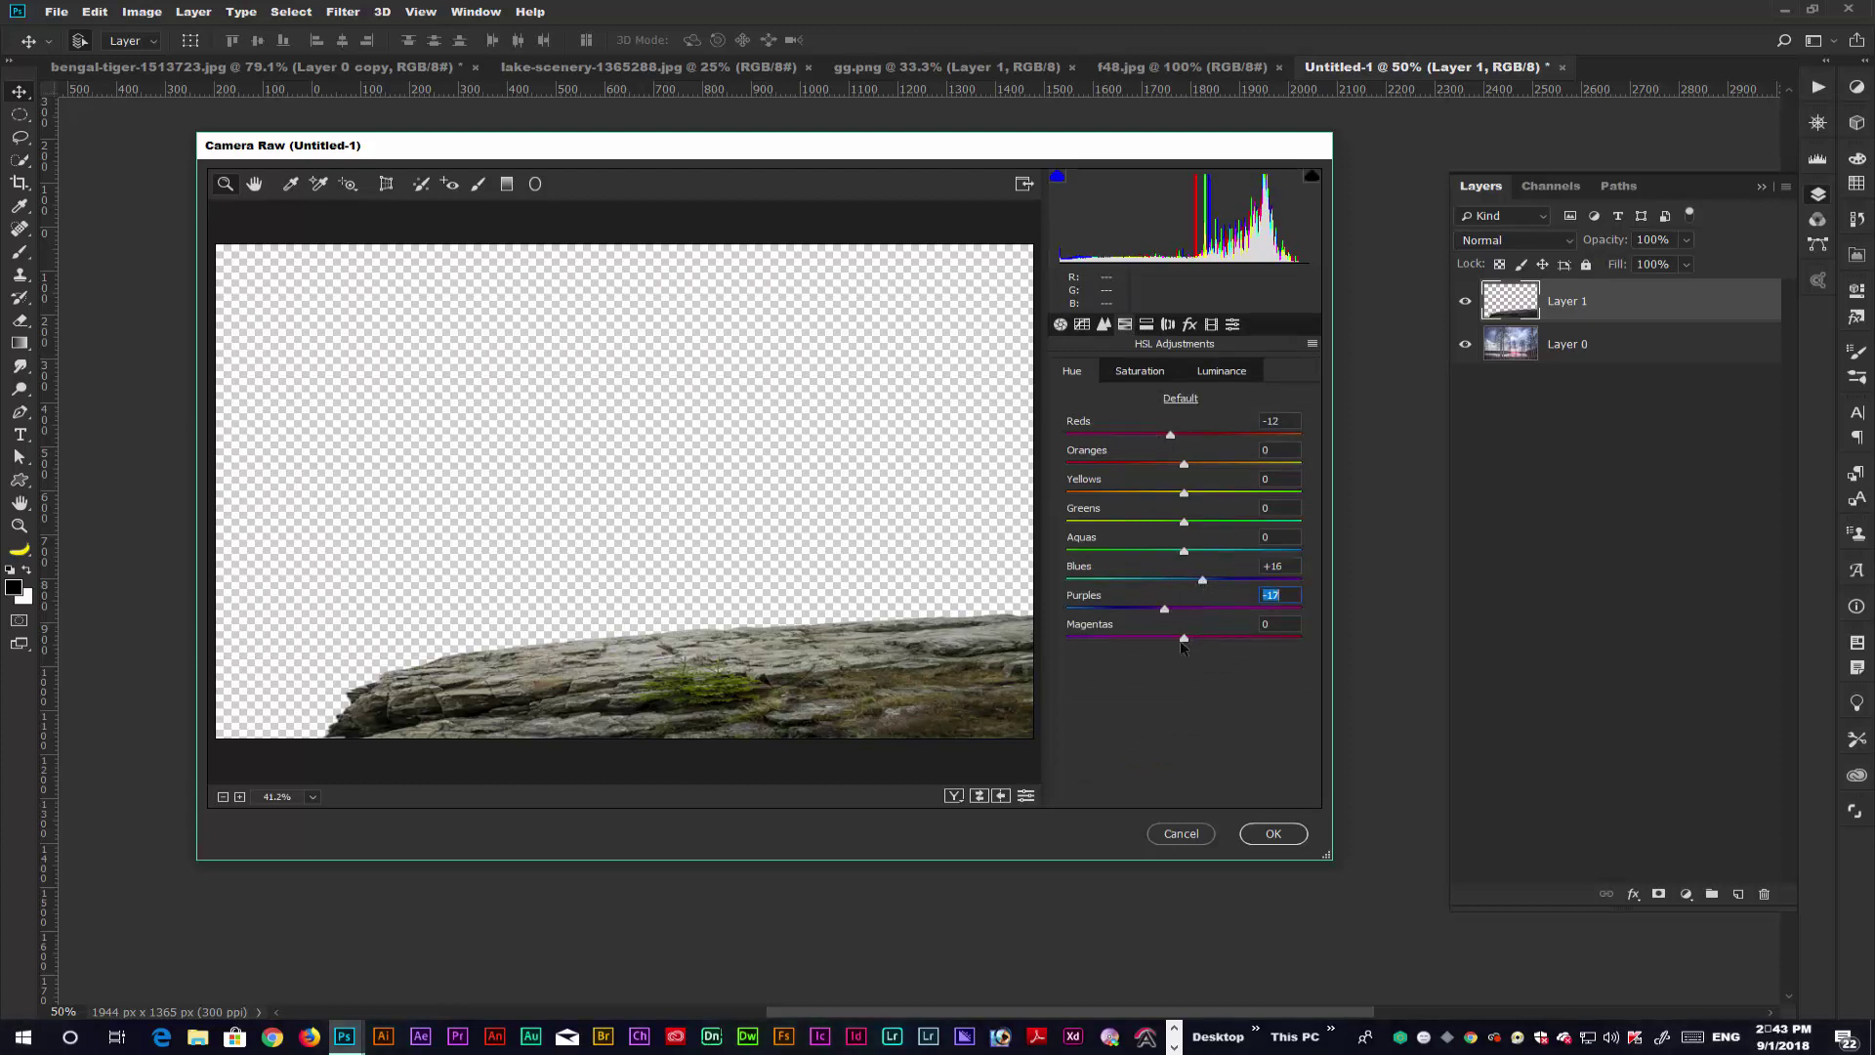
pyautogui.click(1283, 829)
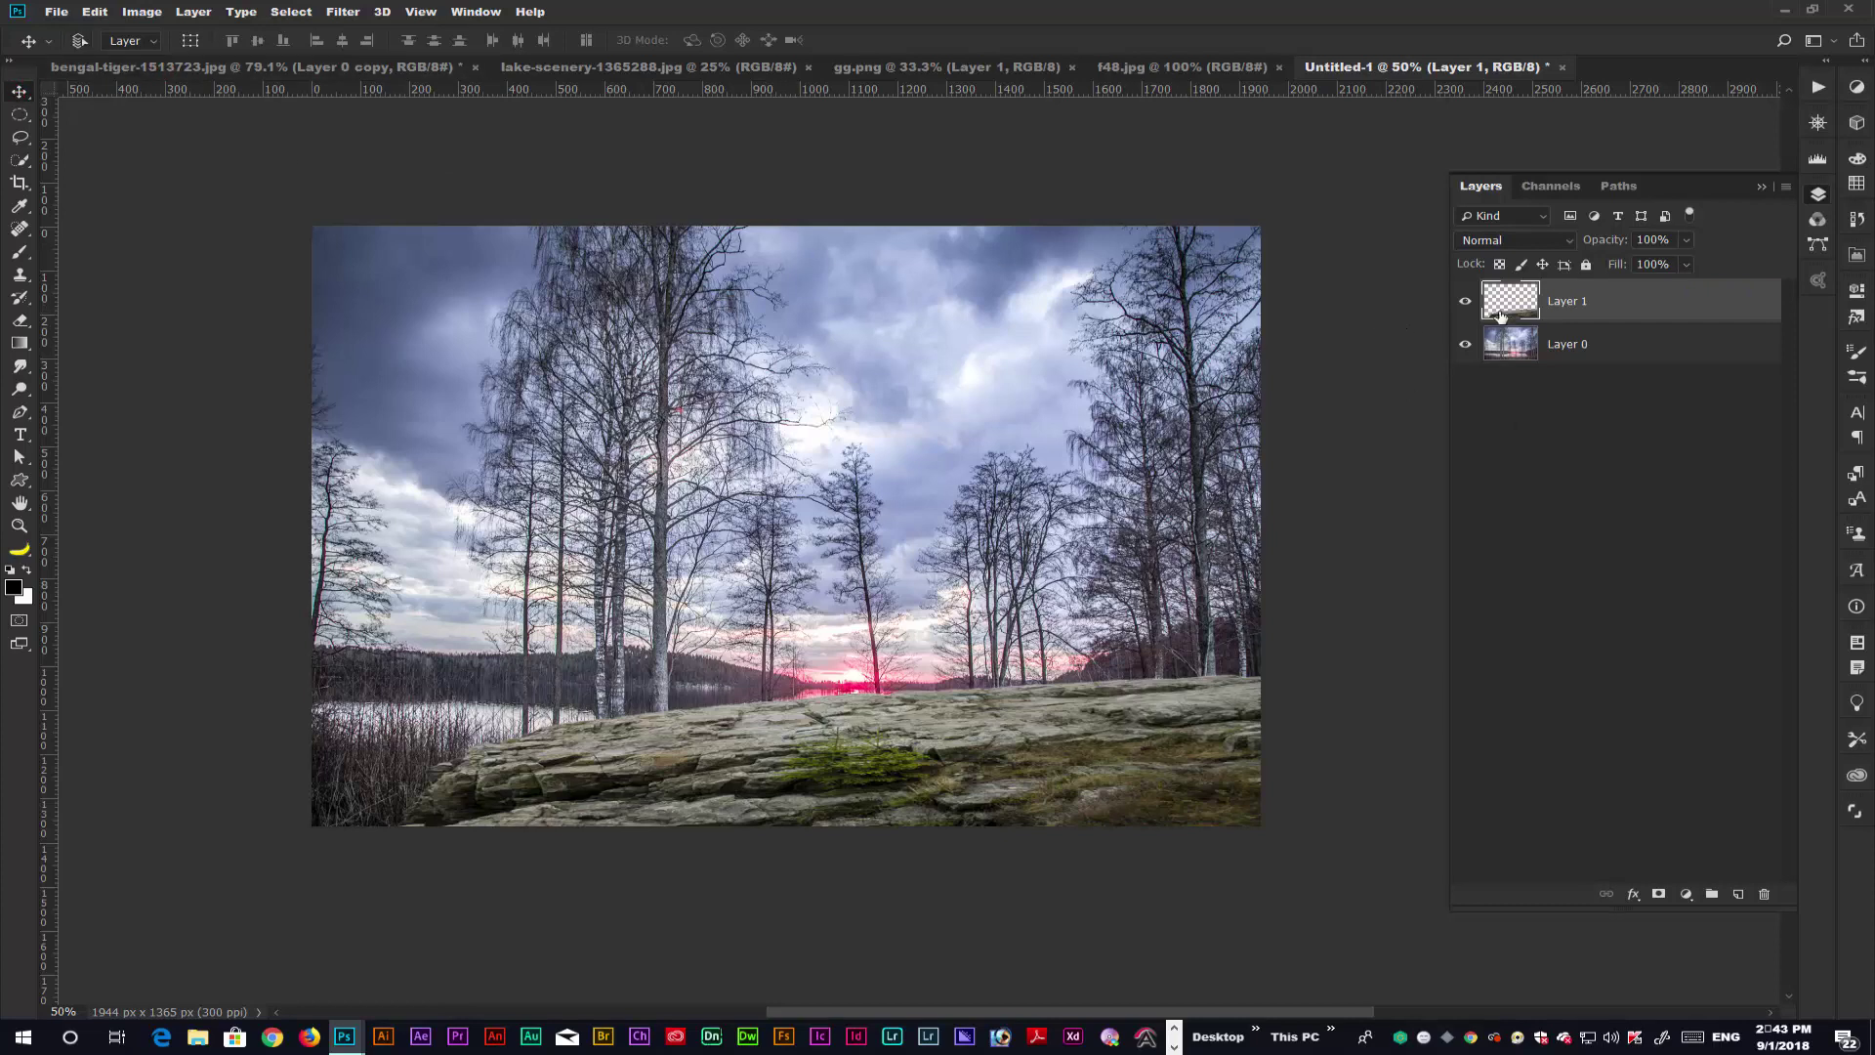
# - Enlarge the lake background layer to about 123% width and 147% height, raised so the sunset and water show above the rock
pyautogui.click(1530, 343)
pyautogui.hotkey('ctrl', 't')
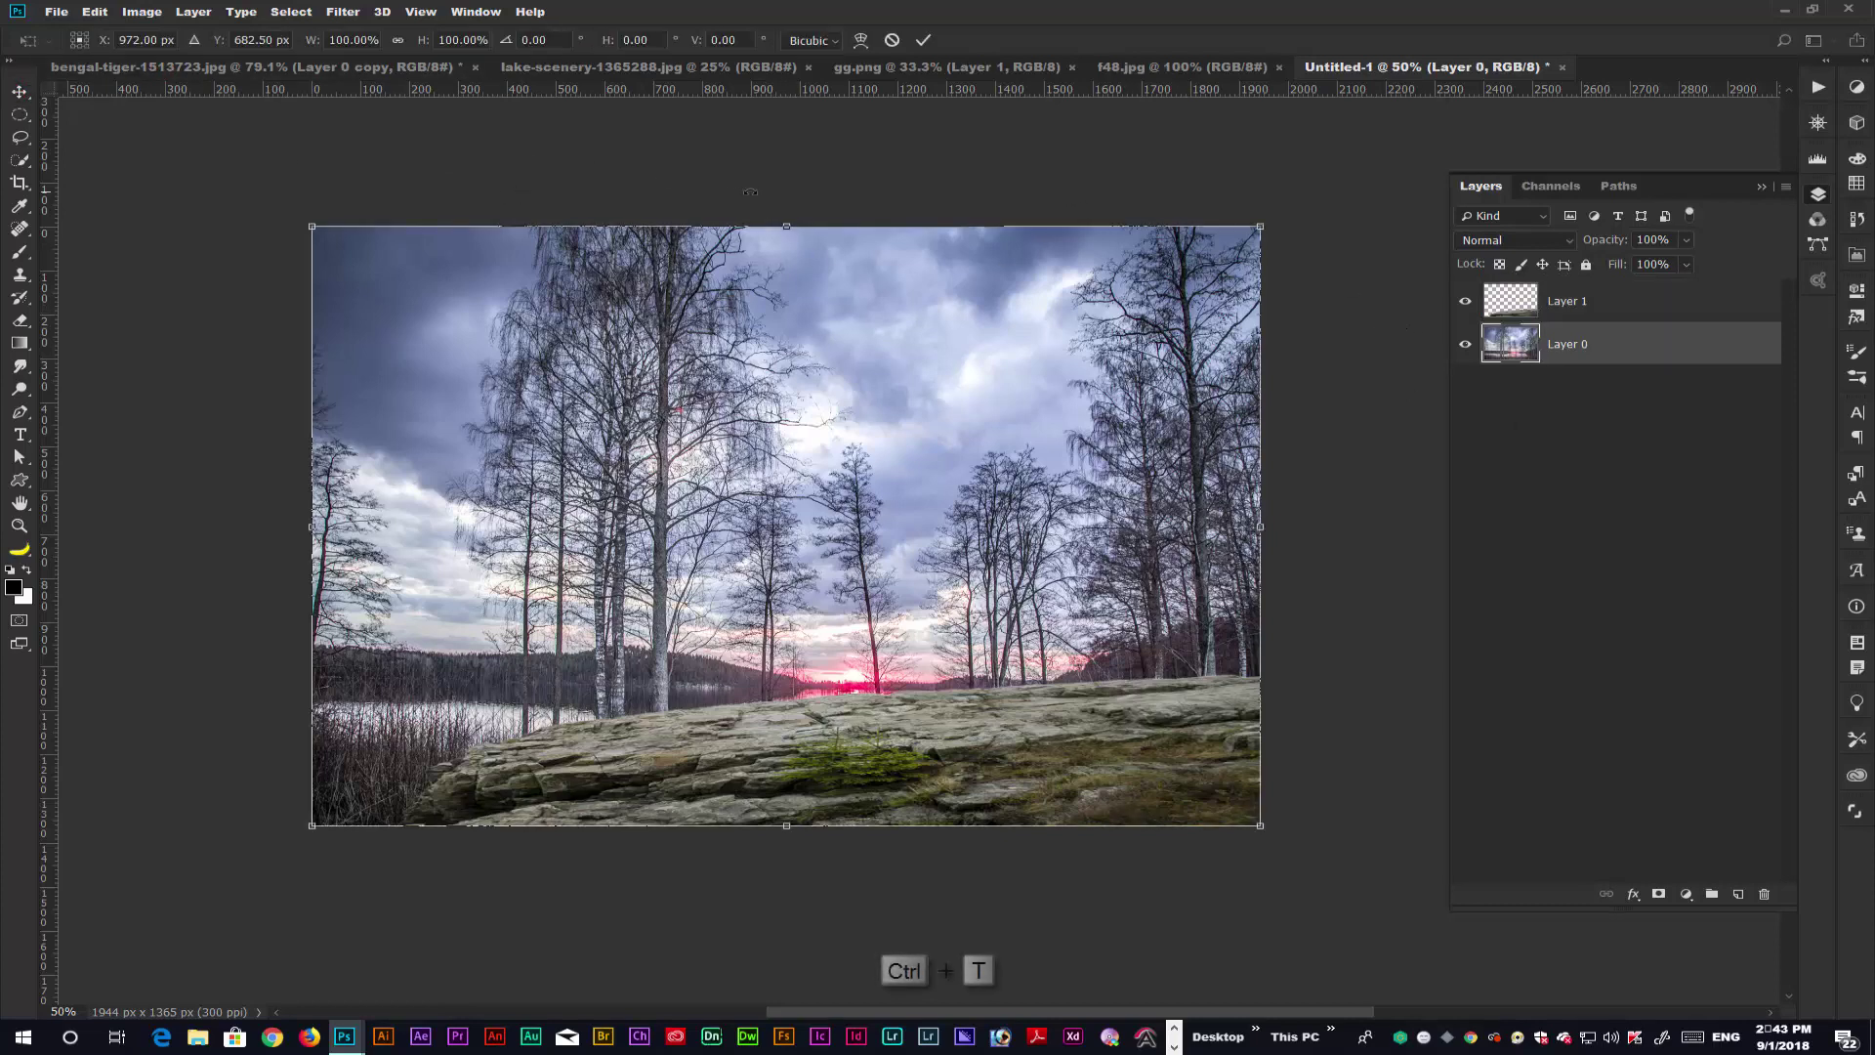
pyautogui.moveTo(786, 226); pyautogui.dragTo(776, 153)
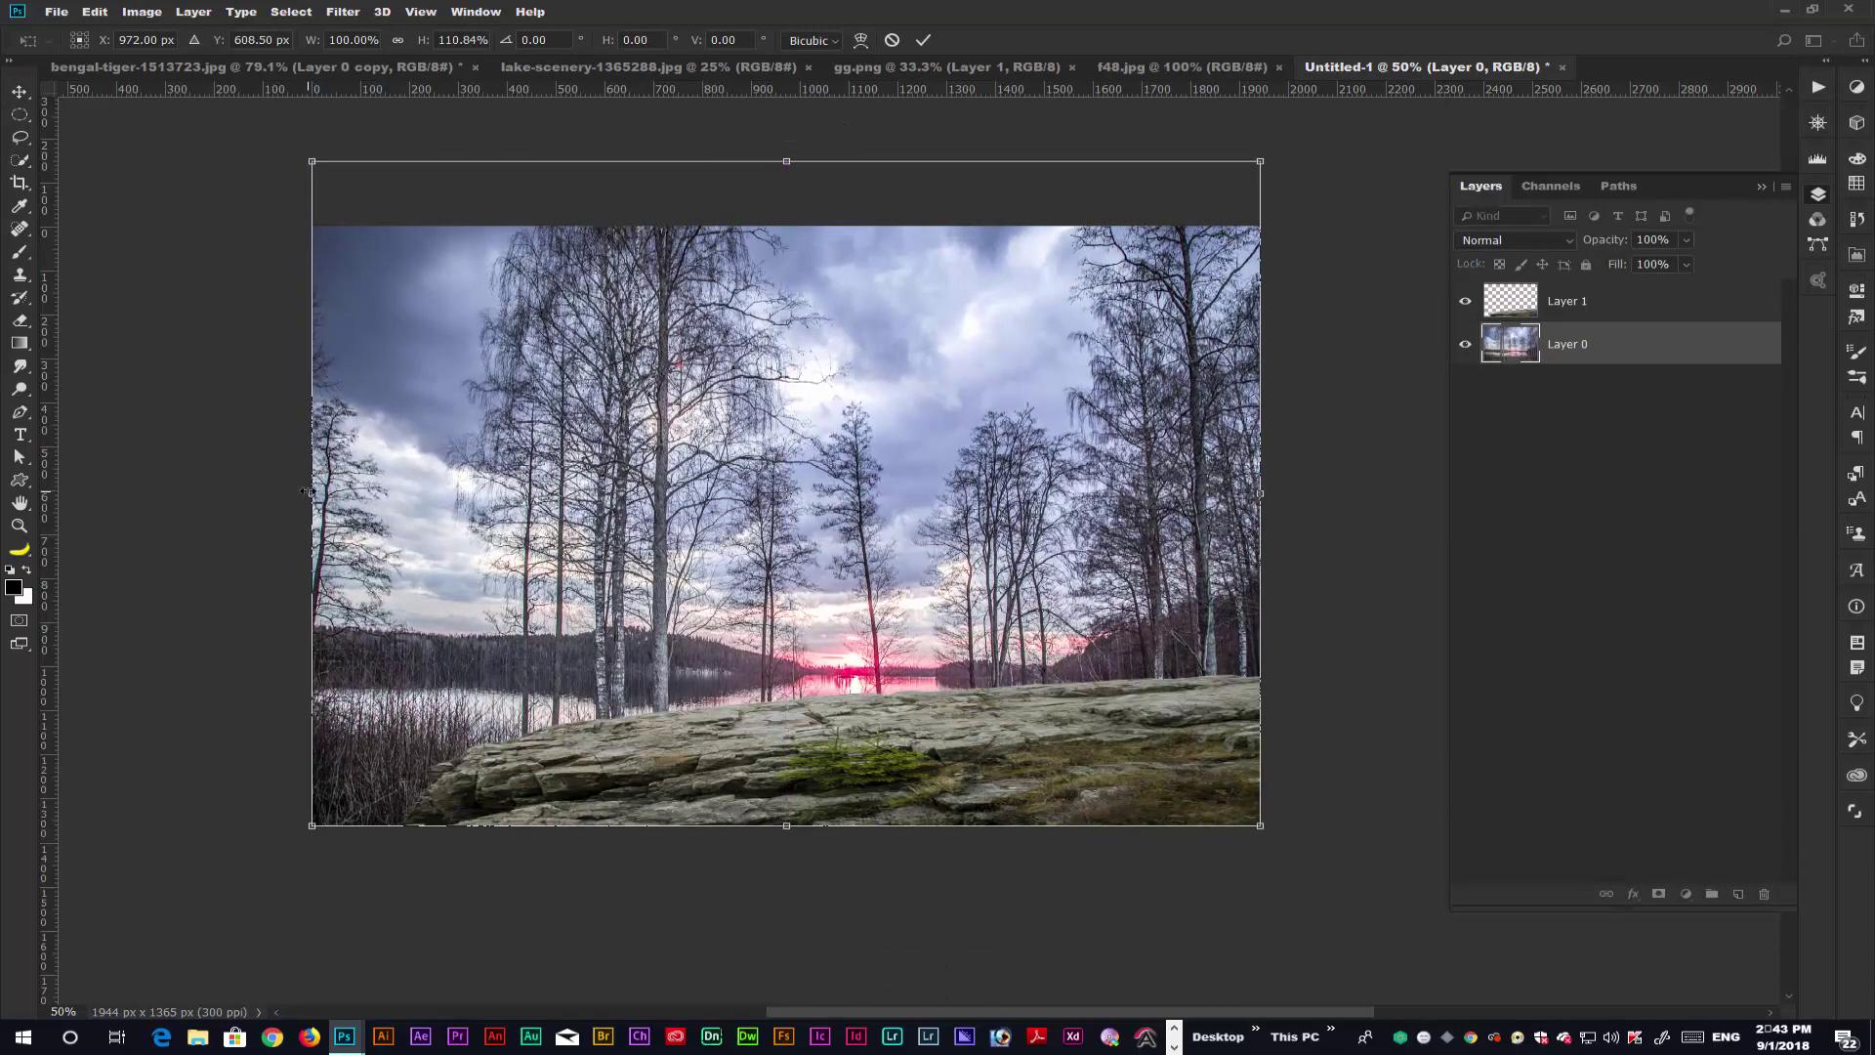
pyautogui.moveTo(316, 164); pyautogui.dragTo(203, 86)
pyautogui.moveTo(753, 492); pyautogui.dragTo(730, 397)
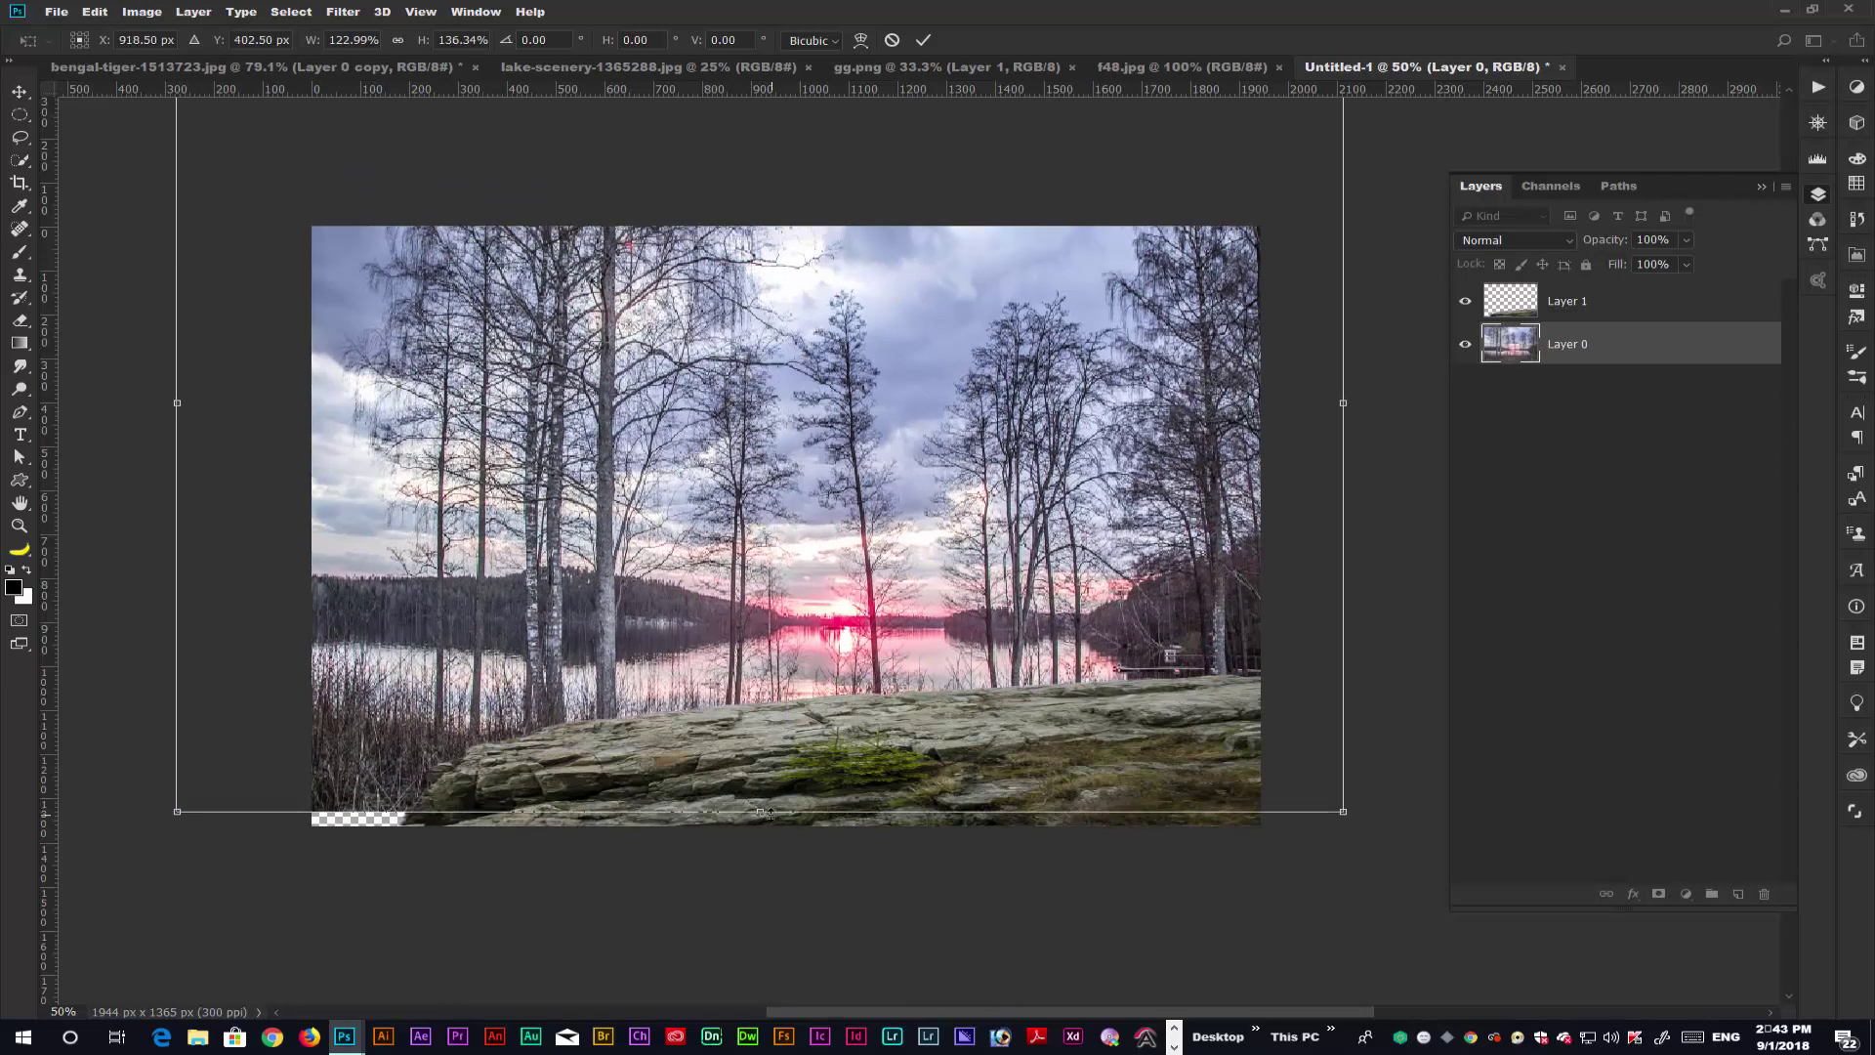
pyautogui.moveTo(760, 815); pyautogui.dragTo(757, 851)
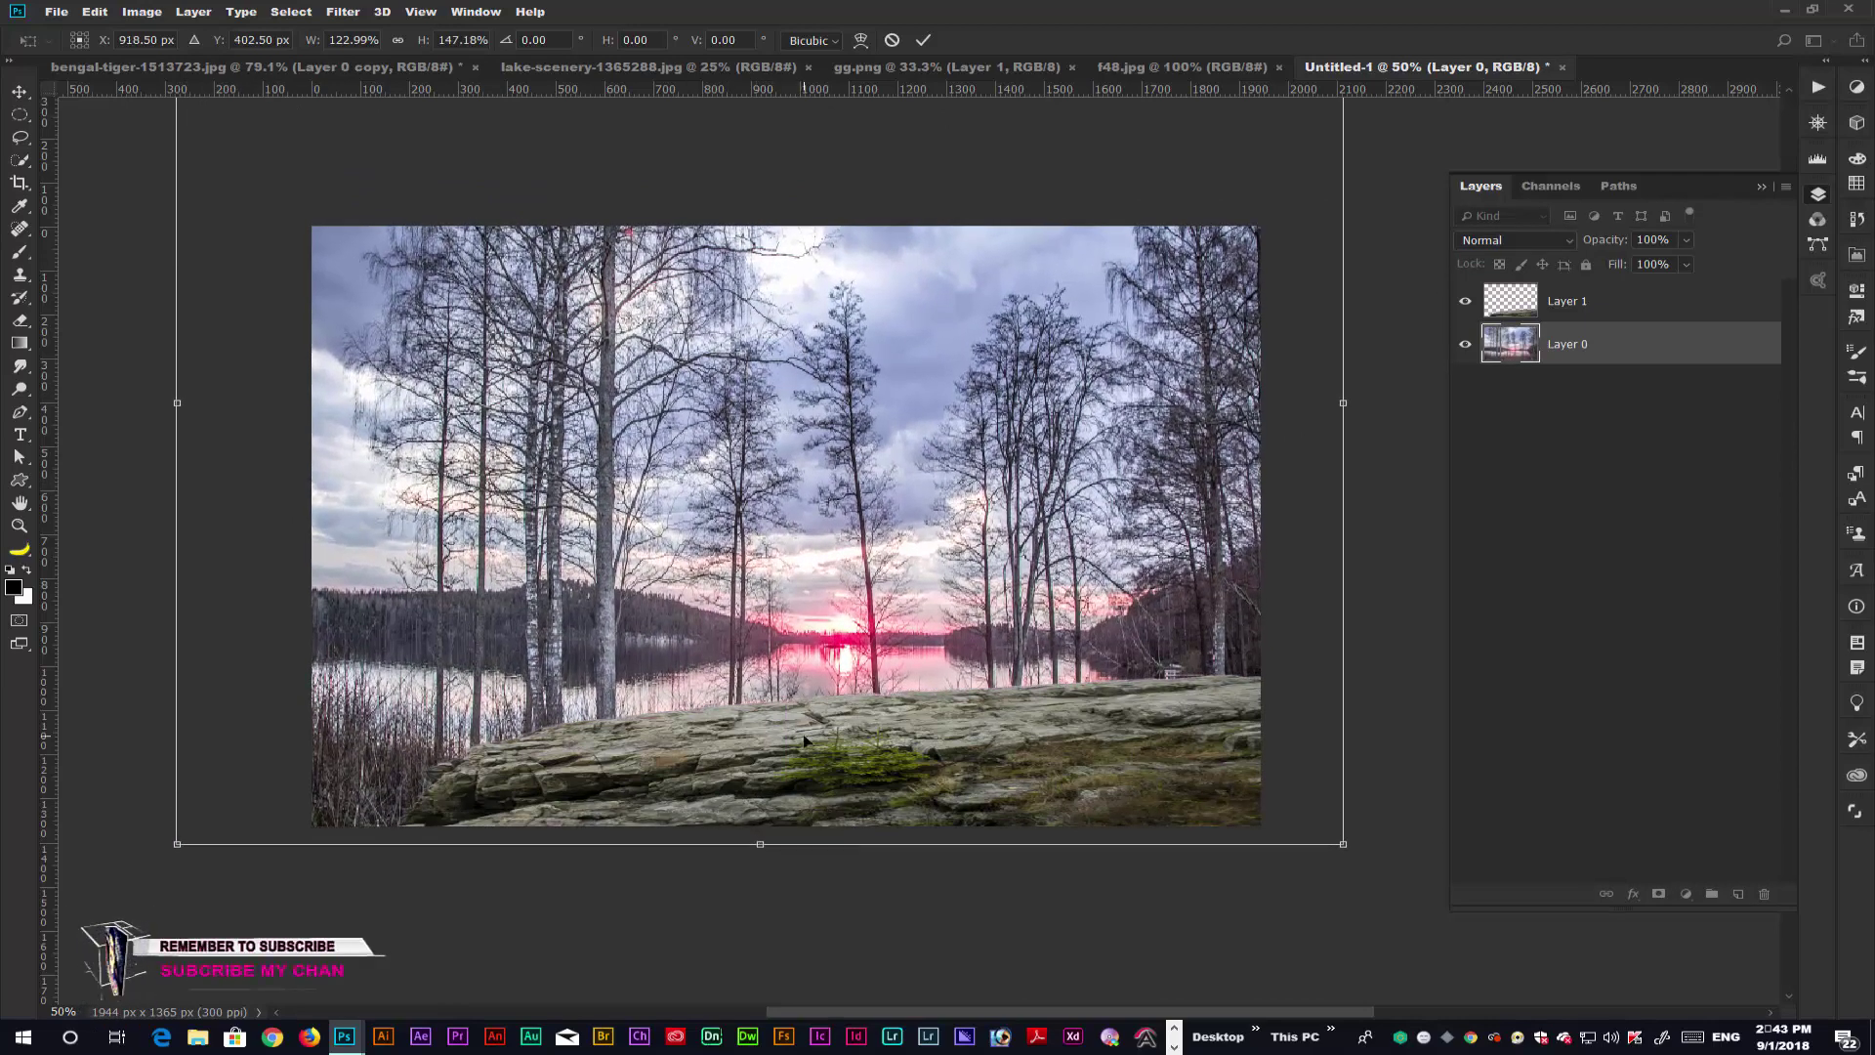
pyautogui.press('Return')
# - Float the lake-scenery document in its own window and minimize it
pyautogui.moveTo(910, 574); pyautogui.dragTo(839, 518)
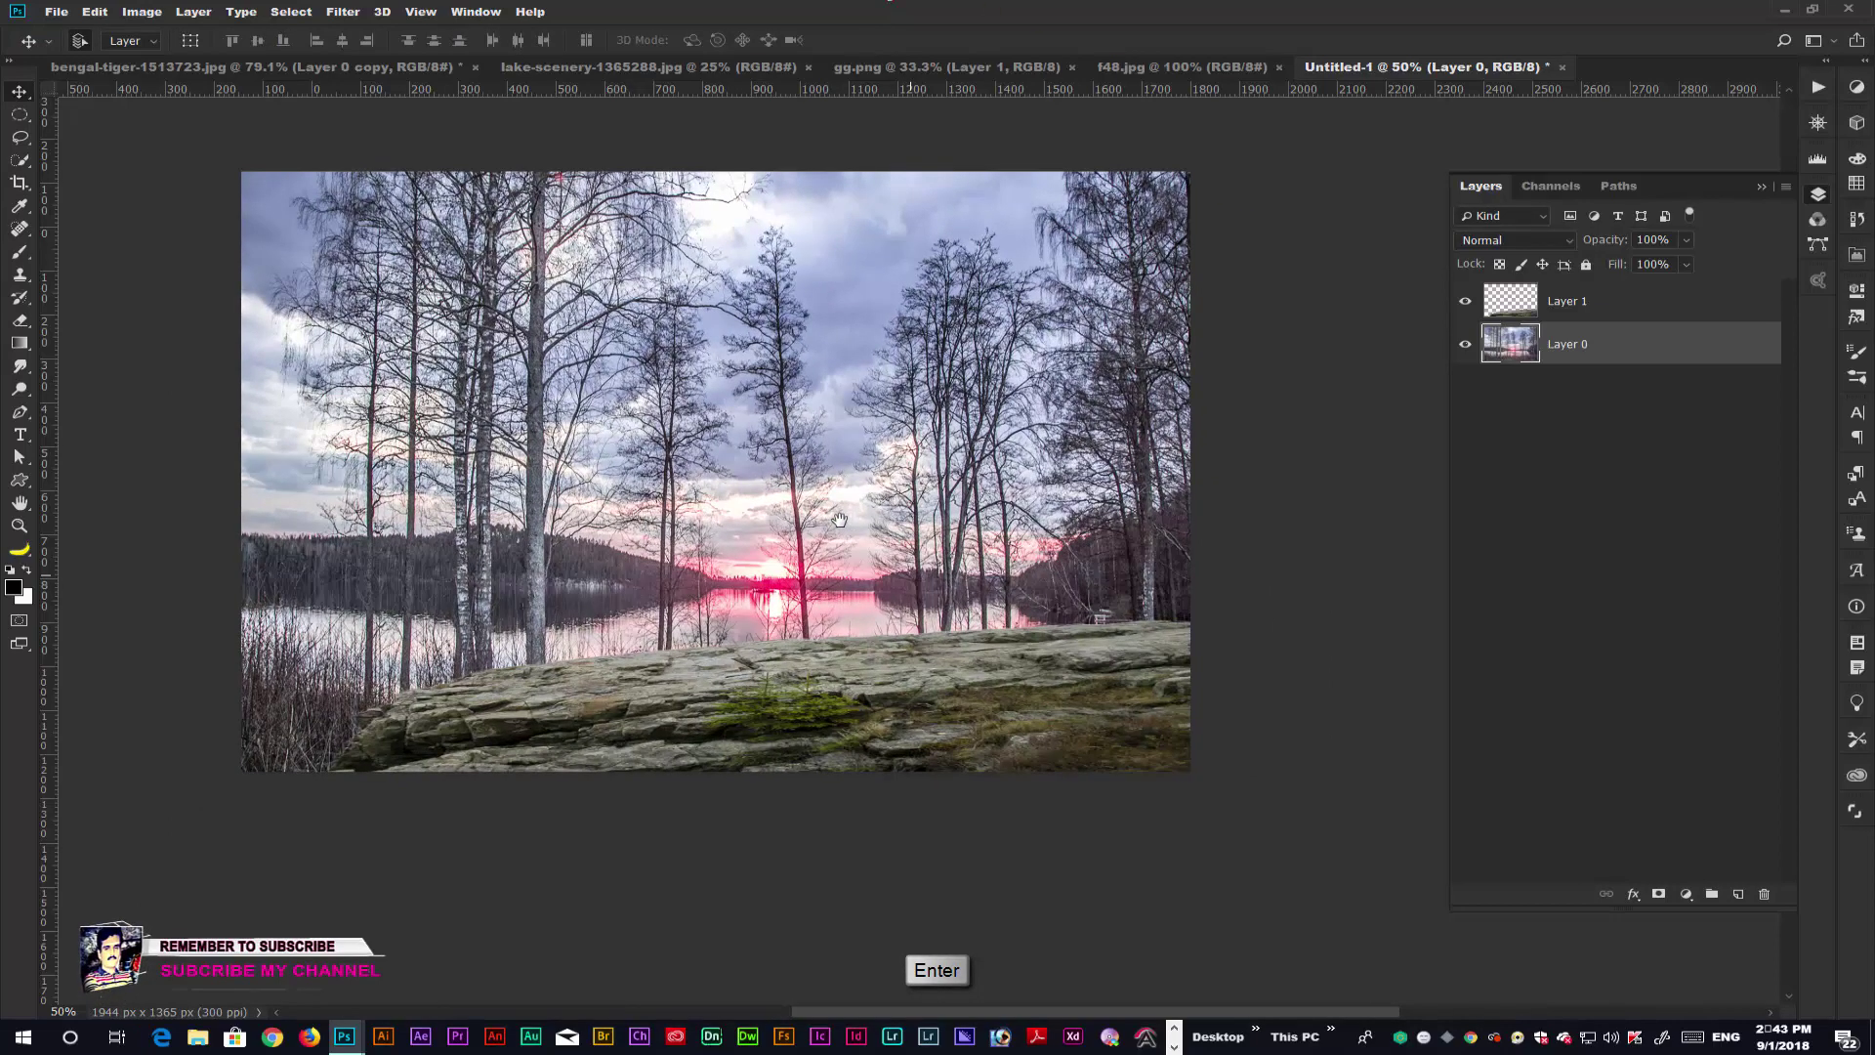
pyautogui.click(648, 75)
pyautogui.moveTo(648, 75); pyautogui.dragTo(475, 305)
pyautogui.moveTo(1236, 315); pyautogui.dragTo(746, 305)
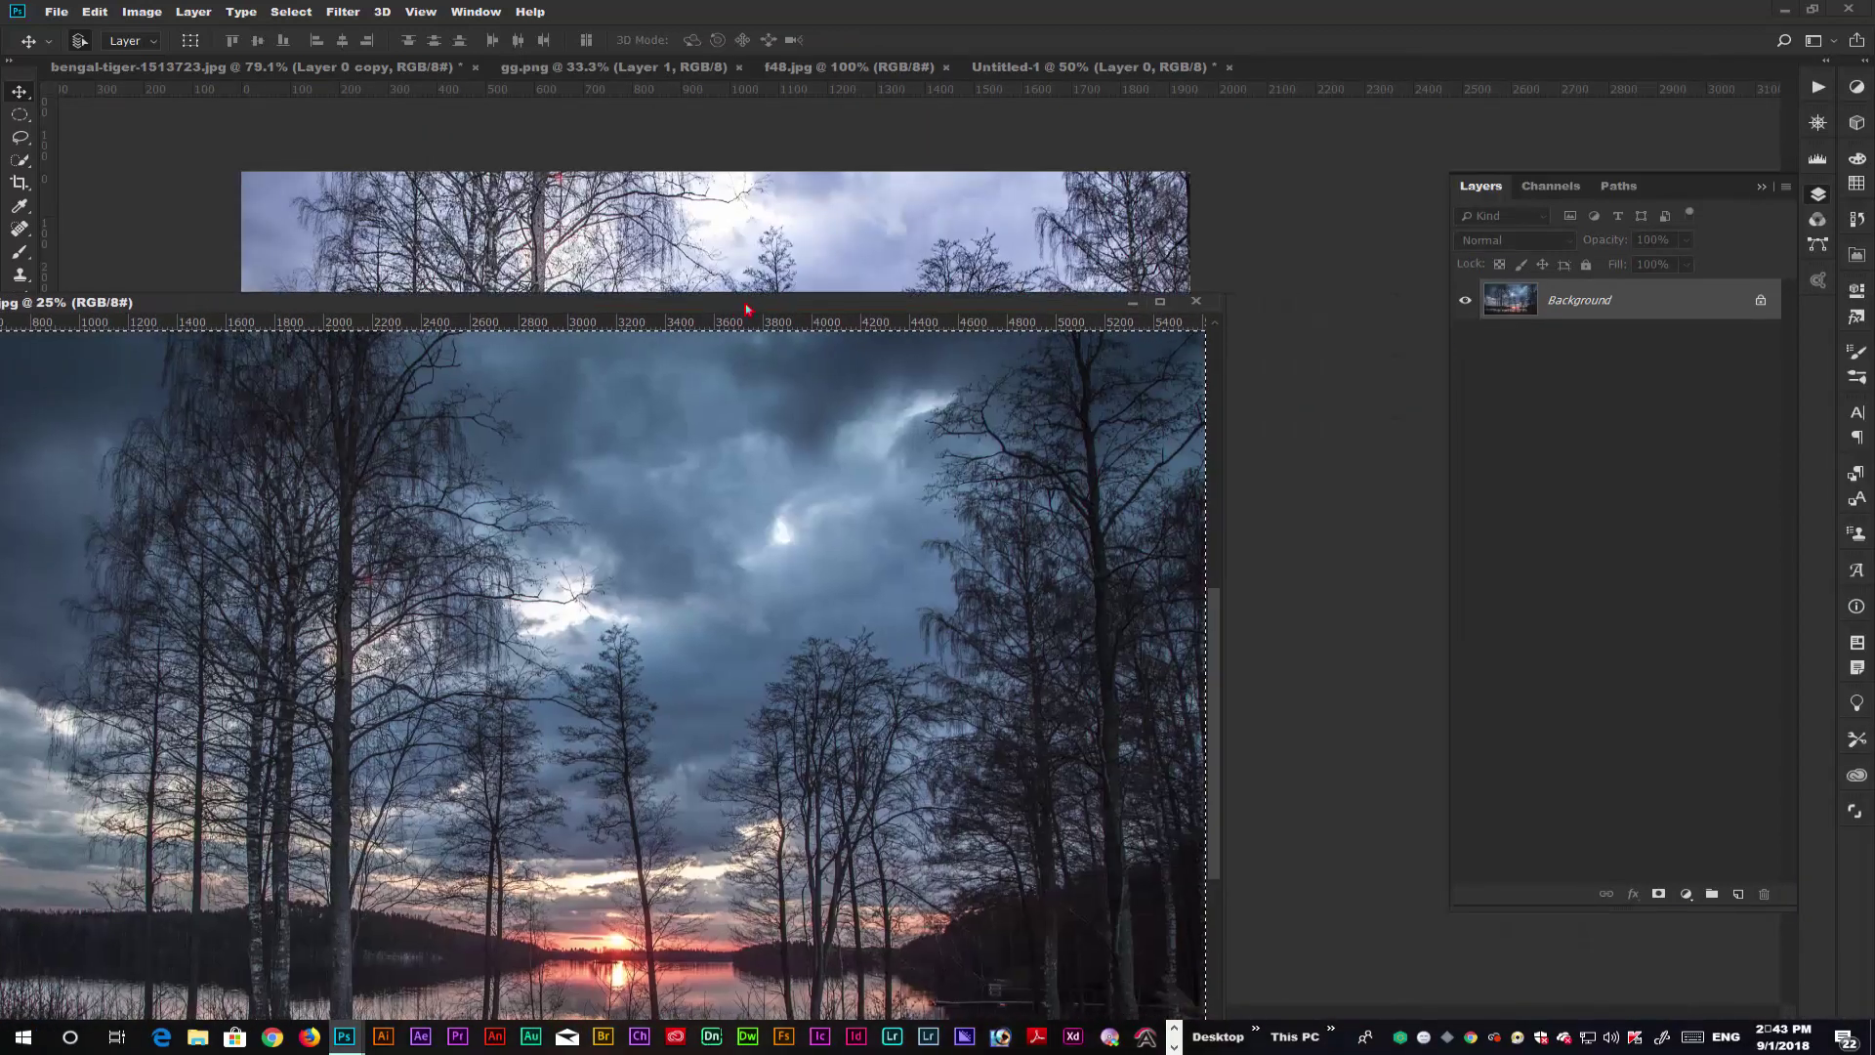
pyautogui.click(1130, 309)
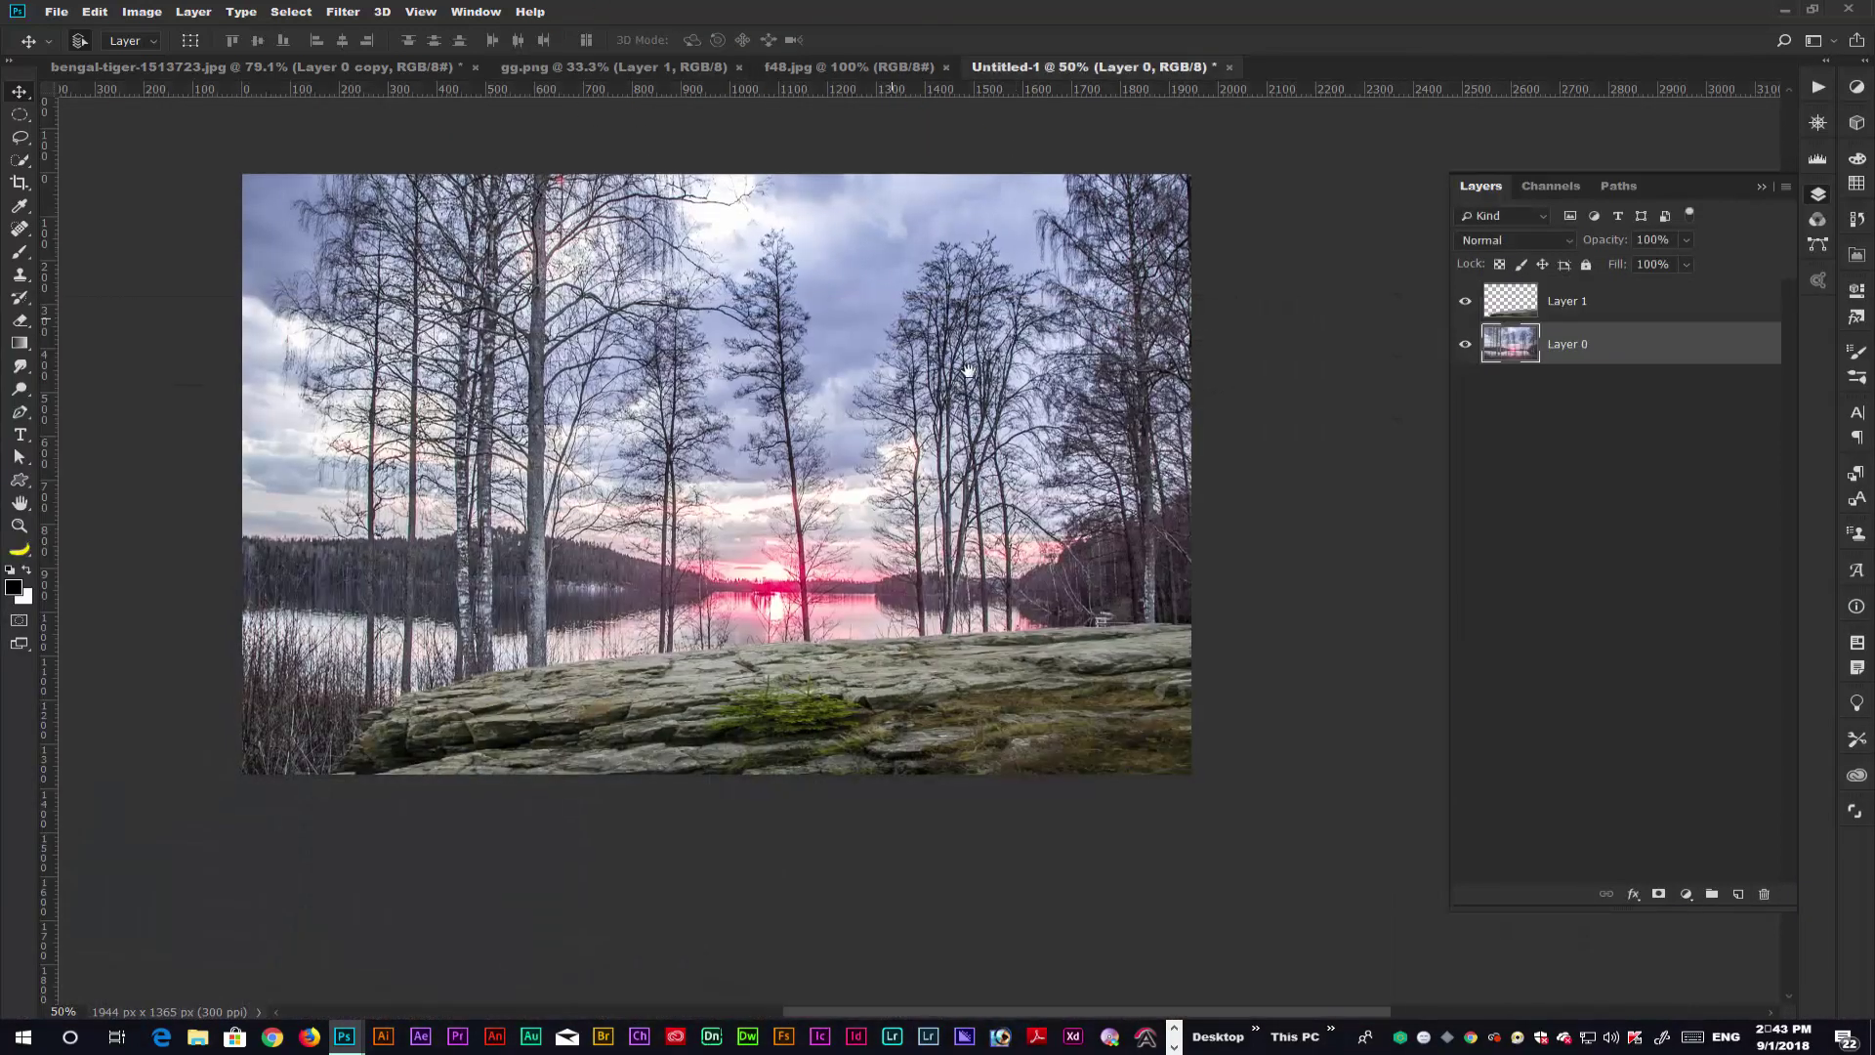
# - Copy the seated woman from gg.png into Untitled-1 between the rock and lake layers, and convert her layer to a smart object
pyautogui.click(659, 71)
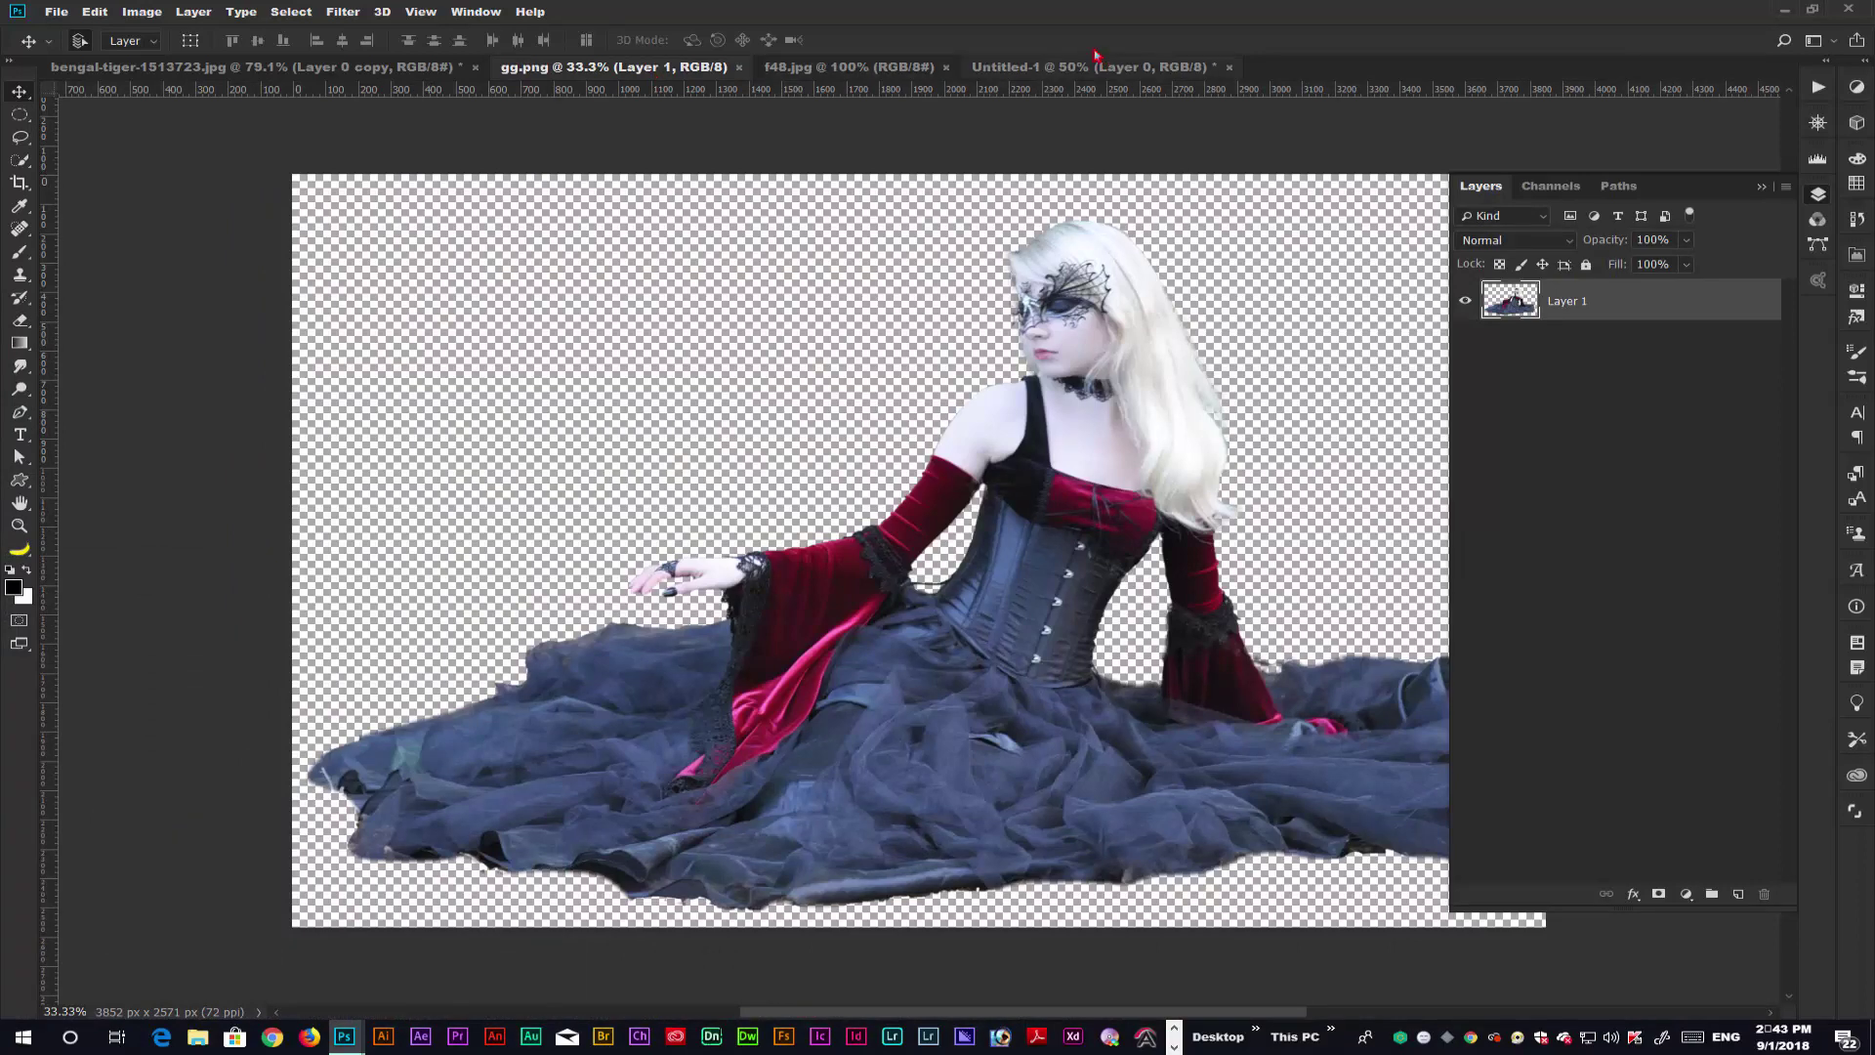
pyautogui.moveTo(1101, 455); pyautogui.dragTo(980, 528)
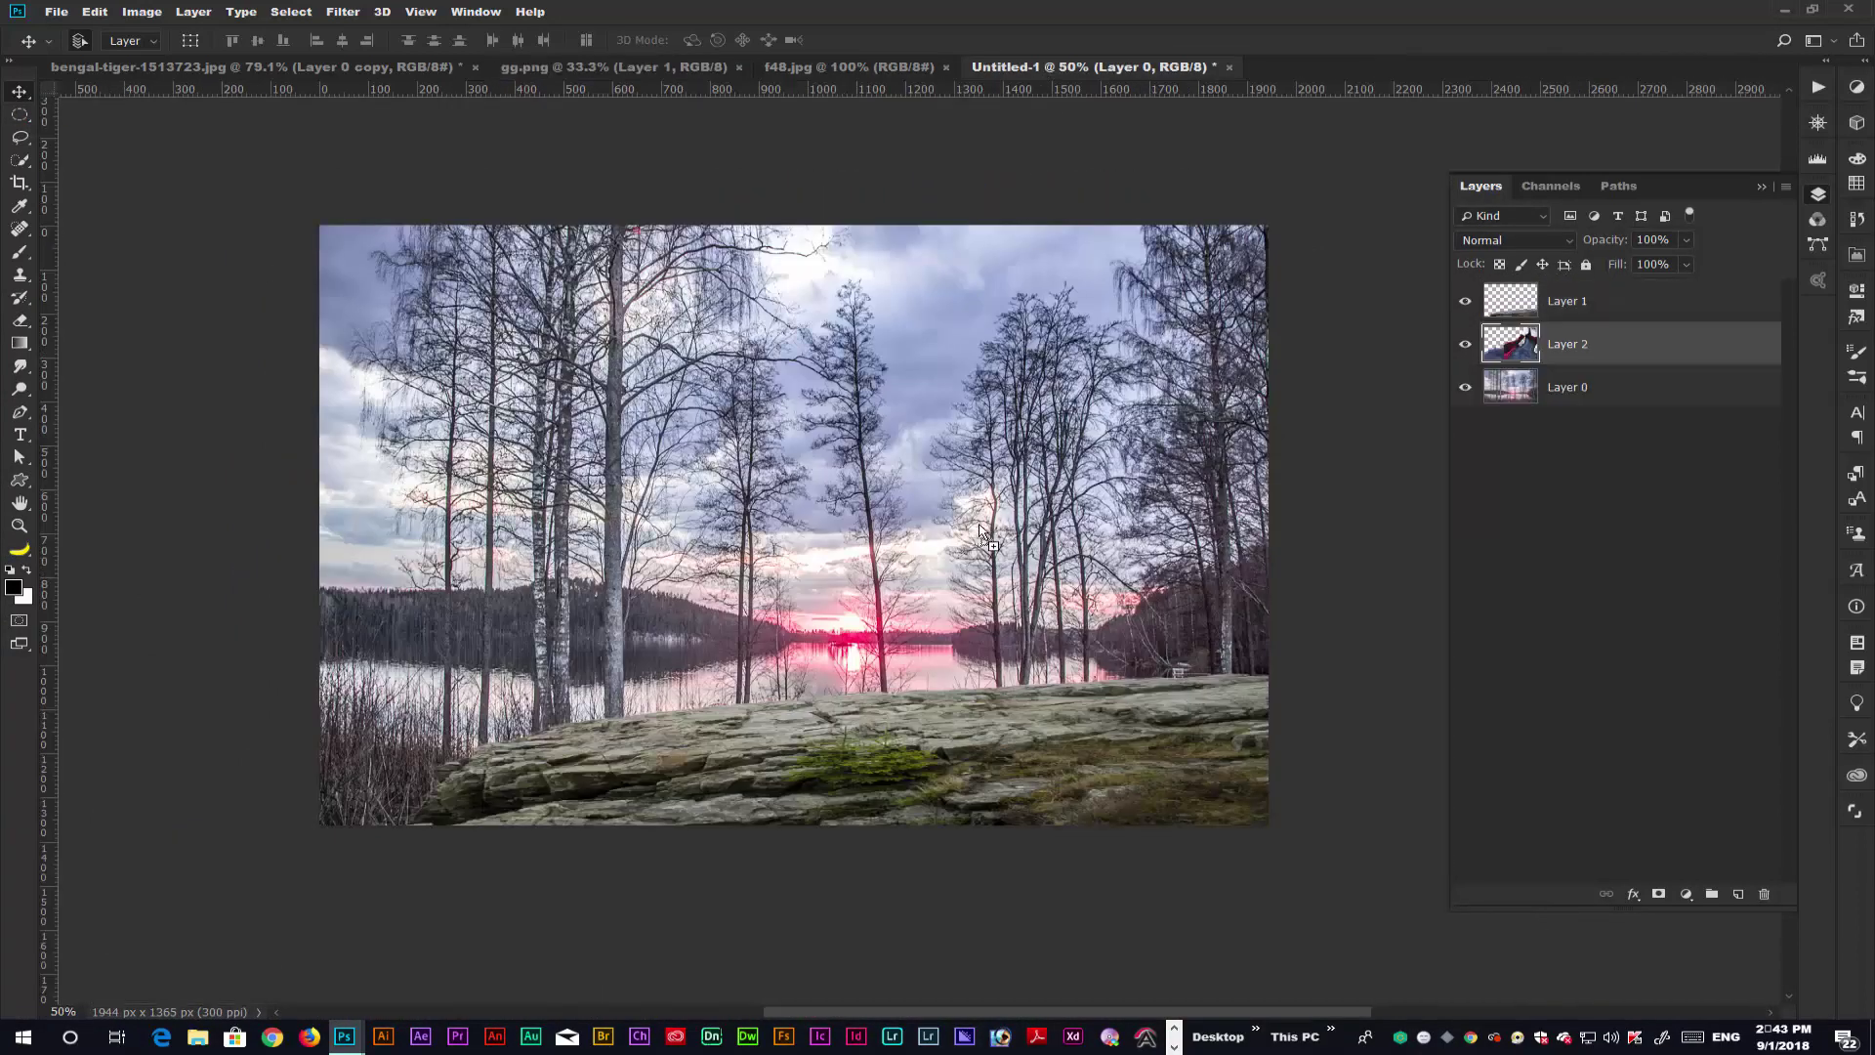
pyautogui.rightClick(1519, 365)
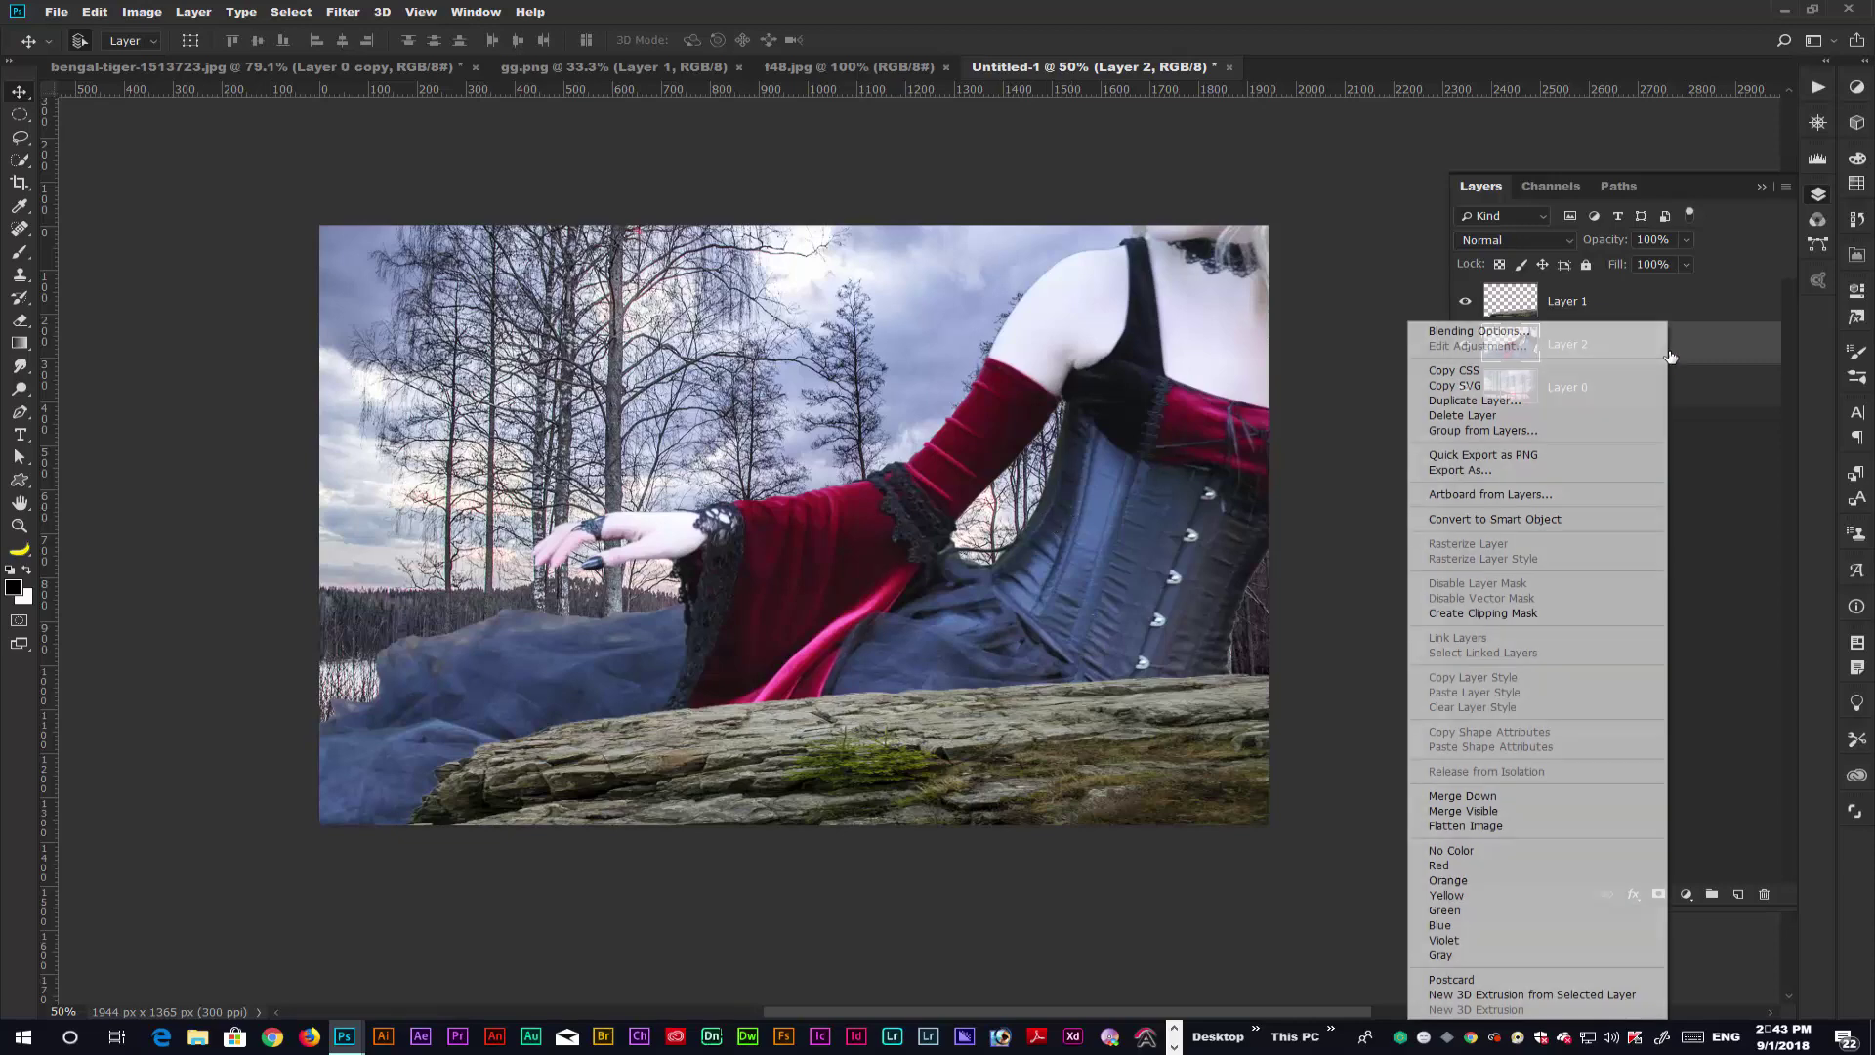
pyautogui.click(1483, 522)
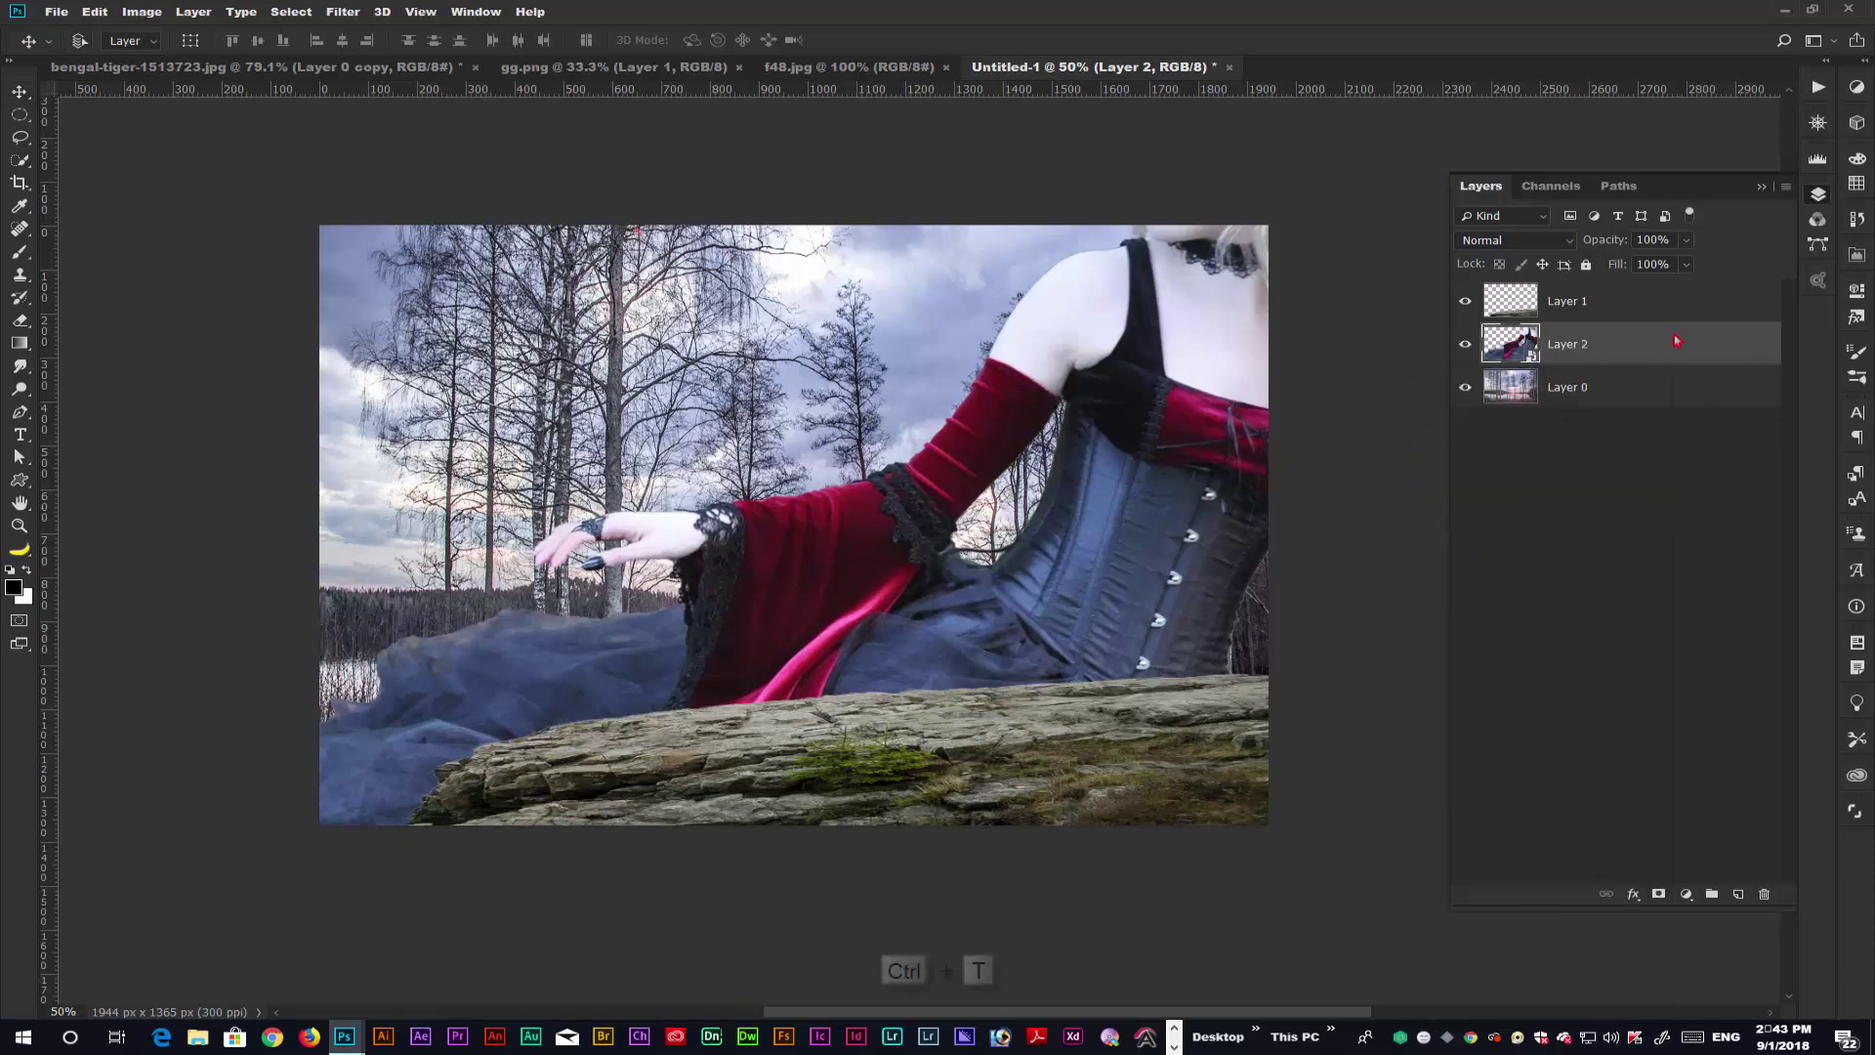
# - Scale the seated woman's layer down to about 29% and position her right of centre, just above the rock
pyautogui.hotkey('ctrl', 't')
pyautogui.scroll(-2, 774, 469)
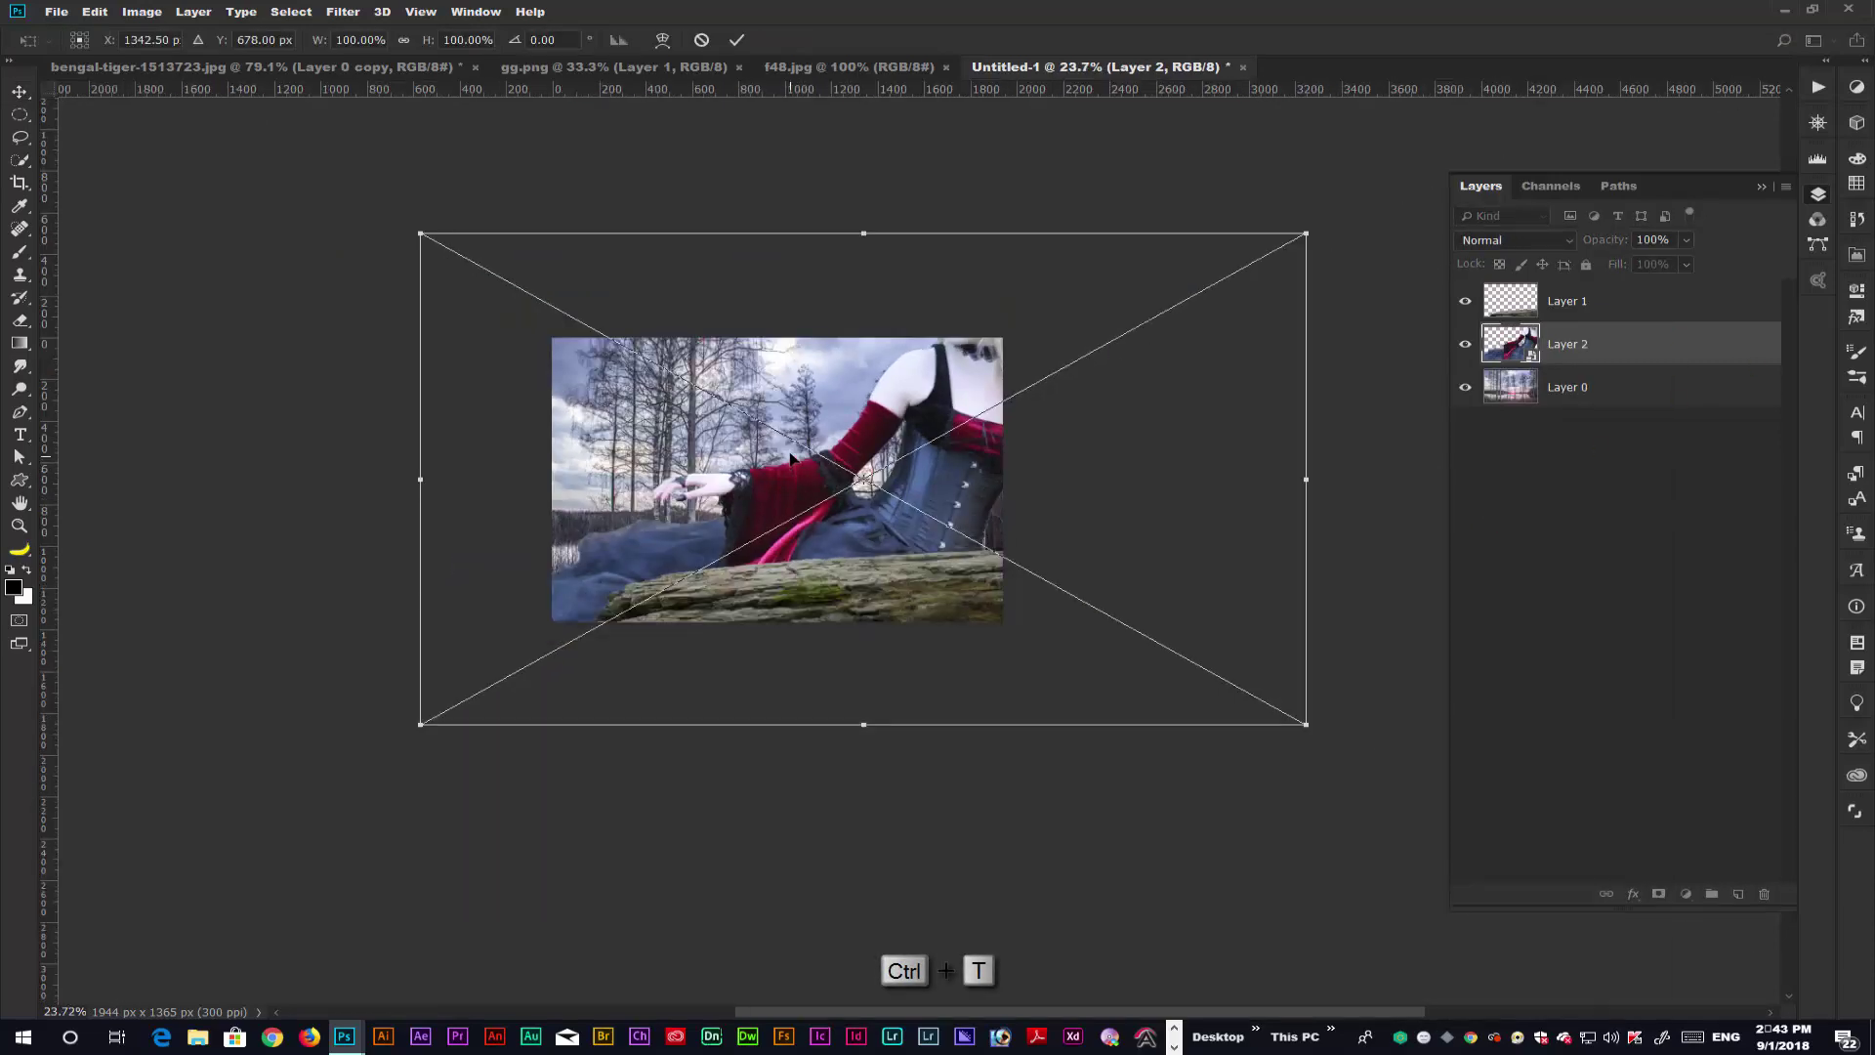
pyautogui.moveTo(421, 233); pyautogui.dragTo(736, 409)
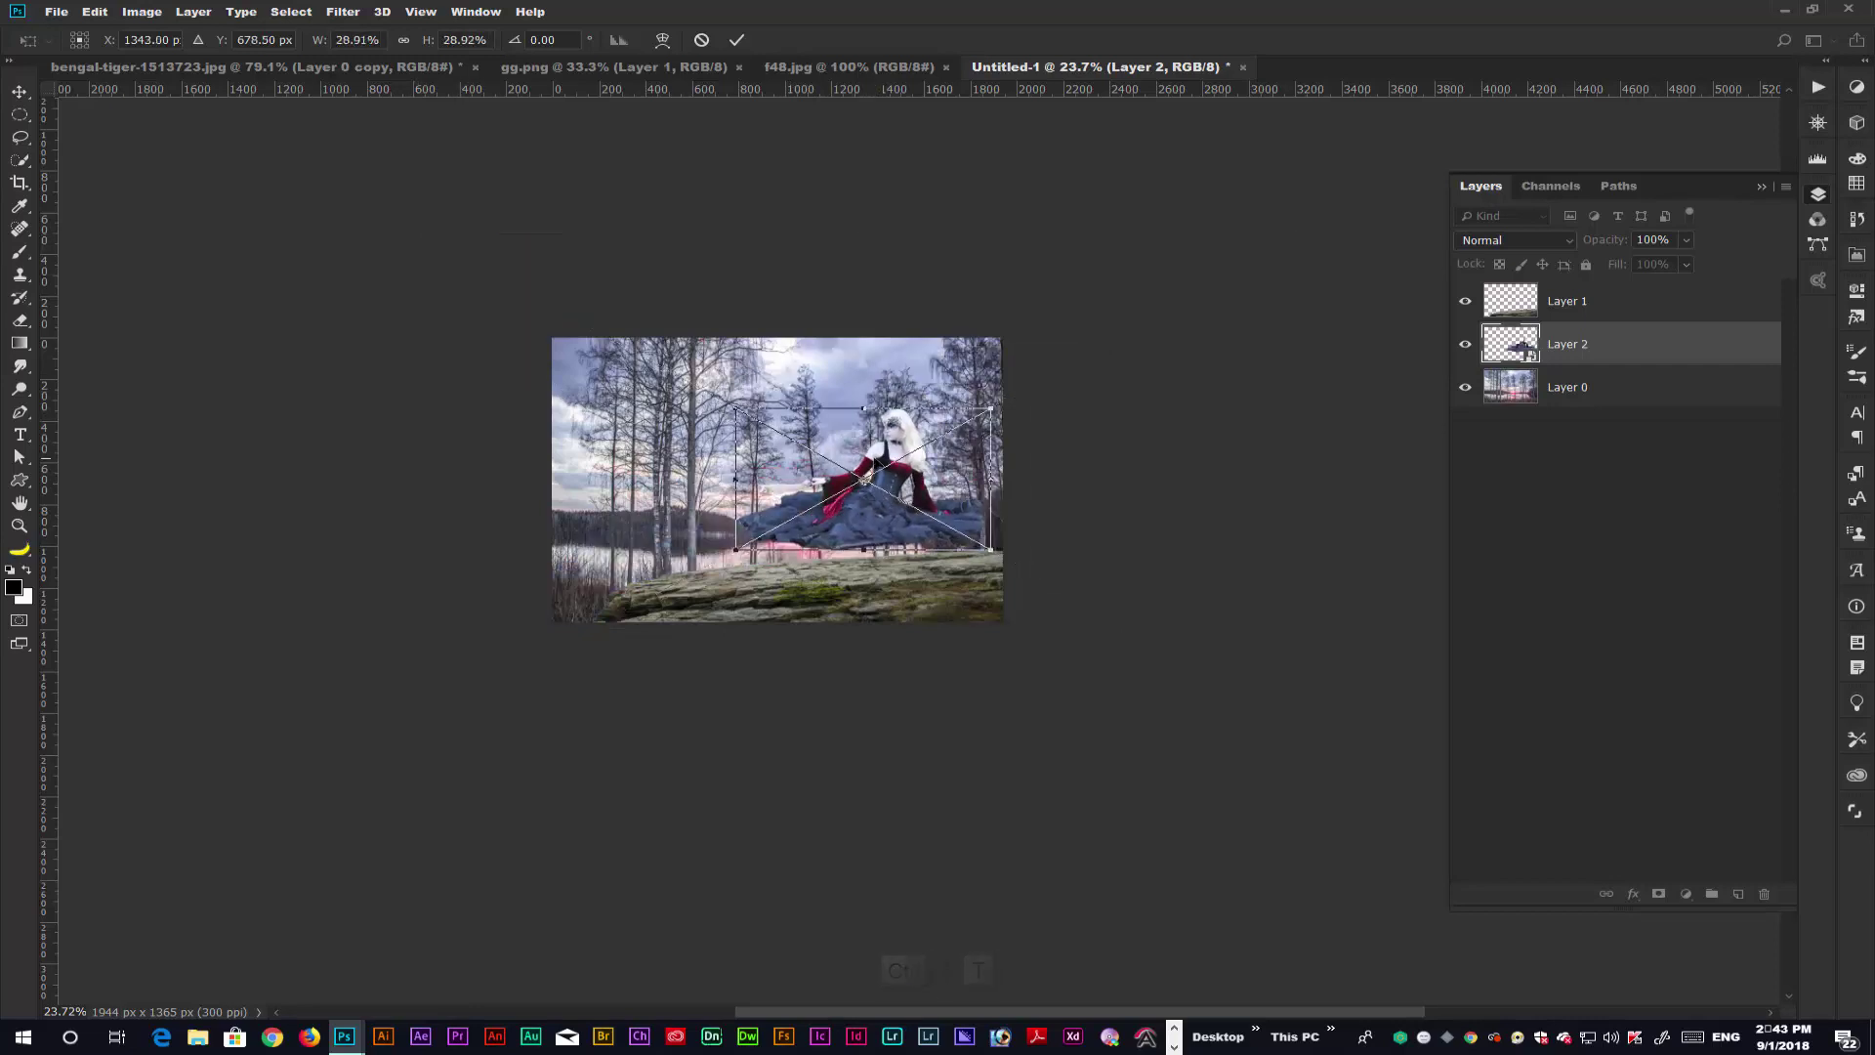
pyautogui.moveTo(881, 471); pyautogui.dragTo(893, 522)
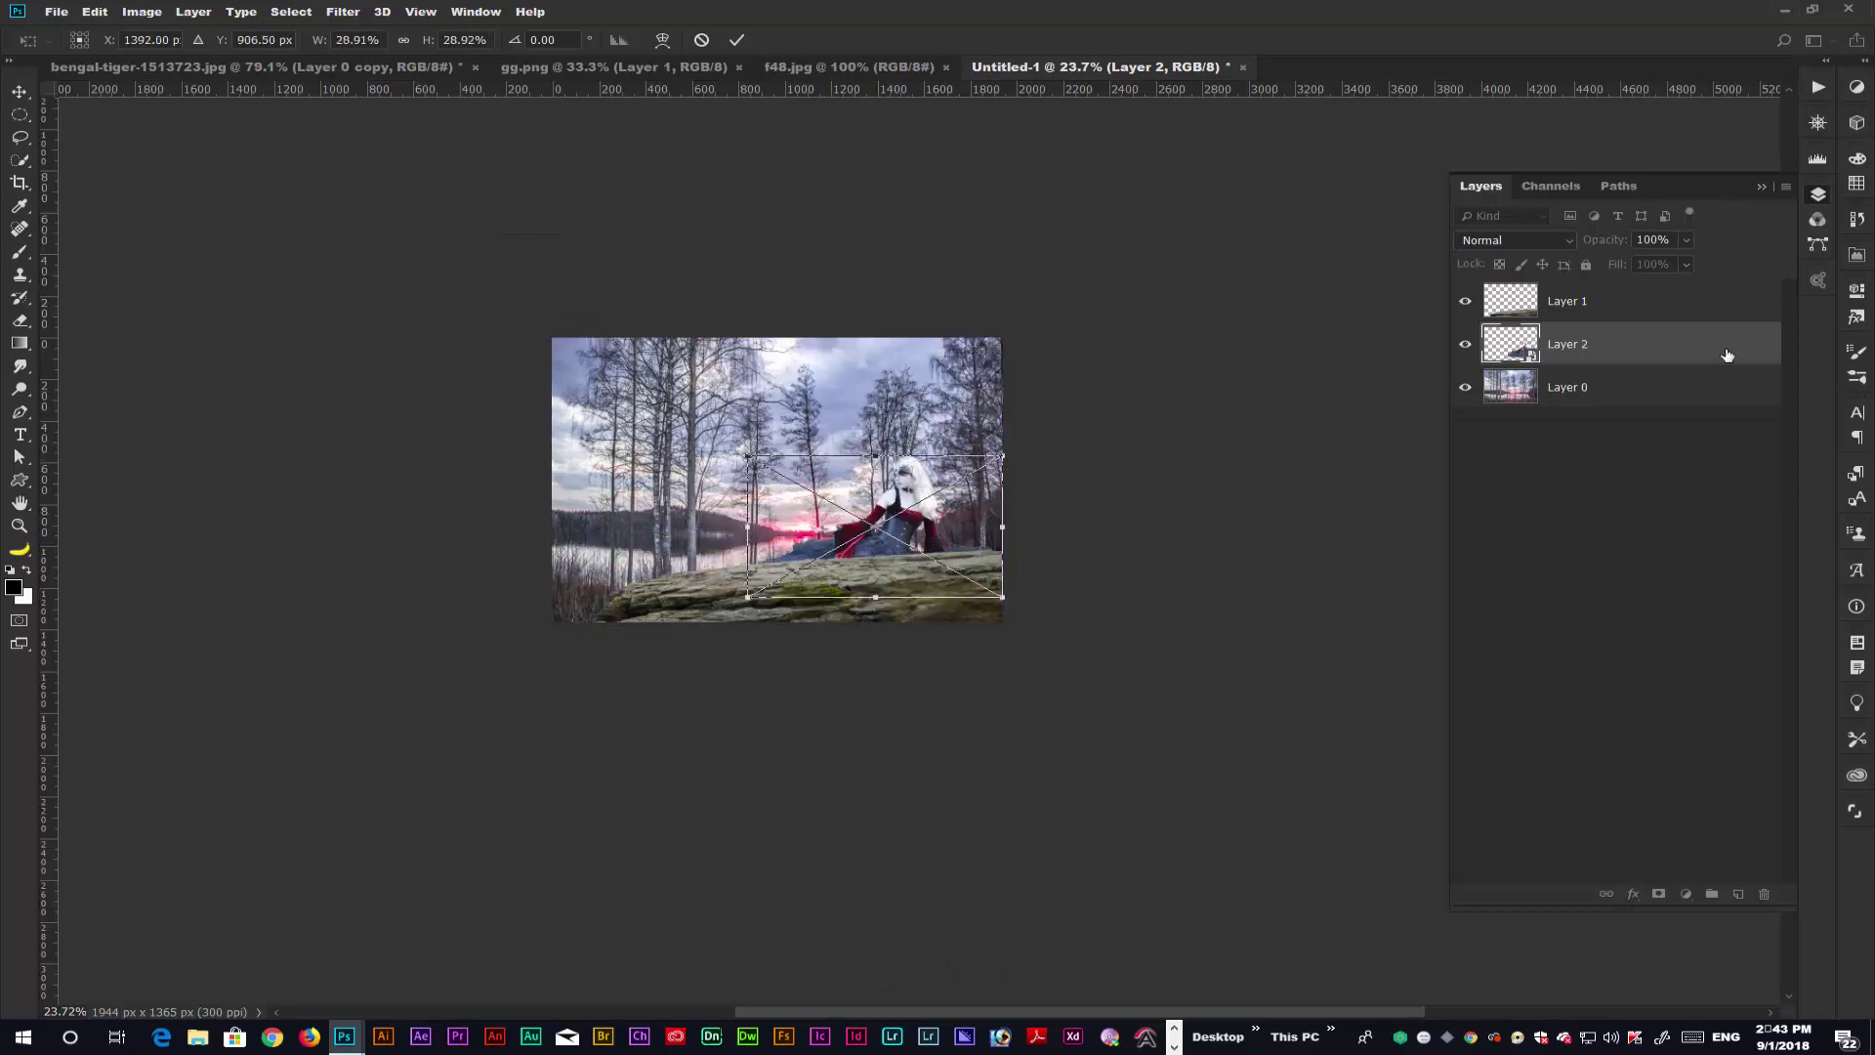
pyautogui.hotkey('ctrl', '0')
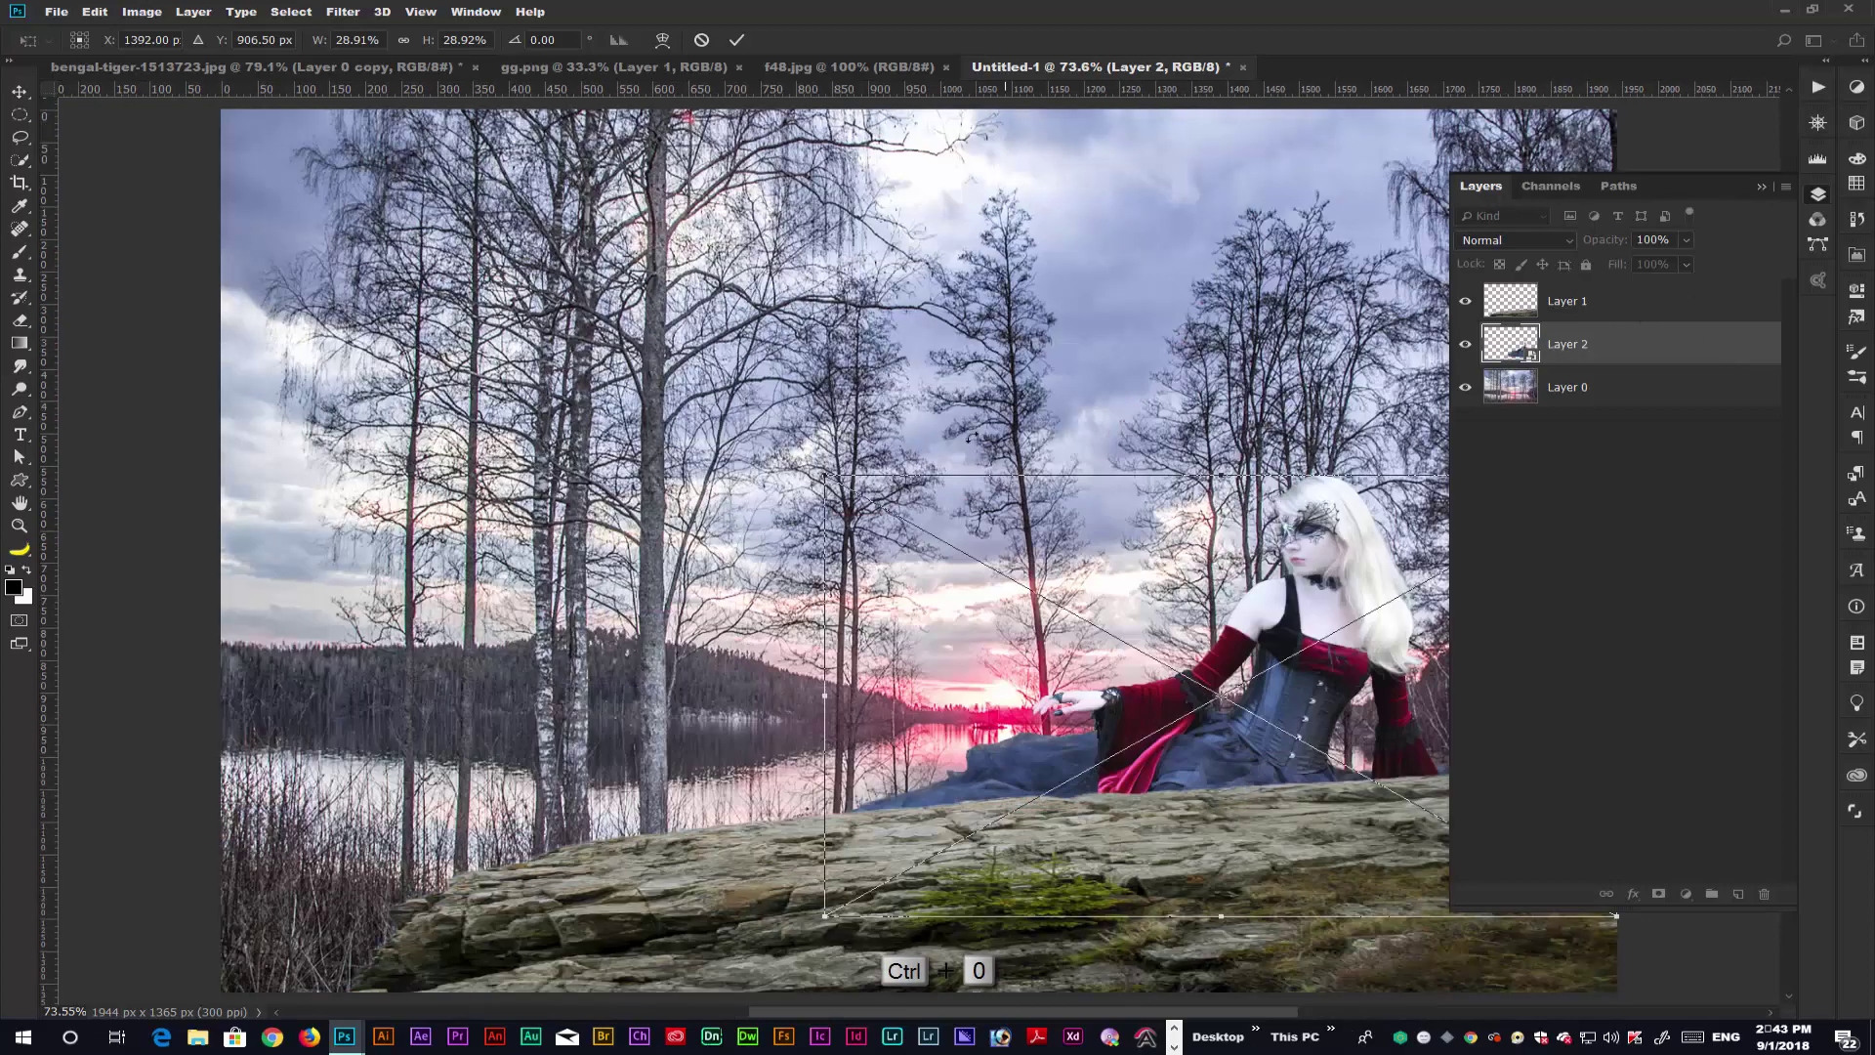
pyautogui.moveTo(1162, 430); pyautogui.dragTo(902, 399)
pyautogui.hotkey('ctrl', '-')
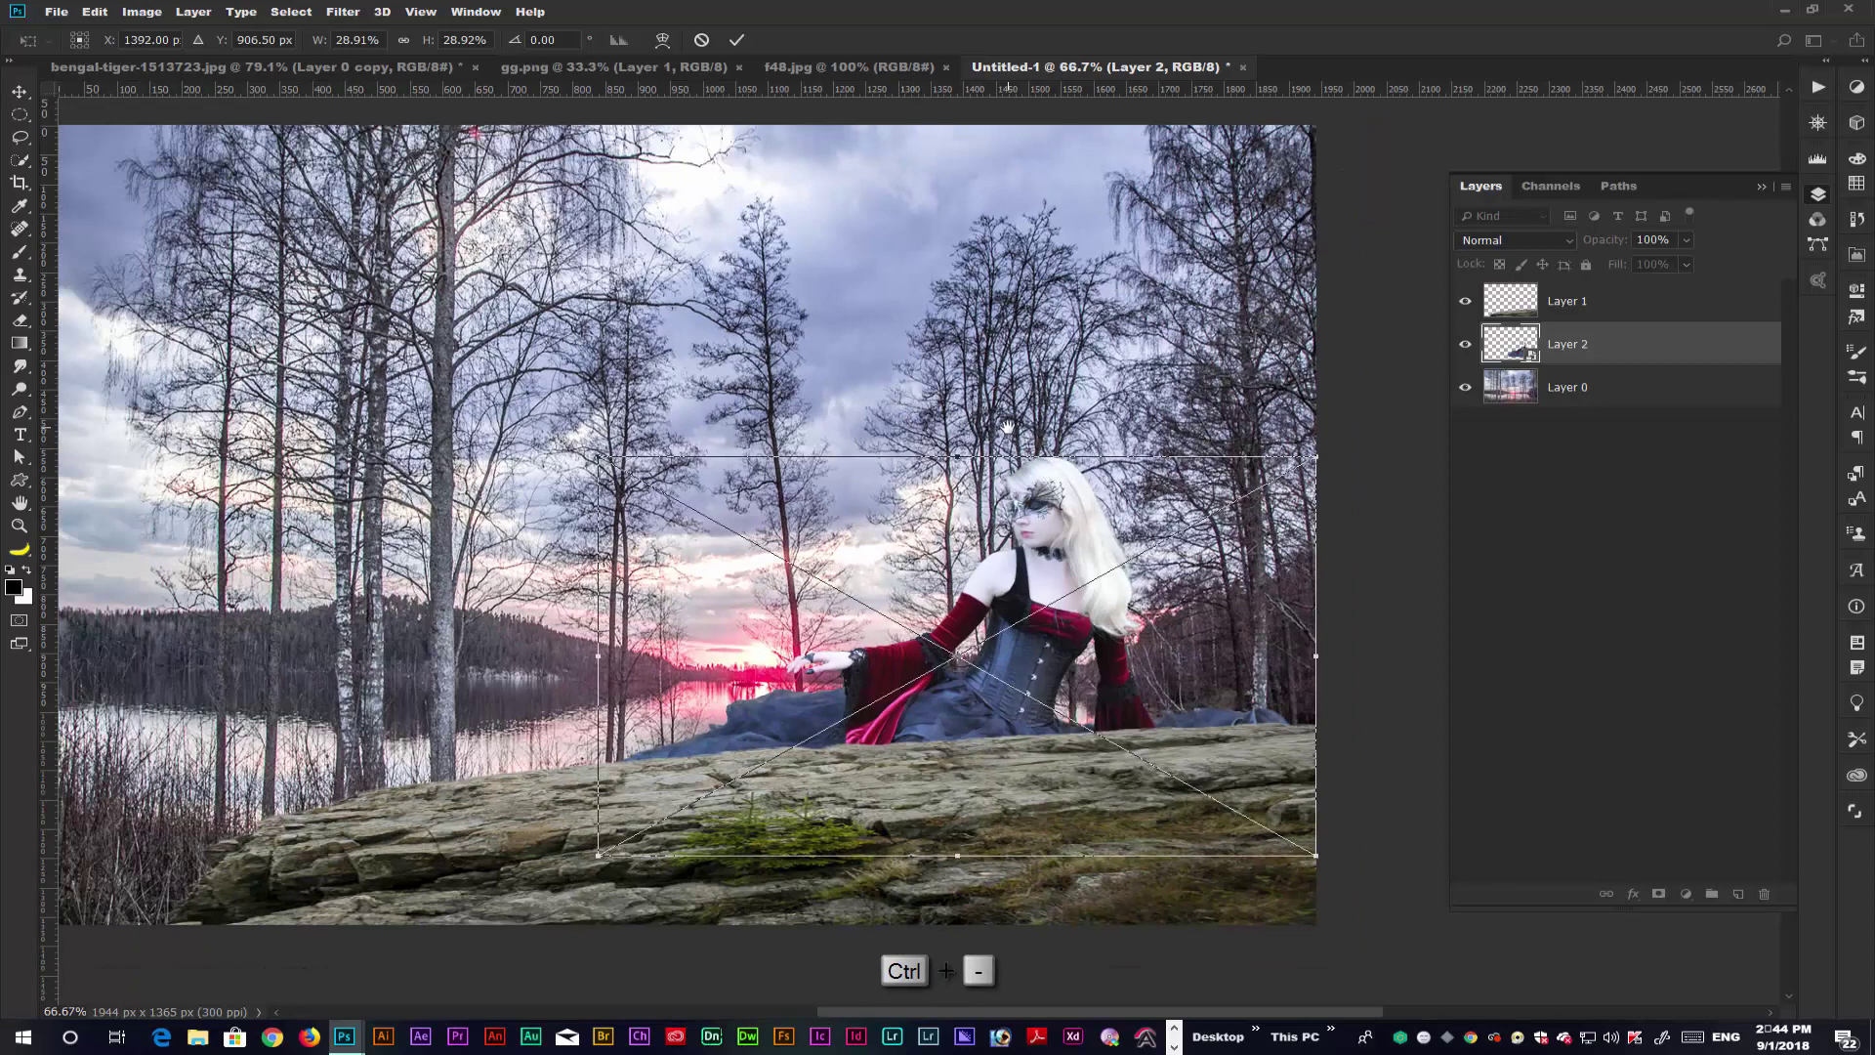
pyautogui.hotkey('ctrl', '-')
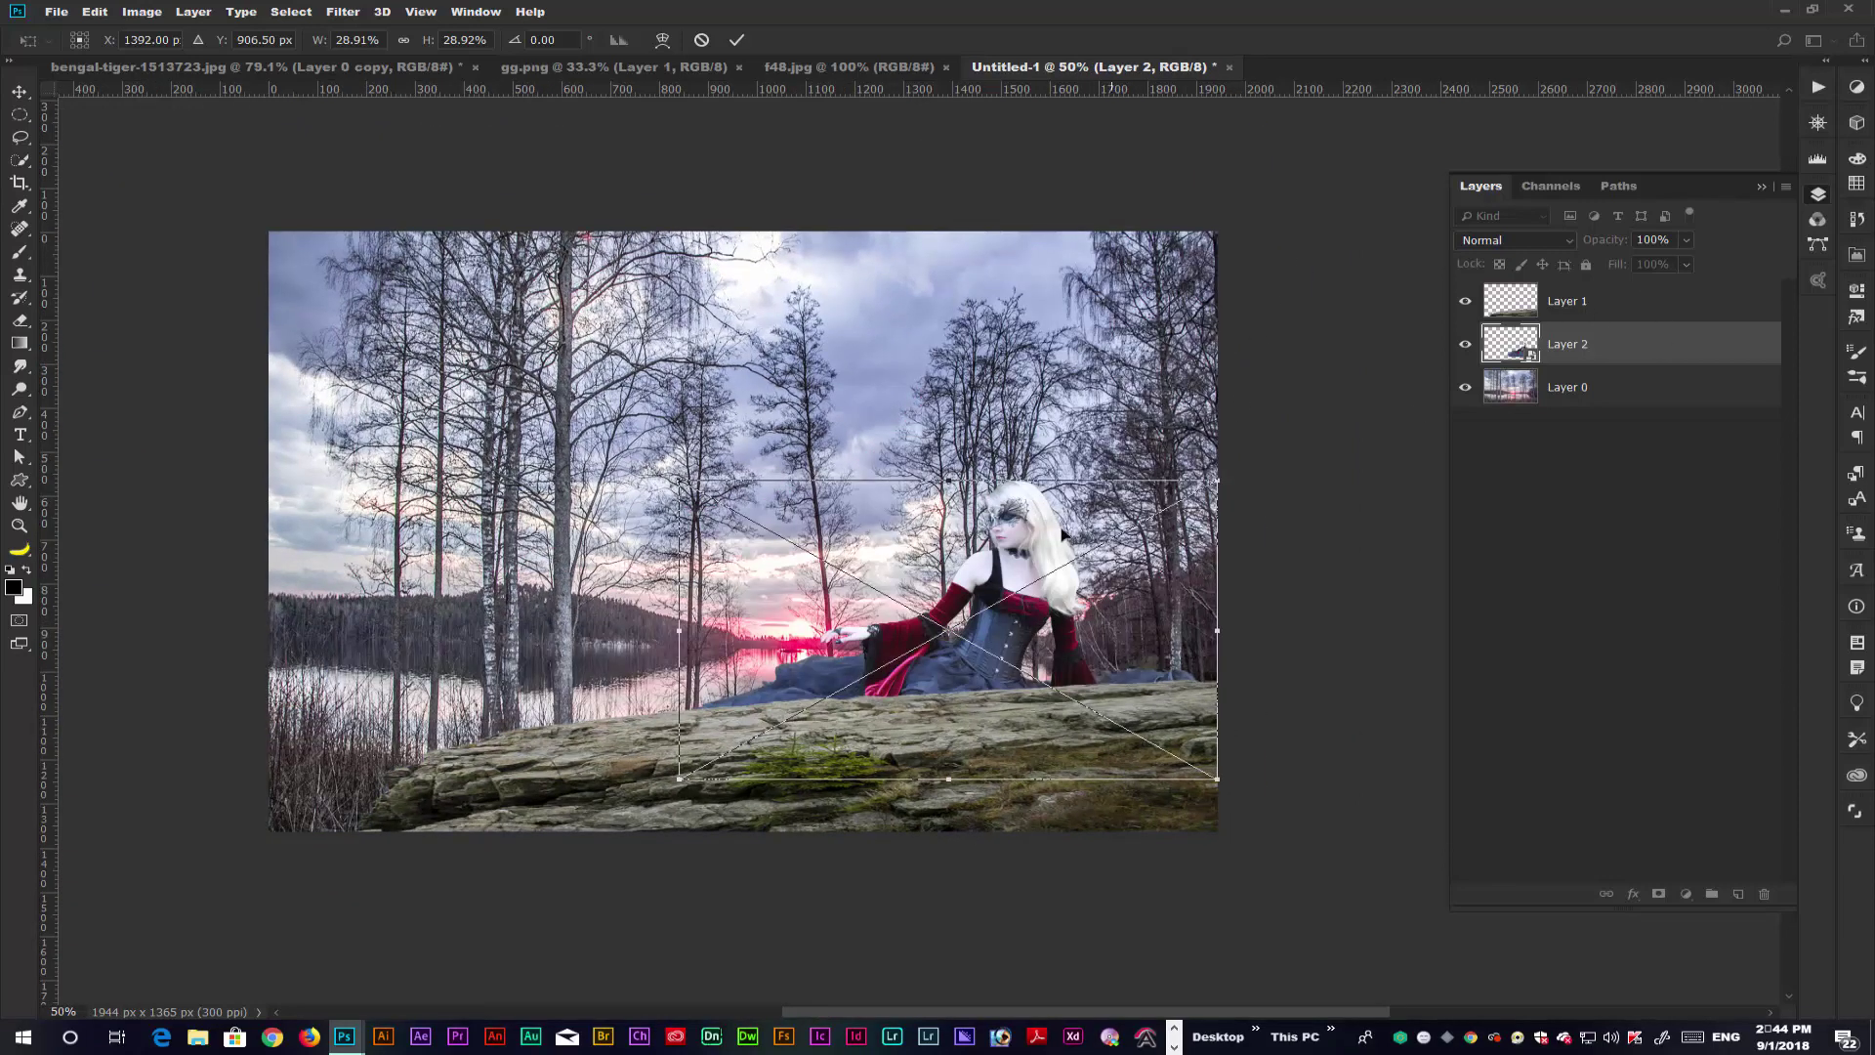
pyautogui.moveTo(1065, 534); pyautogui.dragTo(1035, 461)
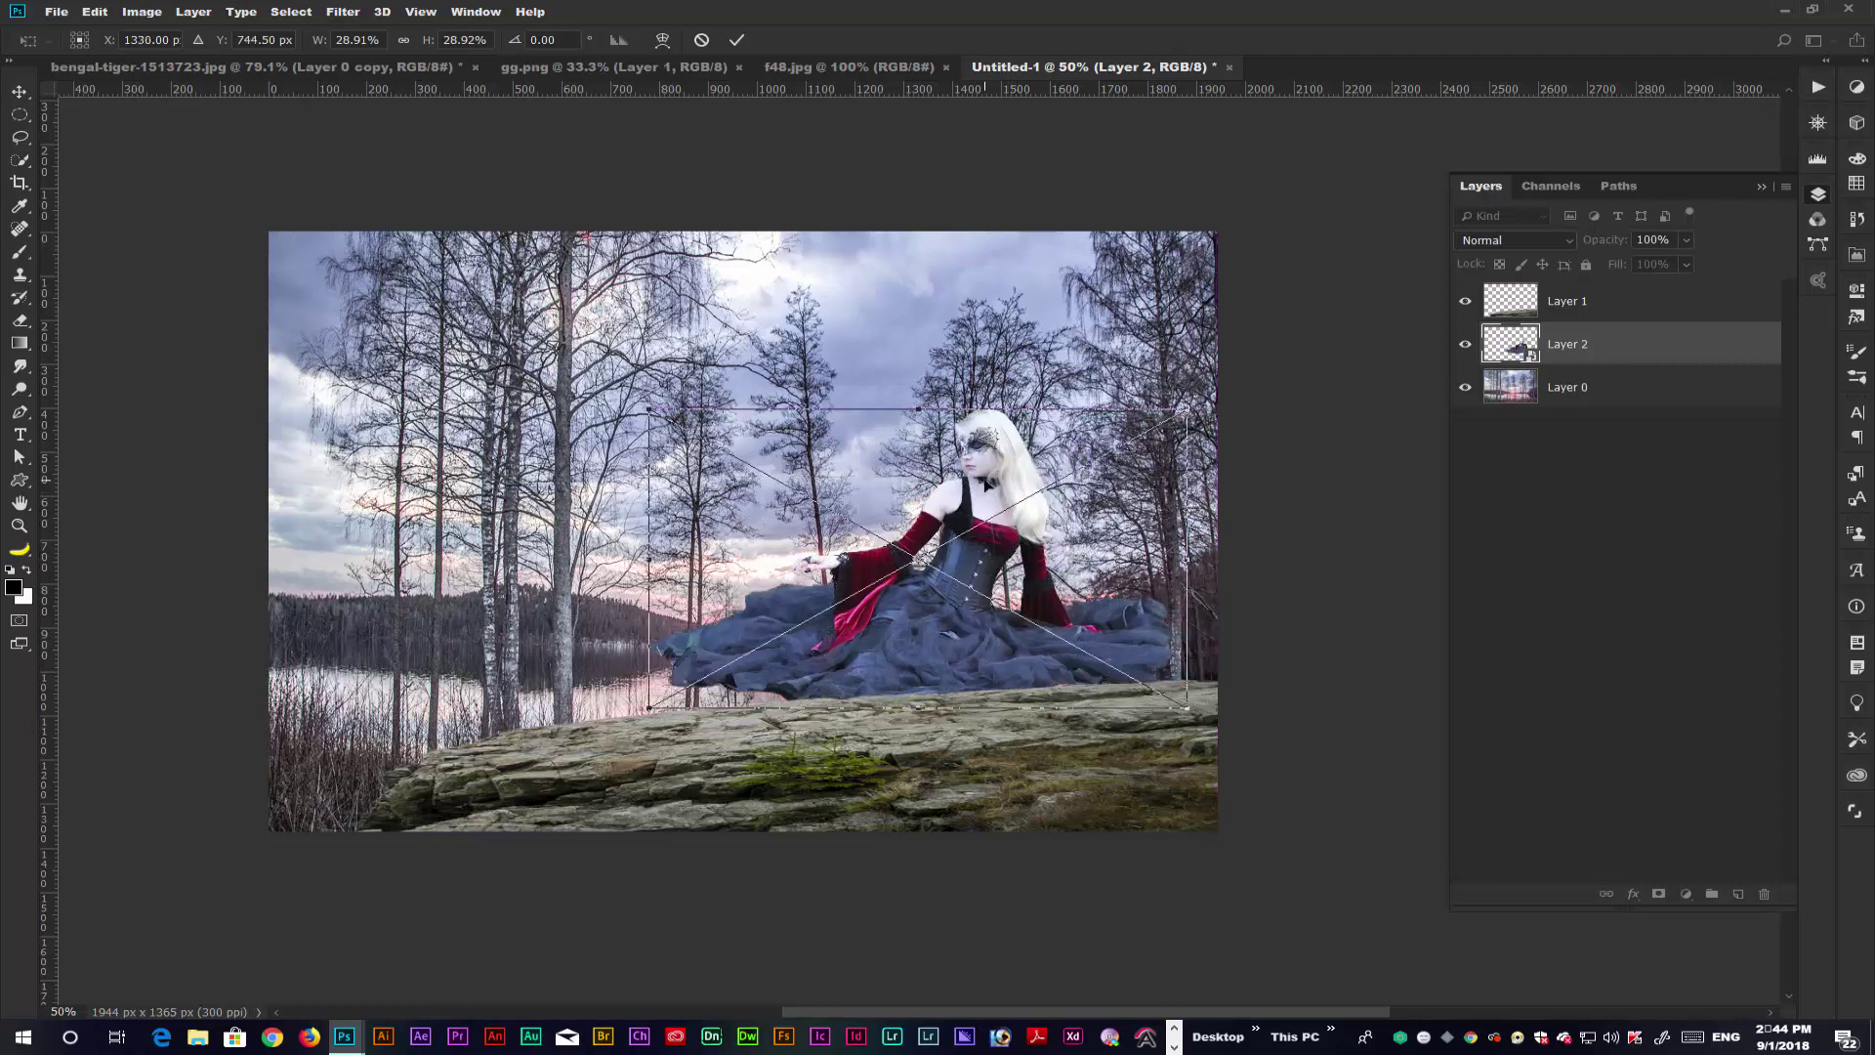
pyautogui.press('Return')
# - Move the woman's layer above the rock layer and lower her so the dress rests on the rock
pyautogui.moveTo(1637, 335); pyautogui.dragTo(1695, 308)
pyautogui.moveTo(932, 616); pyautogui.dragTo(939, 693)
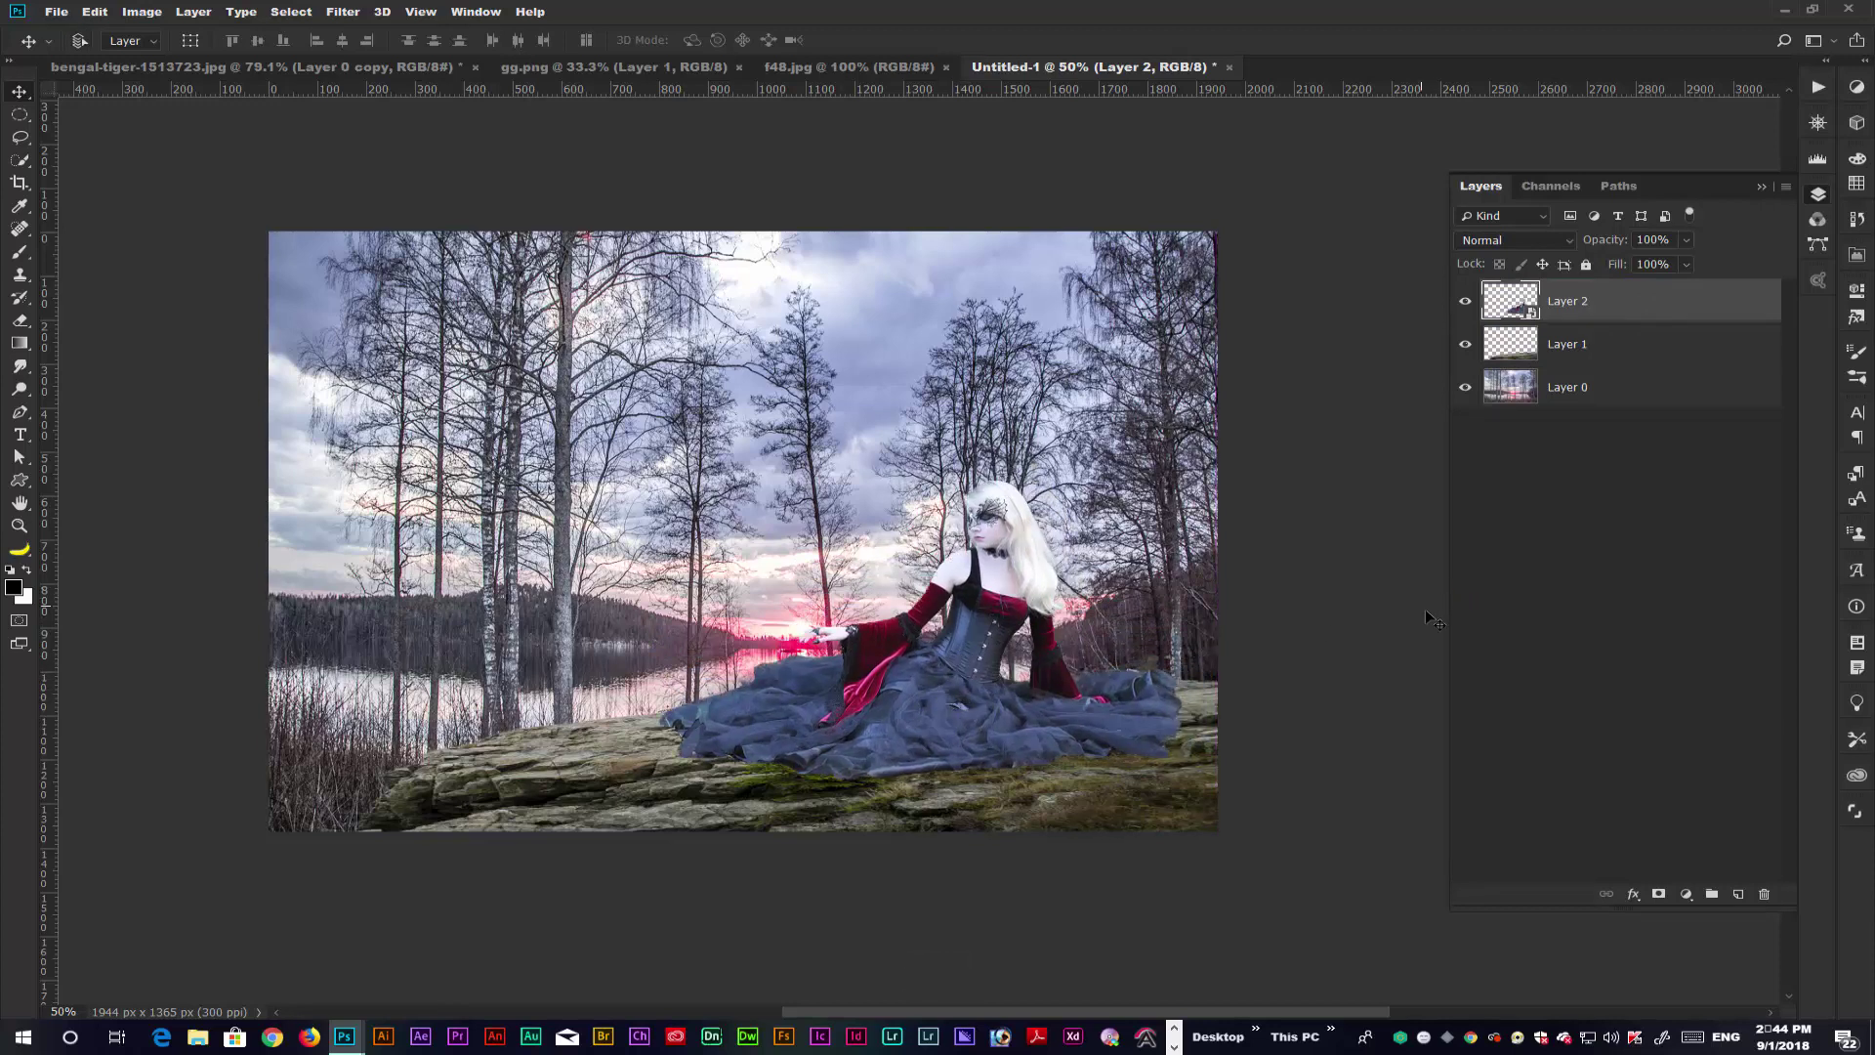
# - Enlarge the woman to about 34% width and 39.5% height, seated on the rock with her skirt reaching the canvas's right edge
pyautogui.hotkey('ctrl', 't')
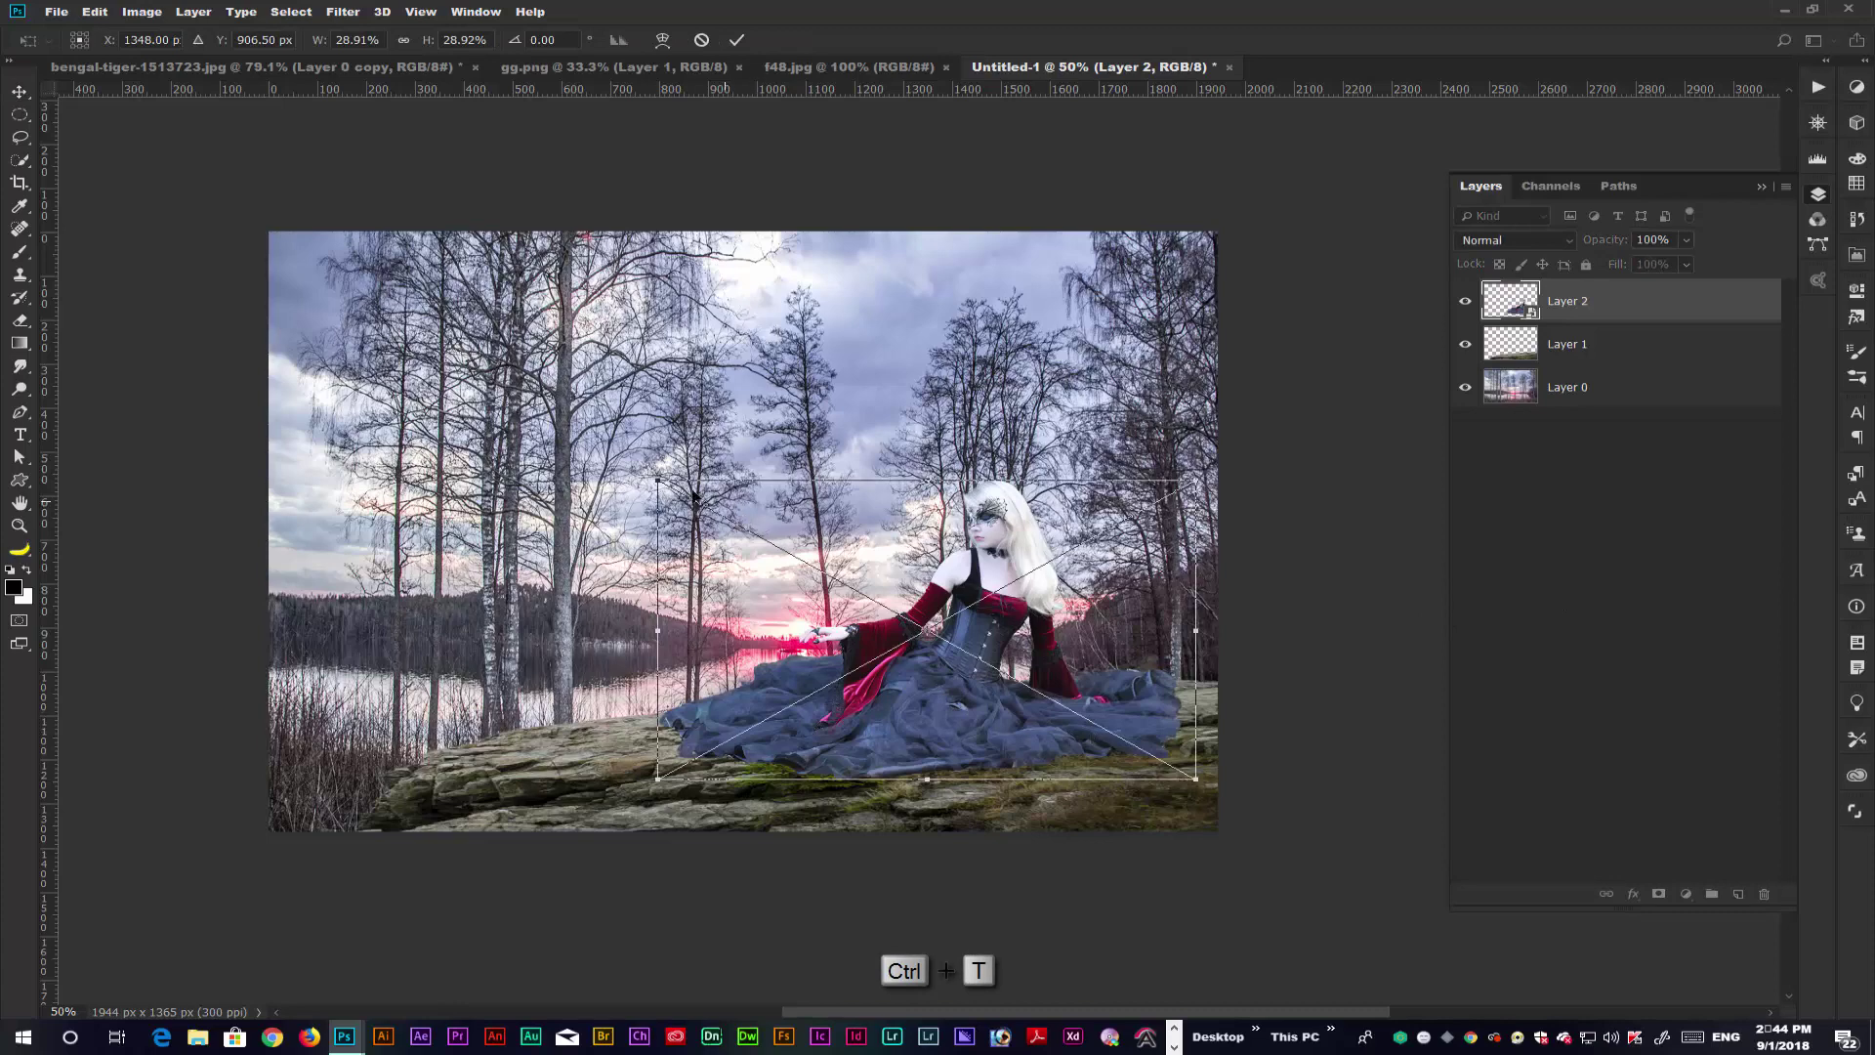
pyautogui.moveTo(647, 471); pyautogui.dragTo(615, 442)
pyautogui.moveTo(1008, 611); pyautogui.dragTo(1022, 635)
pyautogui.moveTo(915, 442); pyautogui.dragTo(914, 430)
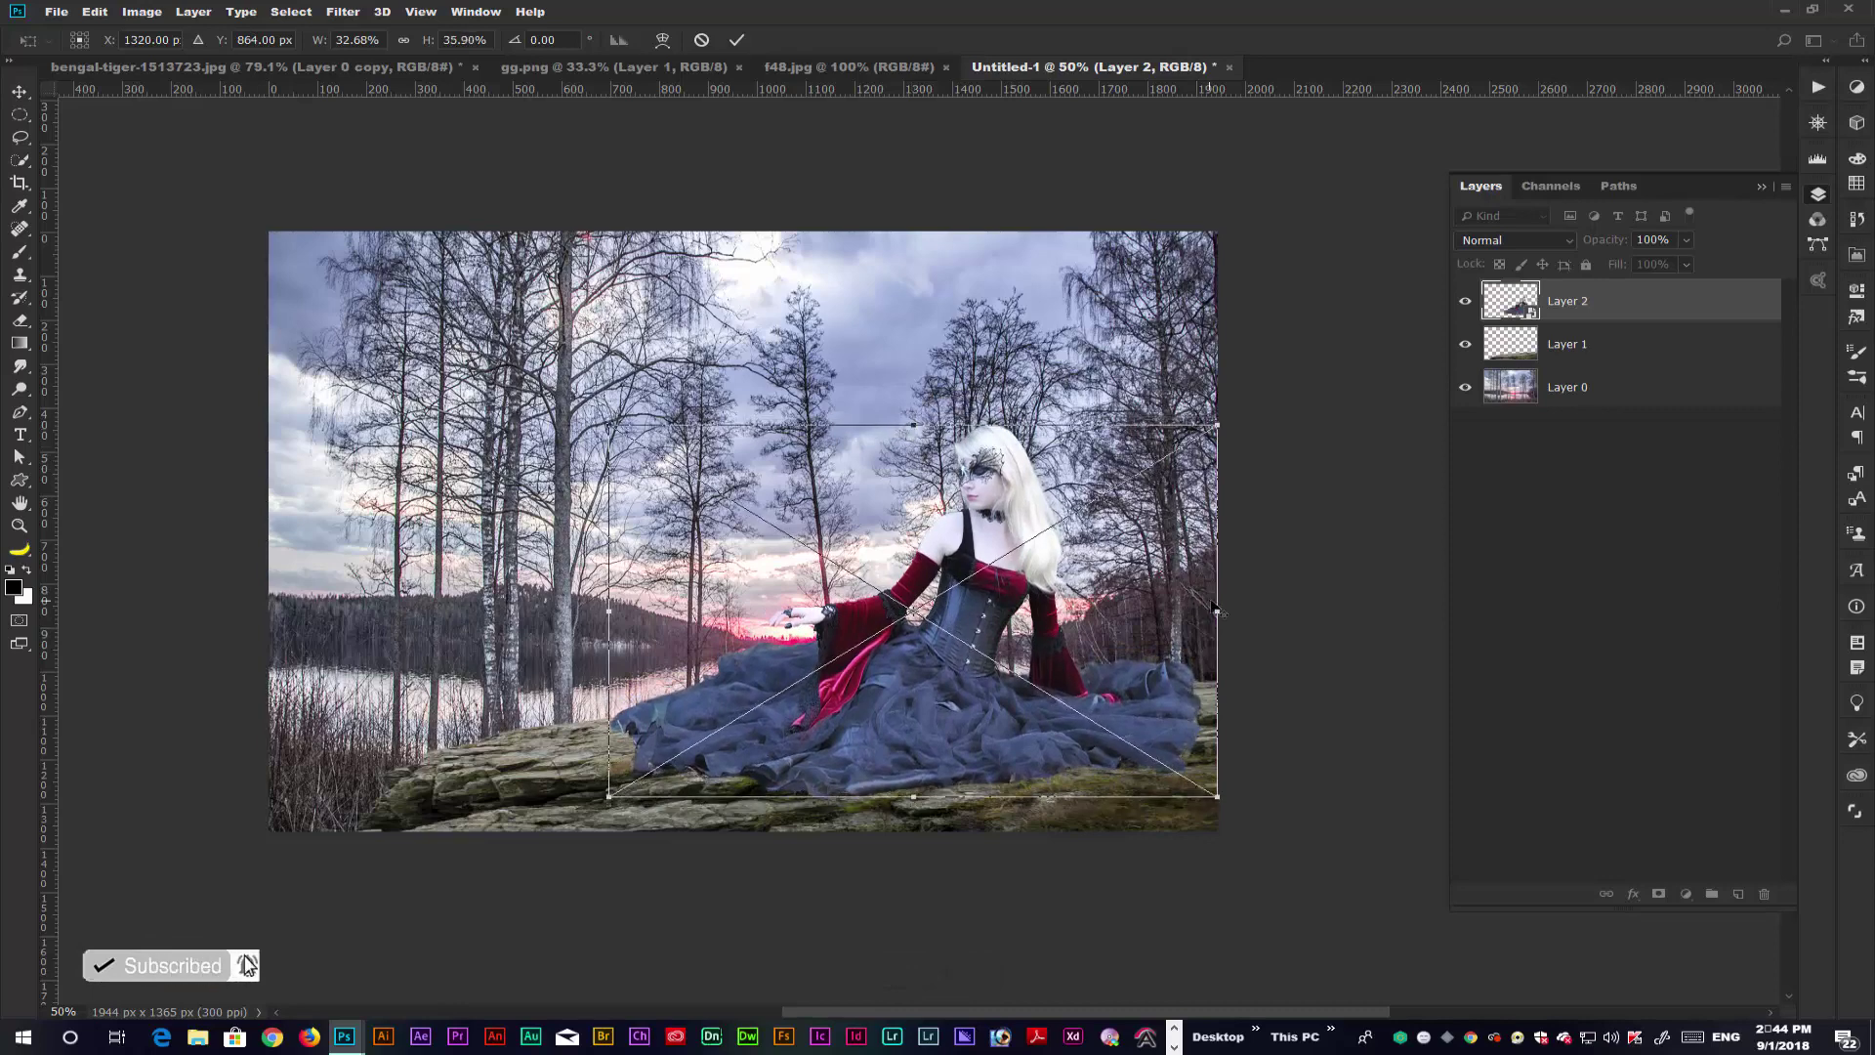
pyautogui.keyDown('alt'); pyautogui.click(1214, 607); pyautogui.keyUp('alt')
pyautogui.moveTo(1049, 610); pyautogui.dragTo(1058, 610)
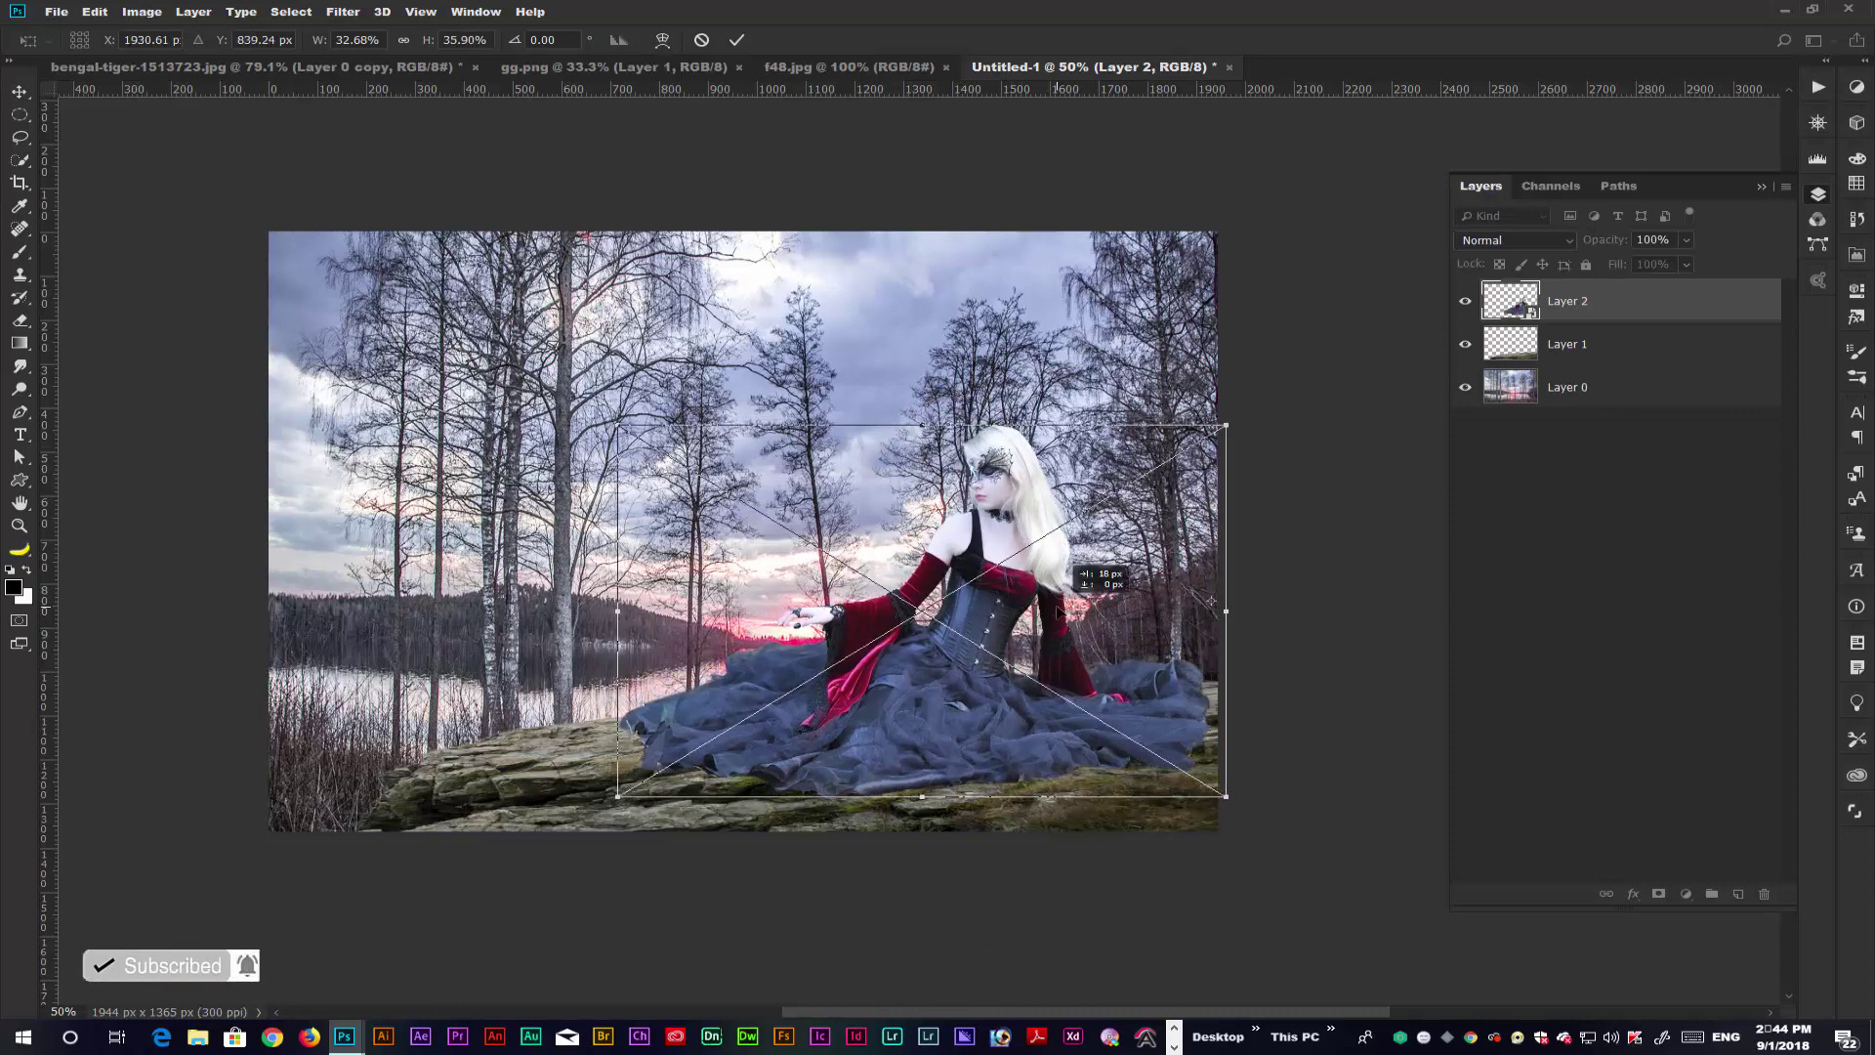
pyautogui.moveTo(1225, 796); pyautogui.dragTo(1230, 801)
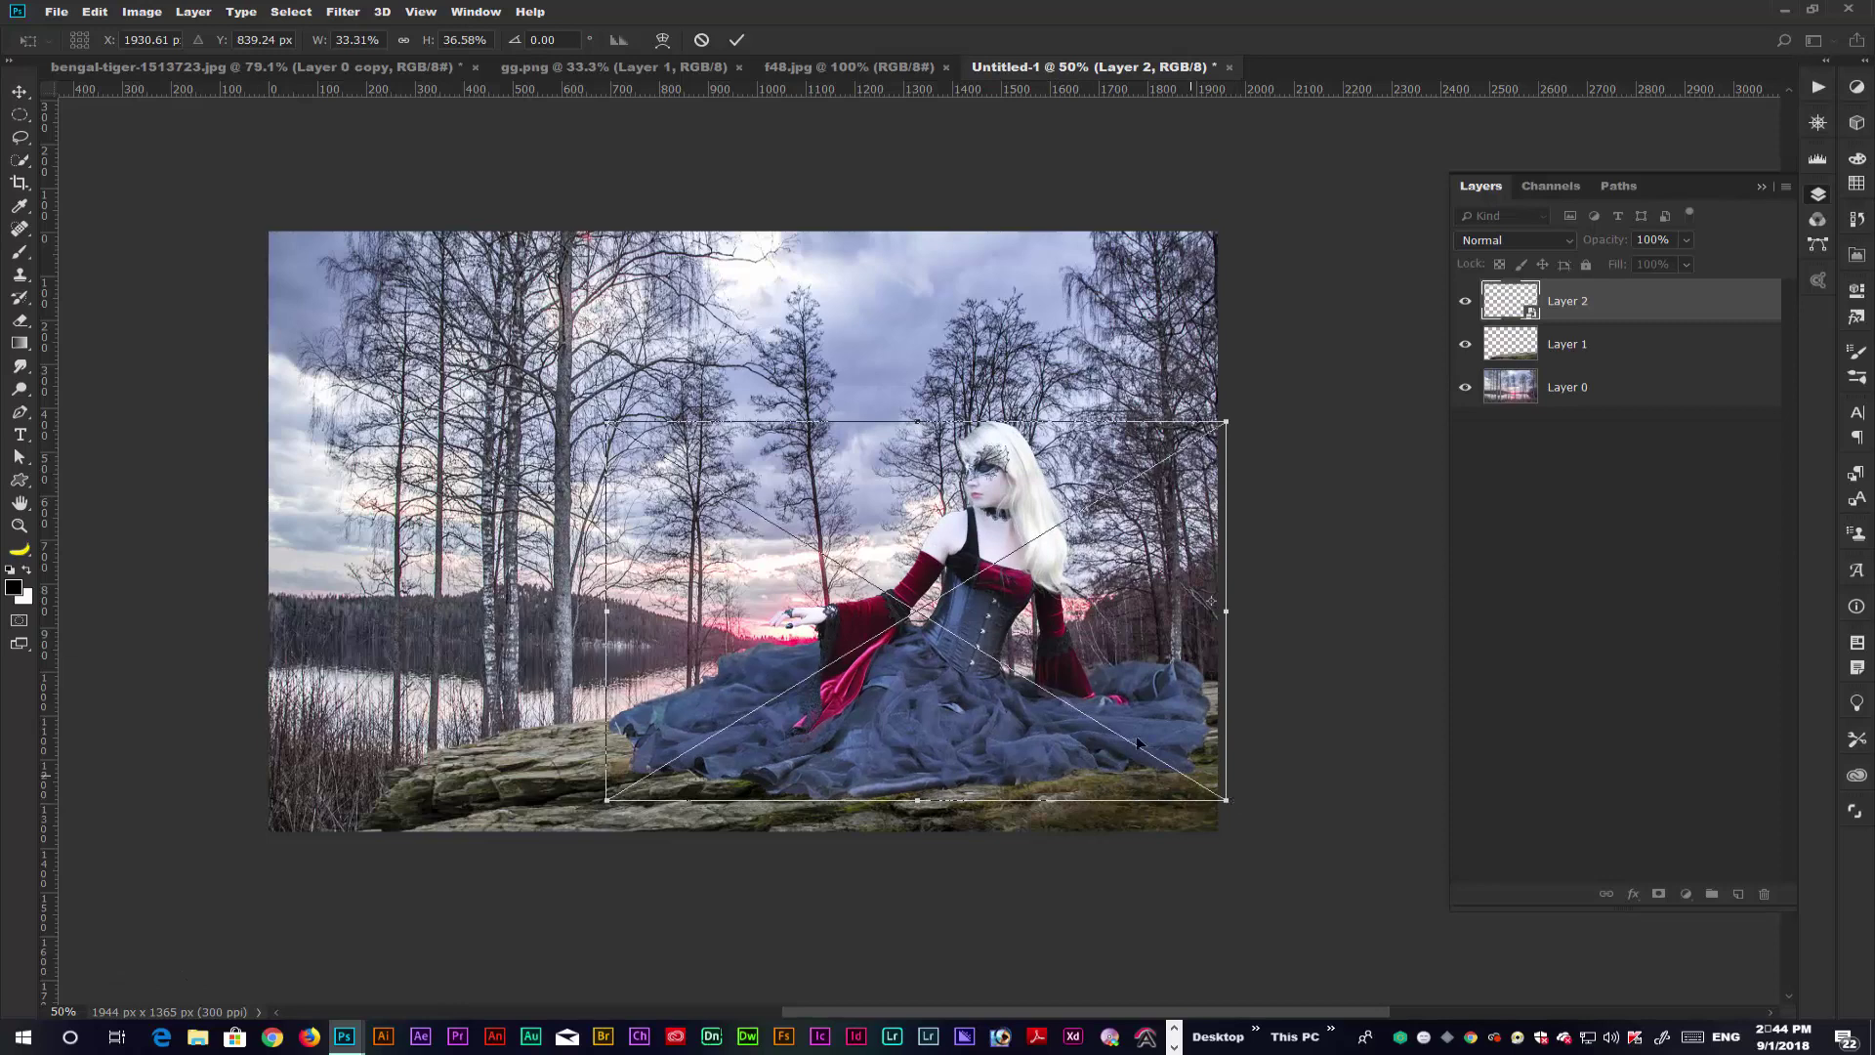
pyautogui.moveTo(917, 421); pyautogui.dragTo(917, 409)
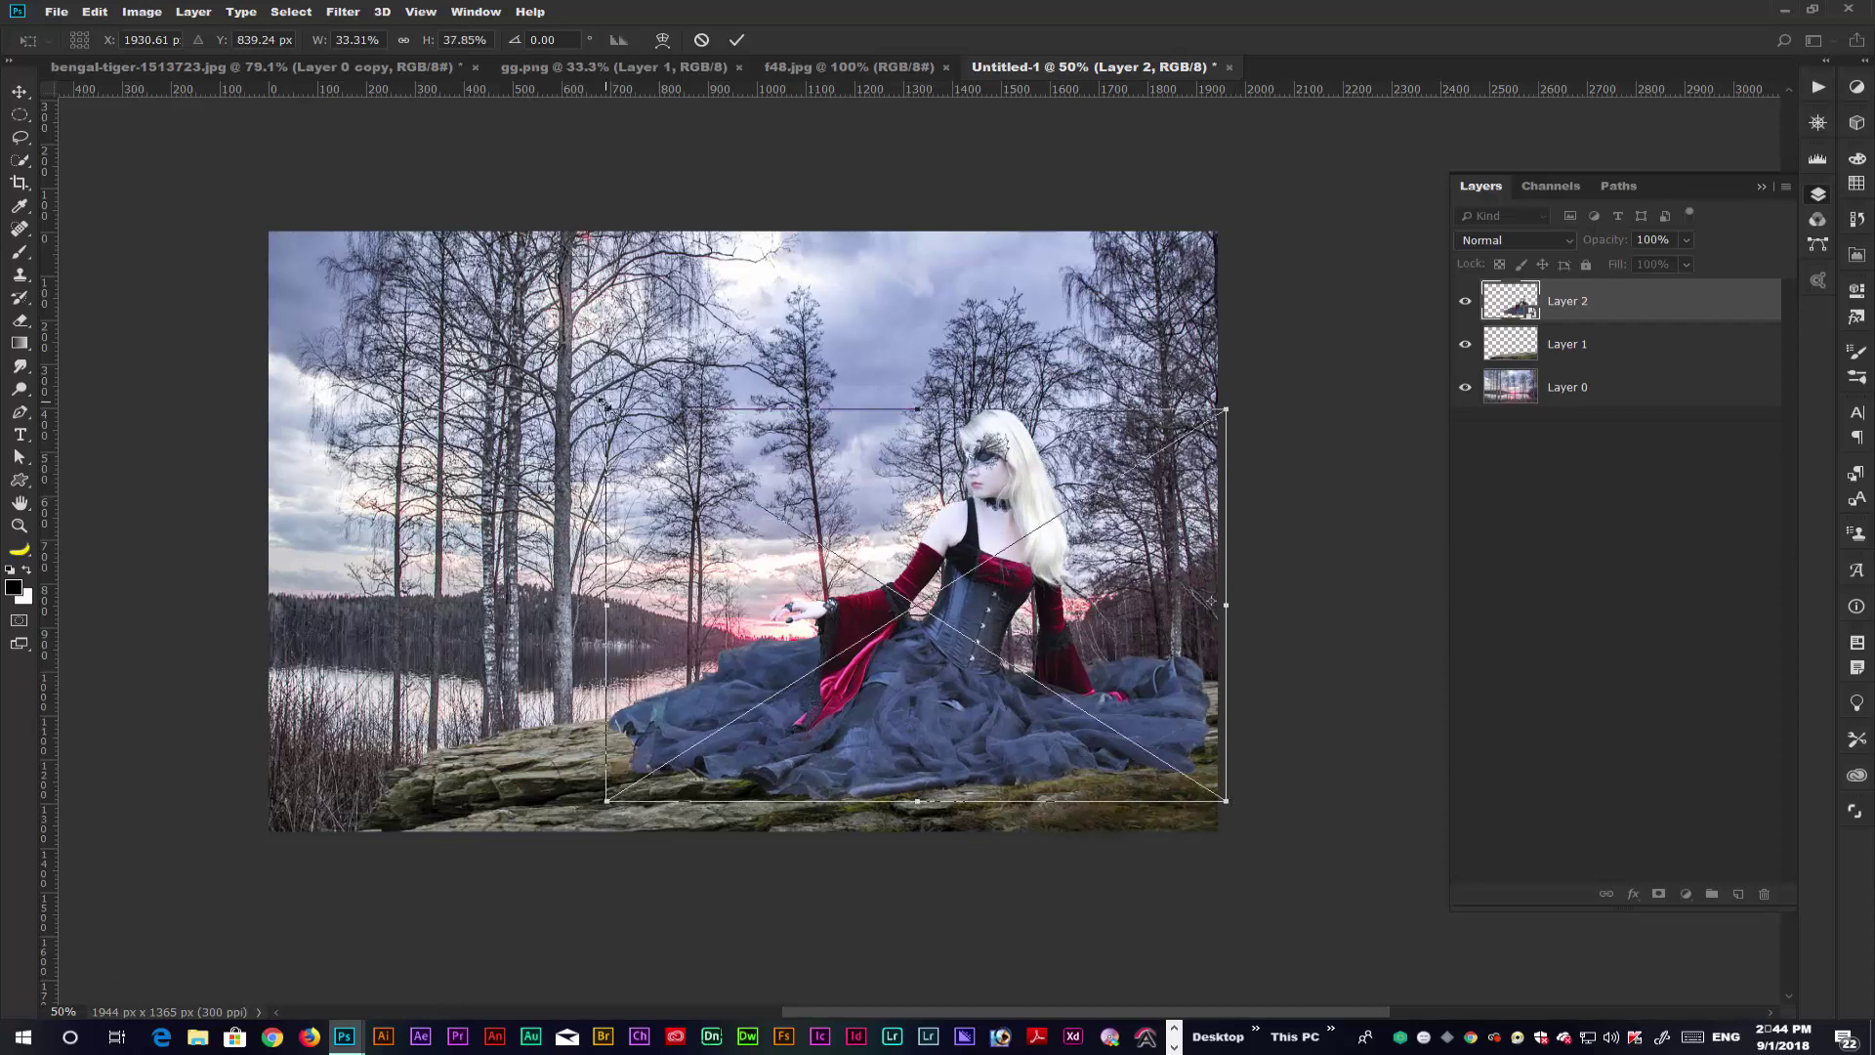
pyautogui.moveTo(605, 407); pyautogui.dragTo(586, 391)
pyautogui.moveTo(808, 514); pyautogui.dragTo(820, 517)
pyautogui.press('Return')
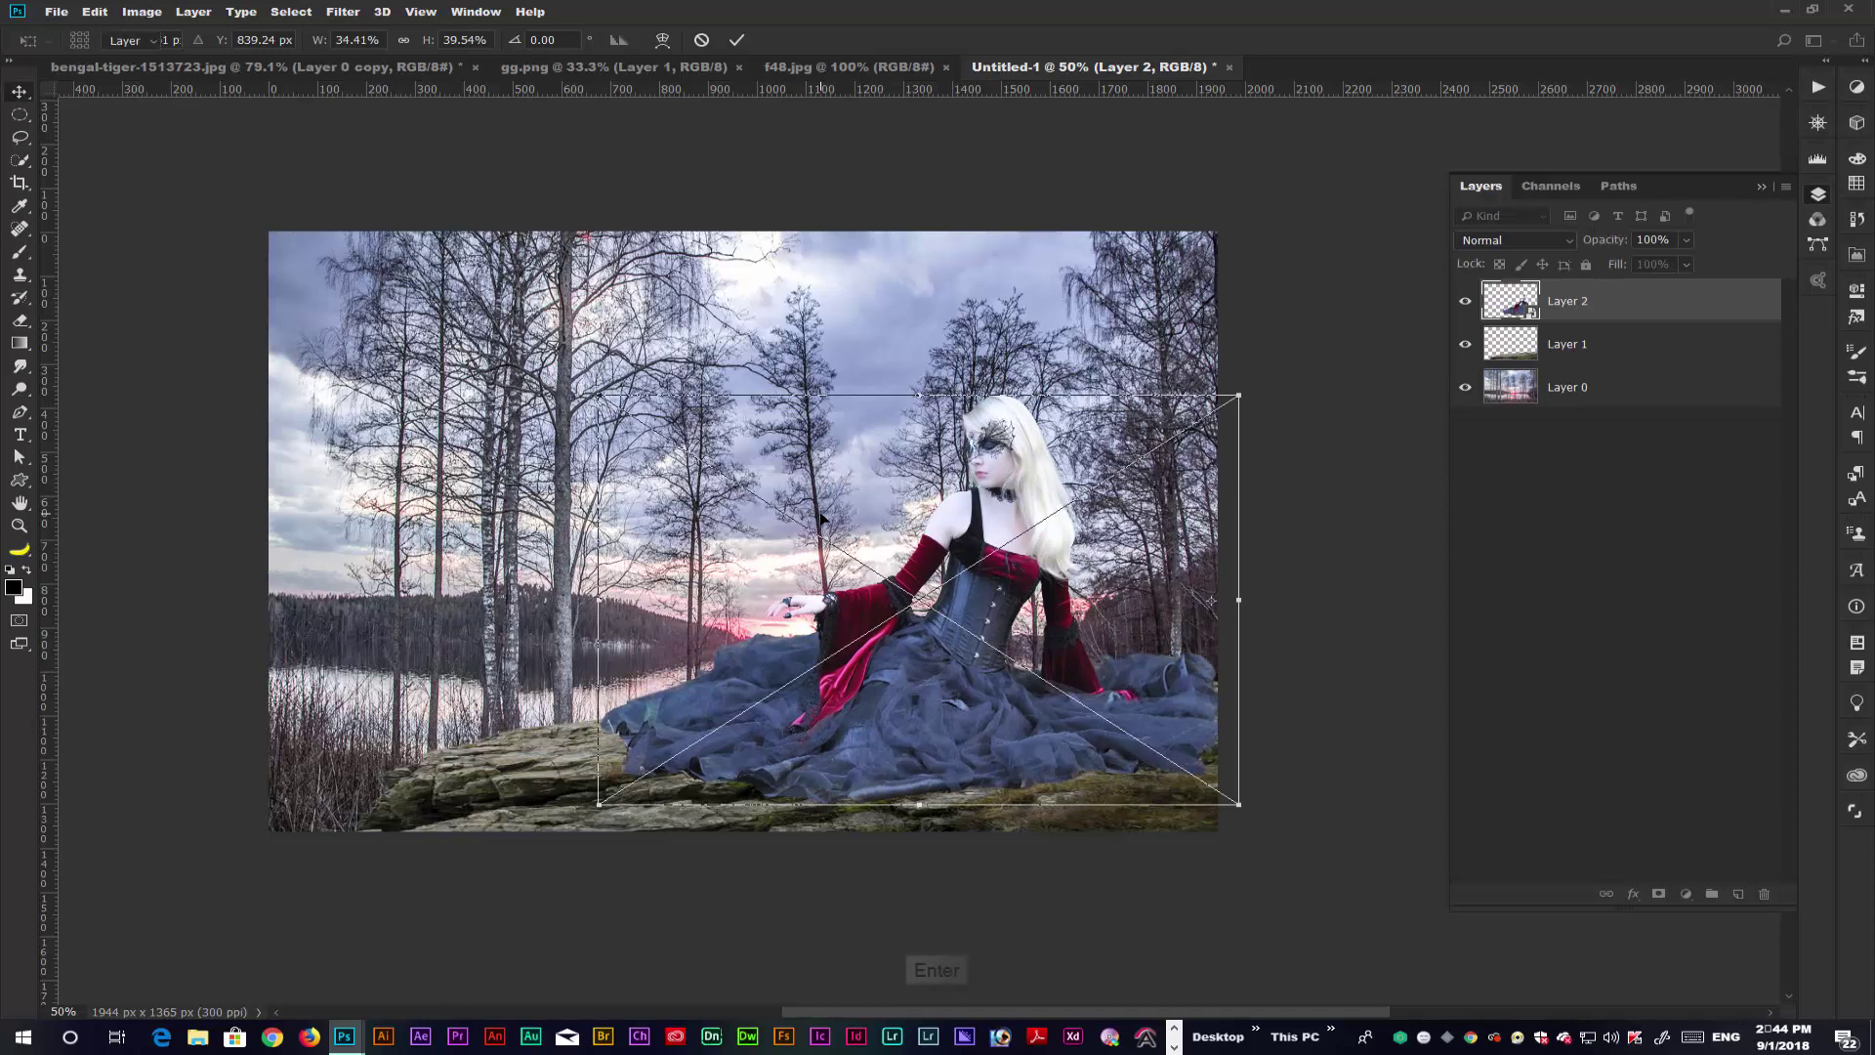
pyautogui.moveTo(894, 671); pyautogui.dragTo(894, 681)
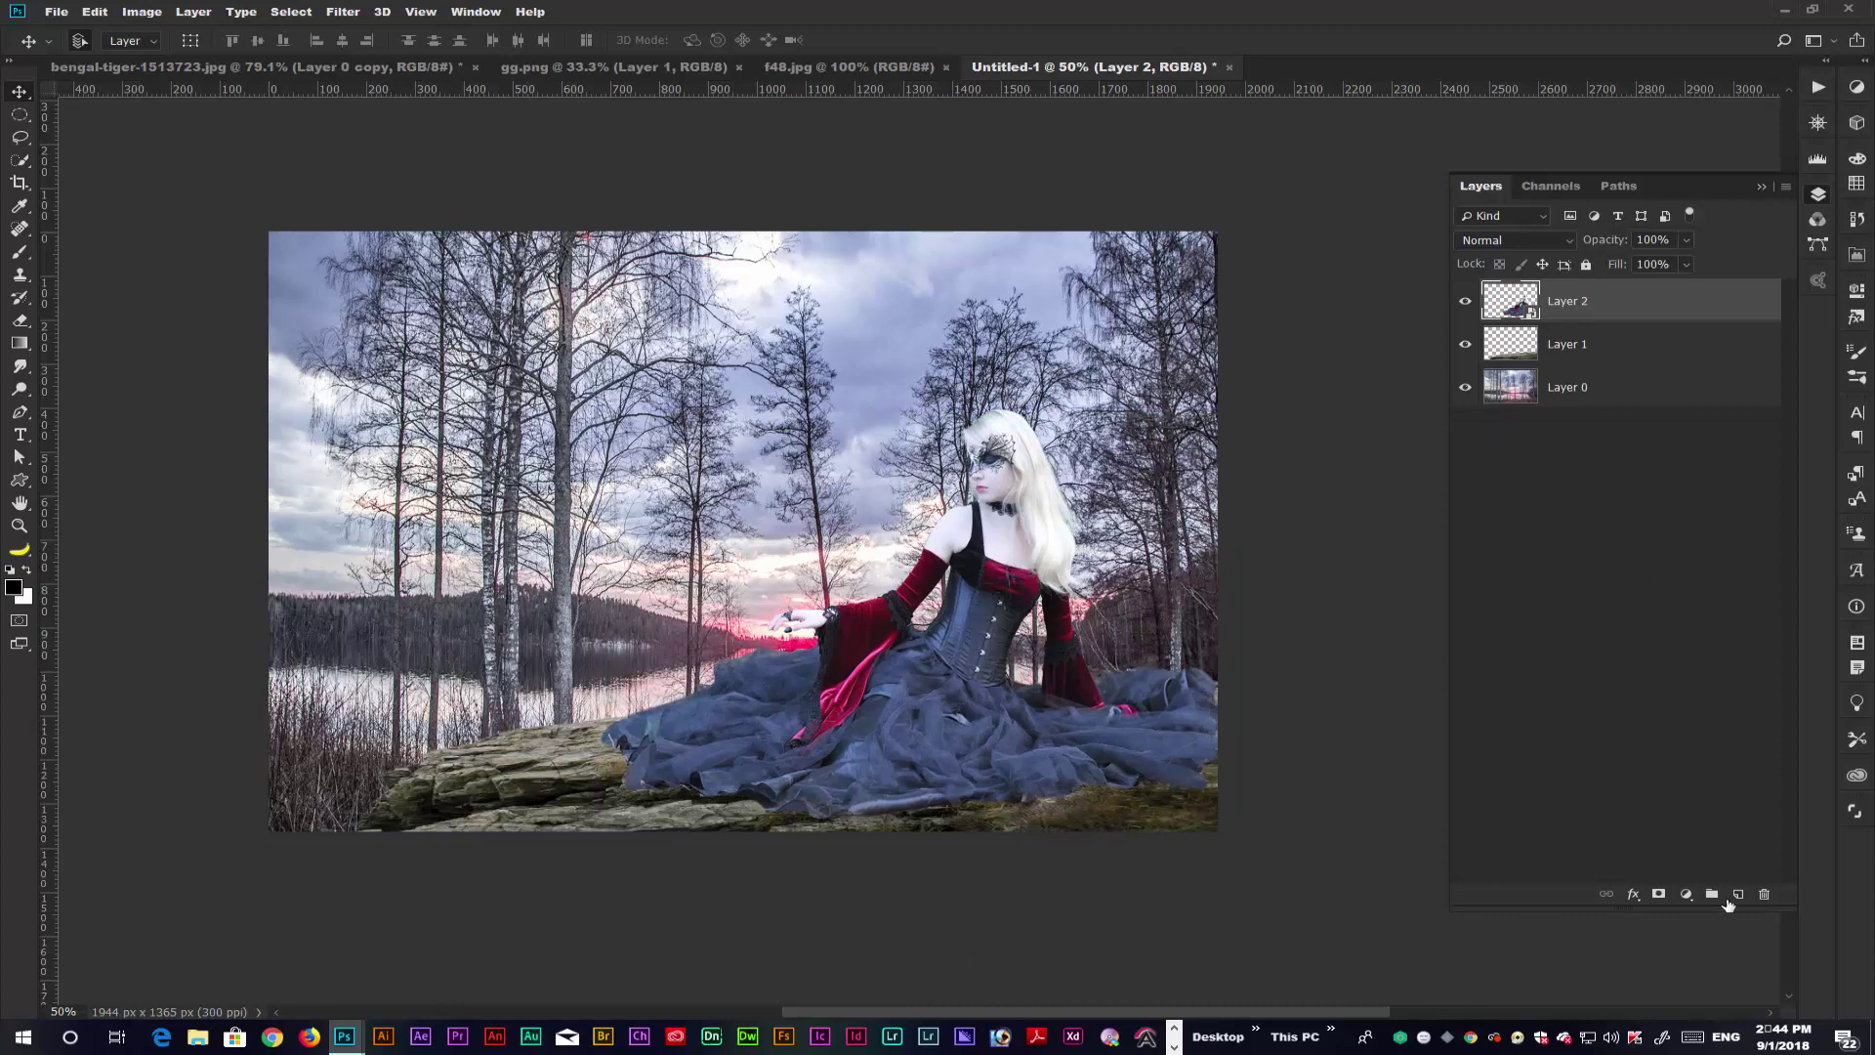
pyautogui.click(1738, 894)
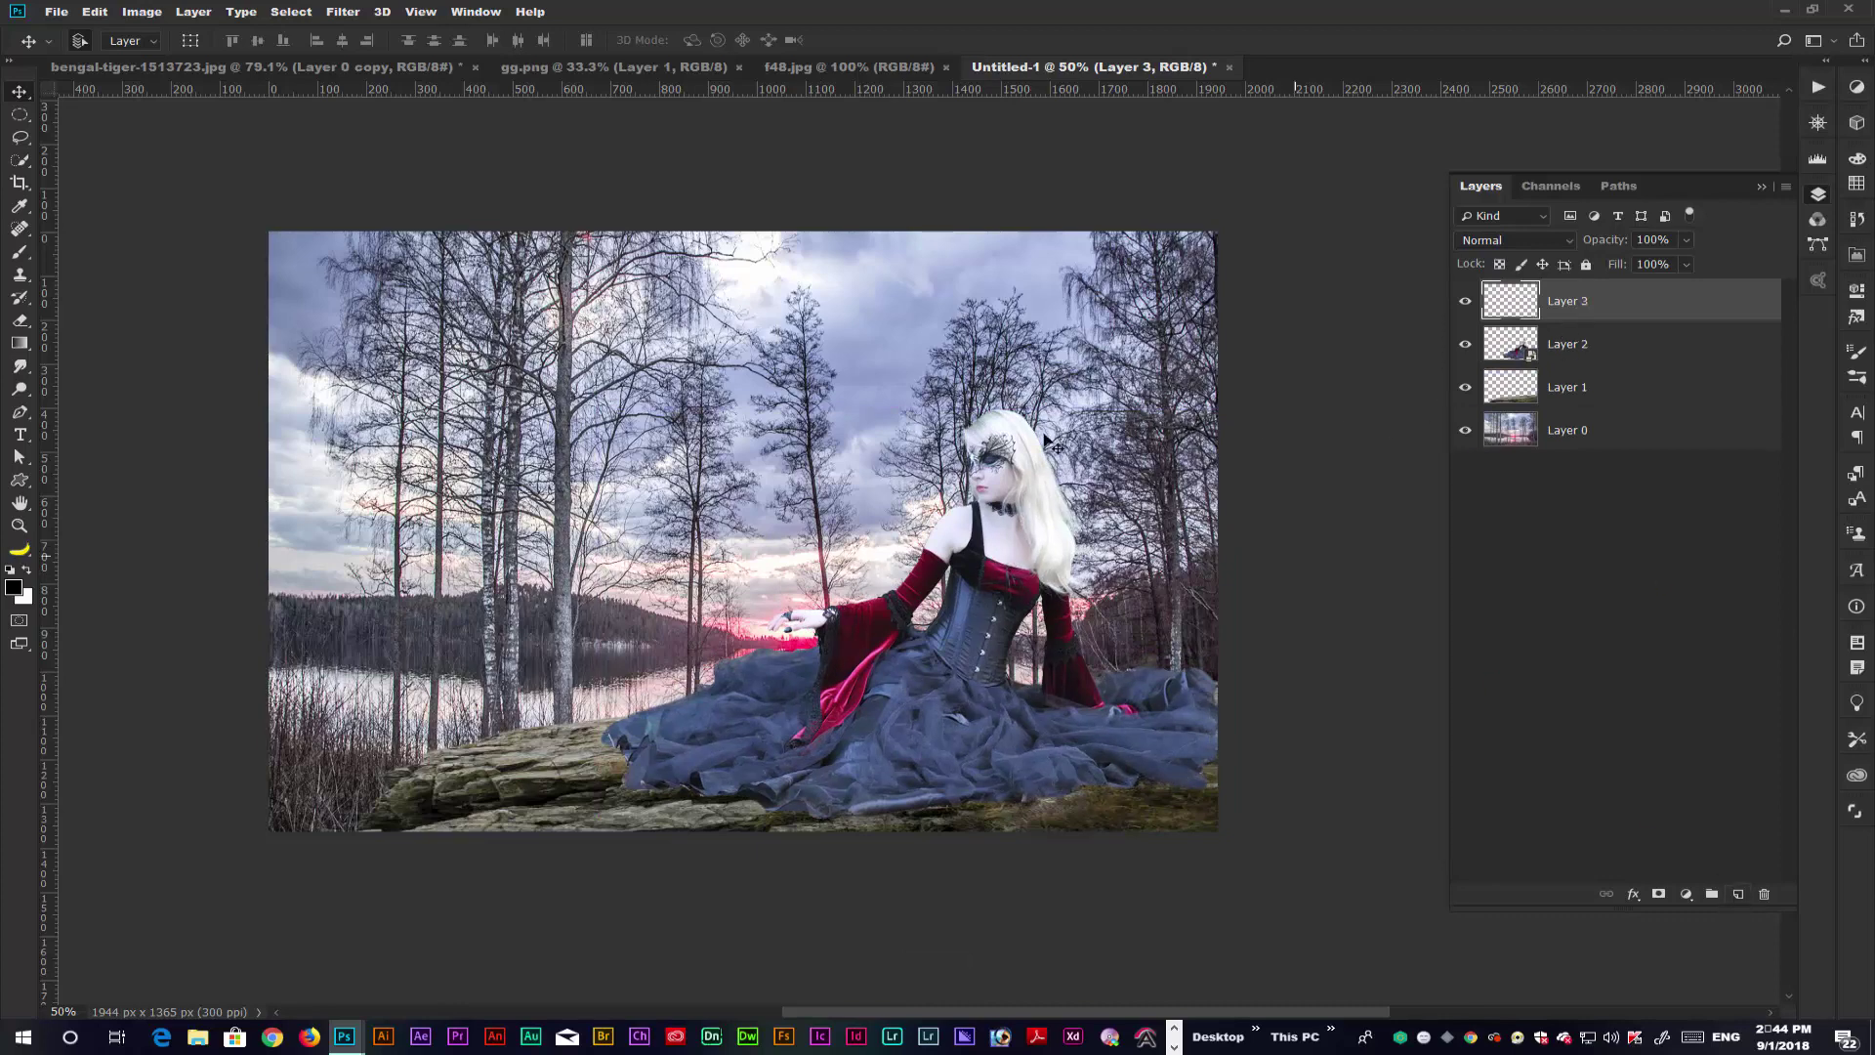
pyautogui.click(19, 366)
pyautogui.click(98, 402)
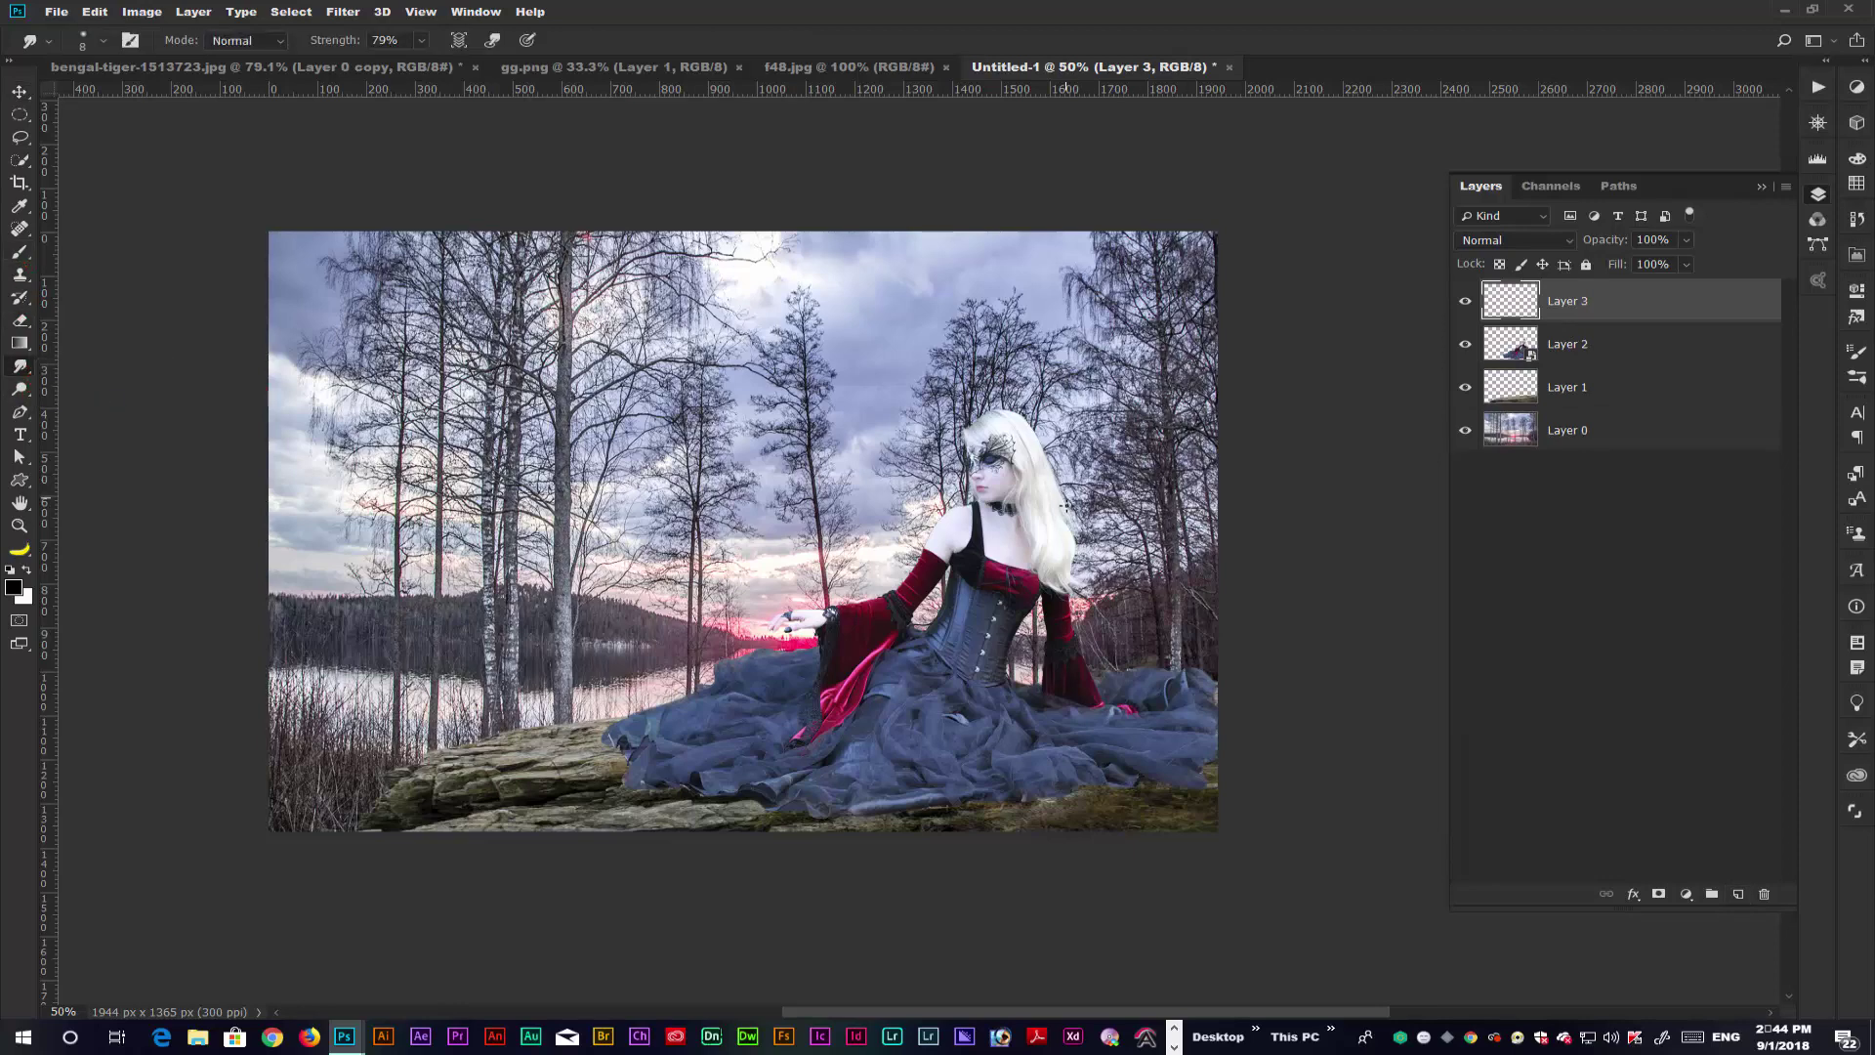
pyautogui.scroll(4, 1065, 505)
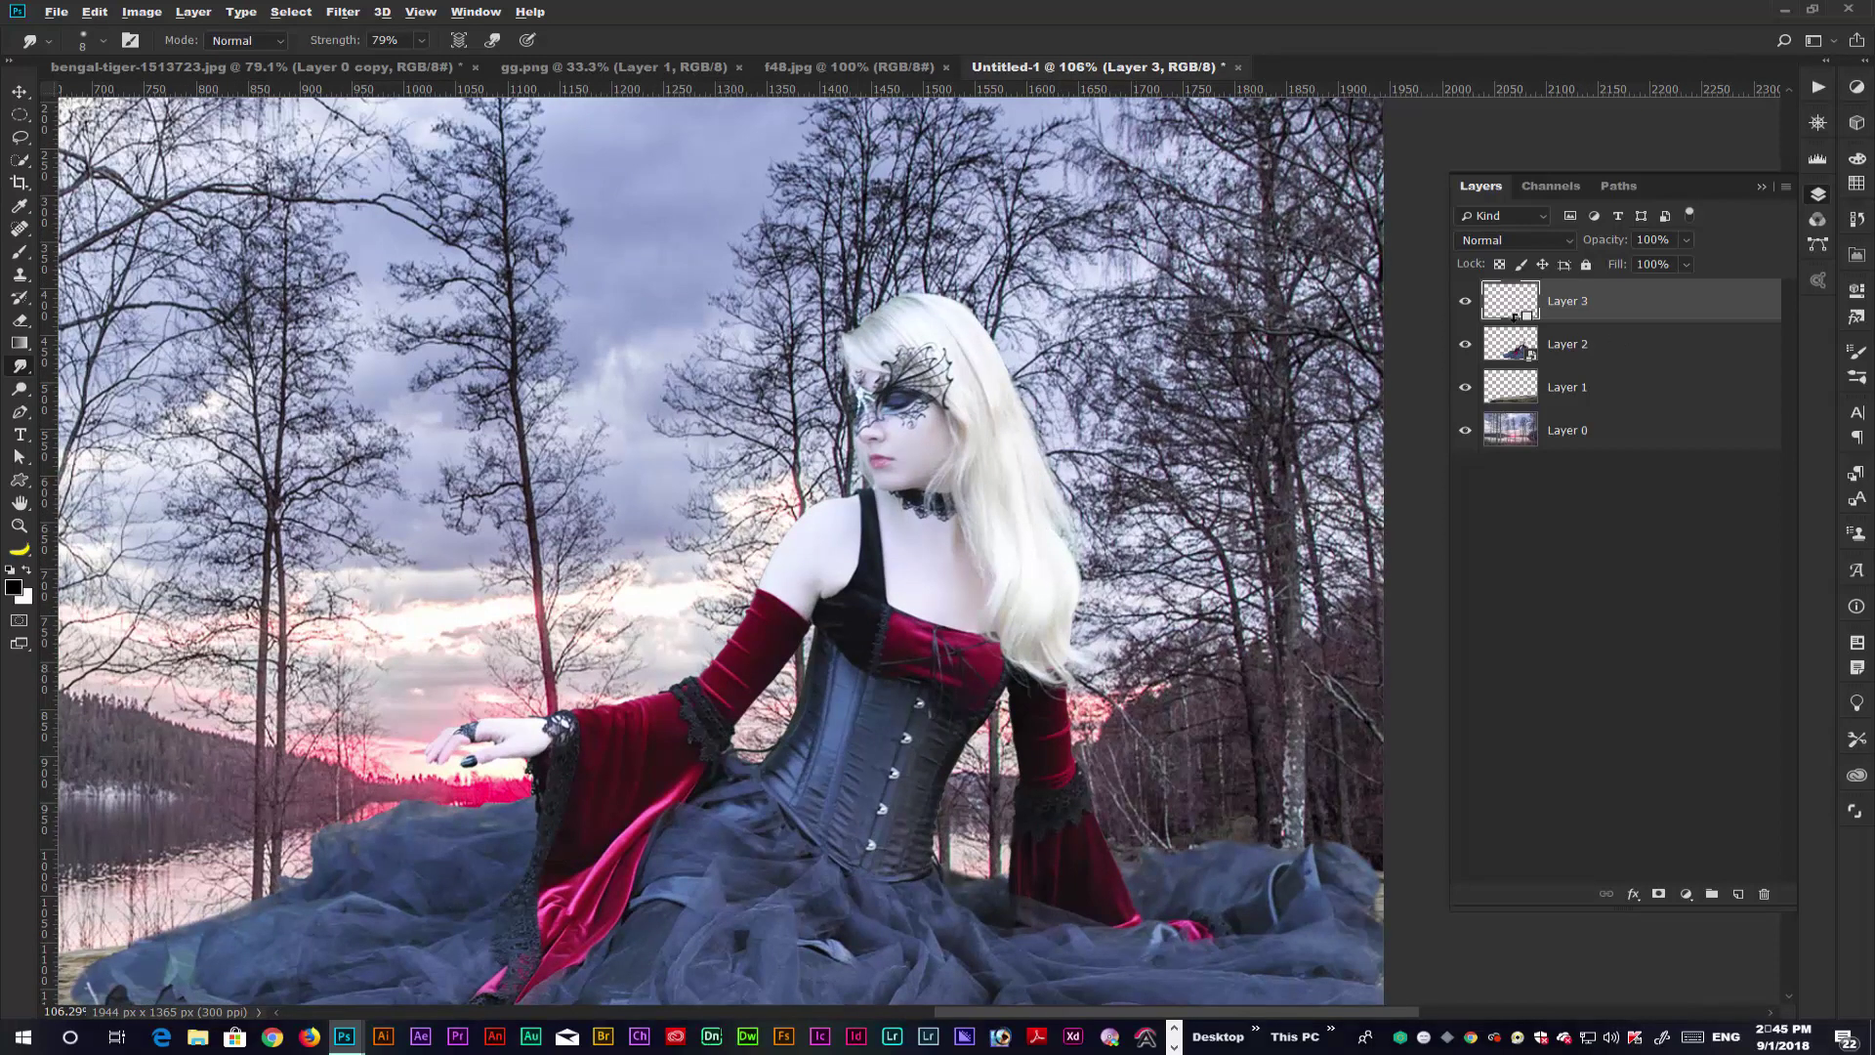
pyautogui.hotkey('ctrl', 'alt', 'g')
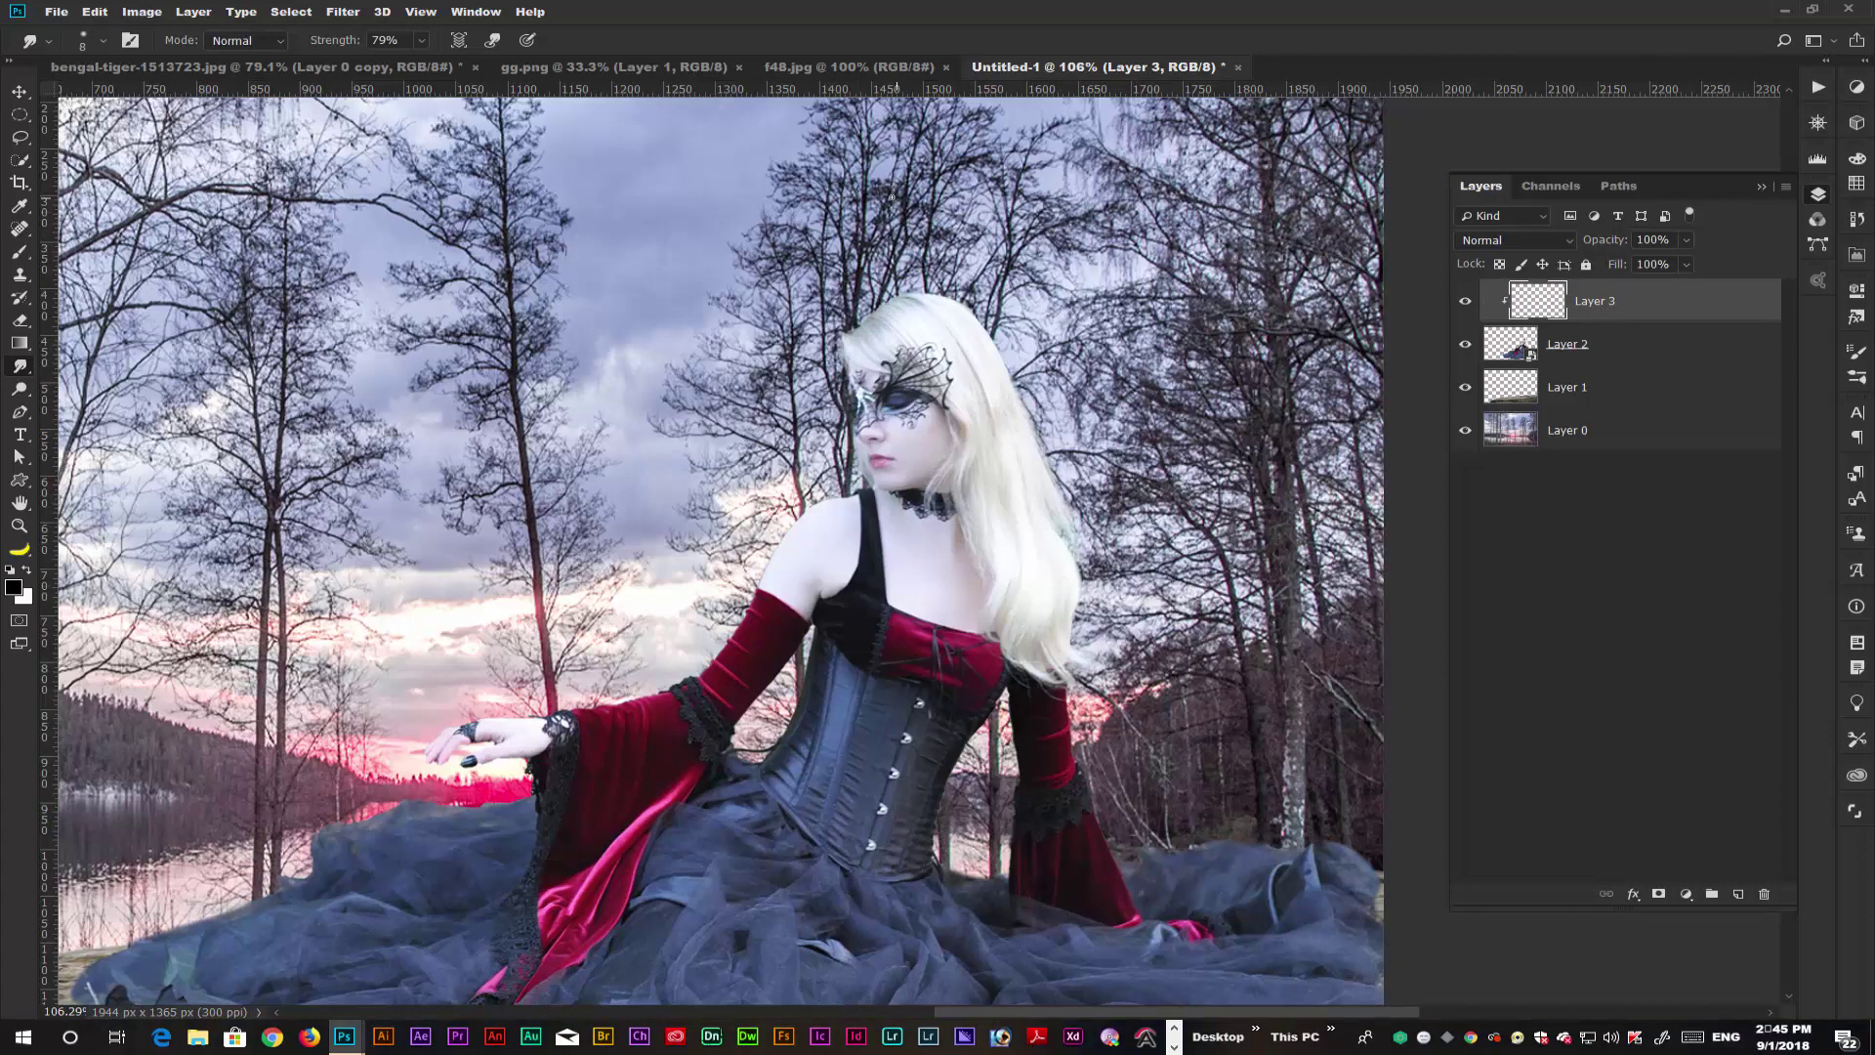
pyautogui.hotkey('ctrl', 'alt', 'z')
pyautogui.moveTo(1627, 302); pyautogui.dragTo(1766, 895)
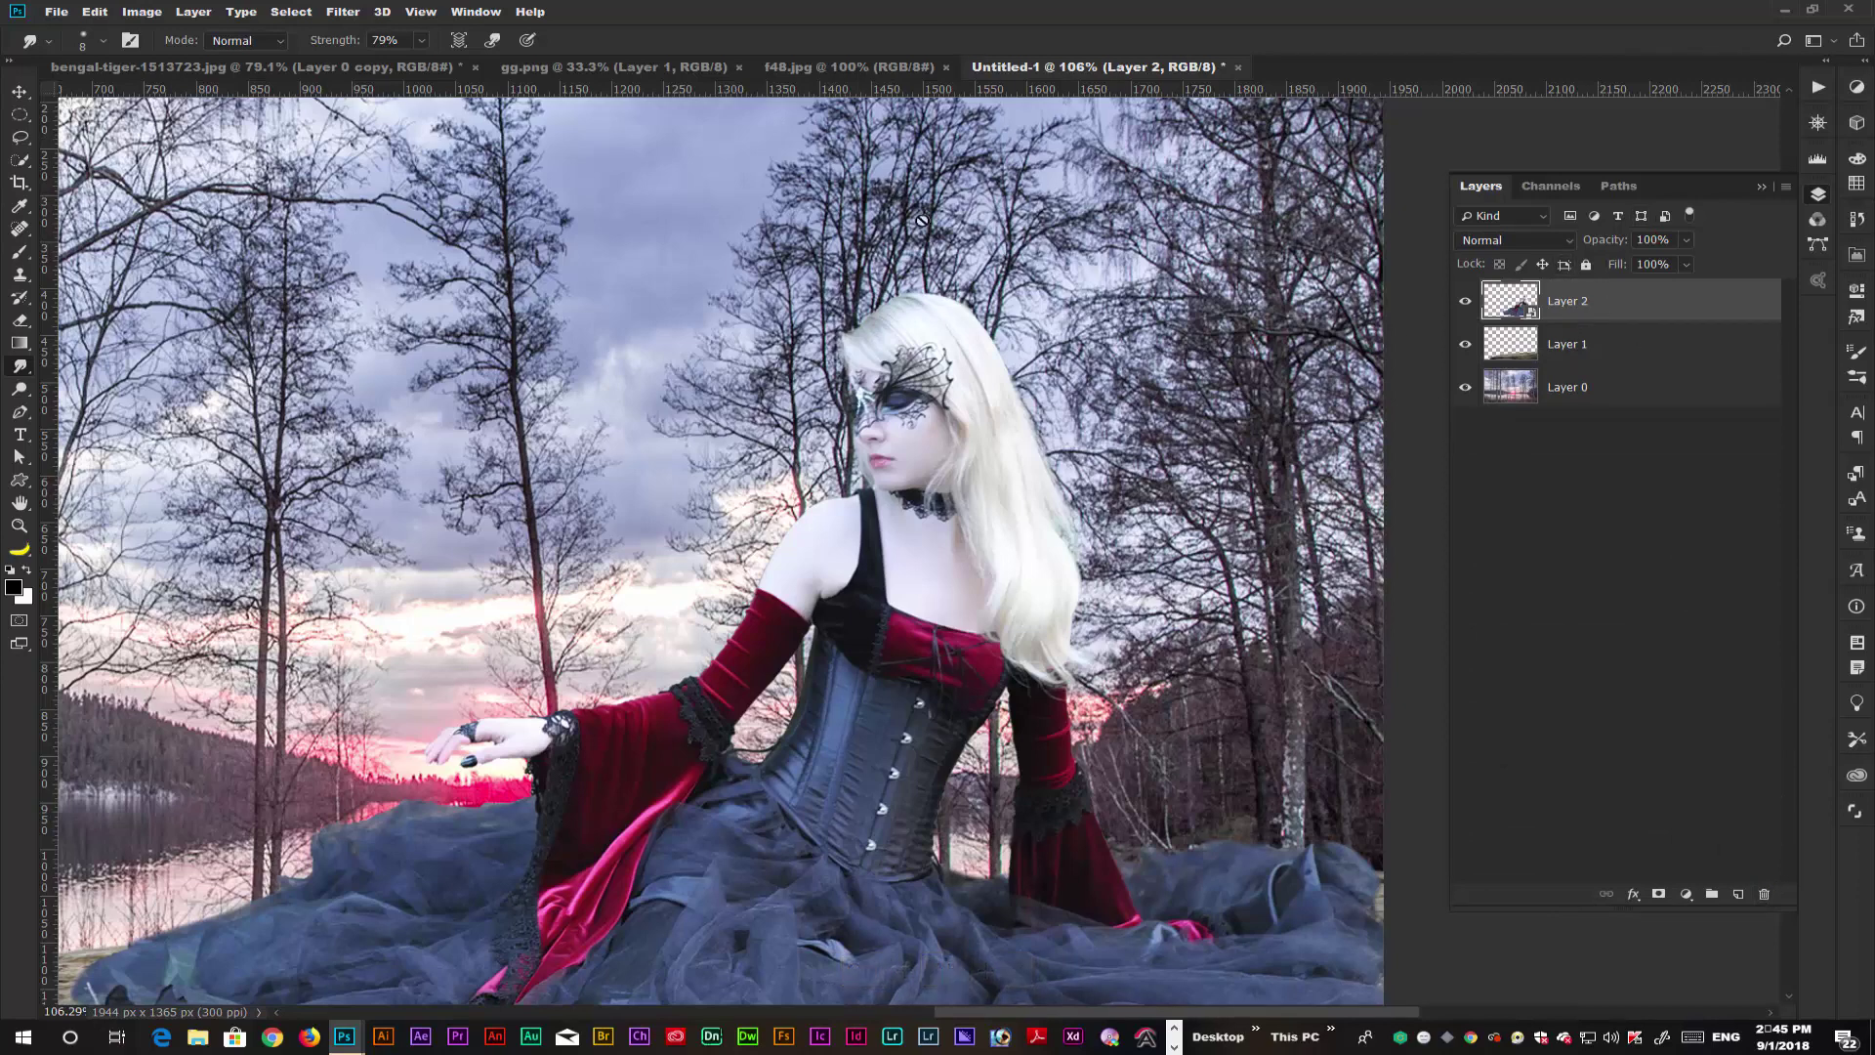
# - Rasterize the seated woman's smart object layer
pyautogui.moveTo(1146, 374); pyautogui.dragTo(1060, 257)
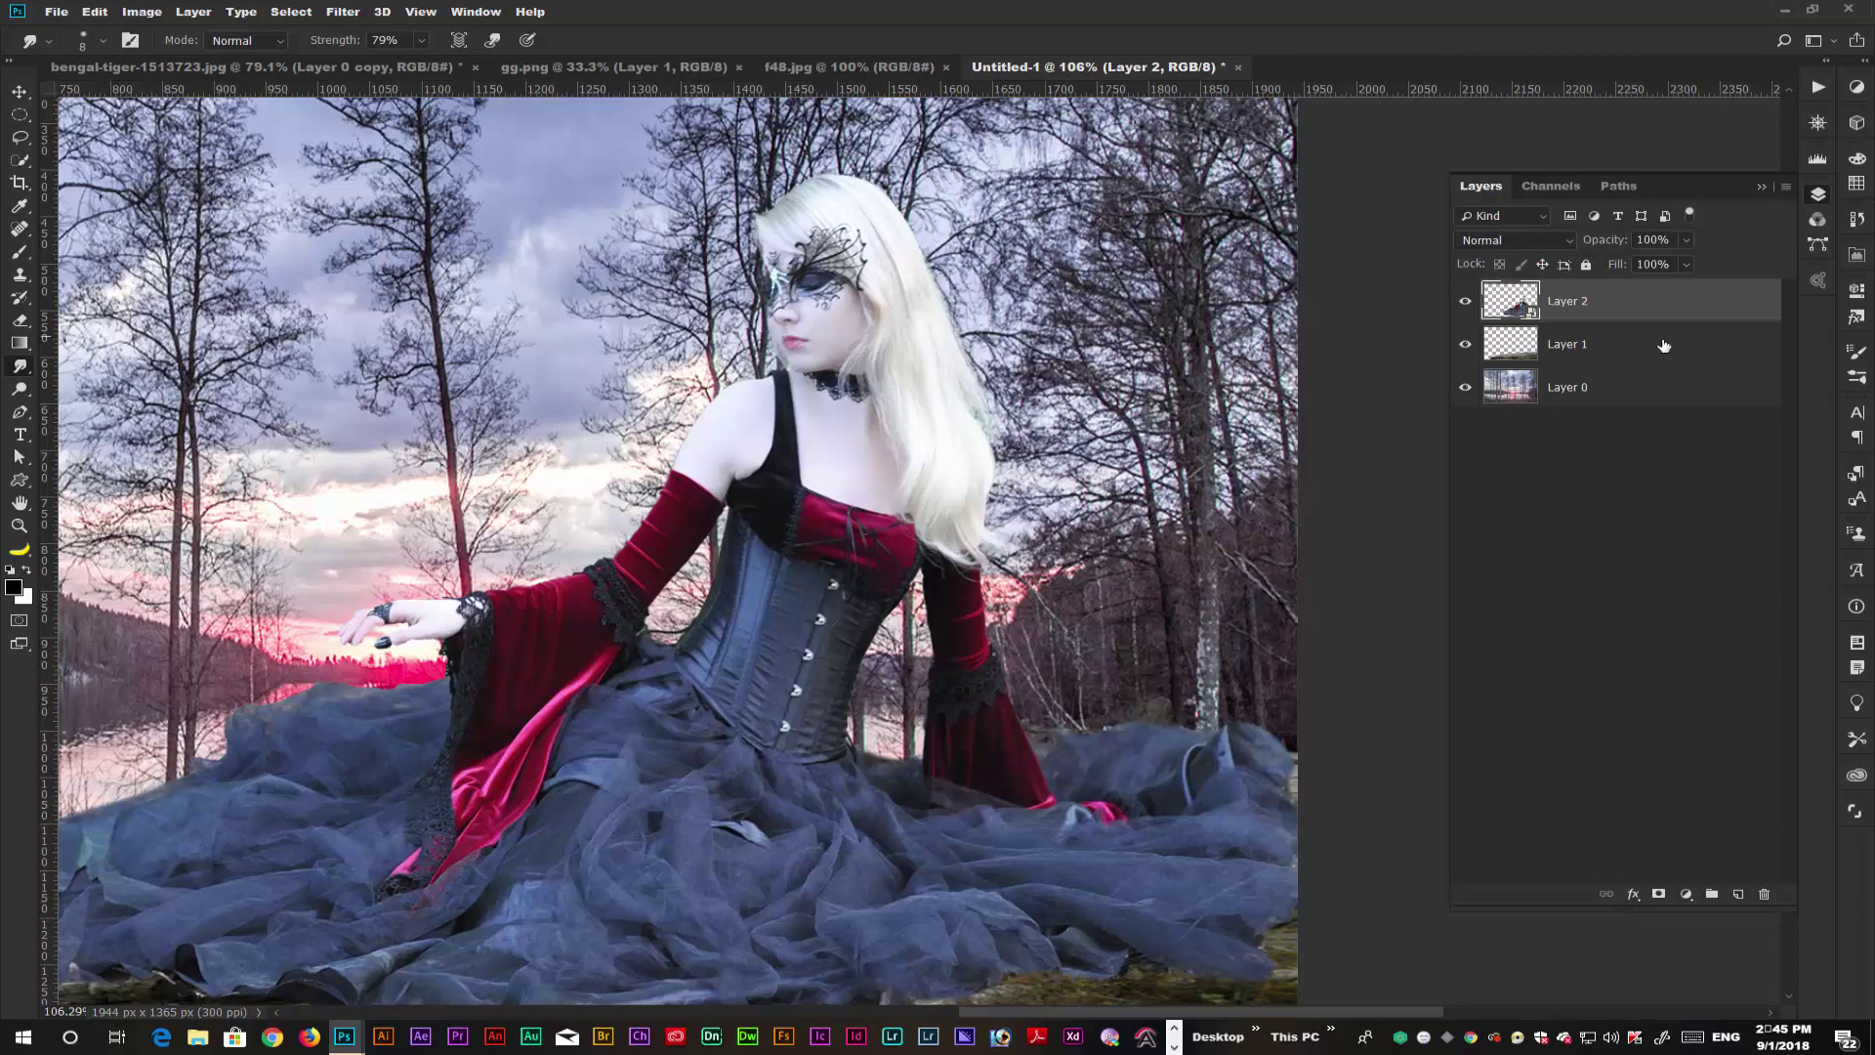
pyautogui.rightClick(1665, 305)
pyautogui.click(1675, 581)
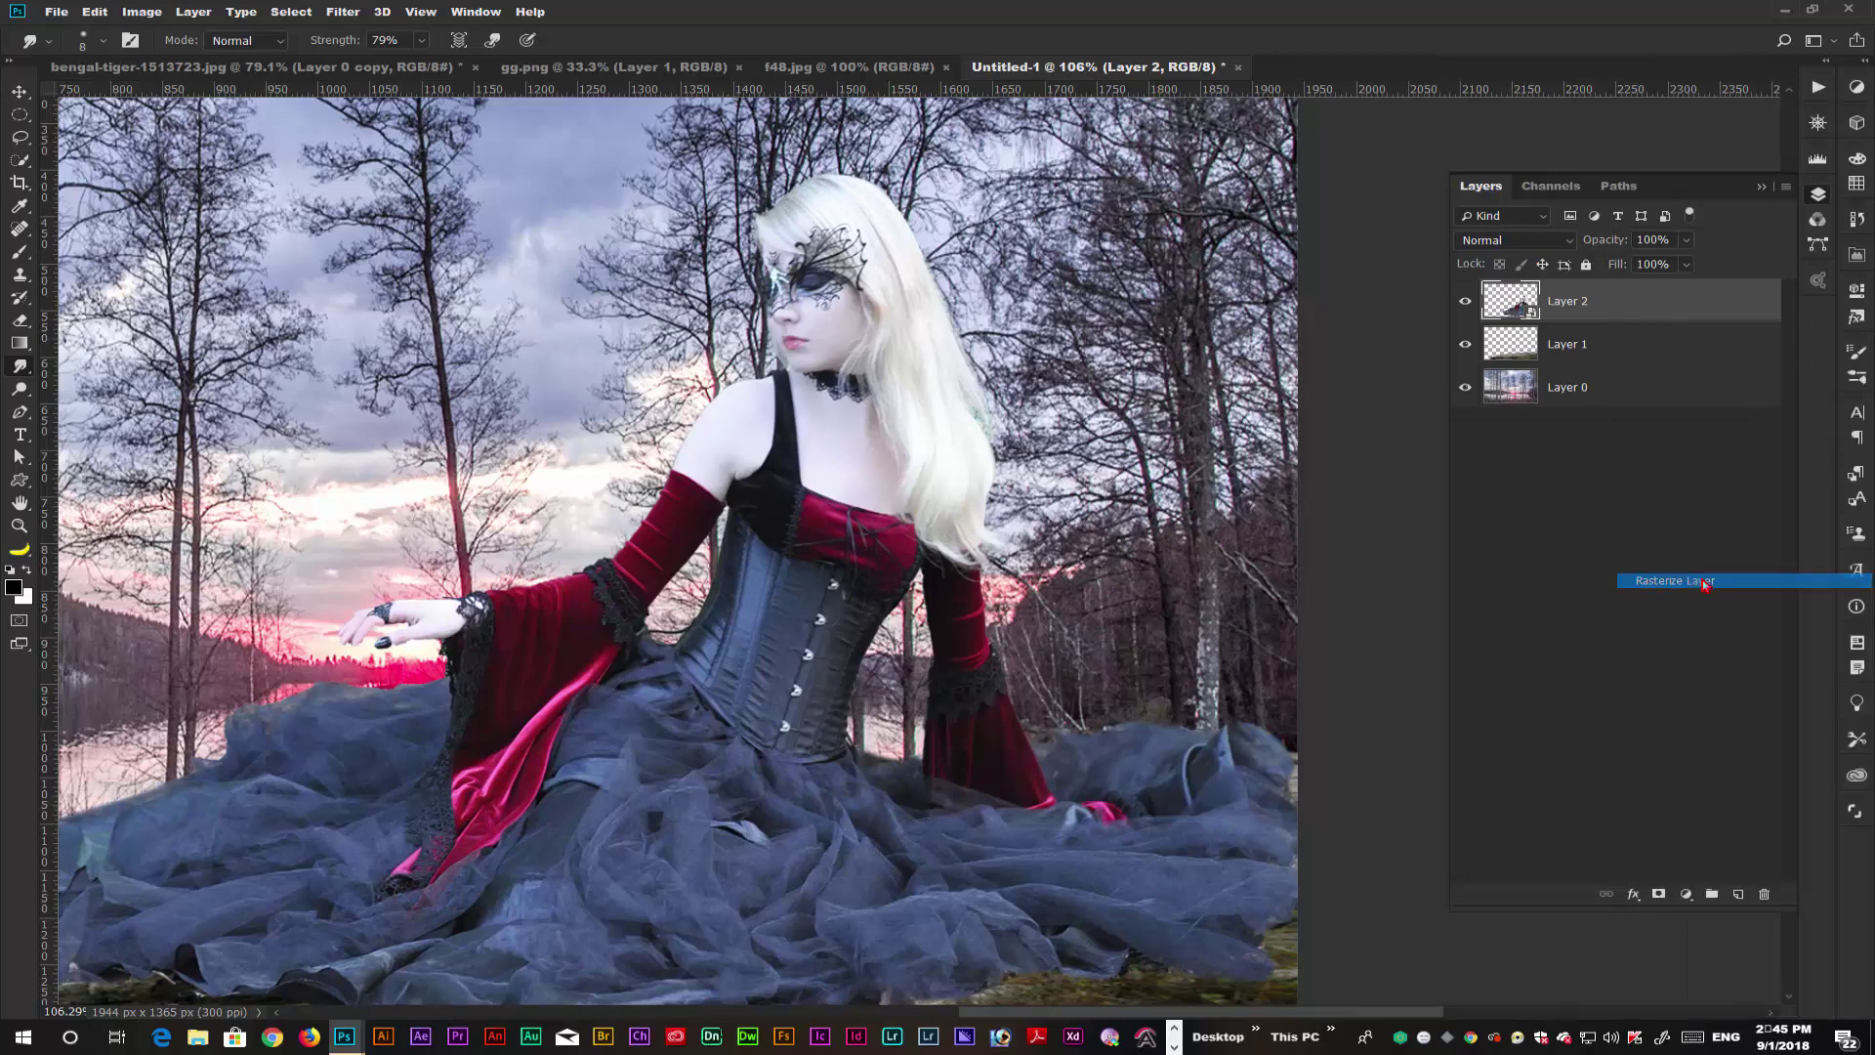
# - Smudge the outer edges and tips of the woman's hair into fine strands with the Smudge tool at 81% strength
pyautogui.rightClick(19, 371)
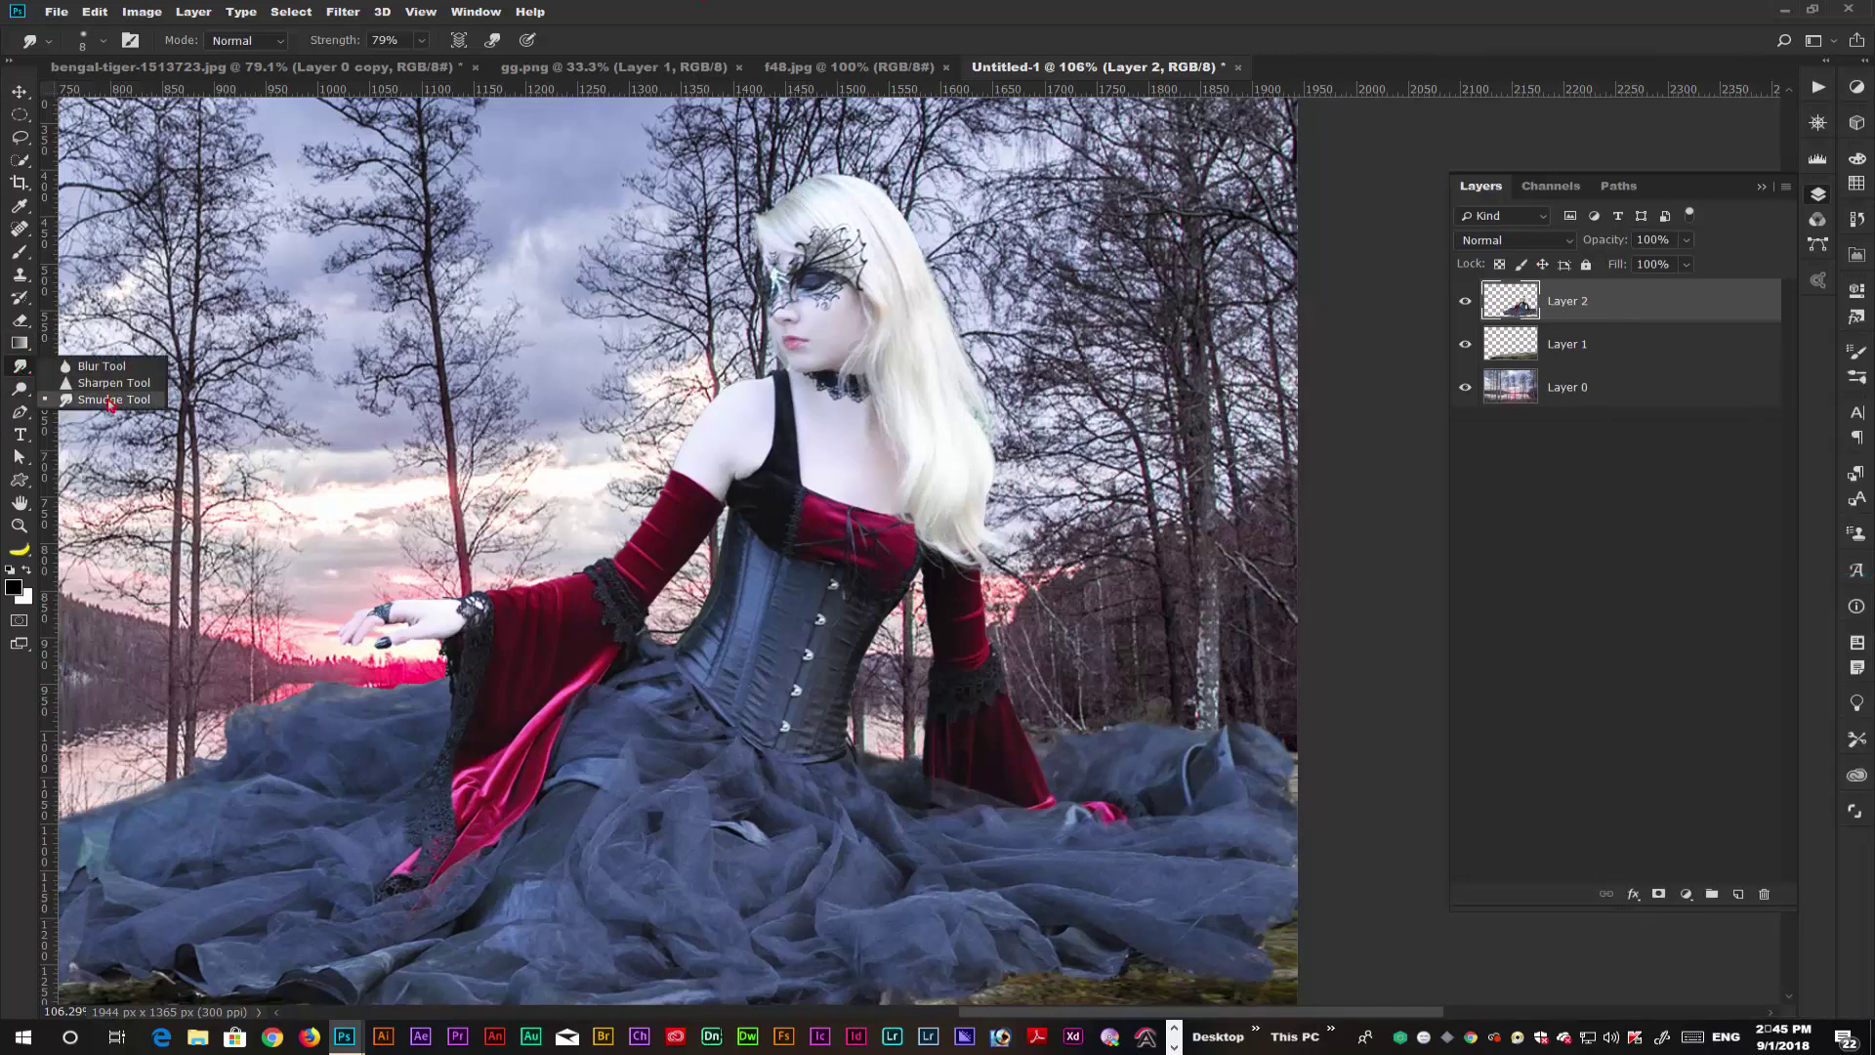
pyautogui.click(103, 407)
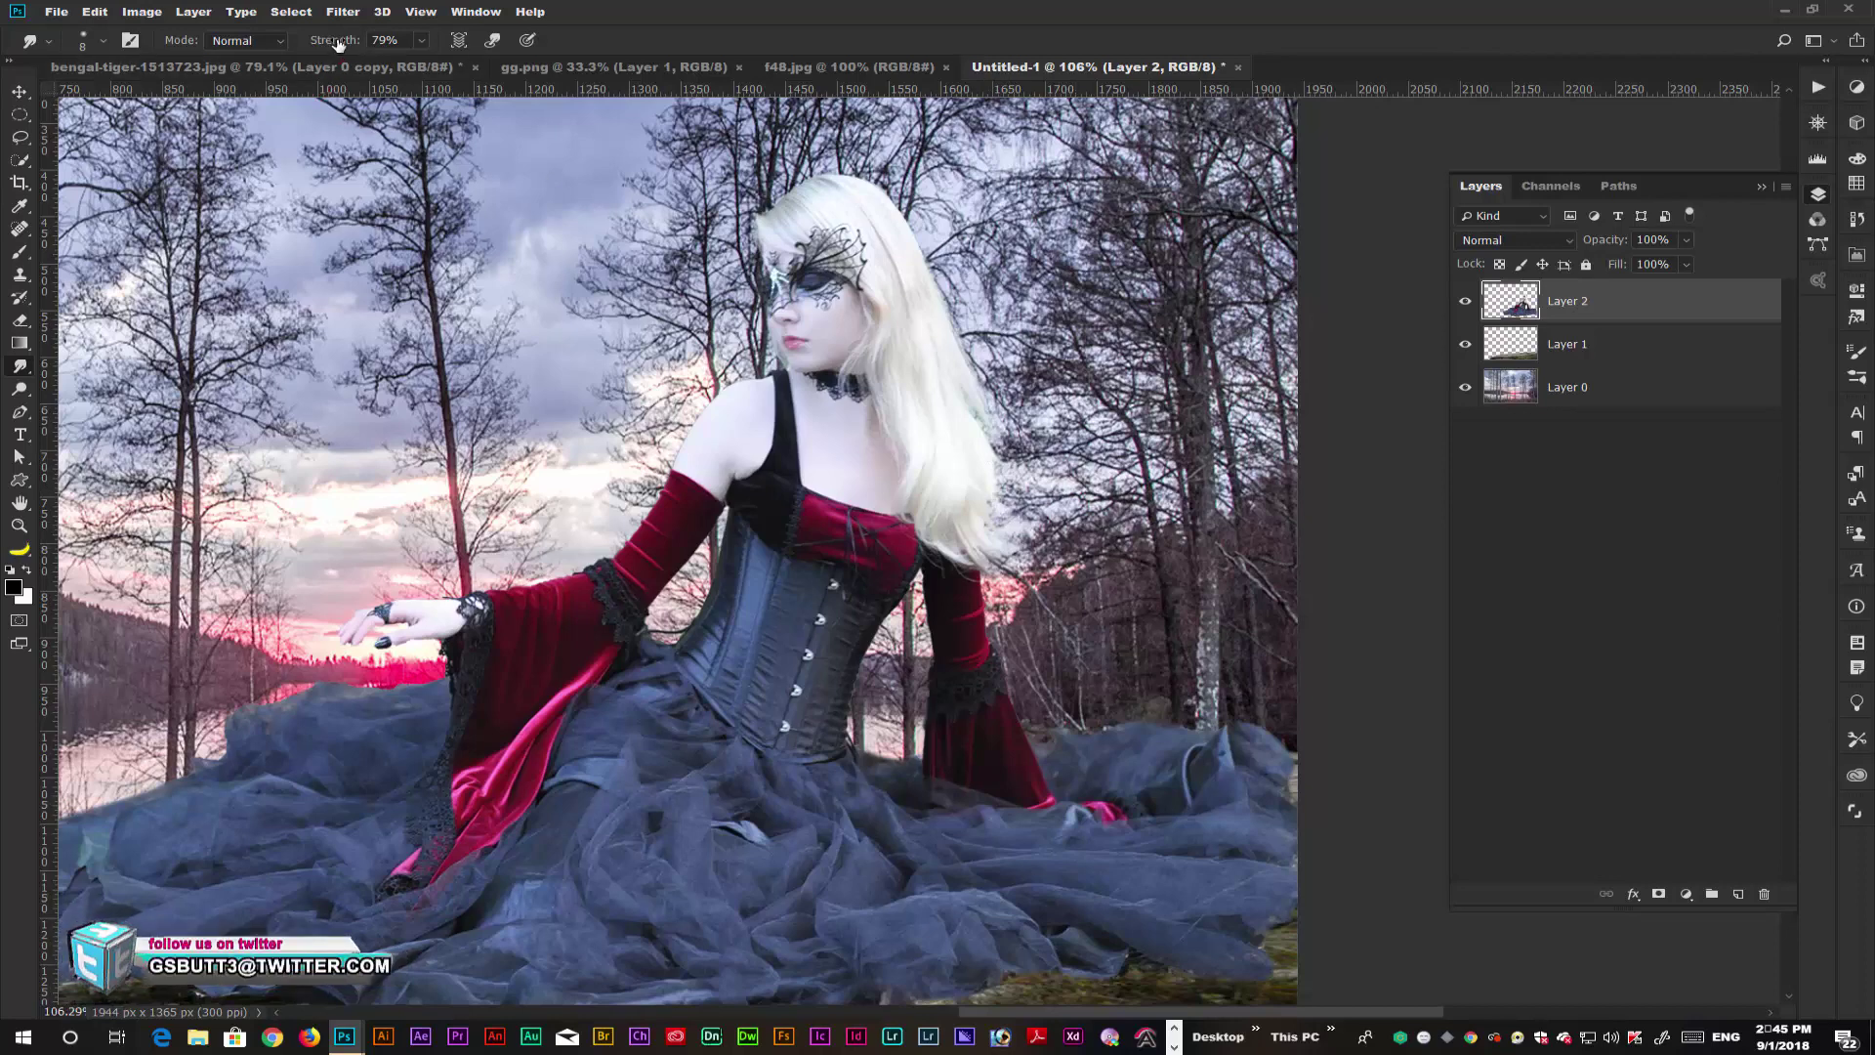
pyautogui.moveTo(337, 43); pyautogui.dragTo(326, 43)
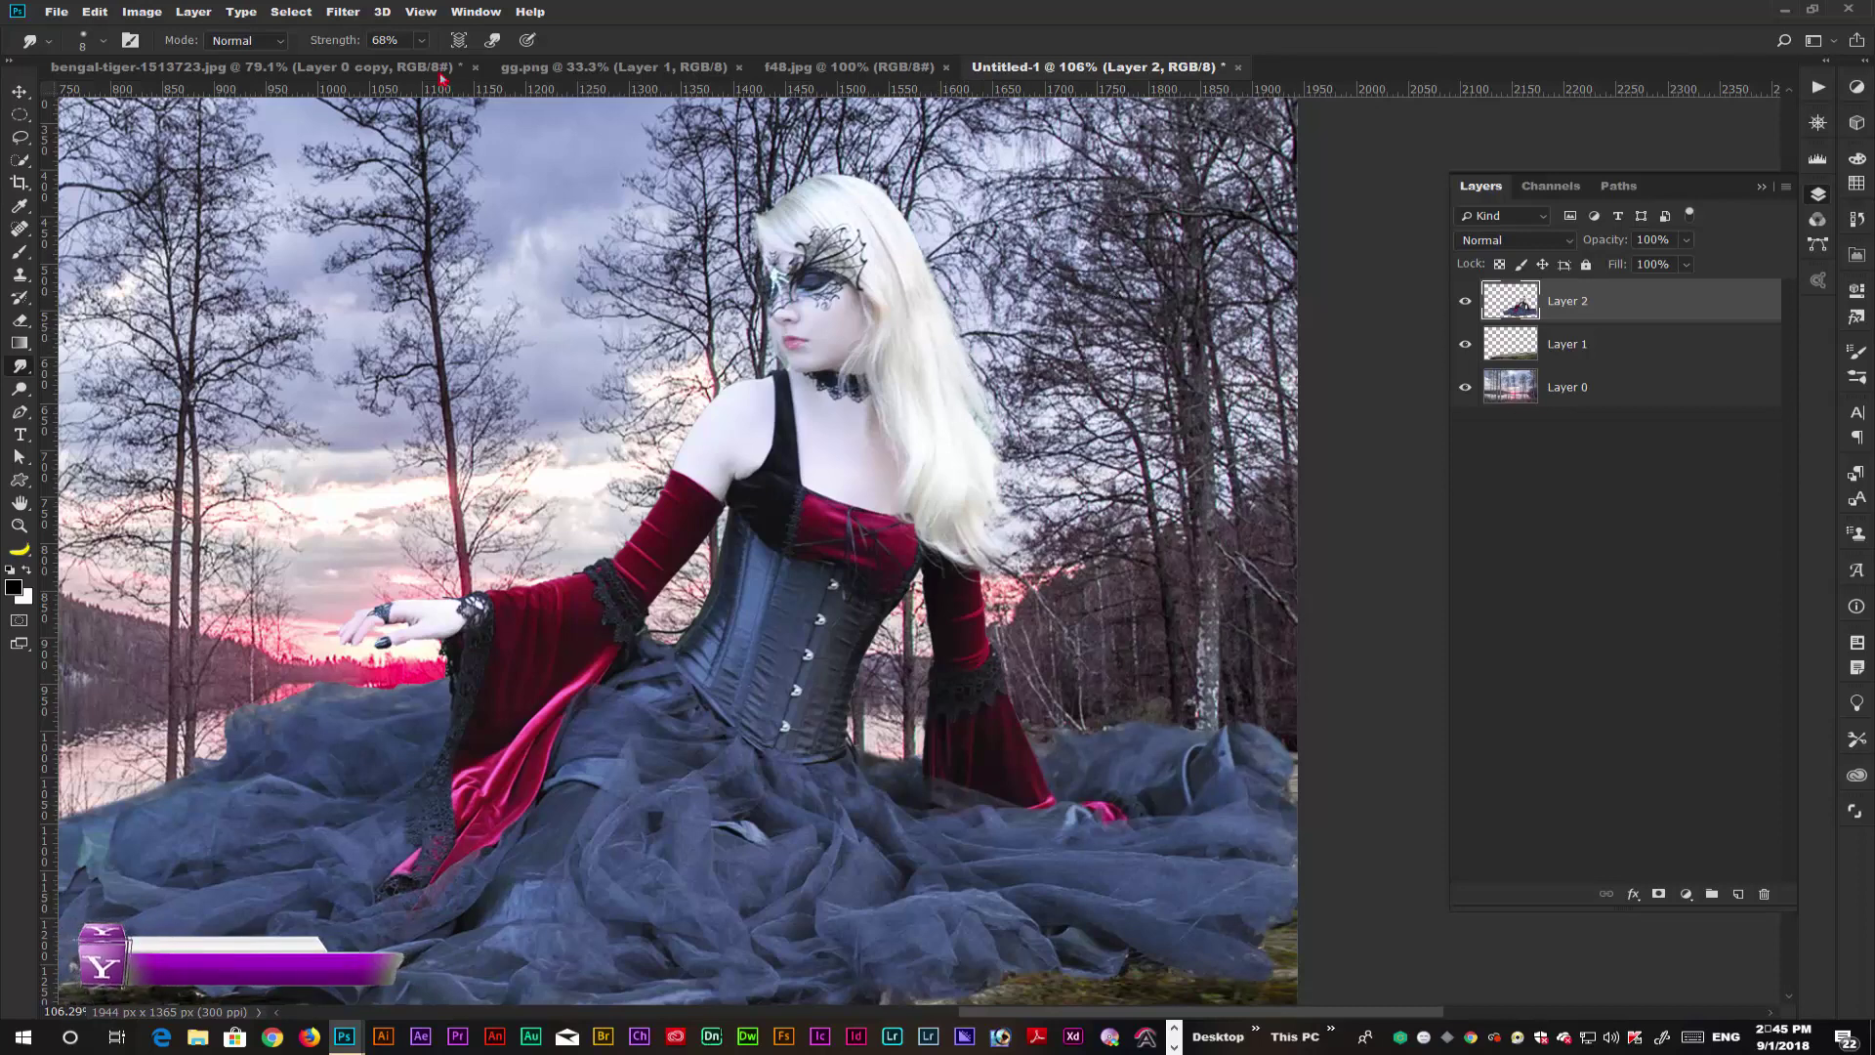
pyautogui.moveTo(338, 40); pyautogui.dragTo(351, 41)
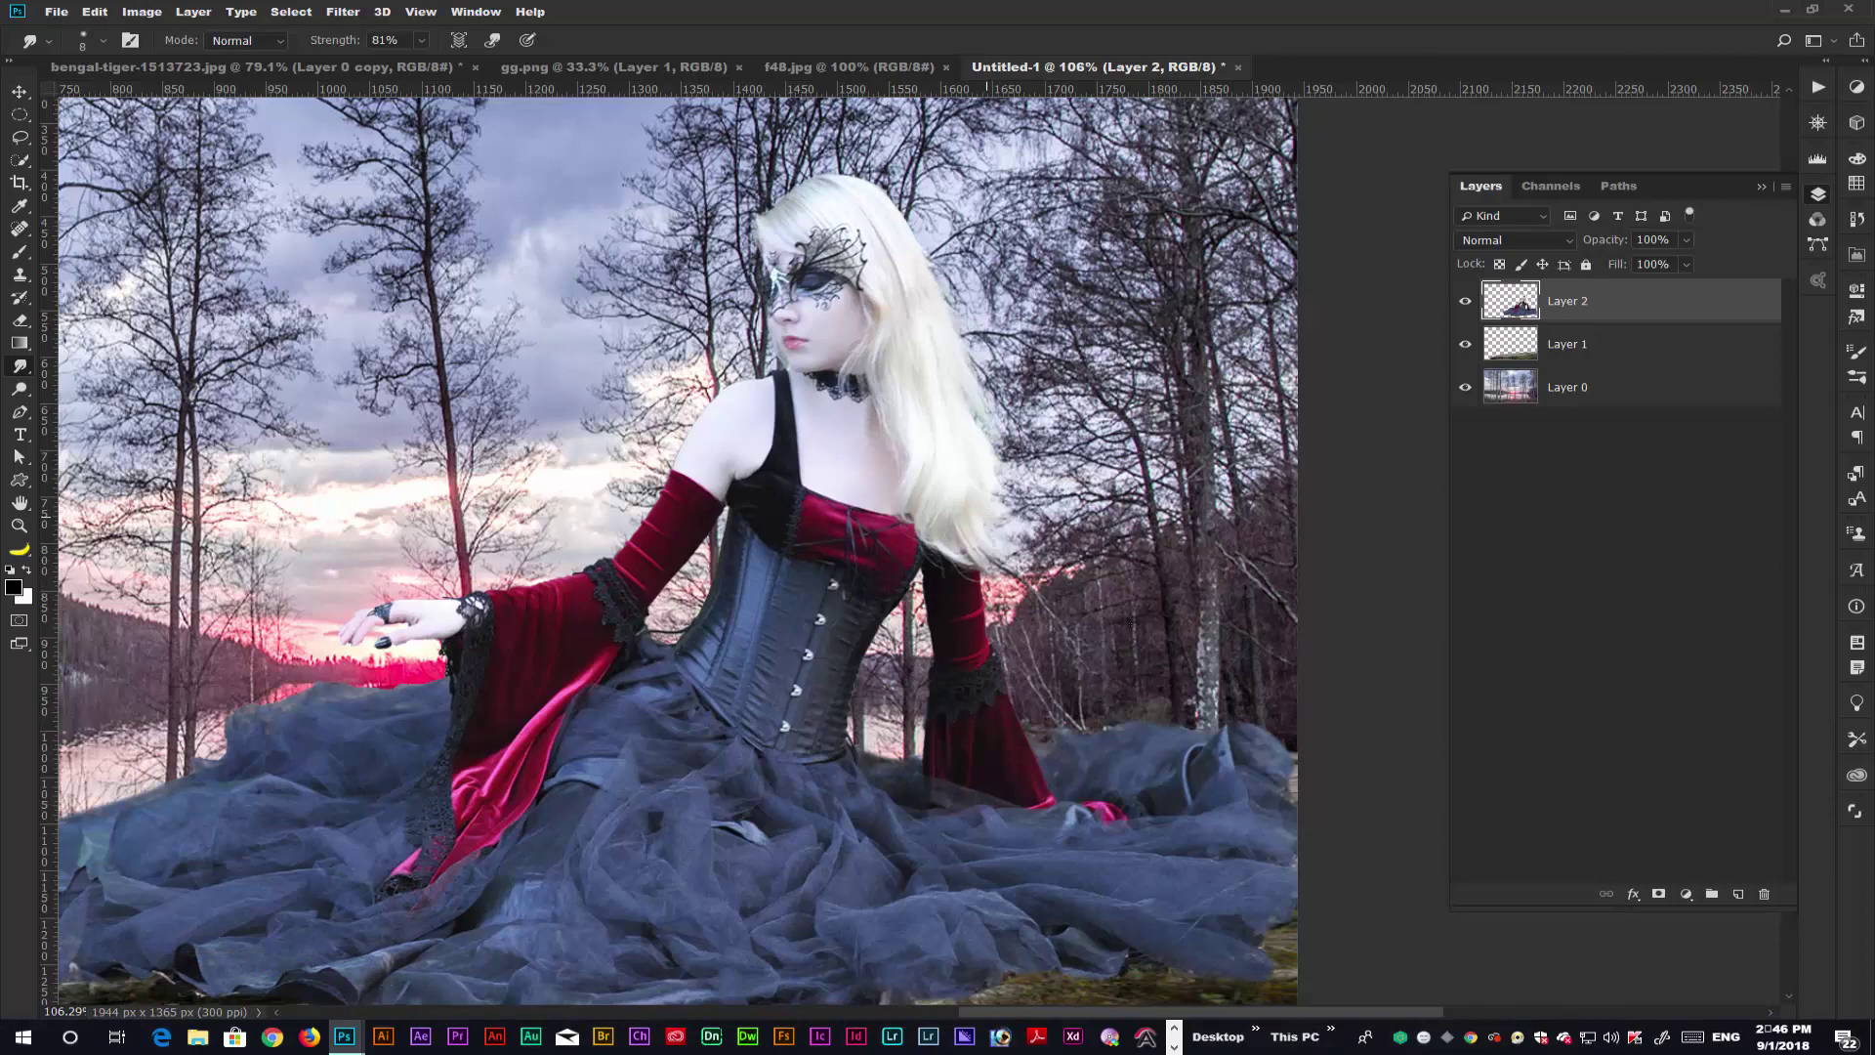
pyautogui.moveTo(984, 559)
pyautogui.mouseDown()
pyautogui.moveTo(963, 582)
pyautogui.moveTo(1021, 576)
pyautogui.mouseUp()
pyautogui.moveTo(774, 366); pyautogui.dragTo(770, 354)
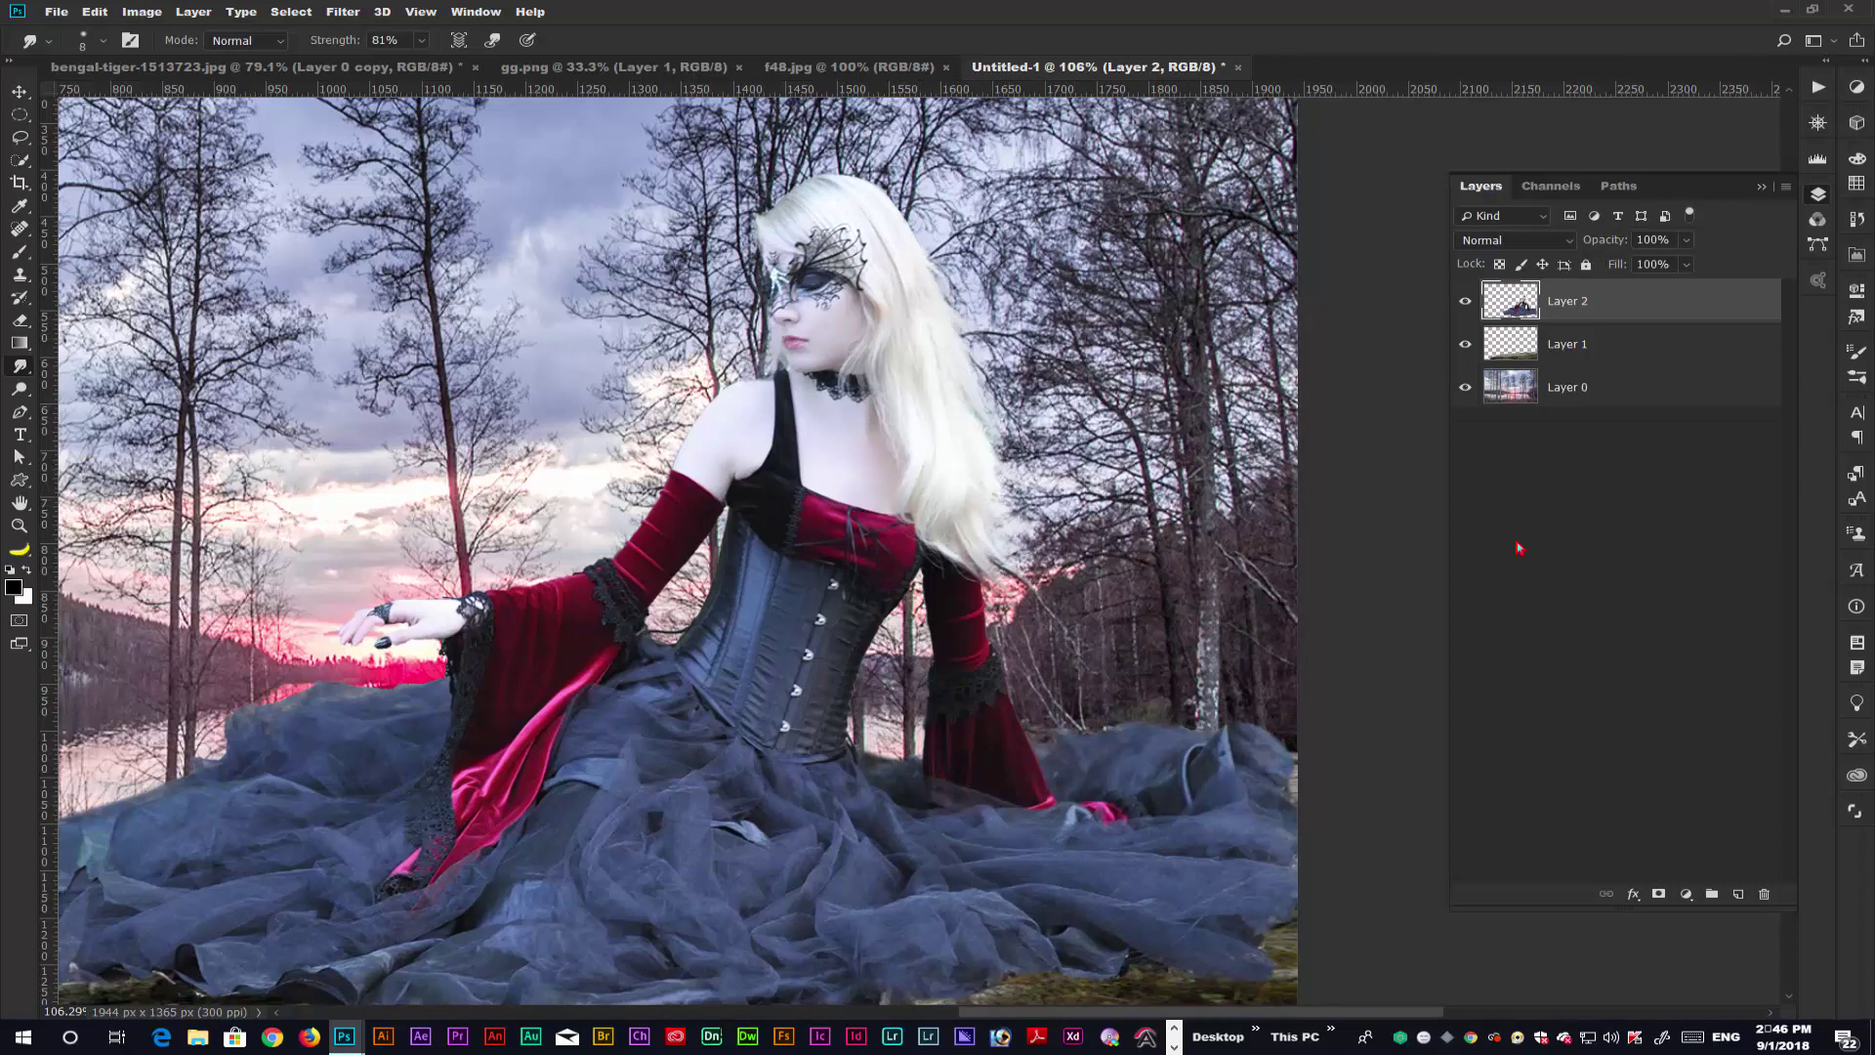
# - In the Camera Raw Filter, set the woman's Exposure +0.20, Contrast +18, Highlights -19, Shadows -35, Blacks -41, Clarity +20 and Dehaze +11
pyautogui.hotkey('ctrl', '0')
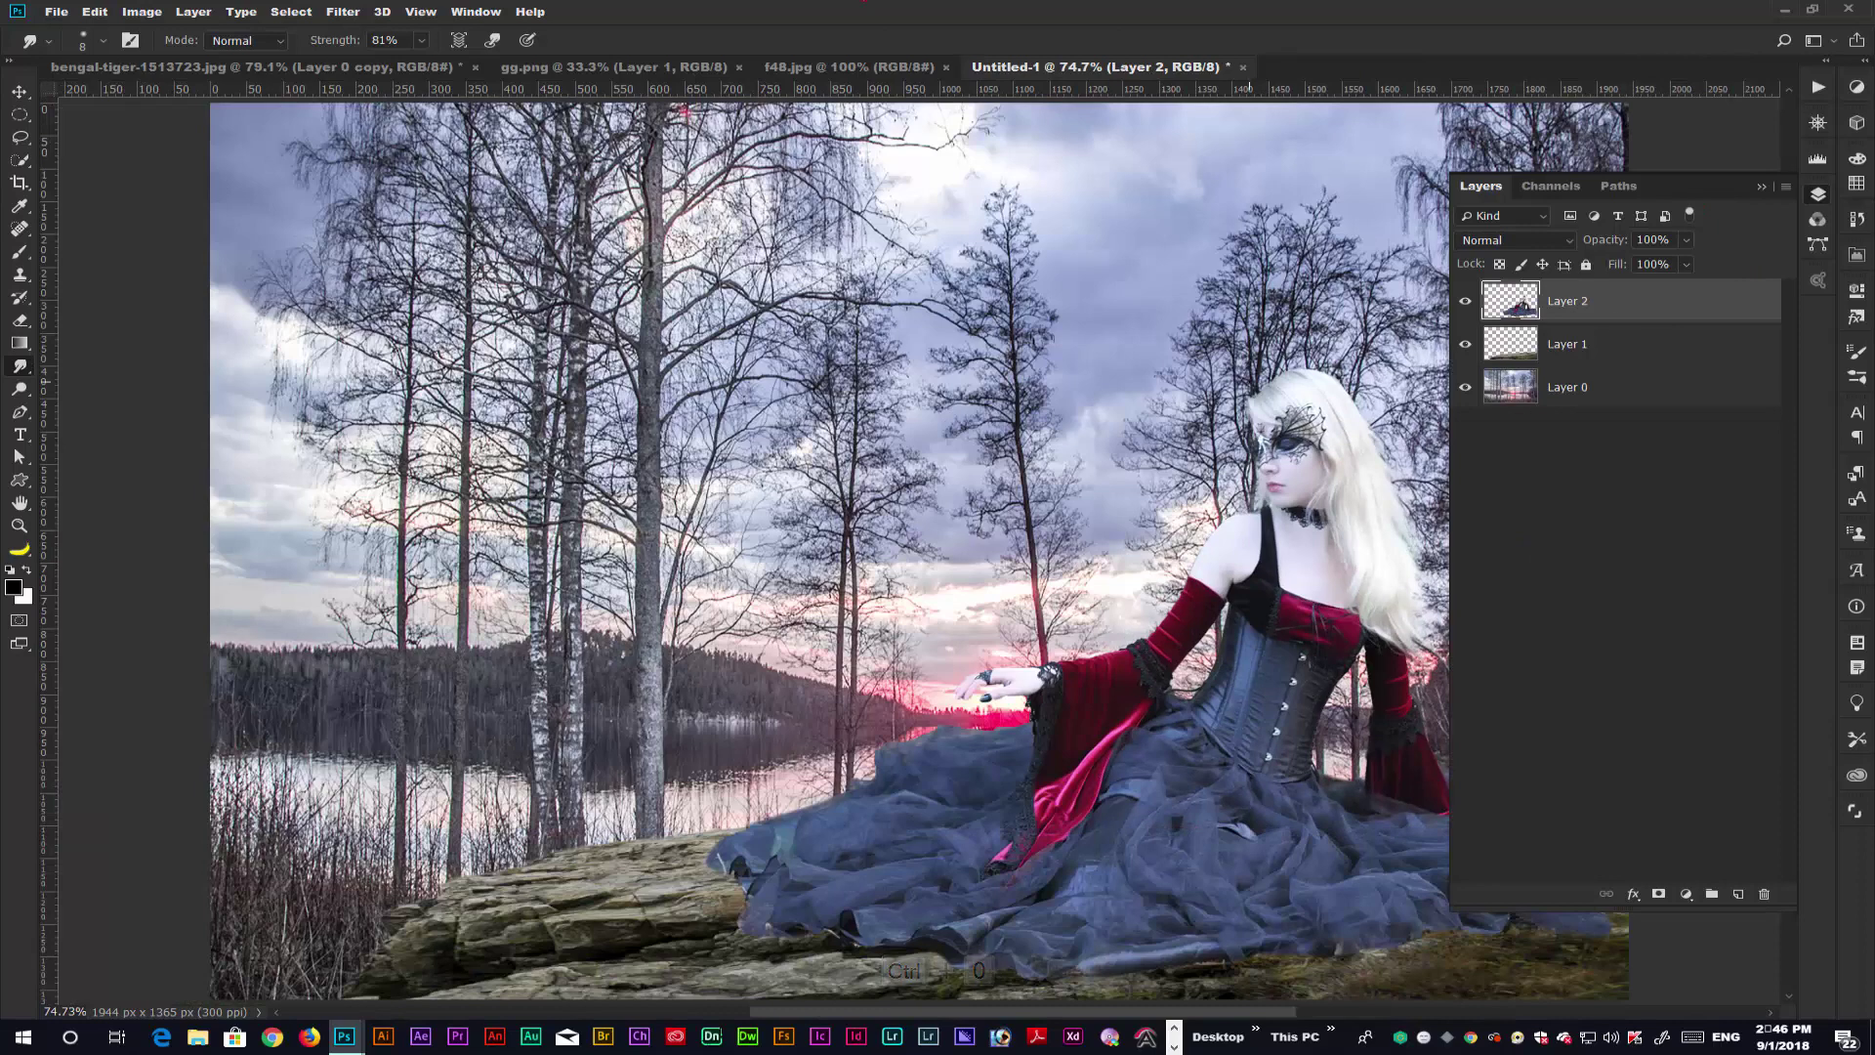
pyautogui.hotkey('ctrl', '-')
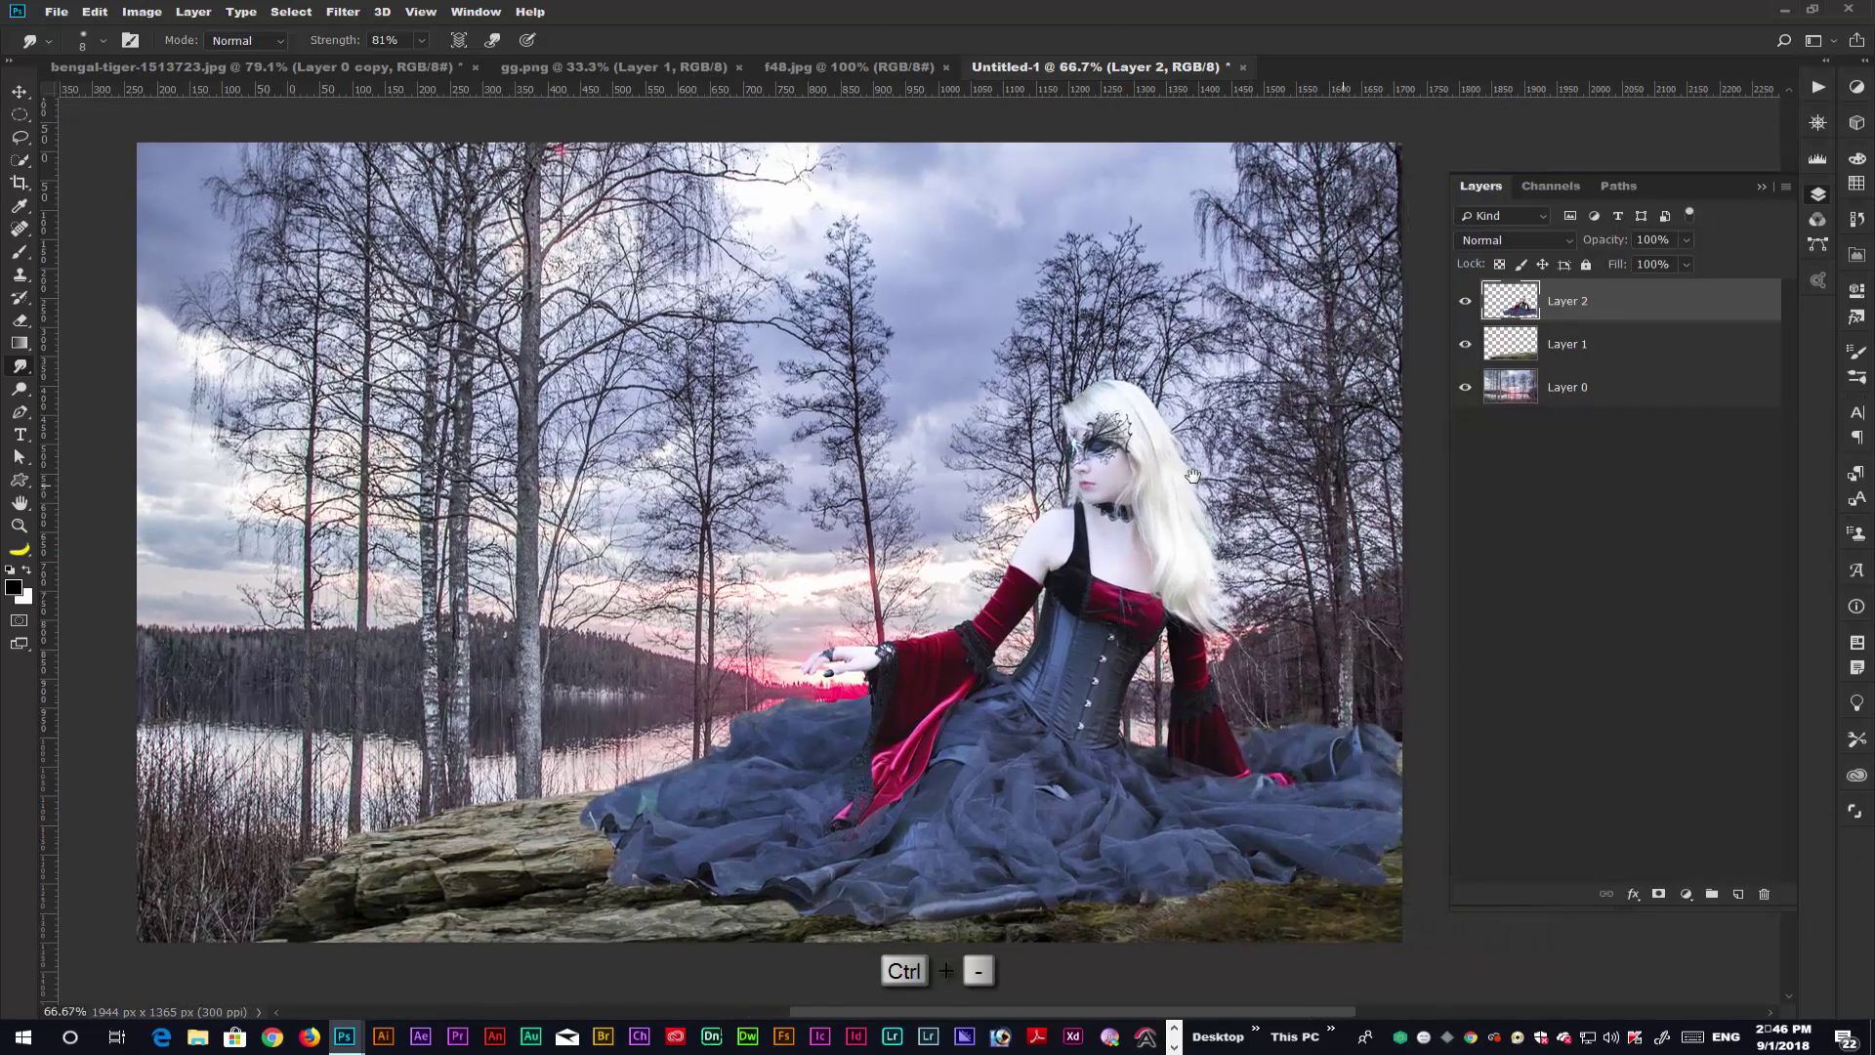
pyautogui.click(343, 12)
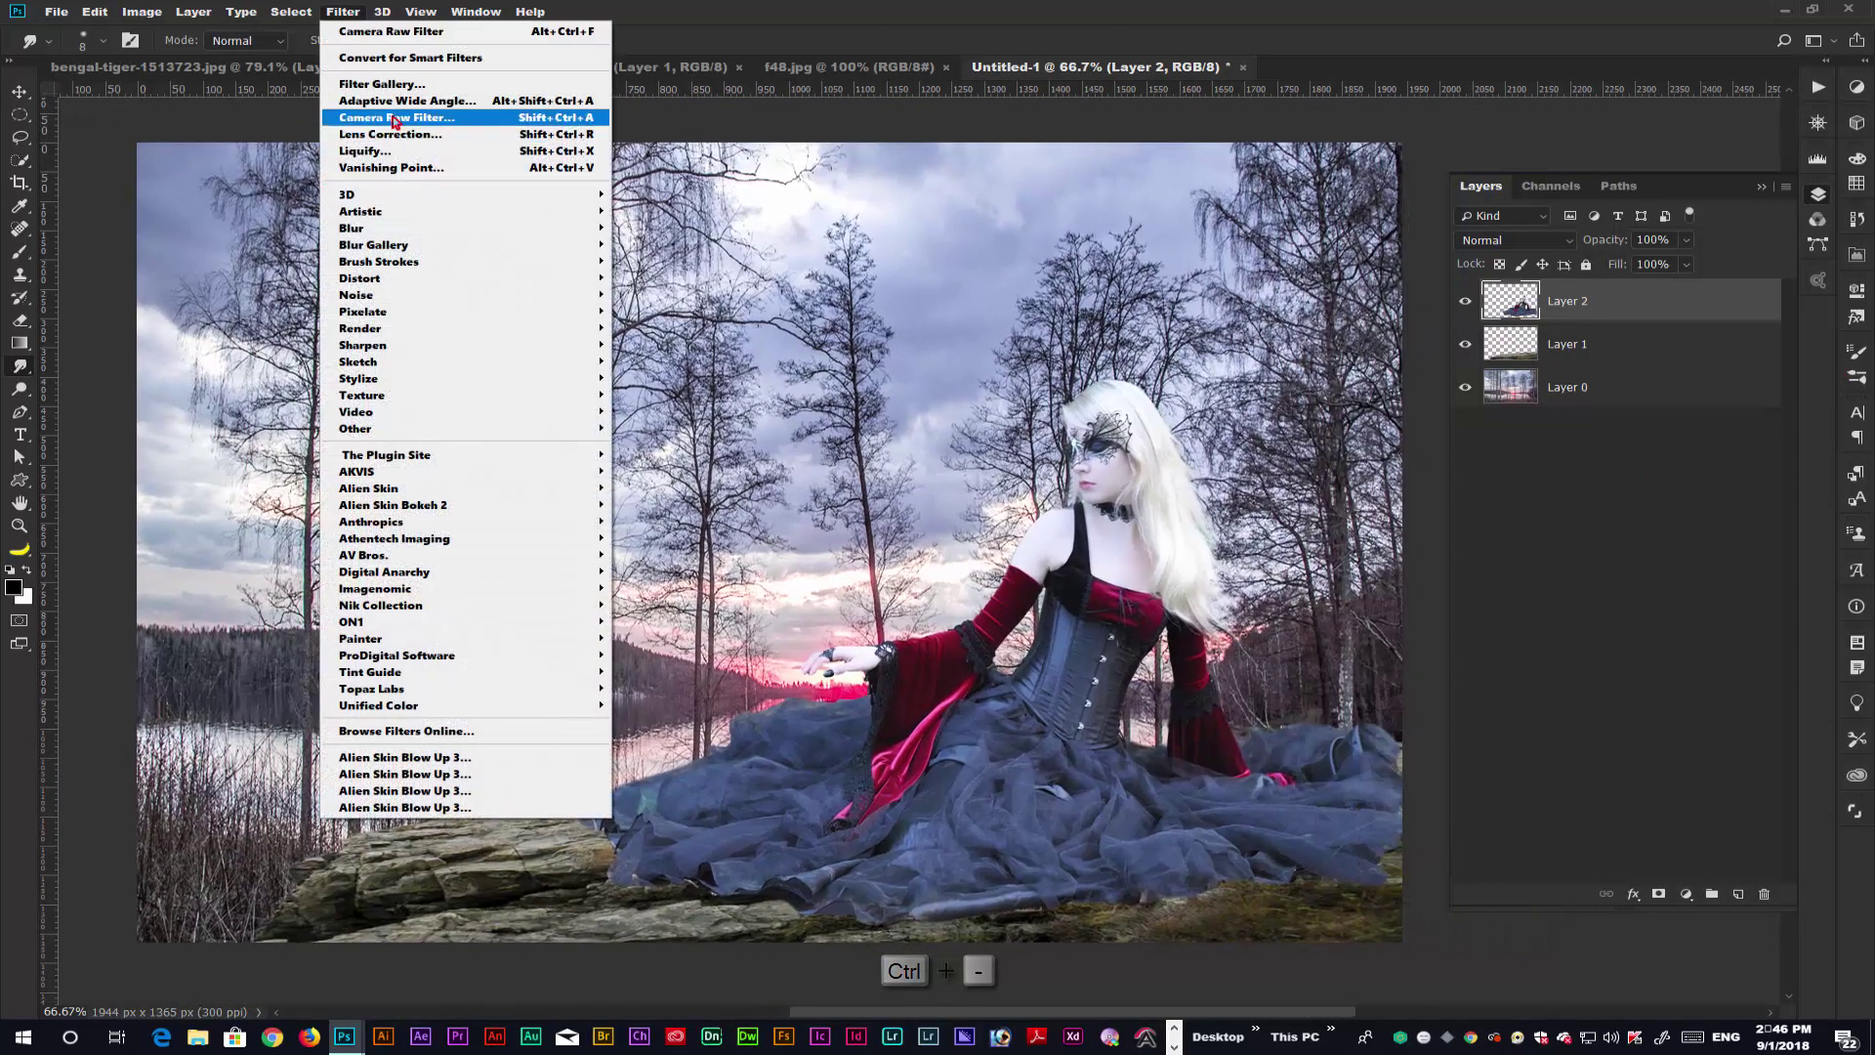
pyautogui.click(390, 121)
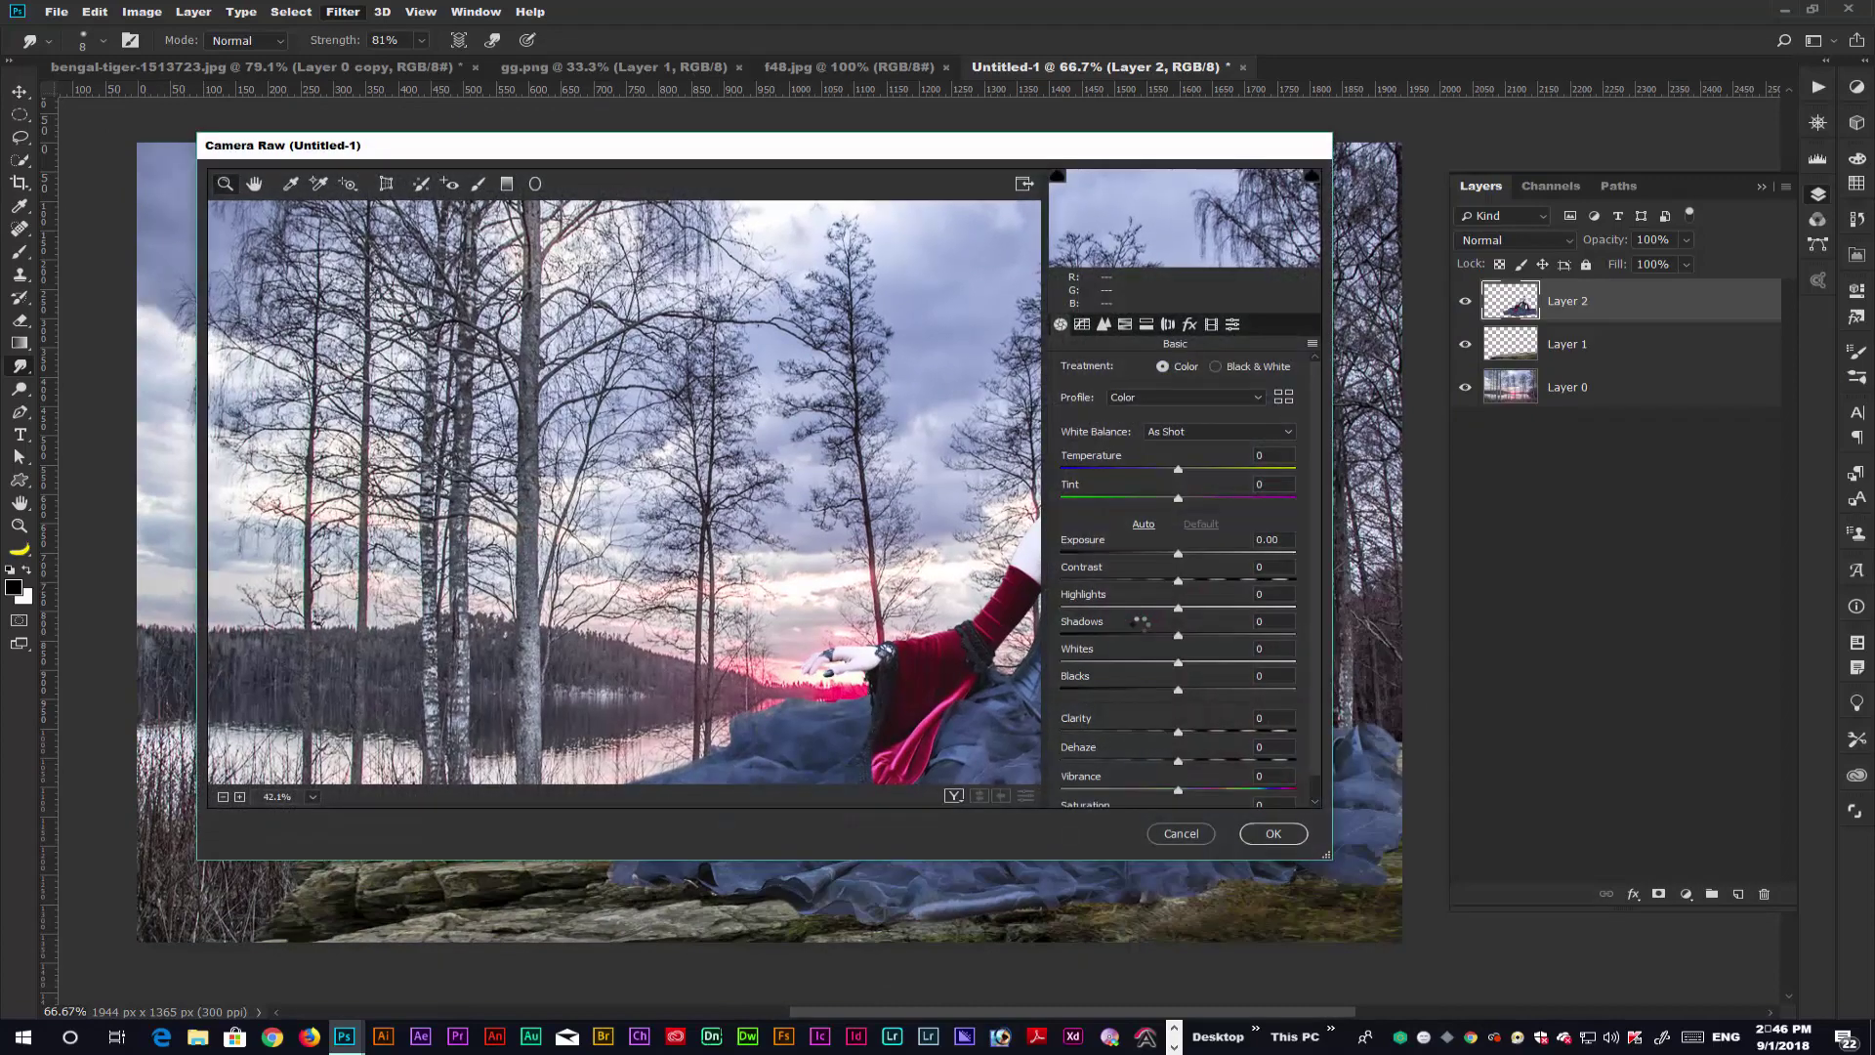
pyautogui.moveTo(1180, 557); pyautogui.dragTo(1192, 767)
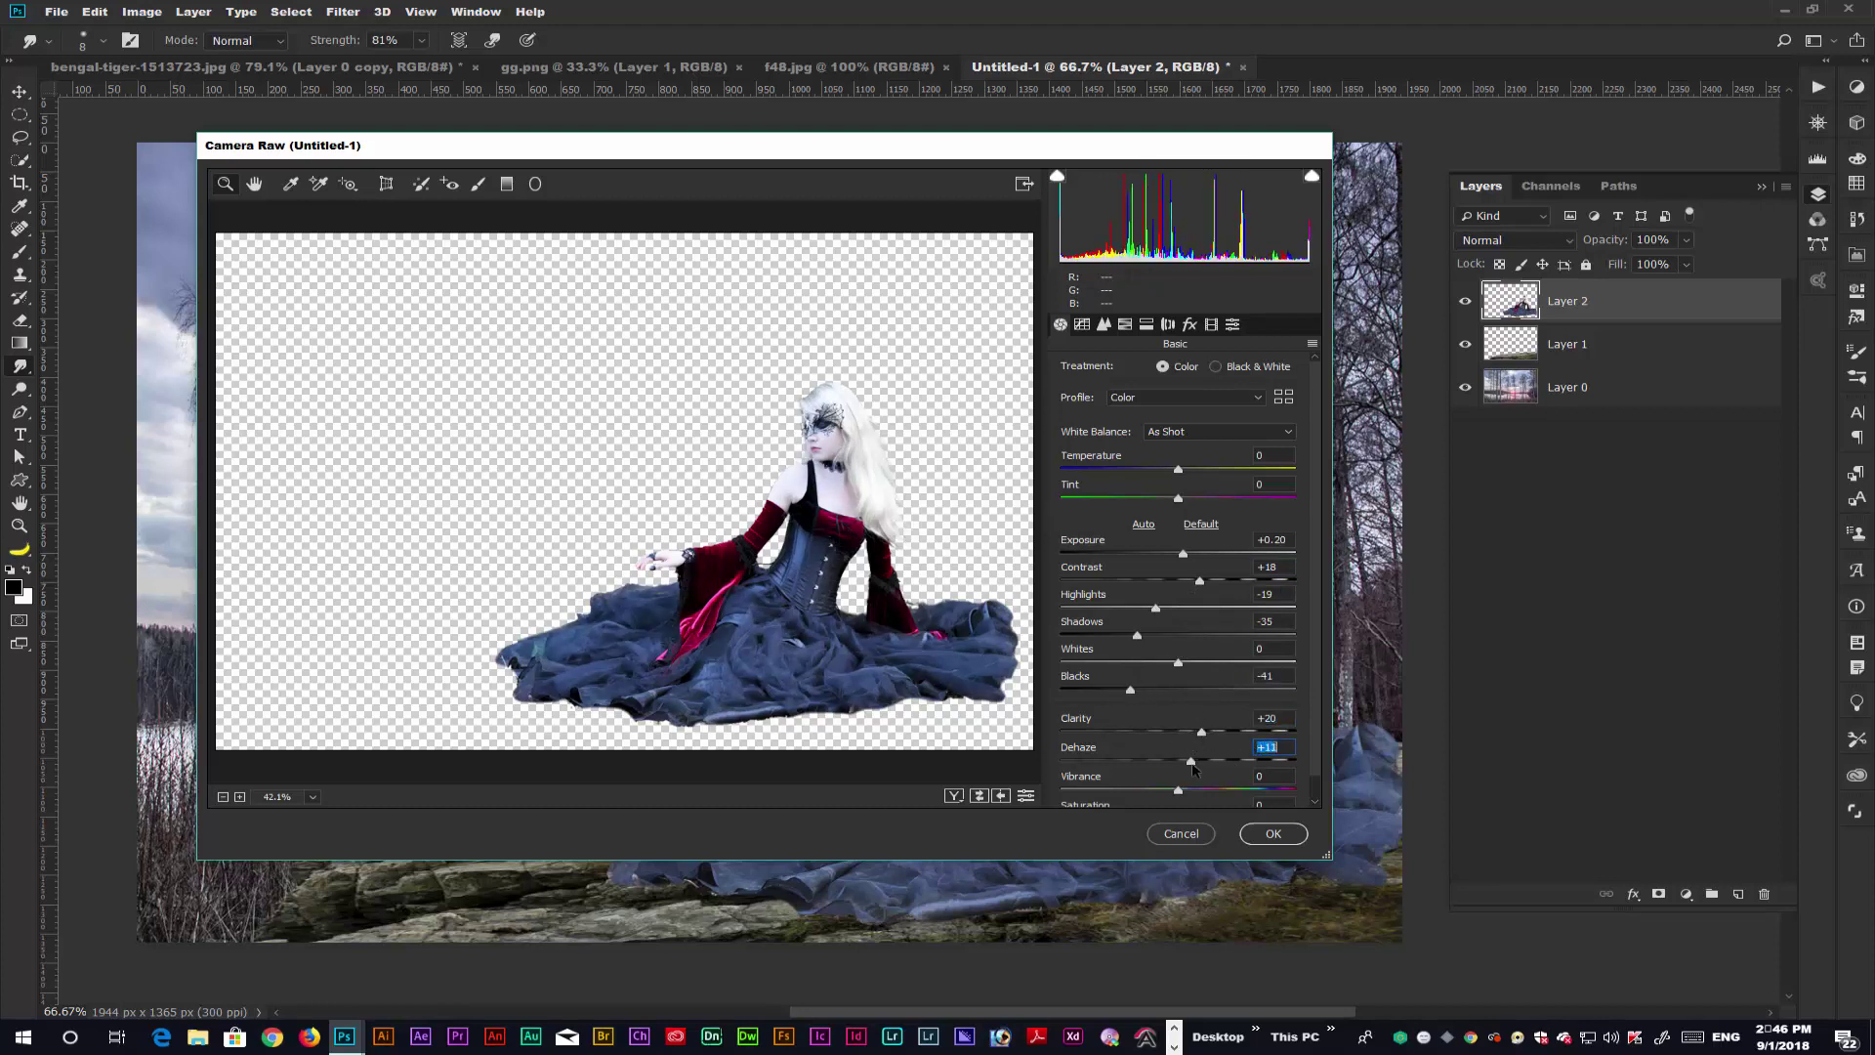
# - In the Camera Raw HSL adjustments, set the woman's Hue to Reds -100, Blues -2 and Purples -100
pyautogui.click(1125, 323)
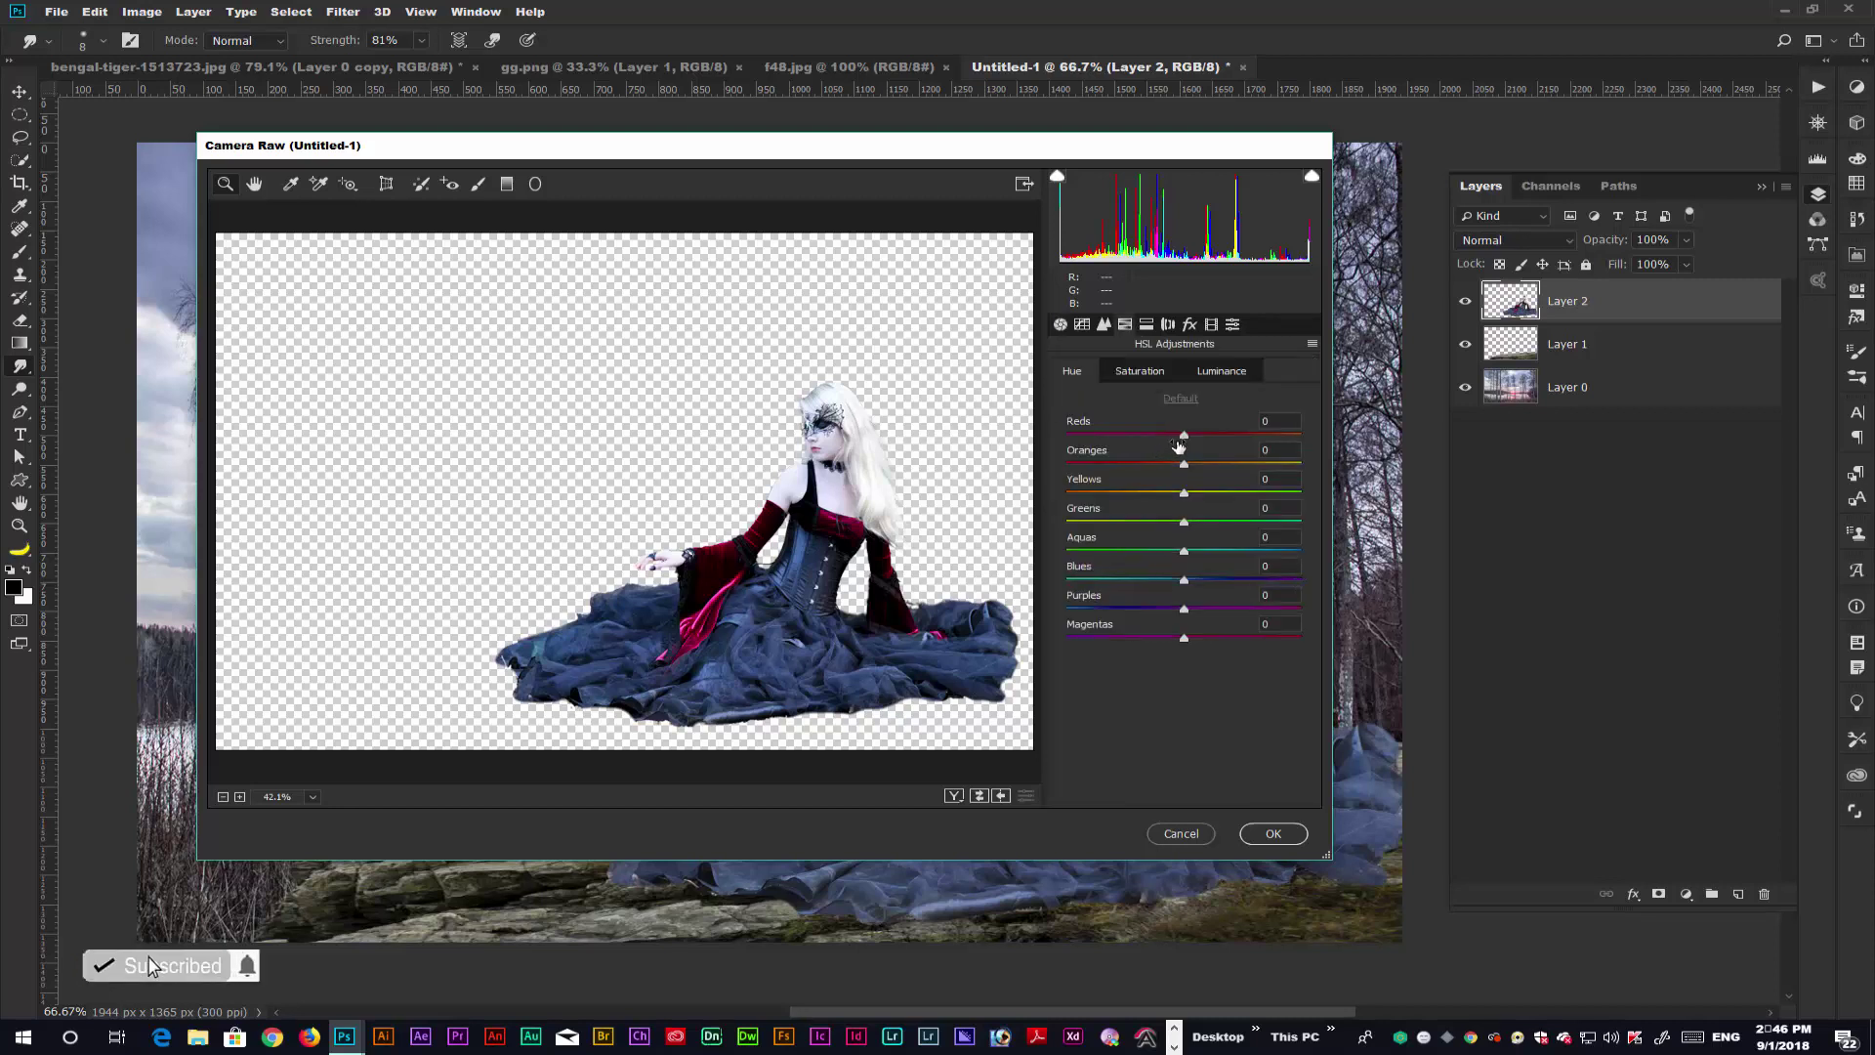
pyautogui.moveTo(1183, 436); pyautogui.dragTo(1040, 434)
pyautogui.moveTo(1184, 580); pyautogui.dragTo(1056, 584)
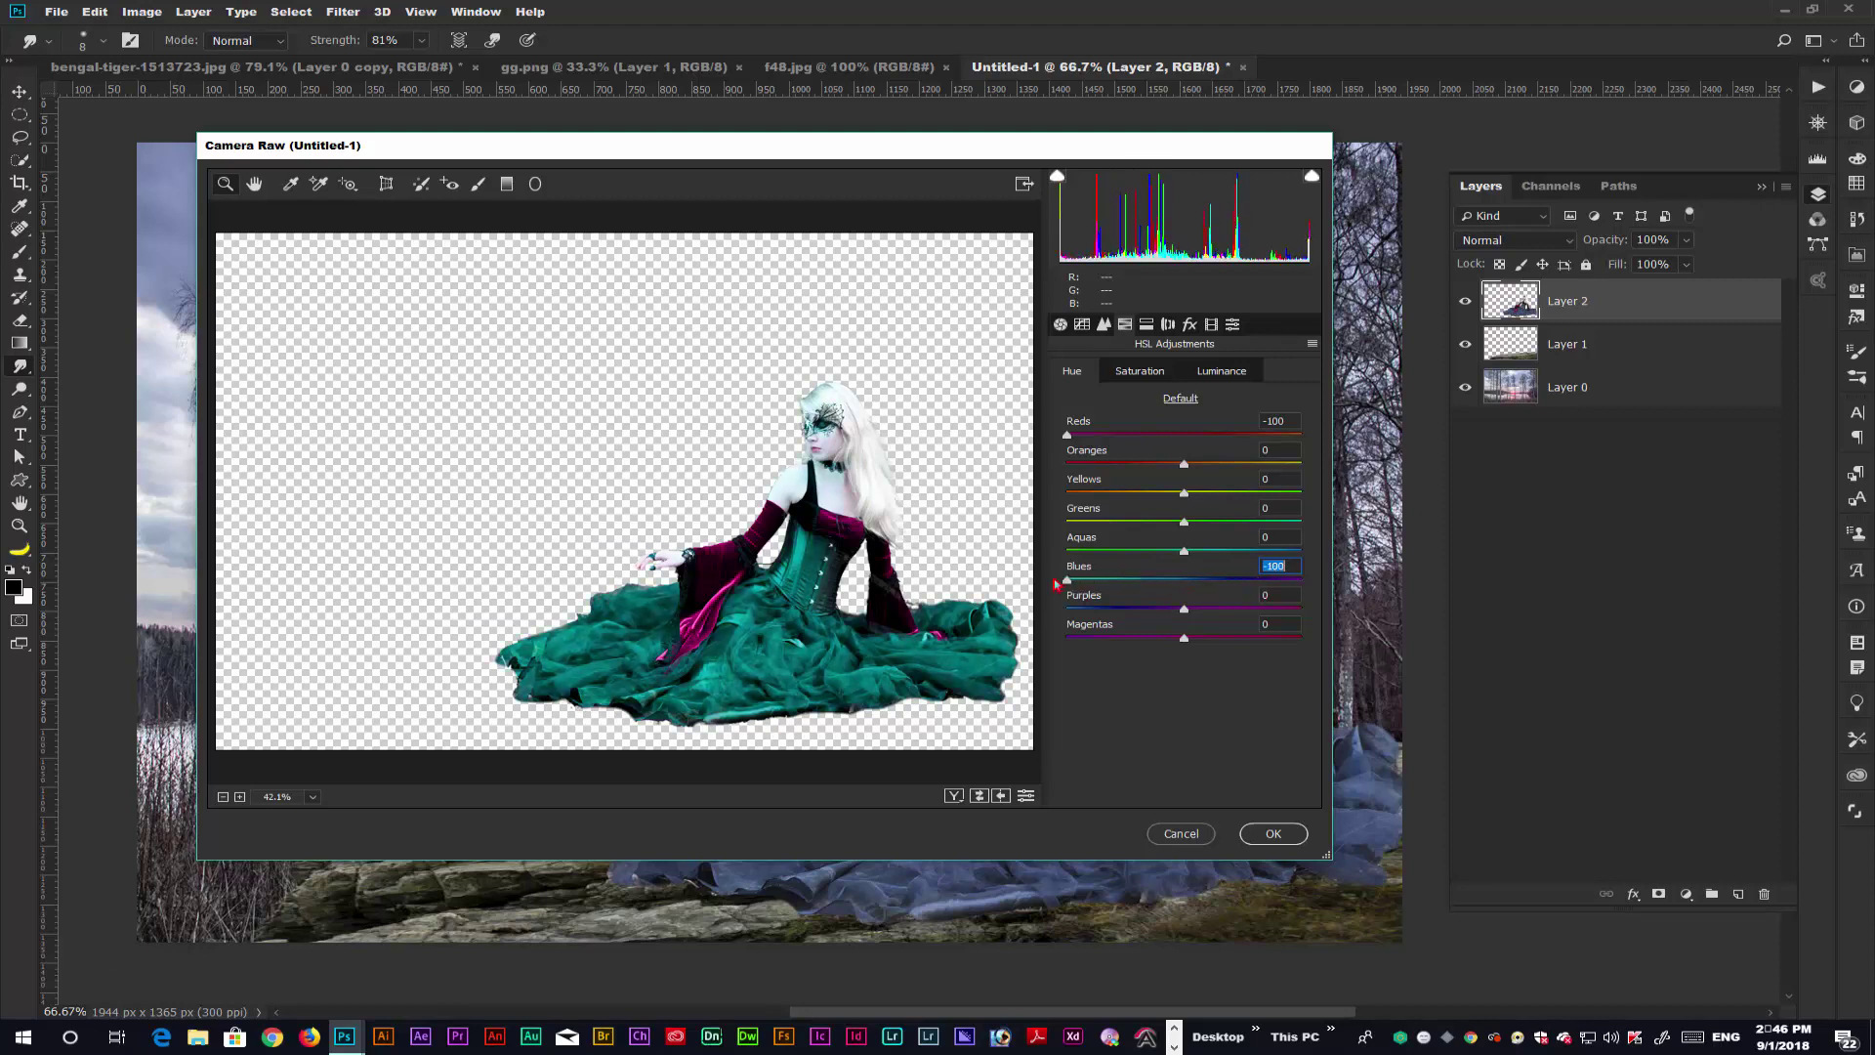
pyautogui.moveTo(1057, 584); pyautogui.dragTo(1020, 601)
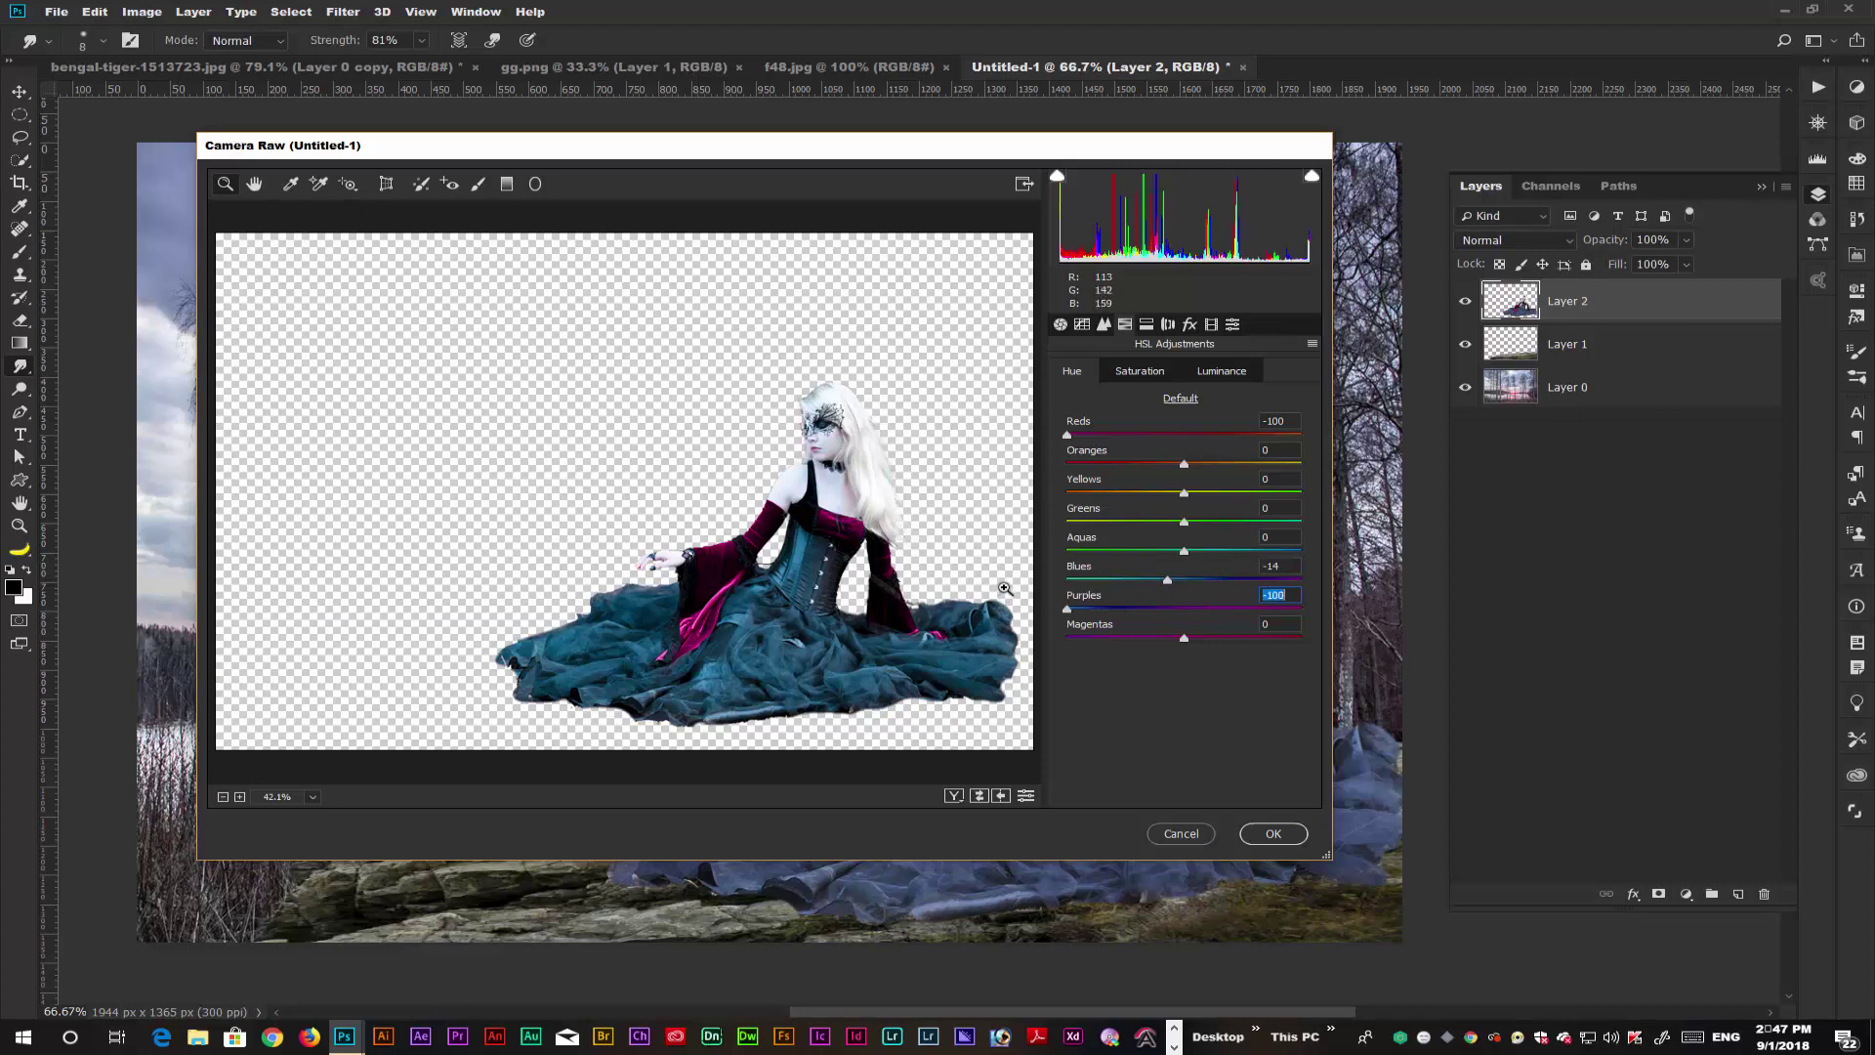
pyautogui.moveTo(1168, 580); pyautogui.dragTo(1183, 586)
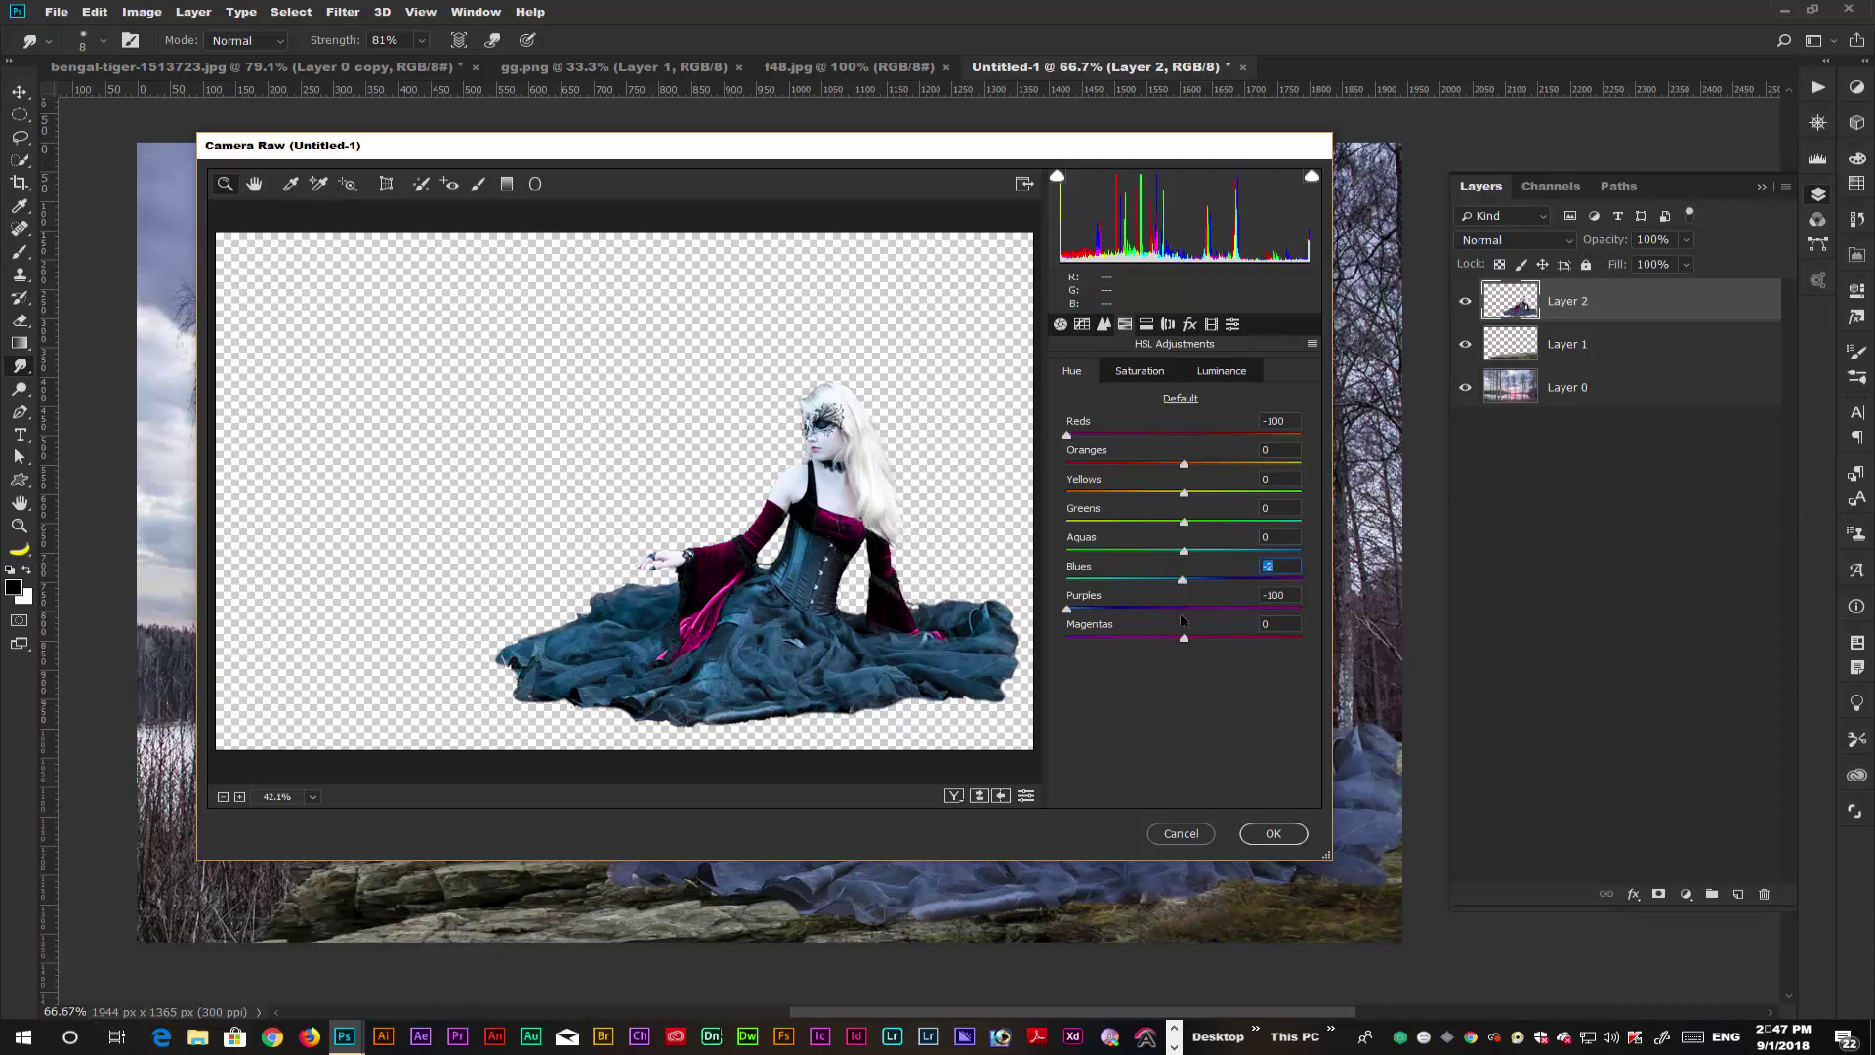
# - Set HSL Saturation to Aquas +50 and Blues +6, set Luminance to Aquas -43 and Blues +16, and apply the filter
pyautogui.click(1134, 372)
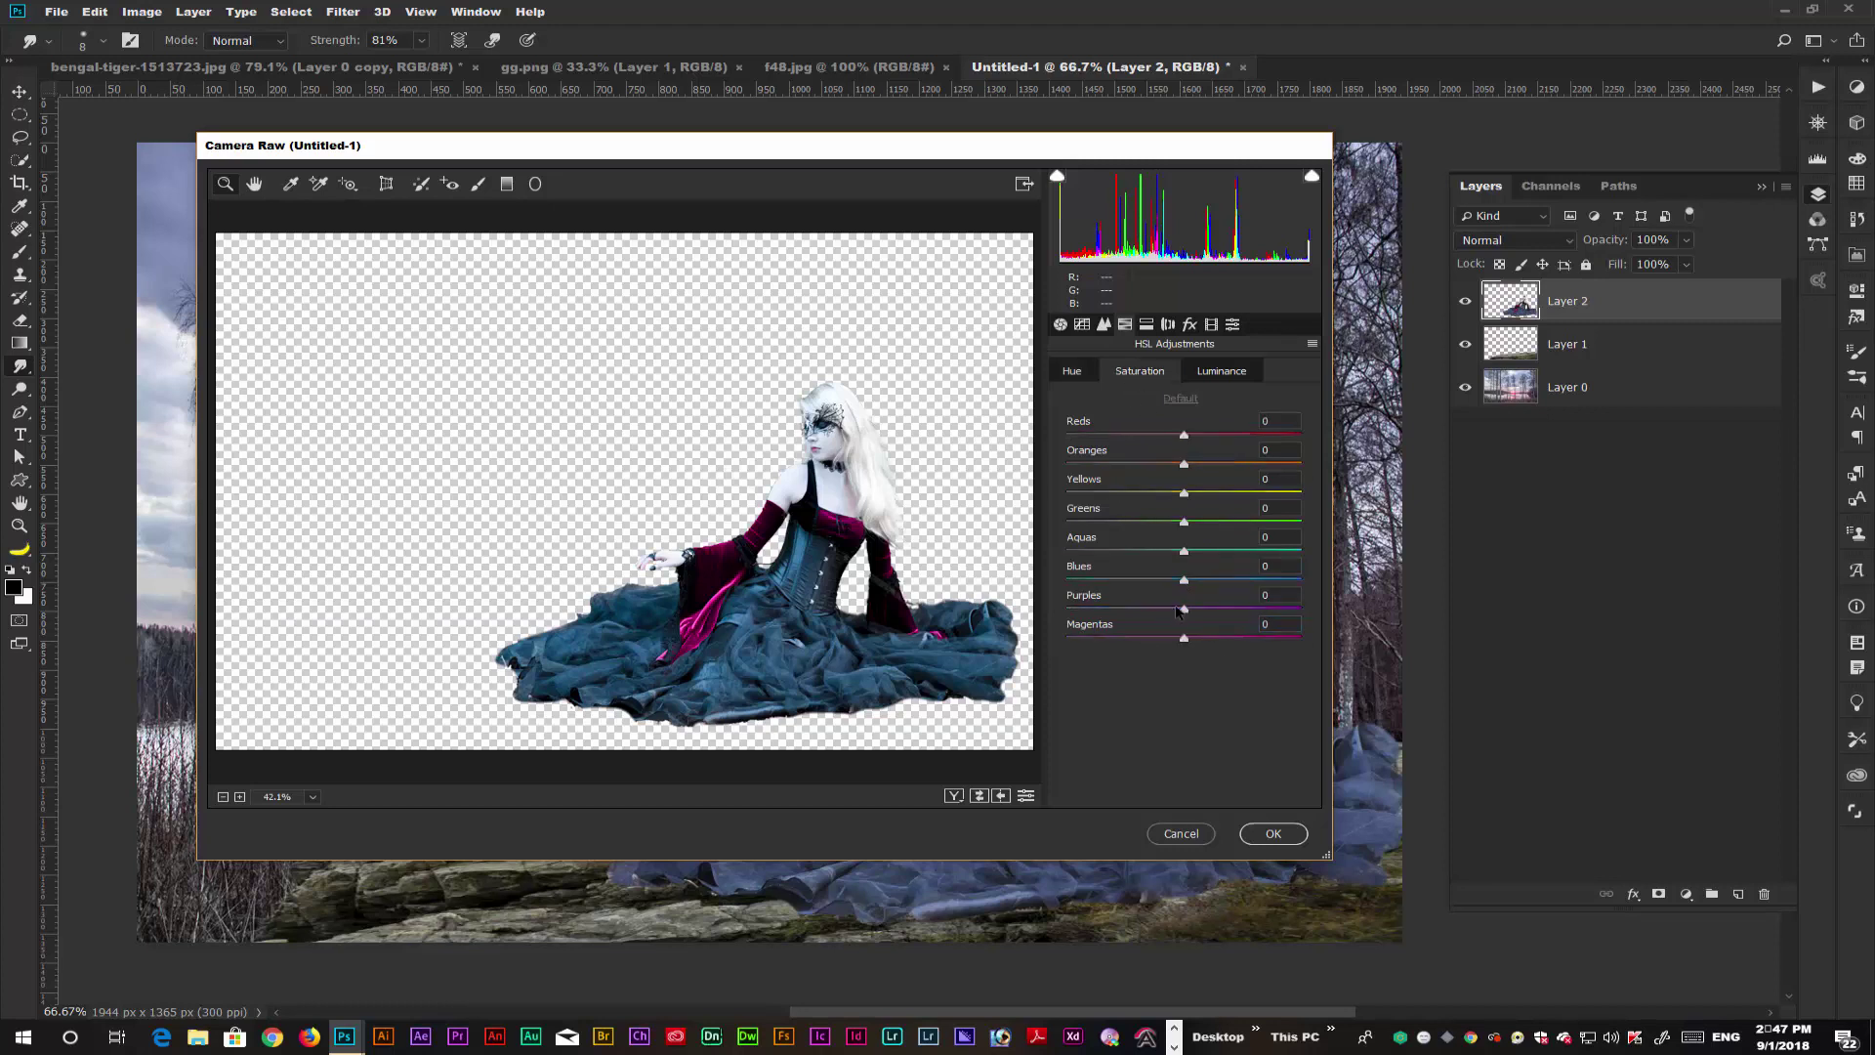
pyautogui.moveTo(1183, 580)
pyautogui.mouseDown()
pyautogui.moveTo(1318, 584)
pyautogui.moveTo(1189, 580)
pyautogui.mouseUp()
pyautogui.click(1181, 553)
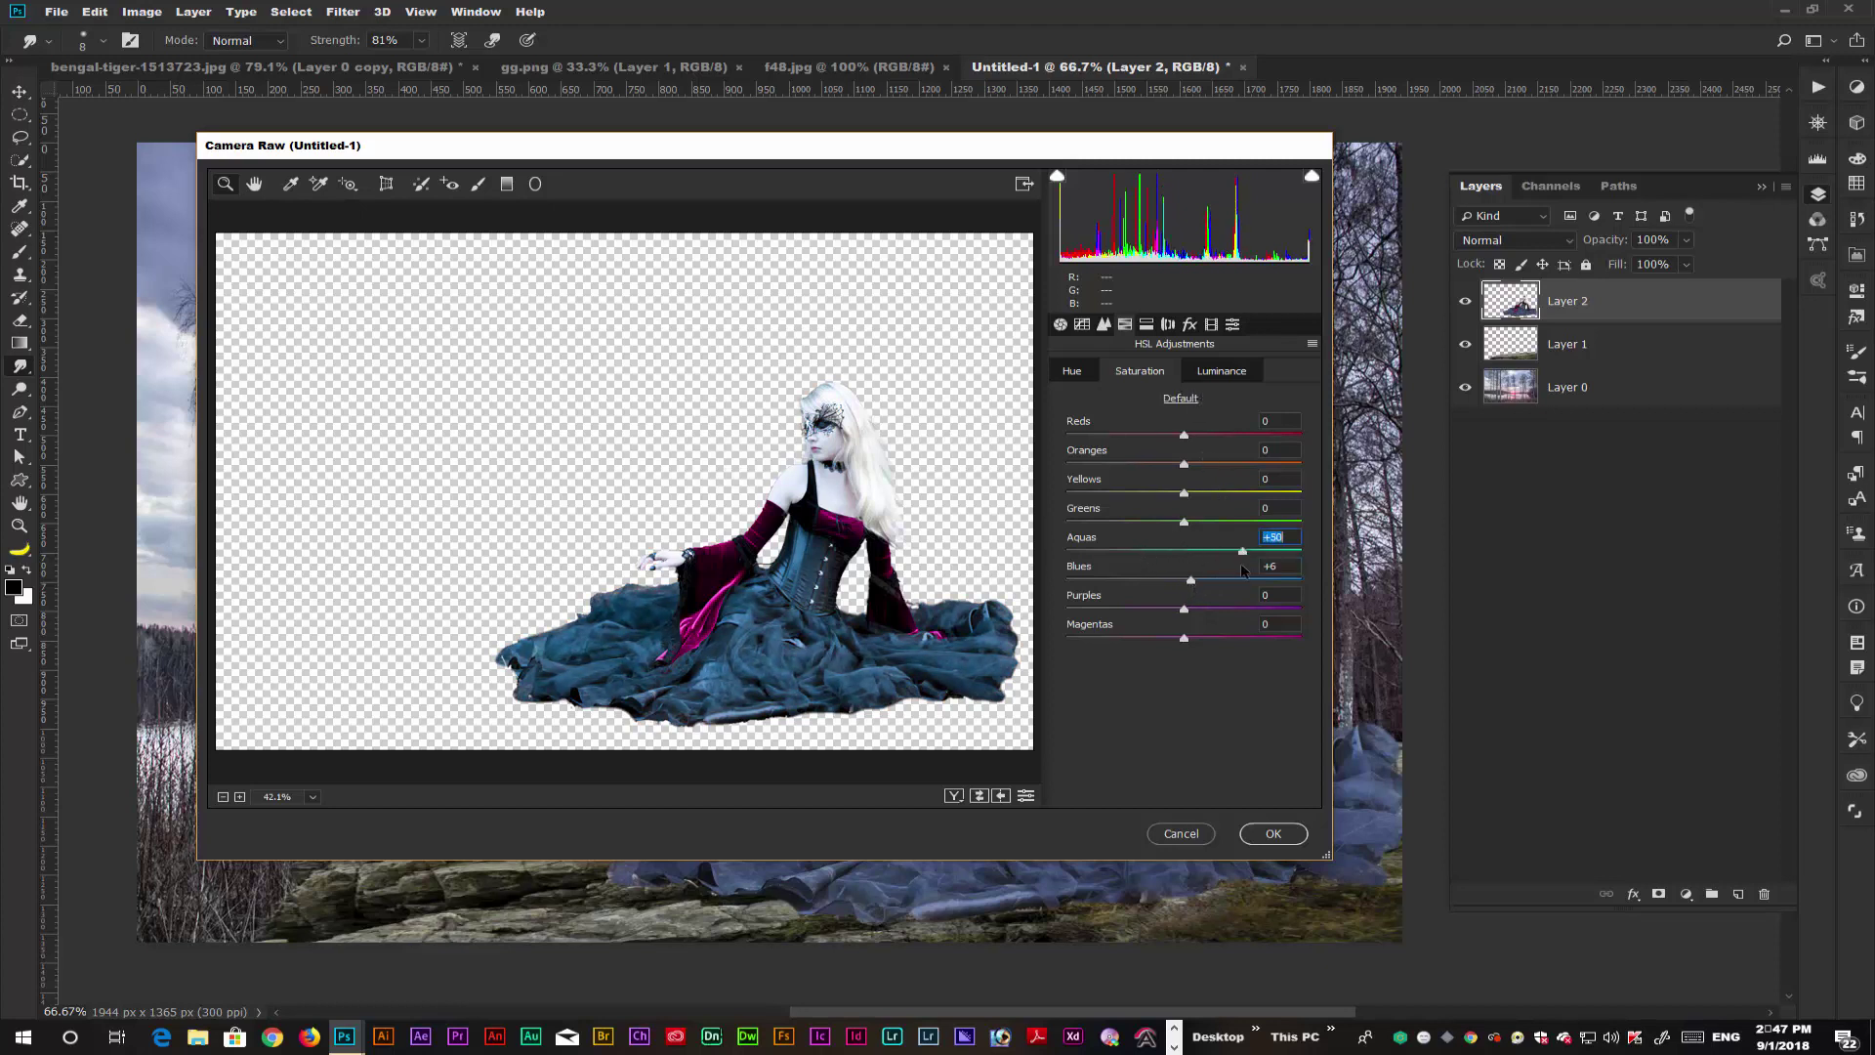
pyautogui.click(1222, 371)
pyautogui.moveTo(1184, 552); pyautogui.dragTo(1203, 589)
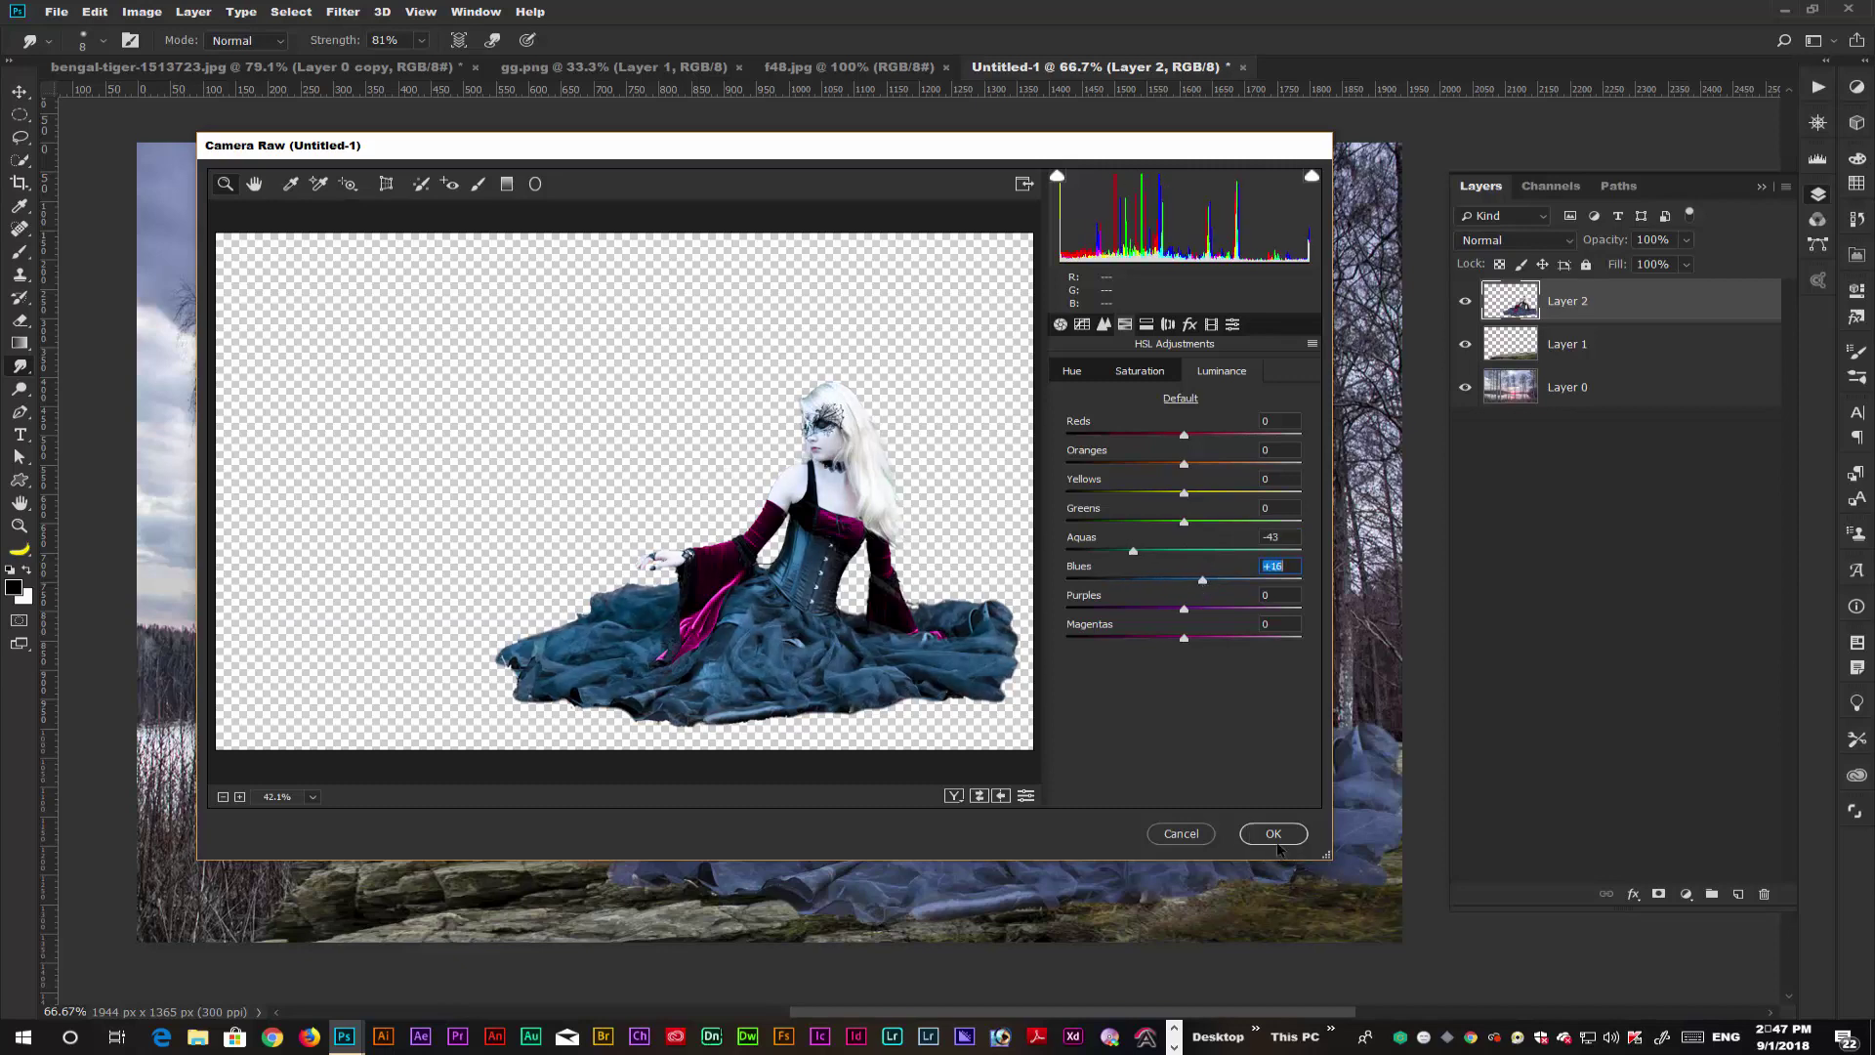
pyautogui.click(1250, 833)
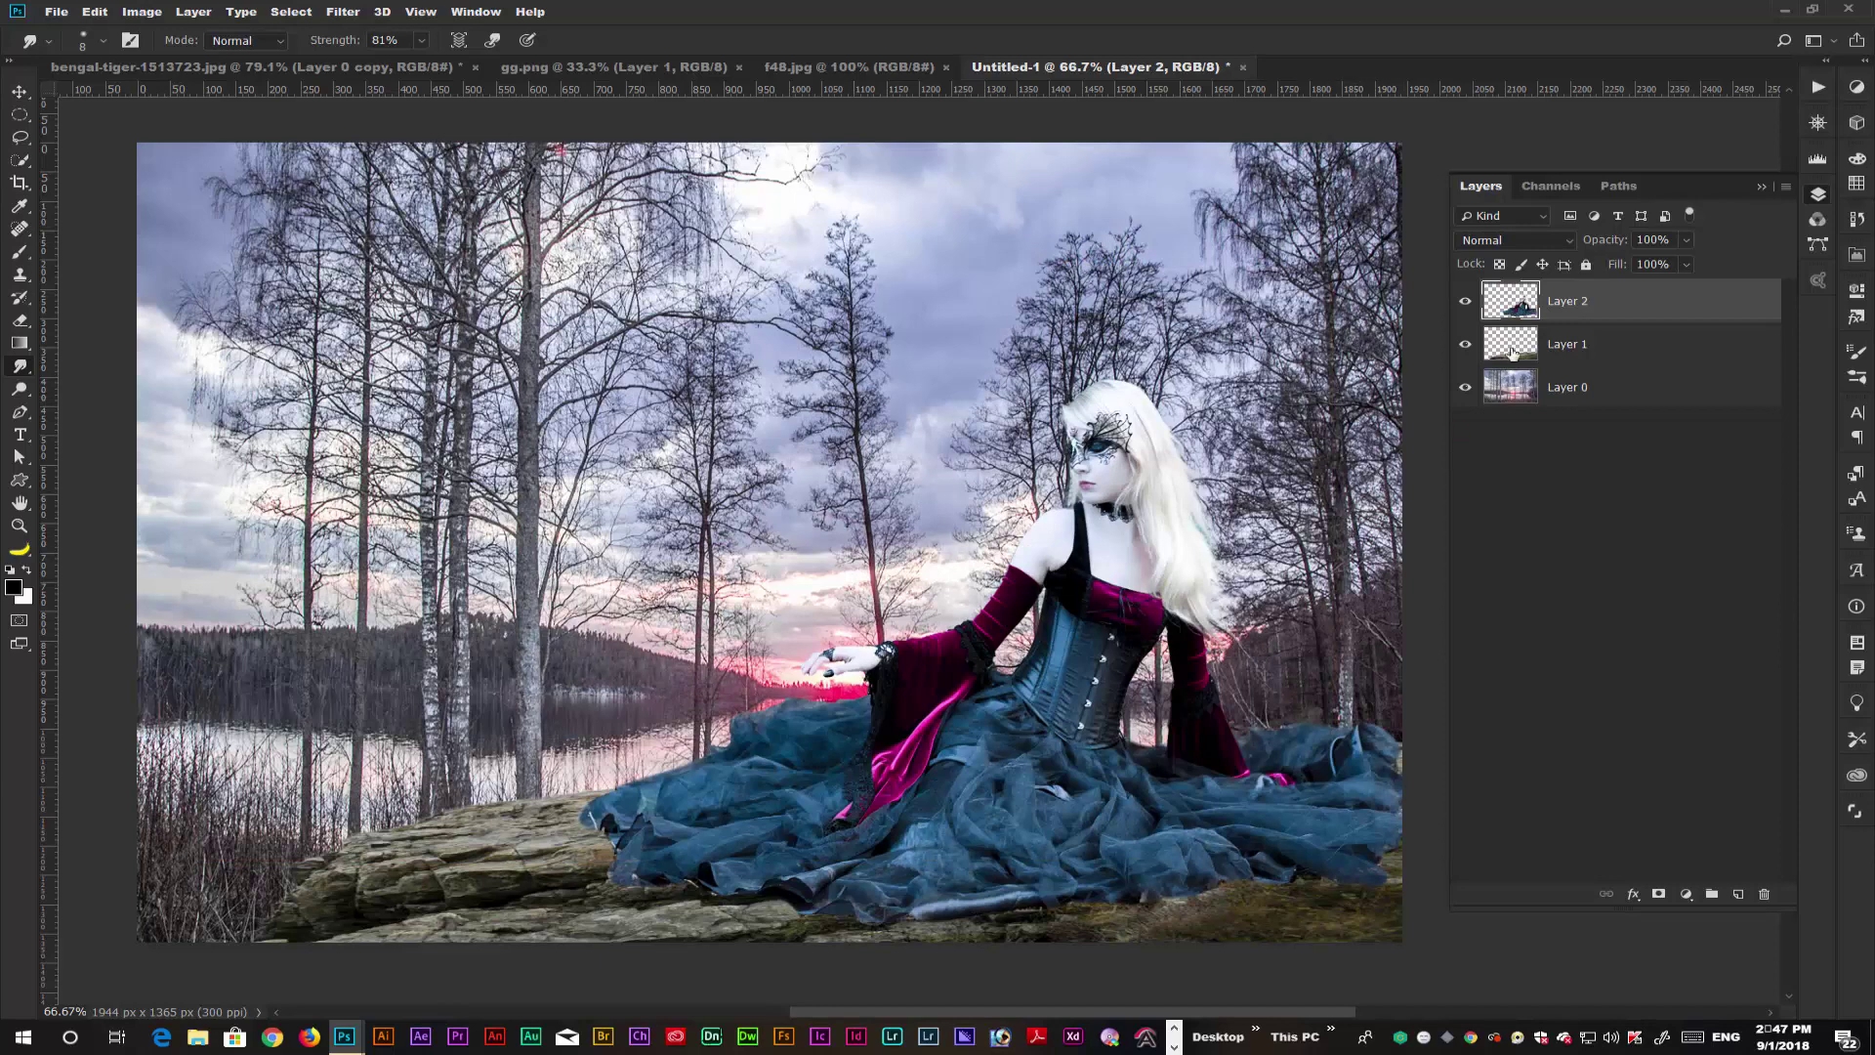
# - Copy the masked white tiger from bengal-tiger-1513723.jpg into Untitled-1 and place it over the rock and the woman's skirt
pyautogui.click(826, 68)
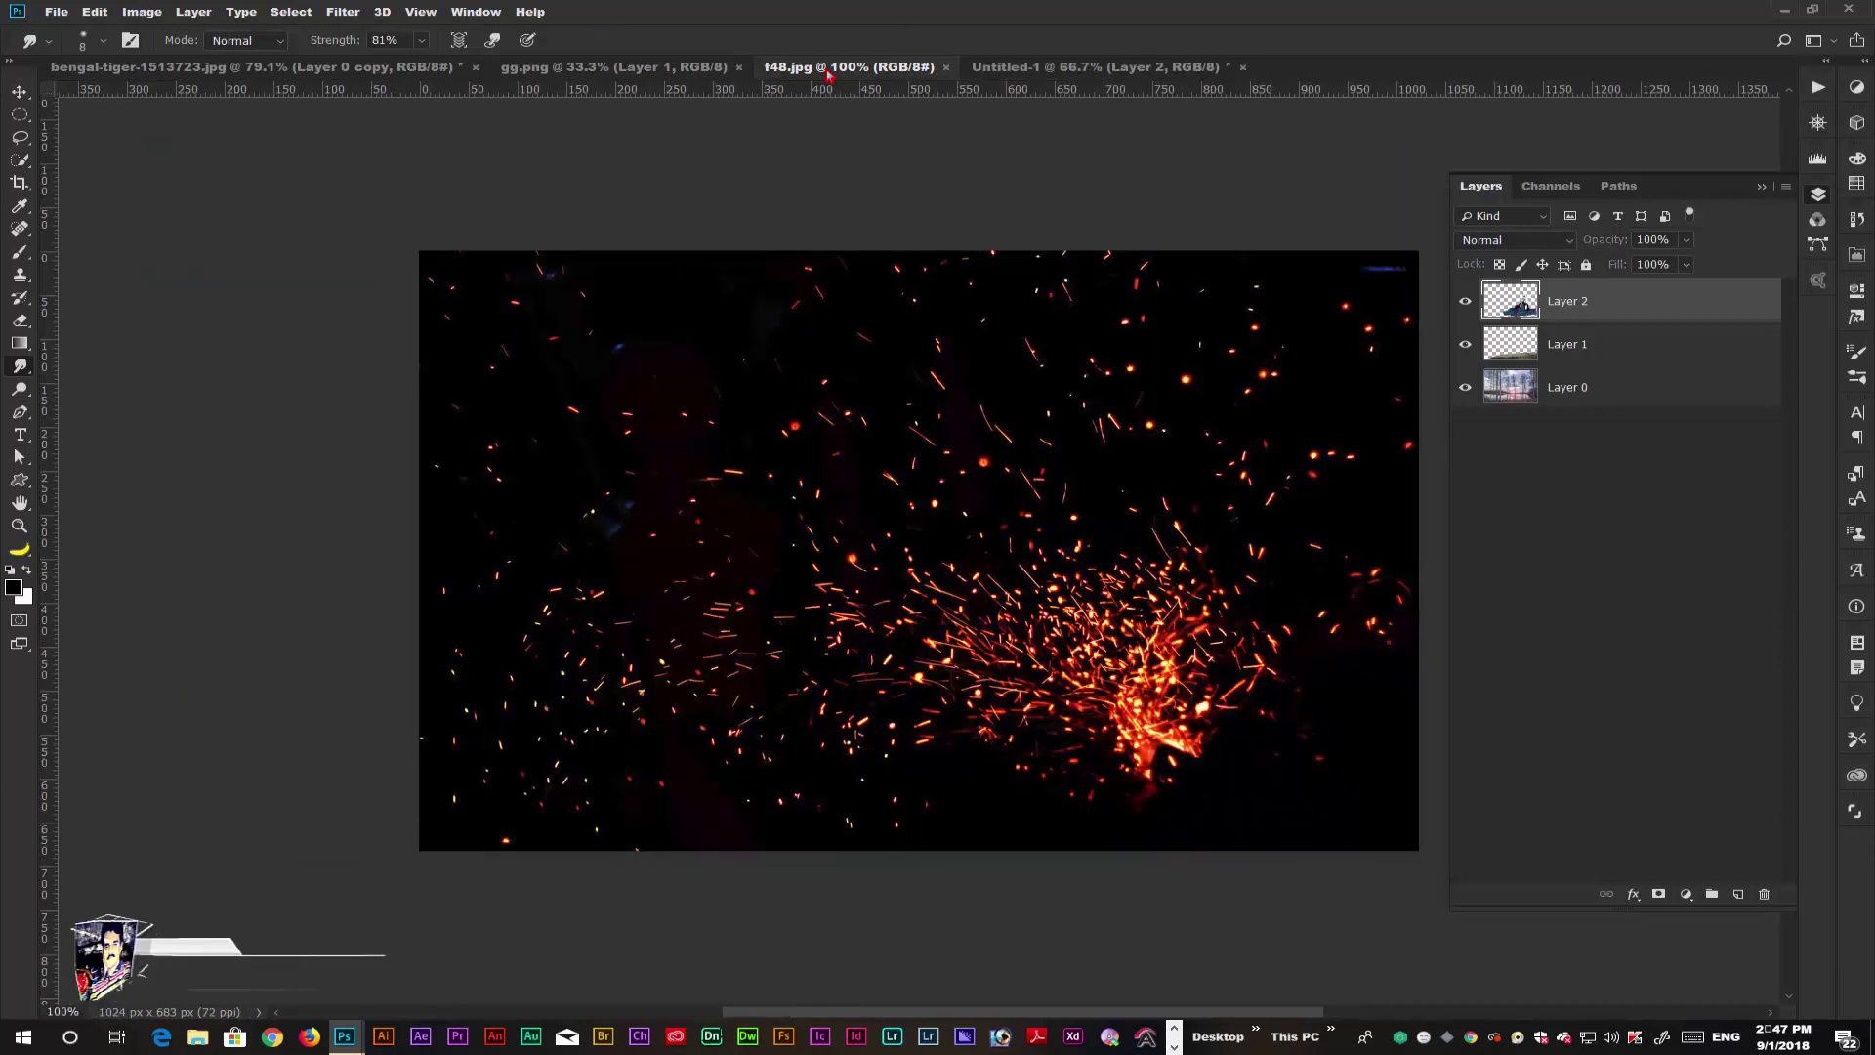
pyautogui.click(683, 74)
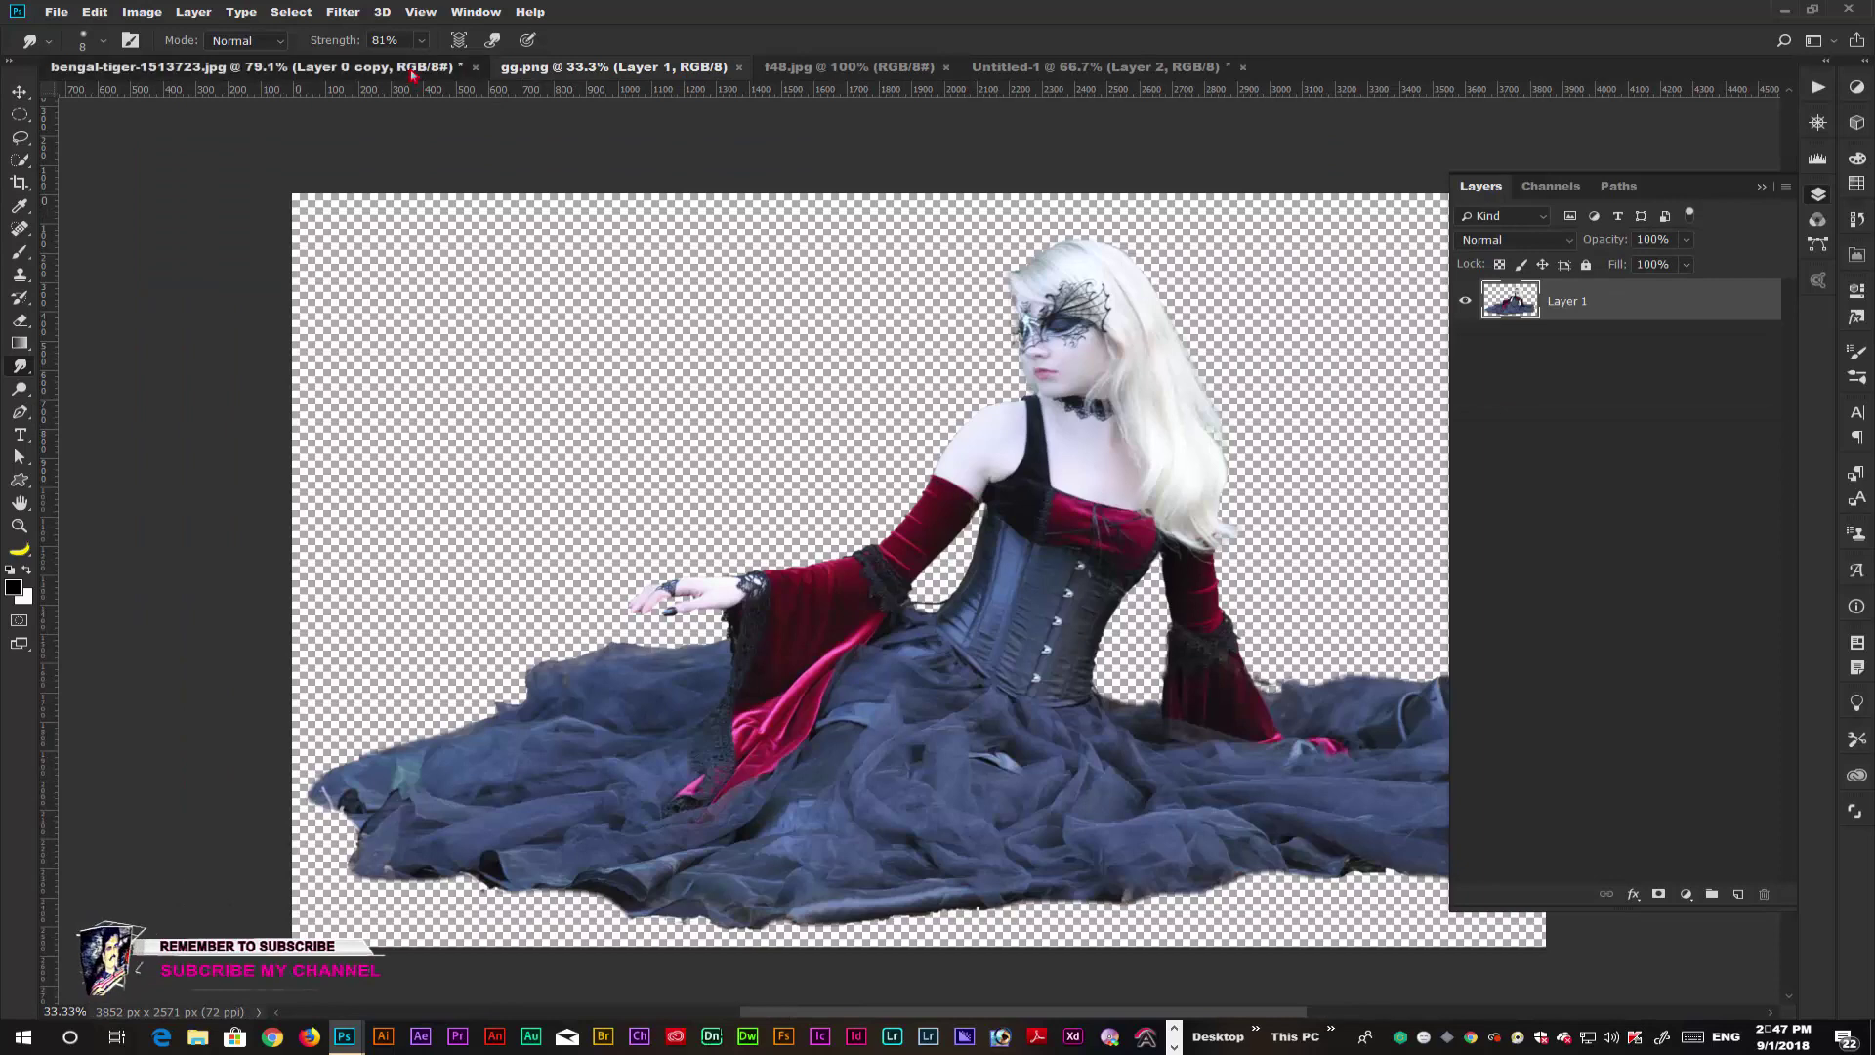
pyautogui.click(332, 69)
pyautogui.moveTo(332, 78); pyautogui.dragTo(835, 459)
pyautogui.click(22, 94)
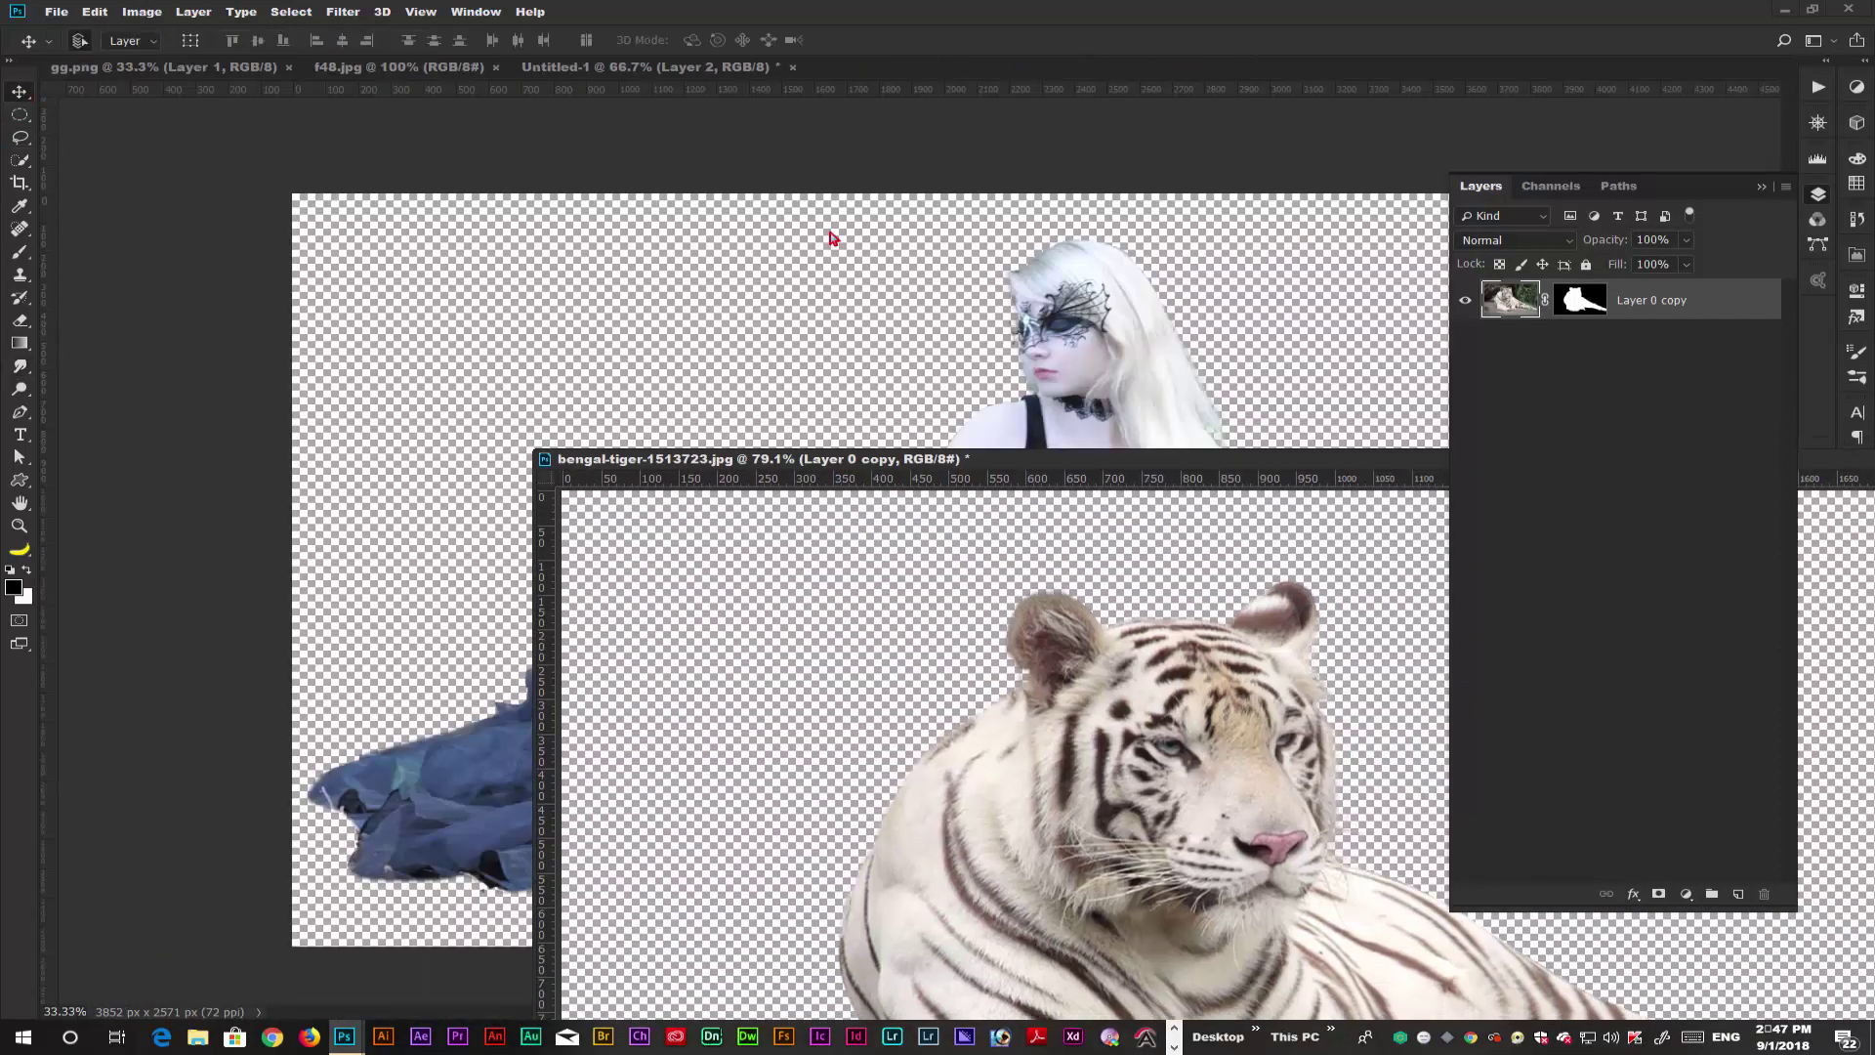
pyautogui.click(694, 70)
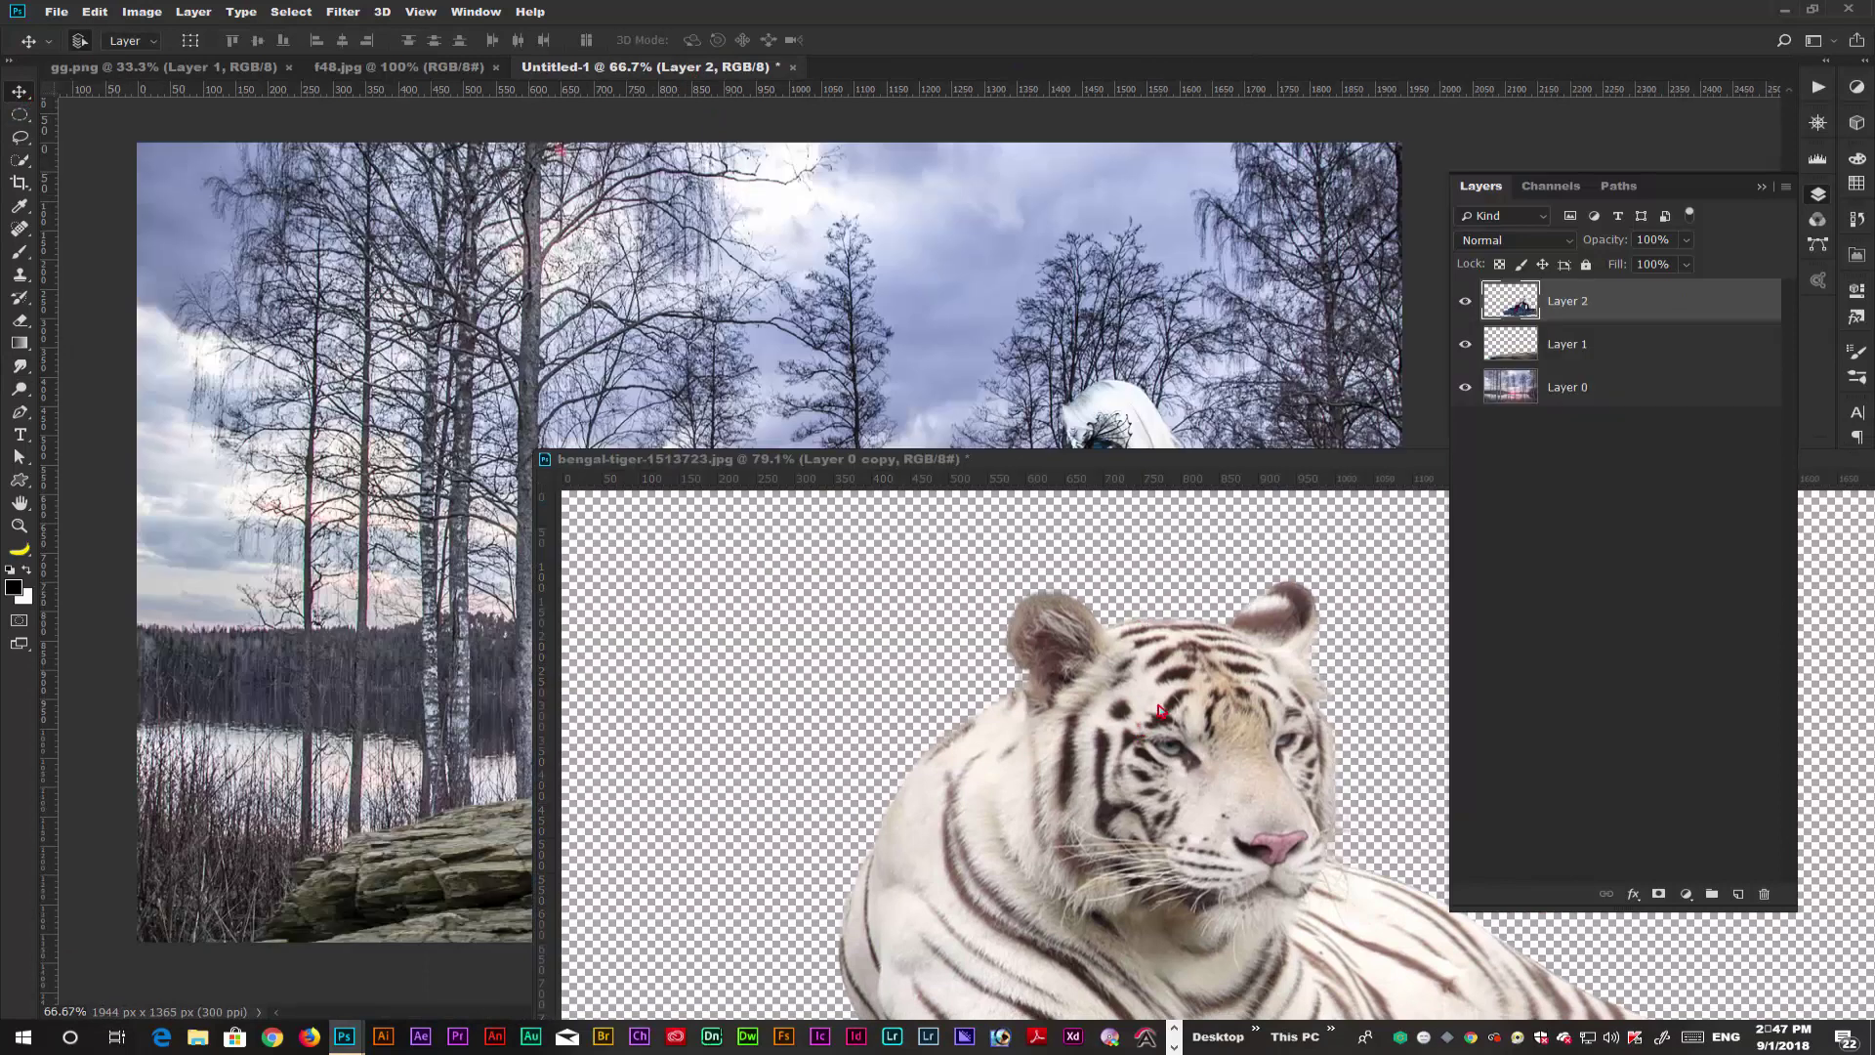
pyautogui.moveTo(1144, 776); pyautogui.dragTo(518, 717)
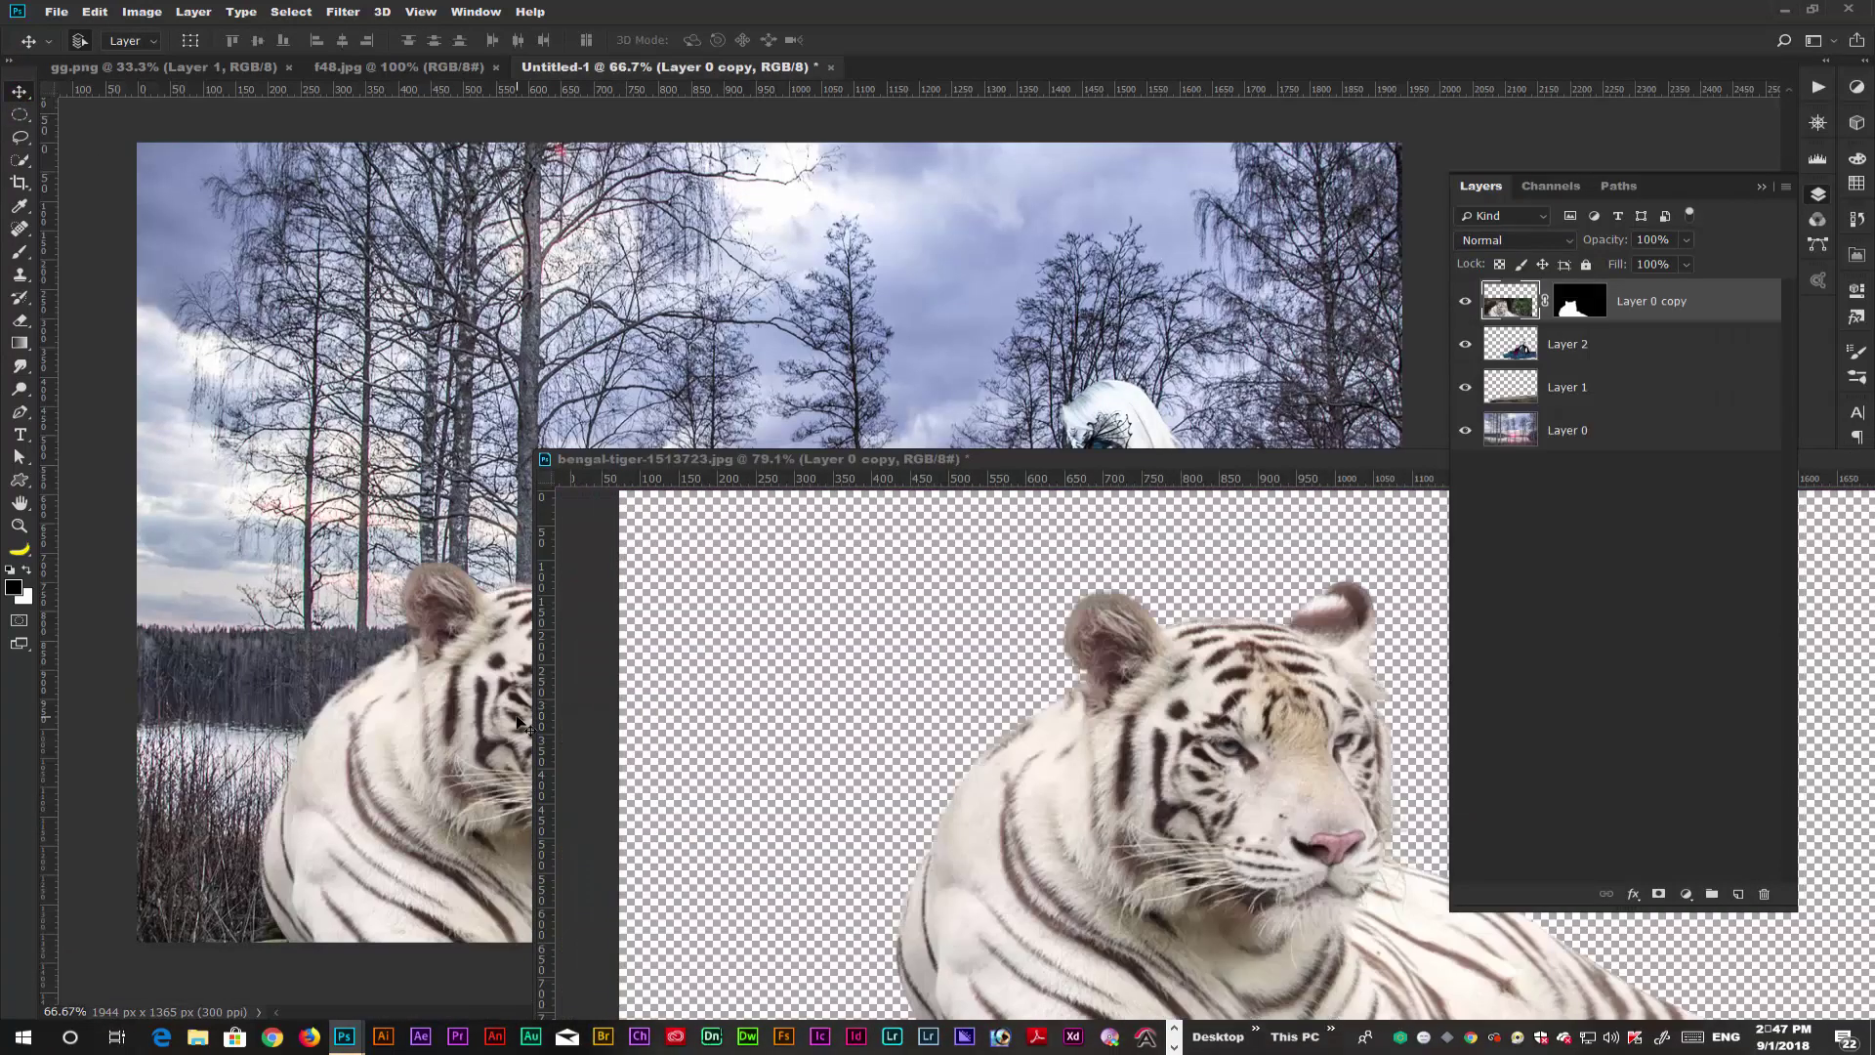
pyautogui.moveTo(1015, 460); pyautogui.dragTo(233, 361)
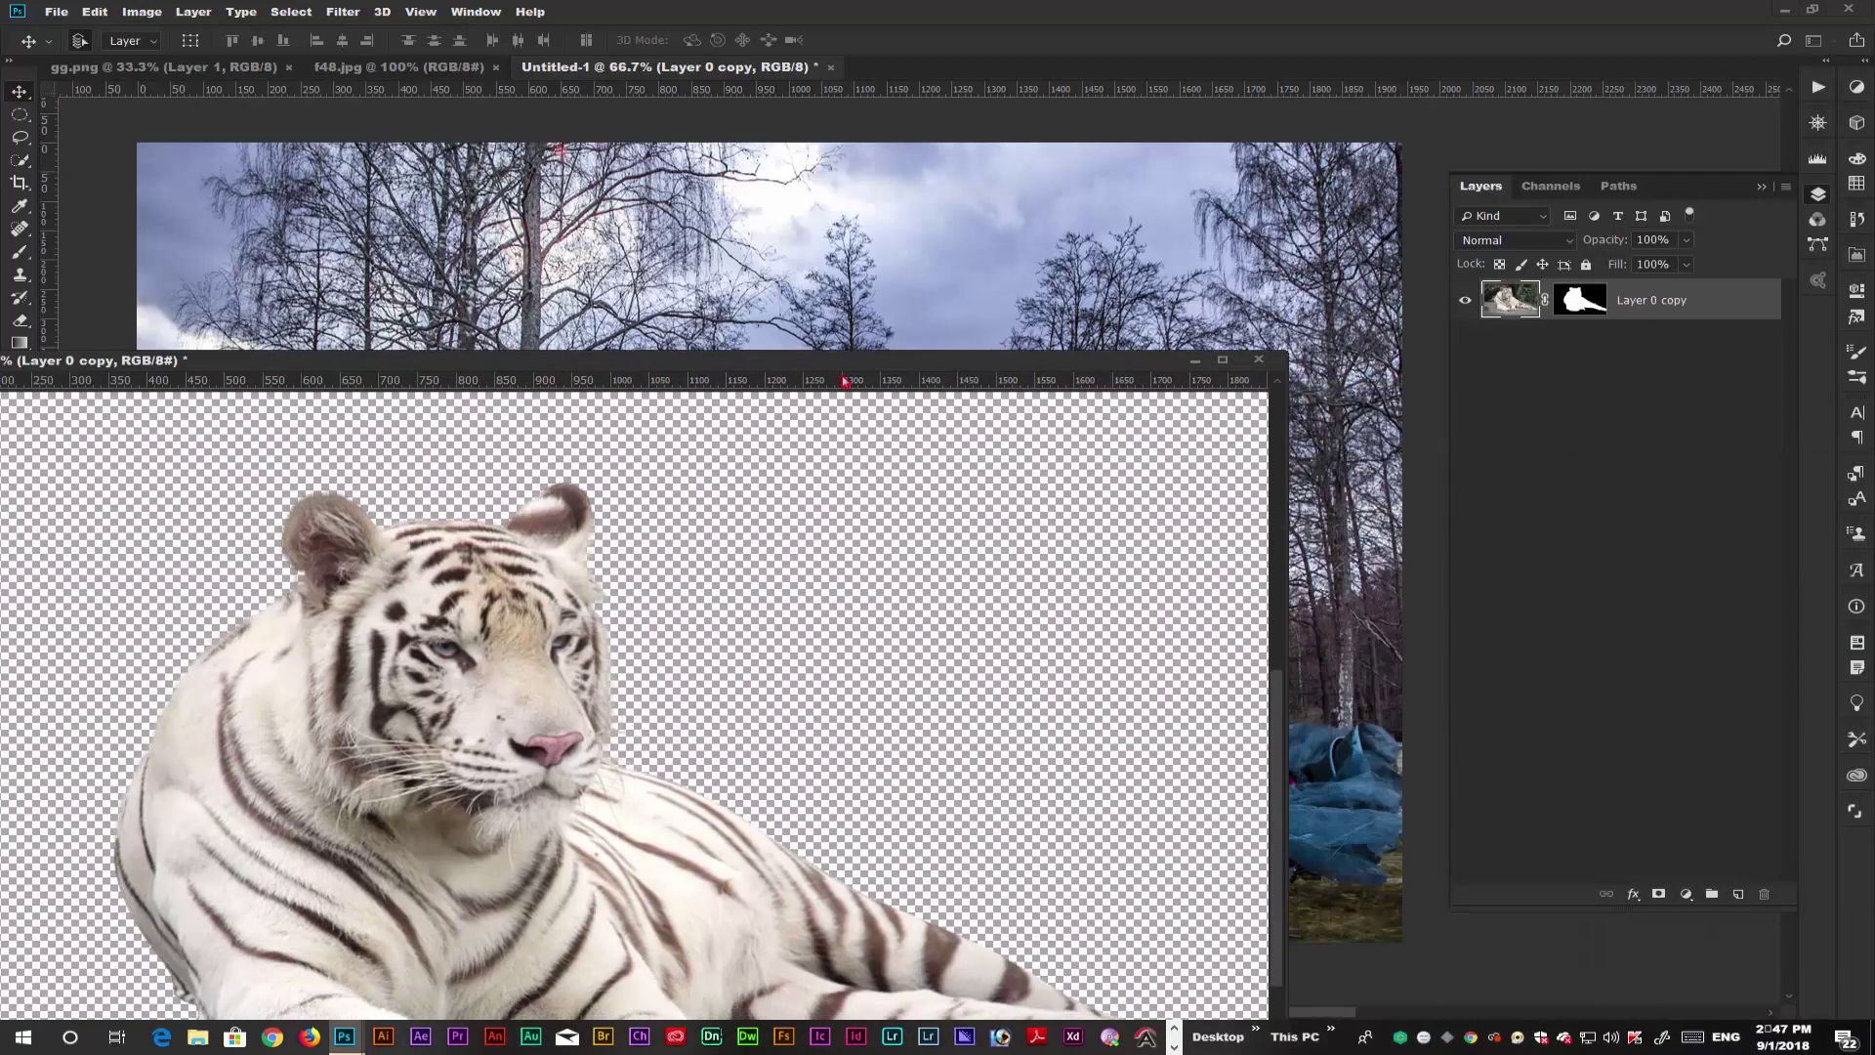
pyautogui.click(1194, 364)
pyautogui.moveTo(559, 844); pyautogui.dragTo(657, 574)
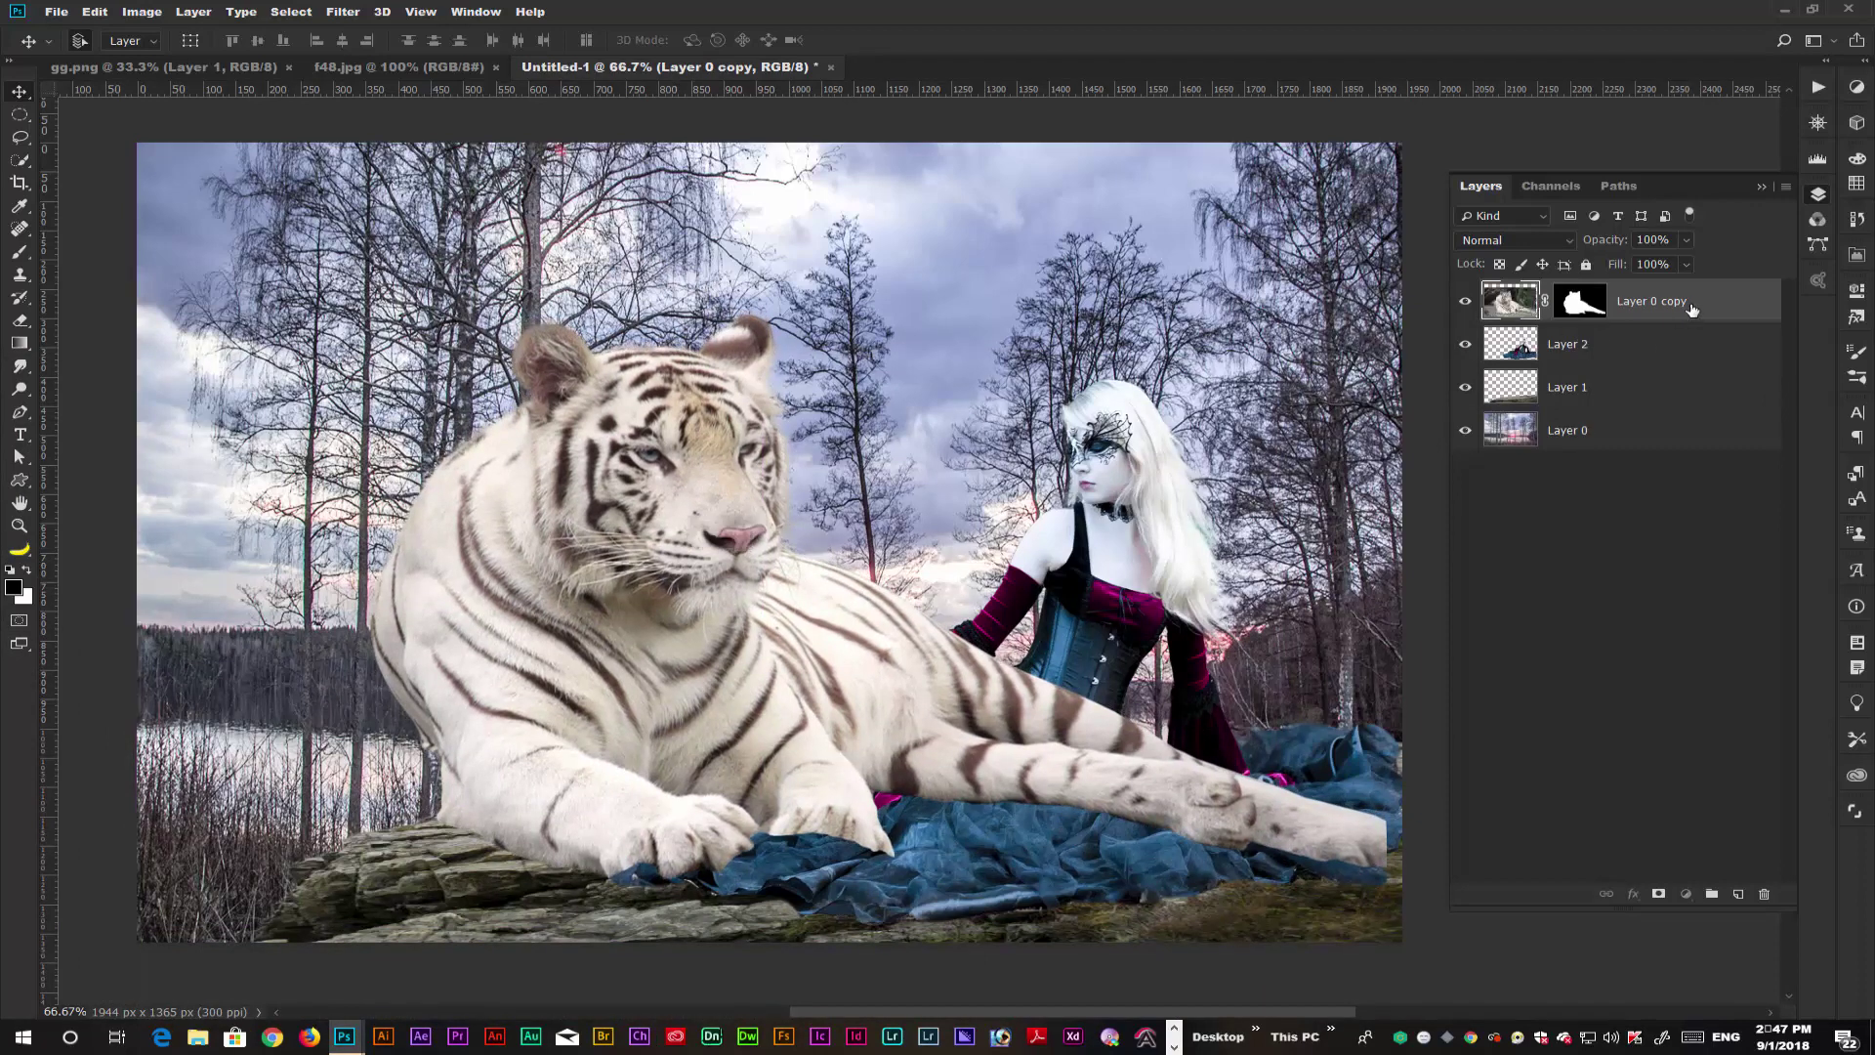
# - Try the tiger layer behind the woman and higher in the scene, and return it to the top of the layer stack
pyautogui.moveTo(1693, 310); pyautogui.dragTo(1673, 362)
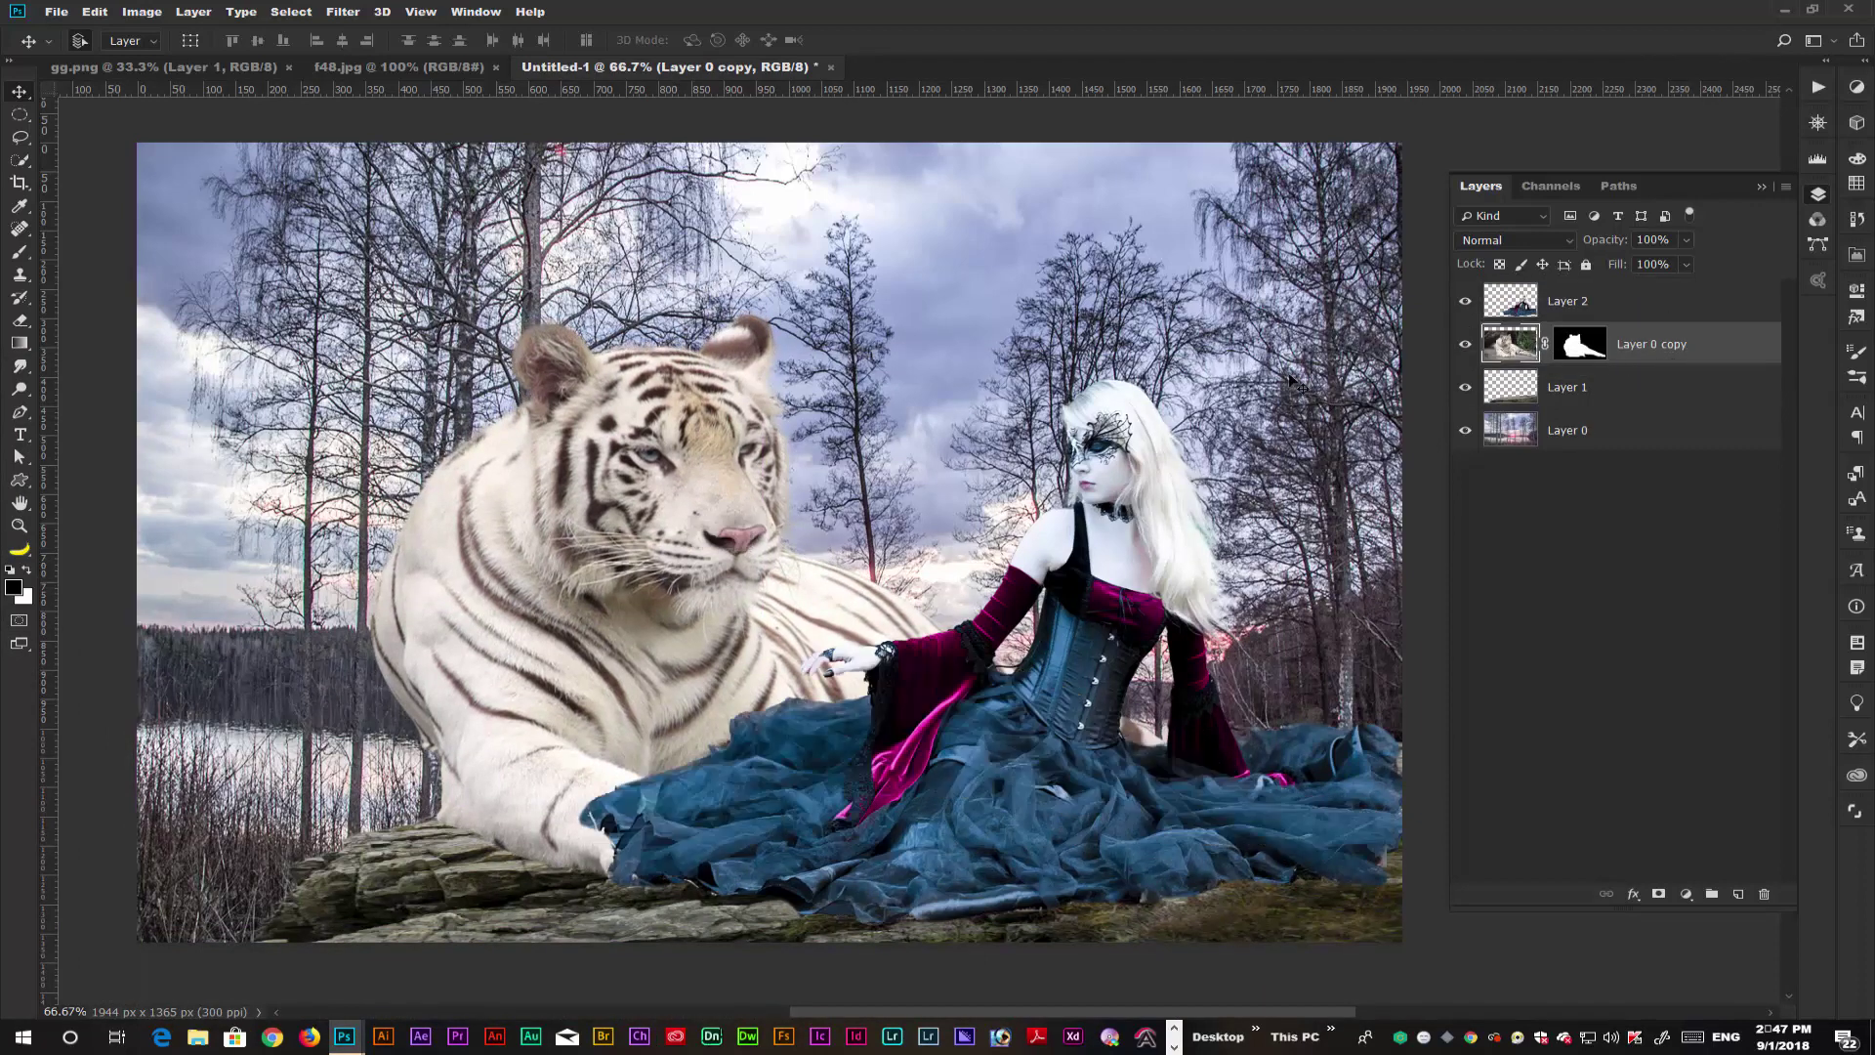
pyautogui.moveTo(753, 641); pyautogui.dragTo(758, 559)
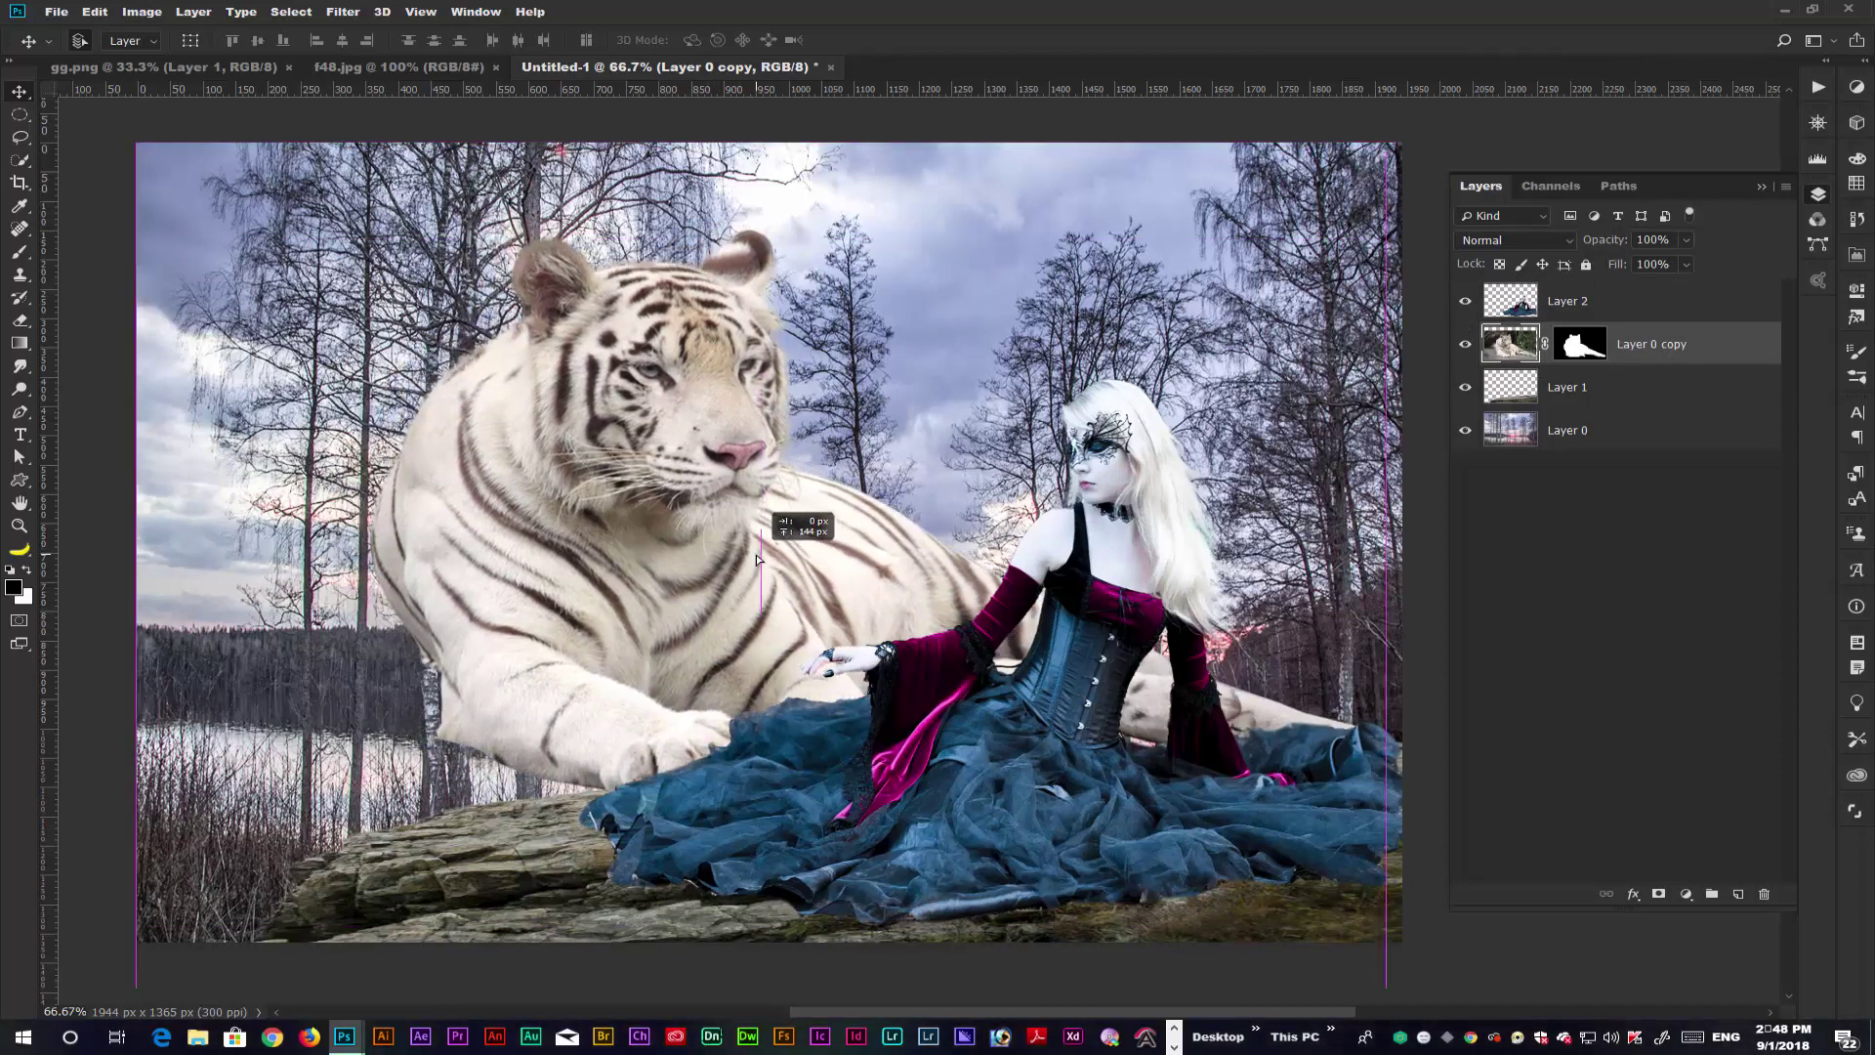
pyautogui.moveTo(756, 554)
pyautogui.mouseDown()
pyautogui.moveTo(727, 476)
pyautogui.moveTo(742, 546)
pyautogui.mouseUp()
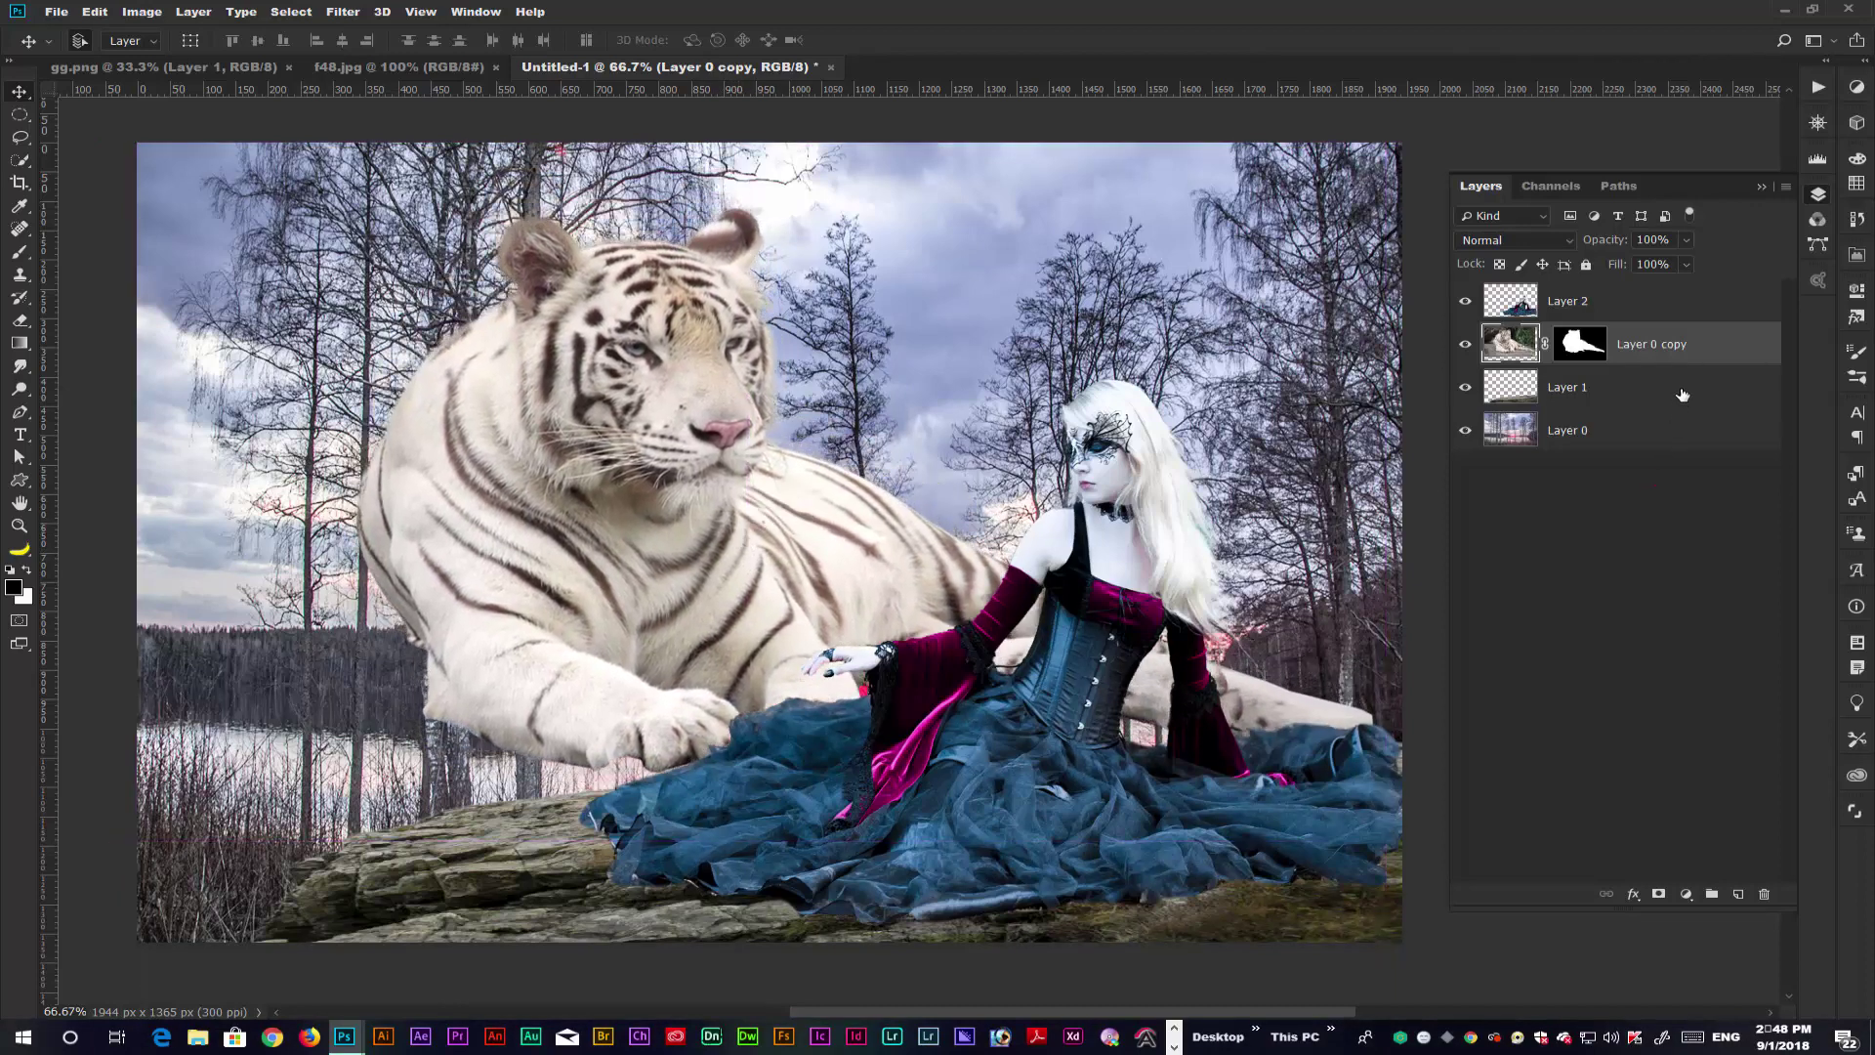
pyautogui.moveTo(1714, 363); pyautogui.dragTo(1698, 299)
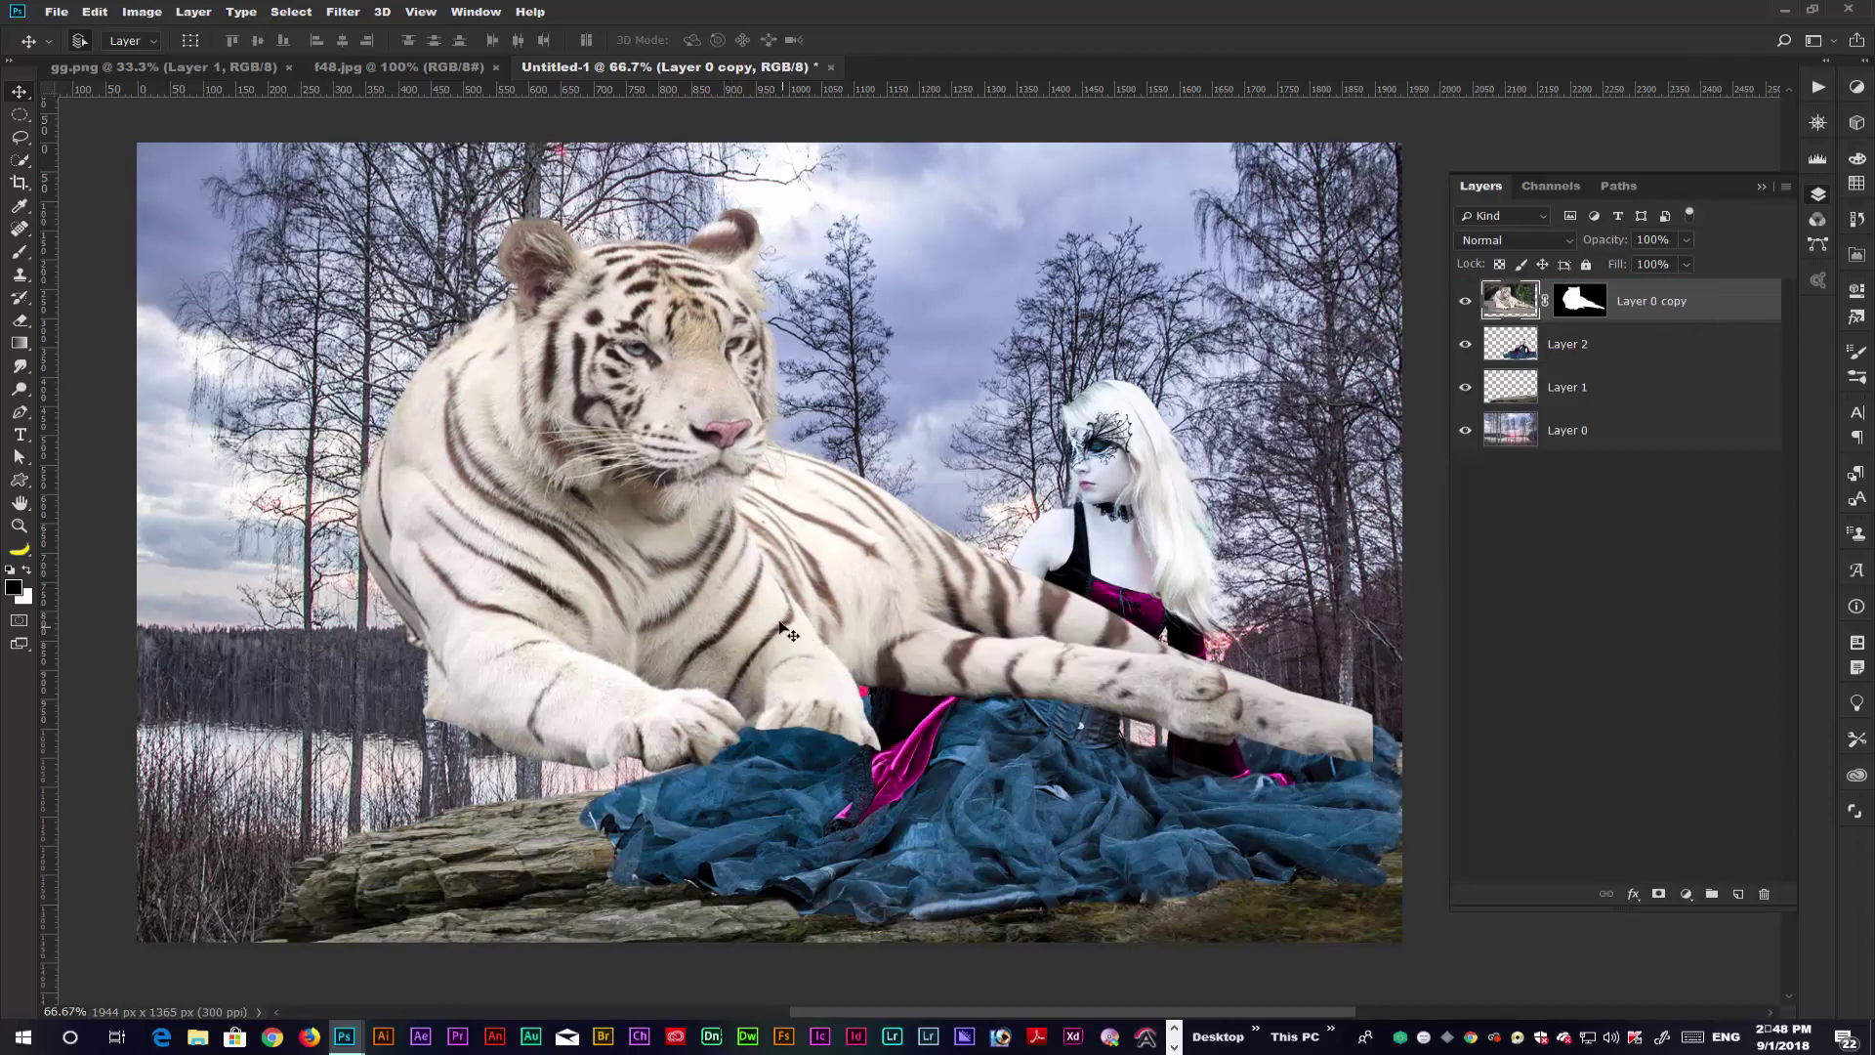
# - Scale the tiger to about 52.4% and position it lying on the woman's skirt beside her outstretched arm
pyautogui.moveTo(787, 633); pyautogui.dragTo(881, 681)
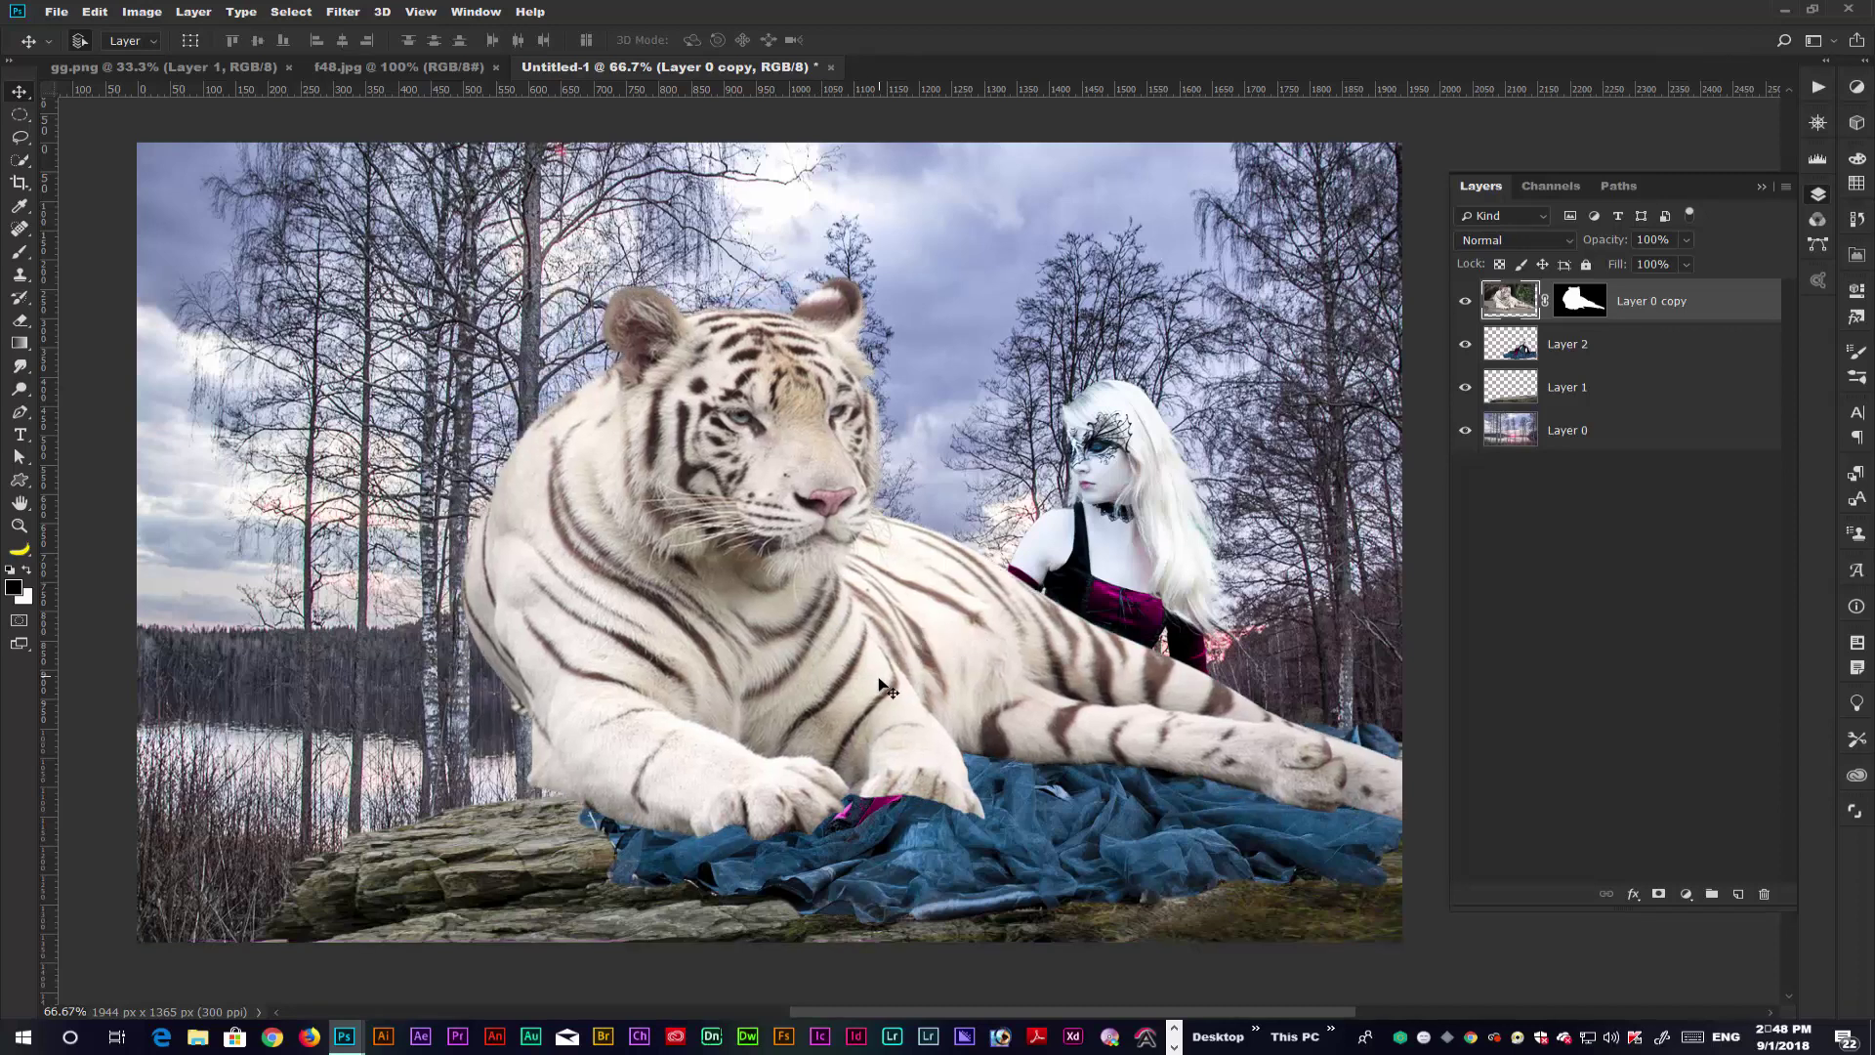
pyautogui.hotkey('ctrl', 't')
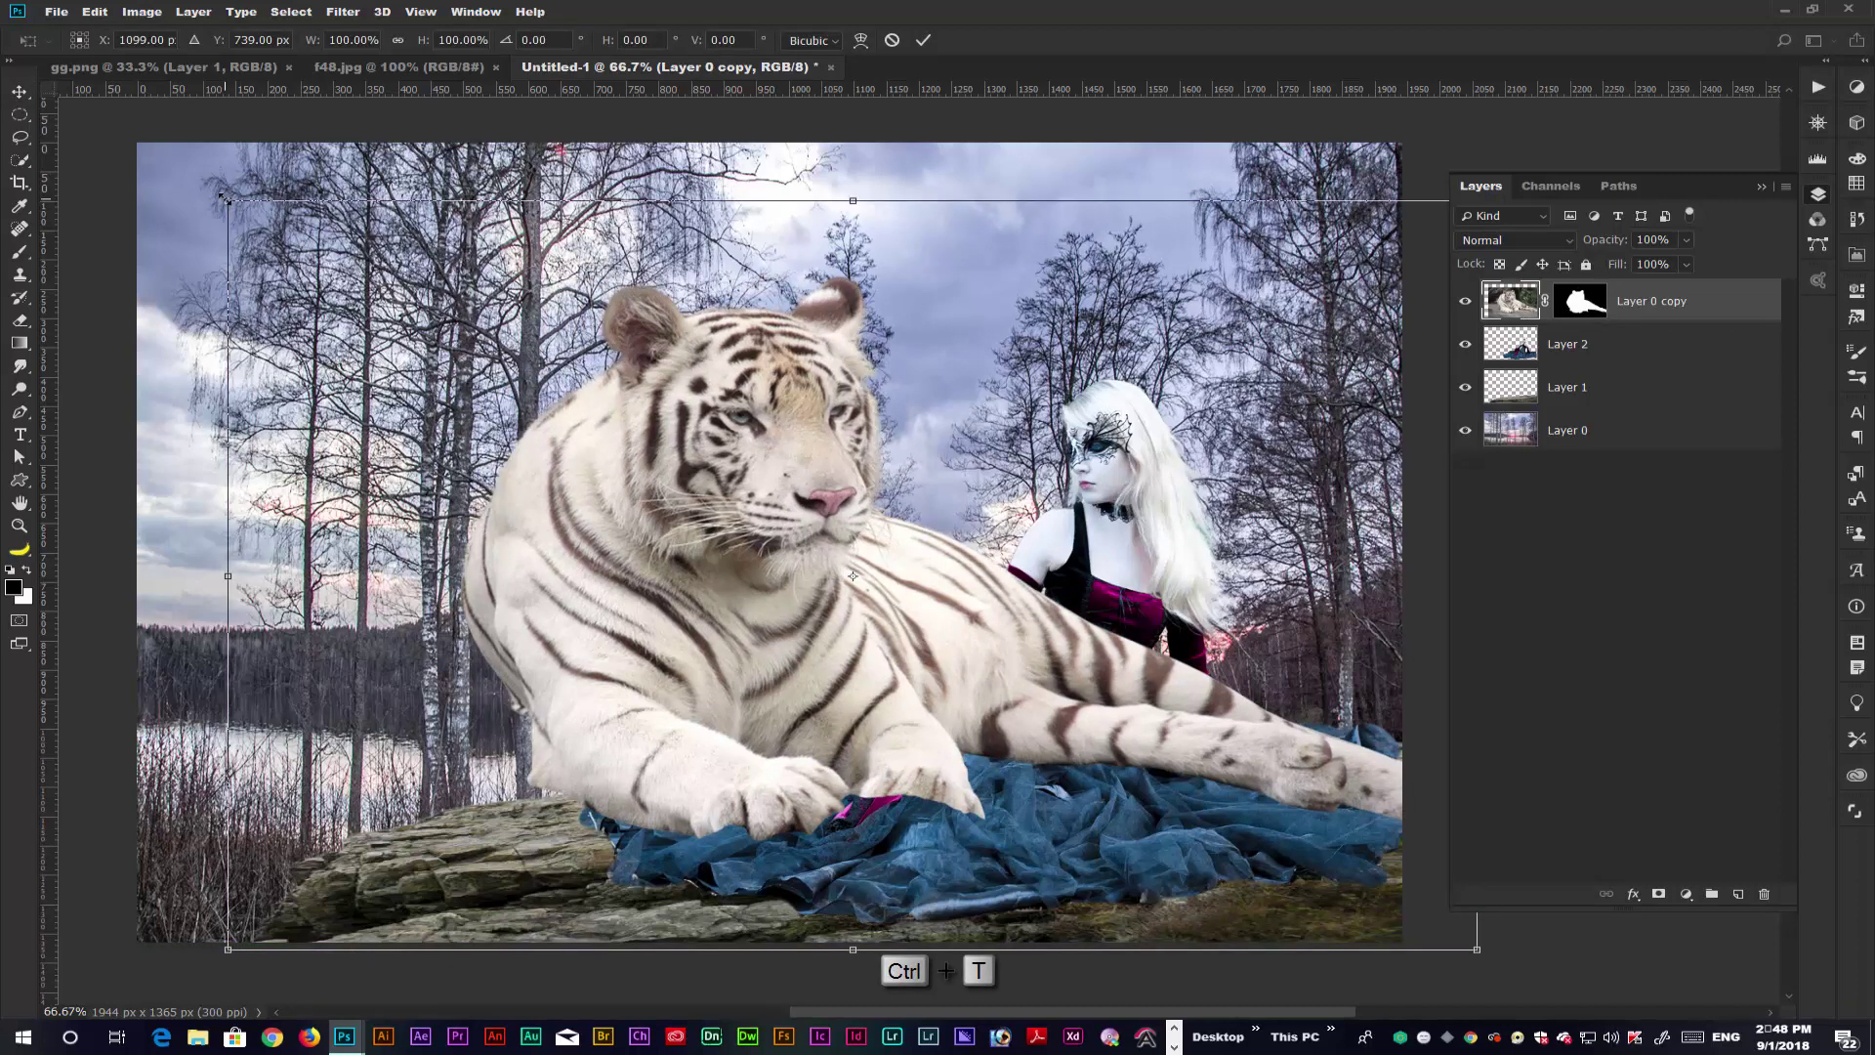
pyautogui.moveTo(223, 197); pyautogui.dragTo(383, 288)
pyautogui.moveTo(537, 492); pyautogui.dragTo(580, 552)
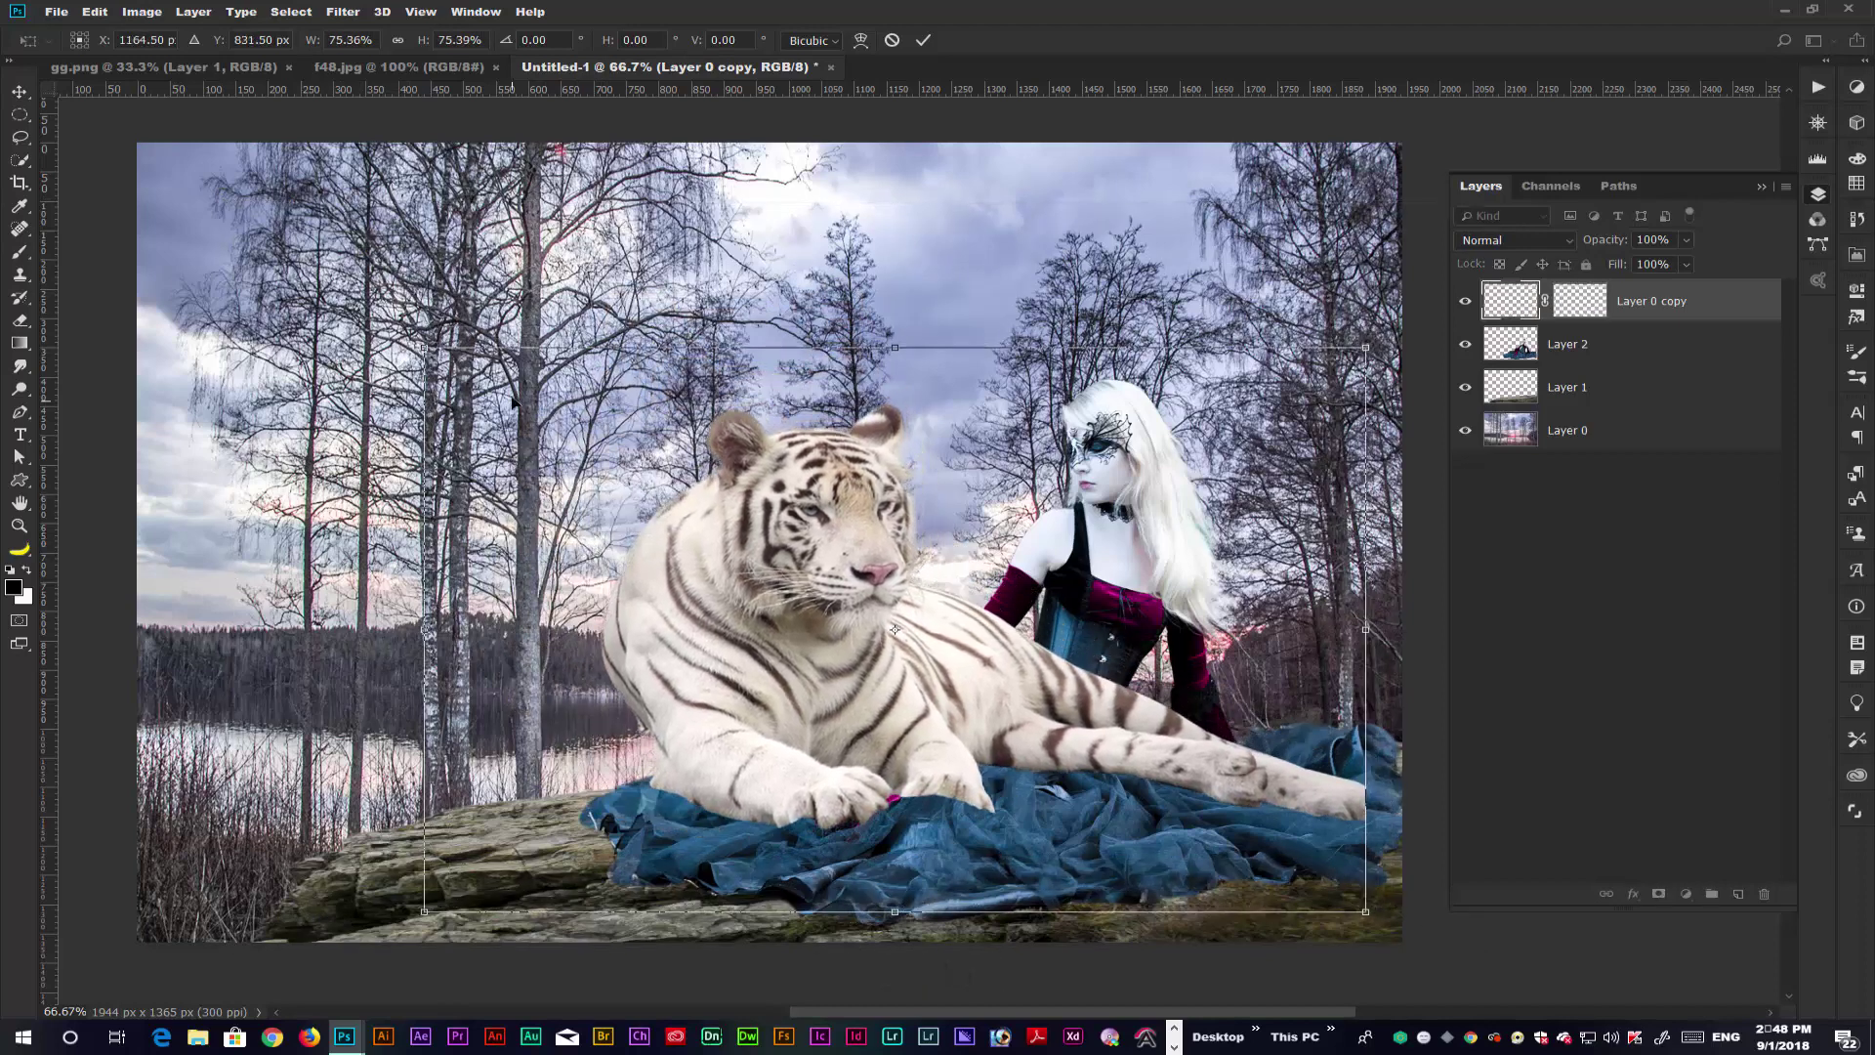
pyautogui.moveTo(424, 347); pyautogui.dragTo(490, 386)
pyautogui.moveTo(638, 530); pyautogui.dragTo(648, 535)
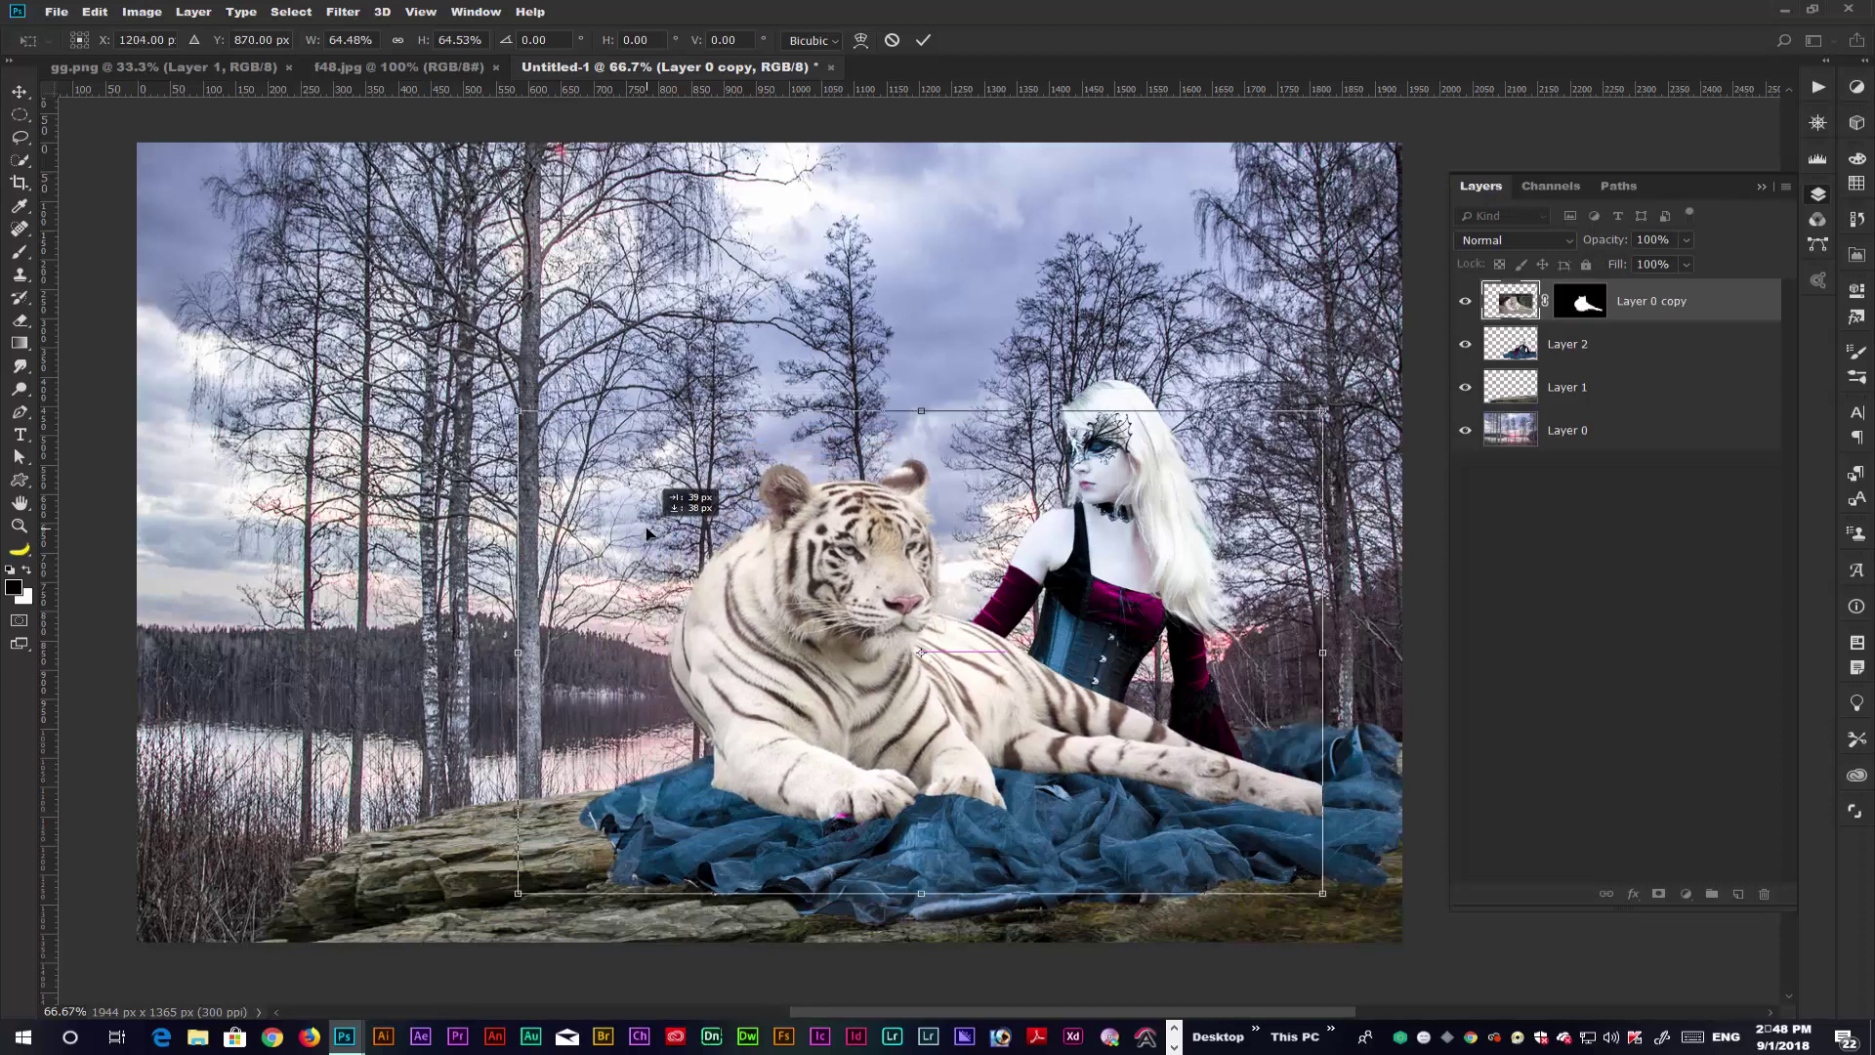
pyautogui.moveTo(648, 534); pyautogui.dragTo(609, 543)
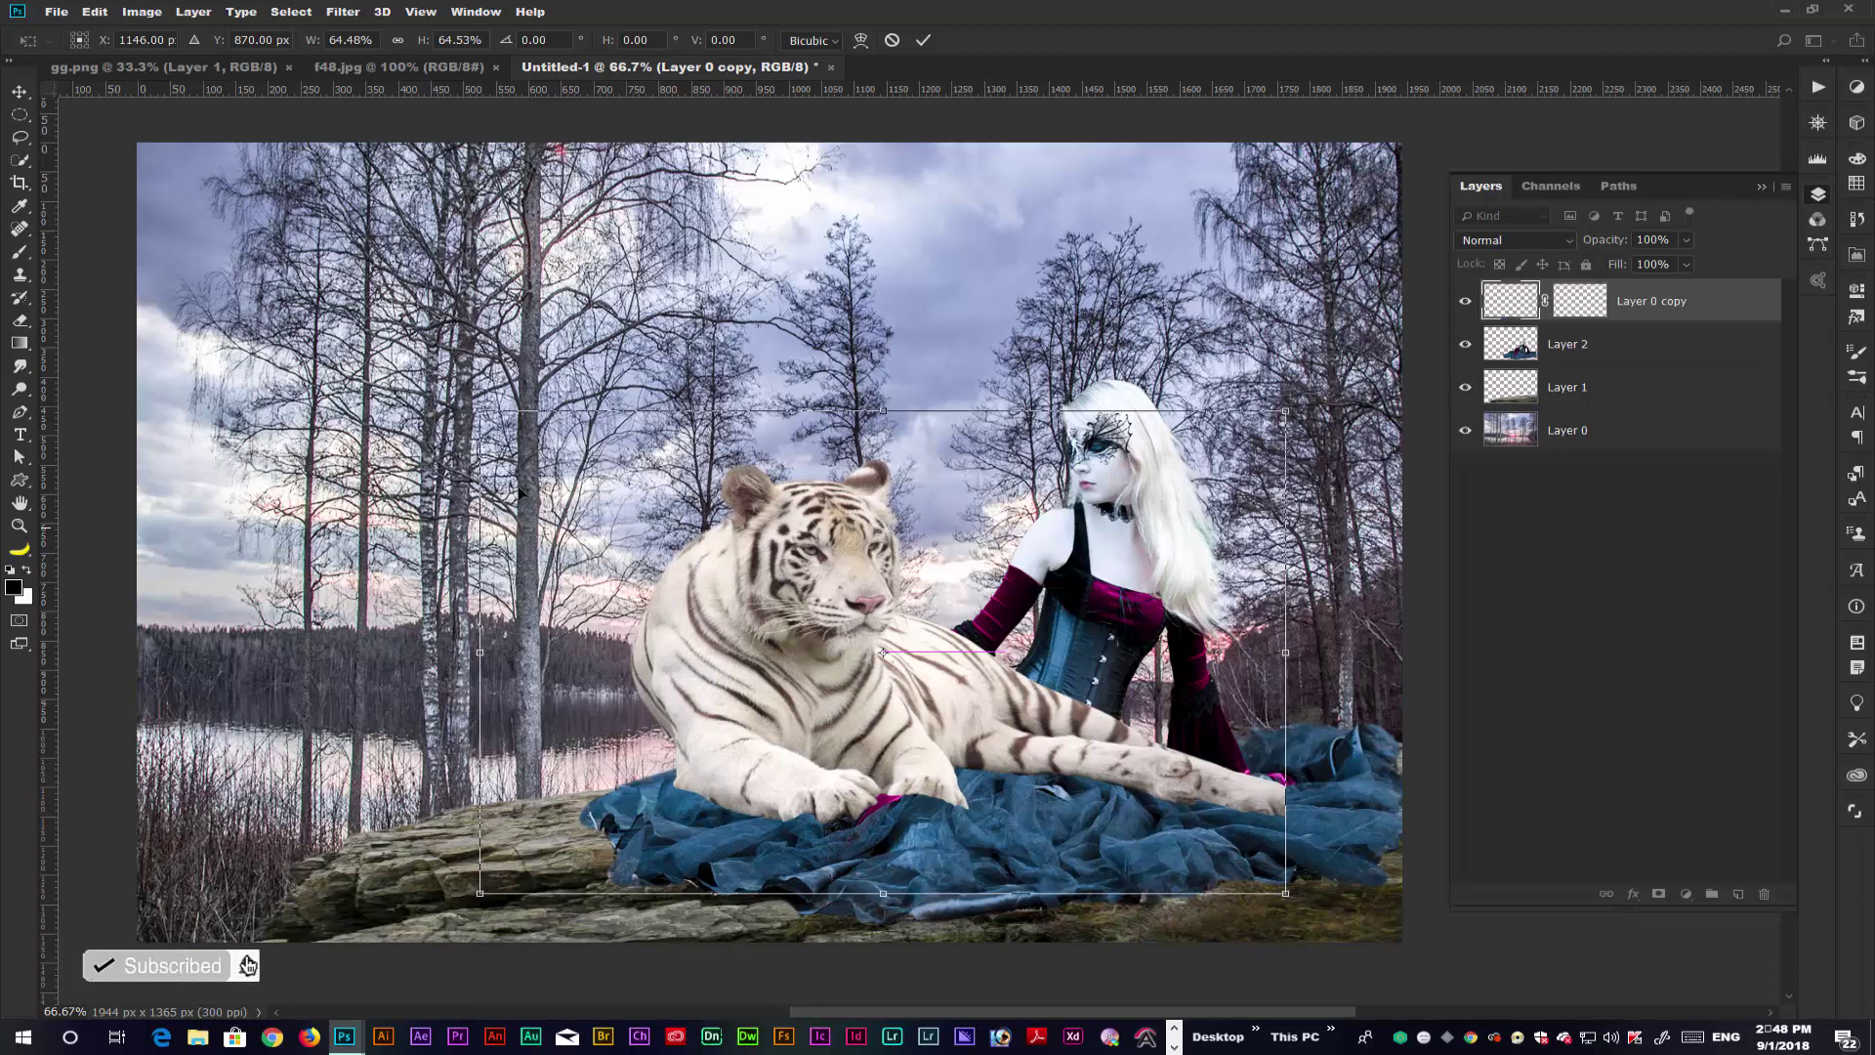
pyautogui.moveTo(479, 411); pyautogui.dragTo(558, 476)
pyautogui.moveTo(632, 549); pyautogui.dragTo(660, 573)
pyautogui.moveTo(591, 483)
pyautogui.mouseDown()
pyautogui.moveTo(608, 447)
pyautogui.moveTo(589, 435)
pyautogui.moveTo(586, 459)
pyautogui.mouseUp()
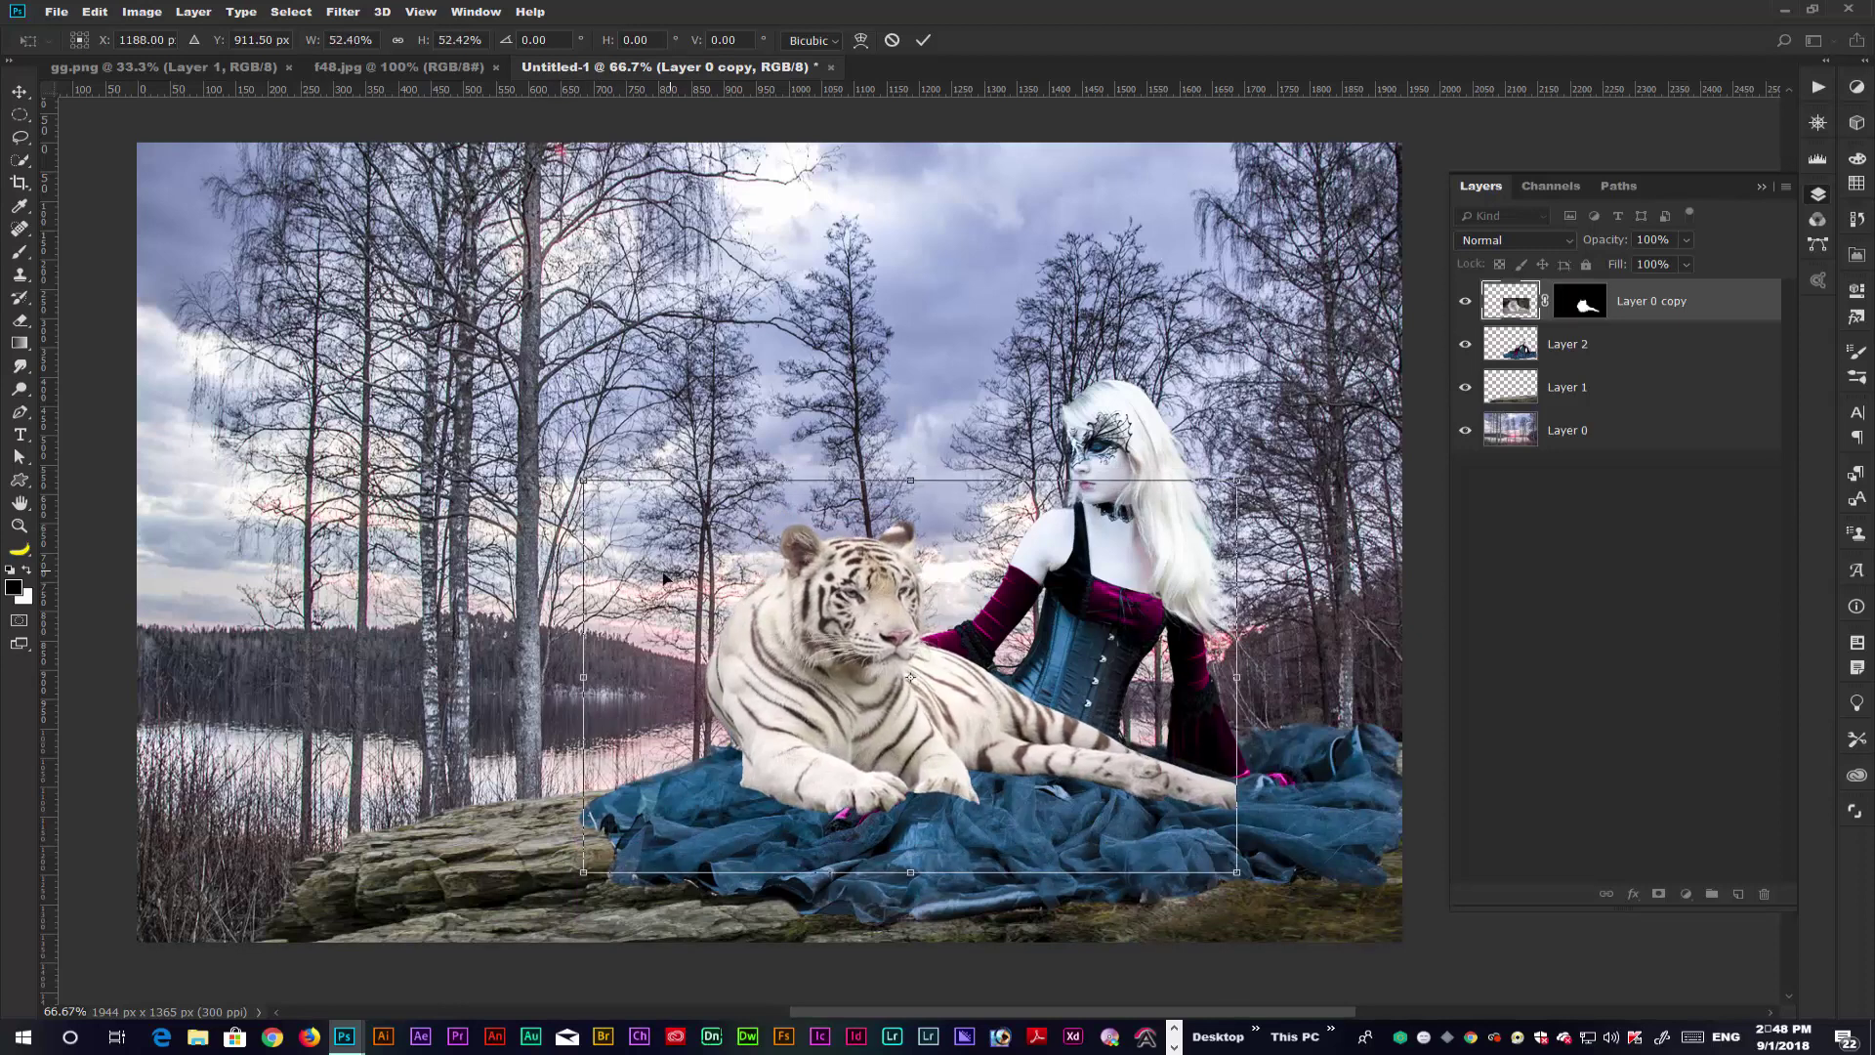
pyautogui.moveTo(664, 577); pyautogui.dragTo(645, 579)
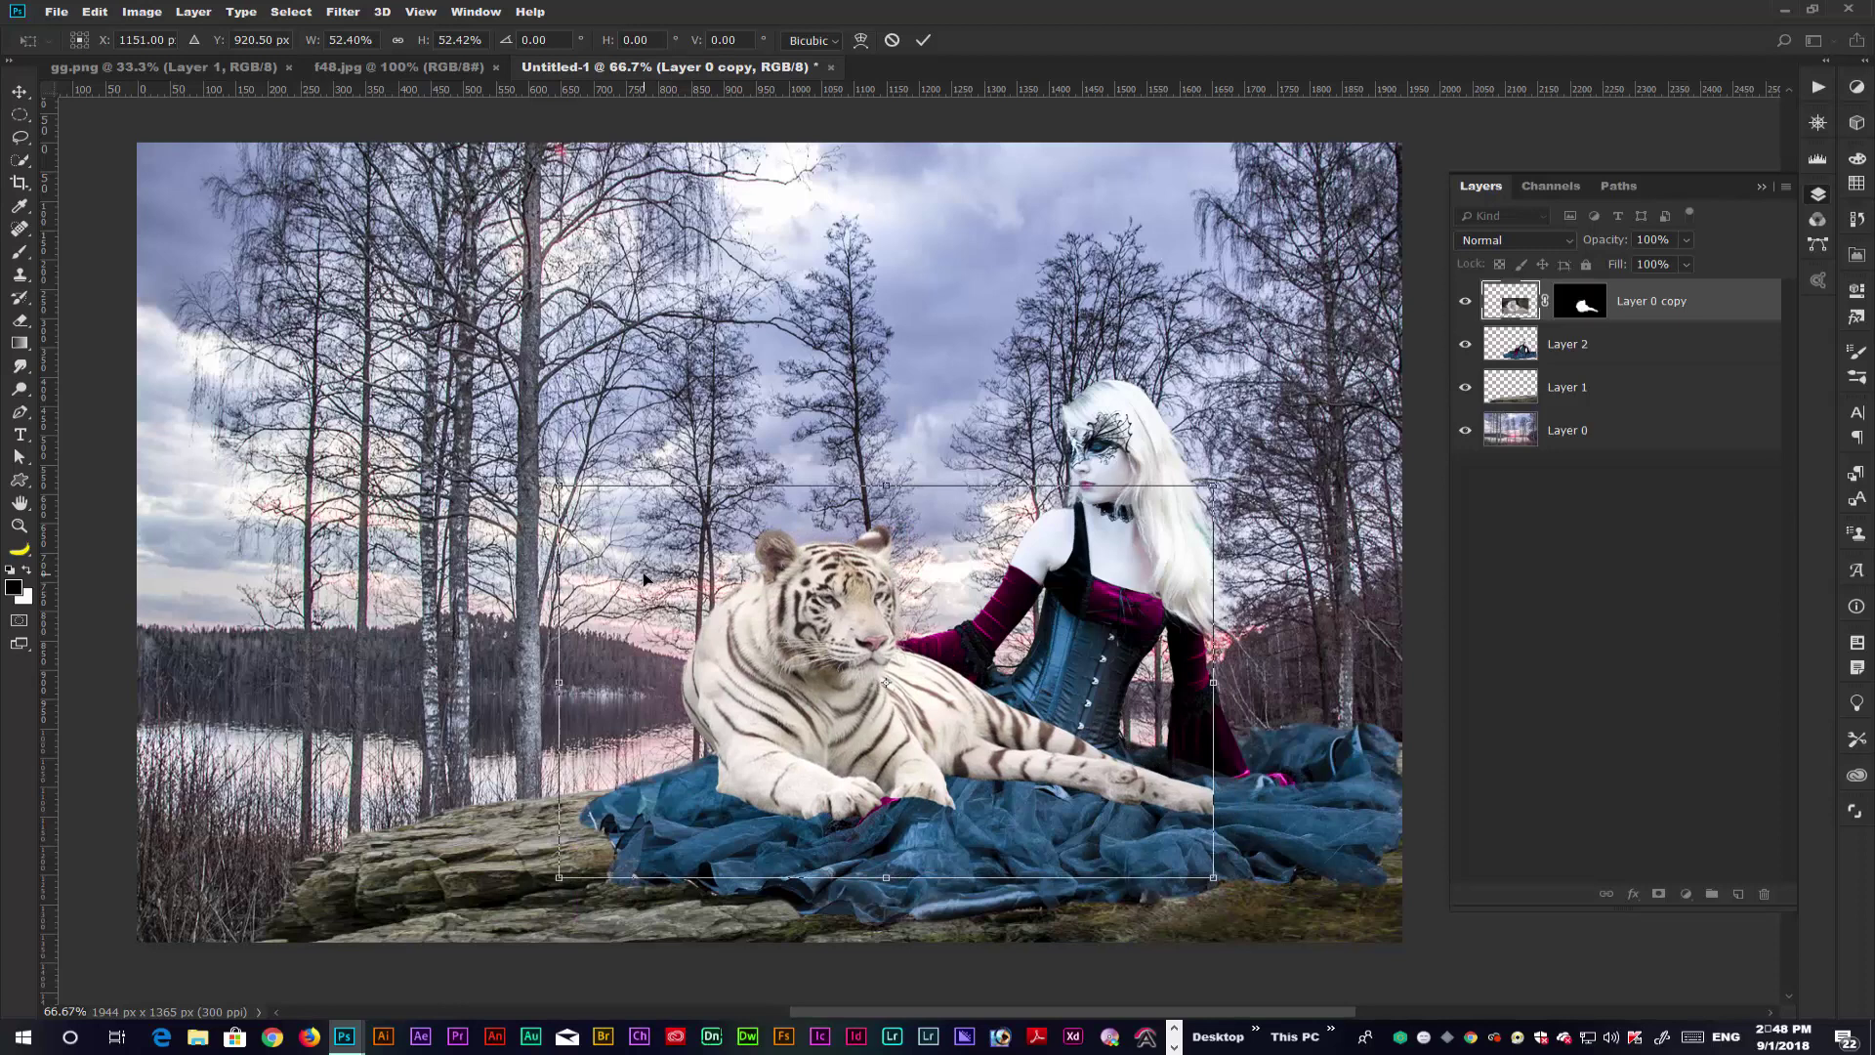
pyautogui.press('Return')
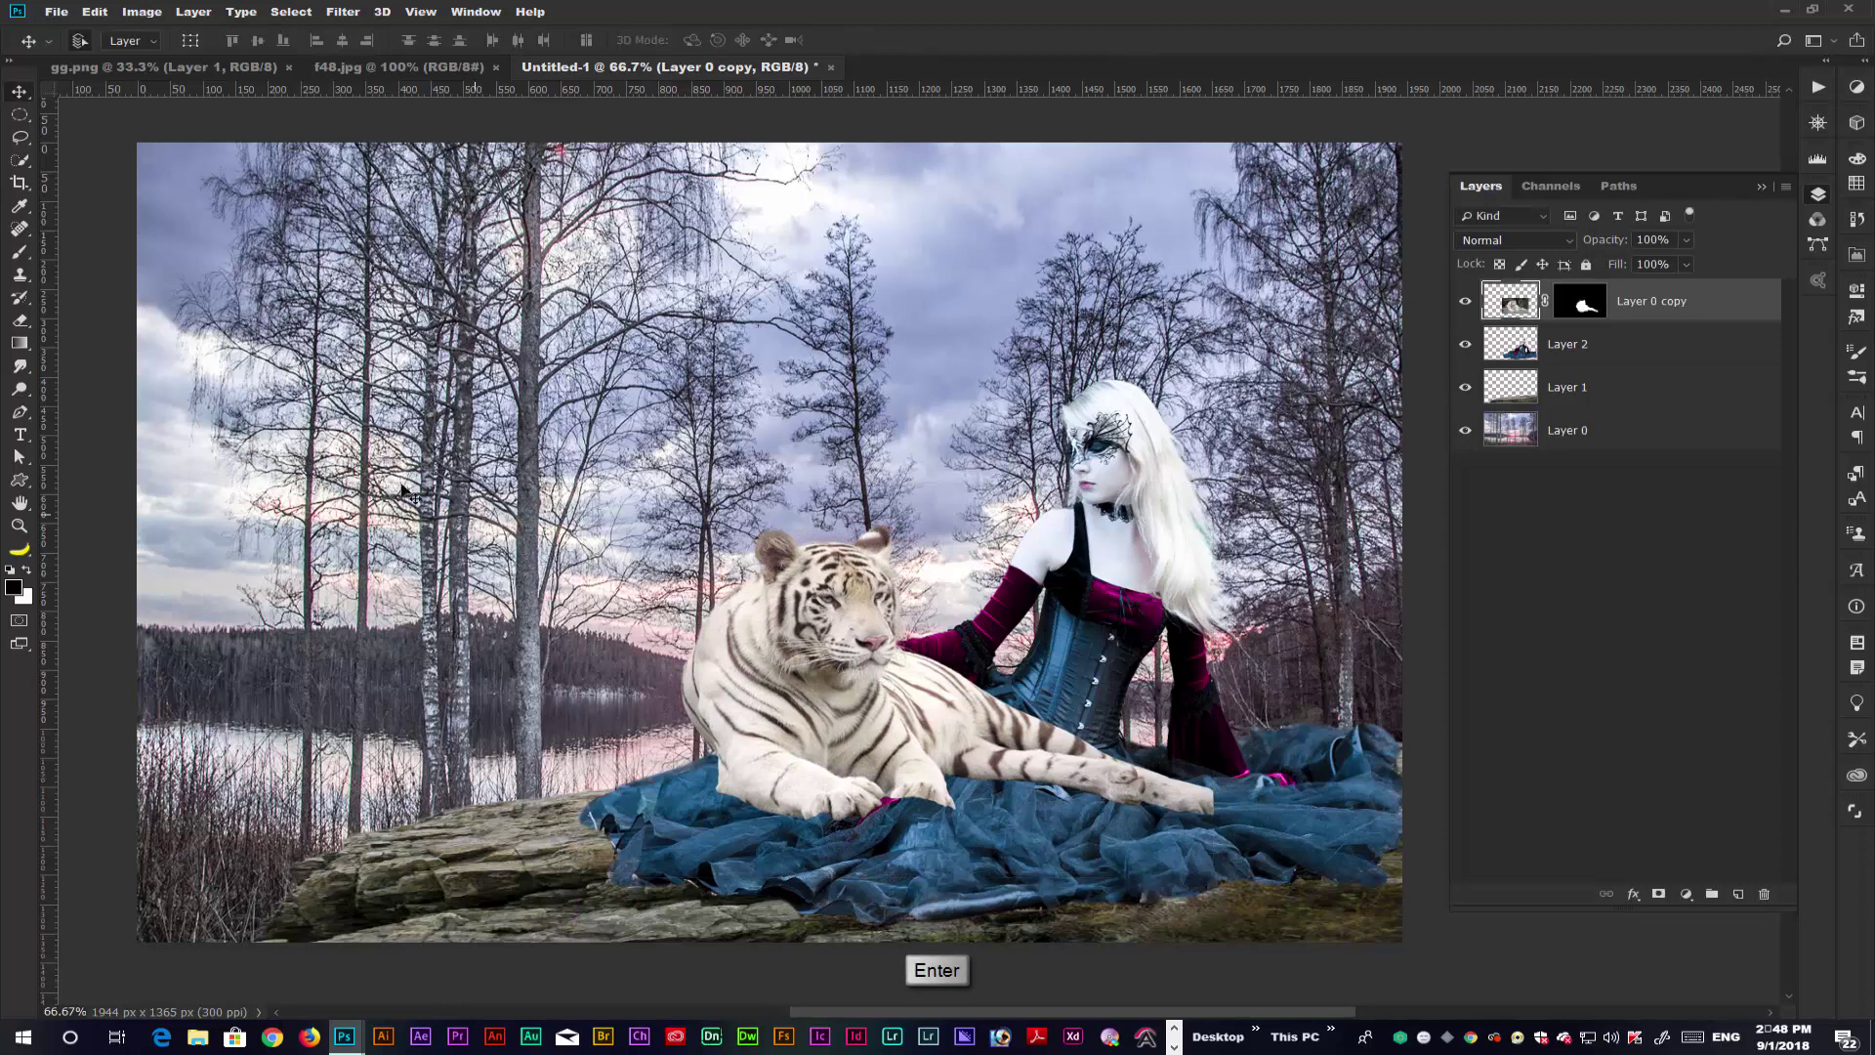
# - Paint black on the tiger's layer mask with a 100 px brush to hide its hindquarters and upper hind leg over the skirt
pyautogui.click(1598, 305)
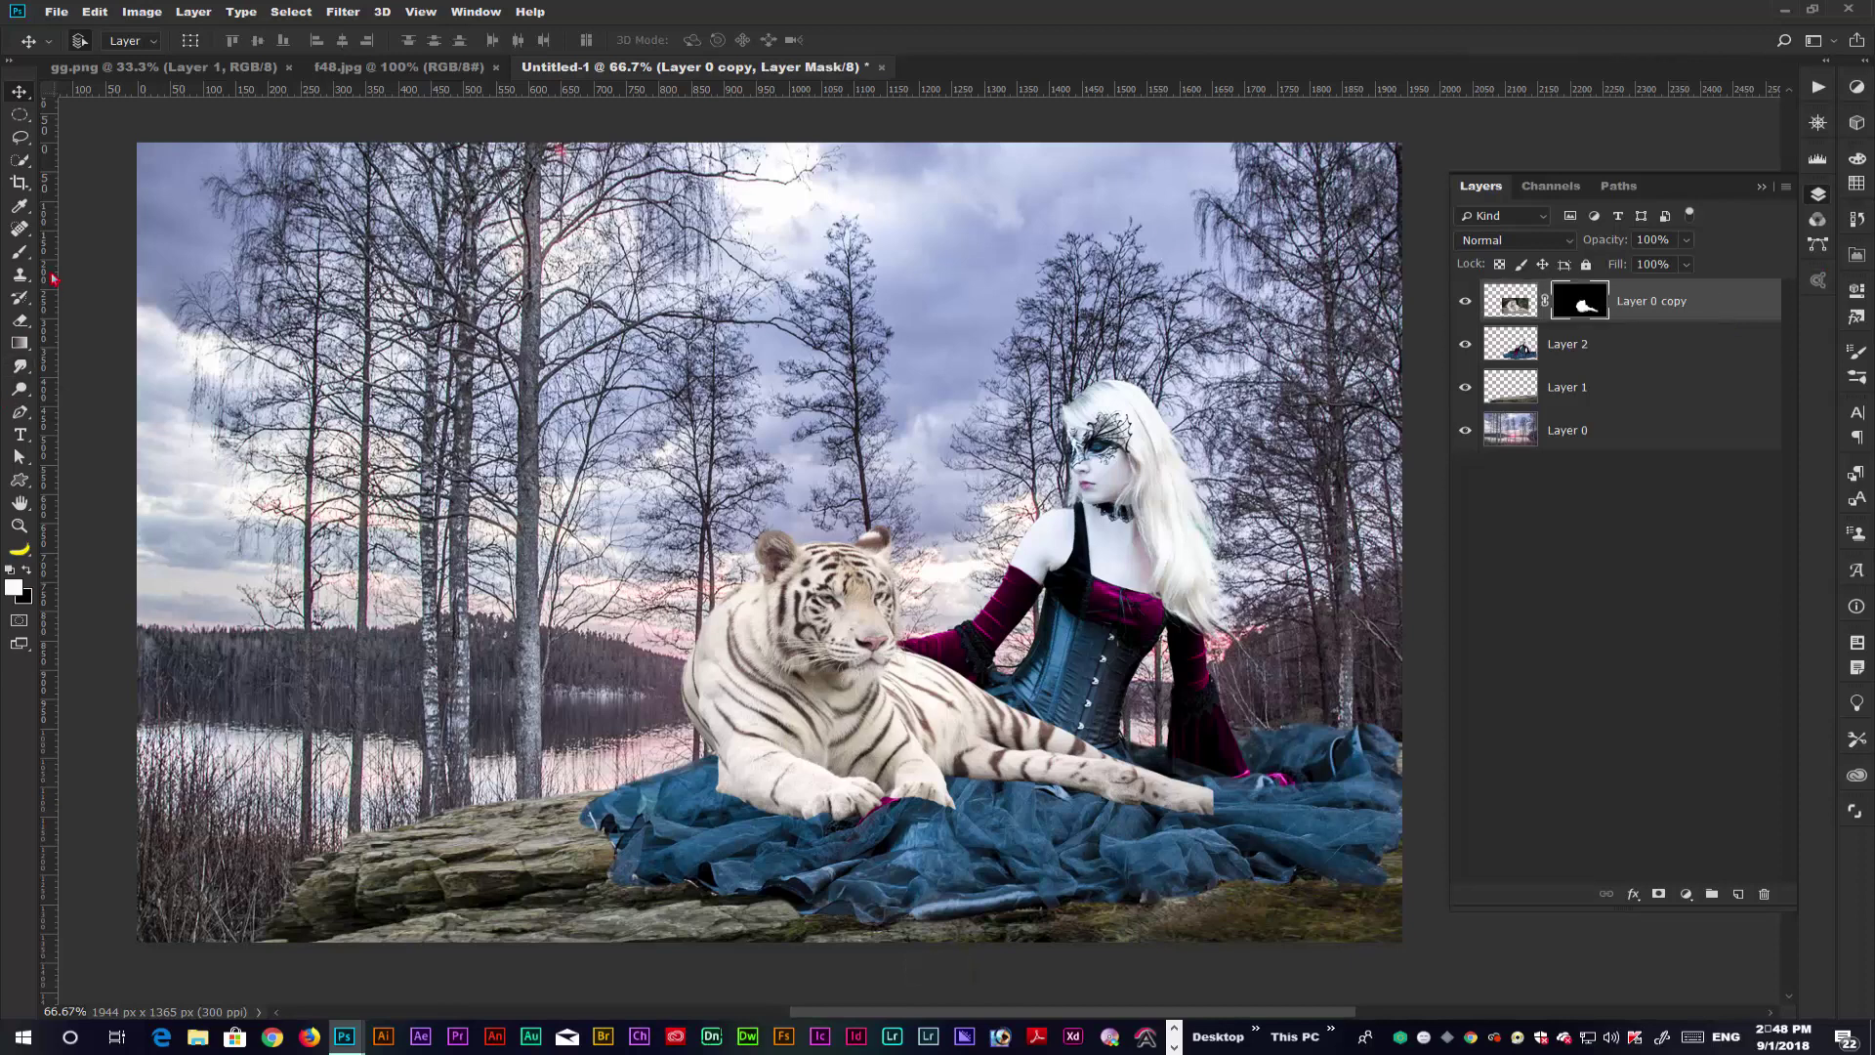
pyautogui.click(20, 252)
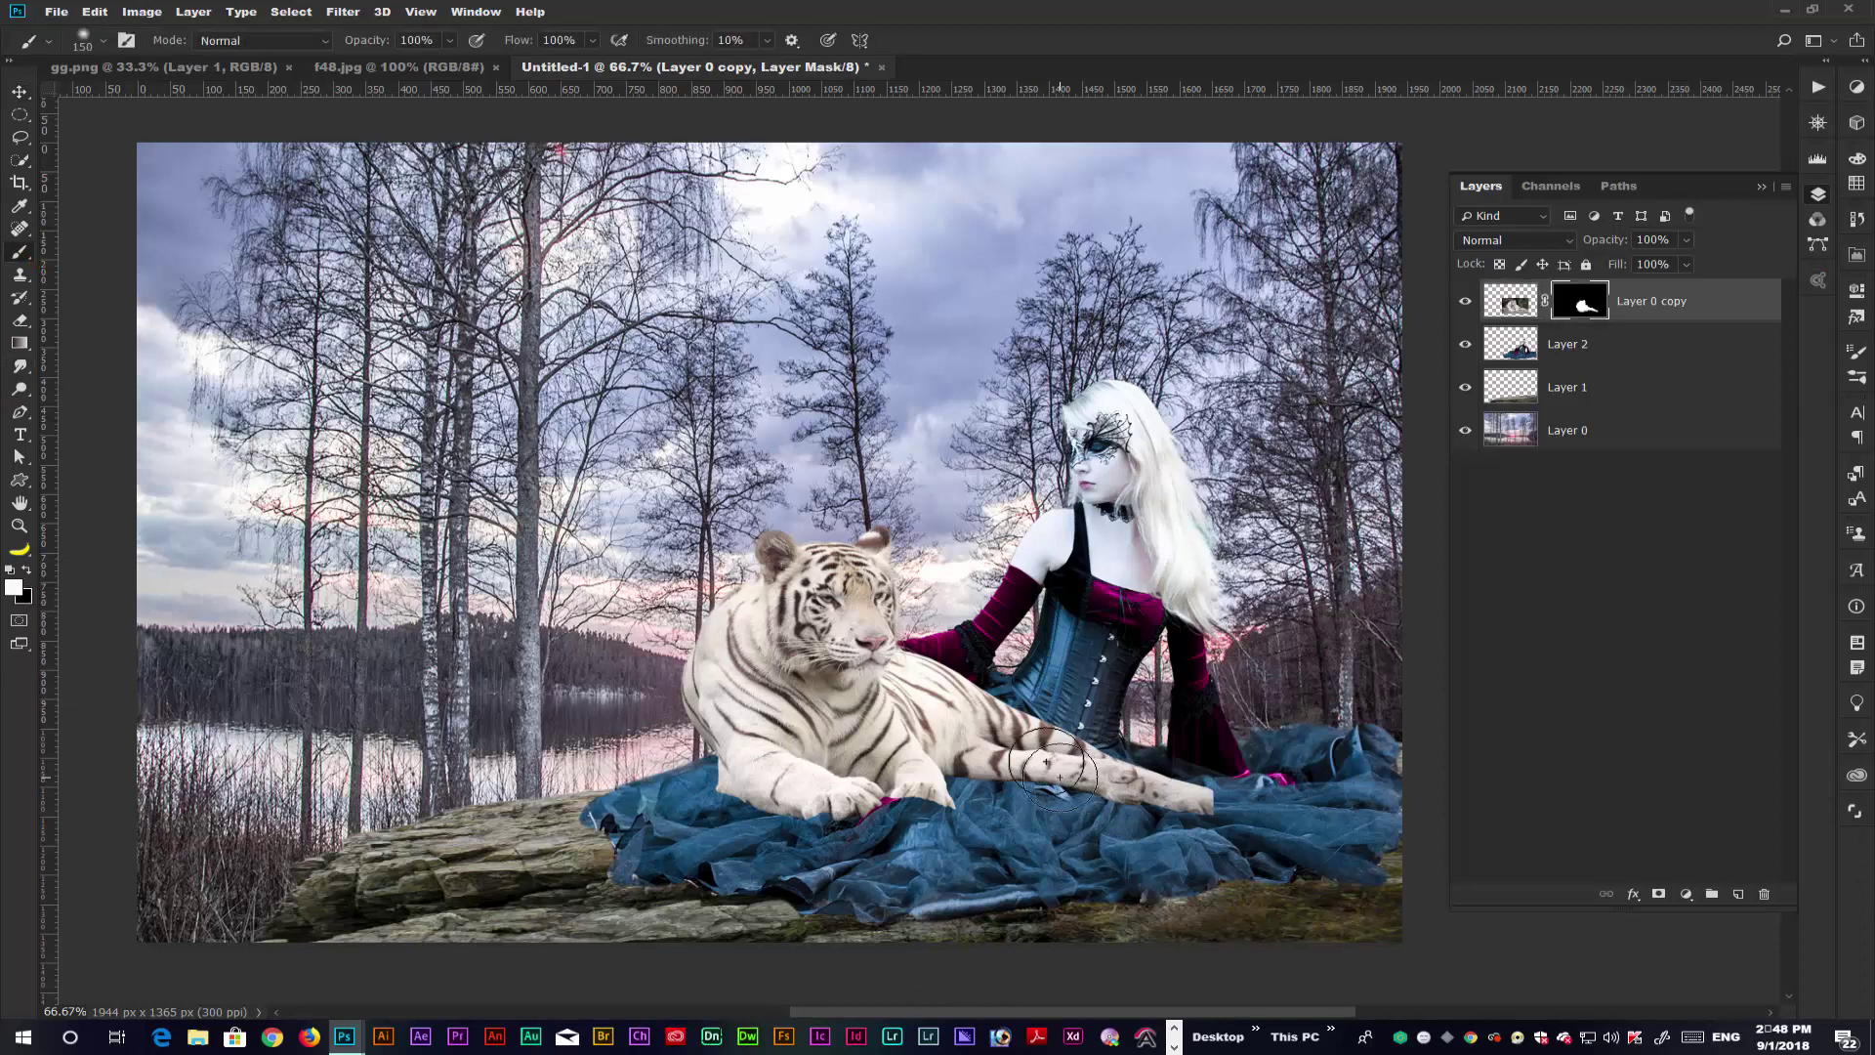
pyautogui.moveTo(1075, 708); pyautogui.dragTo(1050, 793)
pyautogui.hotkey('ctrl', 'alt', 'z')
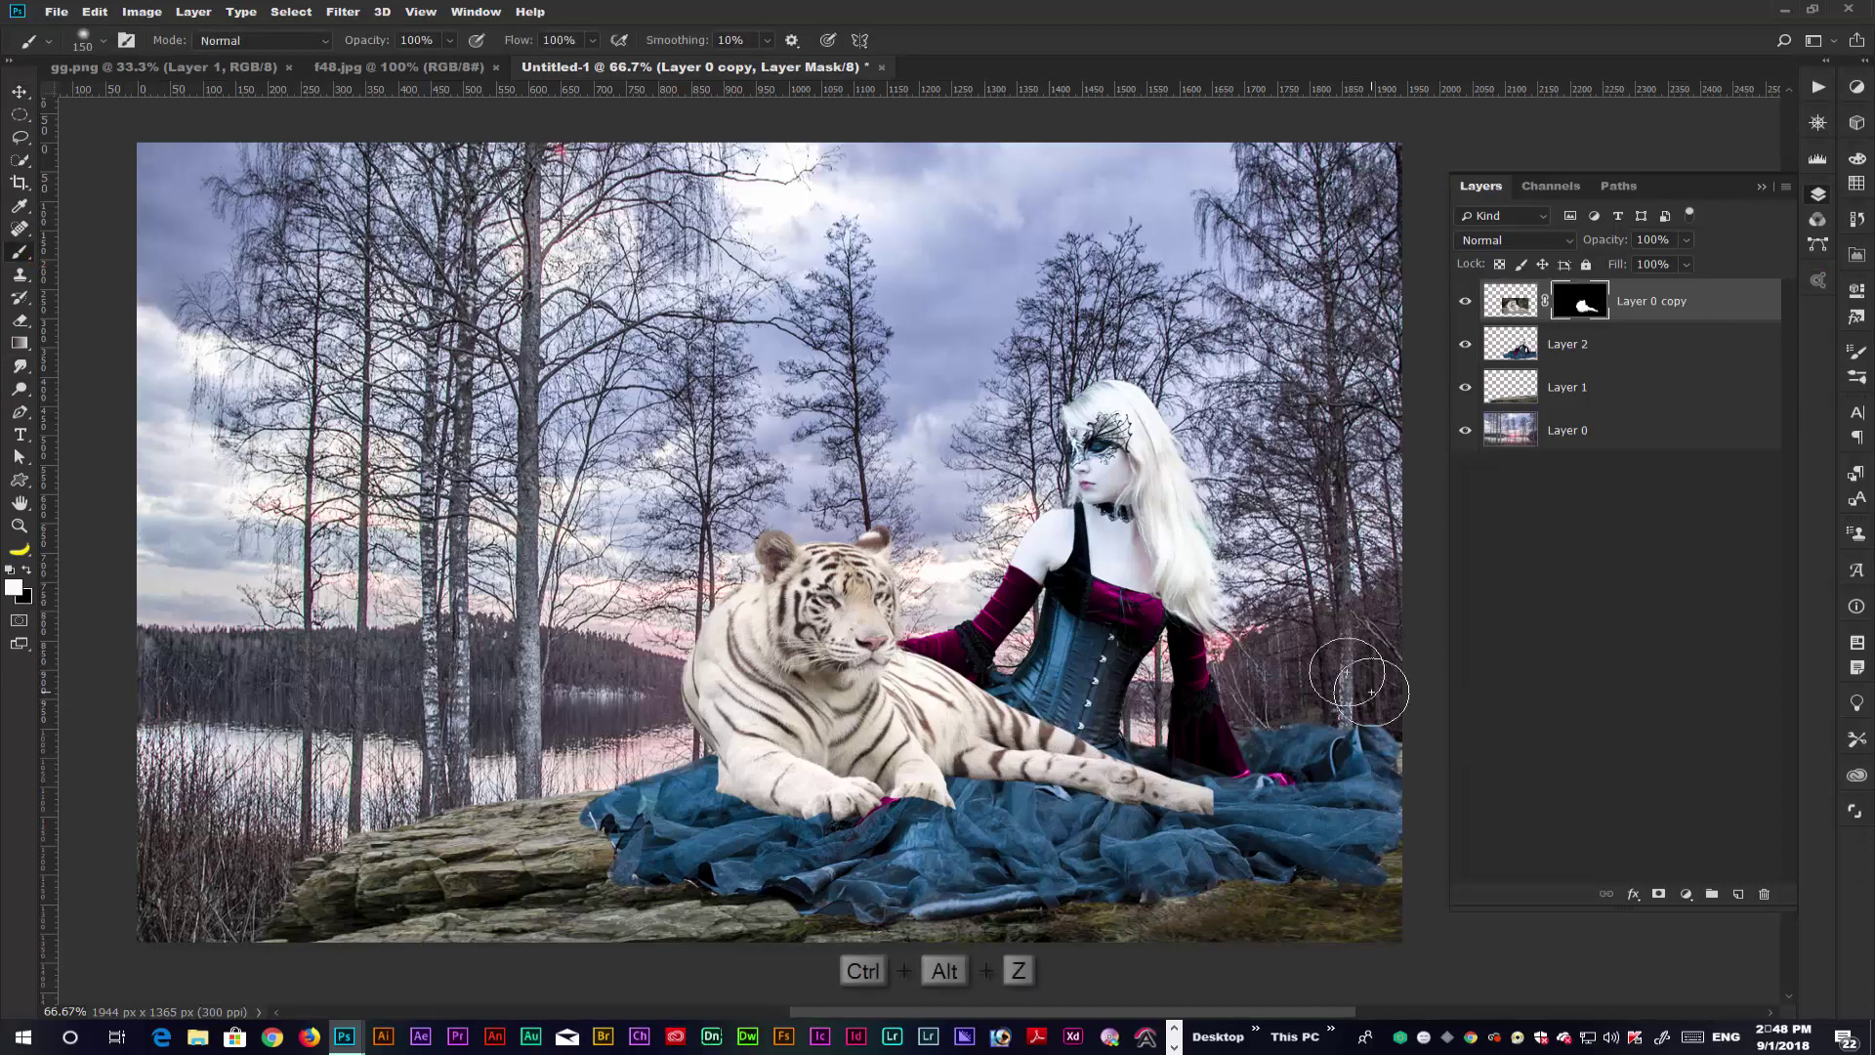
pyautogui.click(24, 570)
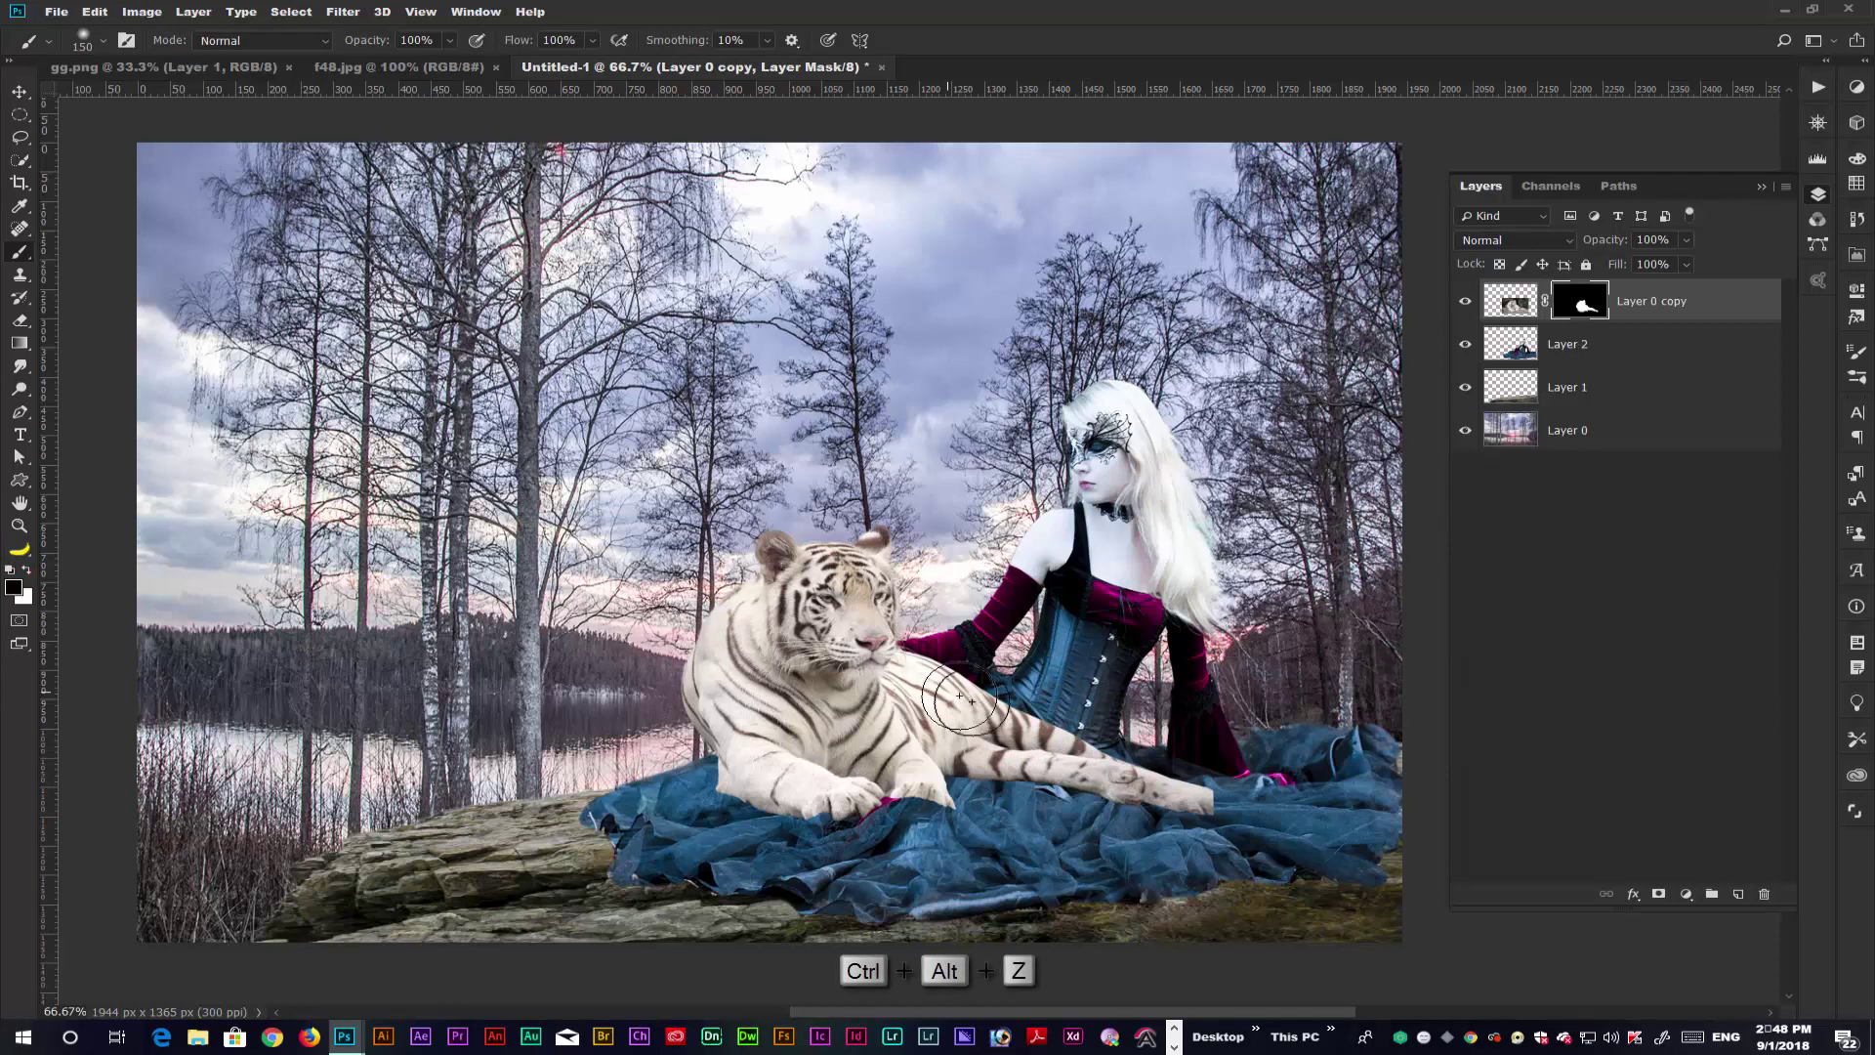
pyautogui.moveTo(1016, 762)
pyautogui.mouseDown()
pyautogui.moveTo(1069, 674)
pyautogui.moveTo(1022, 775)
pyautogui.moveTo(1027, 693)
pyautogui.moveTo(1009, 791)
pyautogui.moveTo(1061, 731)
pyautogui.moveTo(1053, 789)
pyautogui.moveTo(1067, 747)
pyautogui.moveTo(1202, 816)
pyautogui.mouseUp()
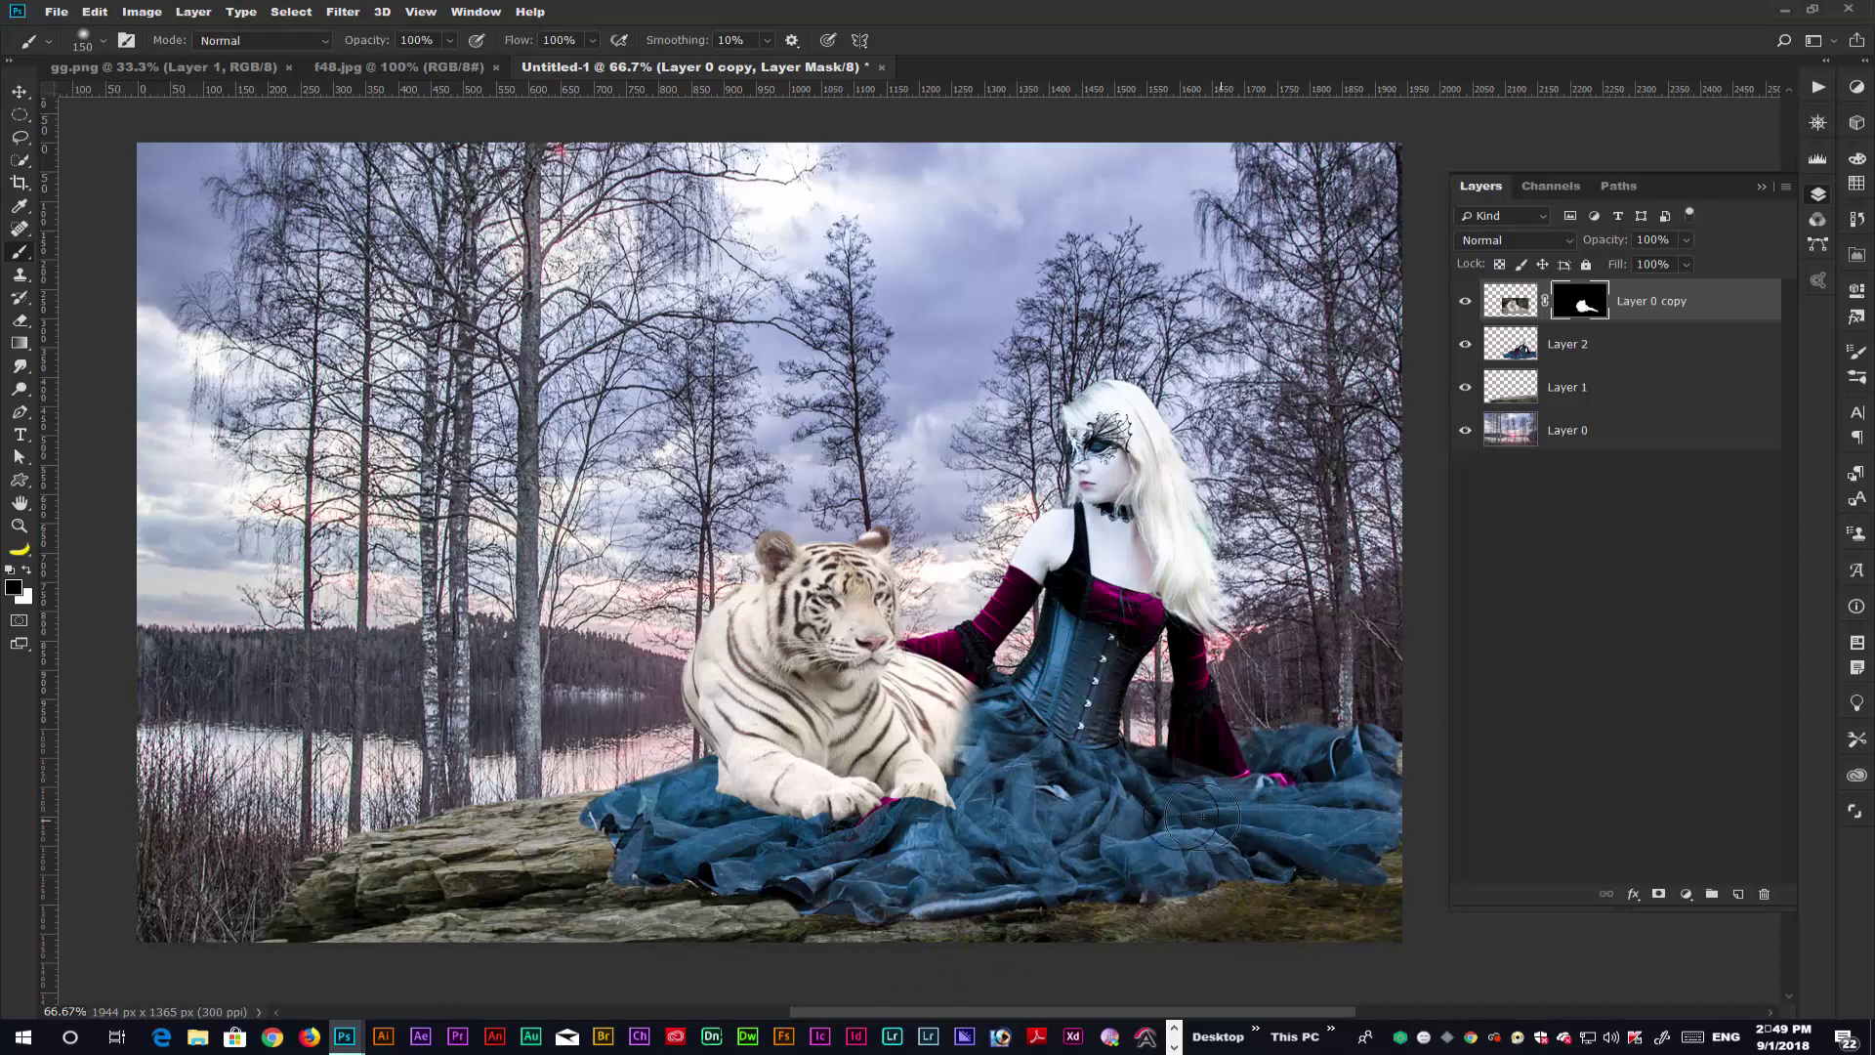
pyautogui.hotkey('ctrl', 'alt', 'z')
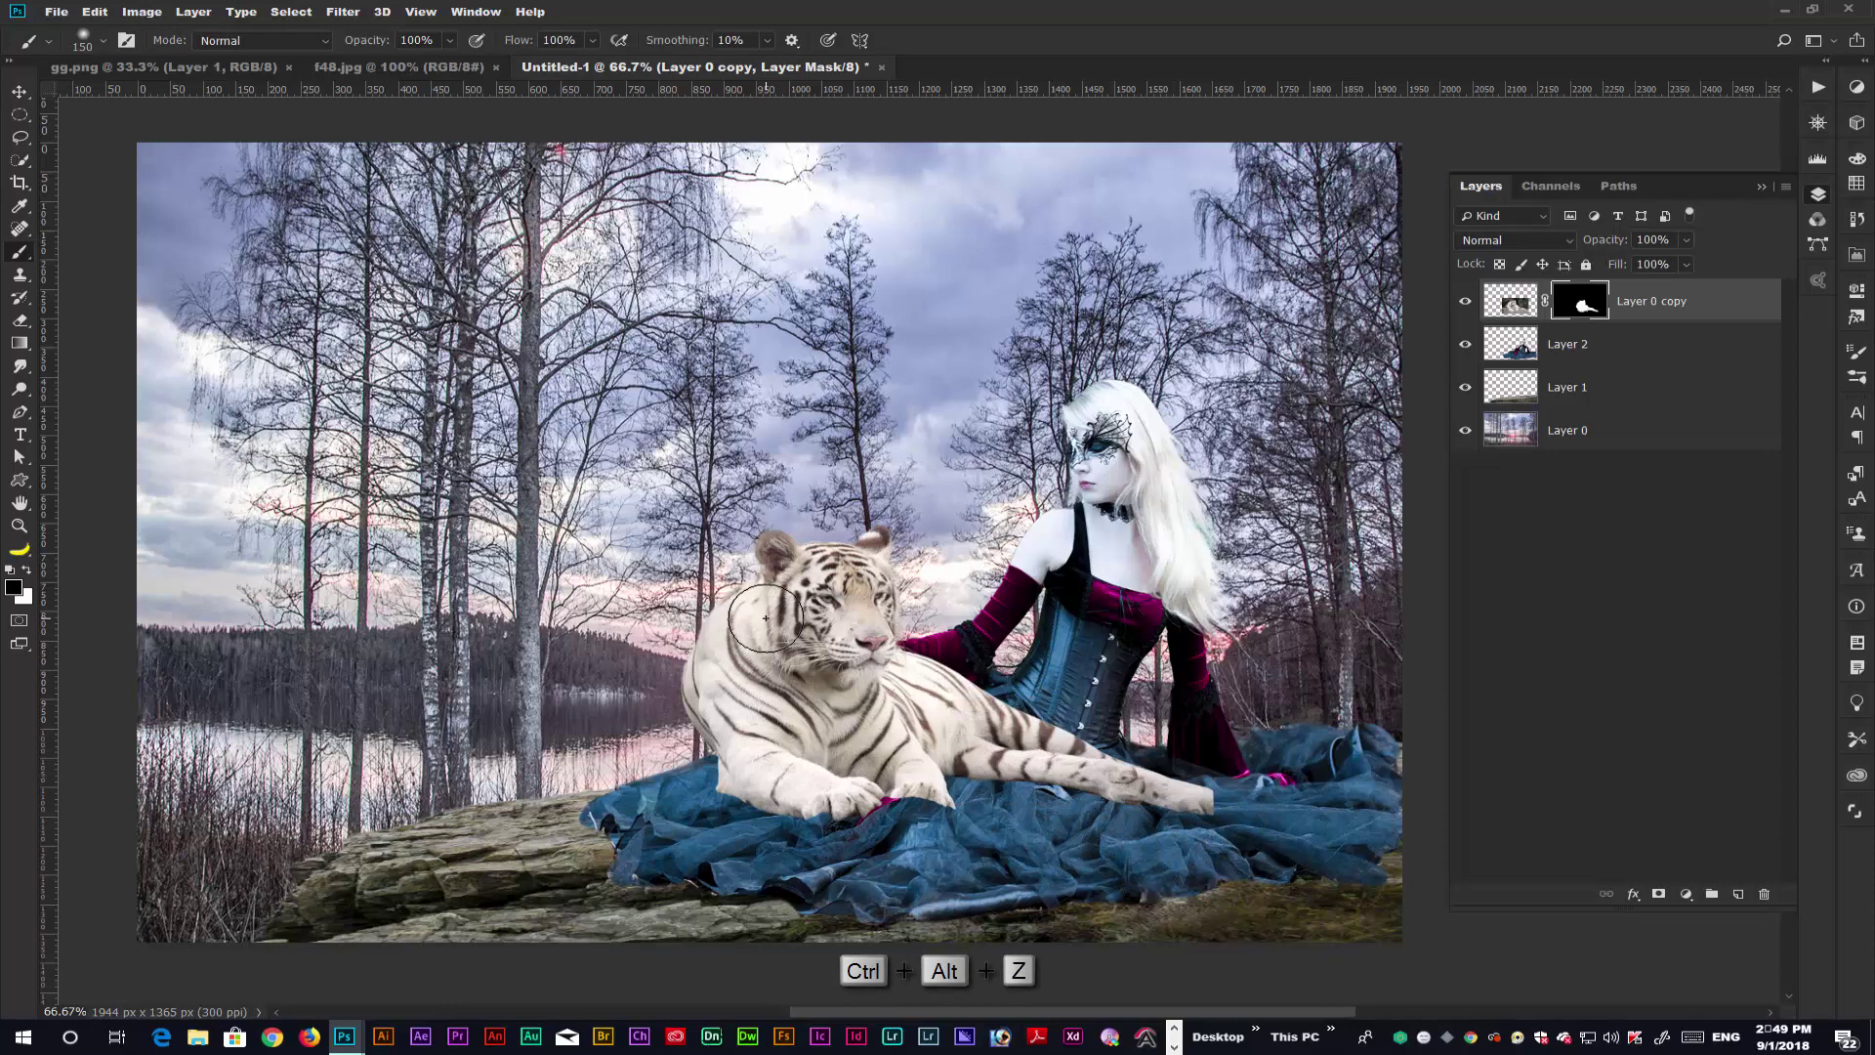
pyautogui.keyDown('alt'); pyautogui.rightClick(821, 625); pyautogui.keyUp('alt')
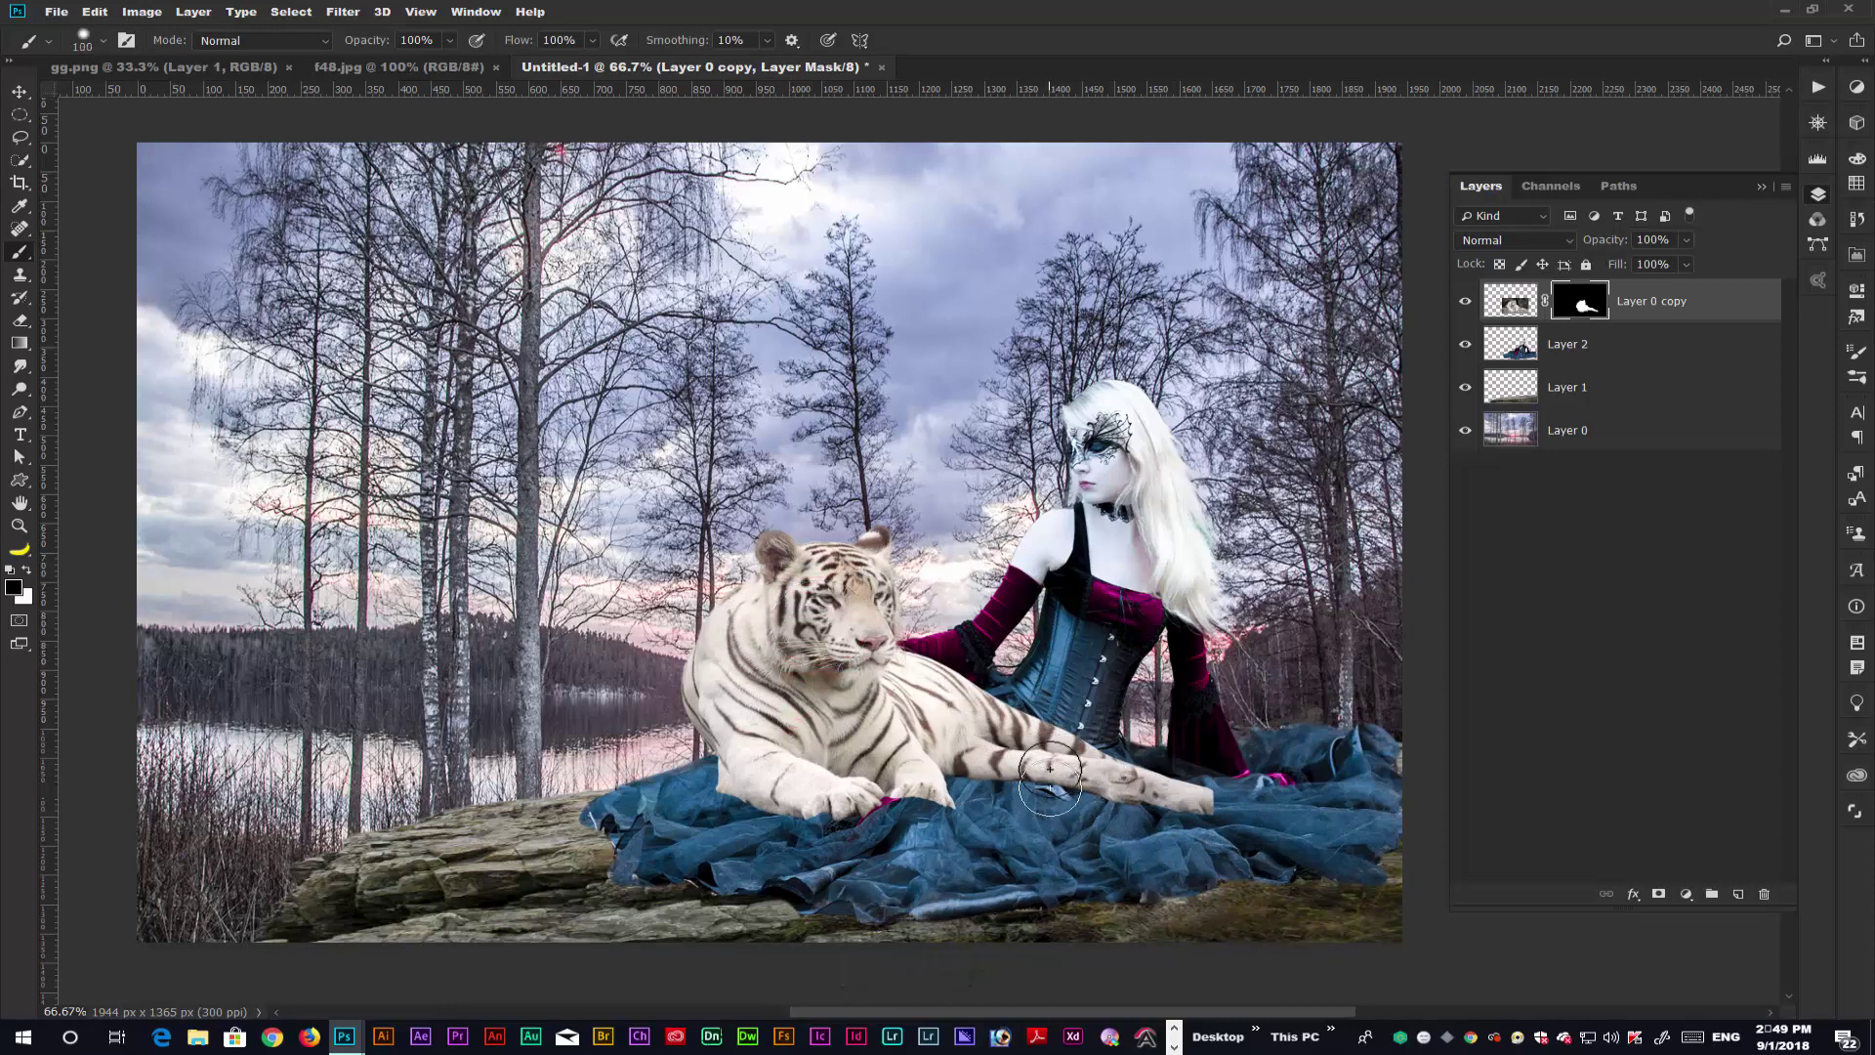
pyautogui.moveTo(1048, 761)
pyautogui.mouseDown()
pyautogui.moveTo(1084, 771)
pyautogui.moveTo(1066, 767)
pyautogui.mouseUp()
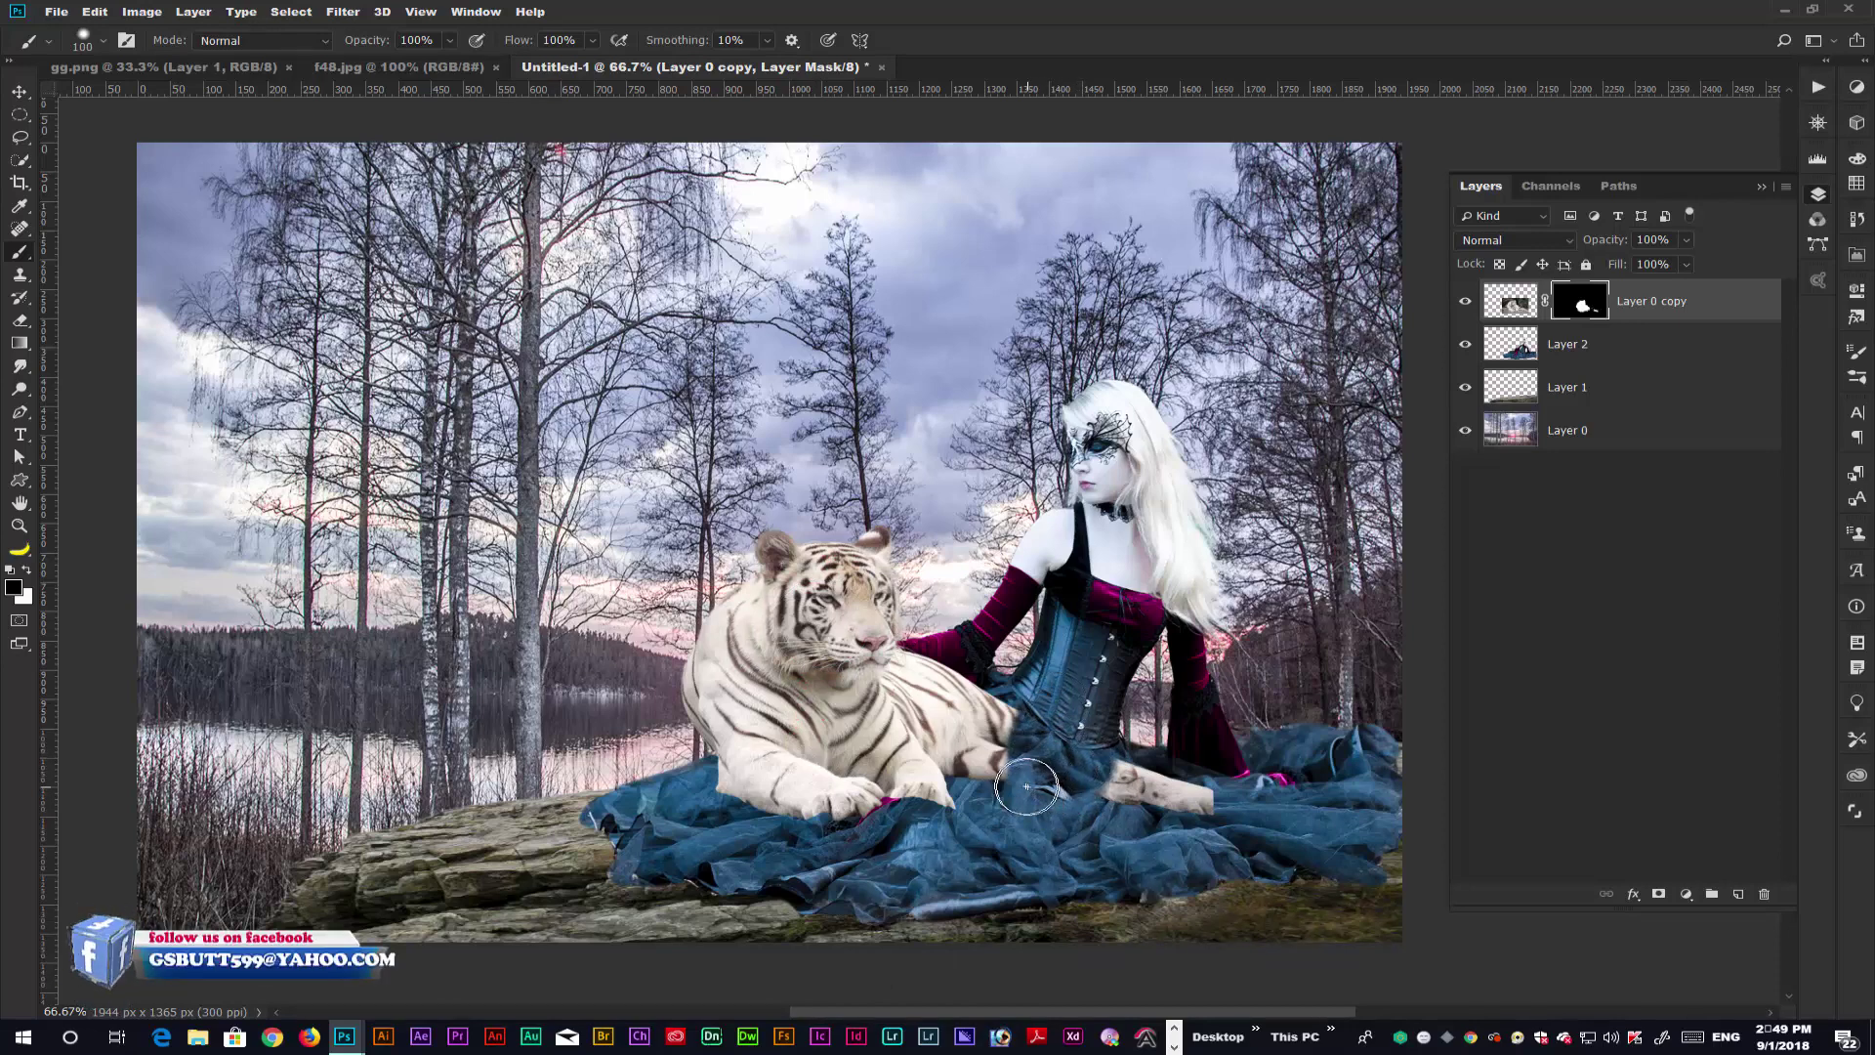
pyautogui.hotkey('ctrl', 'alt', 'z')
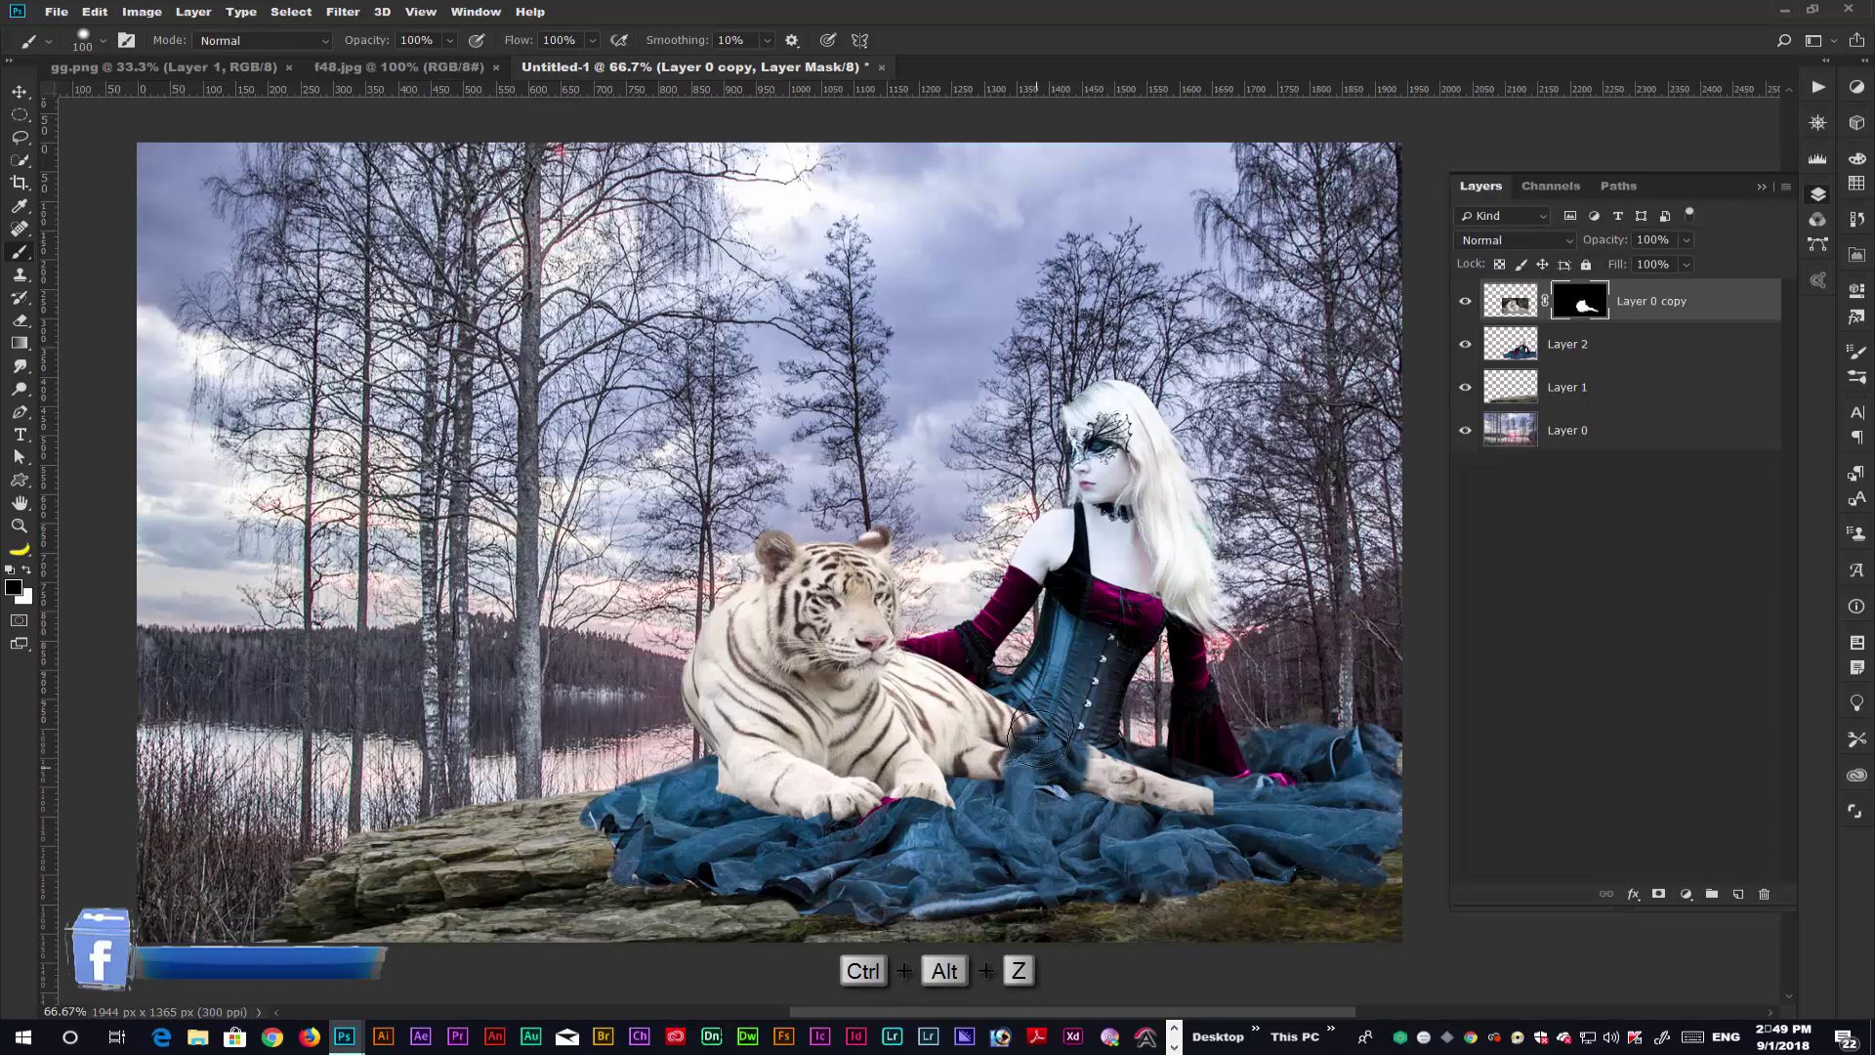
pyautogui.moveTo(1038, 739)
pyautogui.mouseDown()
pyautogui.moveTo(1012, 787)
pyautogui.moveTo(1027, 703)
pyautogui.moveTo(1017, 731)
pyautogui.moveTo(1005, 670)
pyautogui.moveTo(998, 797)
pyautogui.moveTo(1001, 662)
pyautogui.moveTo(993, 785)
pyautogui.moveTo(1015, 862)
pyautogui.mouseUp()
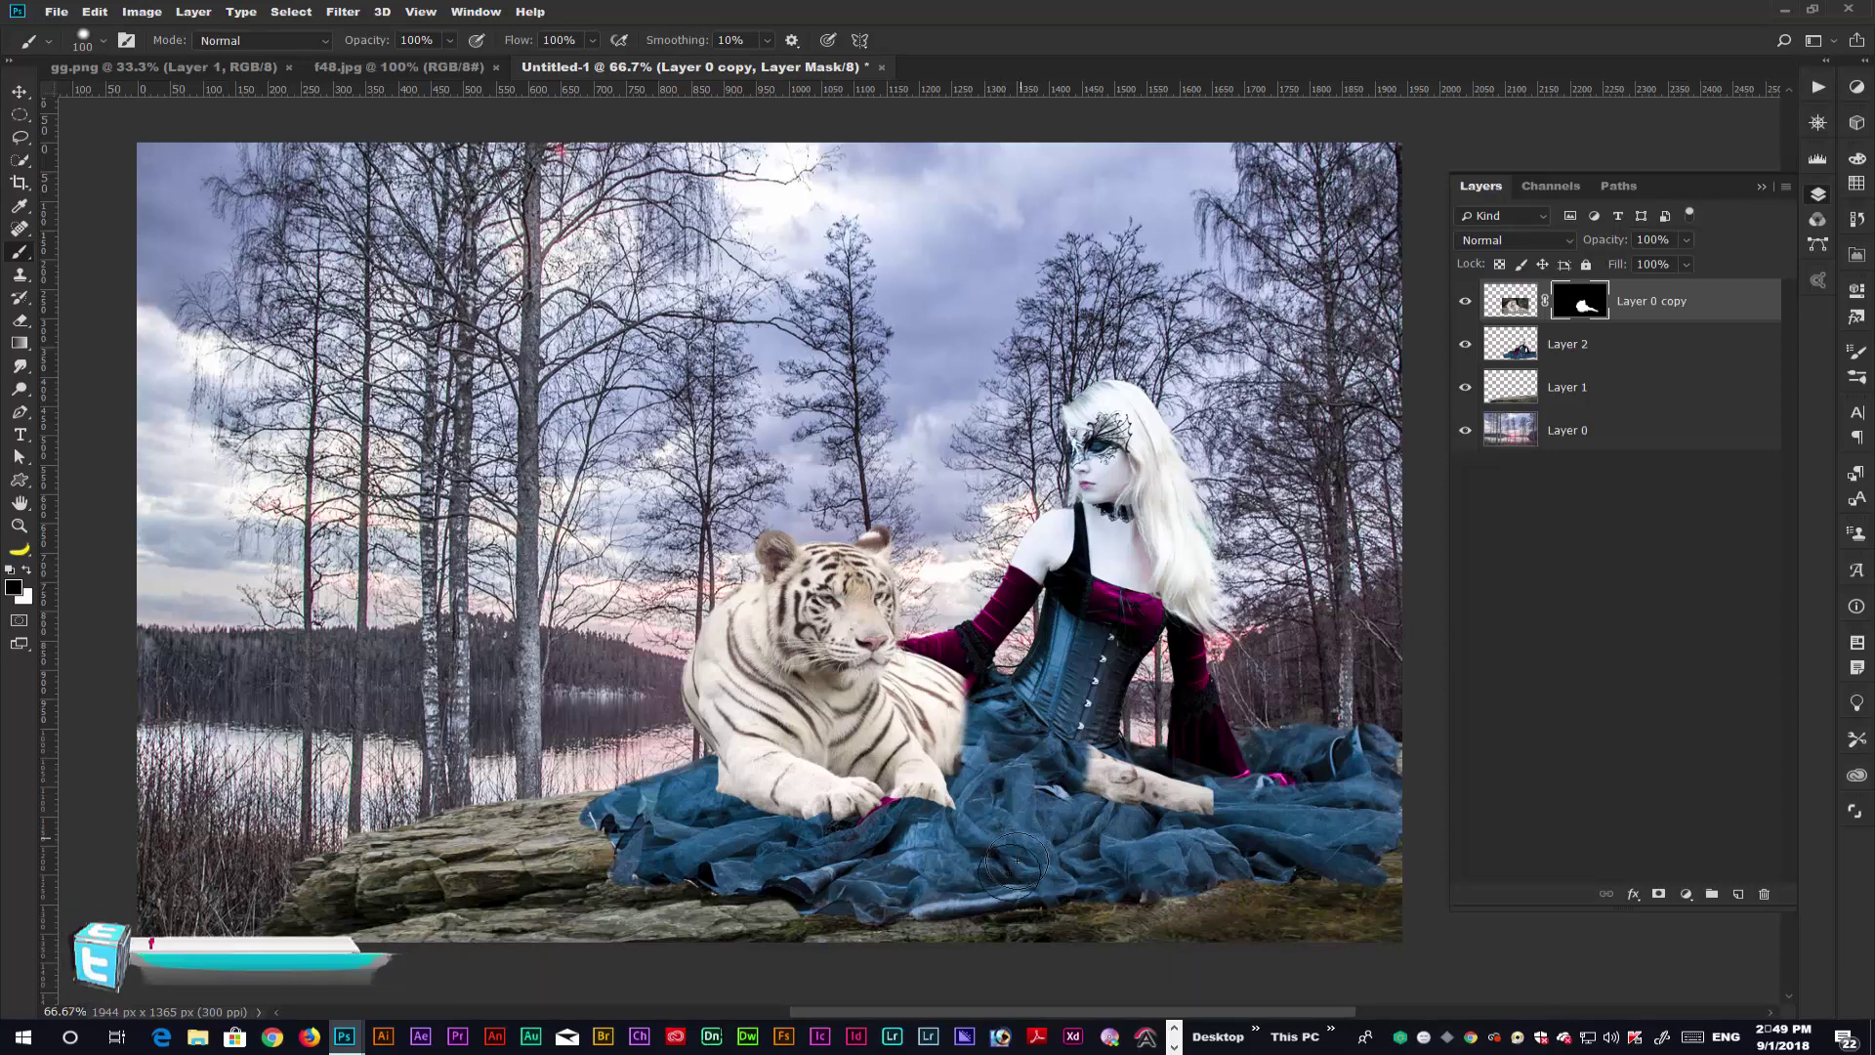
pyautogui.moveTo(1697, 319)
pyautogui.mouseDown()
pyautogui.moveTo(1695, 356)
pyautogui.moveTo(1714, 291)
pyautogui.mouseUp()
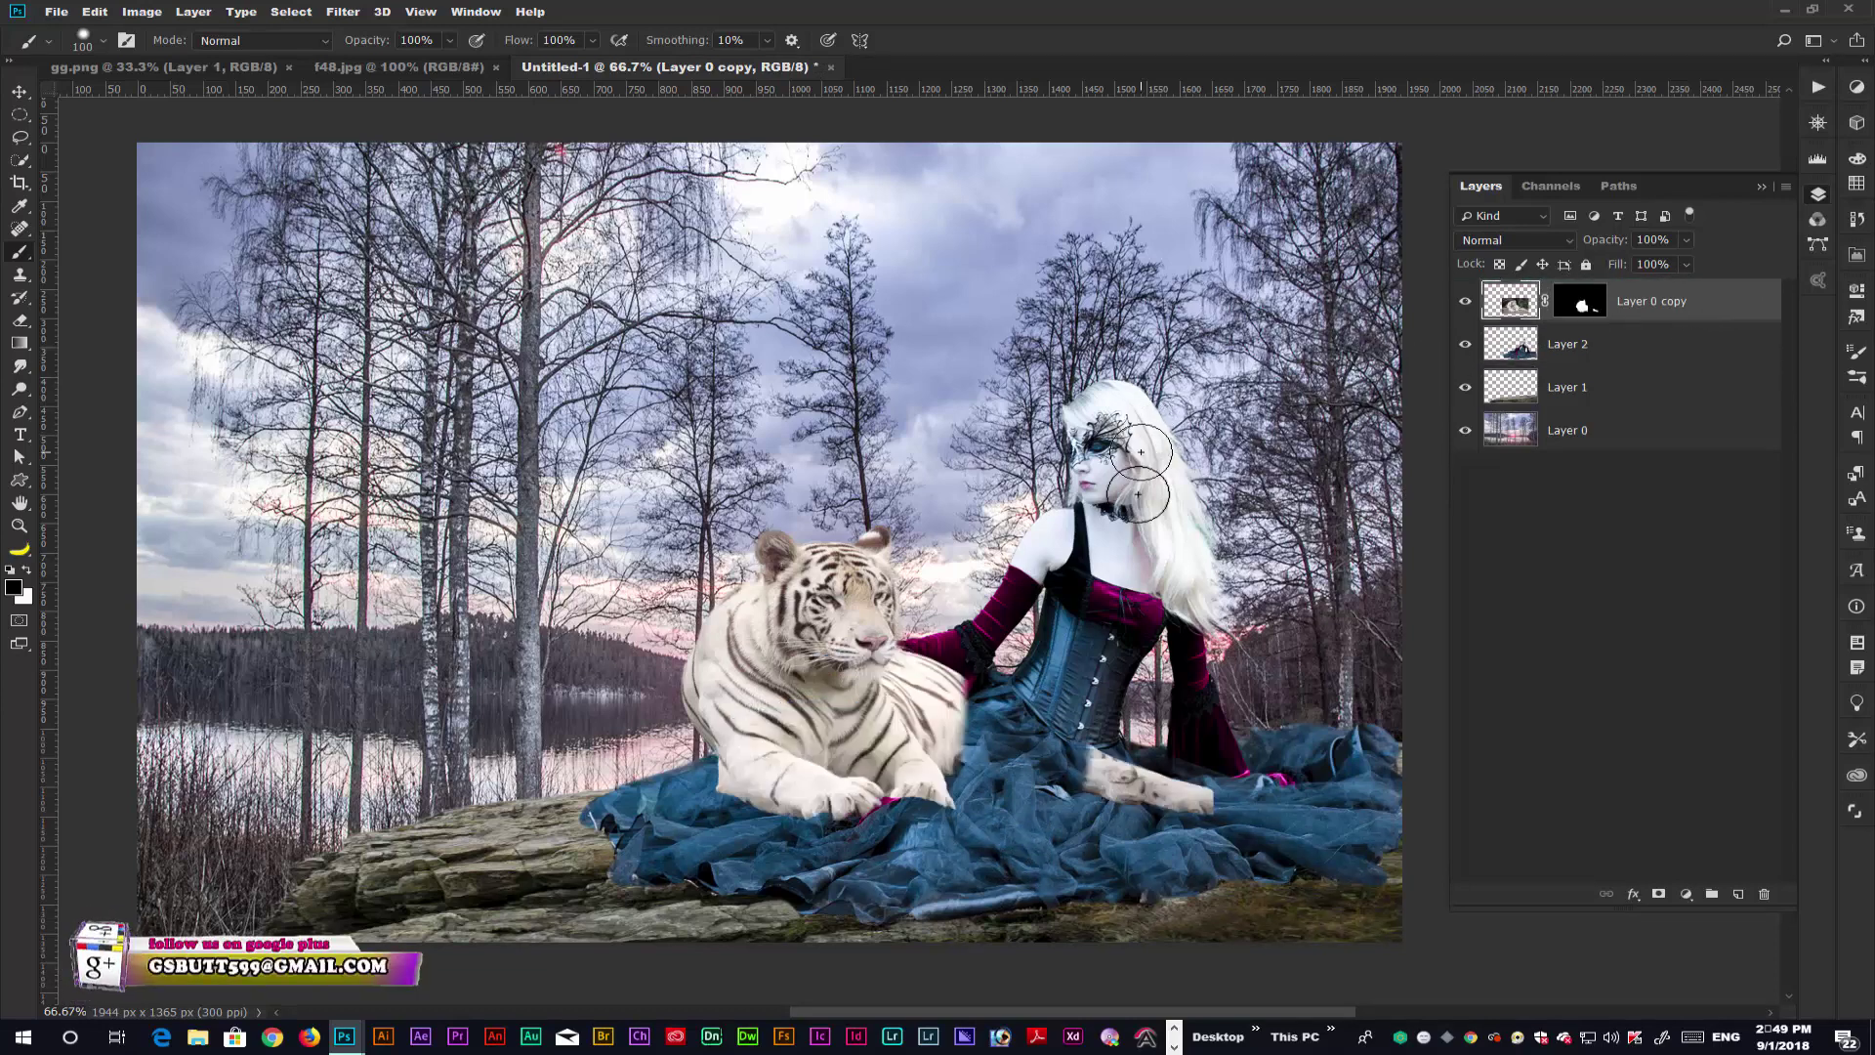
pyautogui.moveTo(1172, 795)
pyautogui.mouseDown()
pyautogui.moveTo(1099, 734)
pyautogui.moveTo(1174, 785)
pyautogui.mouseUp()
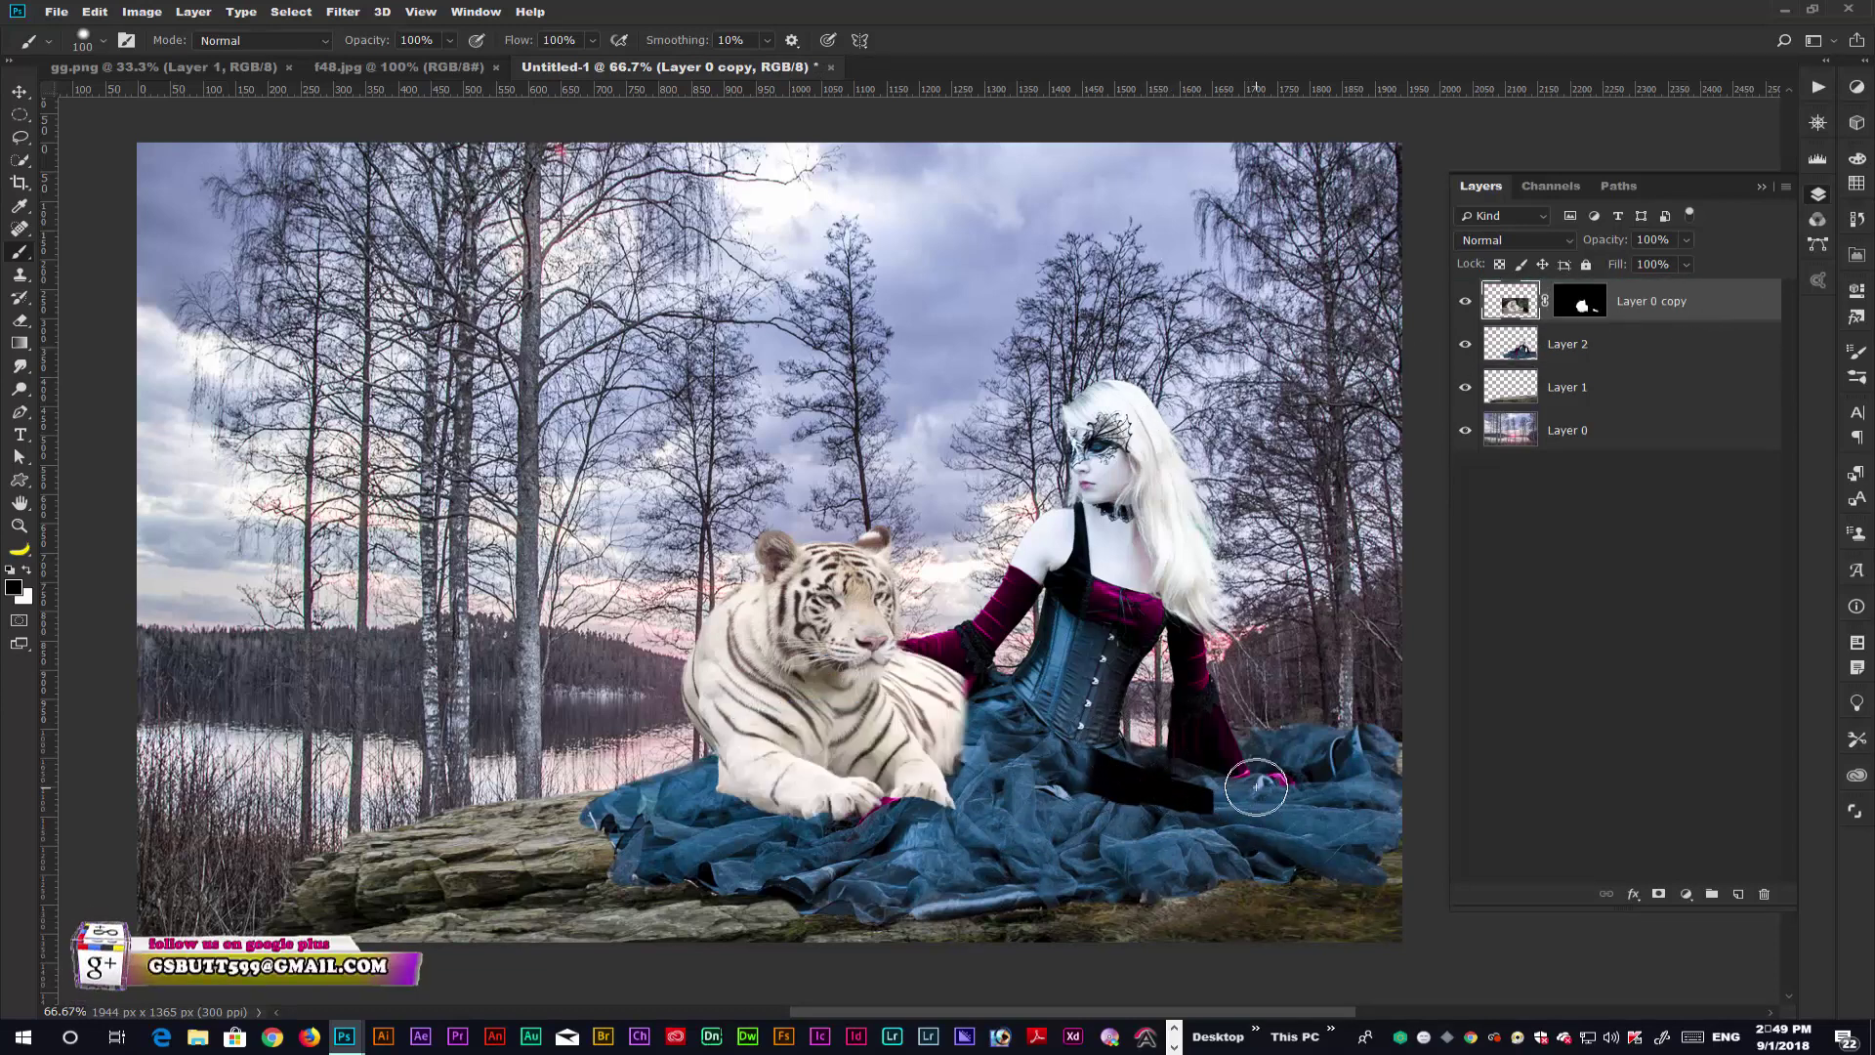
pyautogui.hotkey('ctrl', 'alt', 'z')
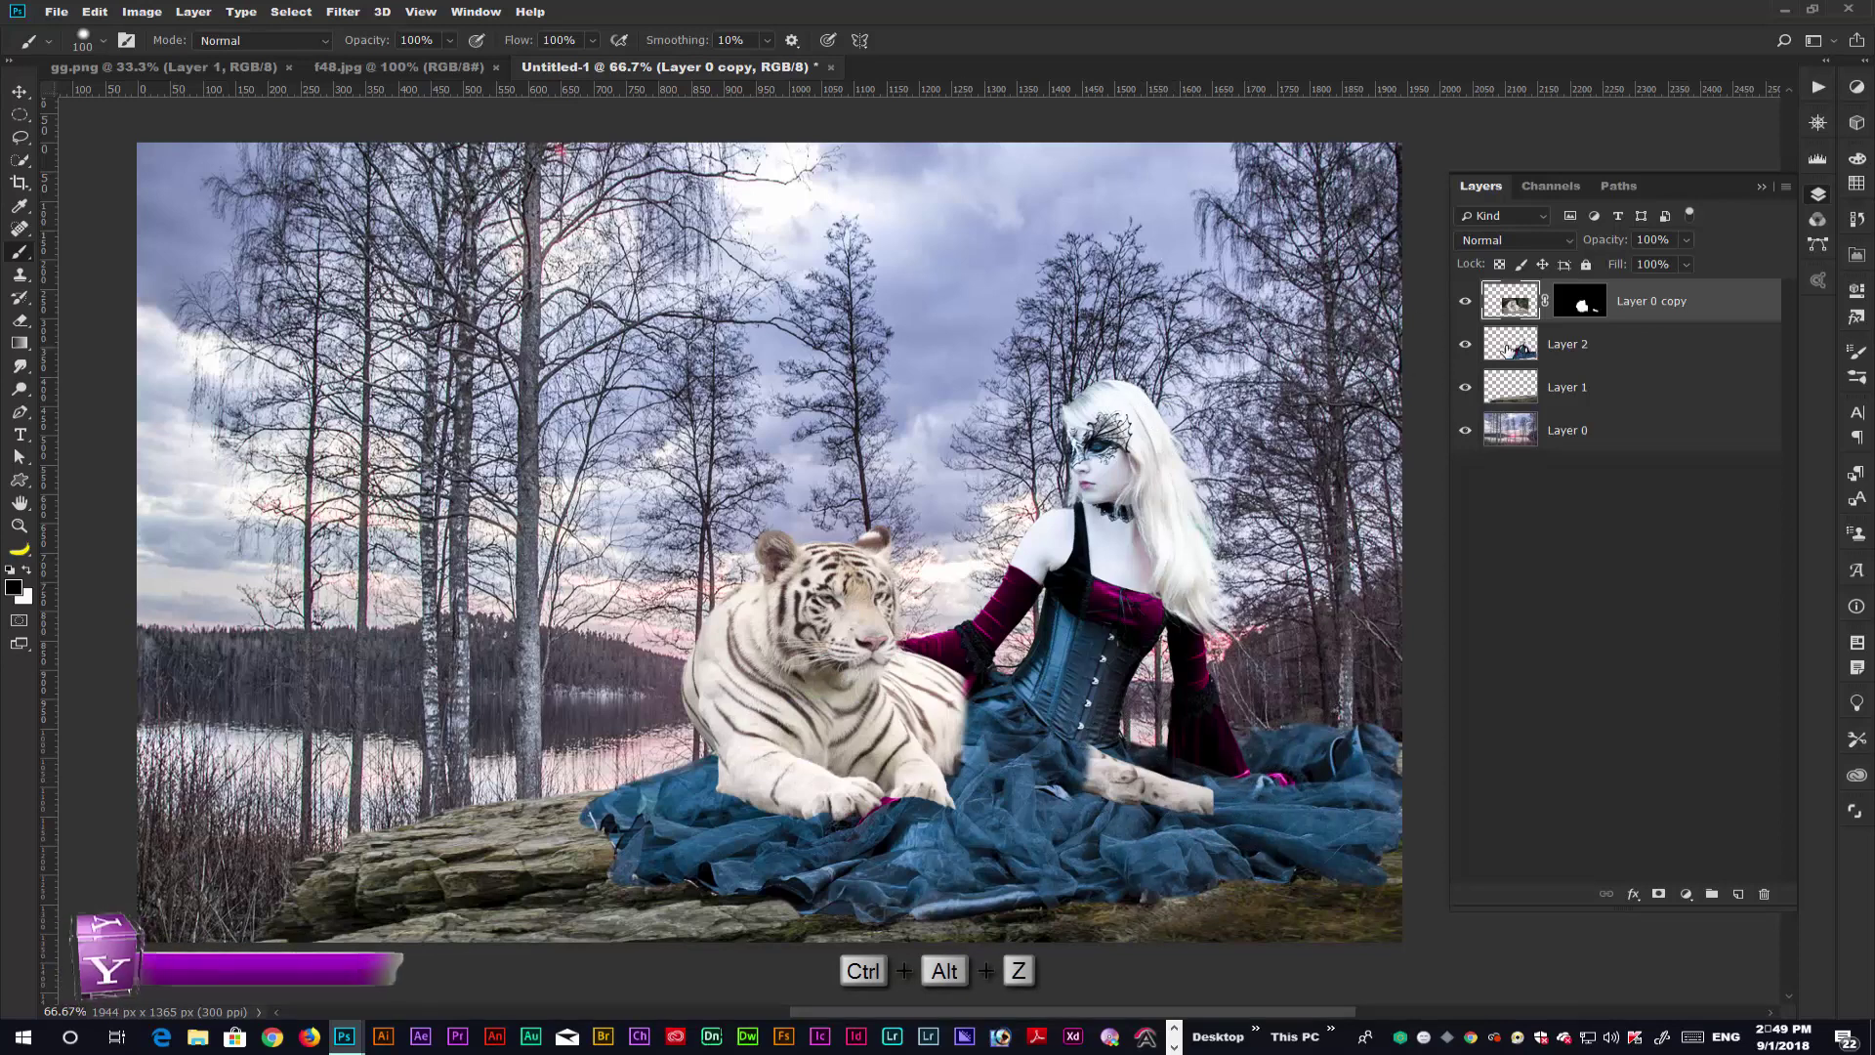
# - Paint black on the tiger's layer mask to hide the remaining hind foot on the woman's skirt
pyautogui.click(1579, 300)
pyautogui.moveTo(1211, 793)
pyautogui.mouseDown()
pyautogui.moveTo(1104, 760)
pyautogui.moveTo(1108, 793)
pyautogui.moveTo(1084, 771)
pyautogui.mouseUp()
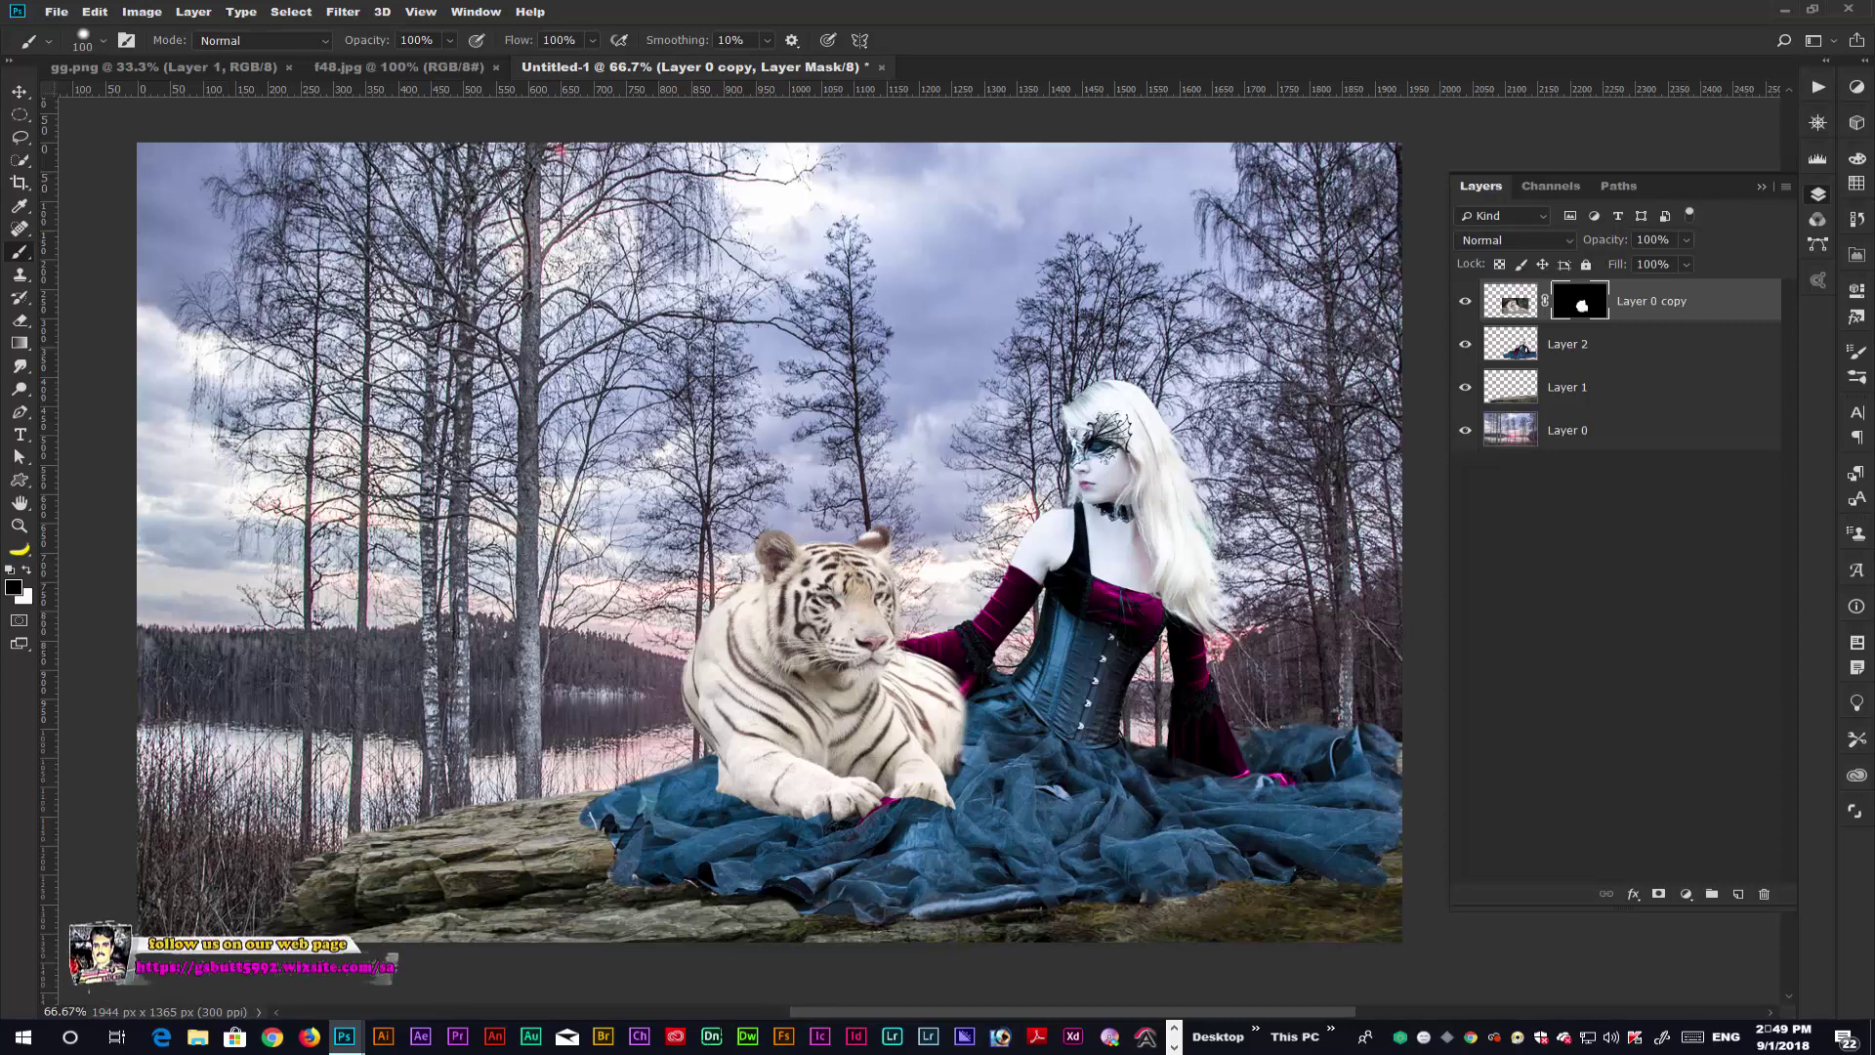
# - Reposition the tiger with Free Transform so it sits slightly lower on the skirt, and nudge it about 15 px away from the woman
pyautogui.click(27, 94)
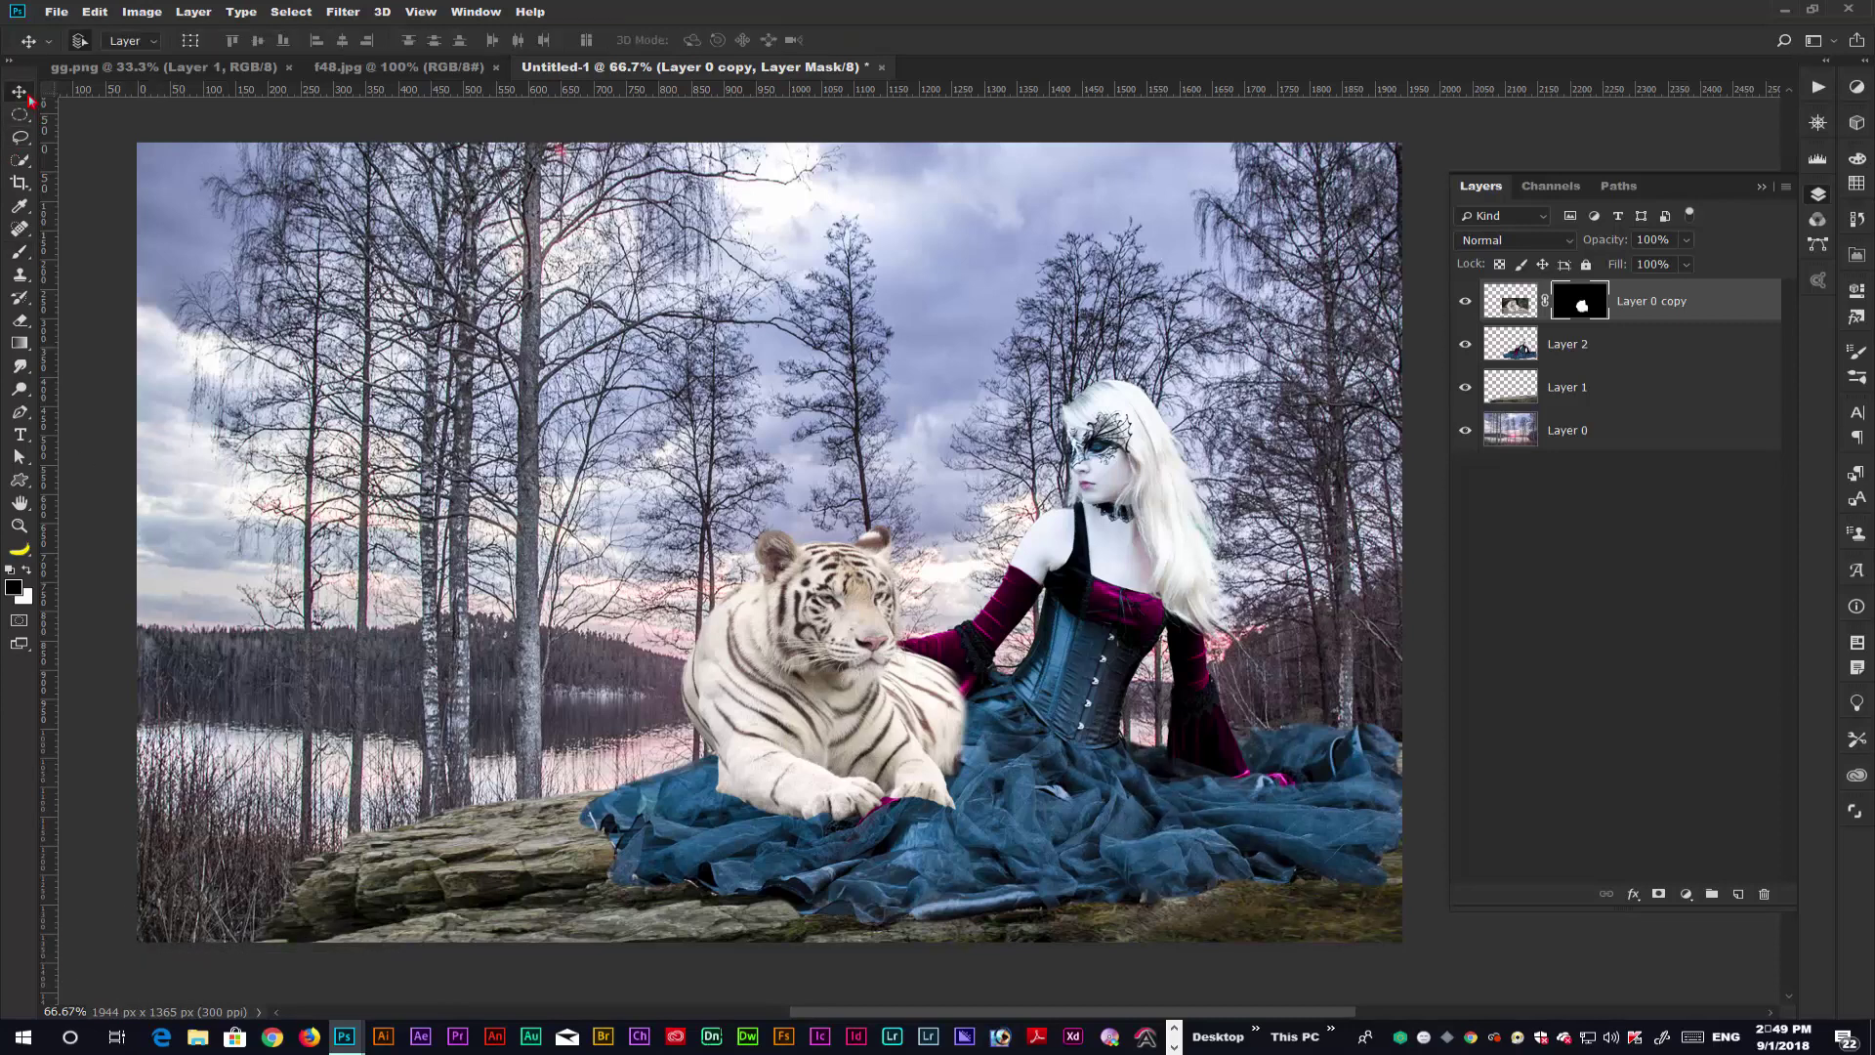
pyautogui.click(1510, 300)
pyautogui.hotkey('ctrl', 't')
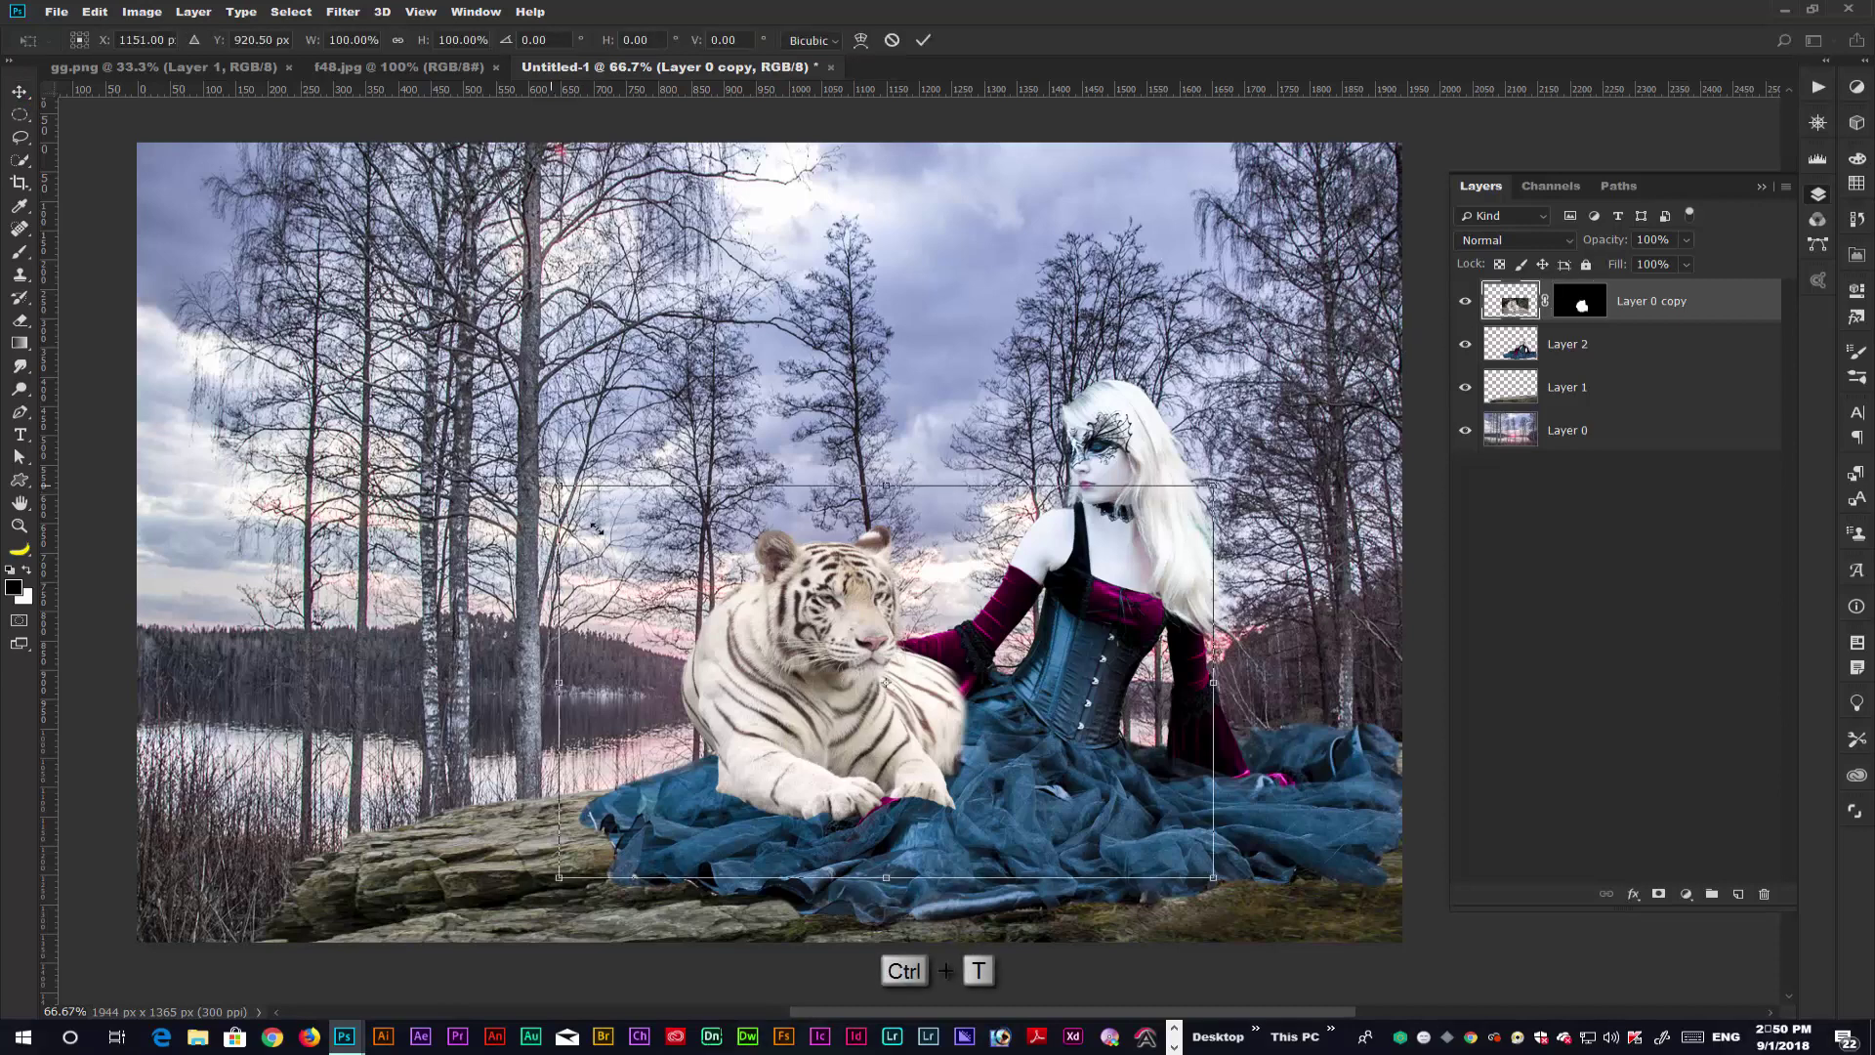
pyautogui.moveTo(593, 527); pyautogui.dragTo(611, 557)
pyautogui.moveTo(794, 618)
pyautogui.mouseDown()
pyautogui.moveTo(838, 646)
pyautogui.moveTo(801, 653)
pyautogui.mouseUp()
pyautogui.moveTo(668, 573); pyautogui.dragTo(589, 524)
pyautogui.moveTo(870, 786); pyautogui.dragTo(848, 771)
pyautogui.press('Return')
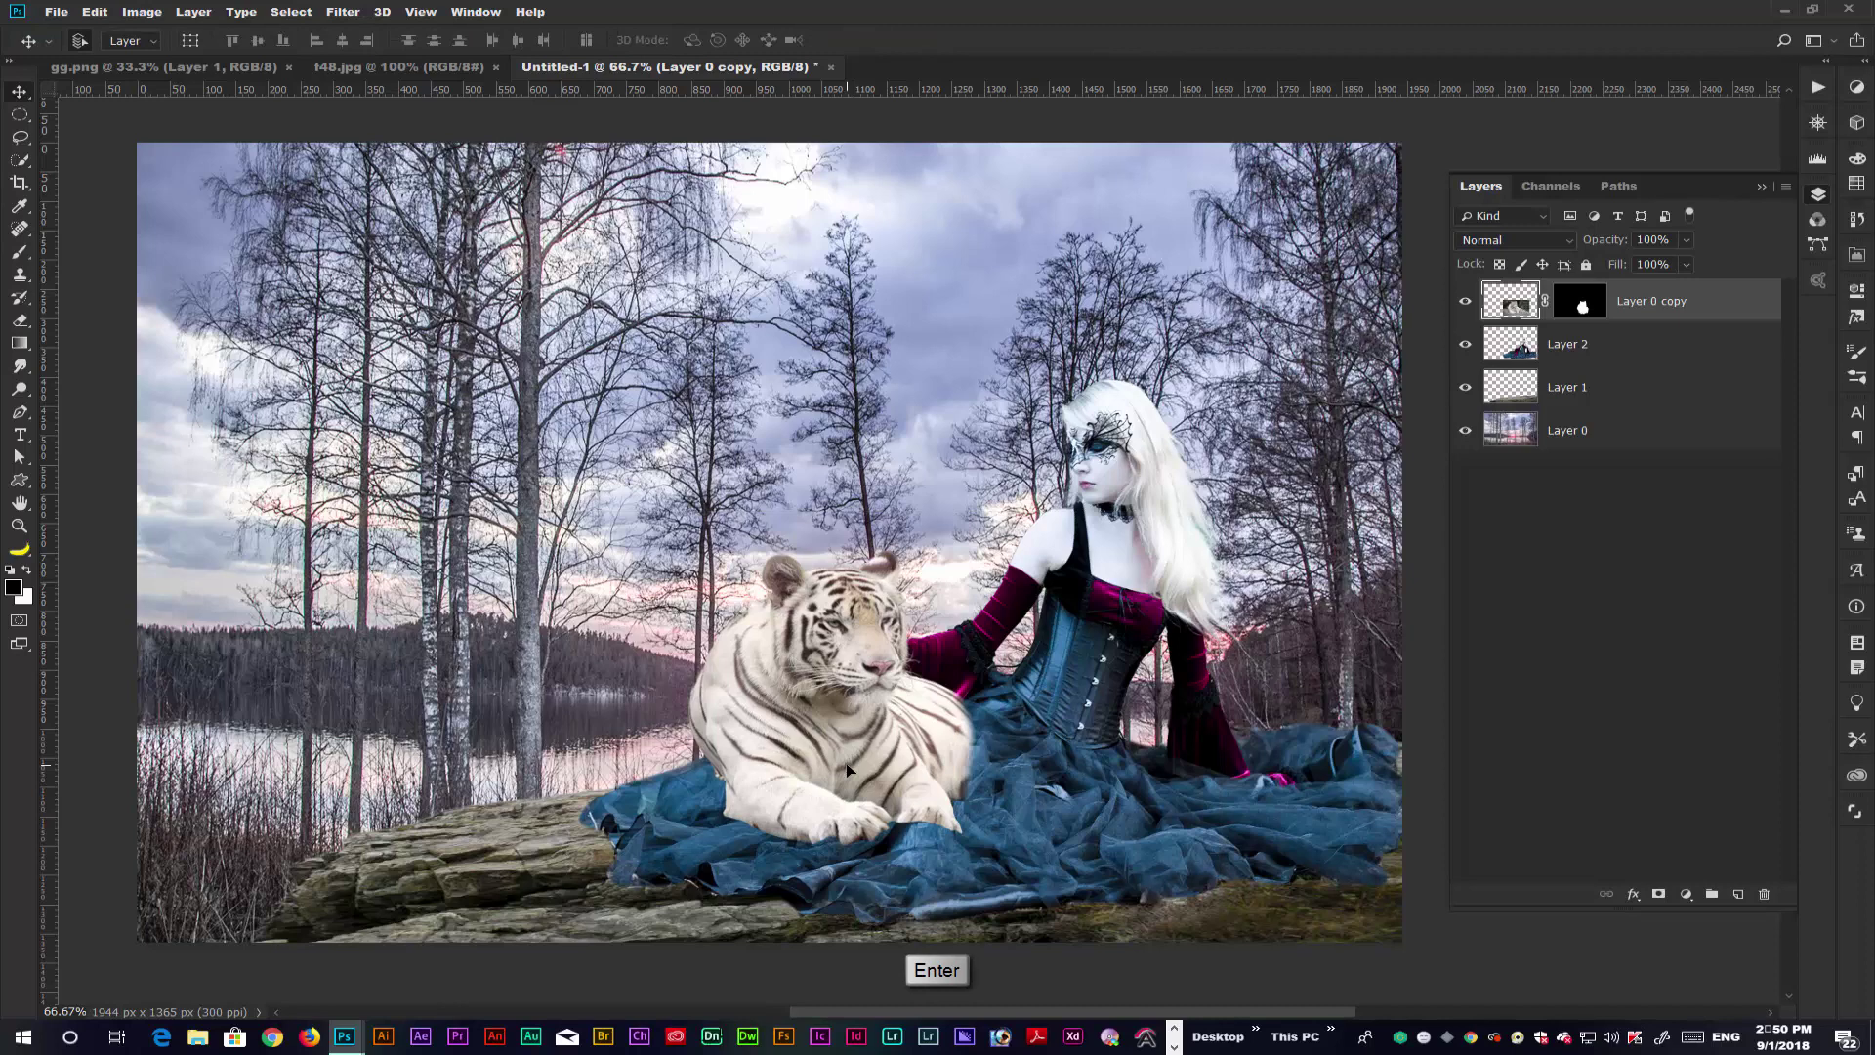
pyautogui.moveTo(853, 752); pyautogui.dragTo(838, 758)
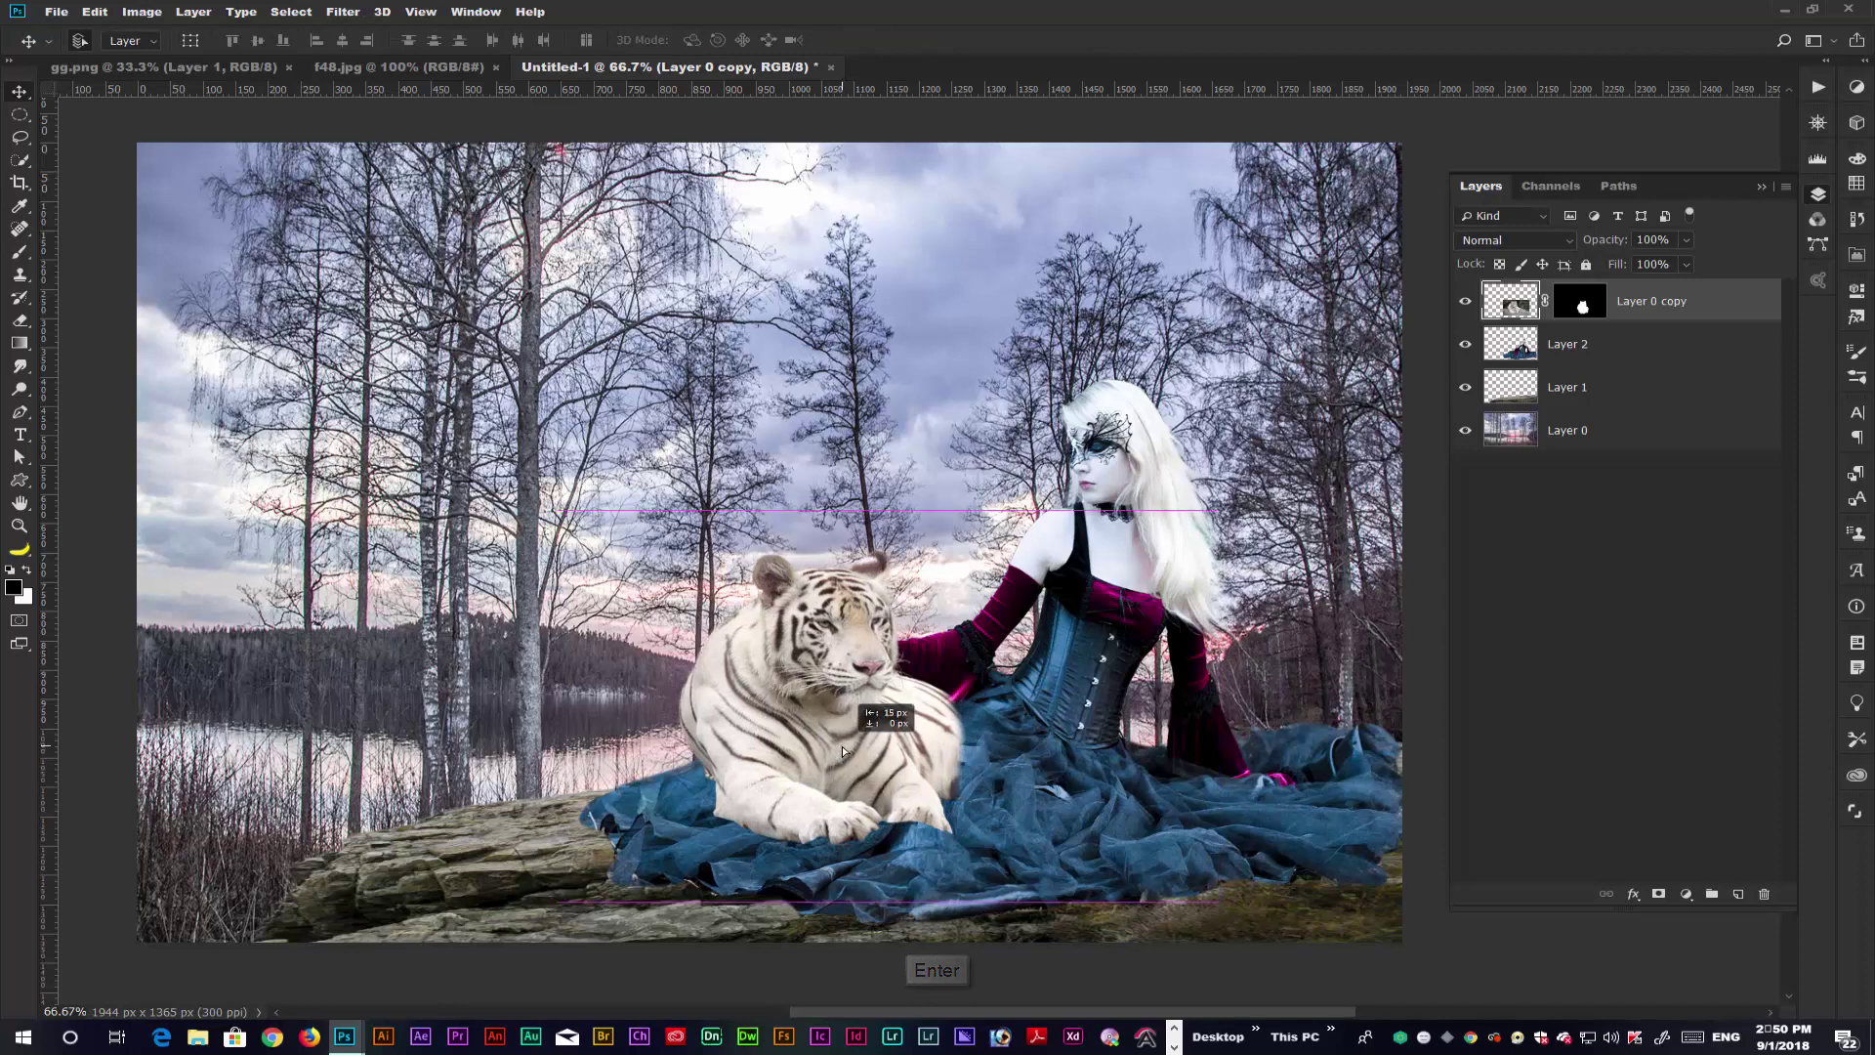
# - Apply the tiger layer's mask permanently to its pixels
pyautogui.scroll(5, 1004, 830)
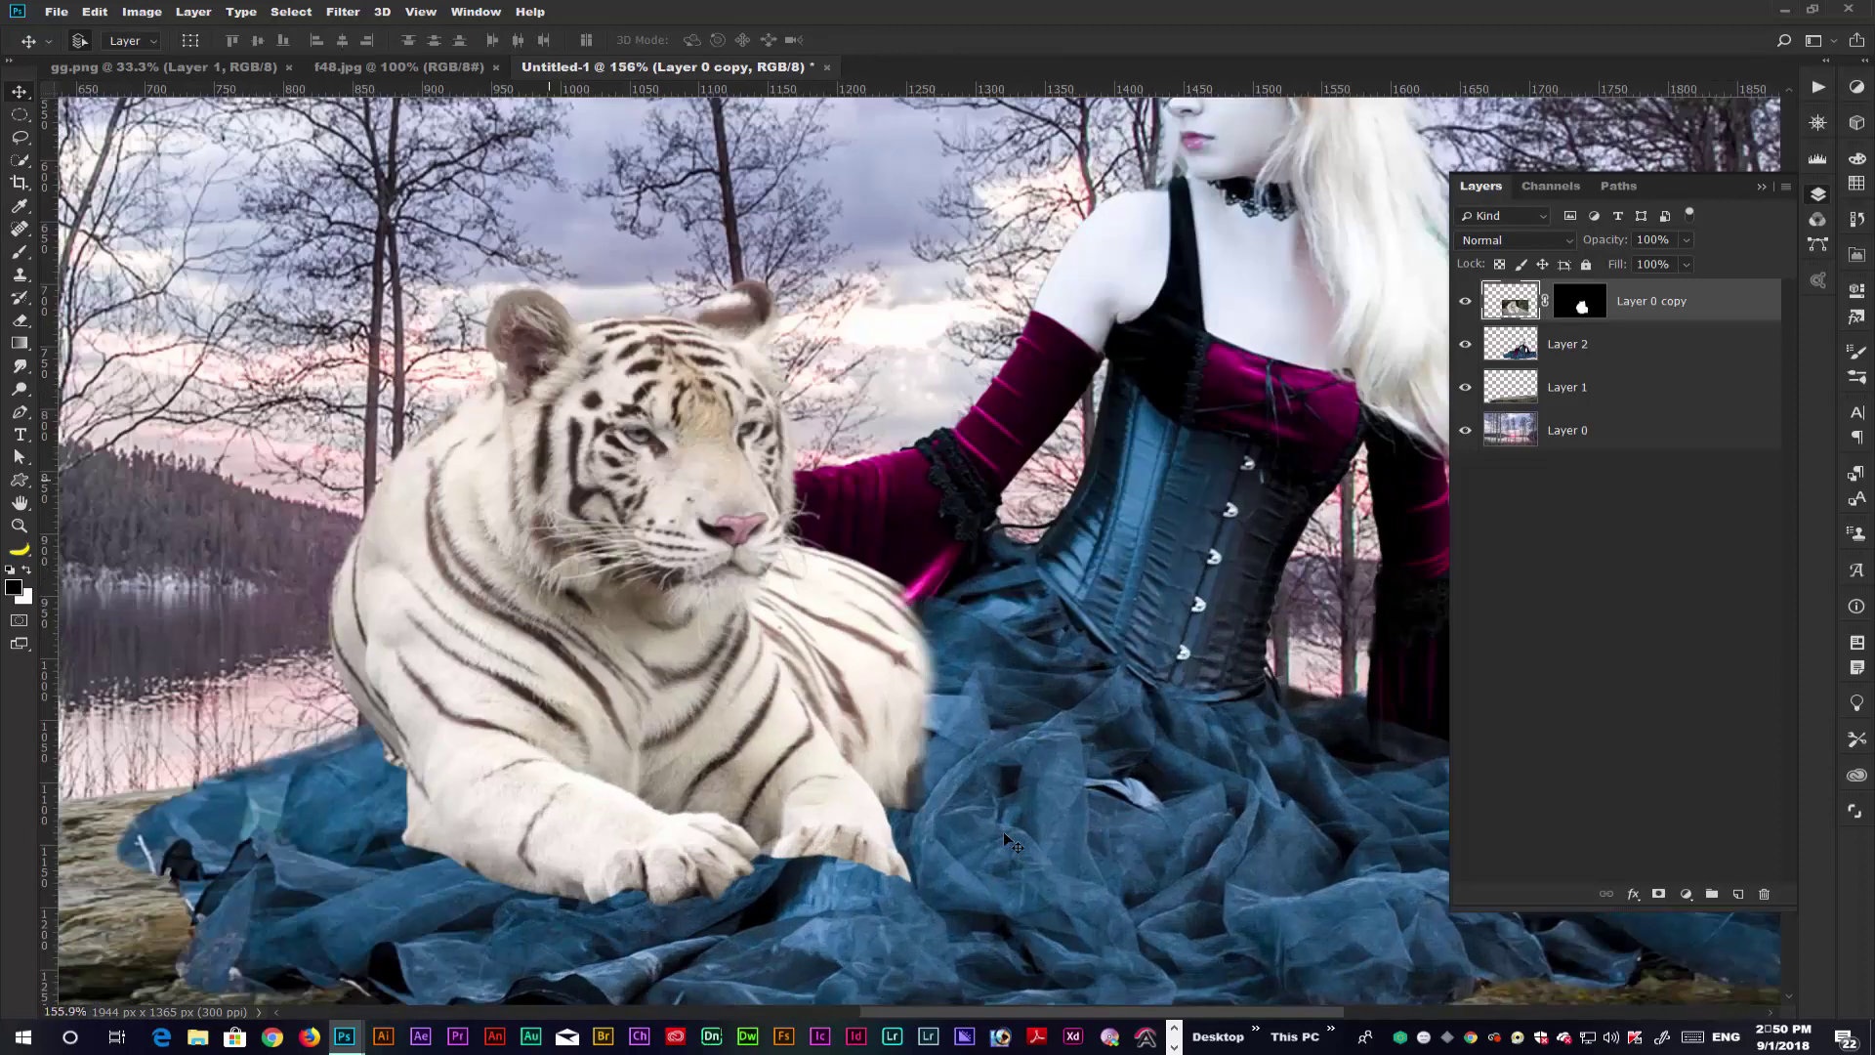
pyautogui.scroll(-3, 1004, 830)
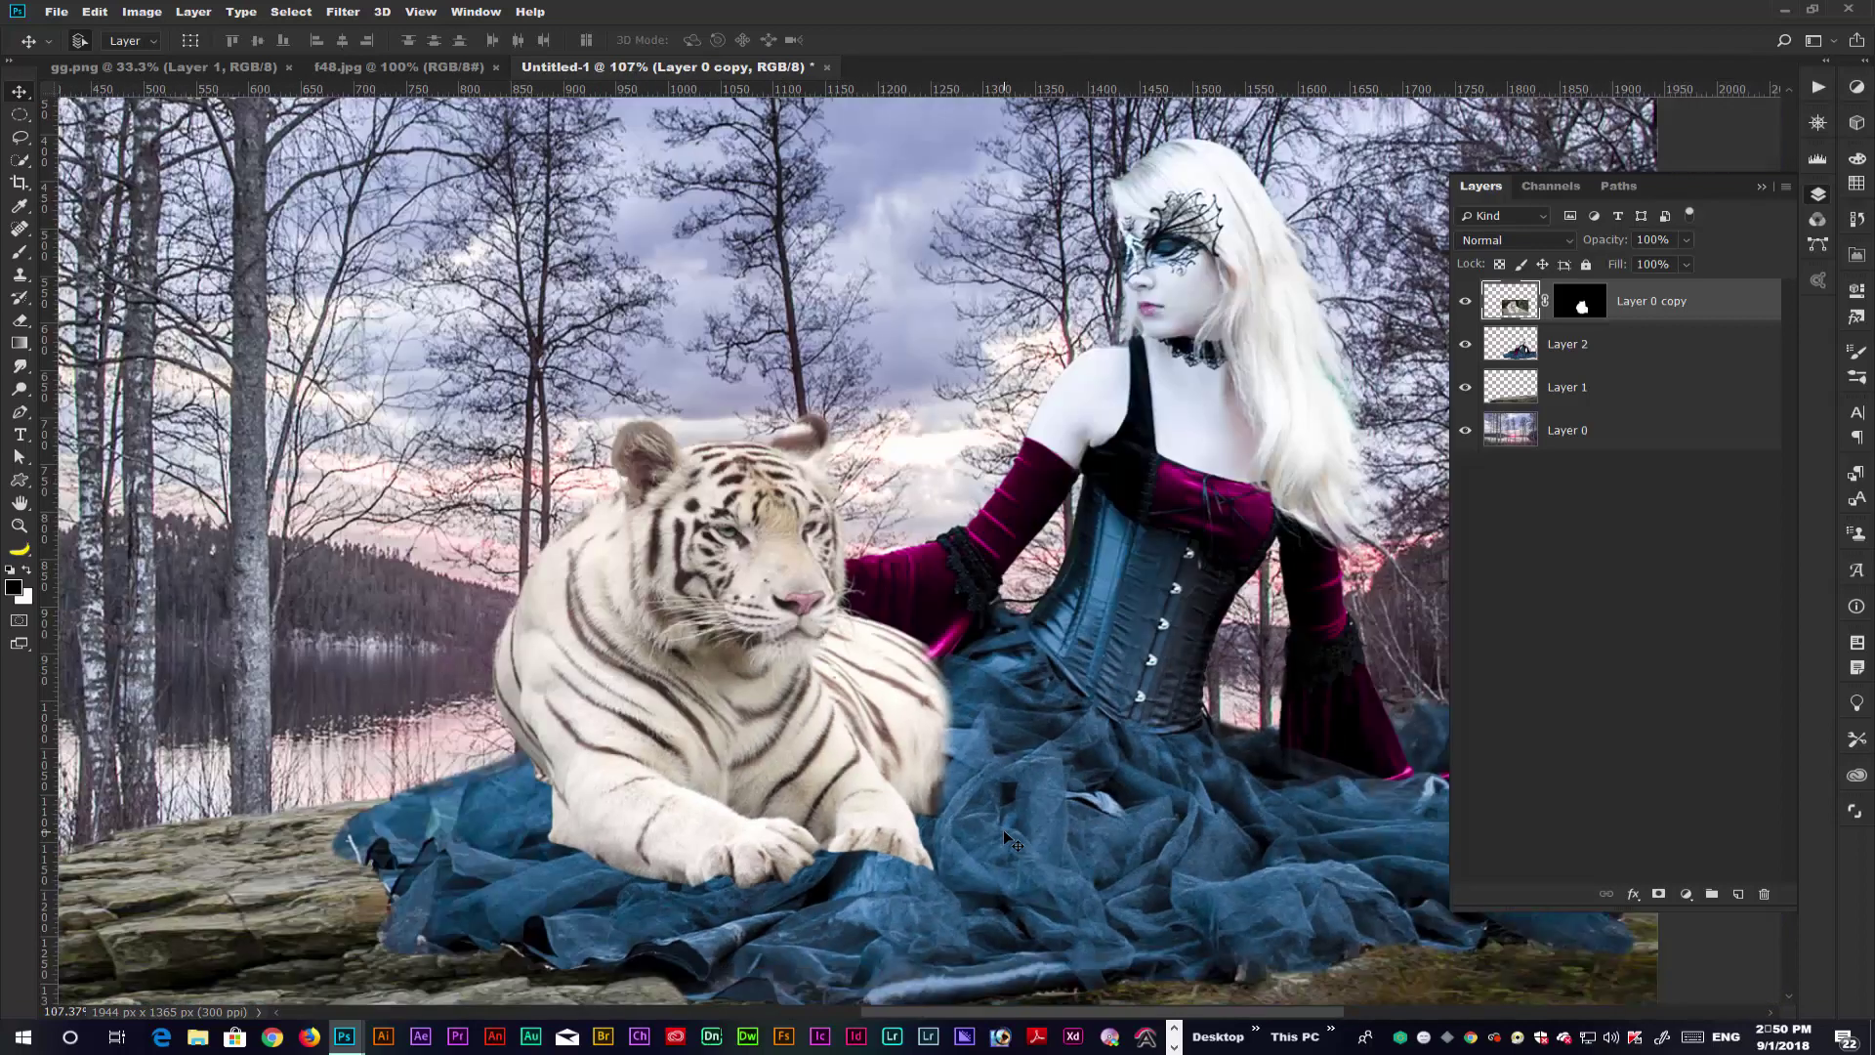
pyautogui.scroll(-1, 1004, 829)
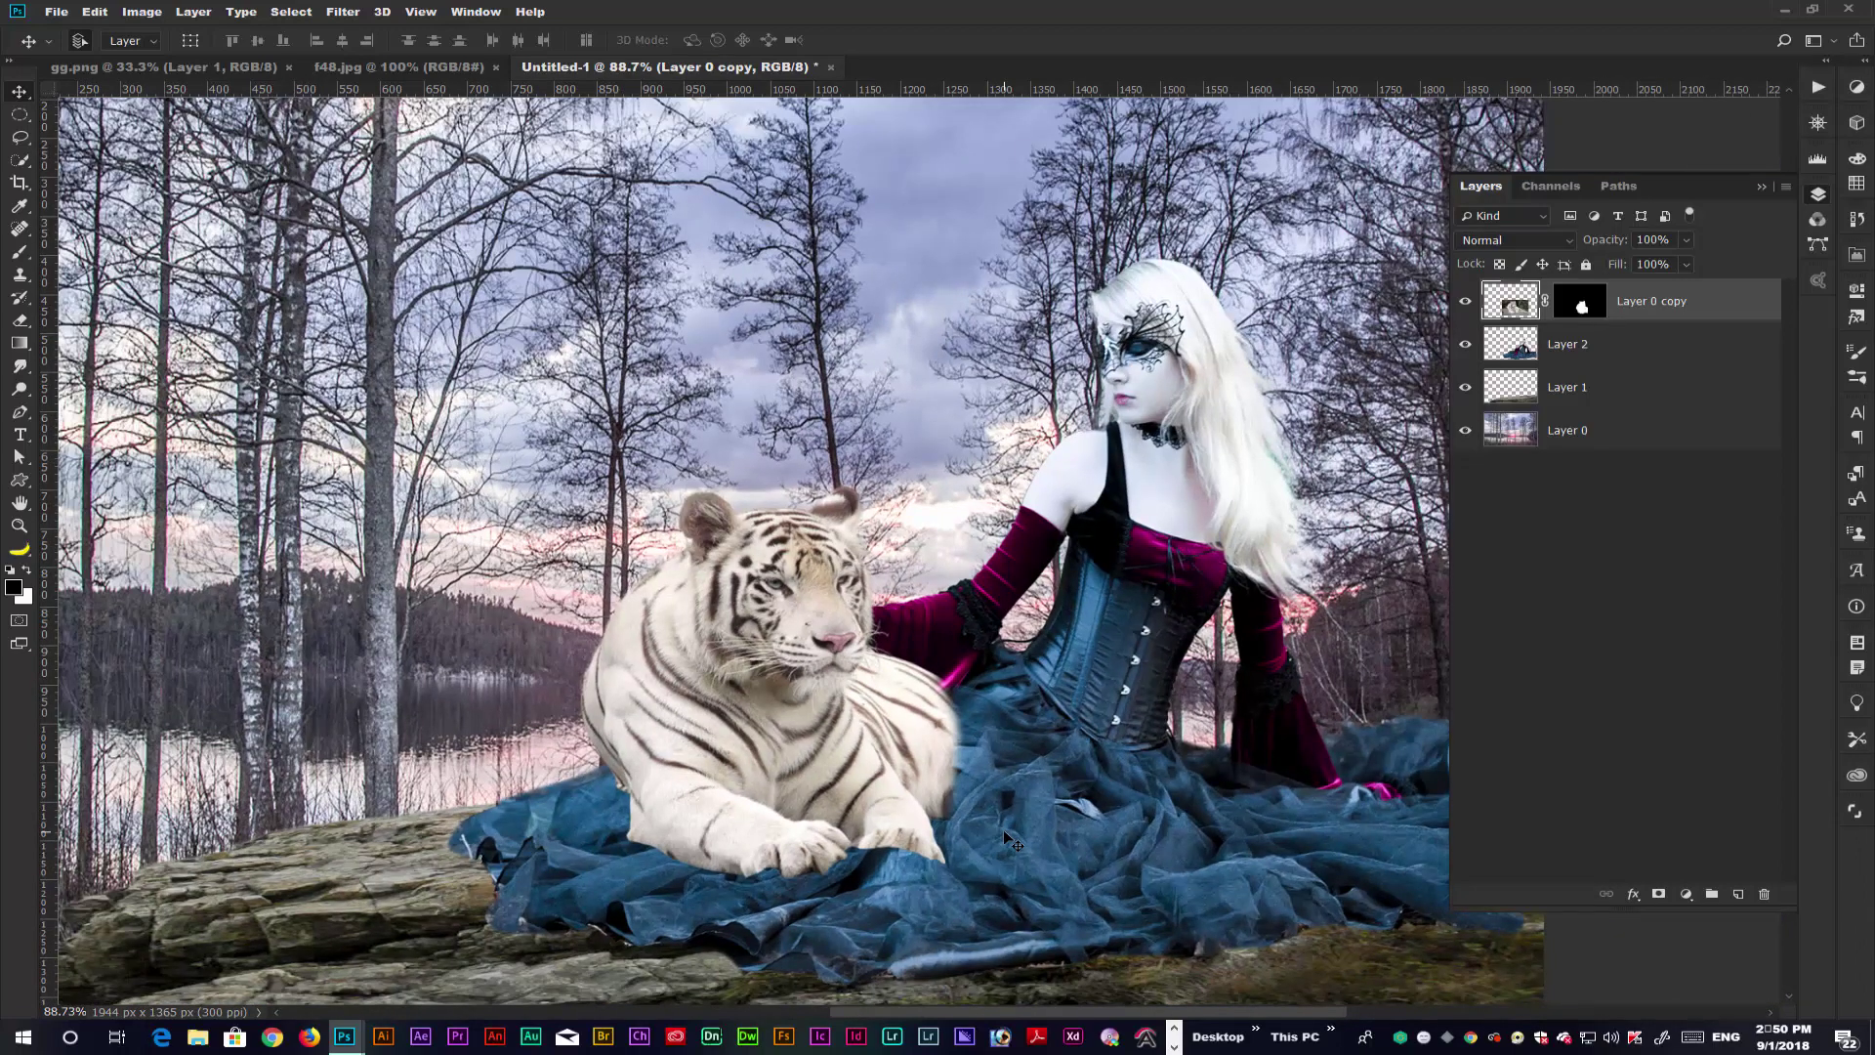
pyautogui.scroll(-2, 1004, 829)
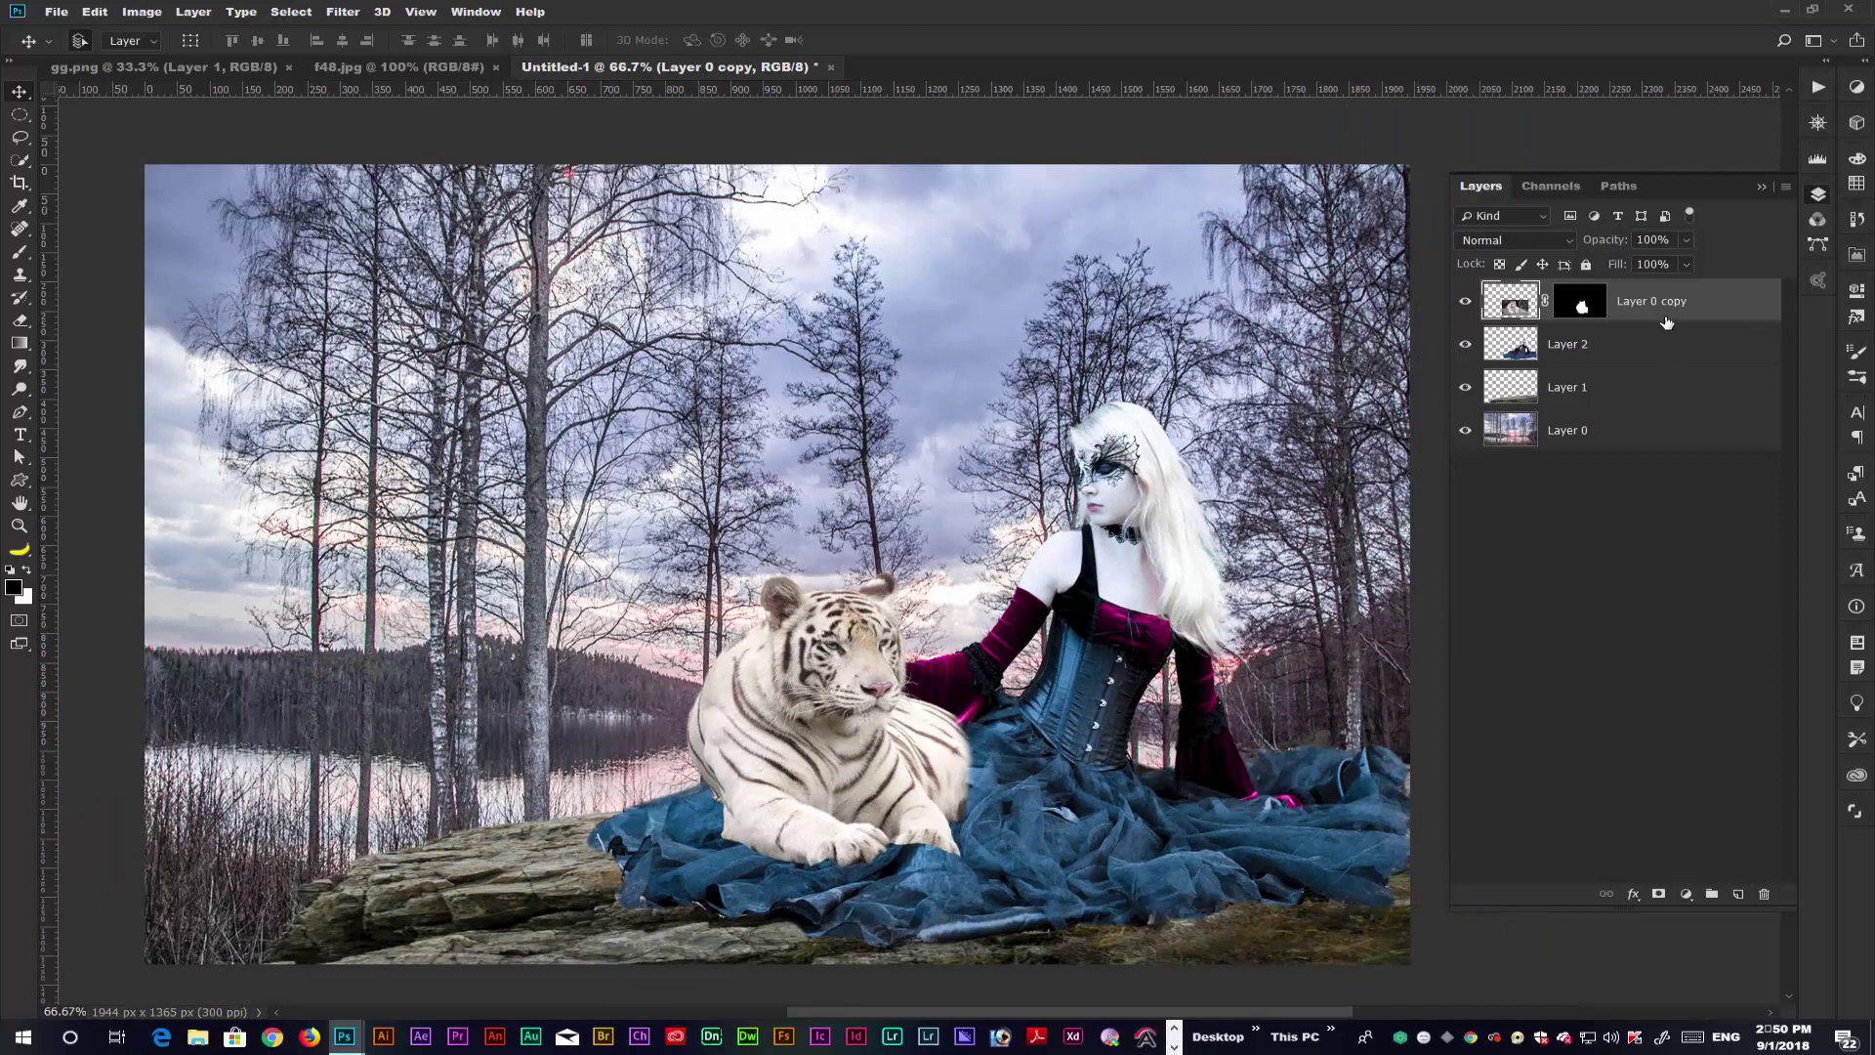
pyautogui.rightClick(1581, 308)
pyautogui.click(1603, 358)
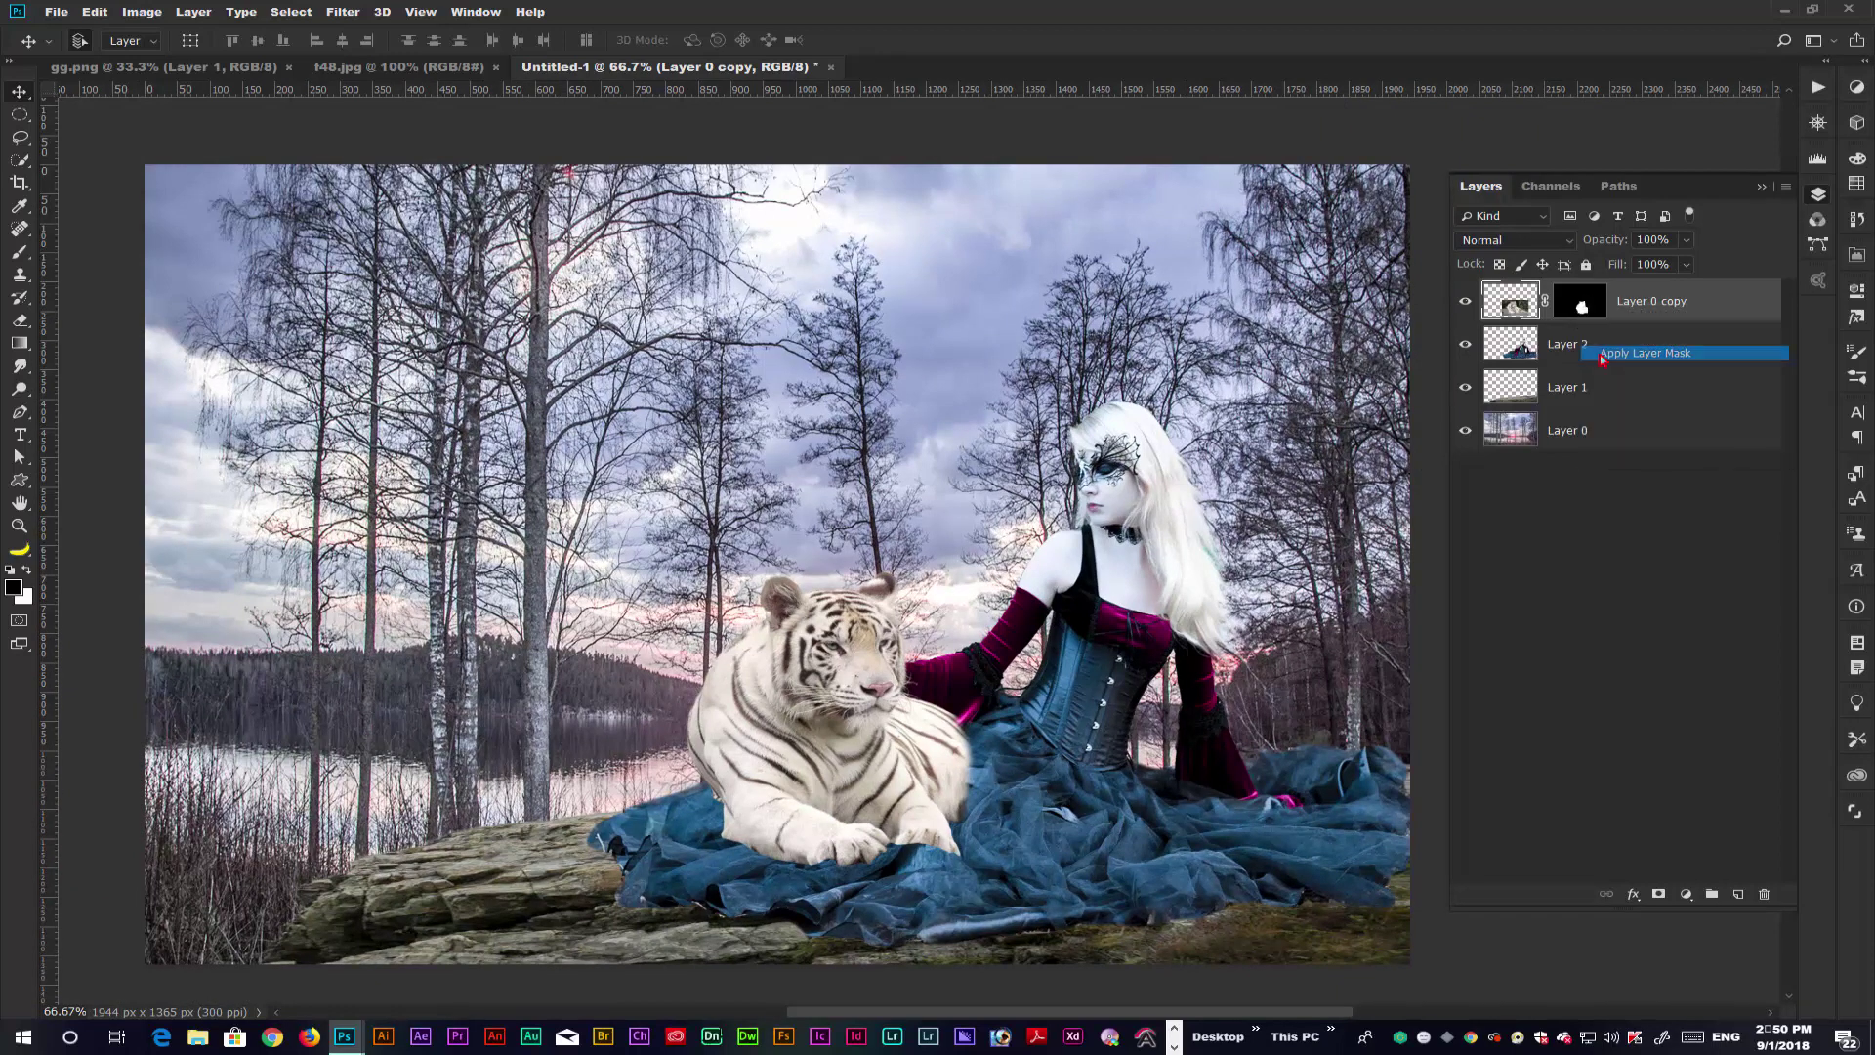
# - Apply Camera Raw to the tiger with Exposure -0.40, Contrast +32, Highlights +18, Shadows -54, Whites +23, Blacks -46 and increased Dehaze
pyautogui.click(359, 7)
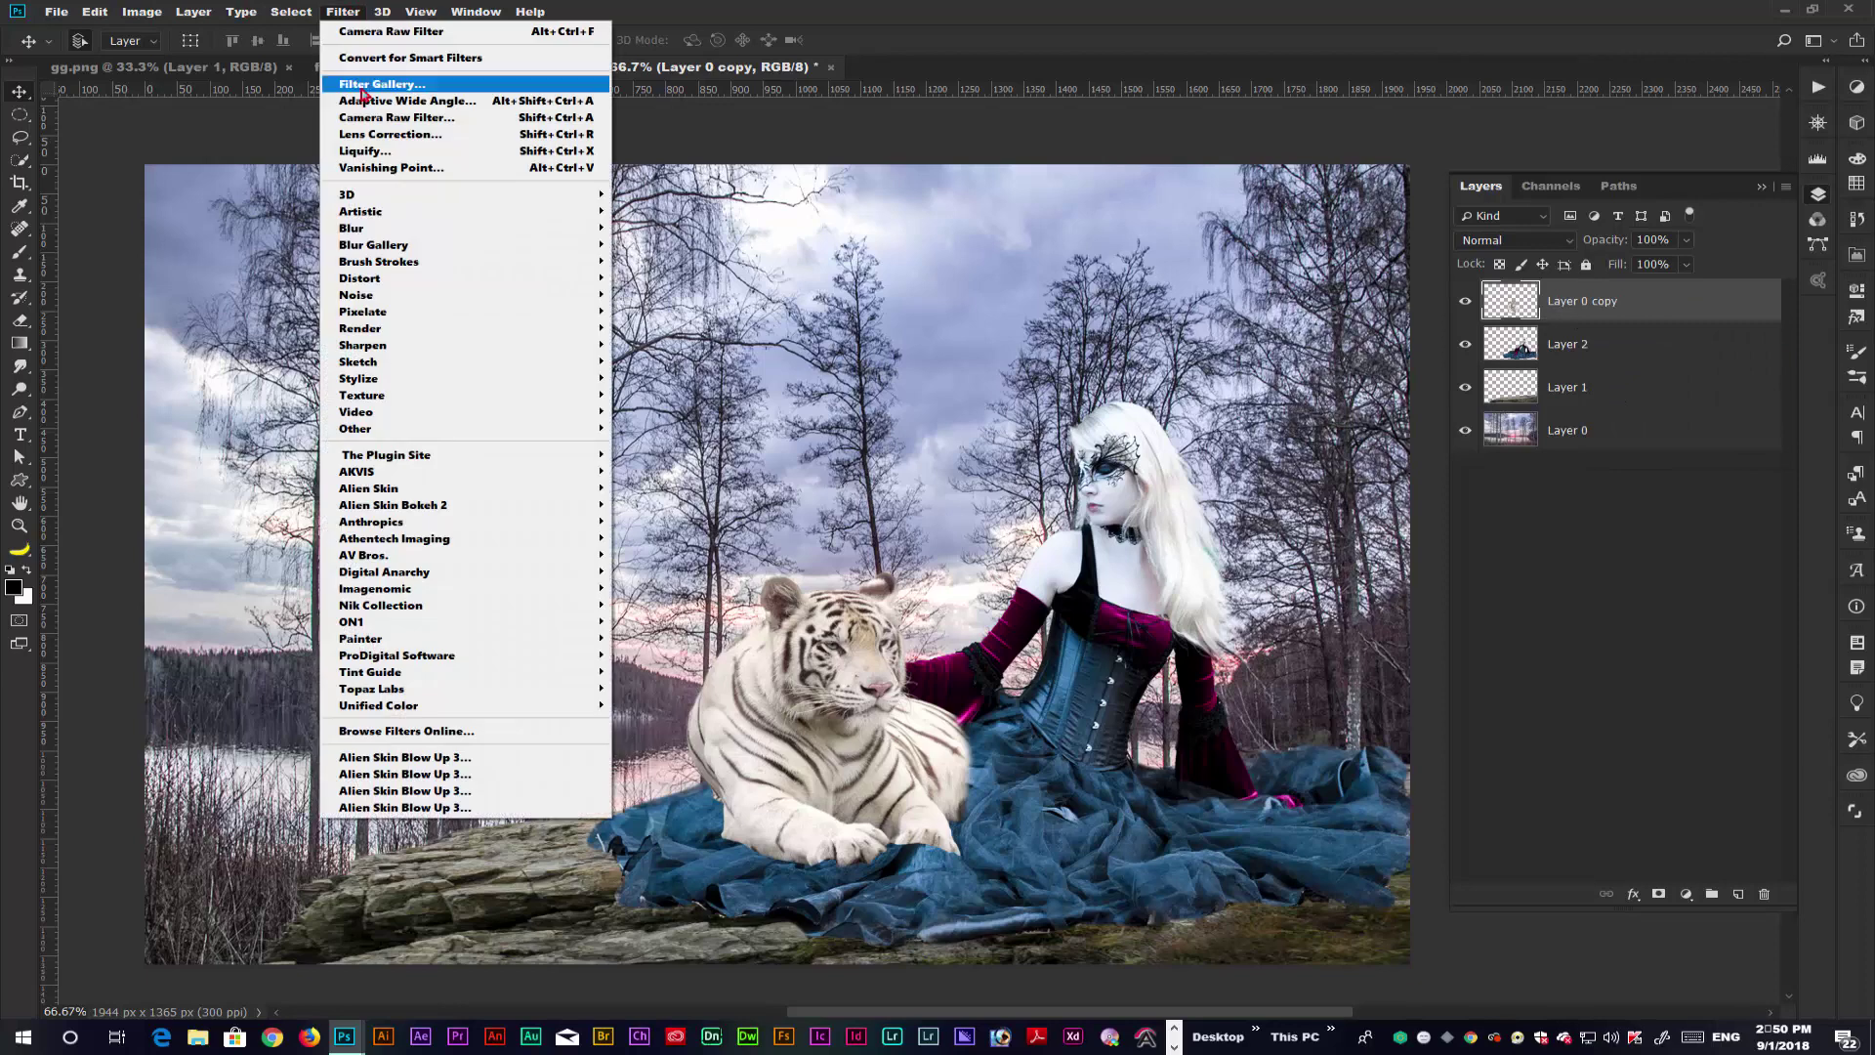
pyautogui.click(366, 120)
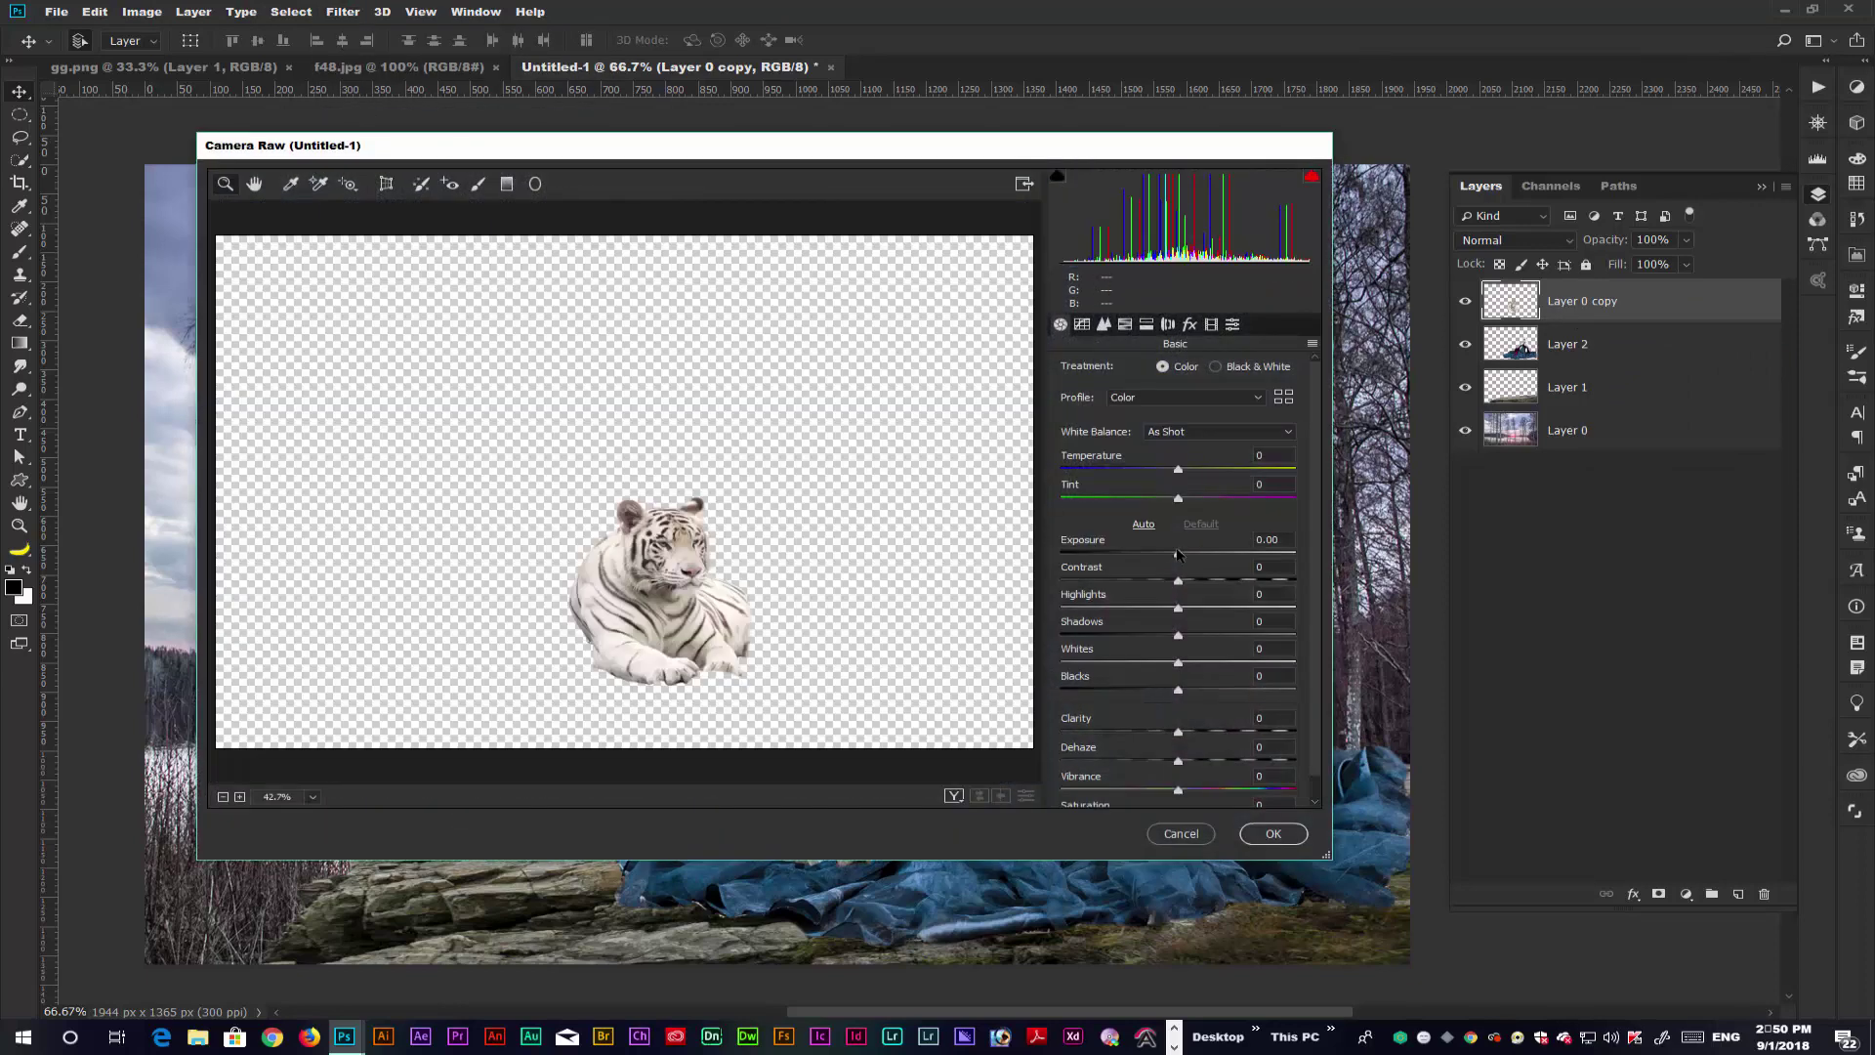
pyautogui.moveTo(1177, 554); pyautogui.dragTo(1207, 667)
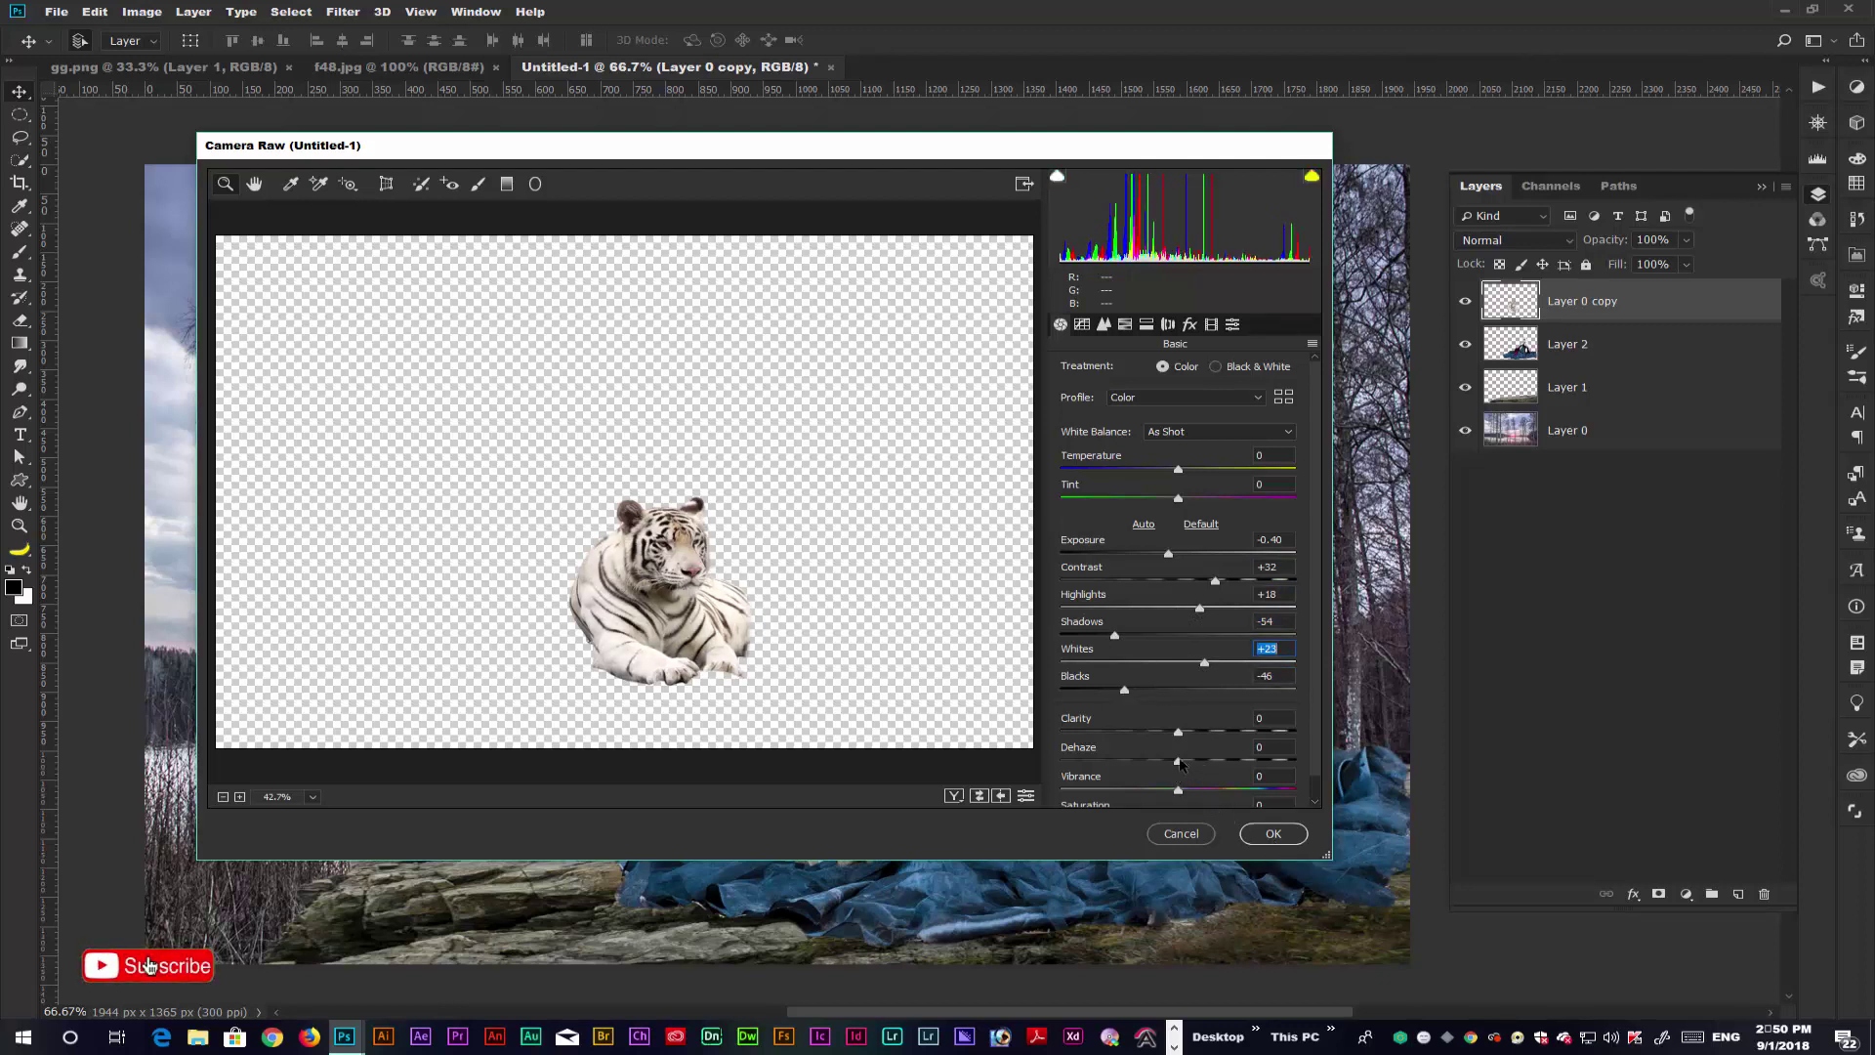
pyautogui.moveTo(1202, 766); pyautogui.dragTo(1228, 768)
pyautogui.click(1274, 833)
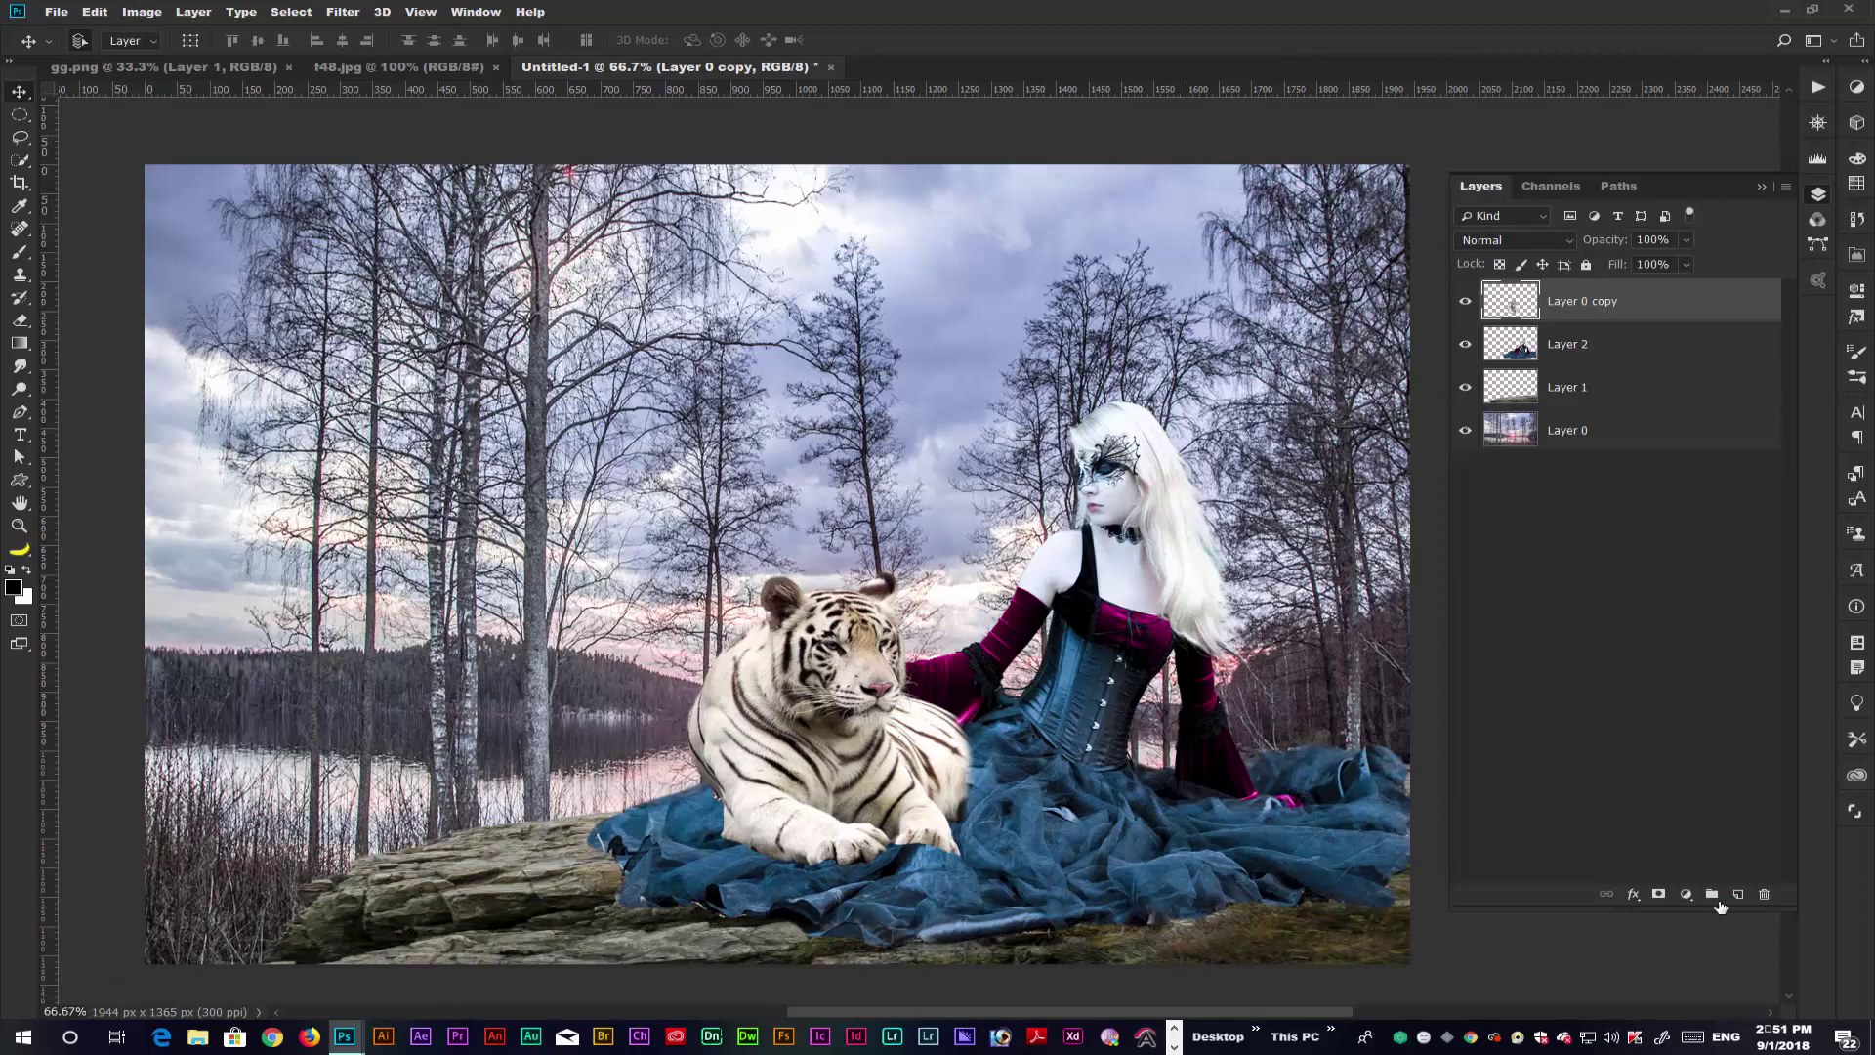
# - Add a Levels adjustment layer above the tiger with black input 16 and midtones 1.60
pyautogui.click(1686, 894)
pyautogui.click(1744, 656)
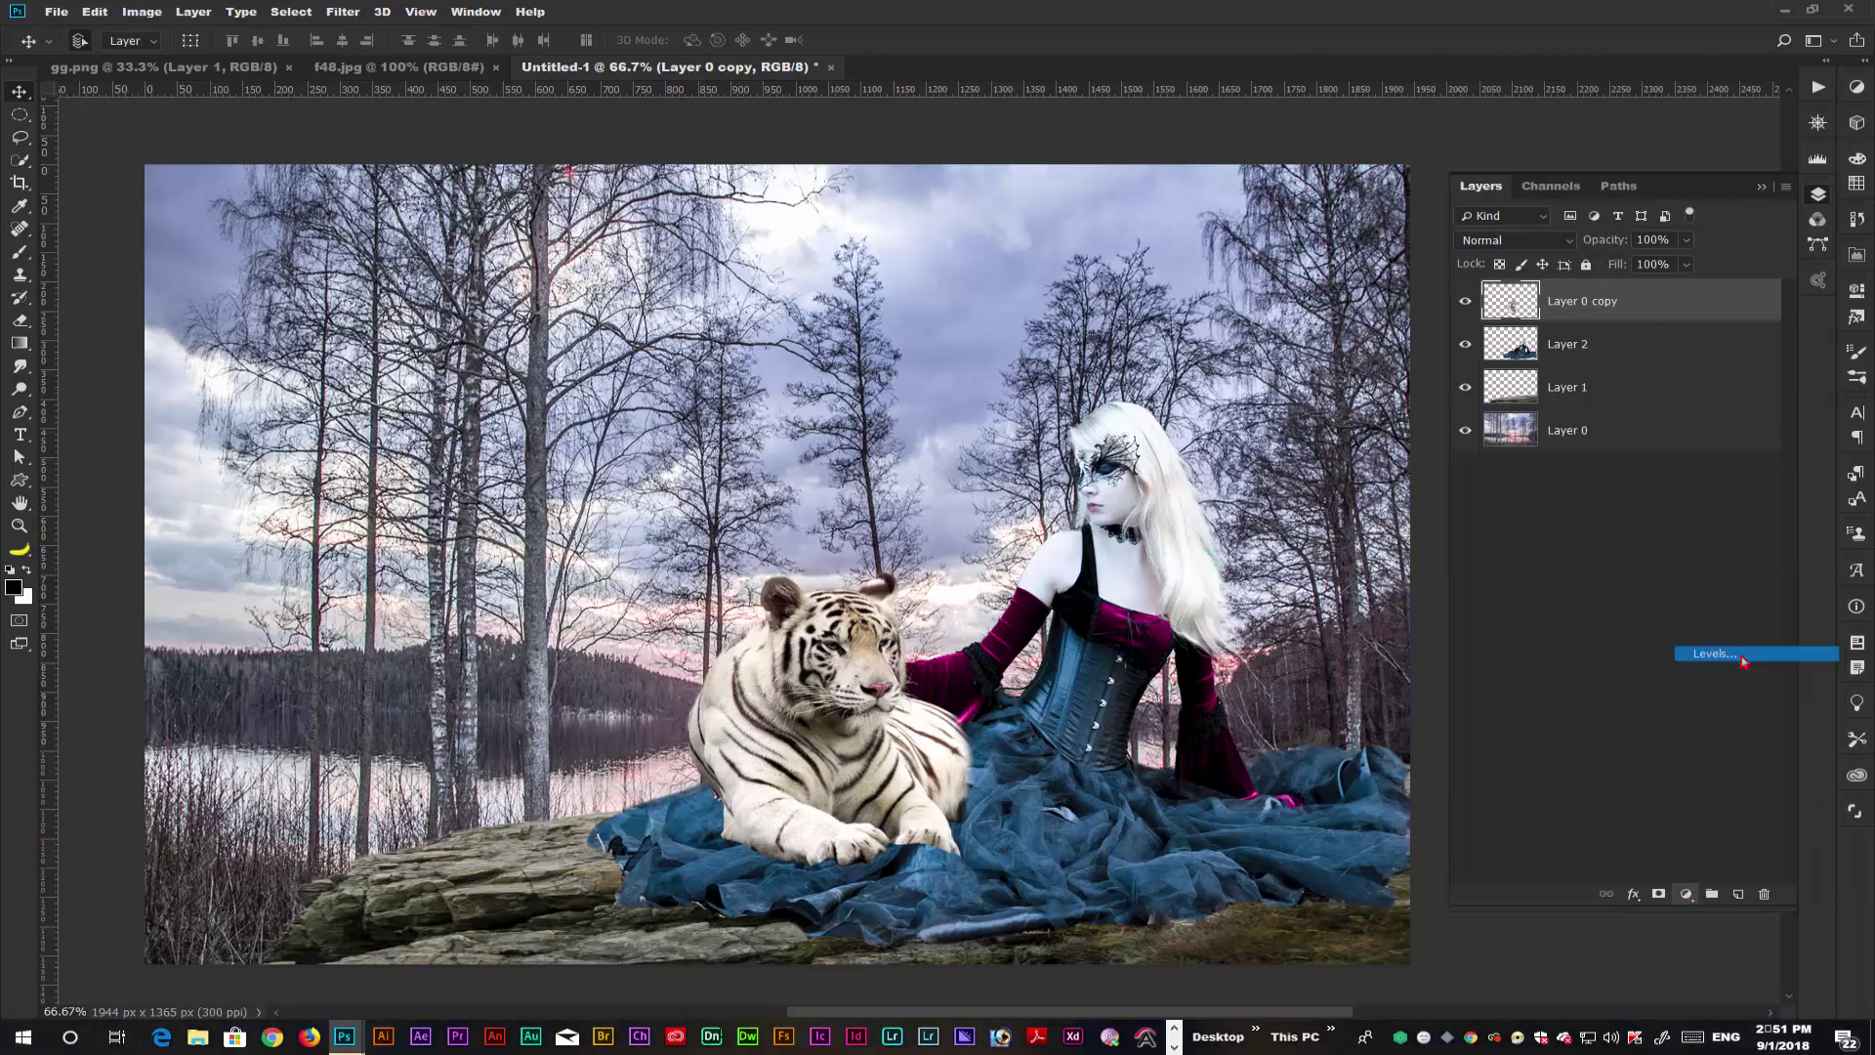
pyautogui.moveTo(1576, 469); pyautogui.dragTo(1671, 471)
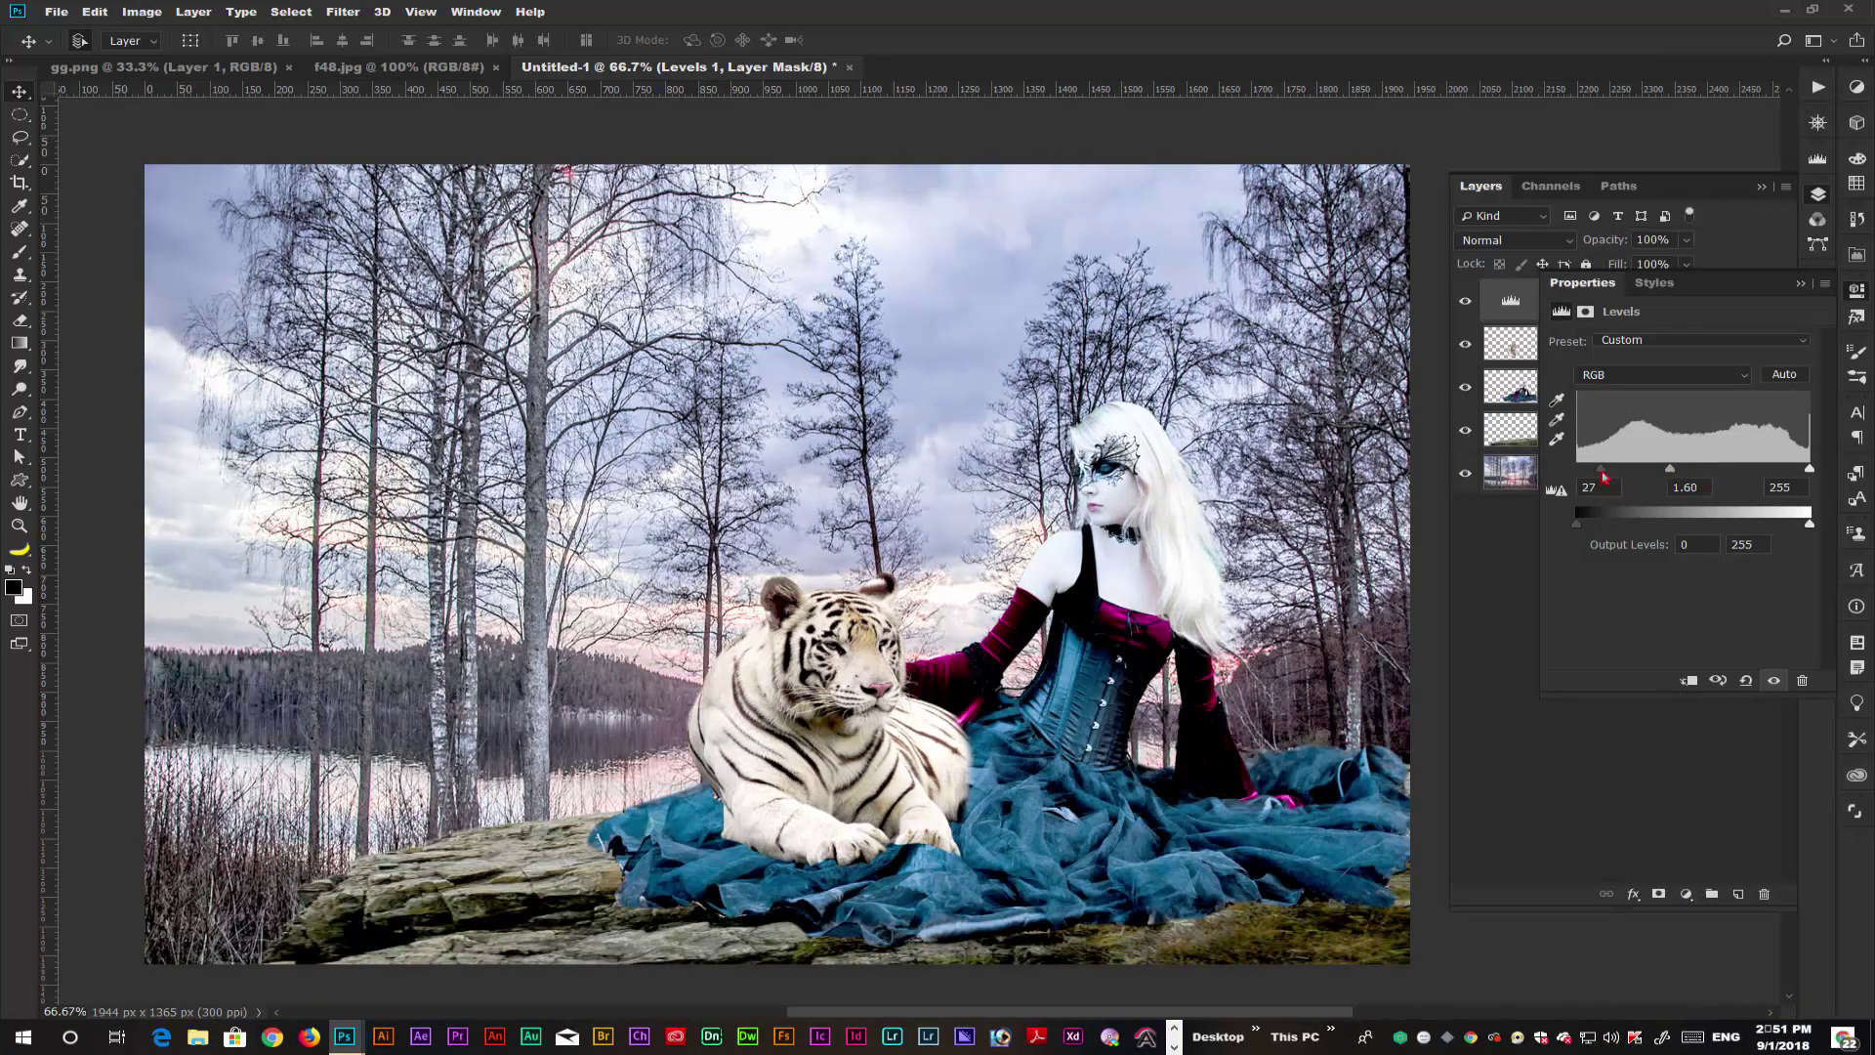
pyautogui.moveTo(1601, 469); pyautogui.dragTo(1592, 477)
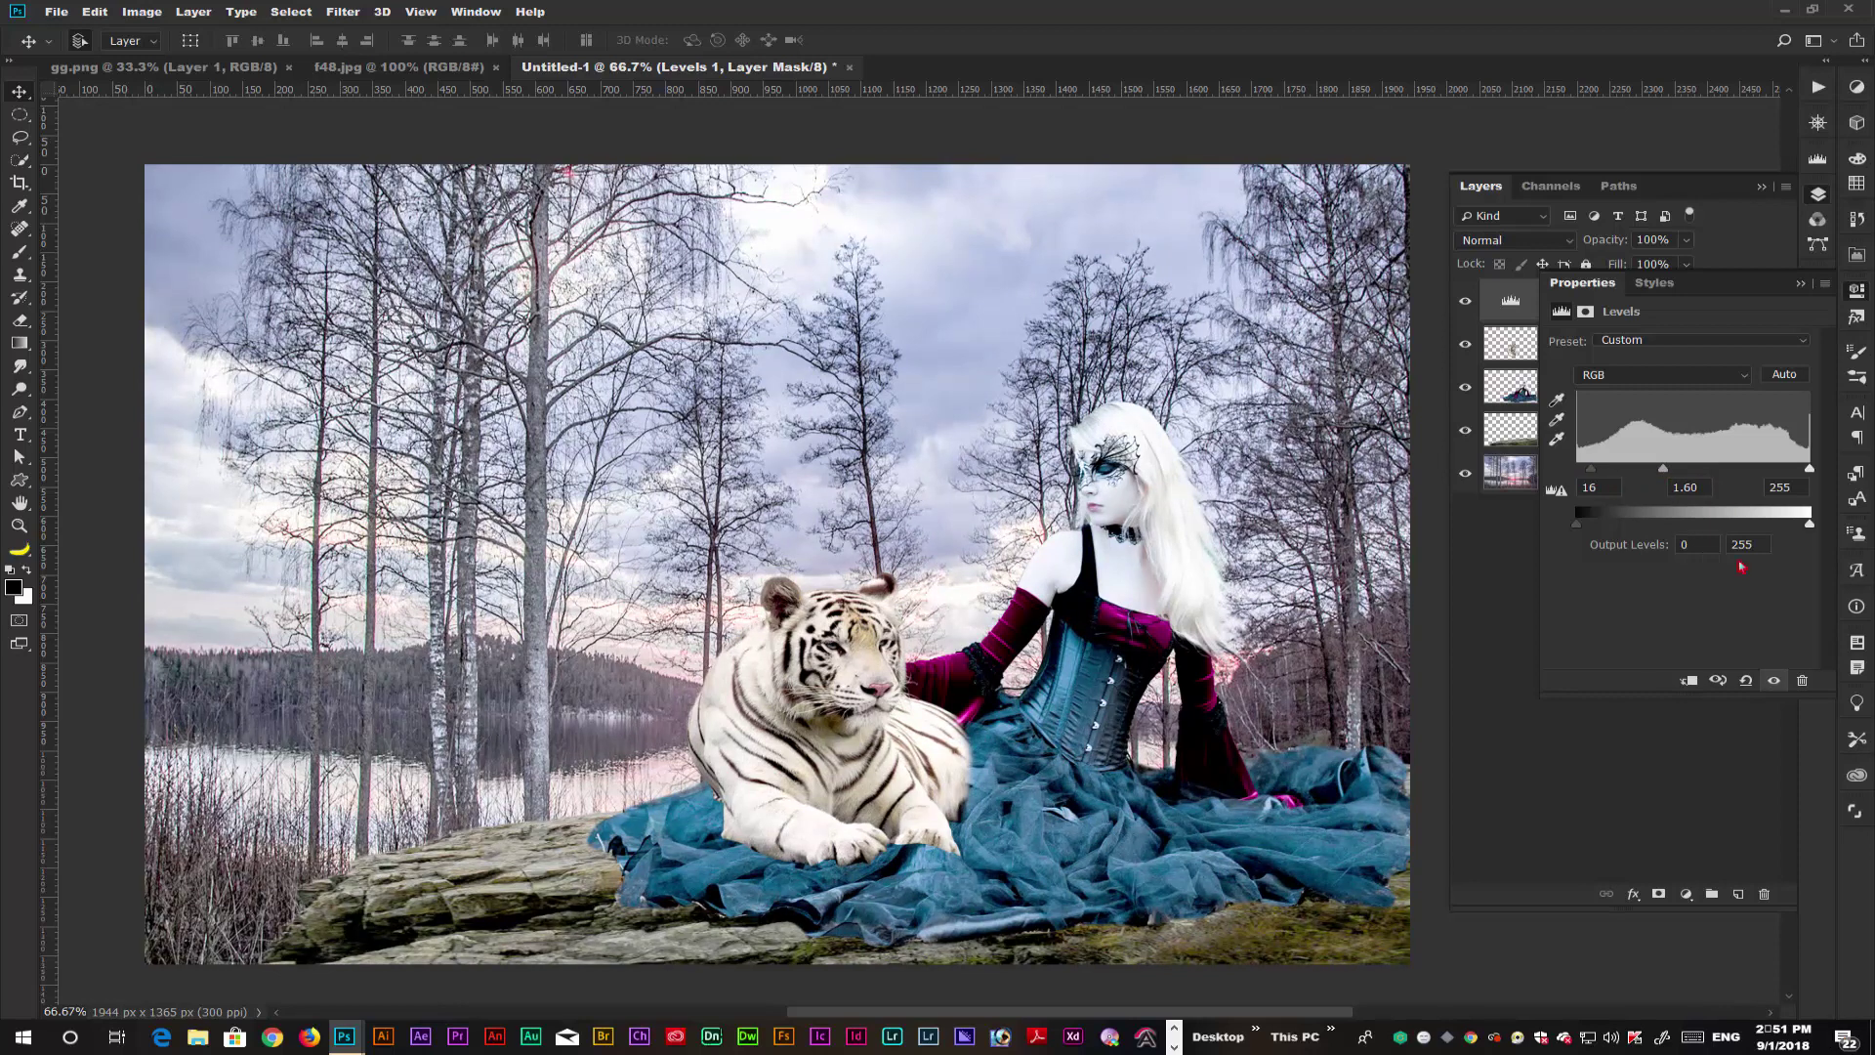
pyautogui.click(1800, 283)
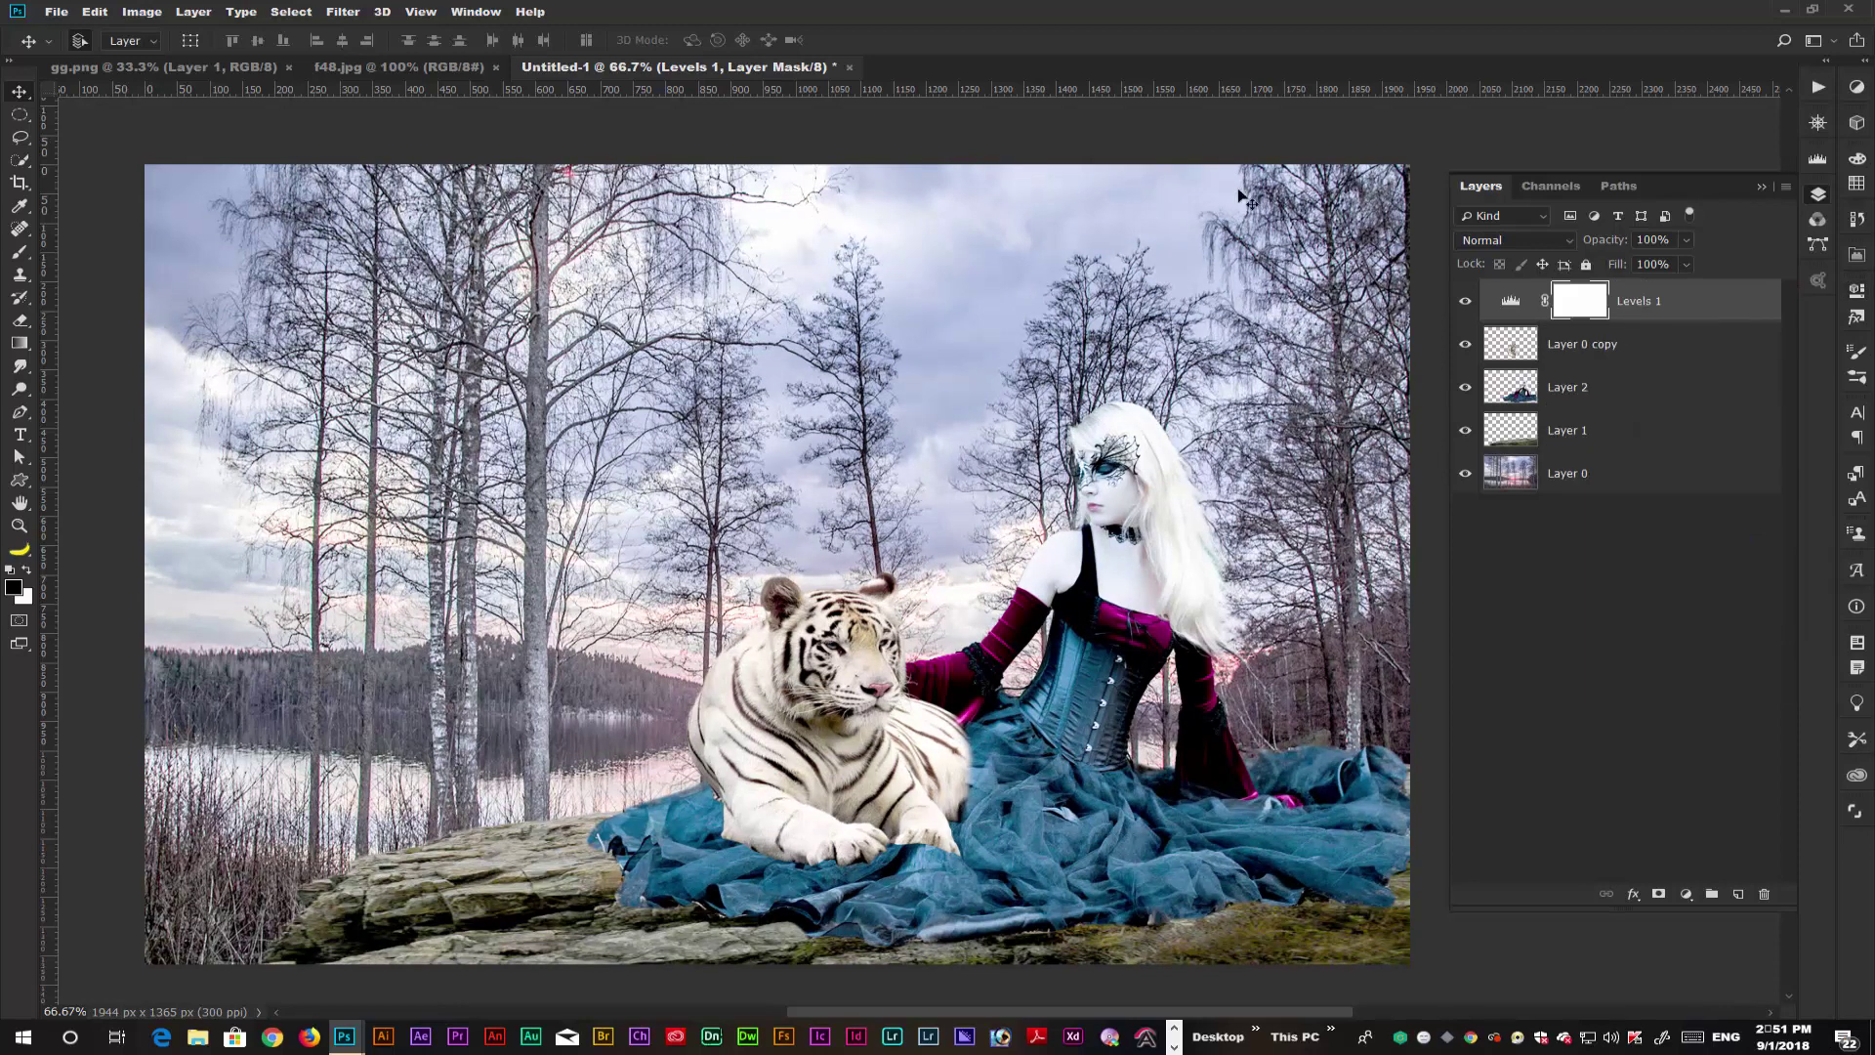
# - Copy the fire sparks image from f48.jpg into Untitled-1 and place its layer directly above the lake background, below the rock layer
pyautogui.click(351, 68)
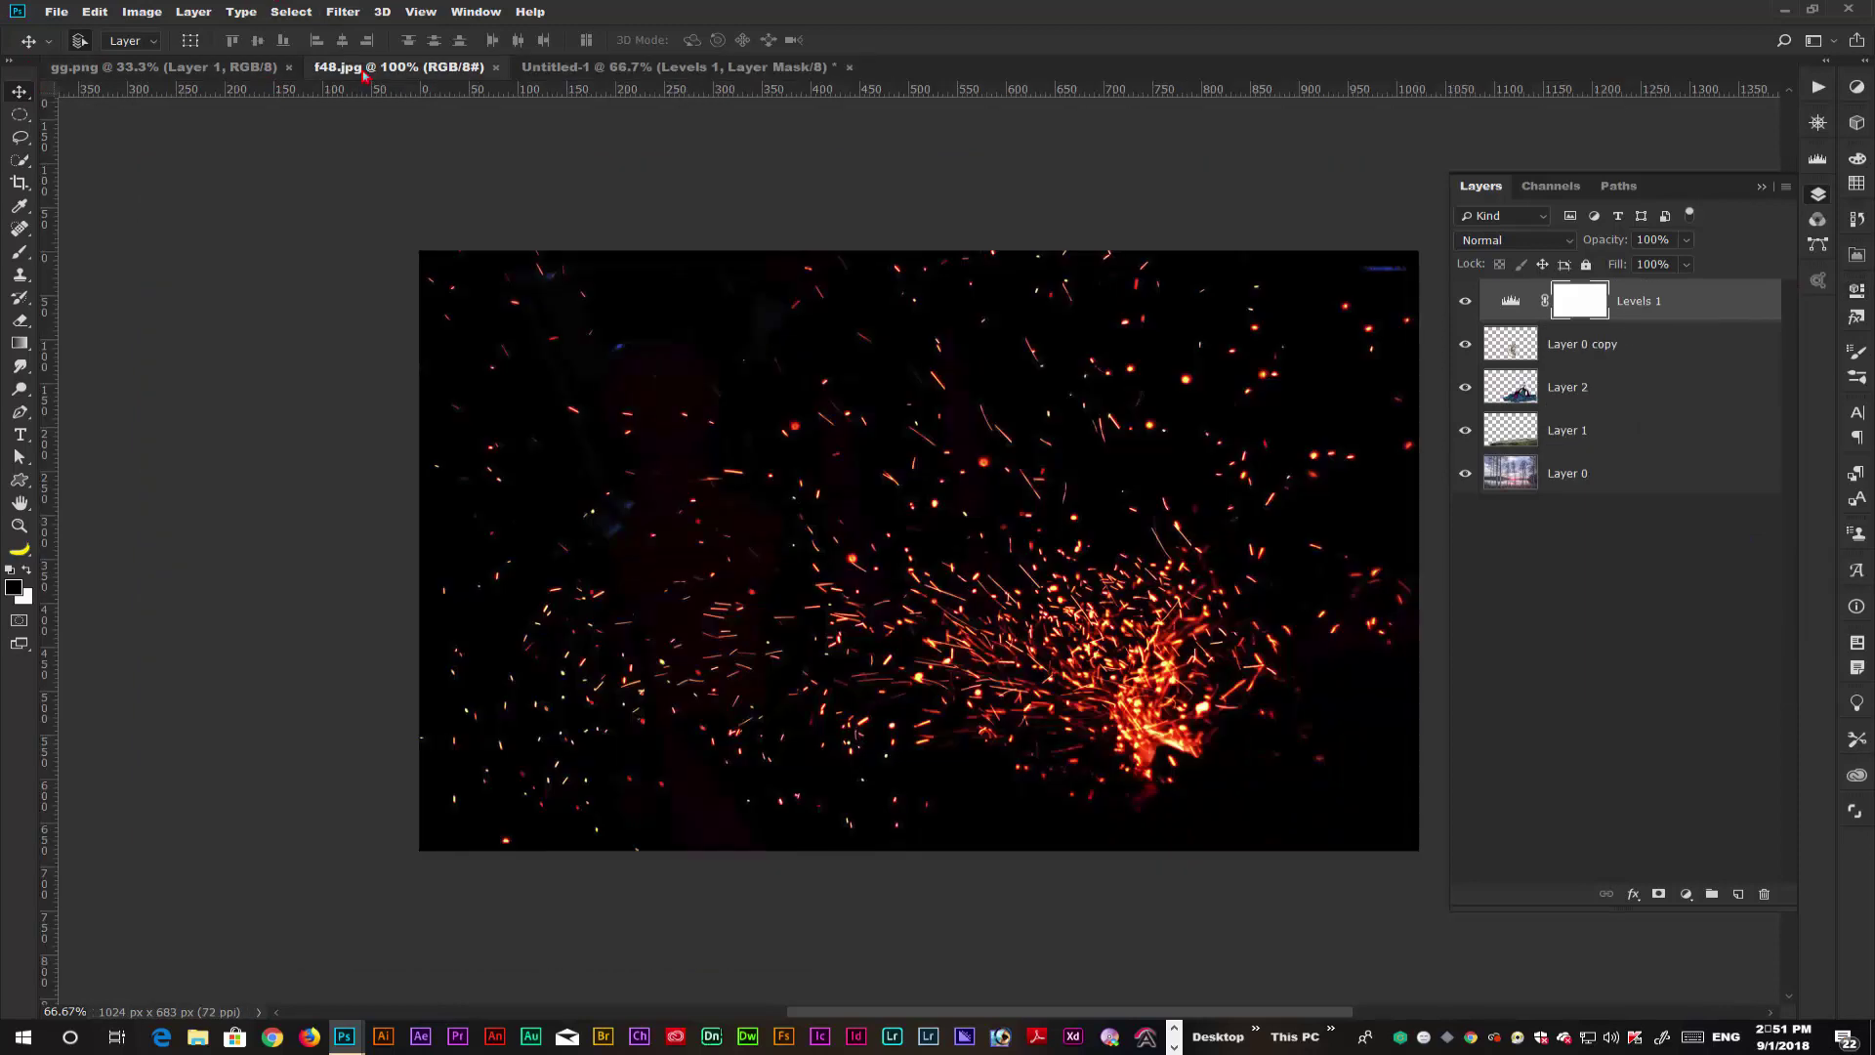
pyautogui.moveTo(820, 333); pyautogui.dragTo(791, 410)
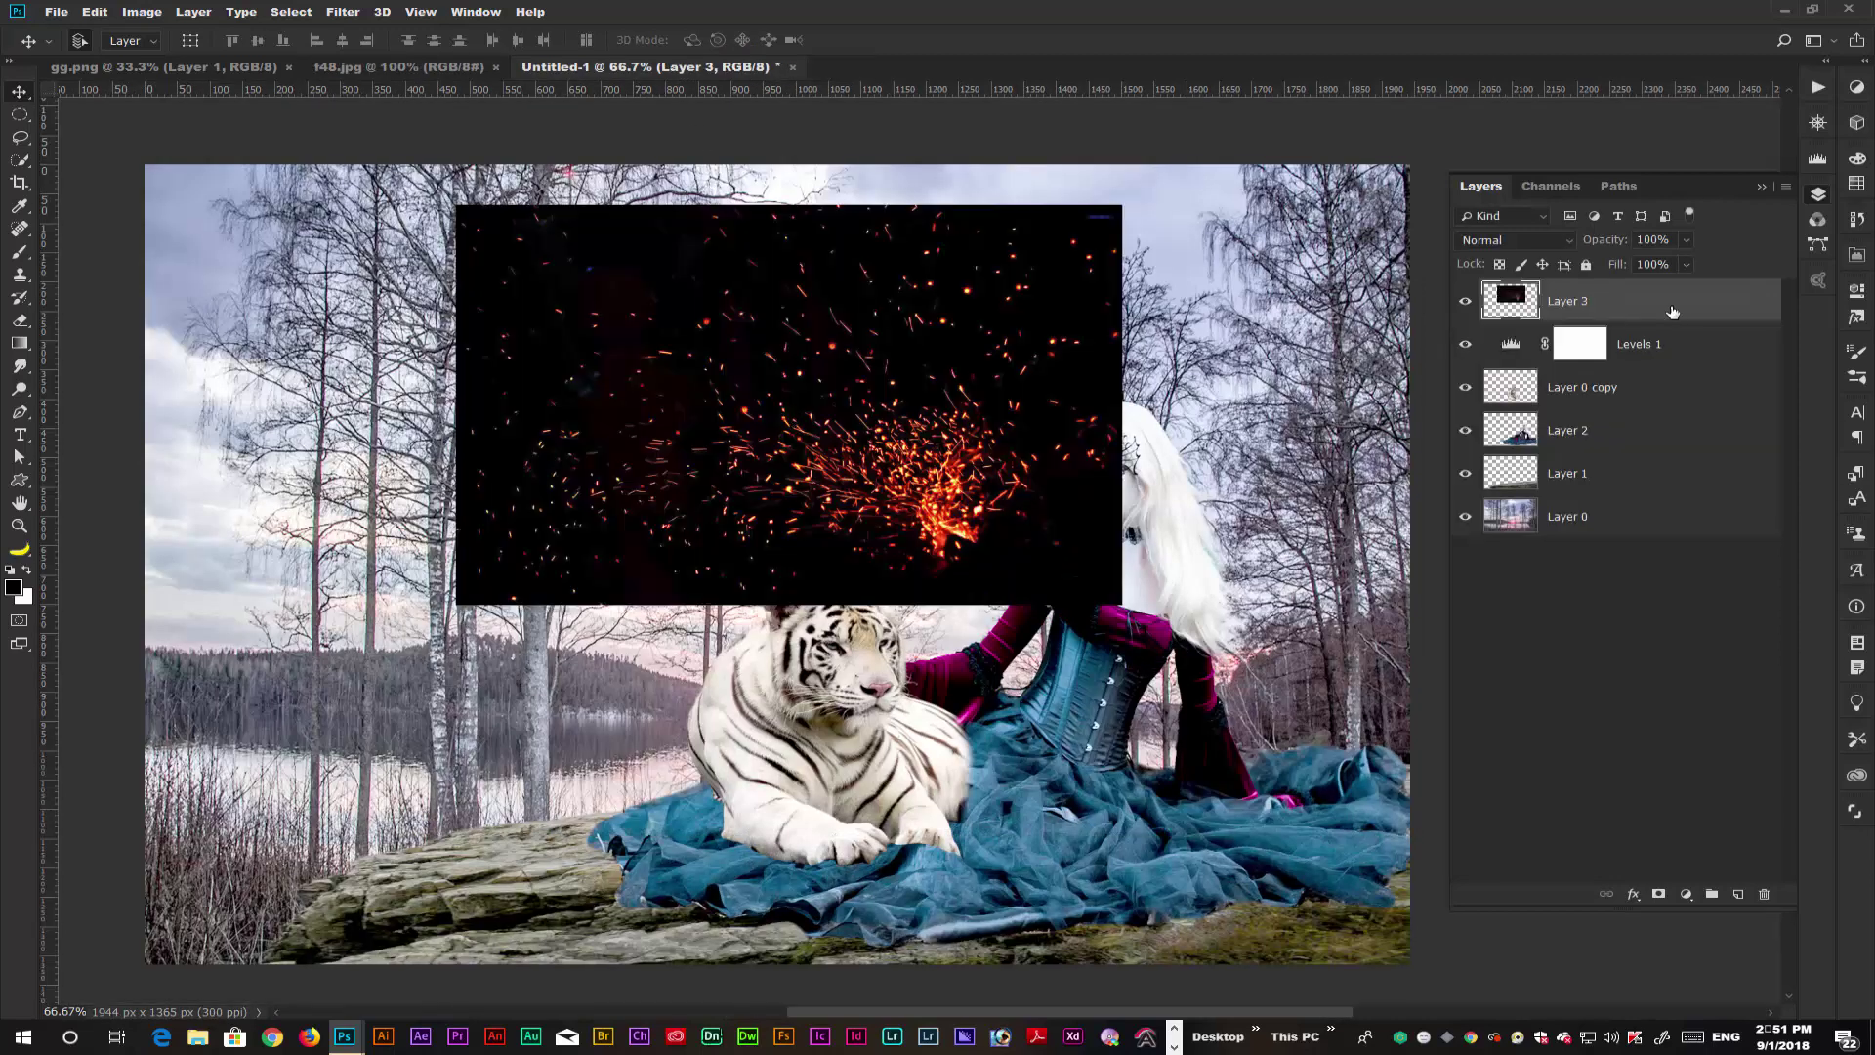
pyautogui.moveTo(1672, 312); pyautogui.dragTo(1673, 487)
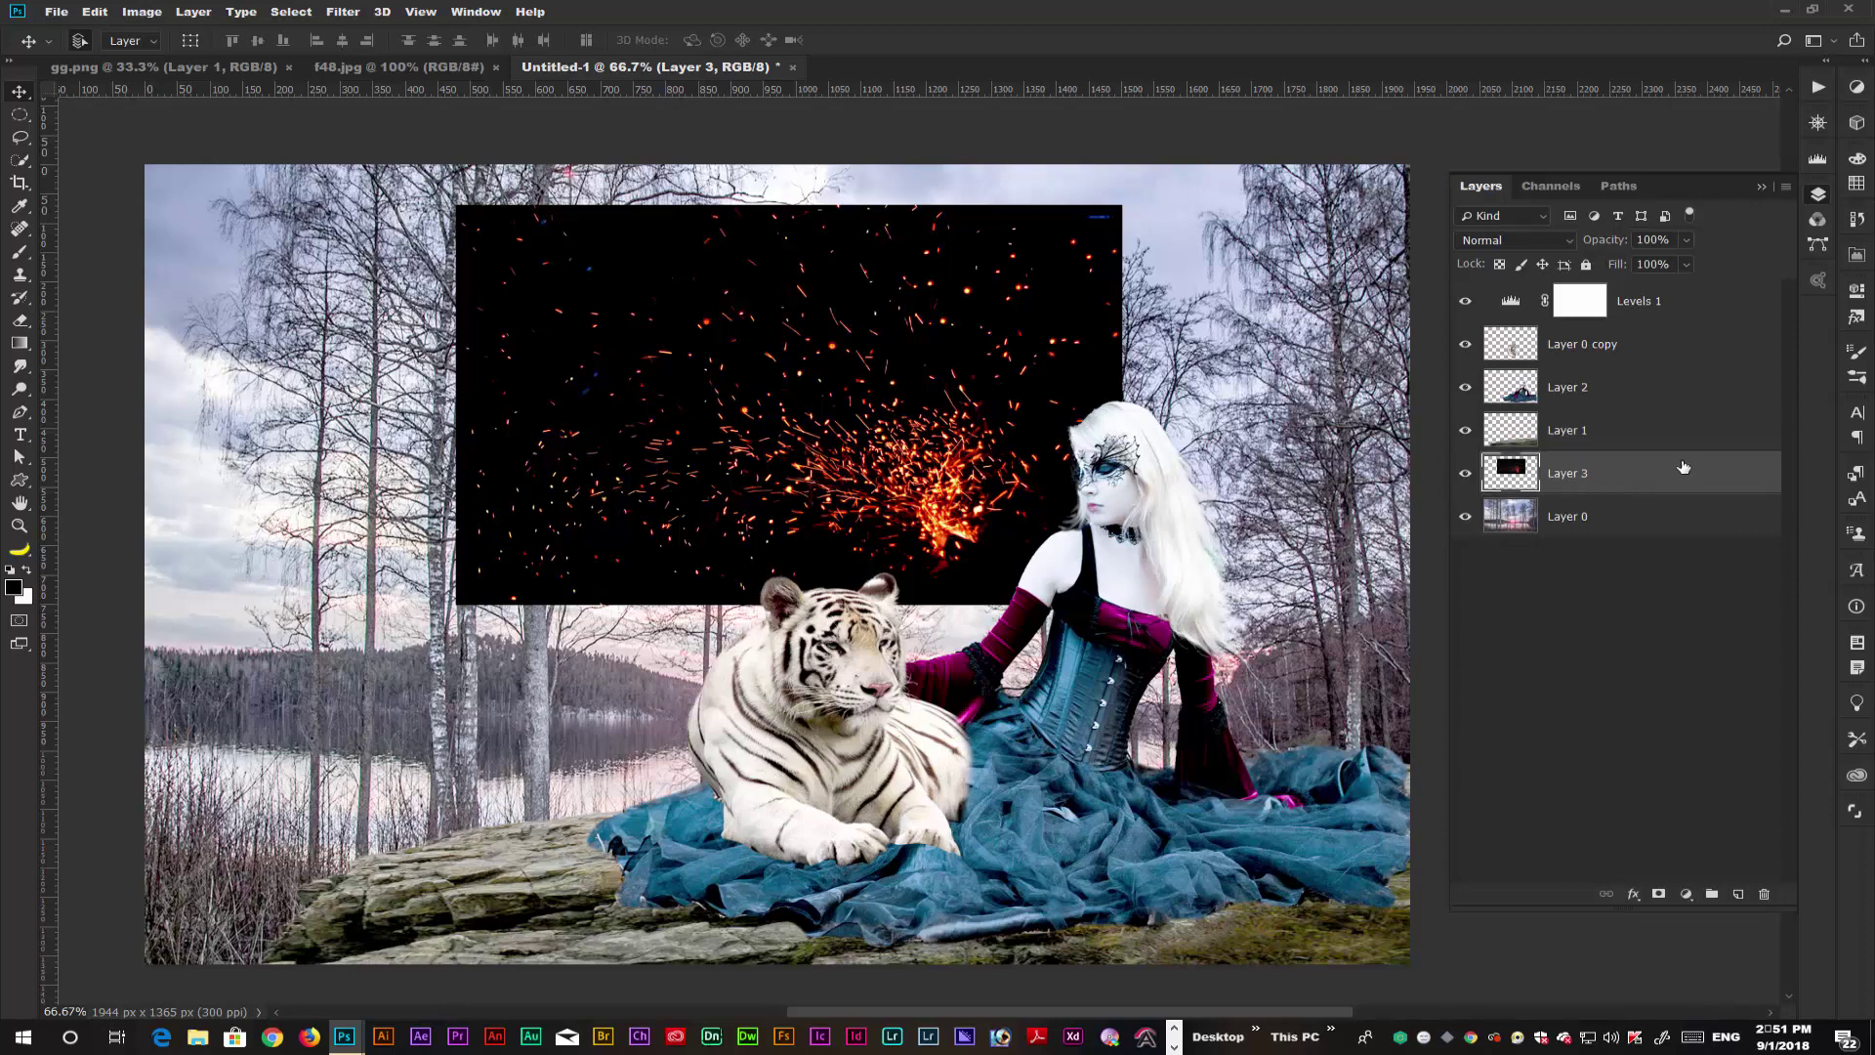
# - Enlarge the sparks layer with Free Transform to about 197% width and stretch its height so it covers the whole canvas
pyautogui.hotkey('ctrl', 't')
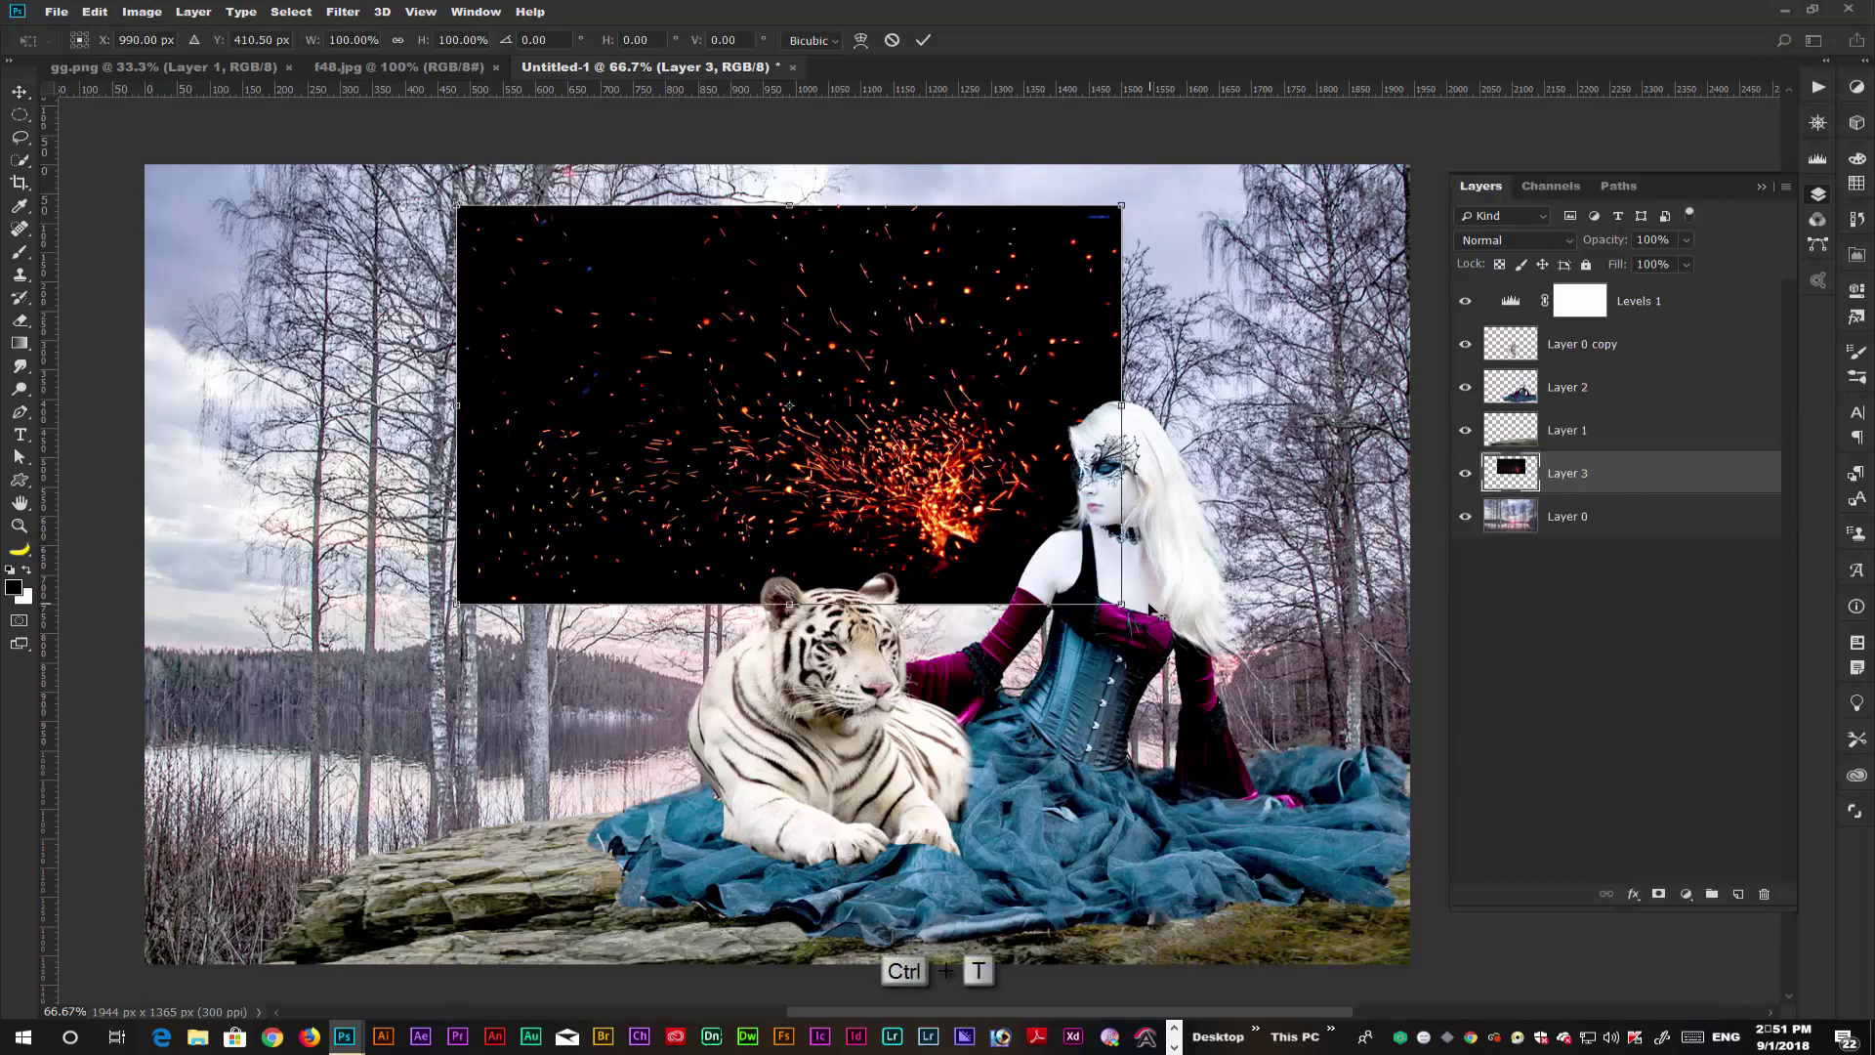
pyautogui.moveTo(1123, 605); pyautogui.dragTo(1267, 773)
pyautogui.moveTo(995, 479); pyautogui.dragTo(1118, 642)
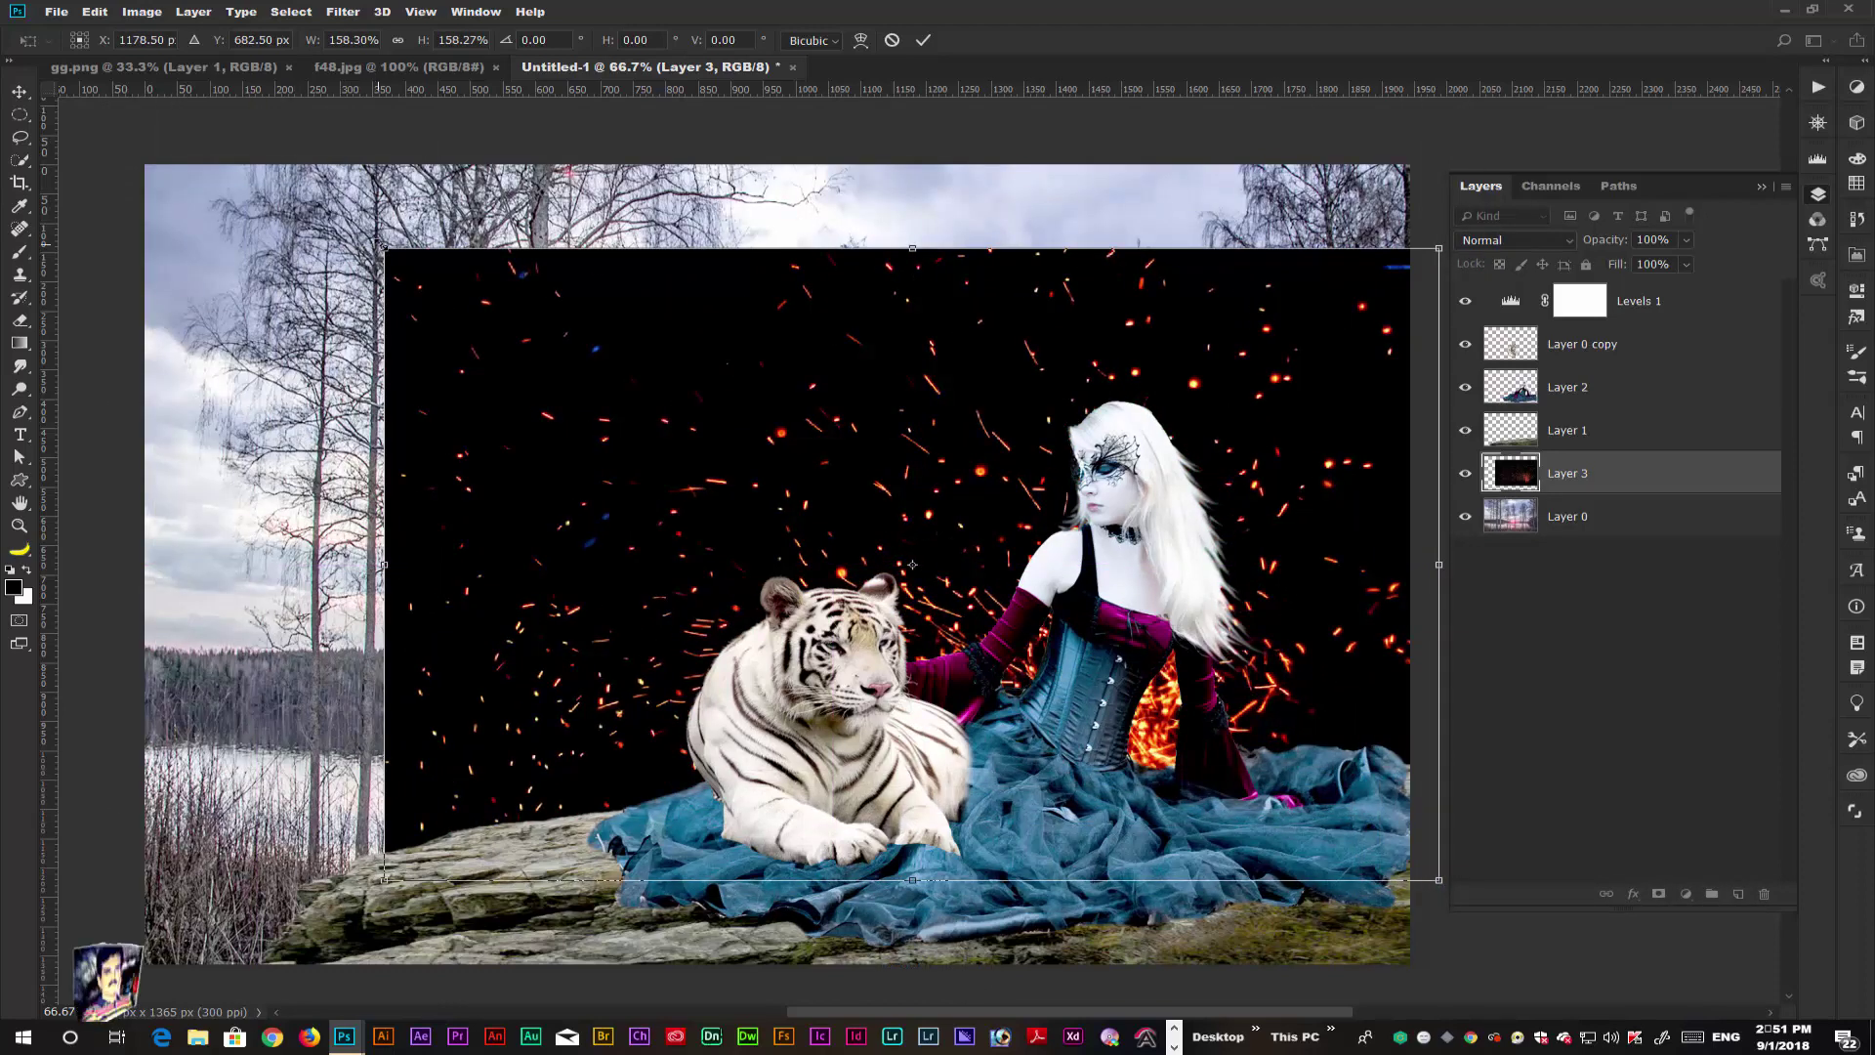
pyautogui.moveTo(385, 248); pyautogui.dragTo(124, 164)
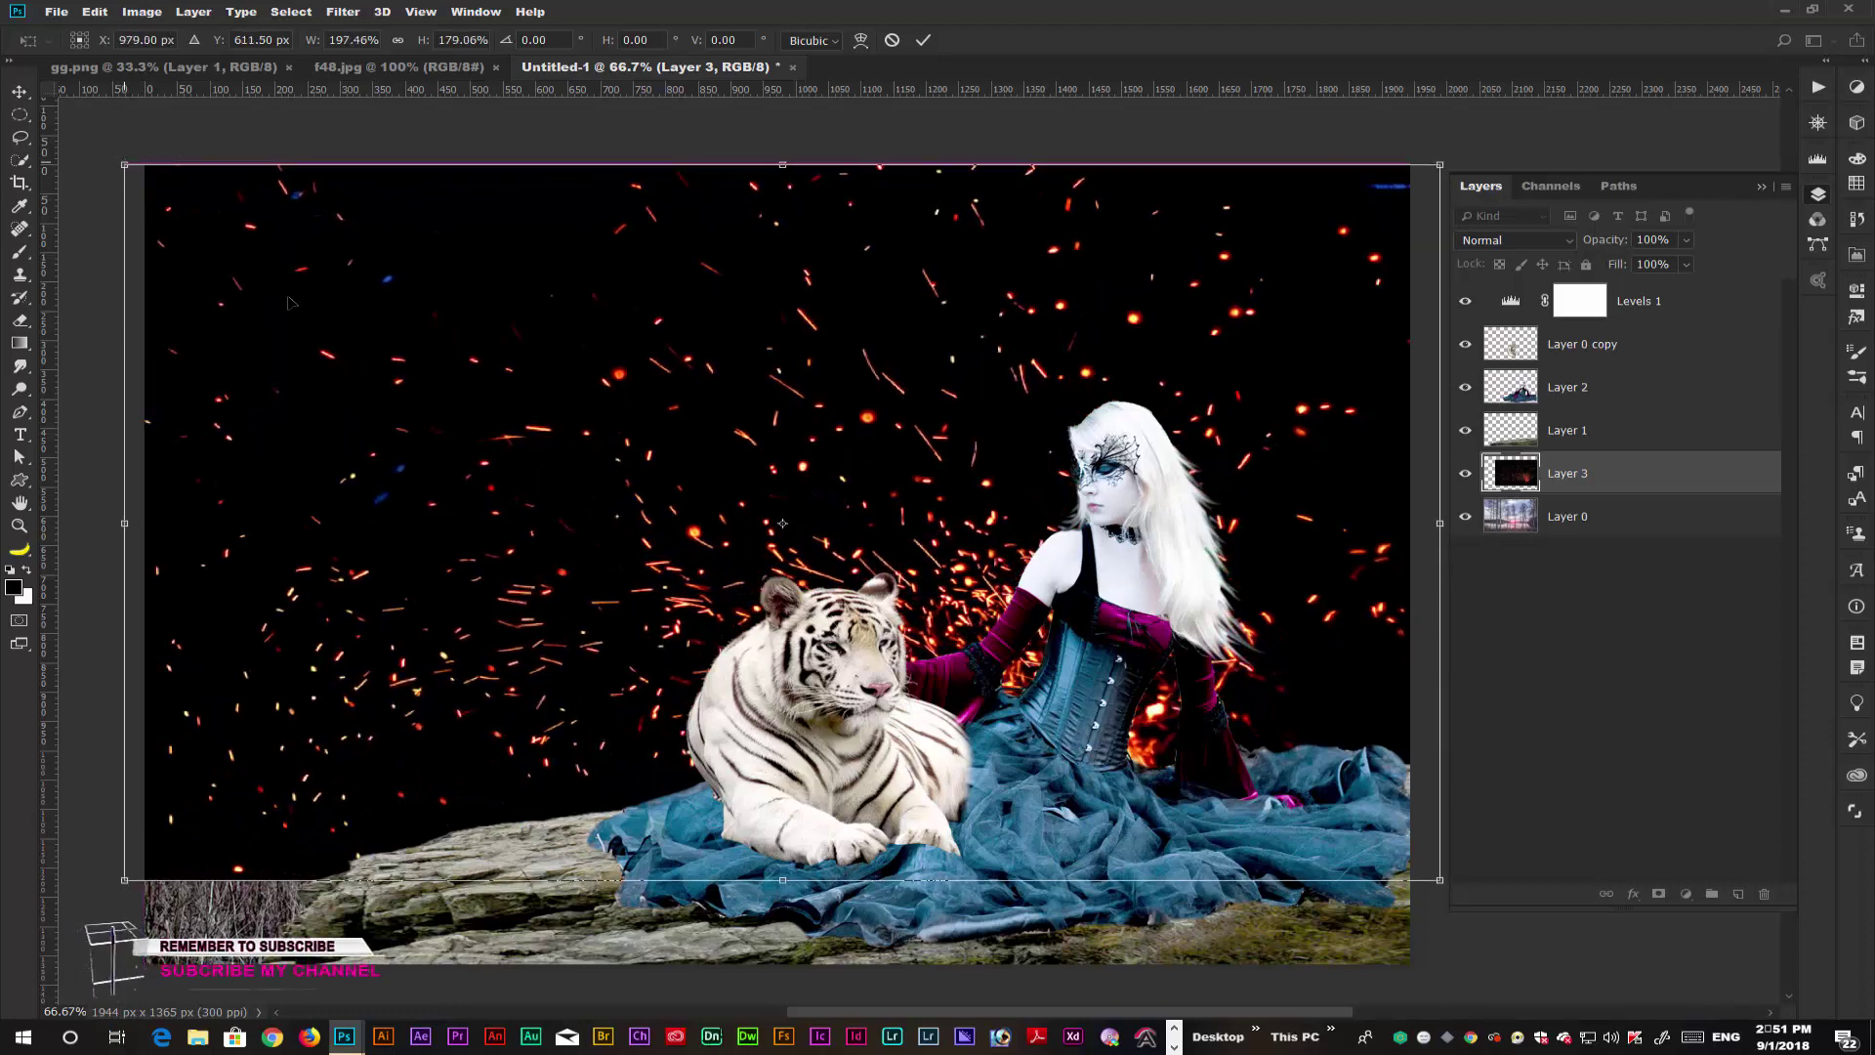
pyautogui.moveTo(782, 879); pyautogui.dragTo(782, 965)
pyautogui.press('Return')
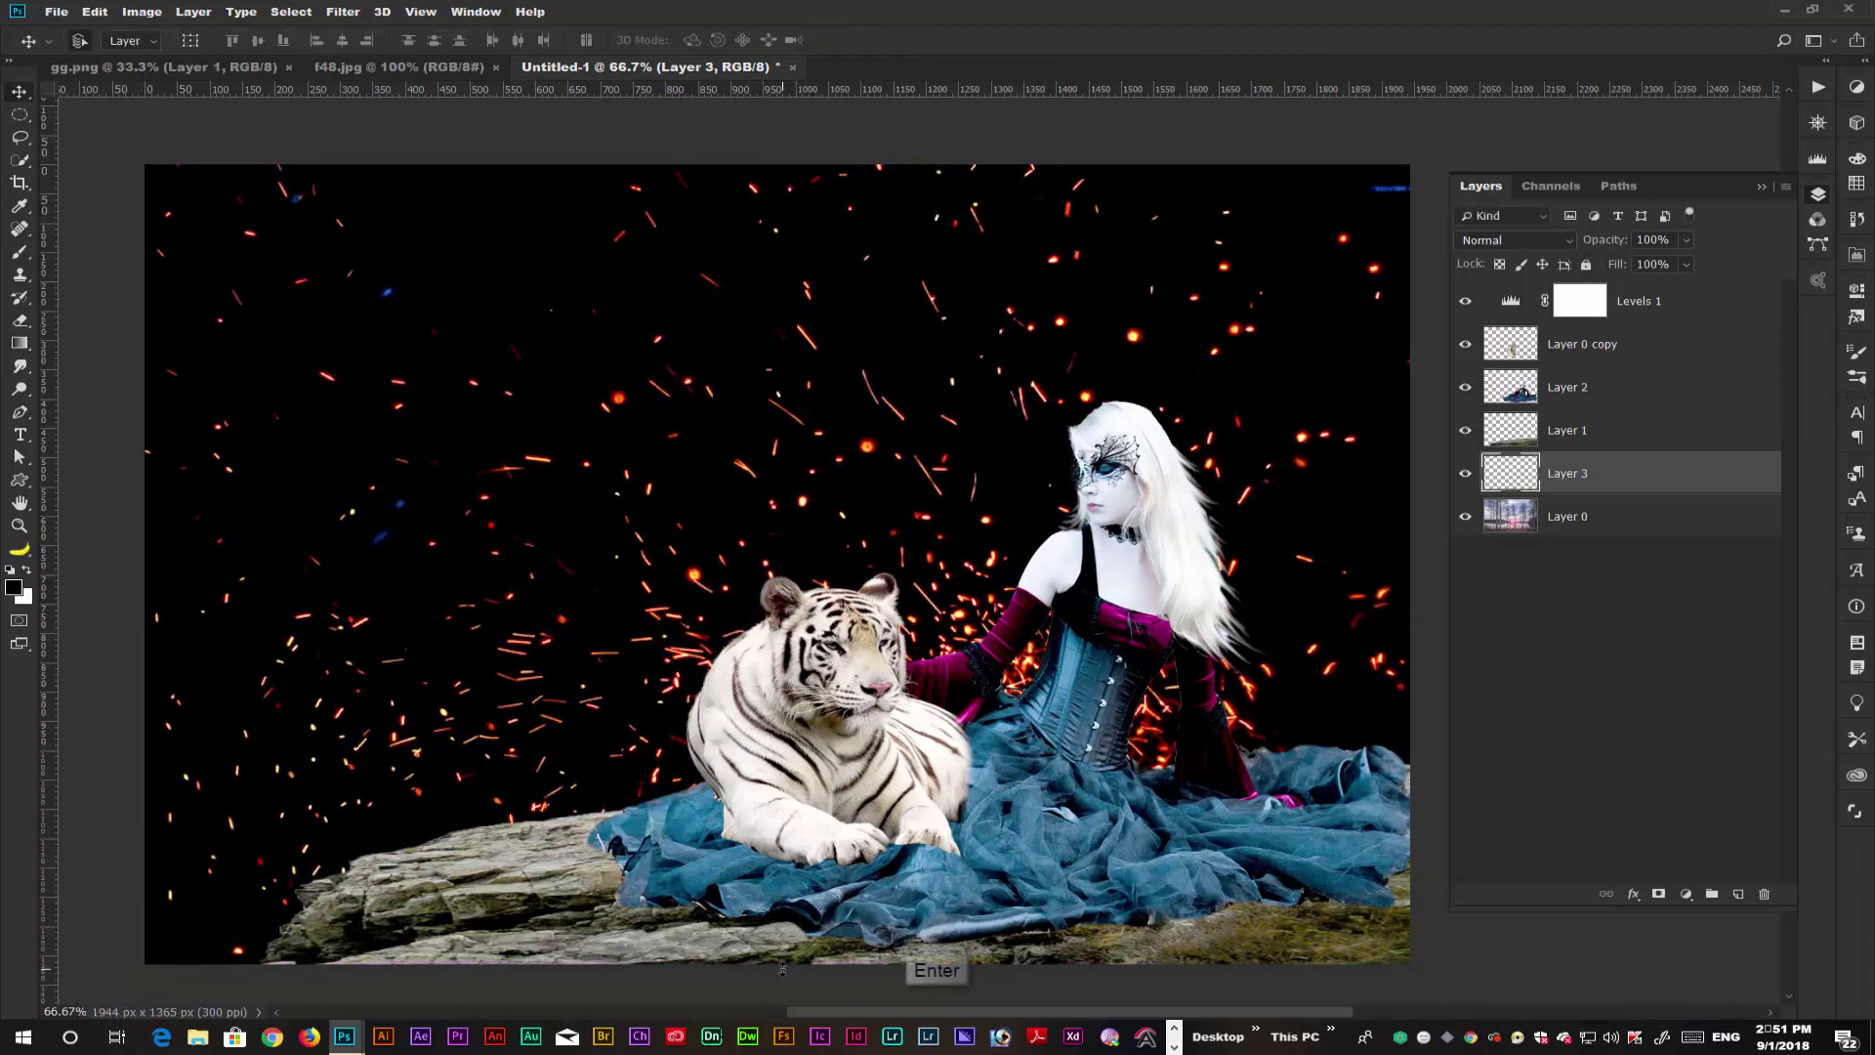
# - Set the sparks layer's blend mode to Screen and shift the layer slightly to the left
pyautogui.click(1514, 241)
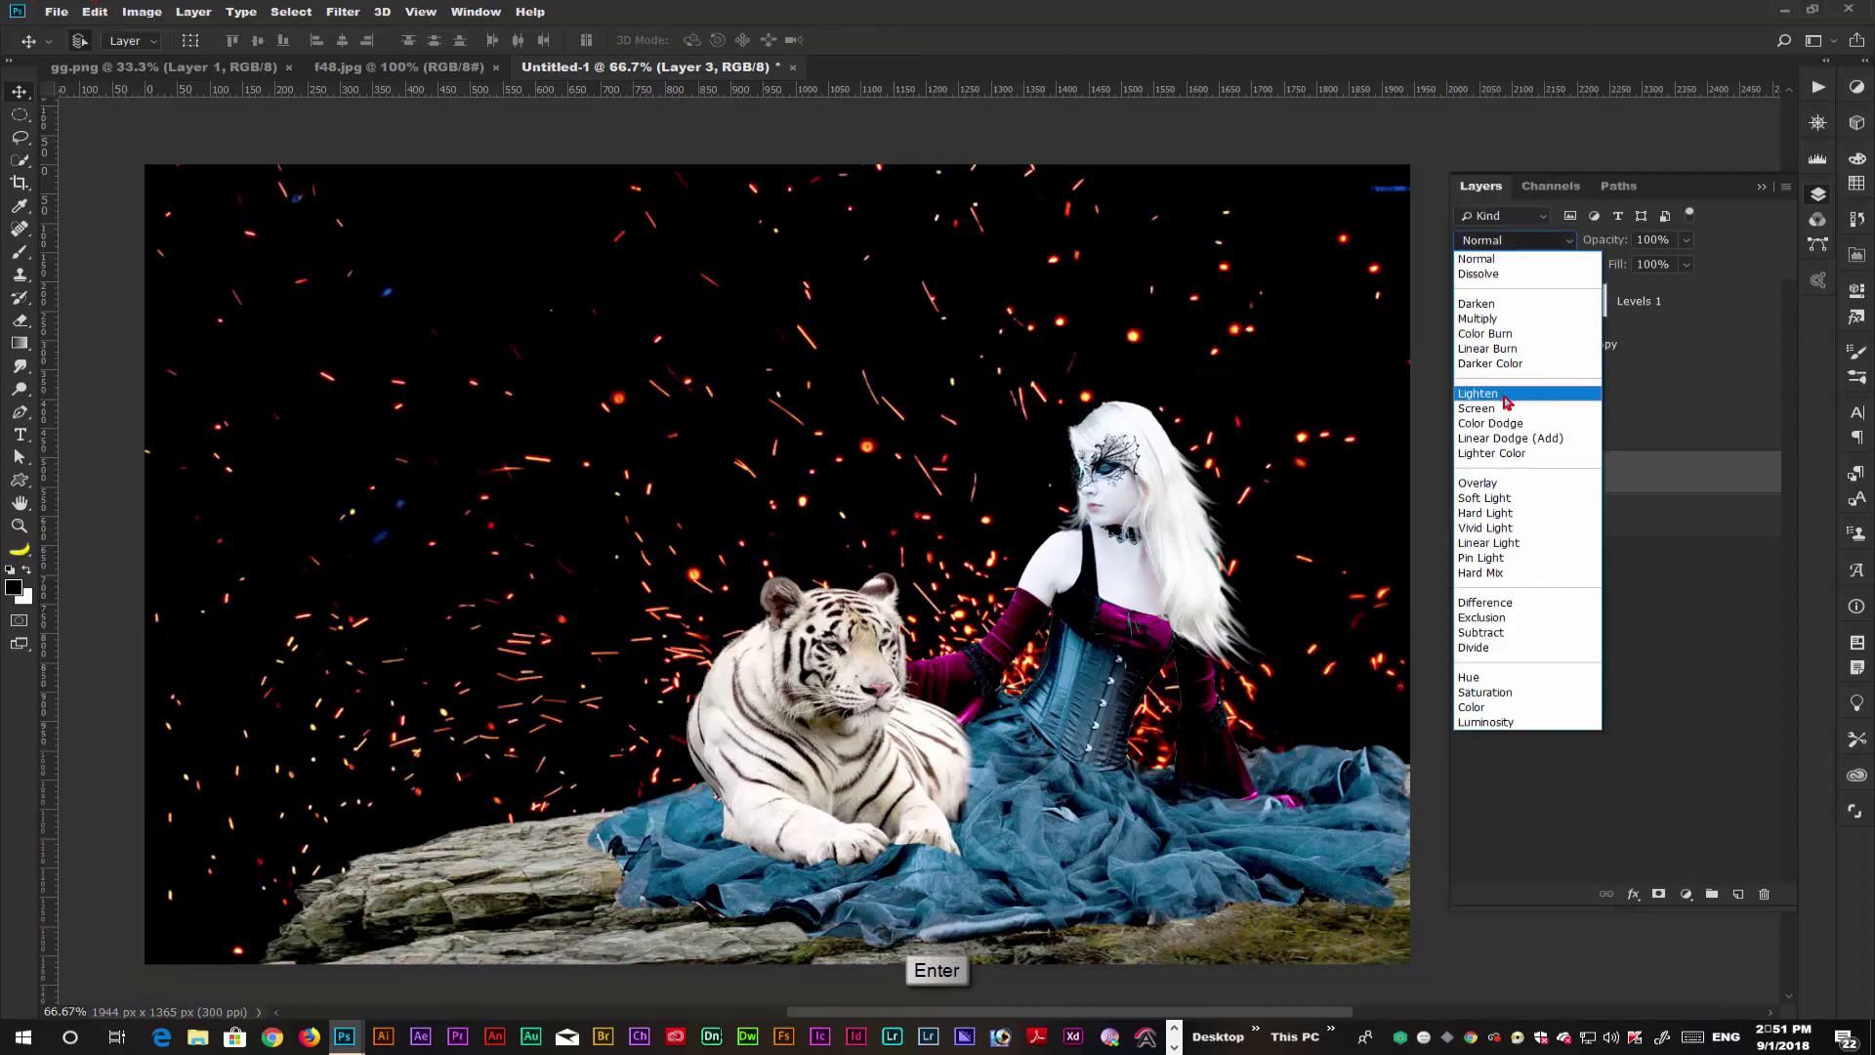
pyautogui.click(1504, 402)
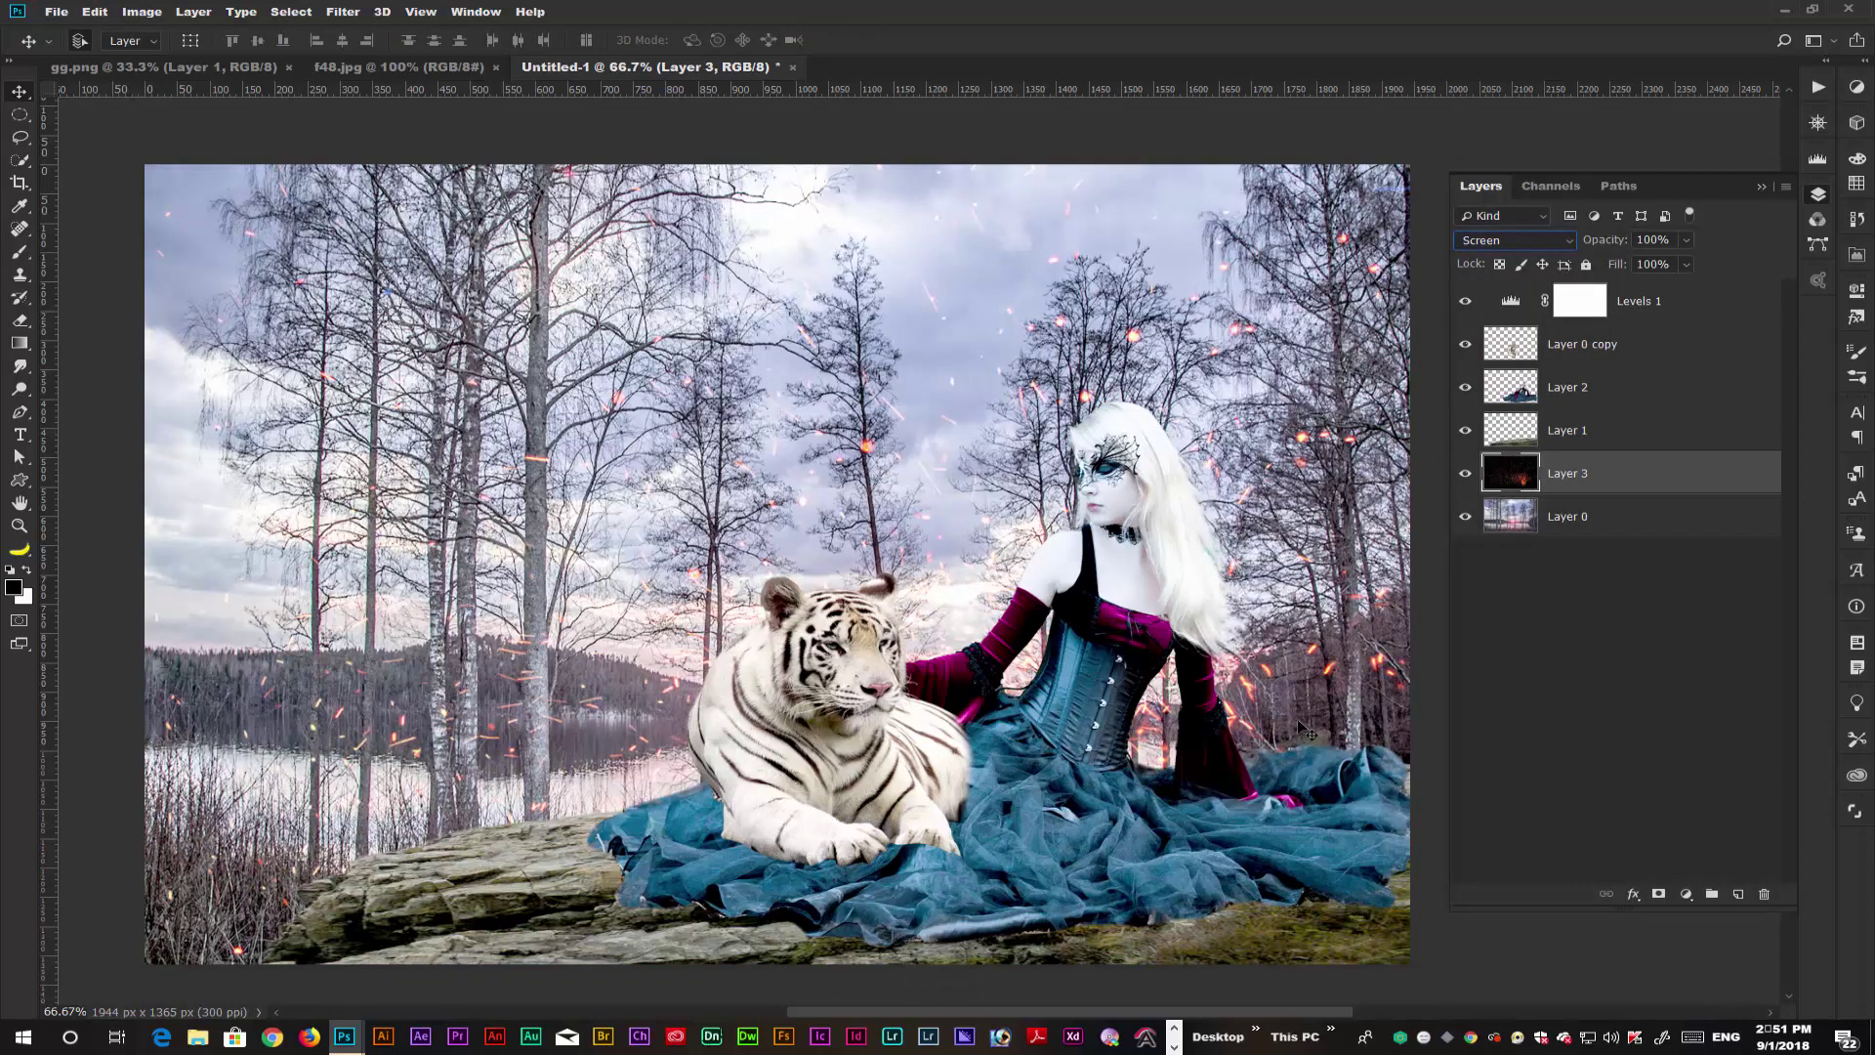
pyautogui.moveTo(1151, 714); pyautogui.dragTo(1139, 714)
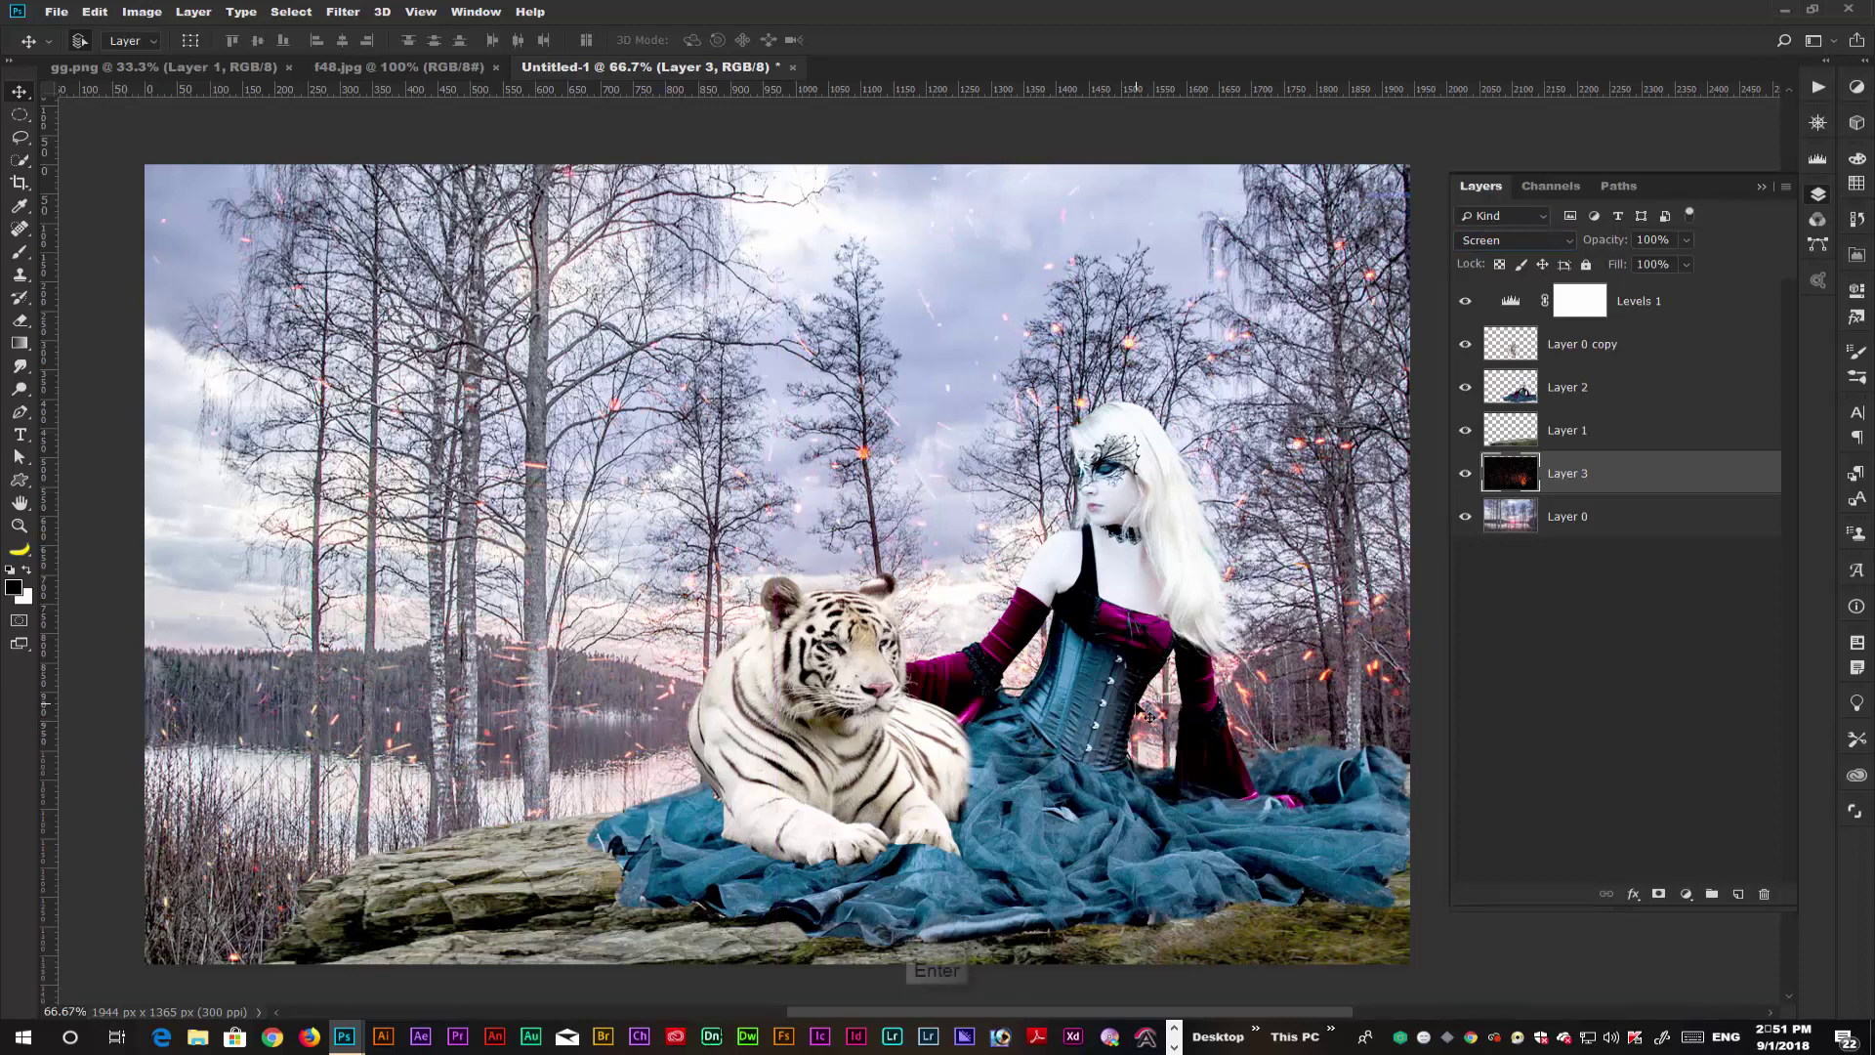
pyautogui.press('Return')
# - Add a Levels adjustment clipped to the rock layer with black input 7, white input 236 and white output 228
pyautogui.click(1618, 430)
pyautogui.click(1686, 893)
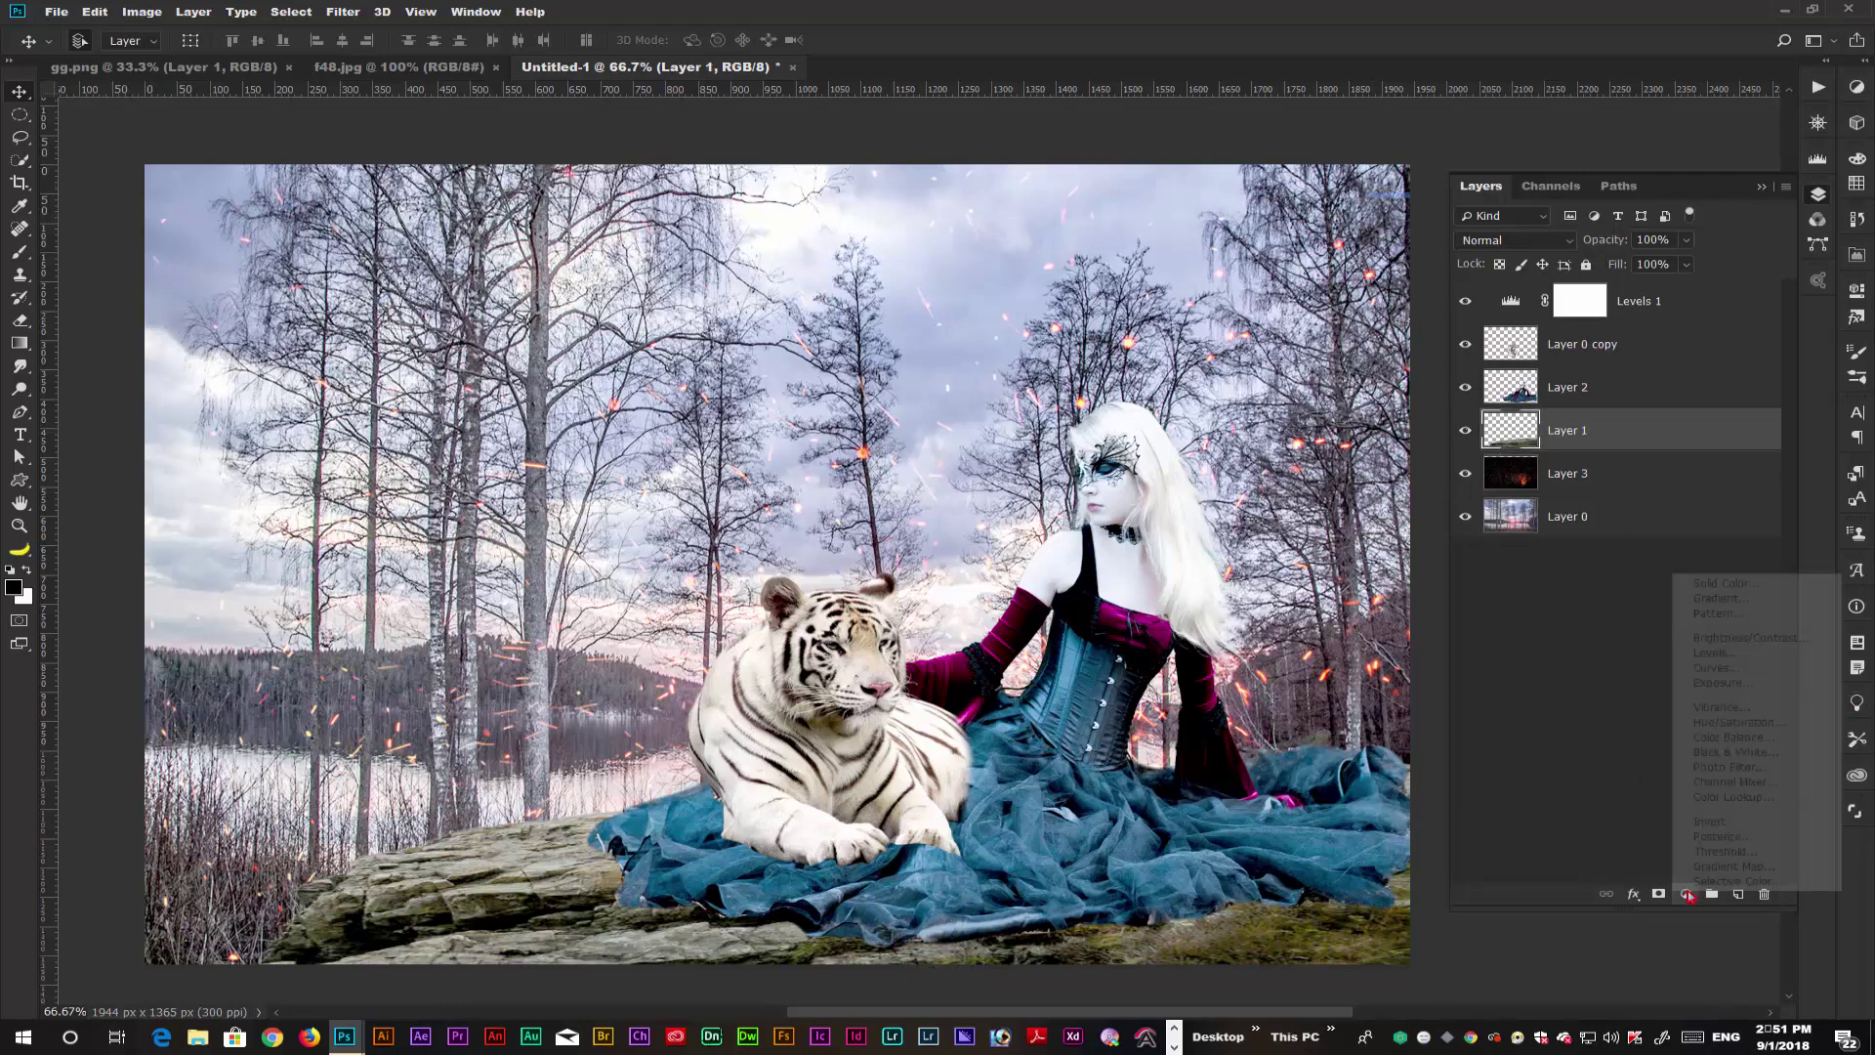
pyautogui.click(1715, 653)
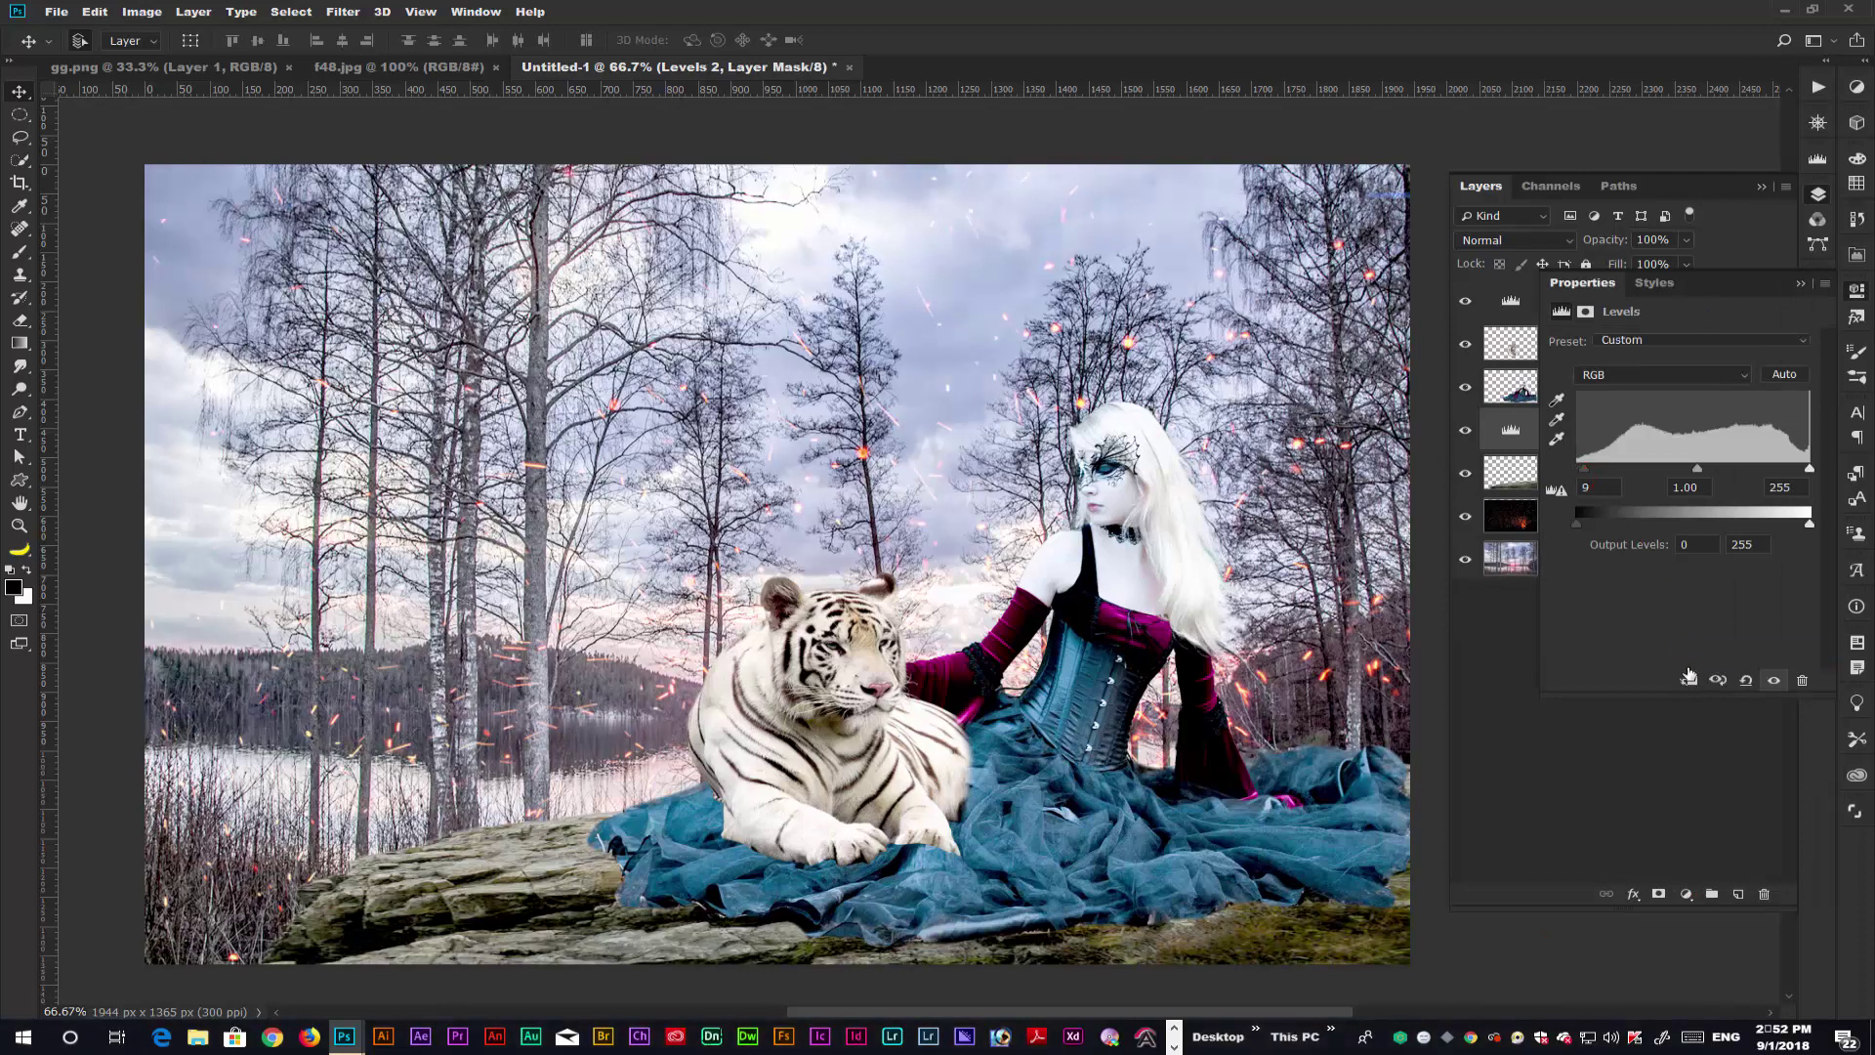
pyautogui.moveTo(1584, 470); pyautogui.dragTo(1696, 475)
pyautogui.moveTo(1809, 474); pyautogui.dragTo(1794, 474)
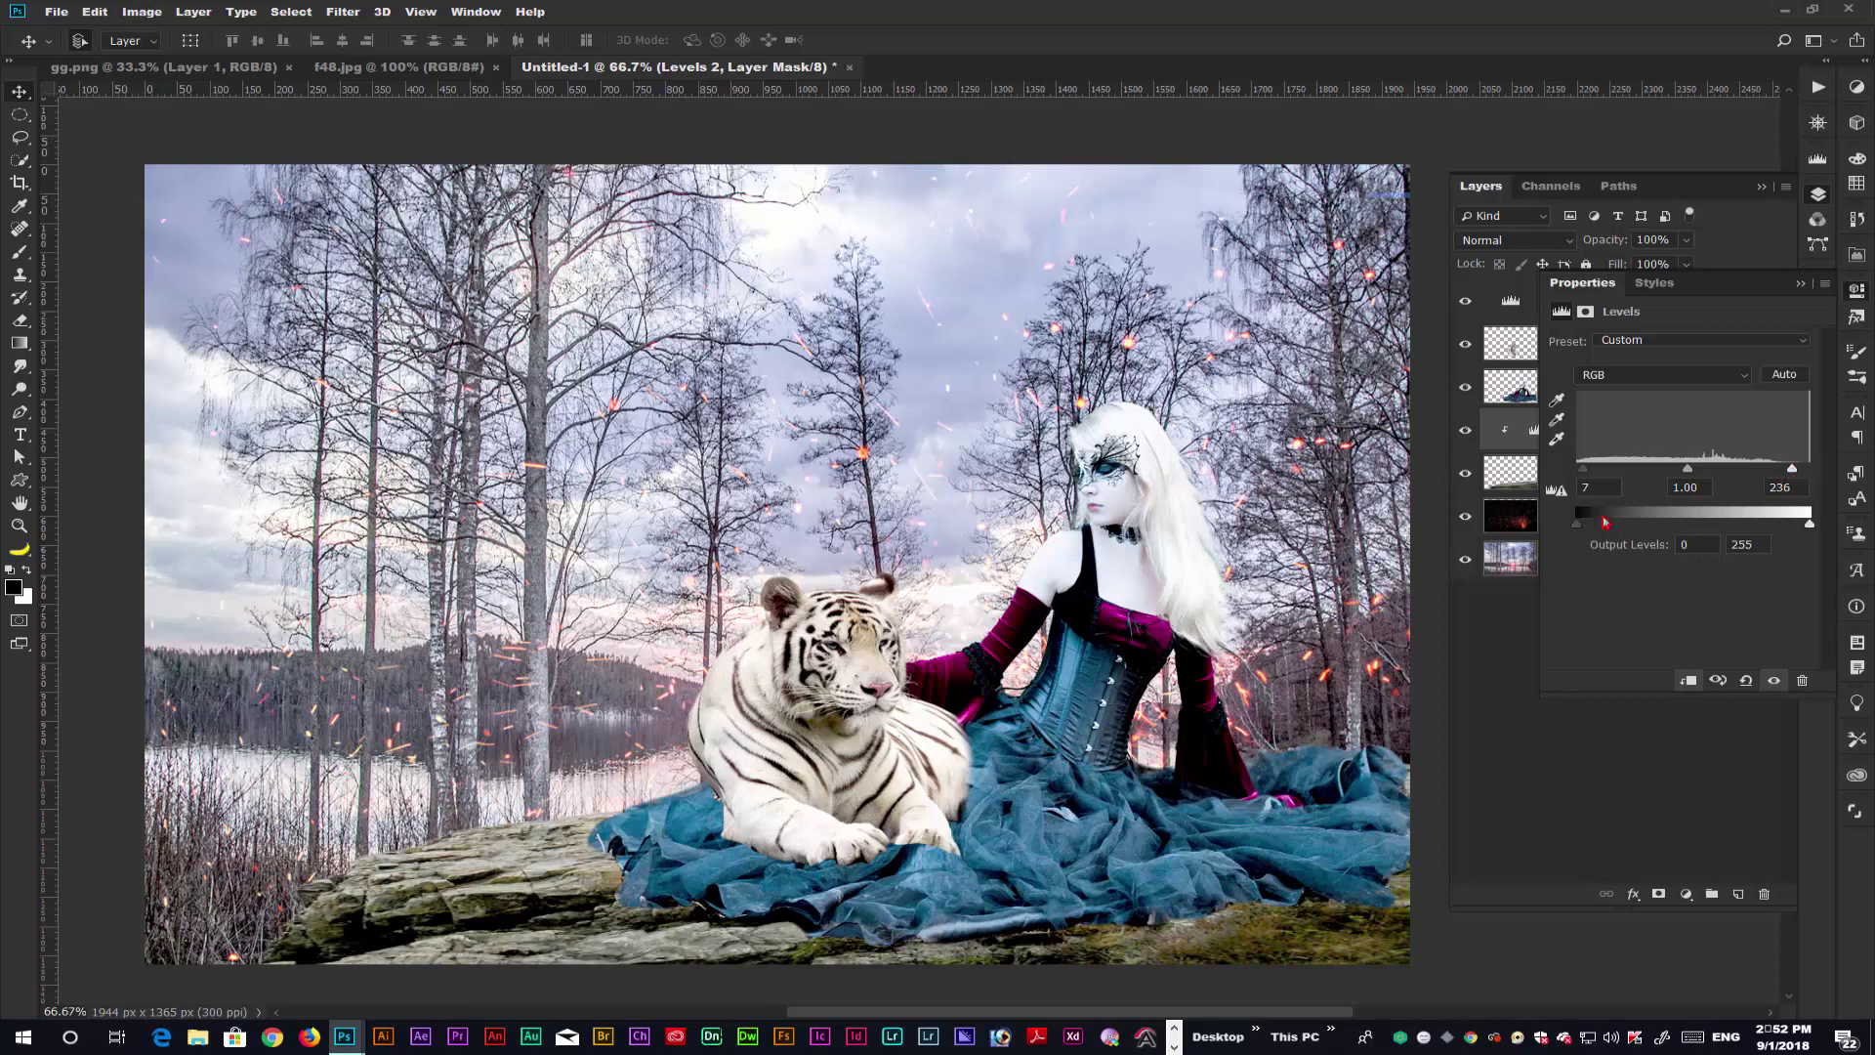
pyautogui.moveTo(1577, 525)
pyautogui.mouseDown()
pyautogui.moveTo(1612, 526)
pyautogui.moveTo(1556, 528)
pyautogui.mouseUp()
pyautogui.moveTo(1810, 527); pyautogui.dragTo(1789, 527)
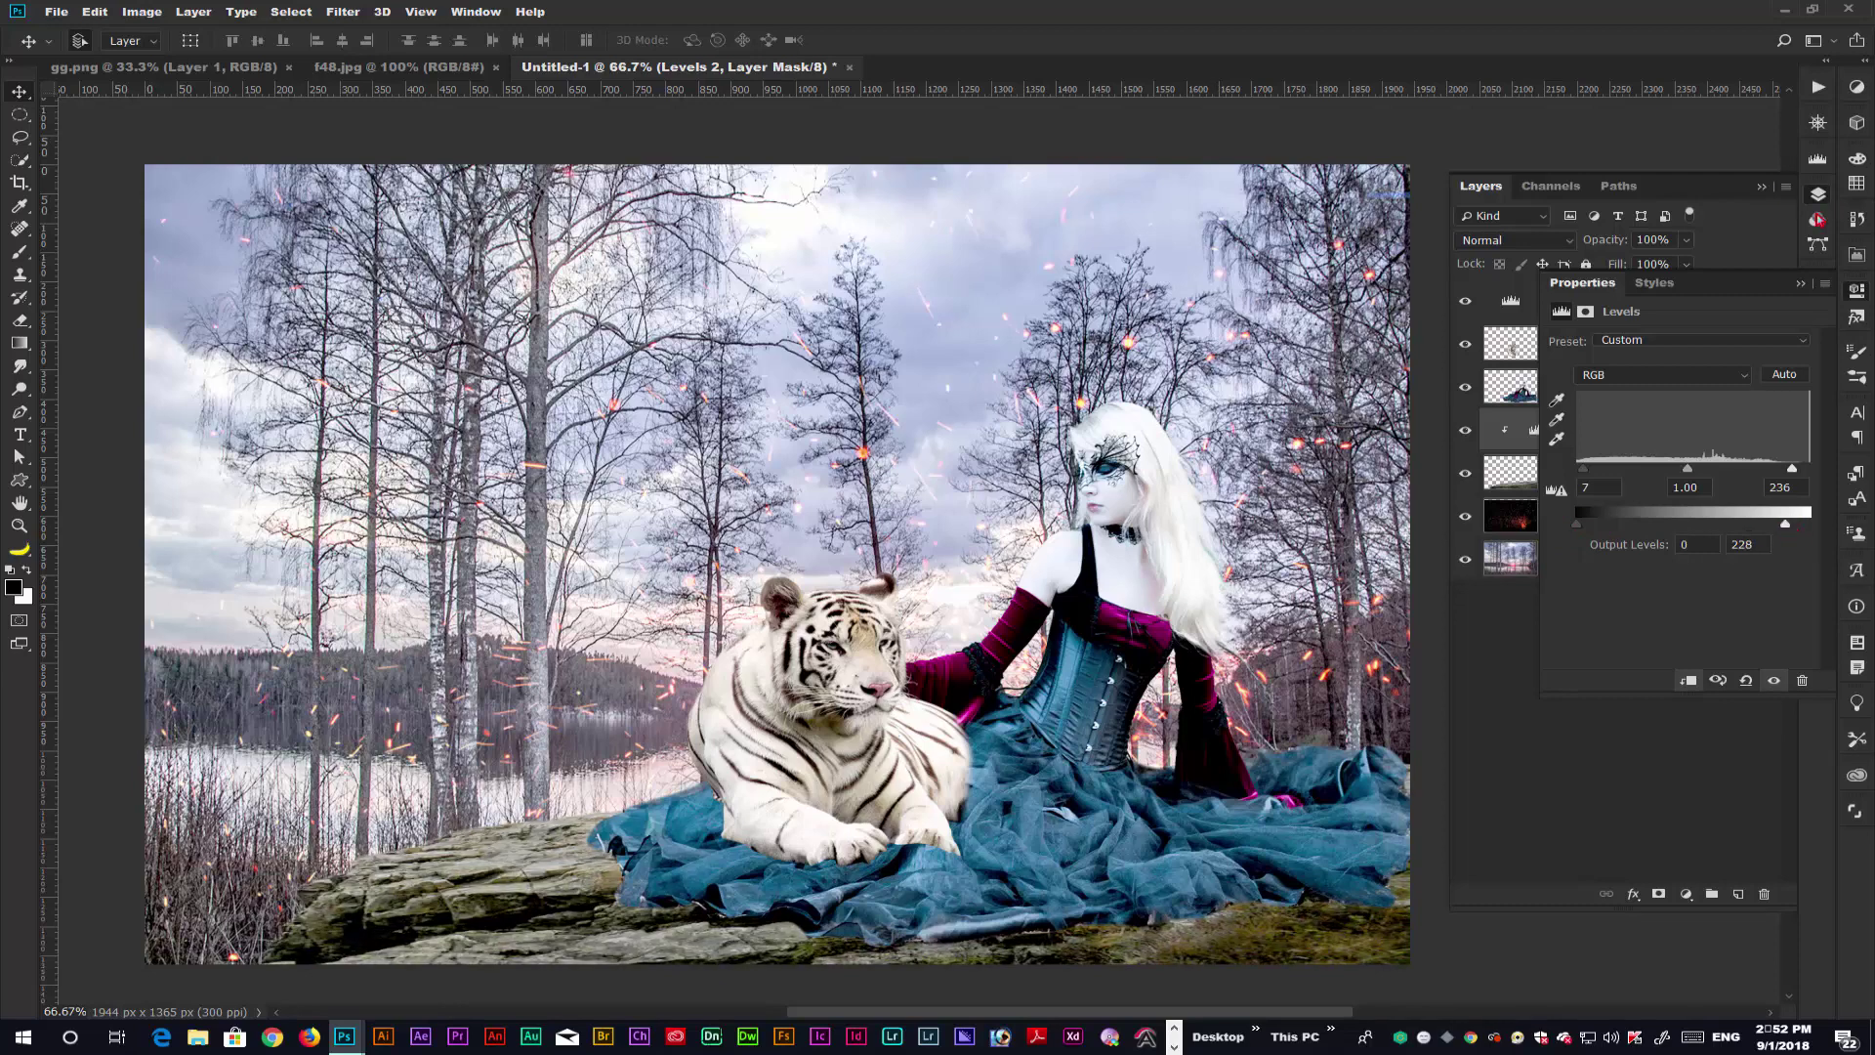
pyautogui.click(1798, 287)
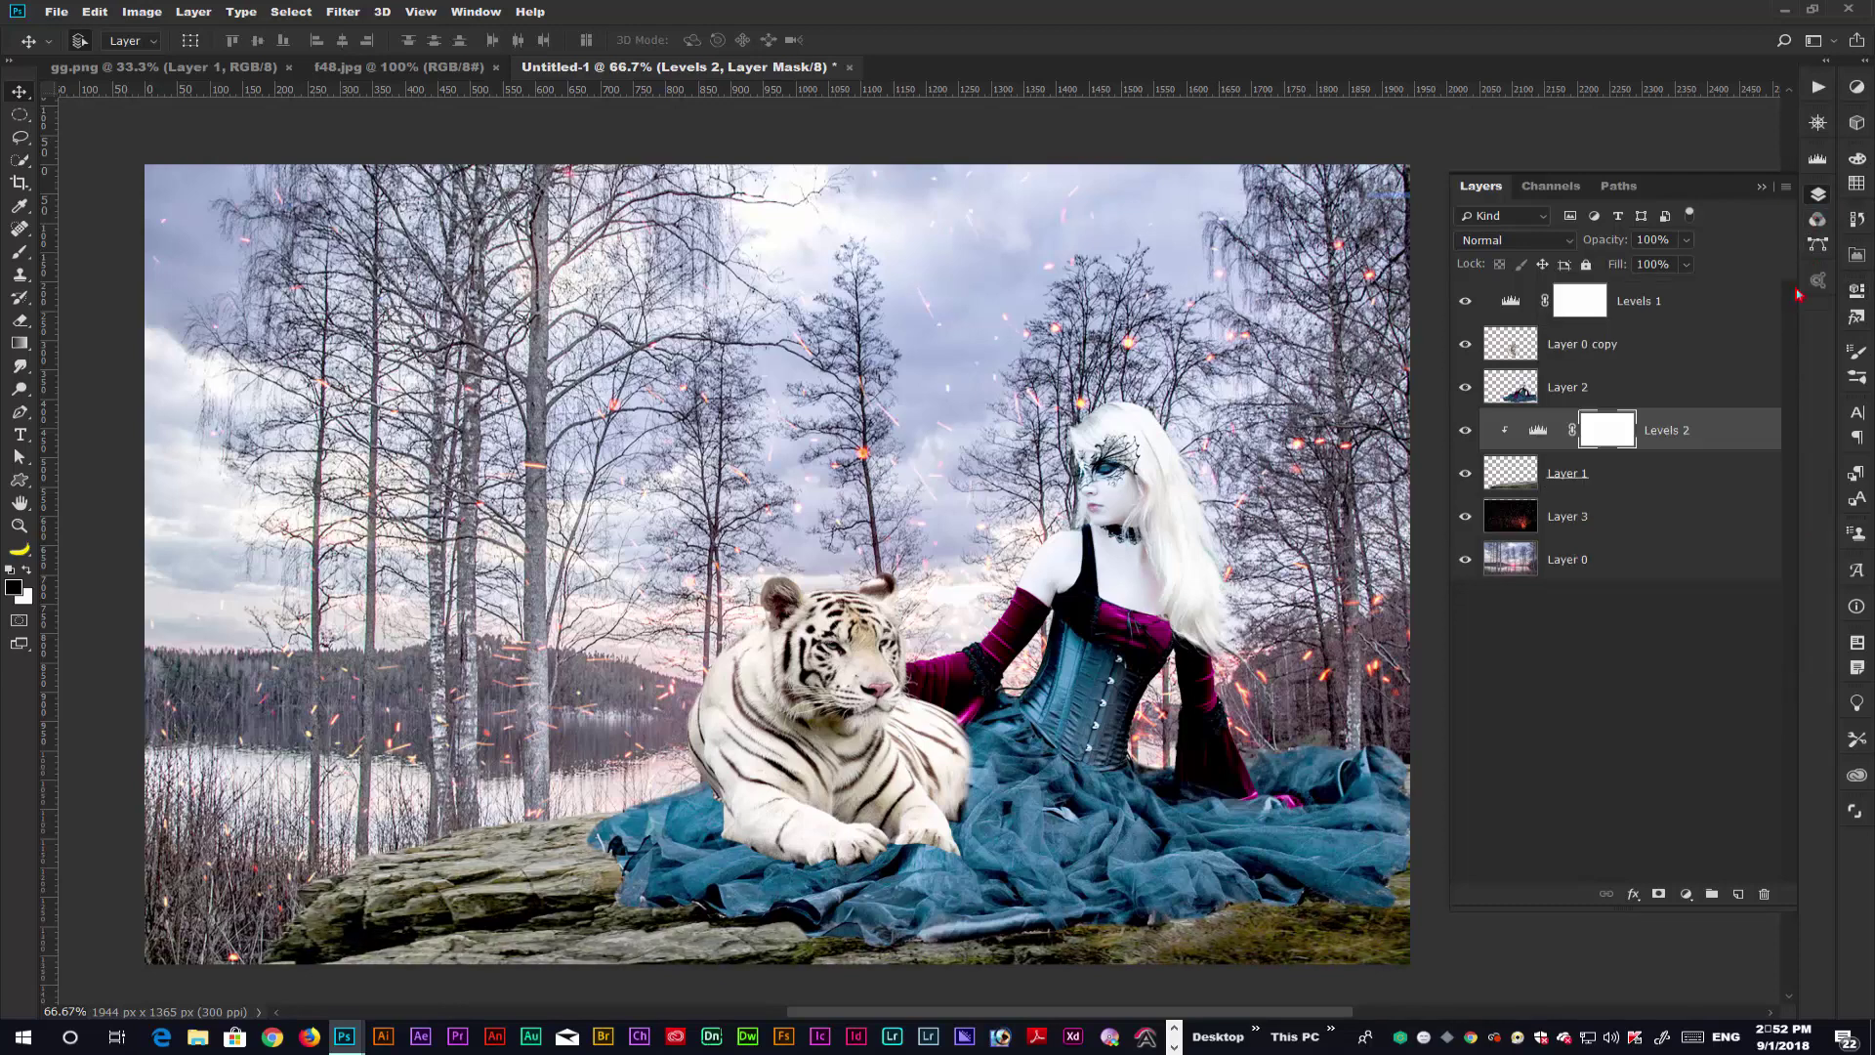
# - Add a Curves adjustment layer on top of the stack with a midtone point at input 126, output 138
pyautogui.click(1724, 310)
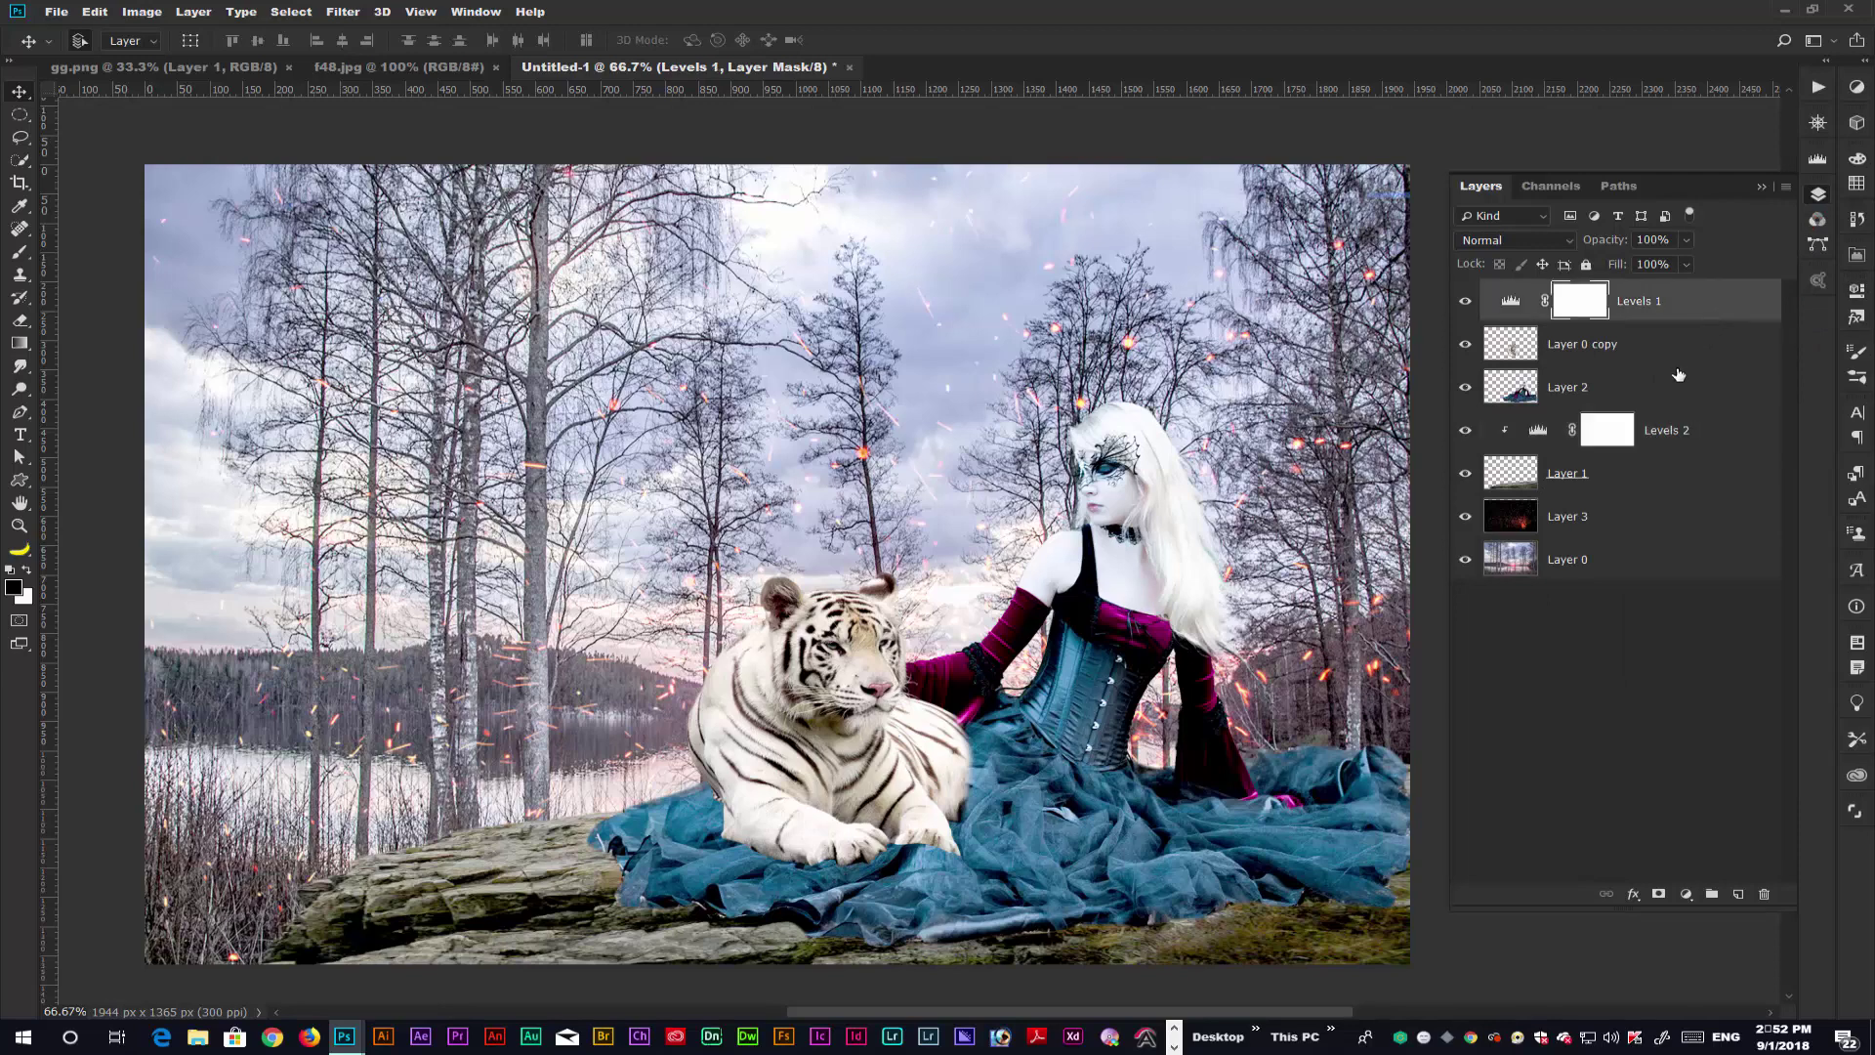
pyautogui.click(1688, 359)
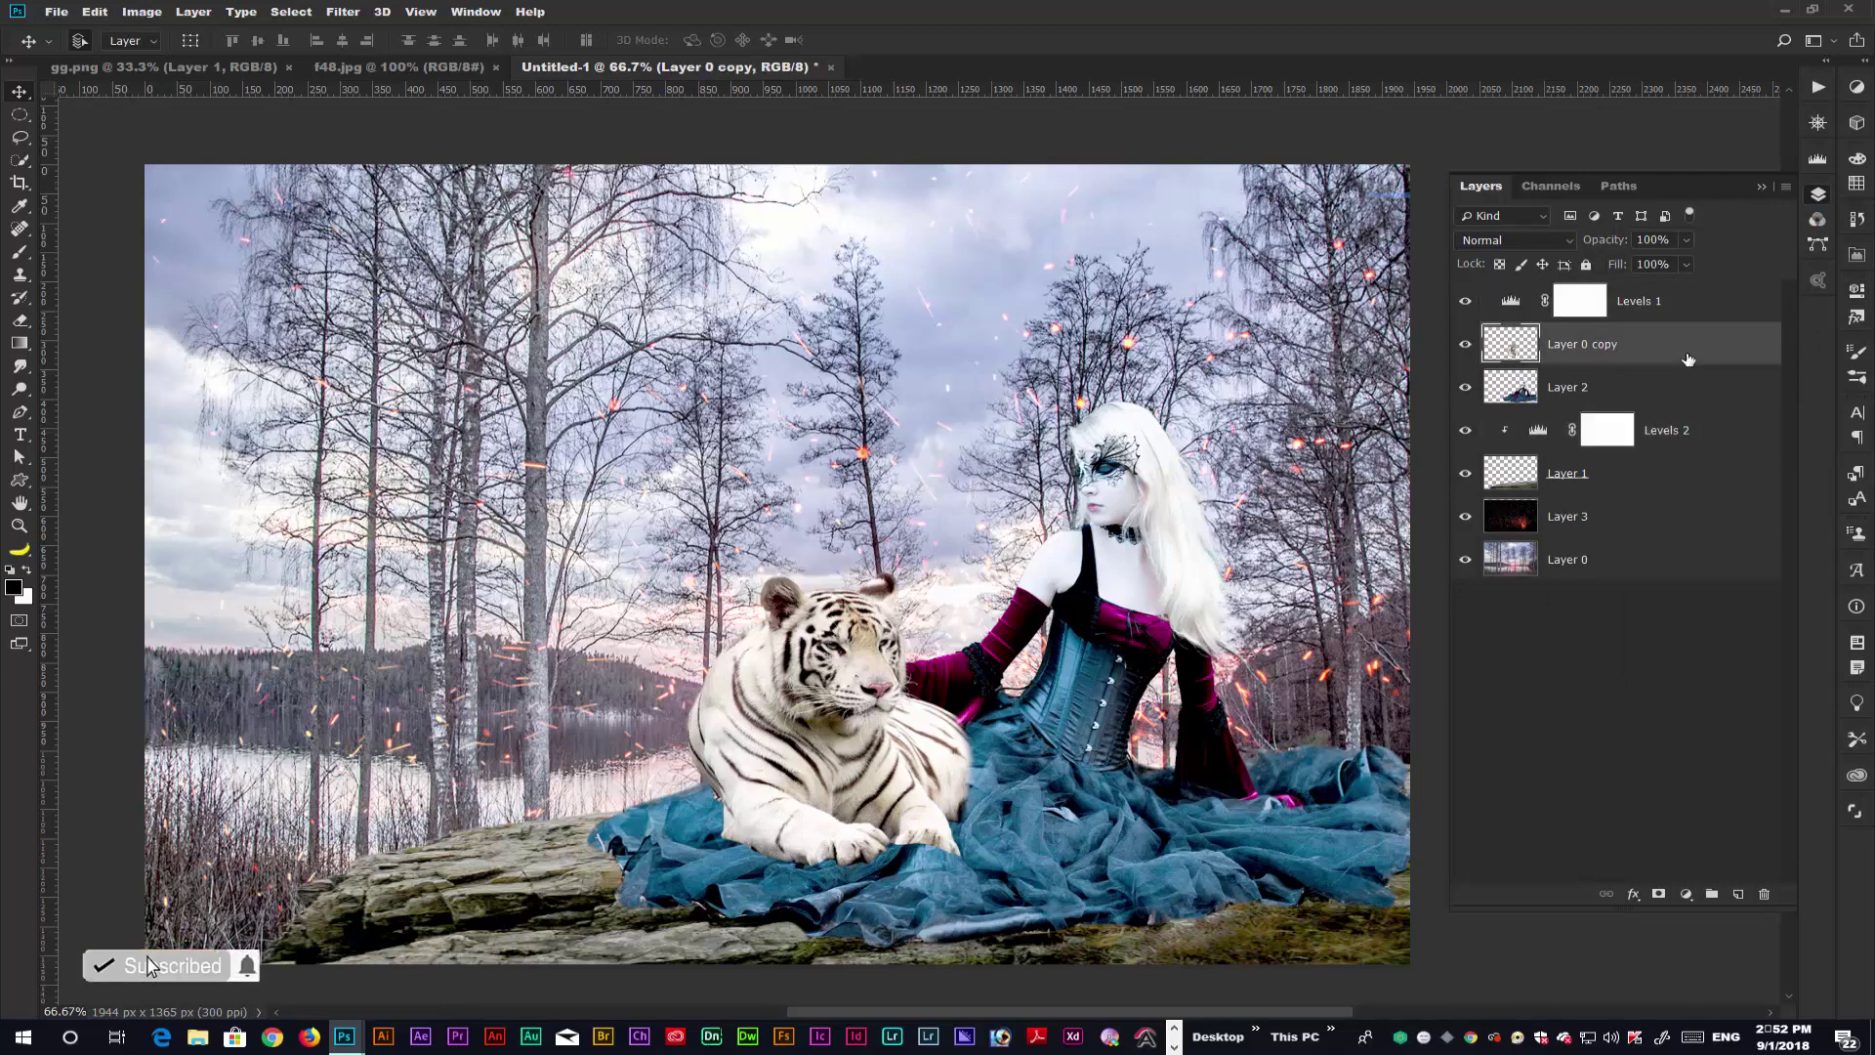
pyautogui.click(1708, 318)
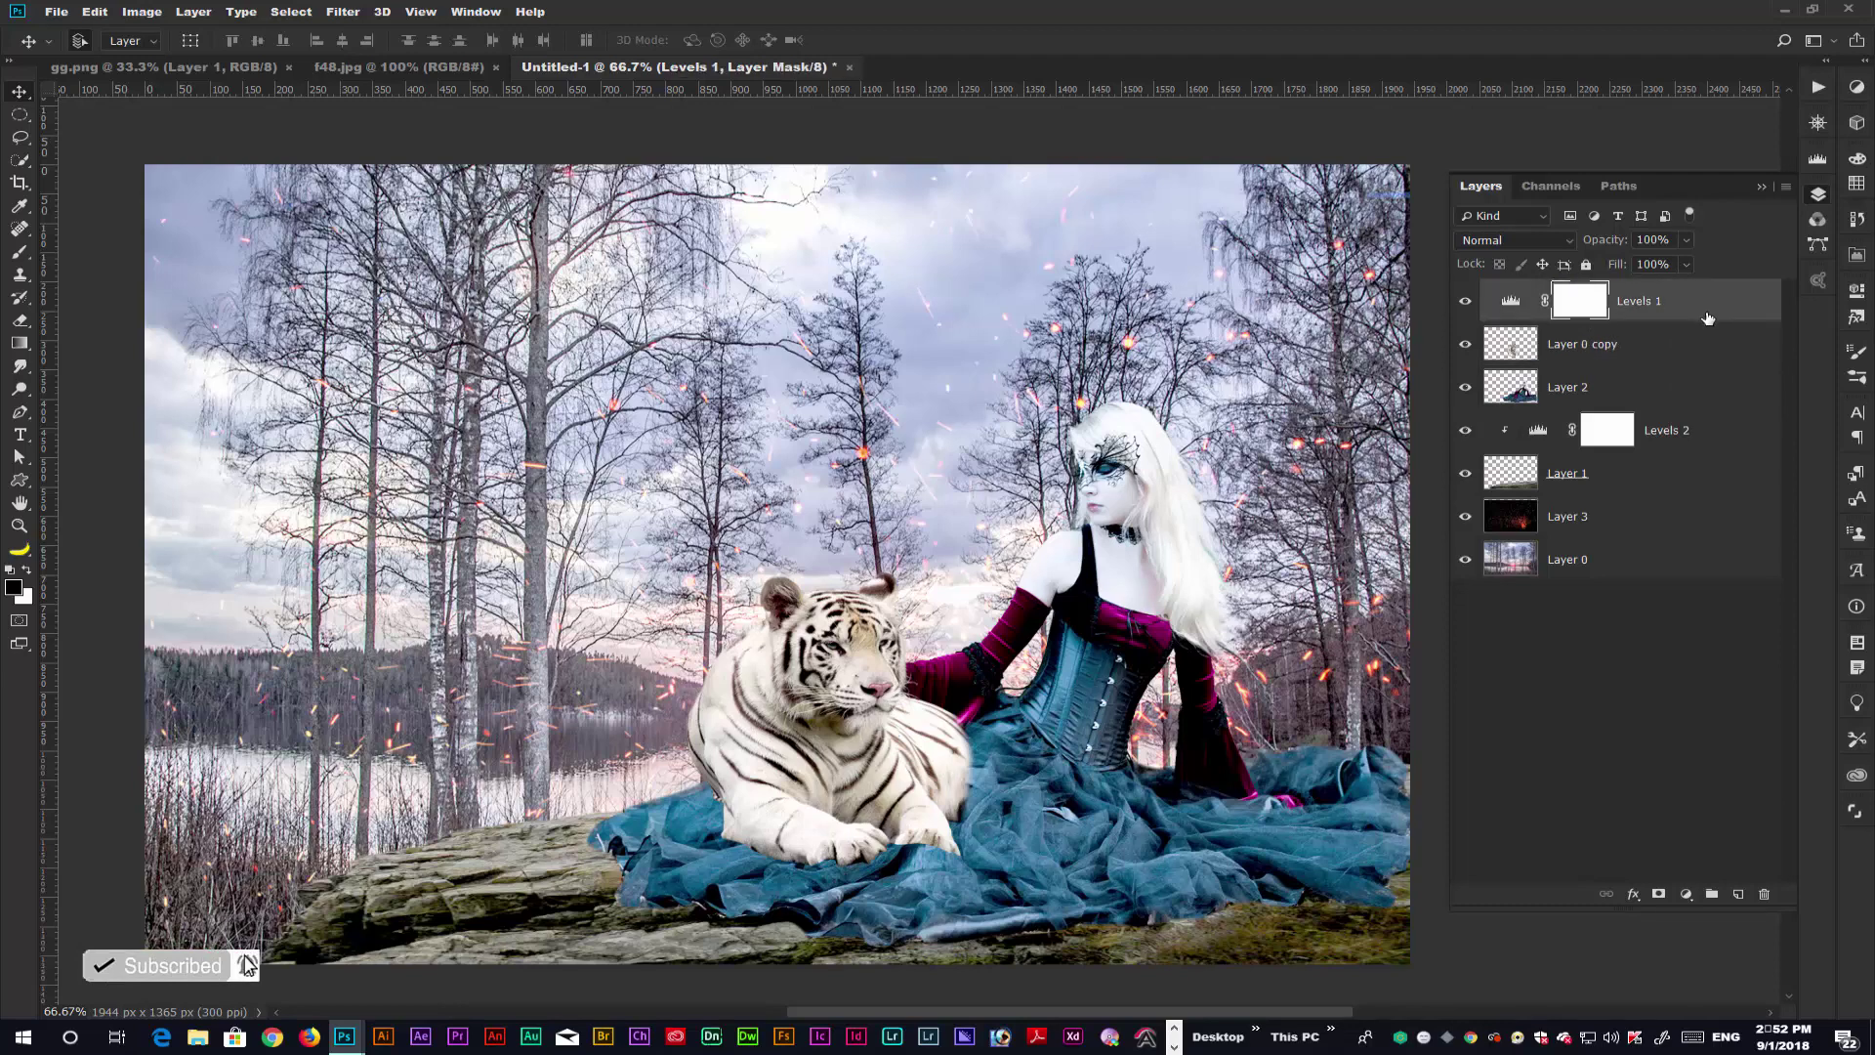
pyautogui.click(1685, 894)
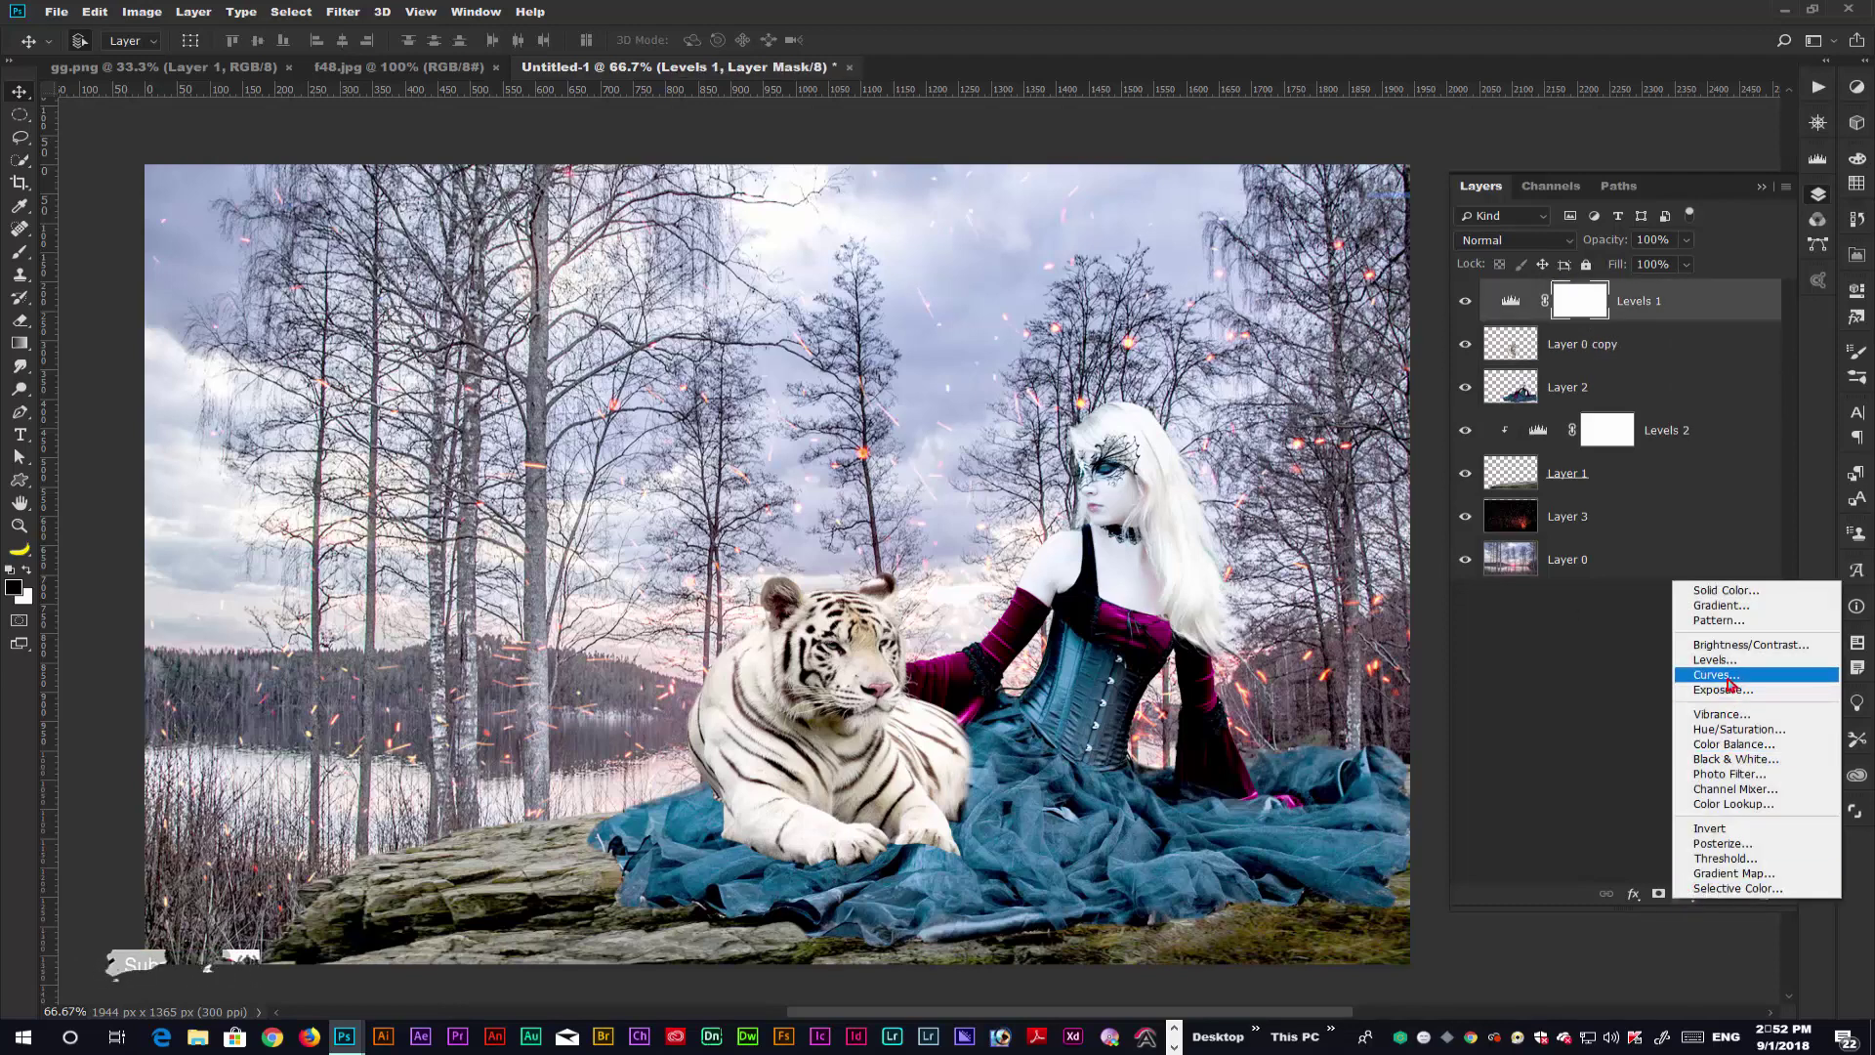
pyautogui.click(1632, 487)
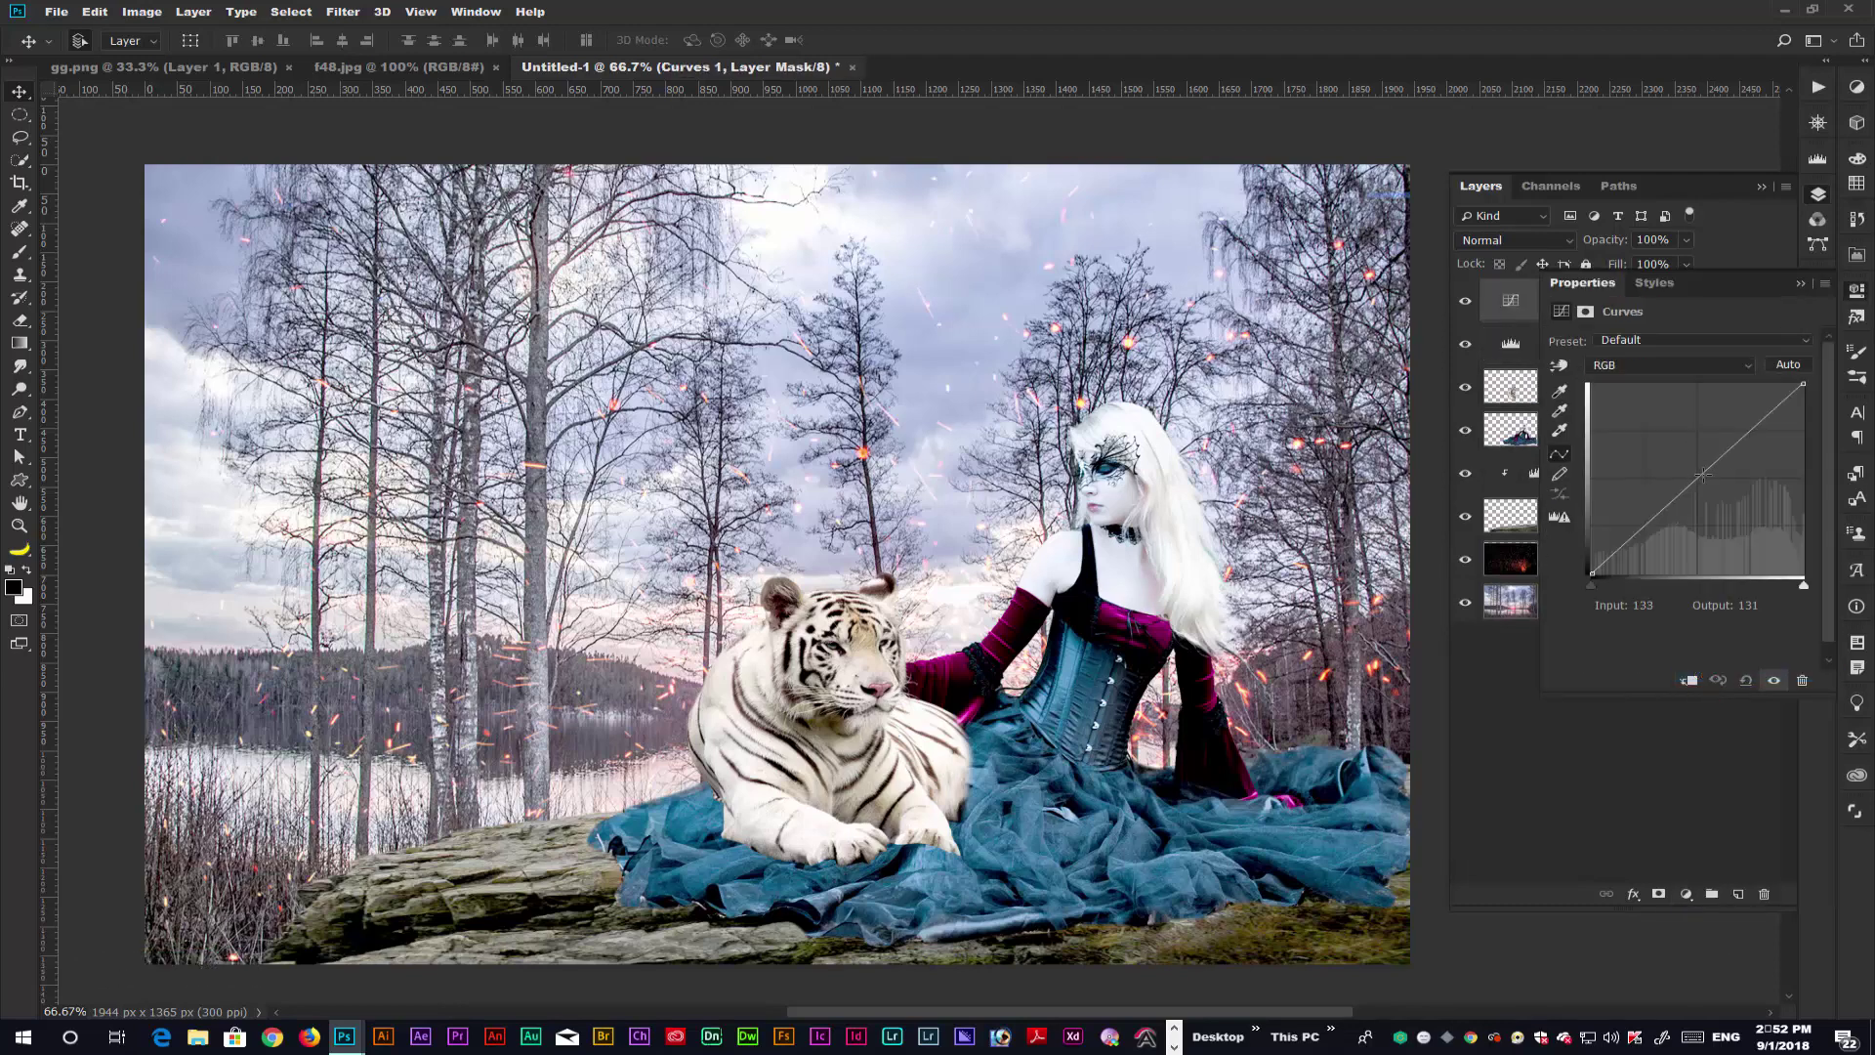
pyautogui.click(1700, 474)
pyautogui.moveTo(1698, 473); pyautogui.dragTo(1695, 470)
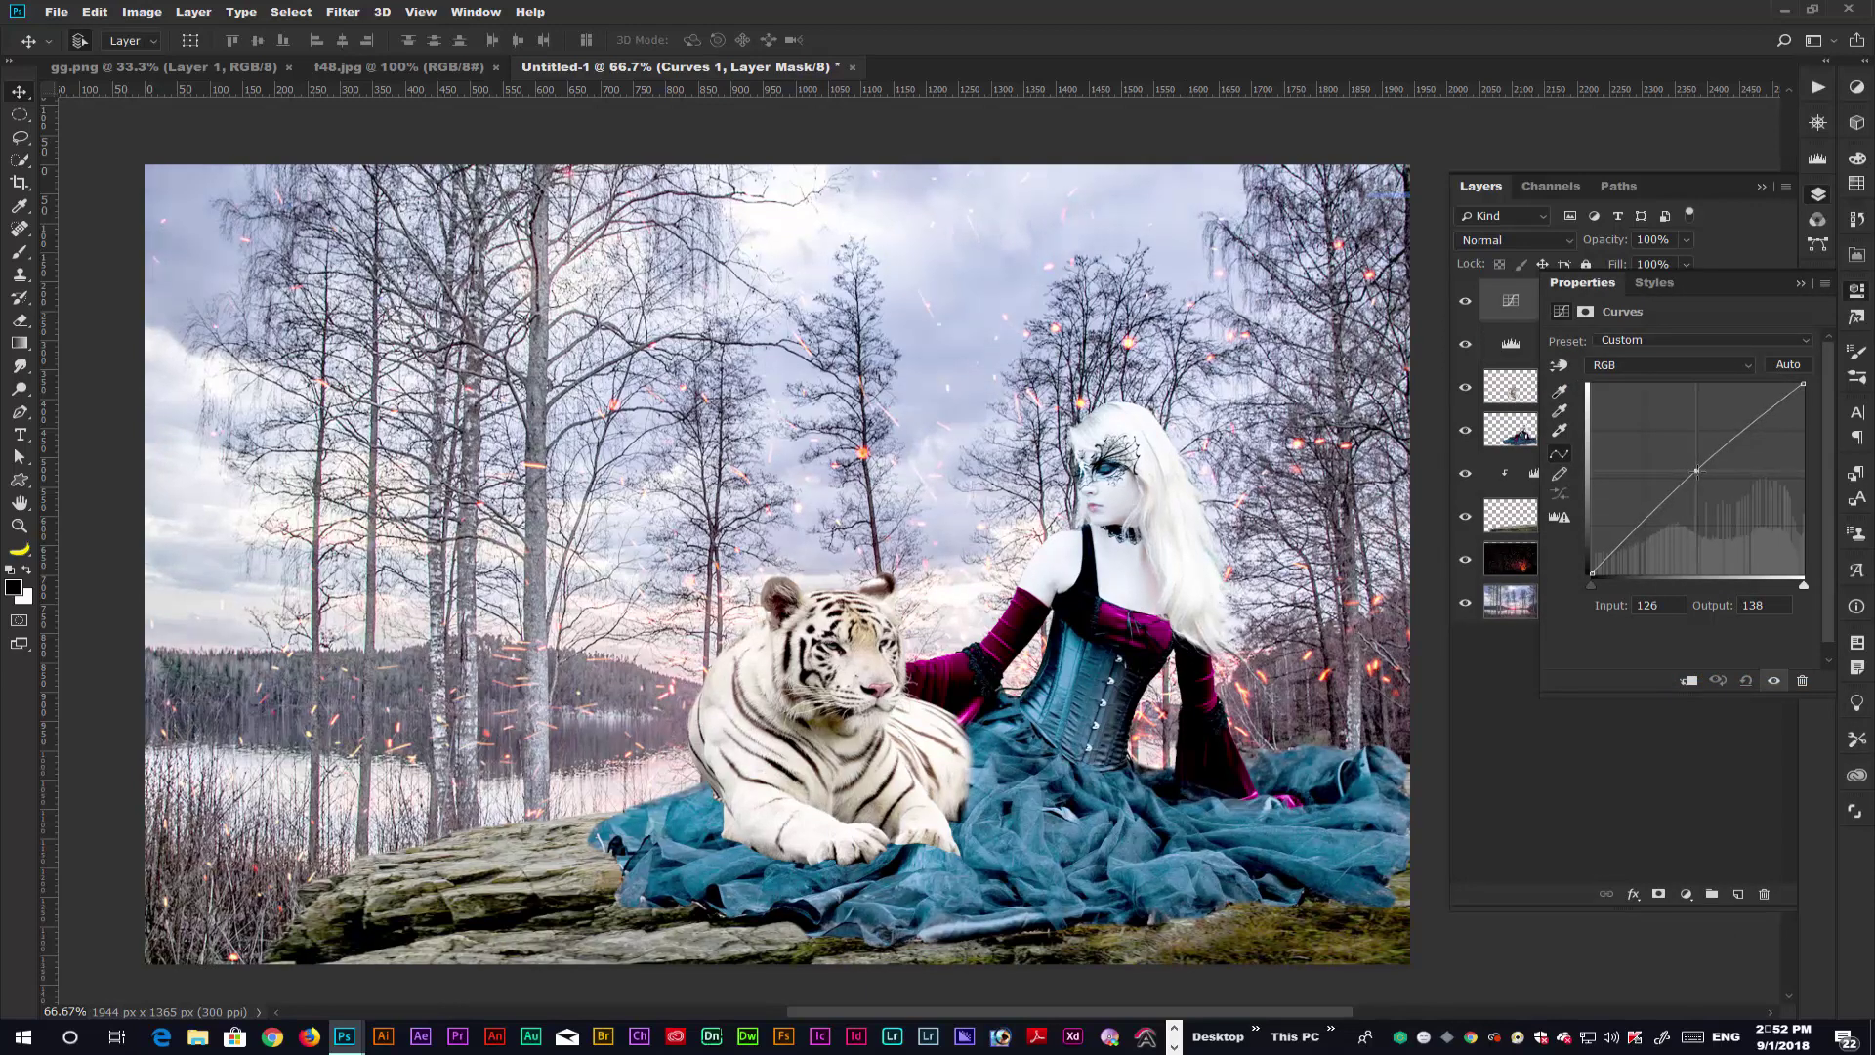
pyautogui.click(1804, 288)
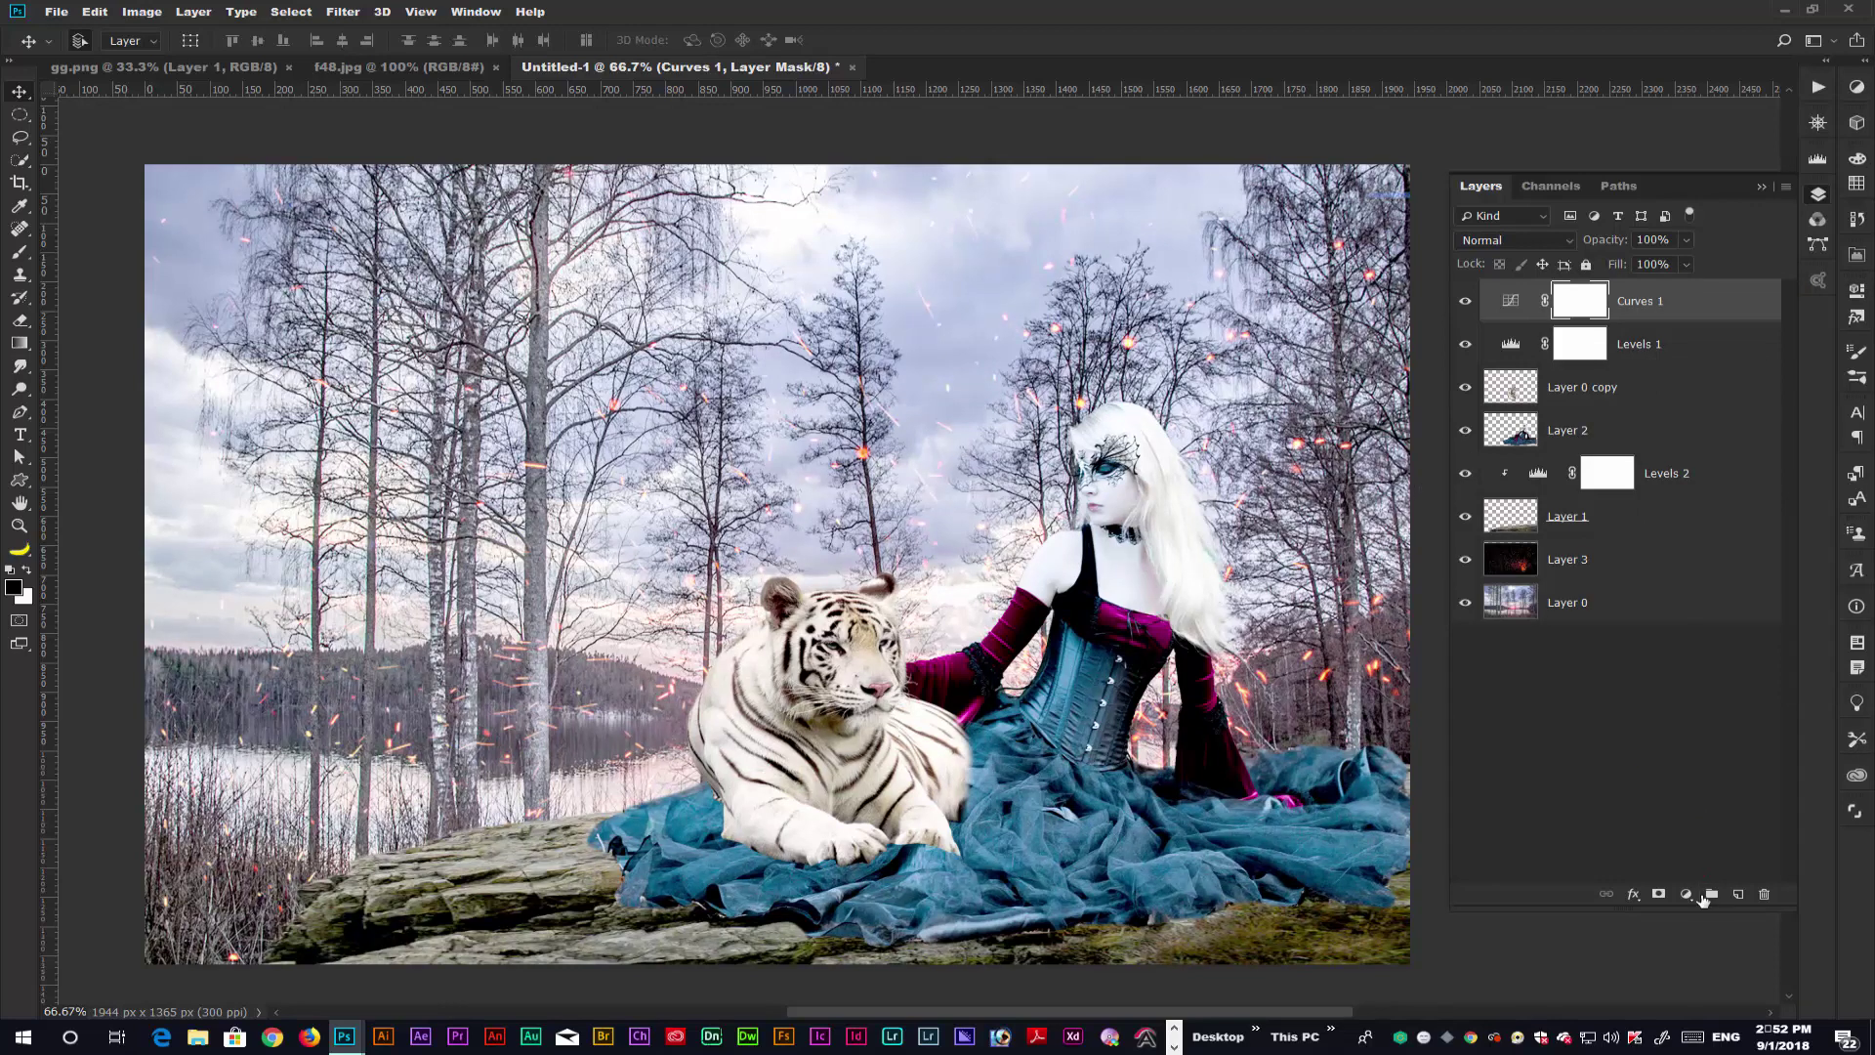
# - Place the orange glow image S.R (16) as an embedded object from the coler folder in 1500+ PNG FILE S.R. EDITING
pyautogui.click(57, 11)
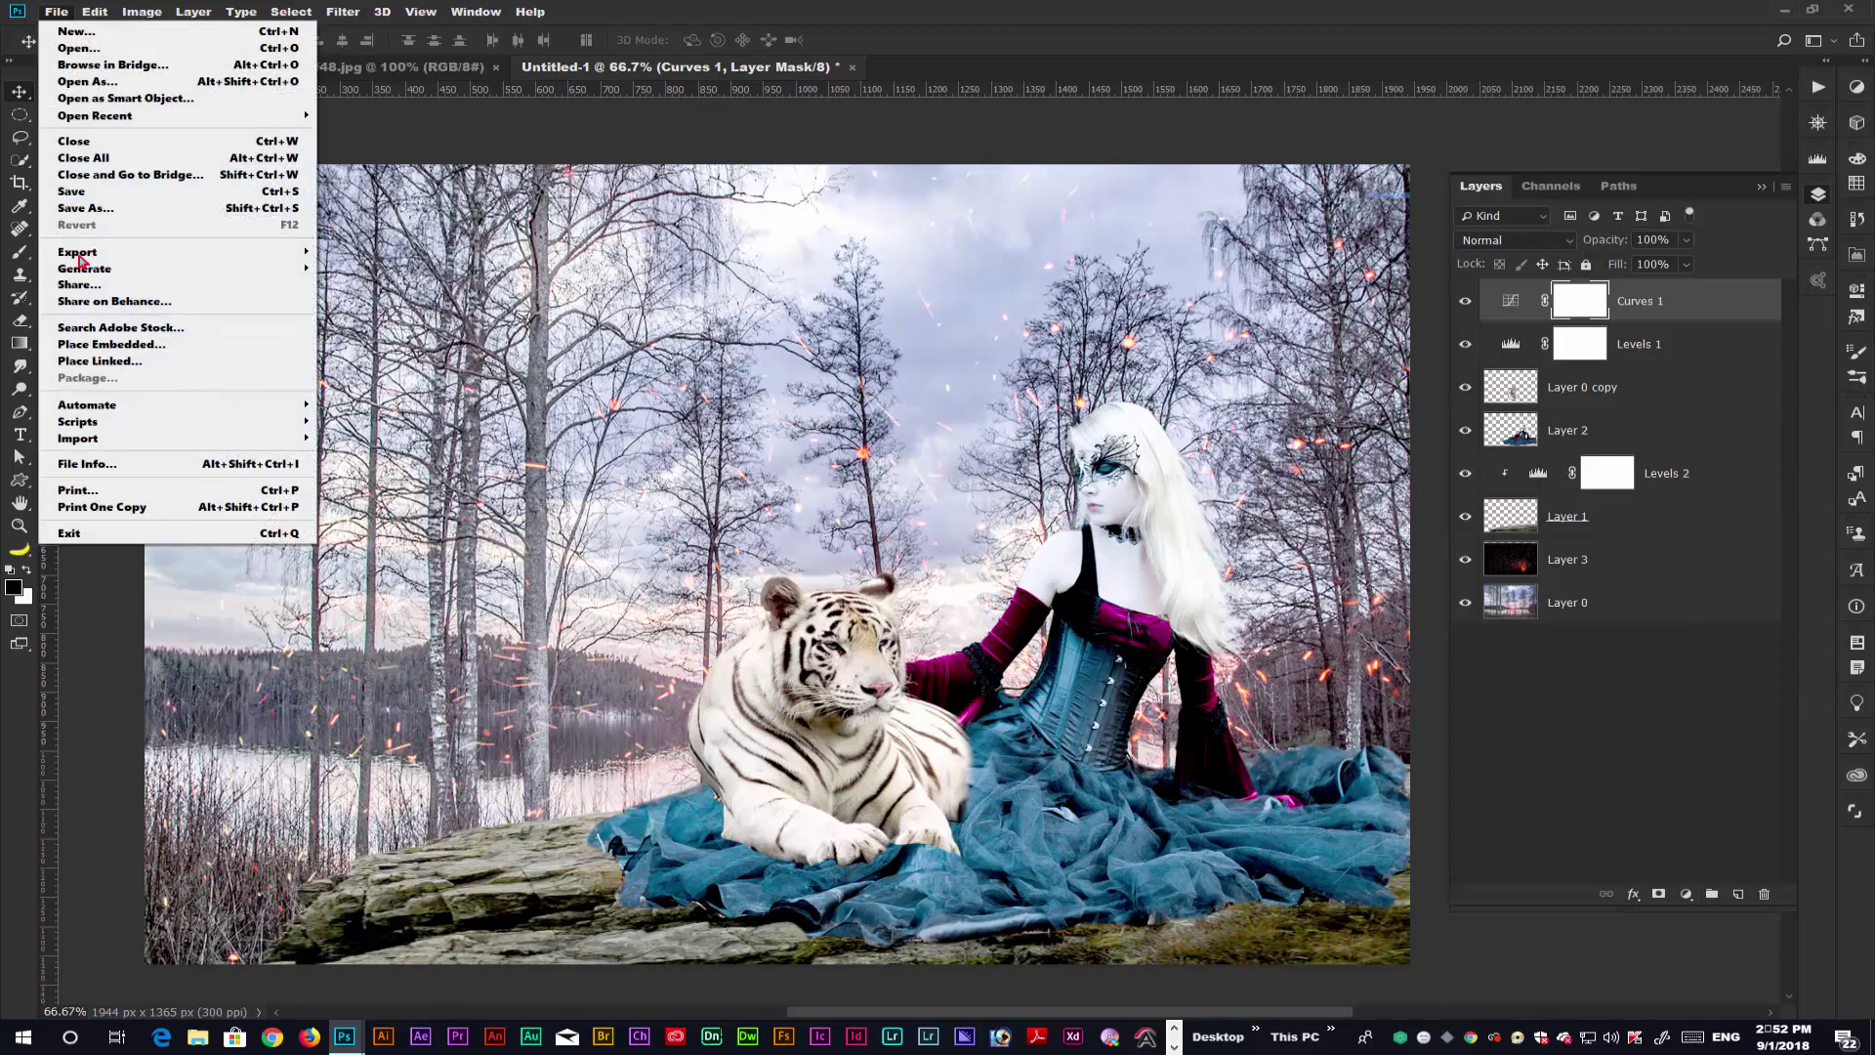
pyautogui.click(109, 350)
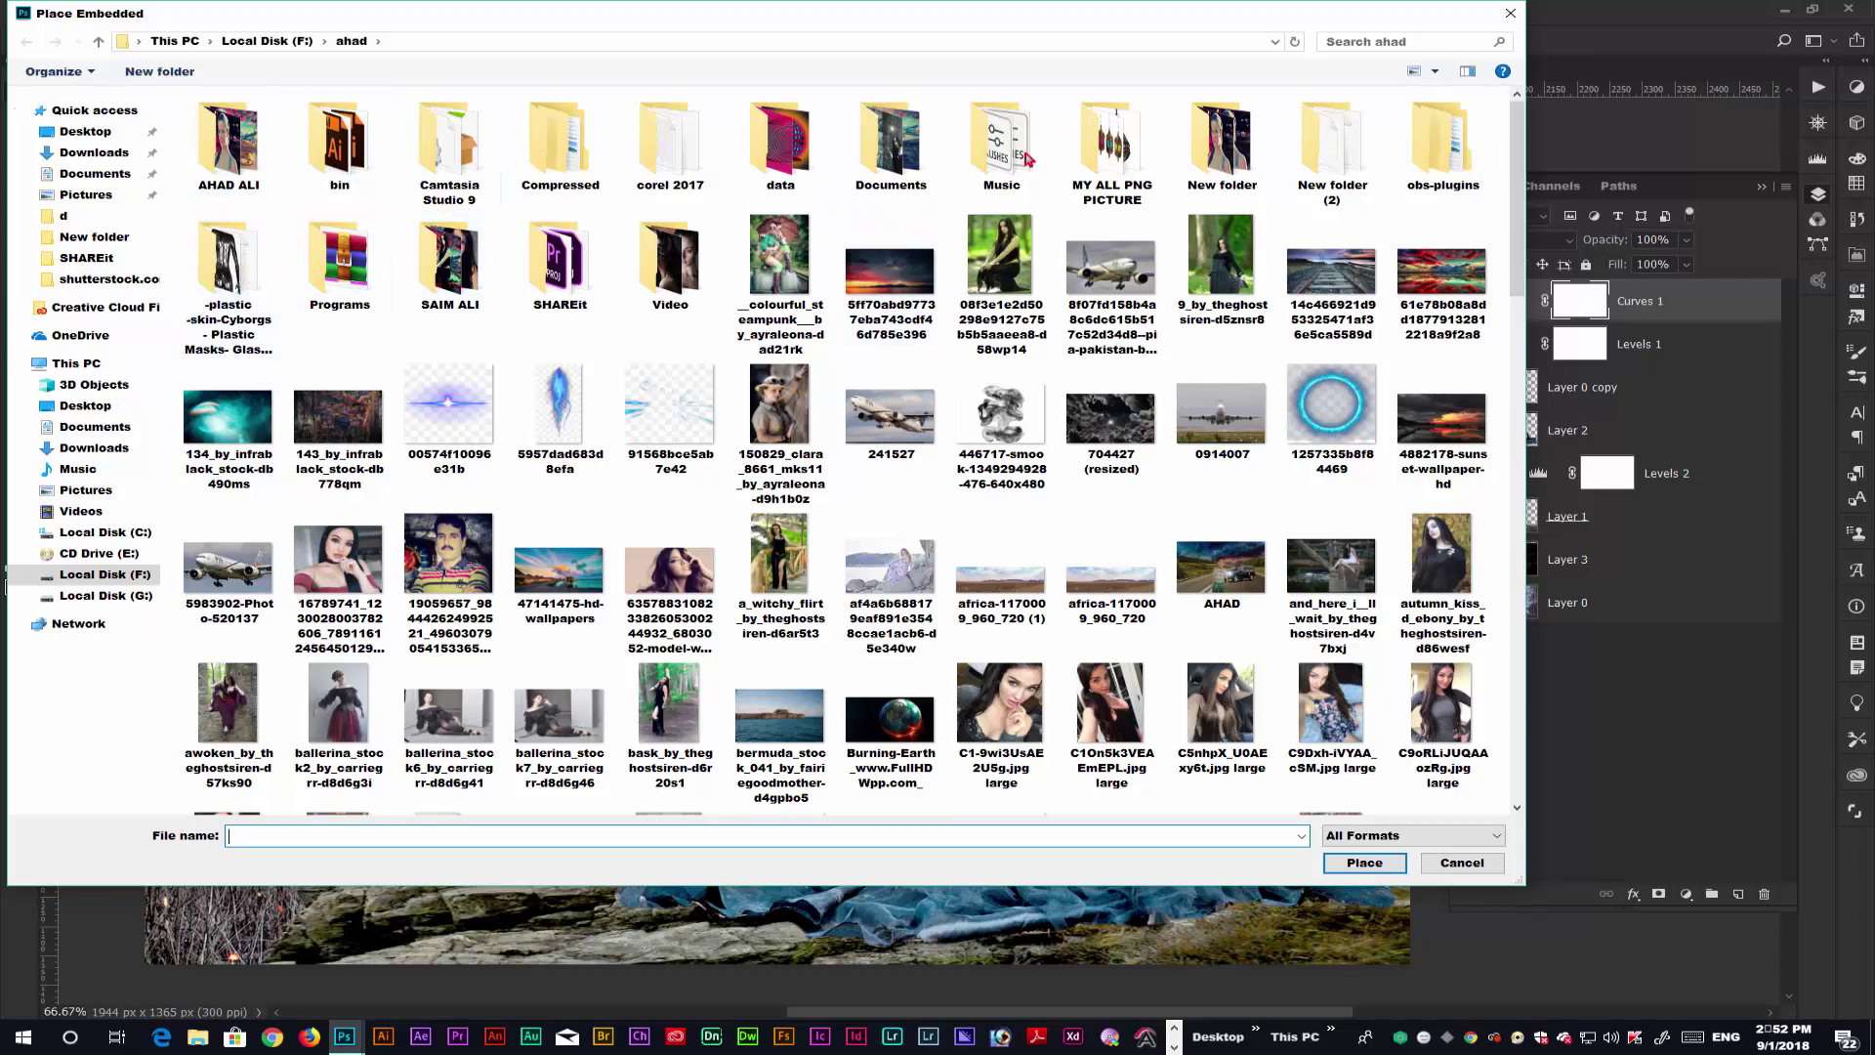
pyautogui.click(94, 152)
pyautogui.doubleClick(225, 298)
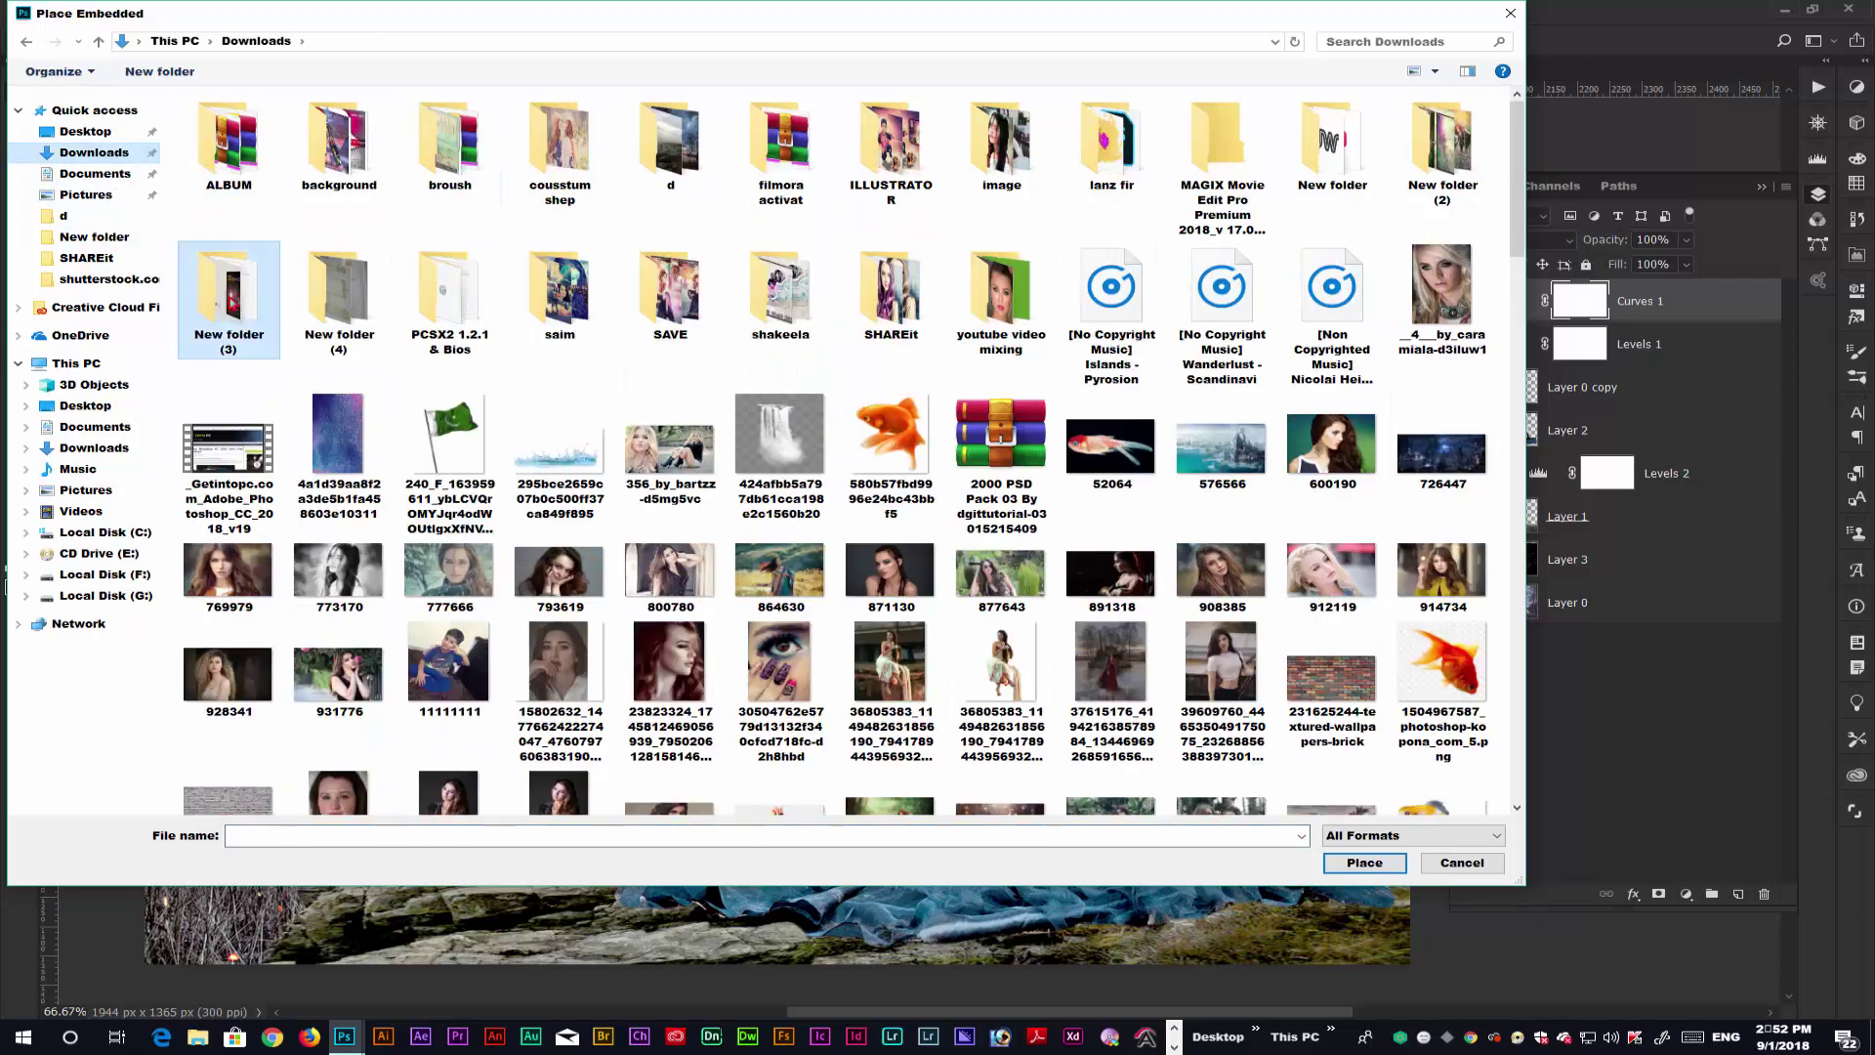
pyautogui.doubleClick(362, 127)
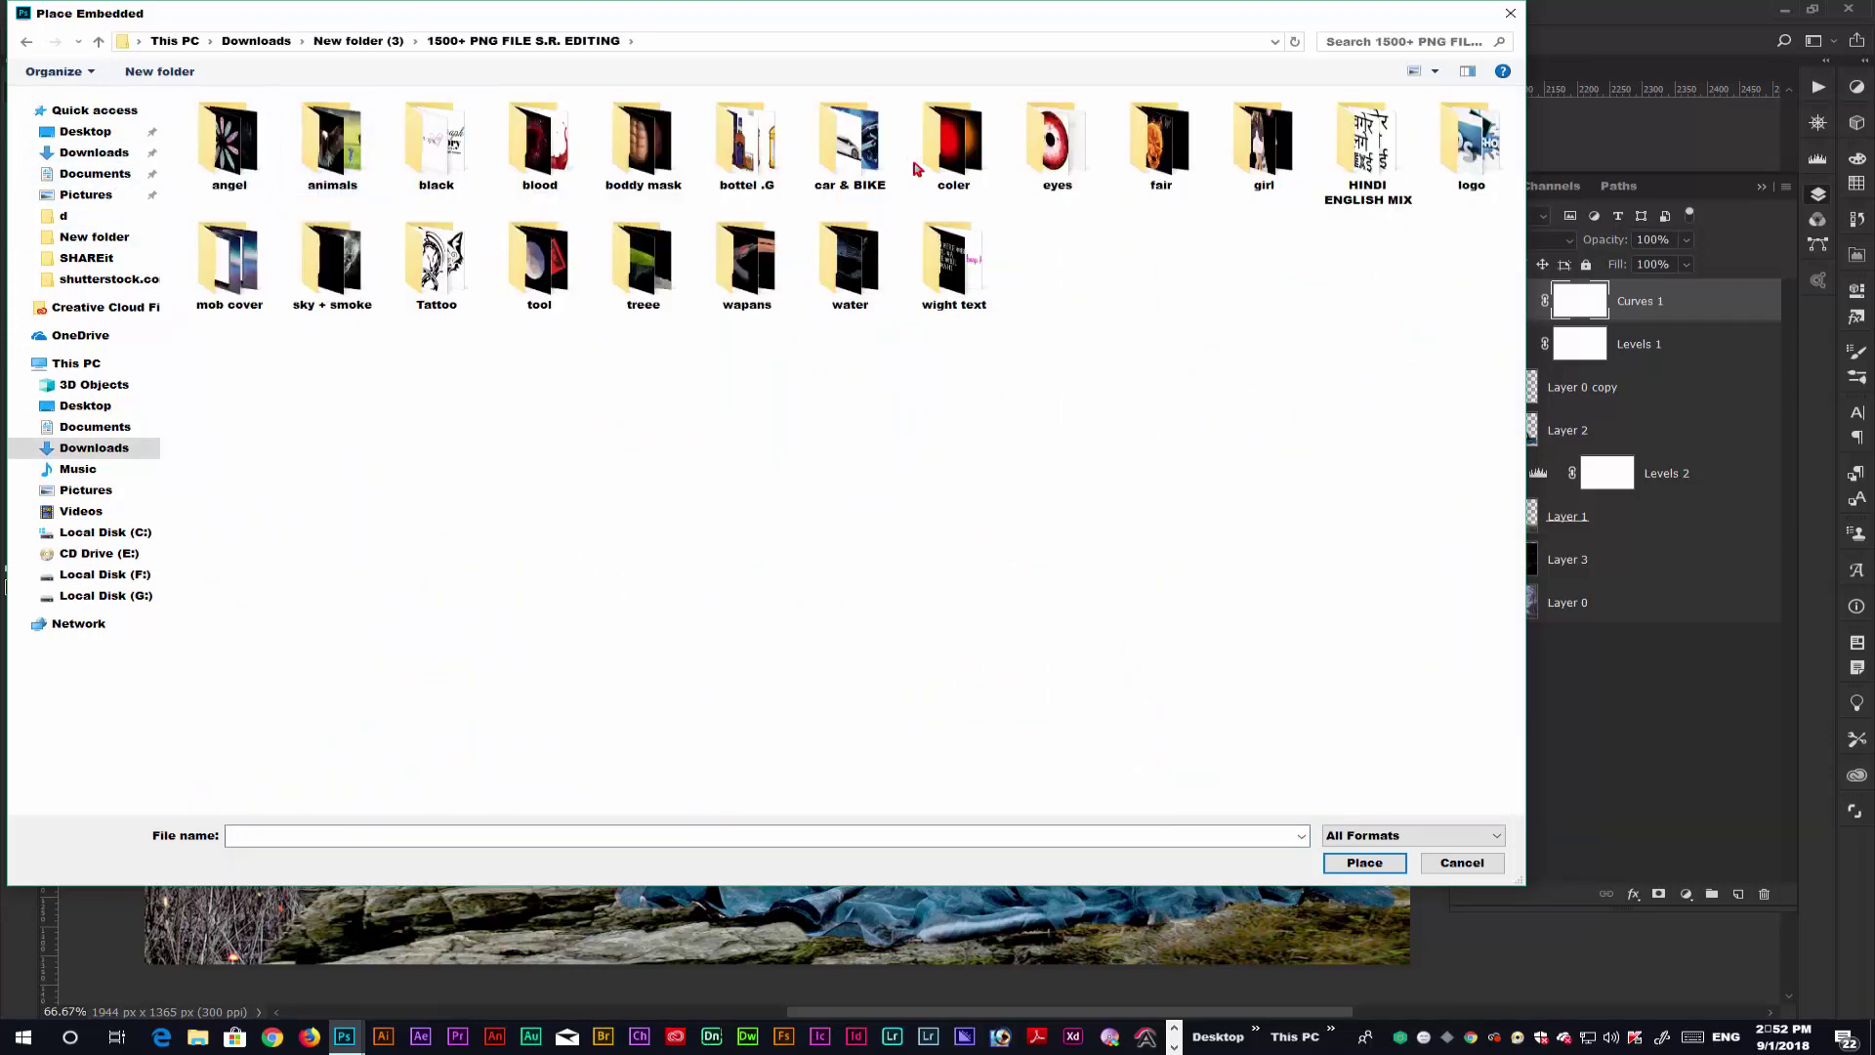
pyautogui.doubleClick(967, 176)
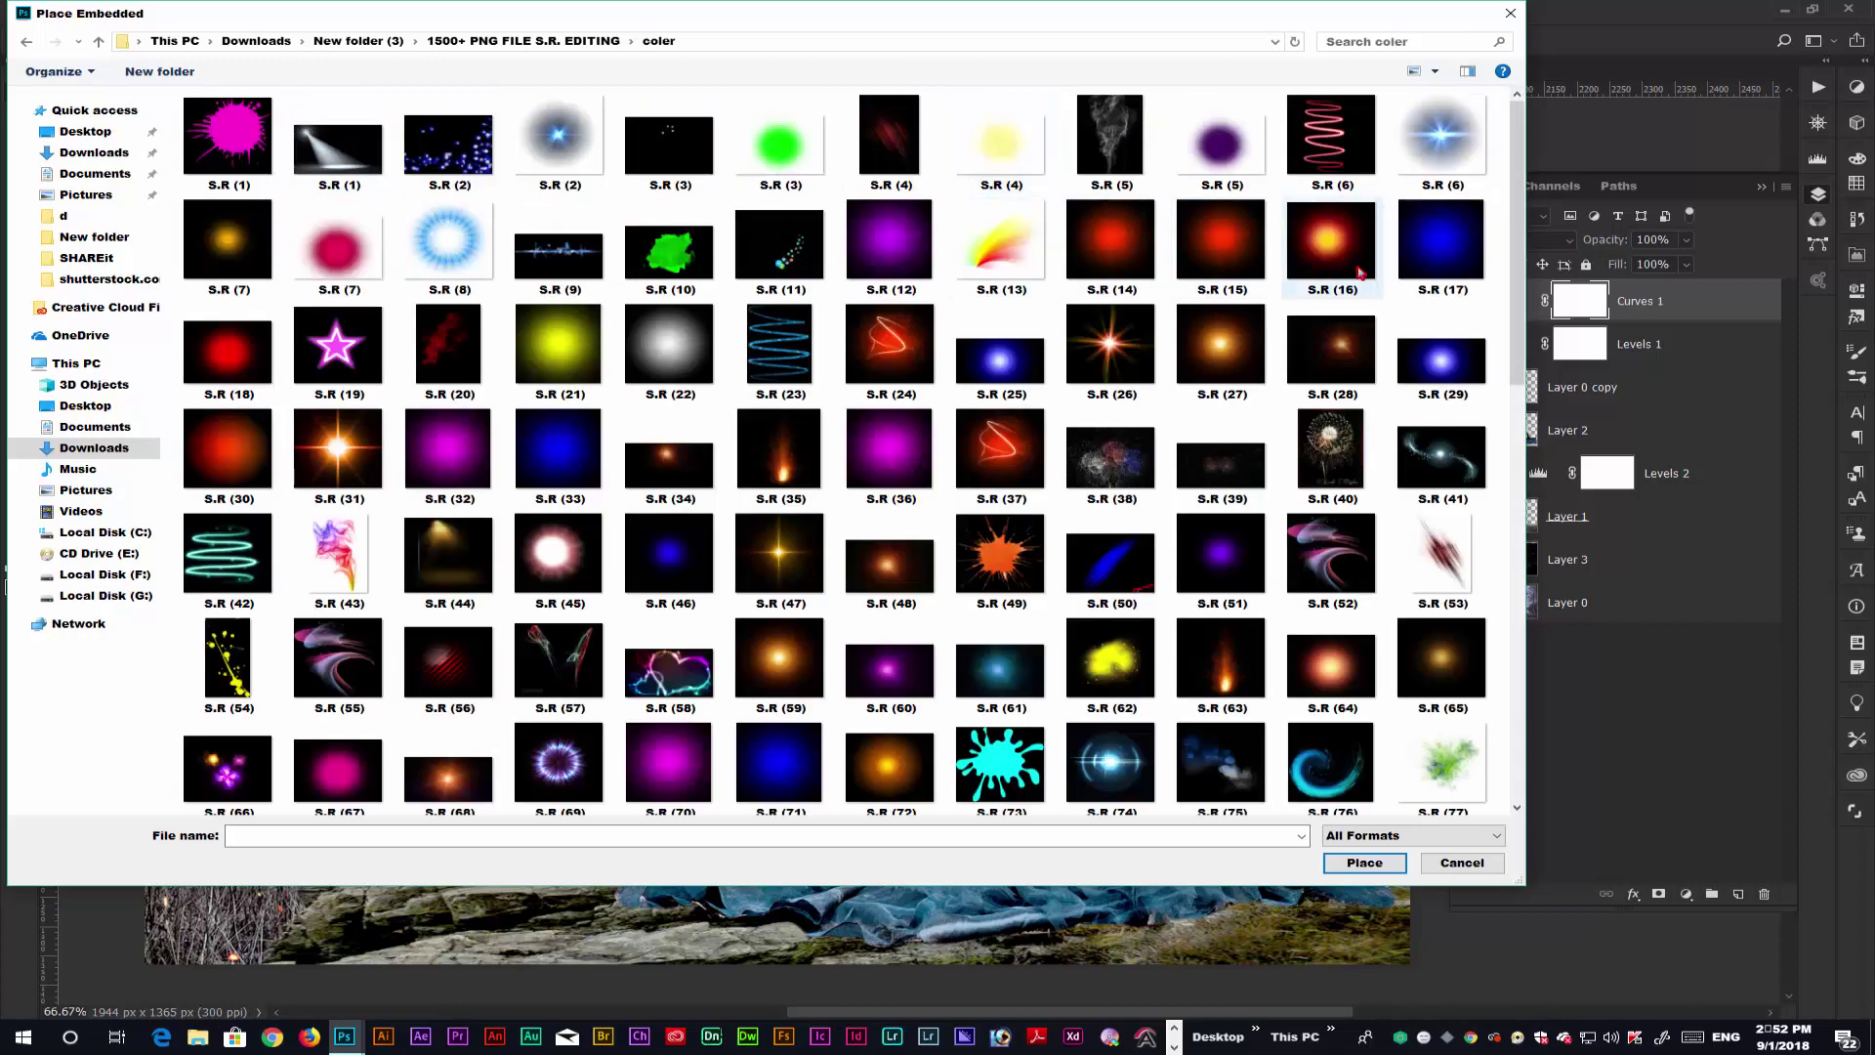
pyautogui.click(1332, 239)
pyautogui.doubleClick(1431, 239)
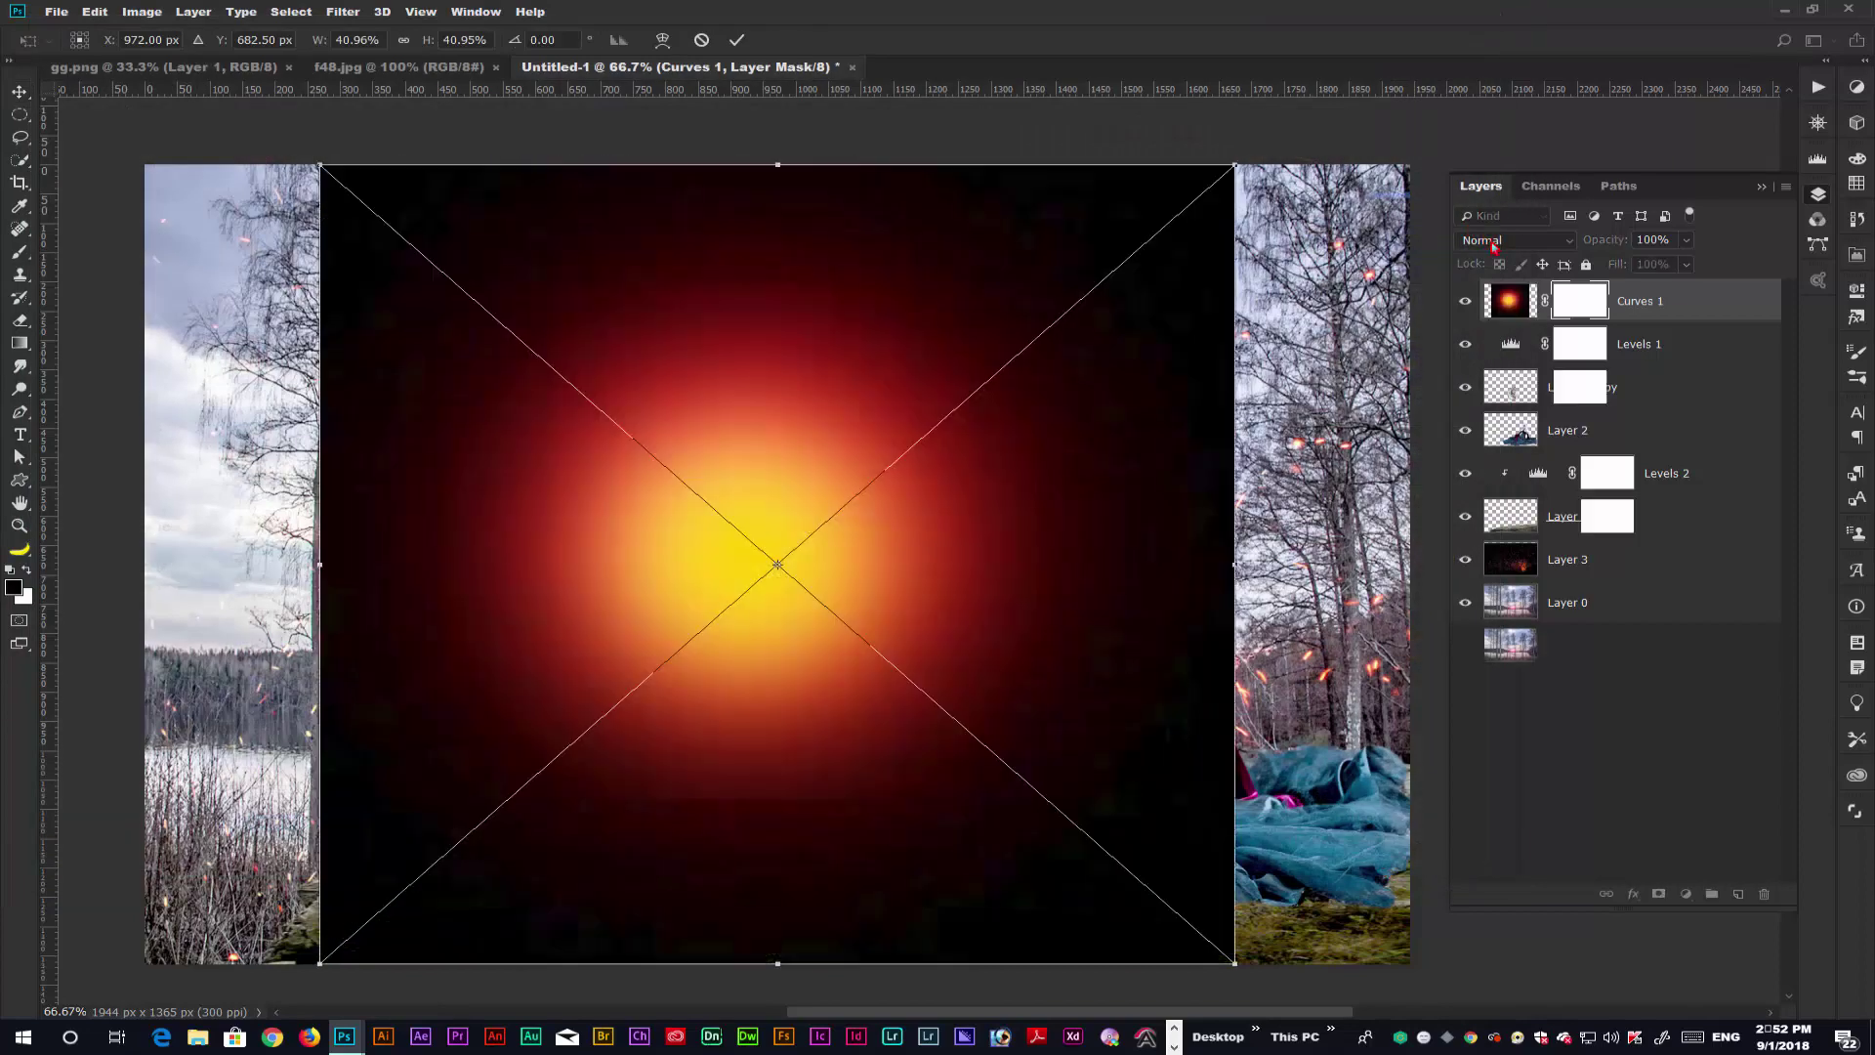
# - Set the orange glow's blend mode to Screen, scale it down and position it over the treeline just left of the tiger's head
pyautogui.click(1514, 239)
pyautogui.click(1488, 415)
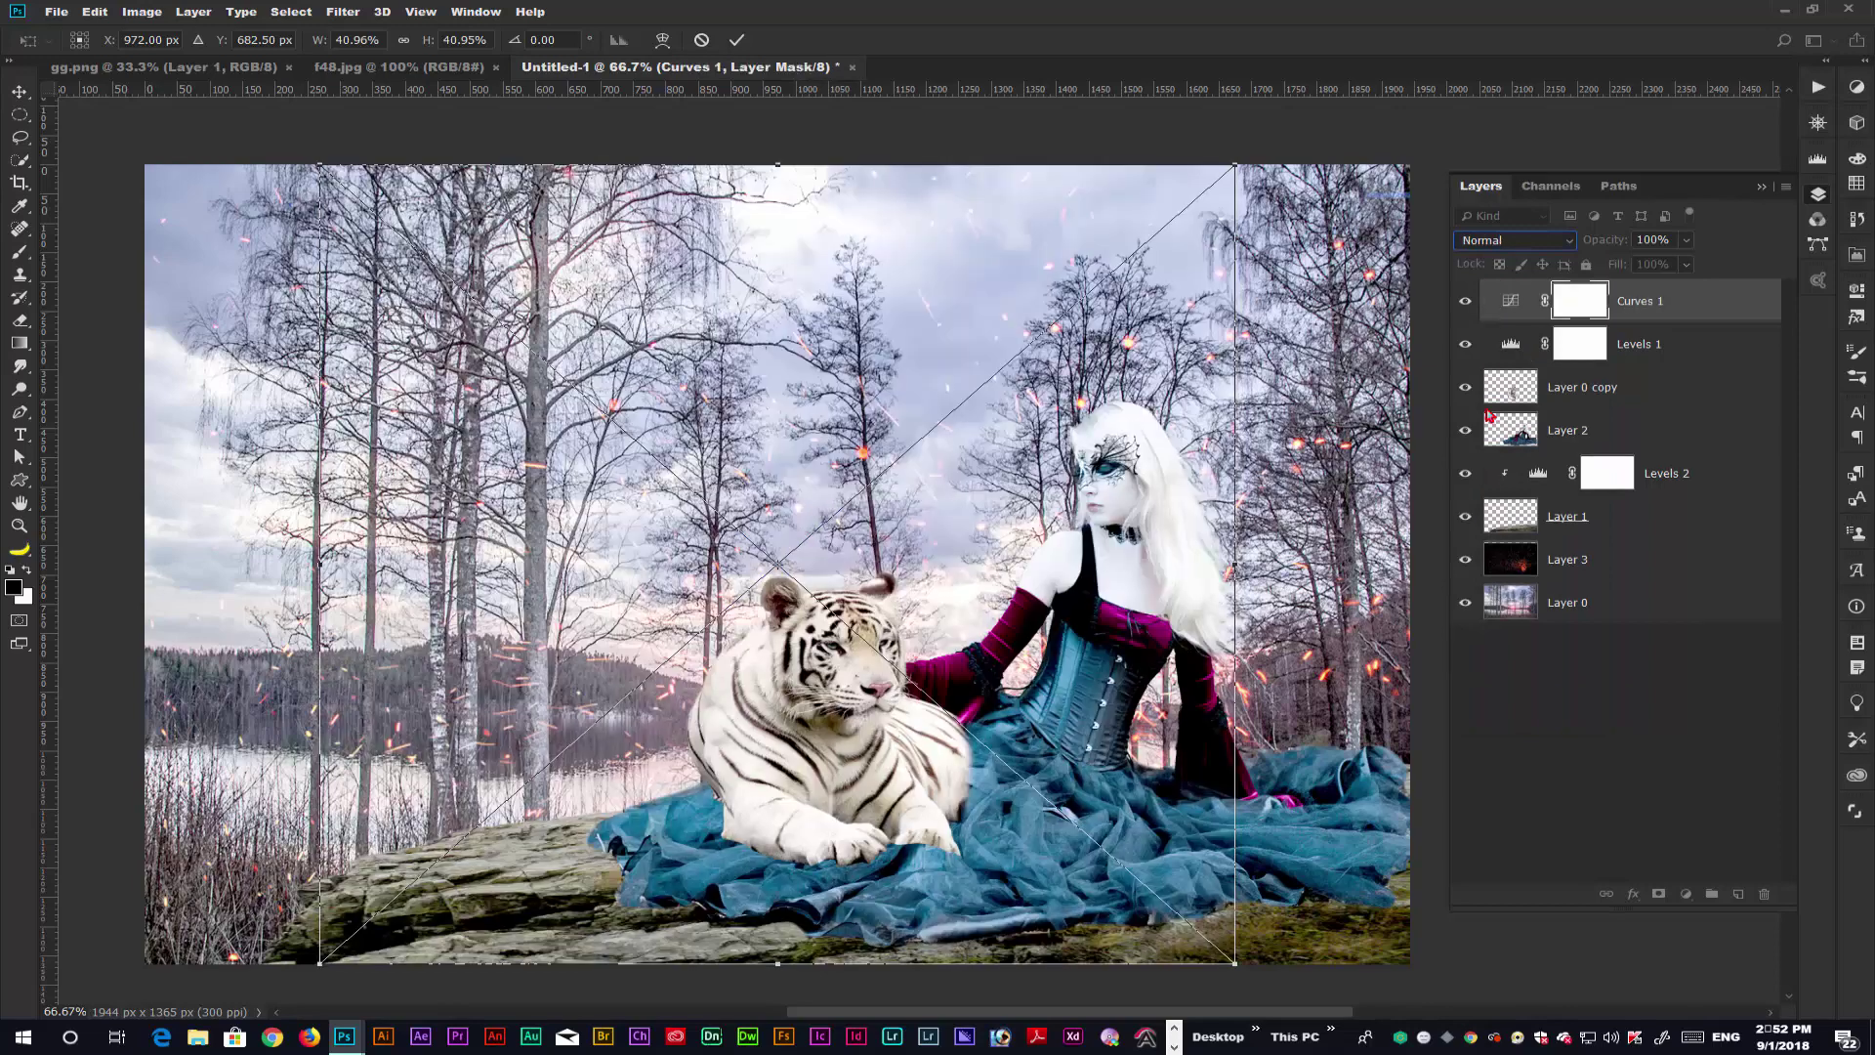
pyautogui.moveTo(777, 574); pyautogui.dragTo(625, 543)
pyautogui.moveTo(318, 162); pyautogui.dragTo(414, 281)
pyautogui.moveTo(716, 472); pyautogui.dragTo(631, 494)
pyautogui.press('Return')
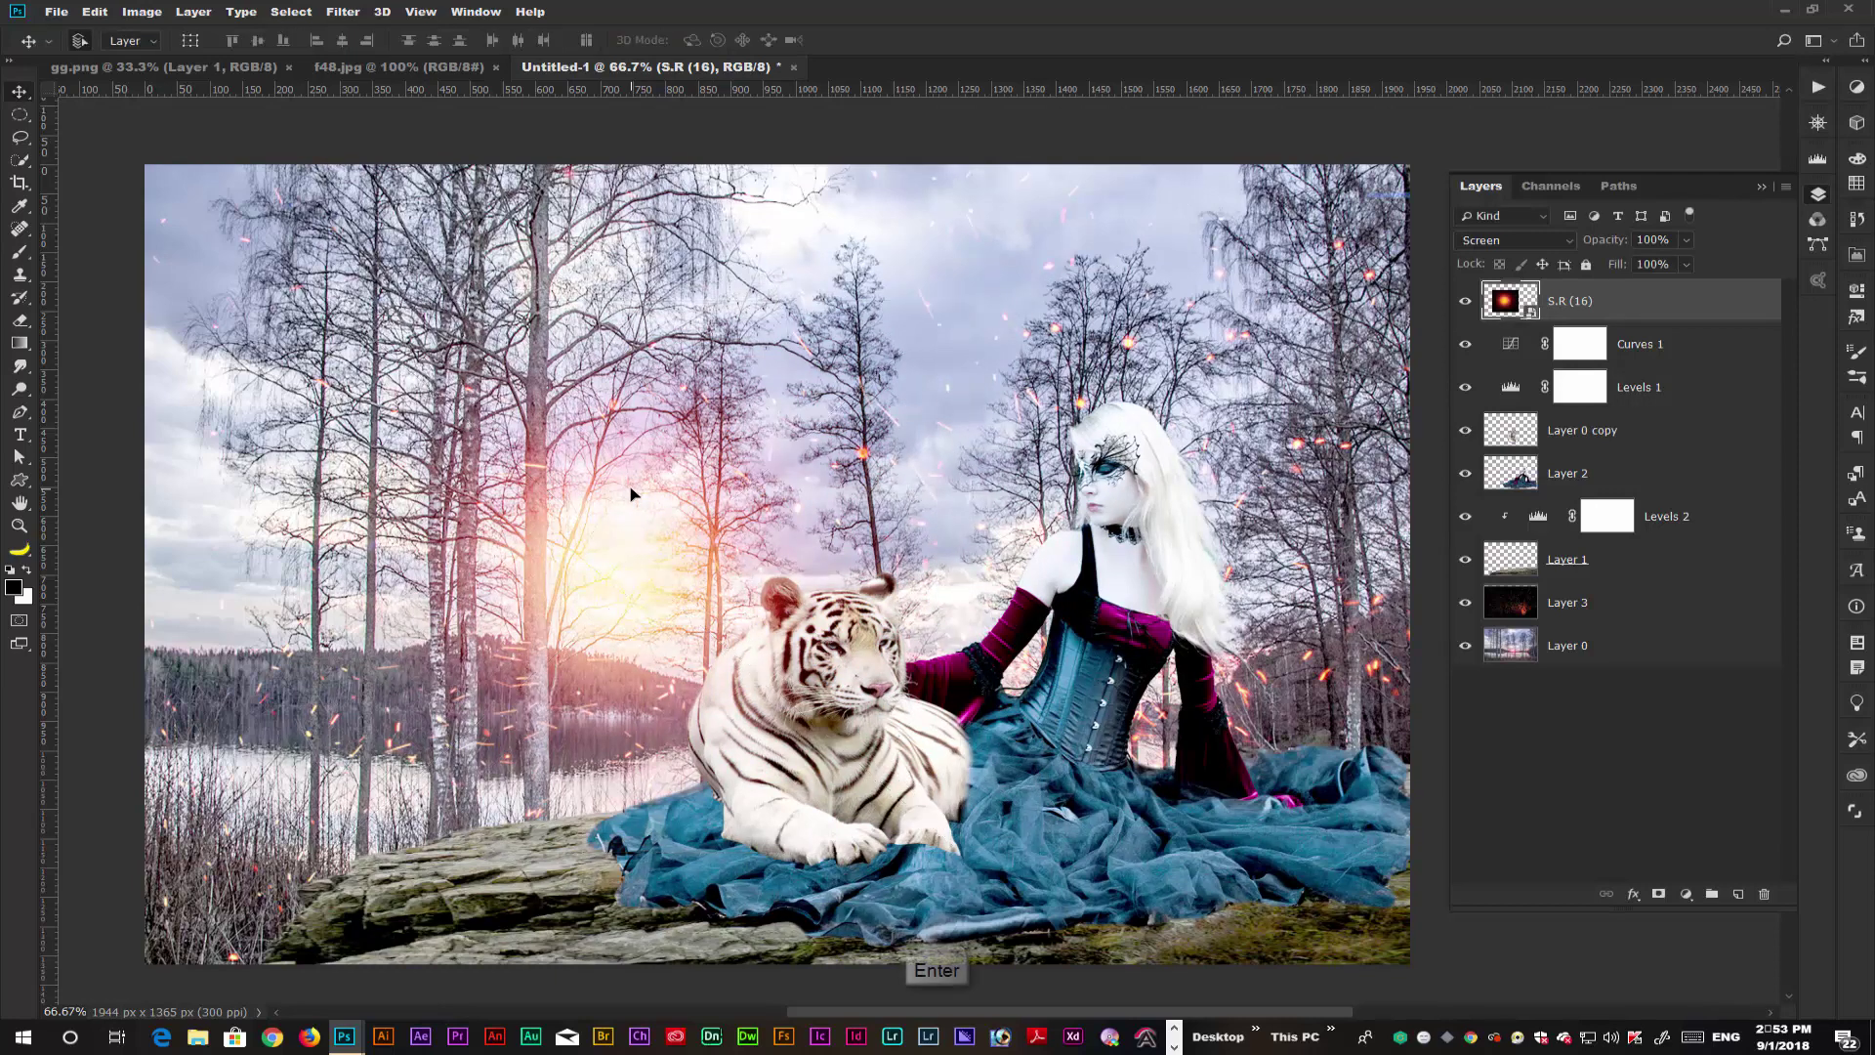
# - Place the purple glow image S.R (60) from the coler folder as an embedded object
pyautogui.click(56, 12)
pyautogui.click(186, 342)
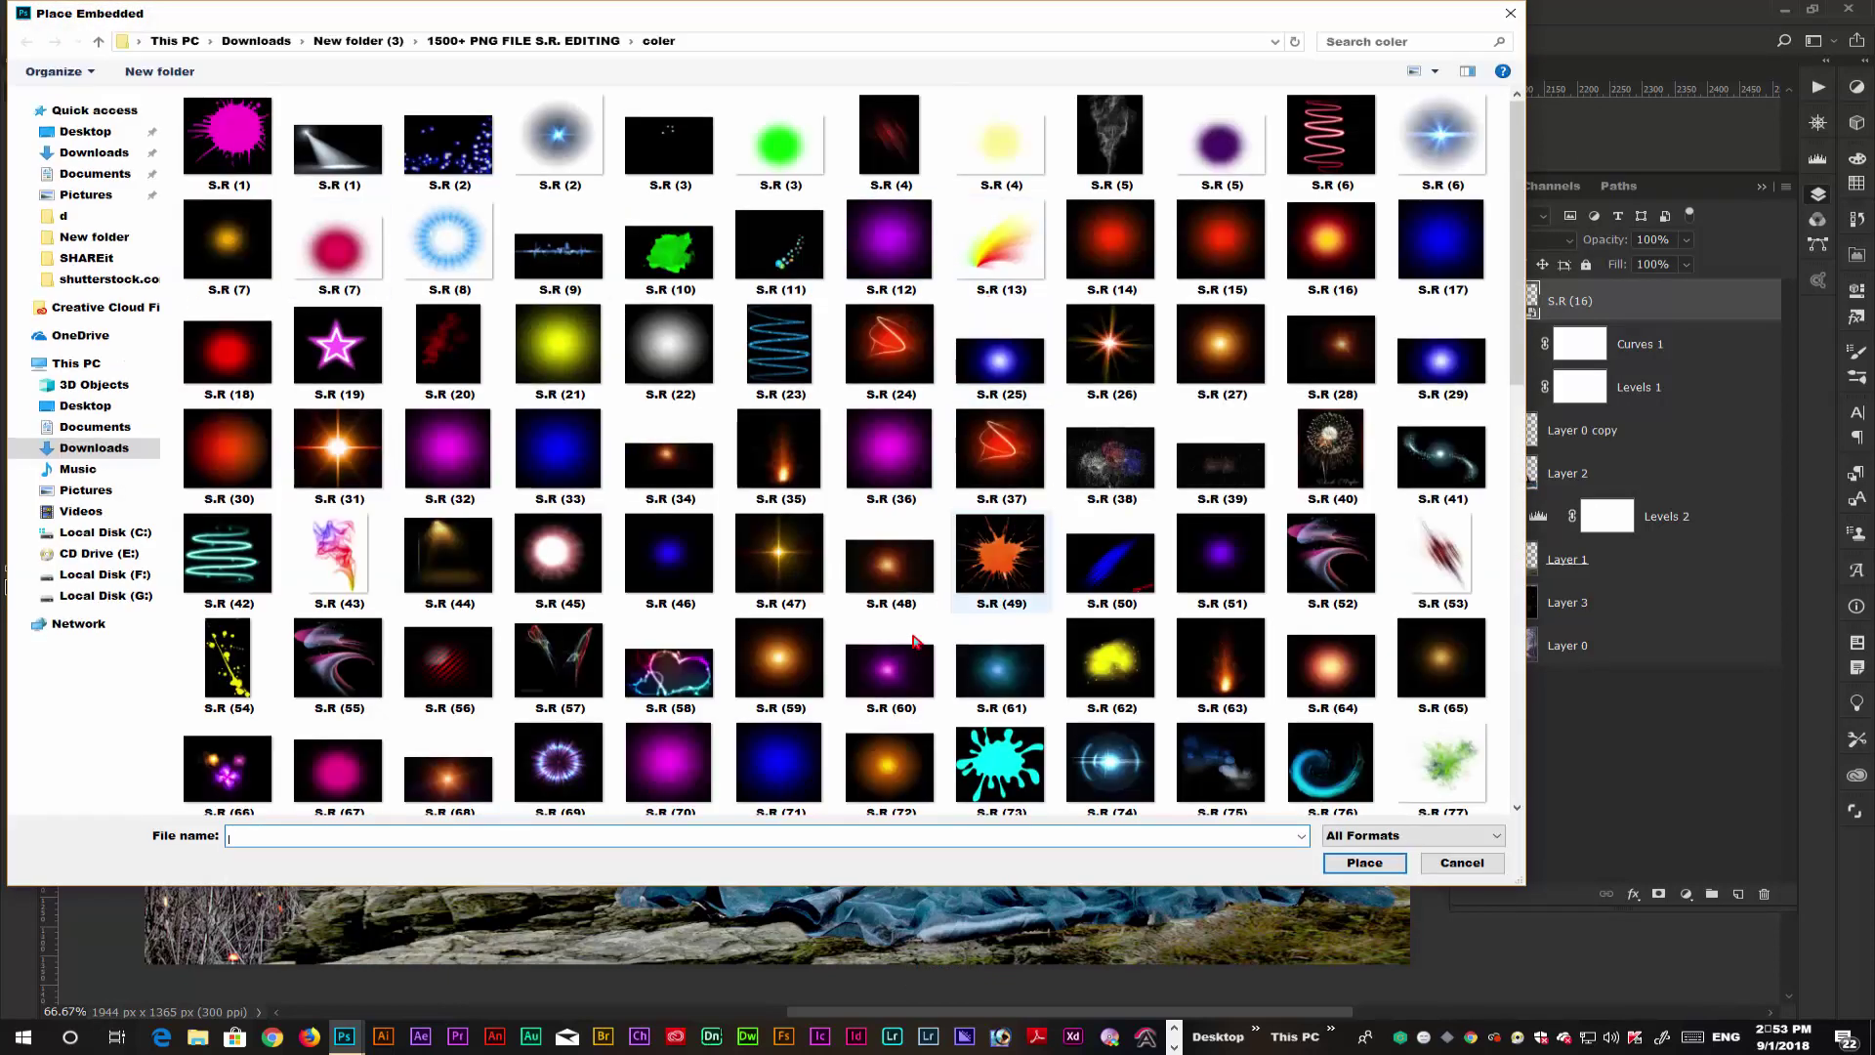
pyautogui.click(890, 667)
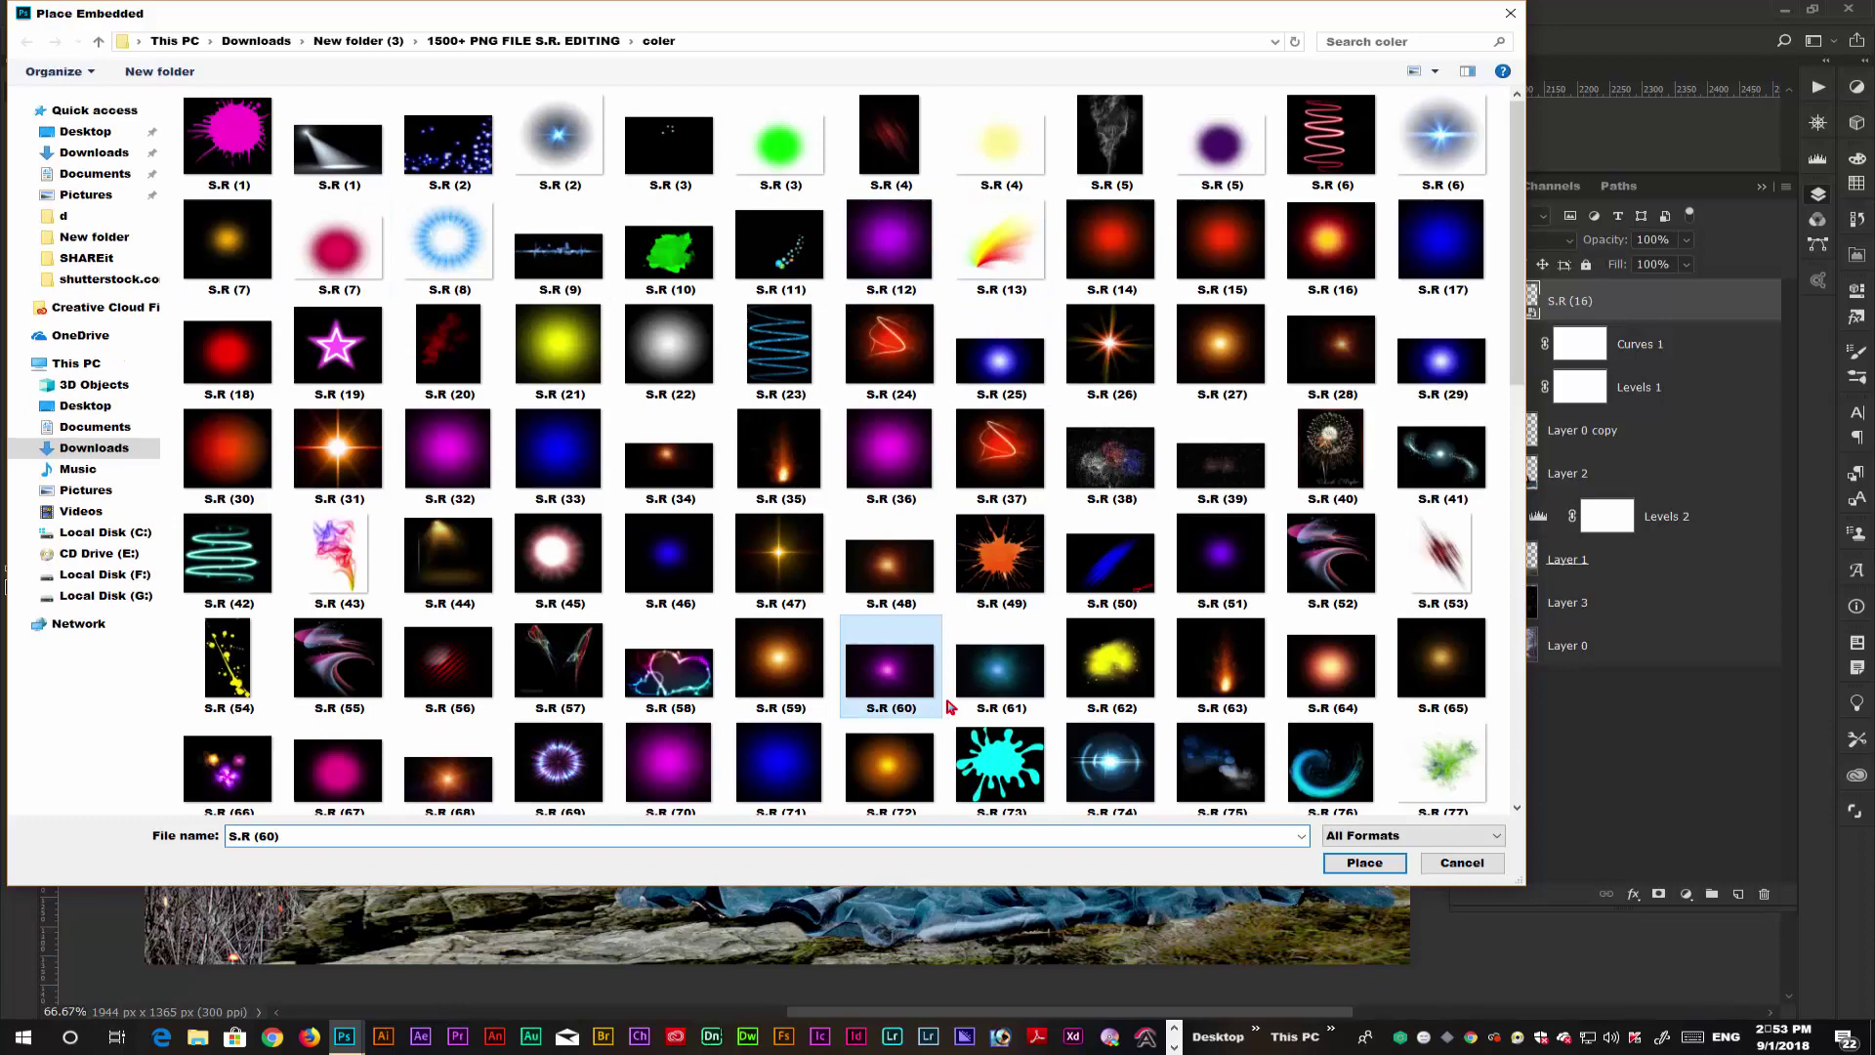
pyautogui.click(1390, 865)
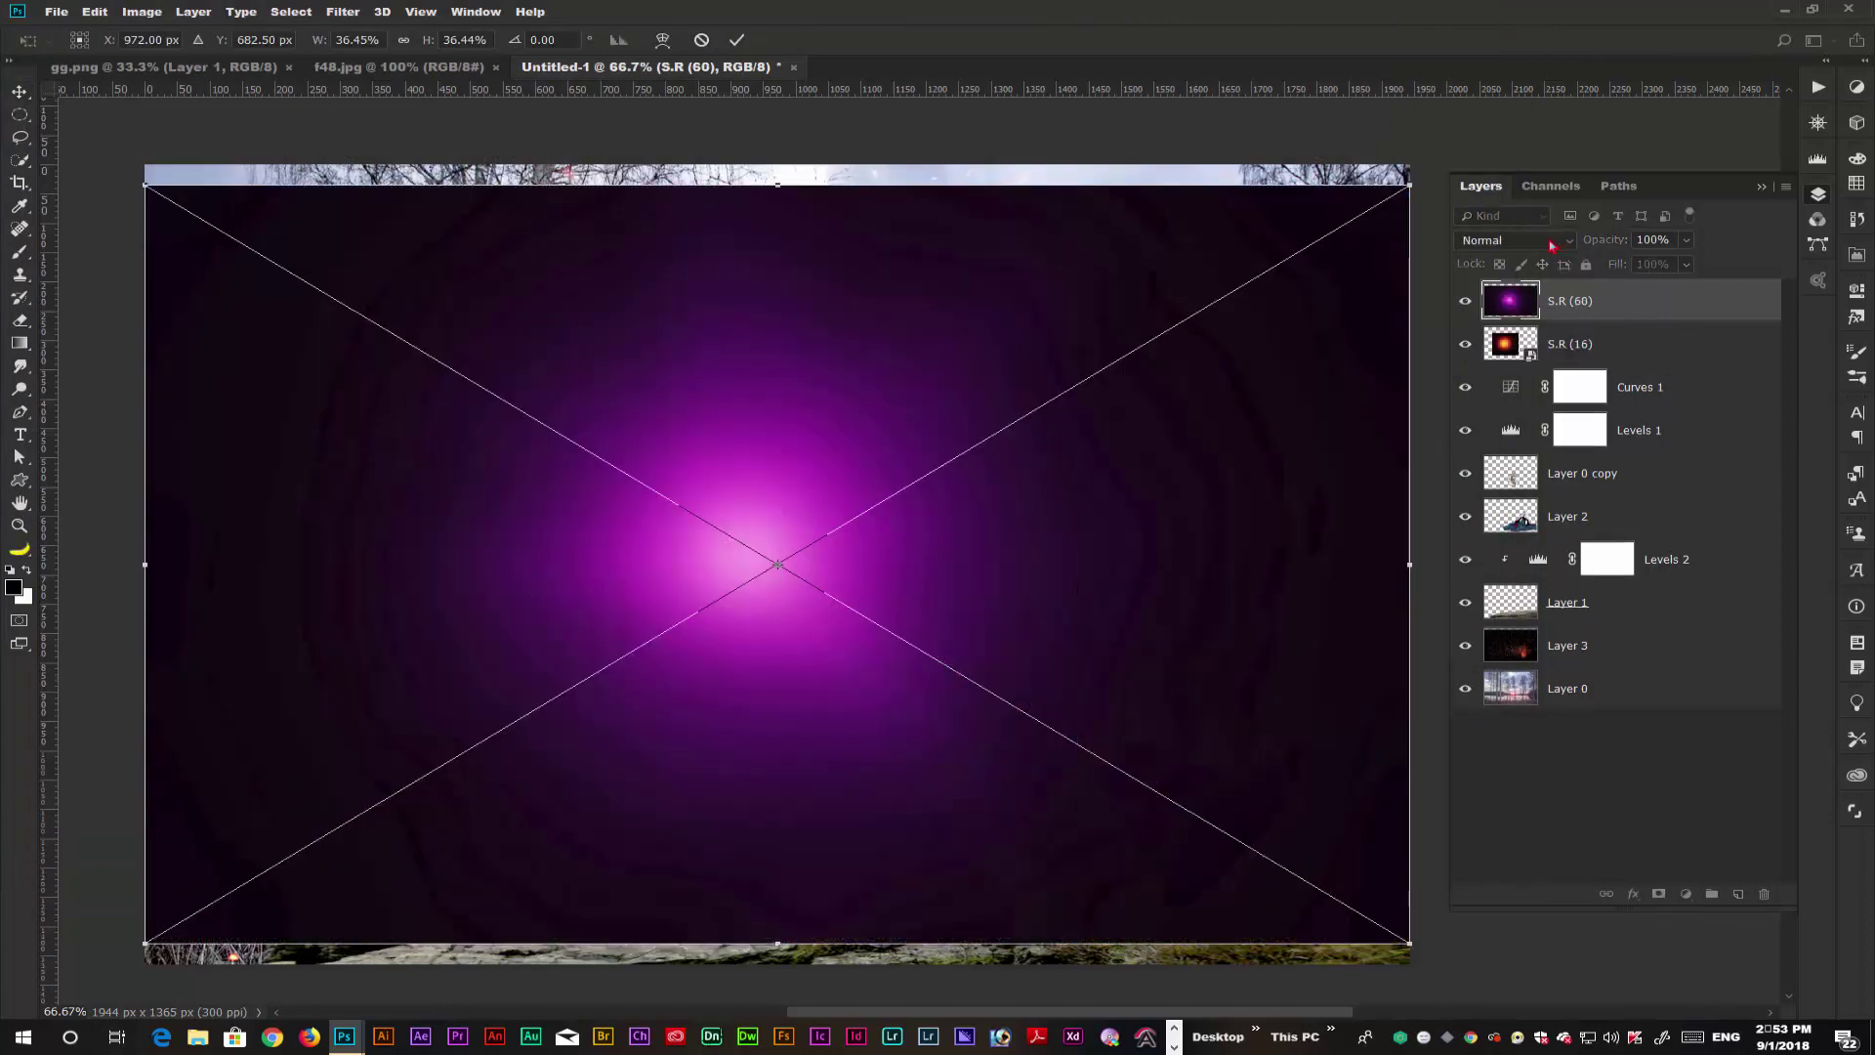
# - Set the purple glow's blend mode to Screen, scale it down and position it over the trees just right of the woman's head
pyautogui.click(1514, 240)
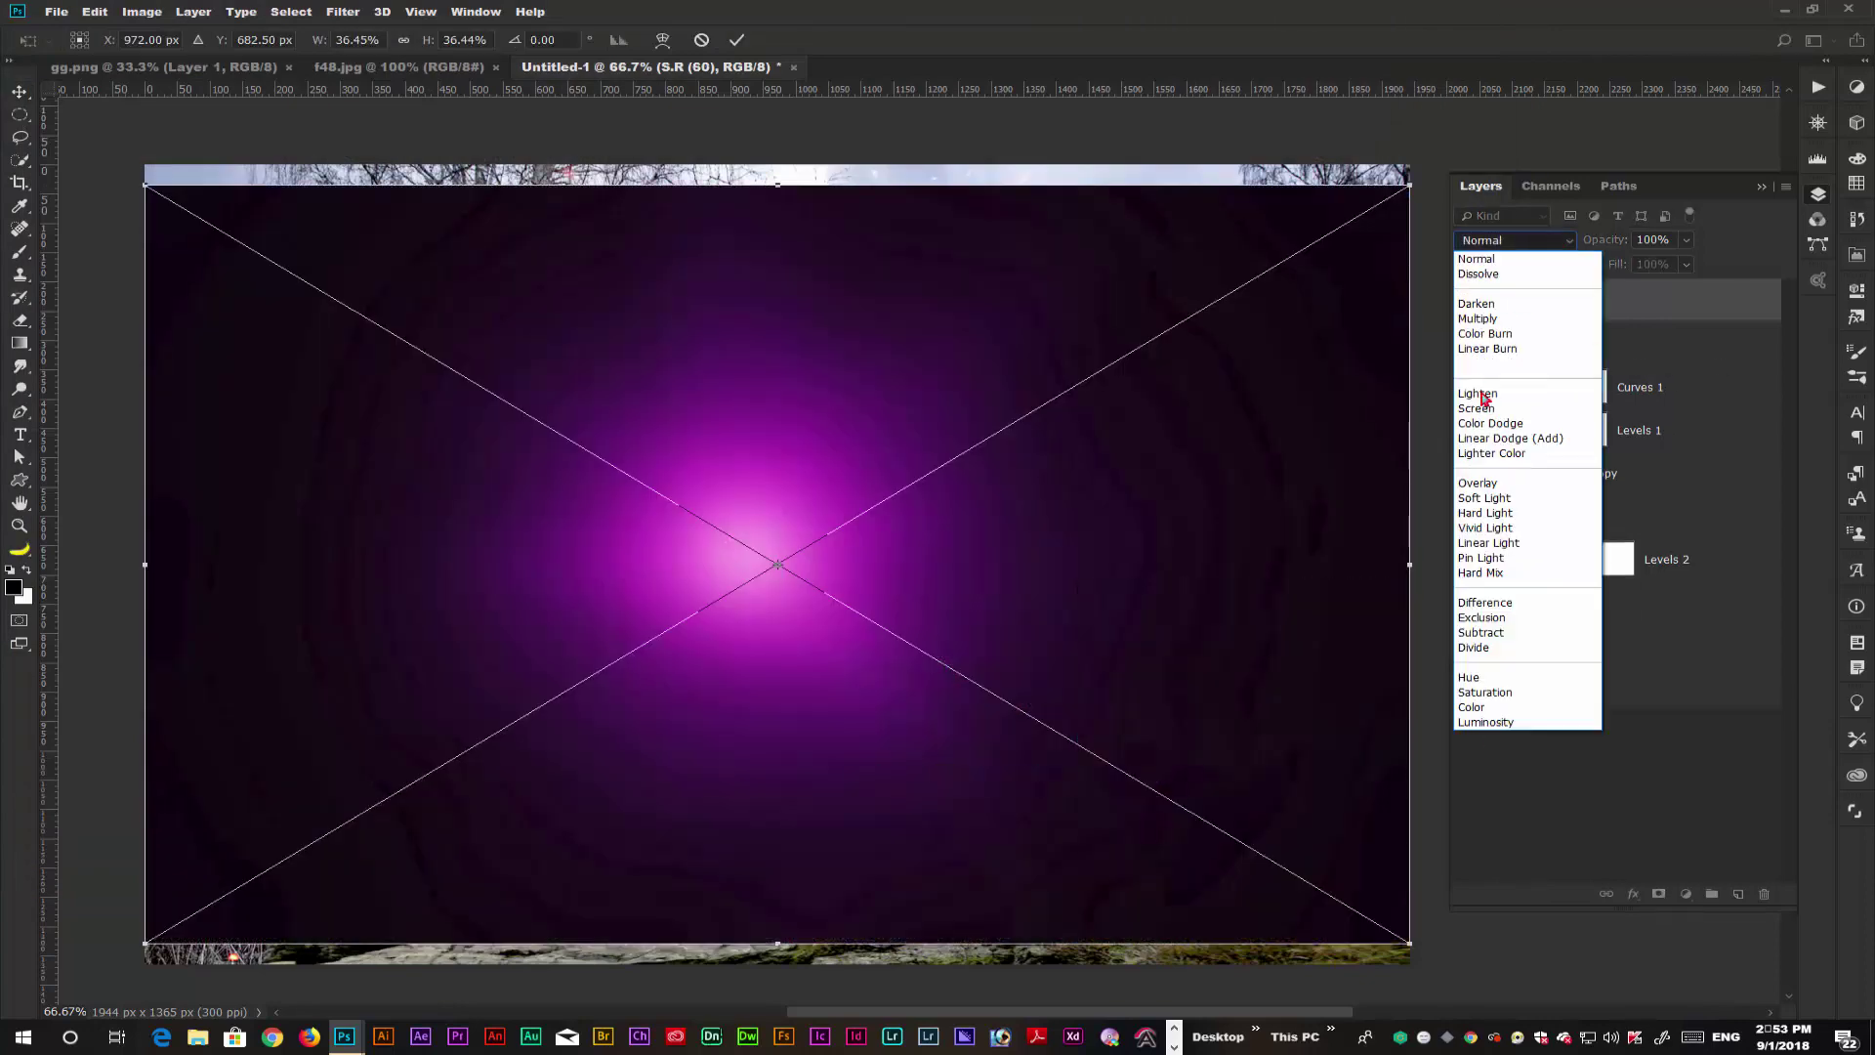
pyautogui.click(1478, 408)
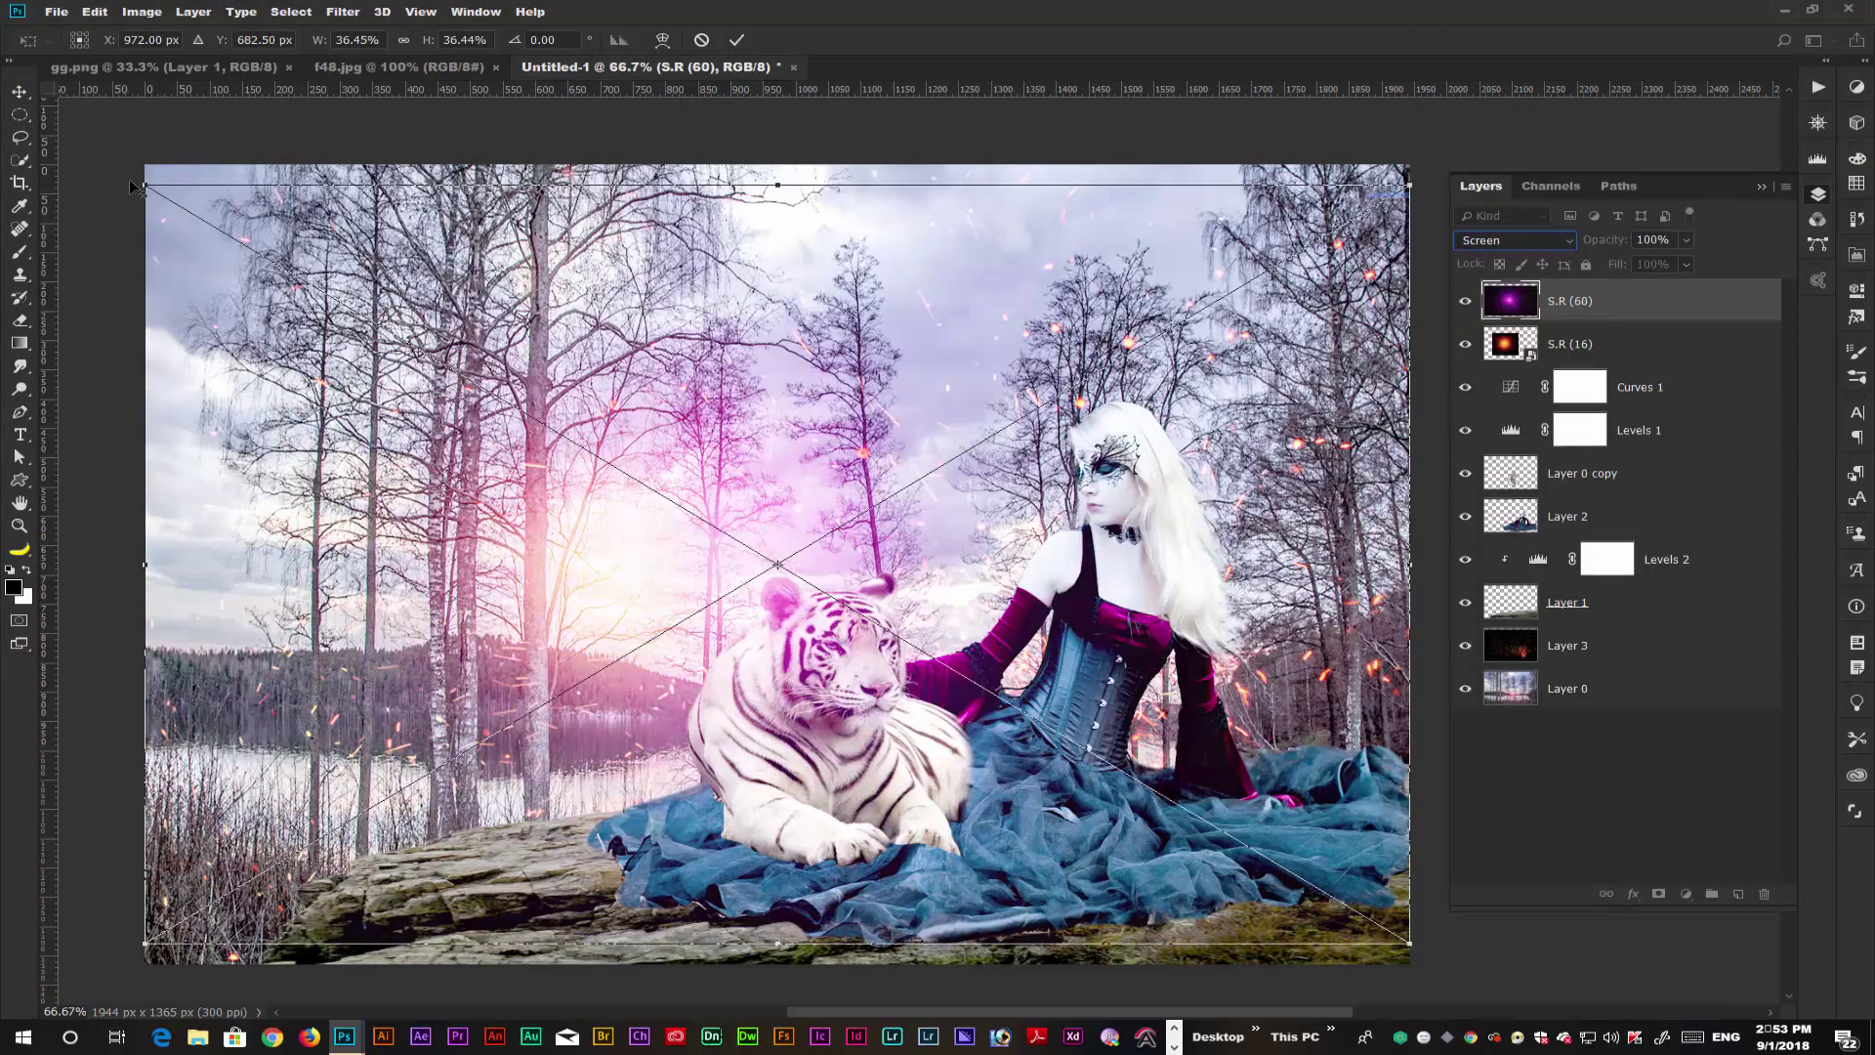
pyautogui.moveTo(144, 184); pyautogui.dragTo(604, 422)
pyautogui.moveTo(696, 465); pyautogui.dragTo(918, 349)
pyautogui.moveTo(1193, 569); pyautogui.dragTo(1218, 528)
pyautogui.press('Return')
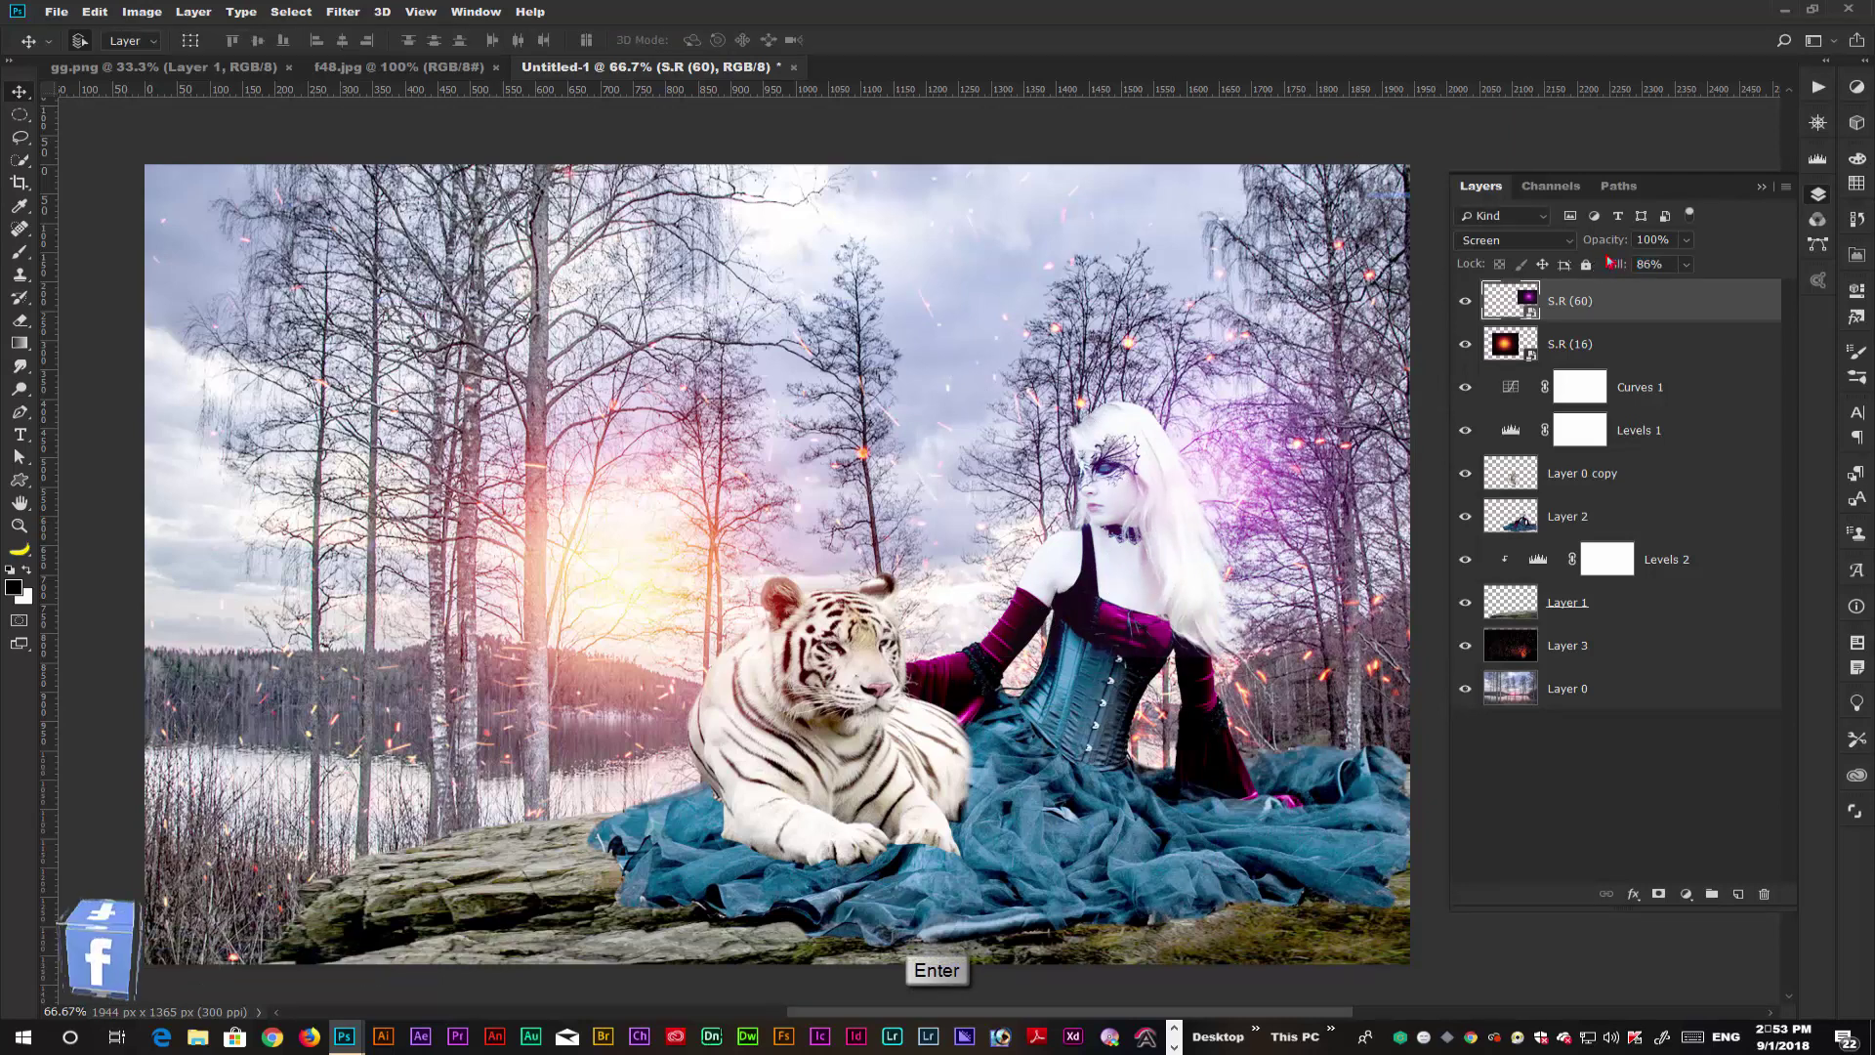
# - Lower the fill of the purple glow to 86% and of the orange glow to 84%
pyautogui.moveTo(1599, 269); pyautogui.dragTo(1568, 320)
pyautogui.hotkey('alt', '[')
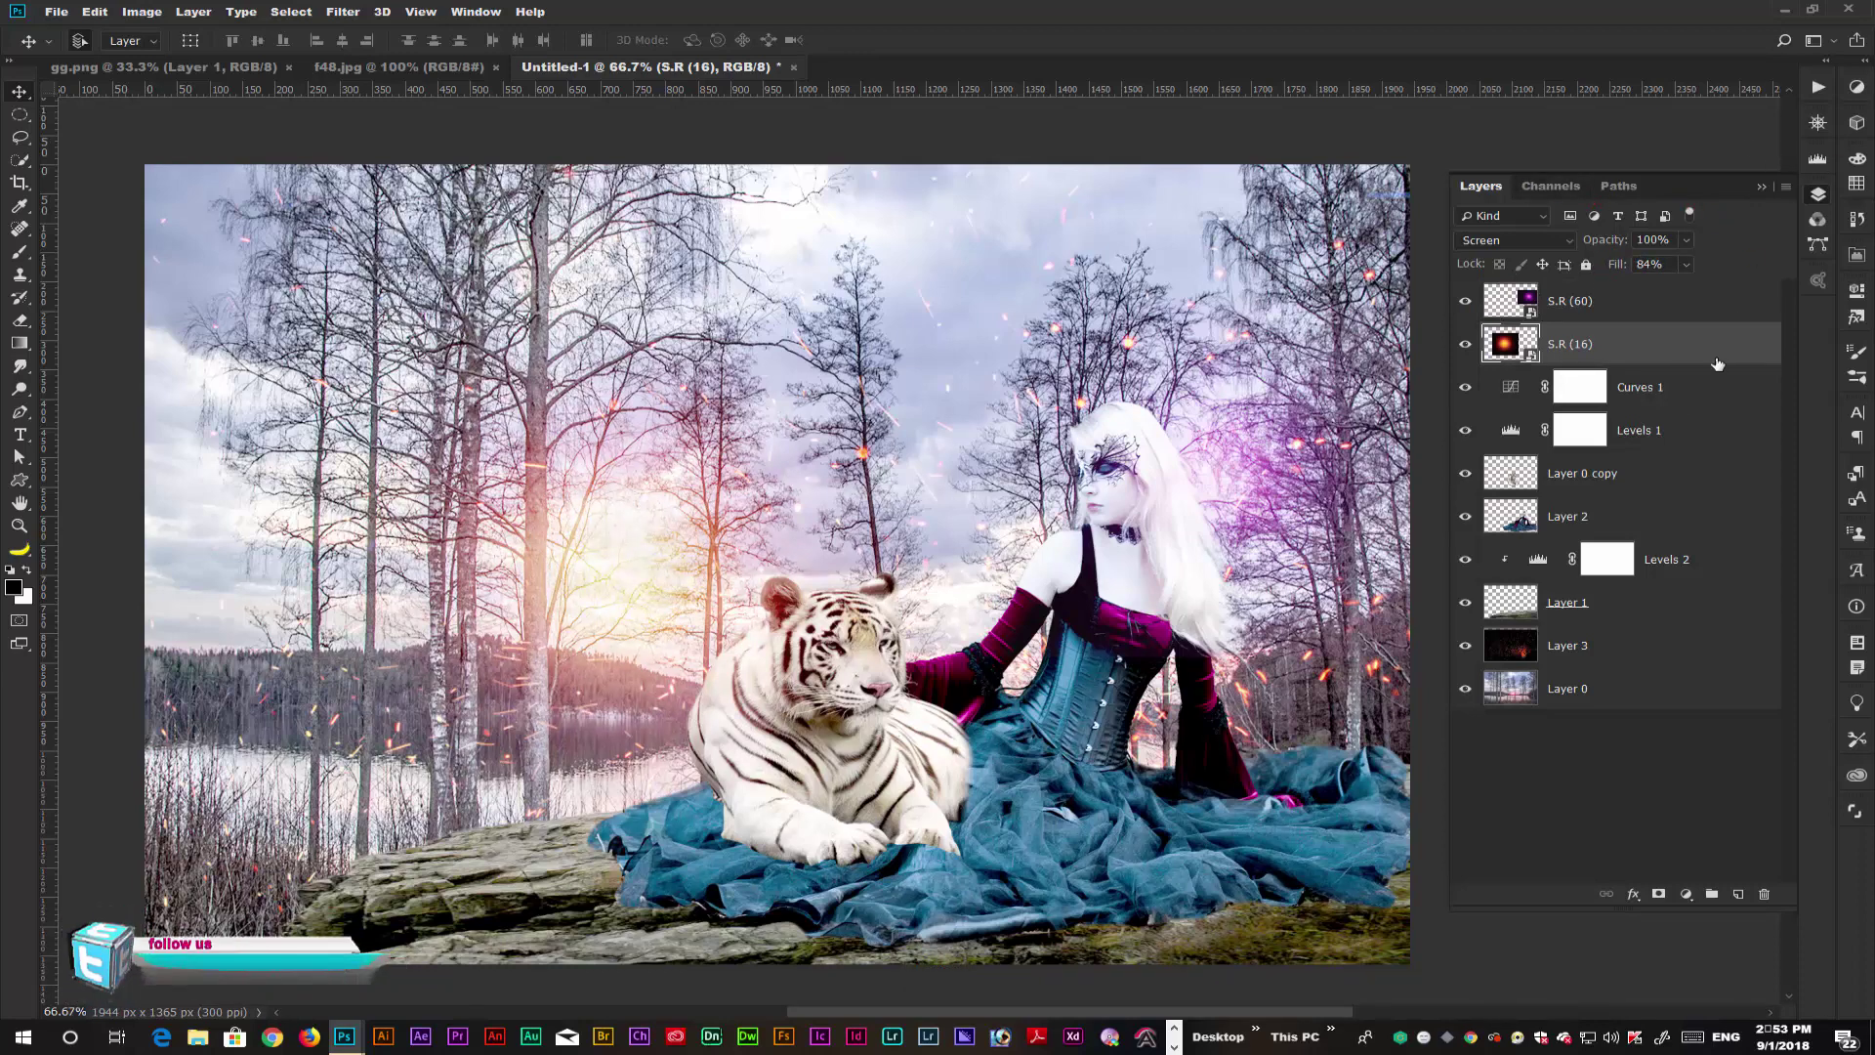
# - Add a Curves adjustment clipped to the woman's layer, Layer 2, with a point at input 146, output 114
pyautogui.click(1650, 514)
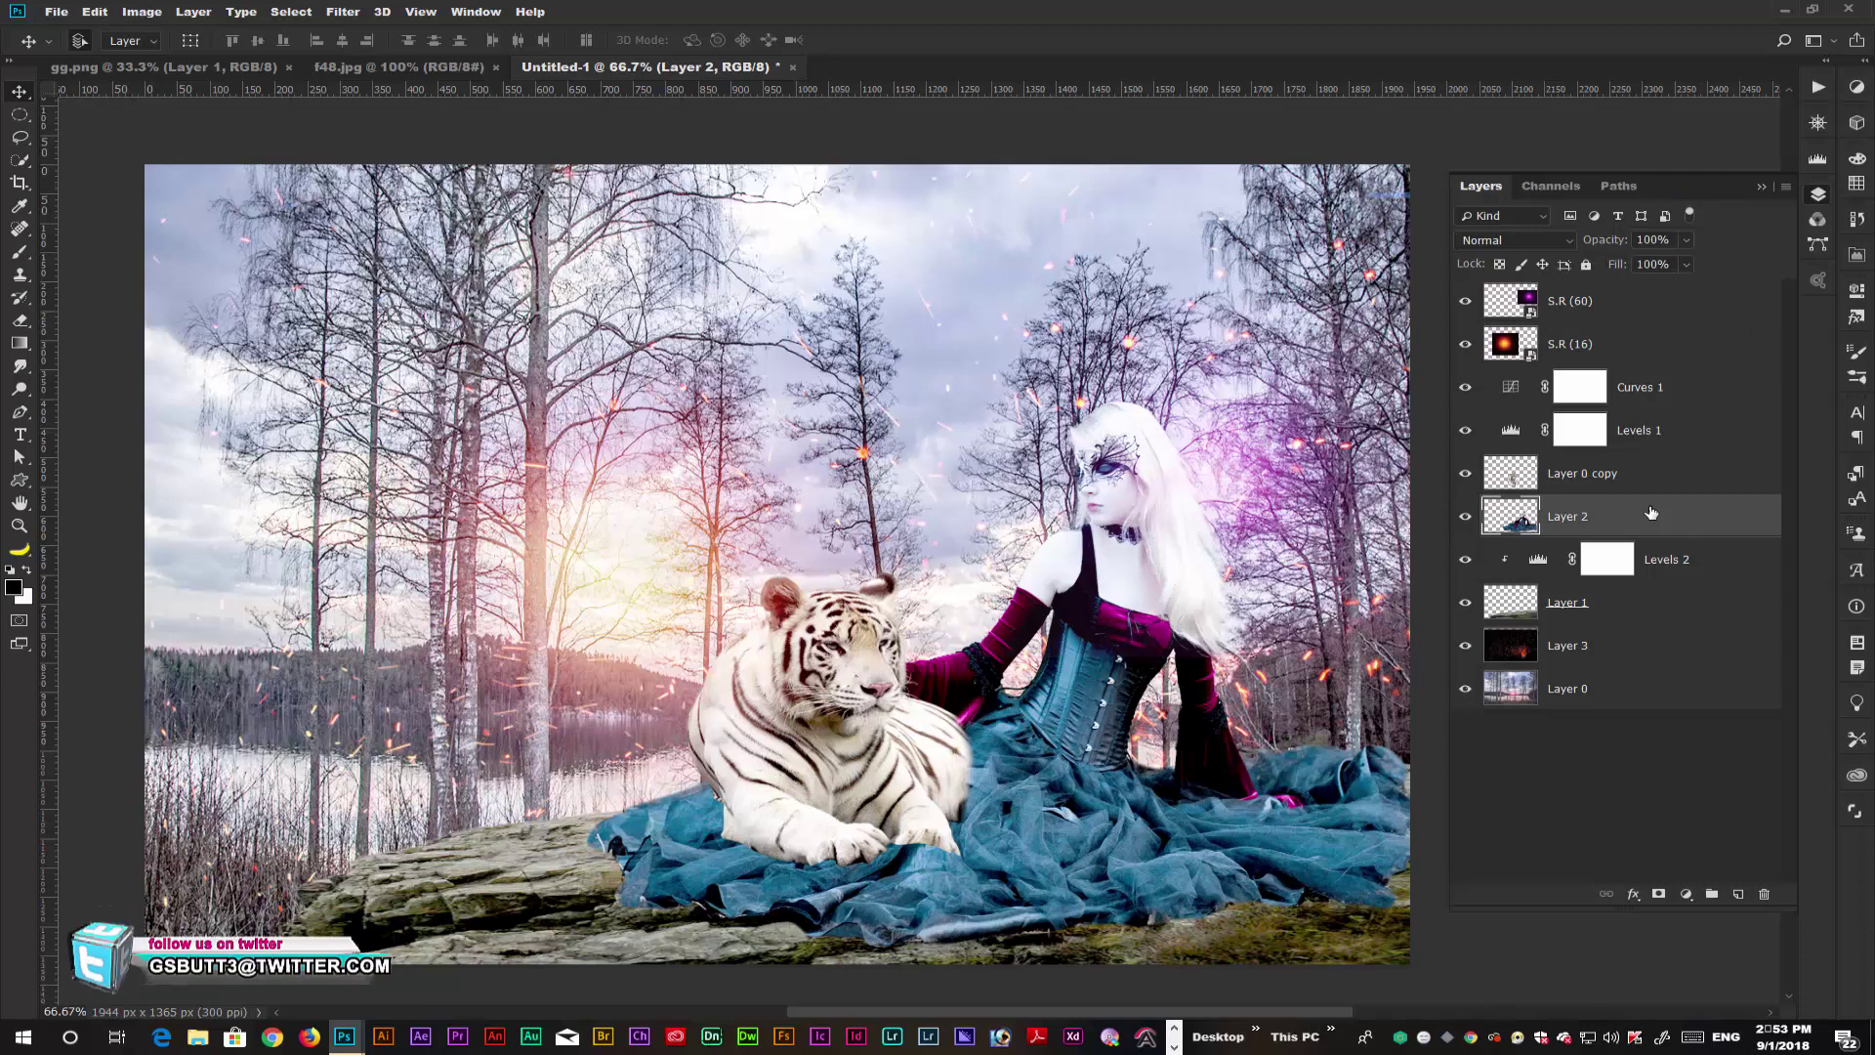
pyautogui.click(1685, 893)
pyautogui.click(1716, 668)
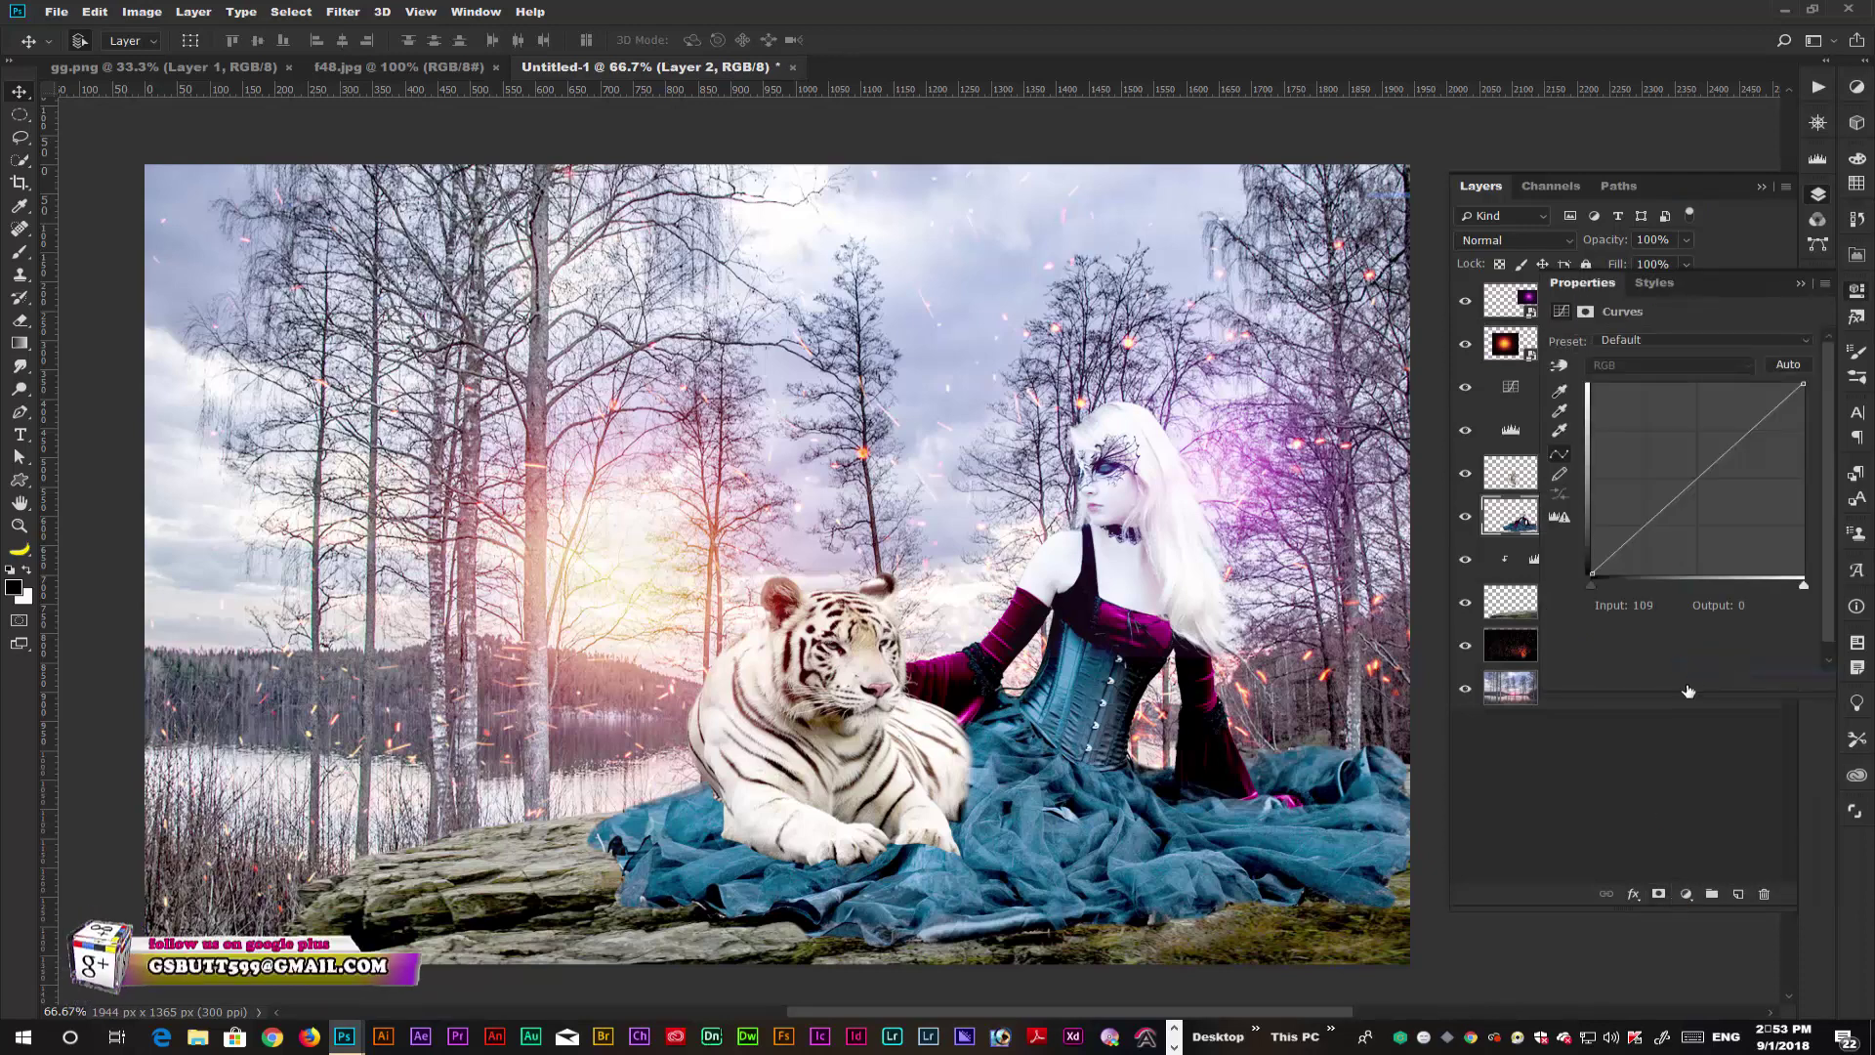
pyautogui.moveTo(1699, 476); pyautogui.dragTo(1713, 487)
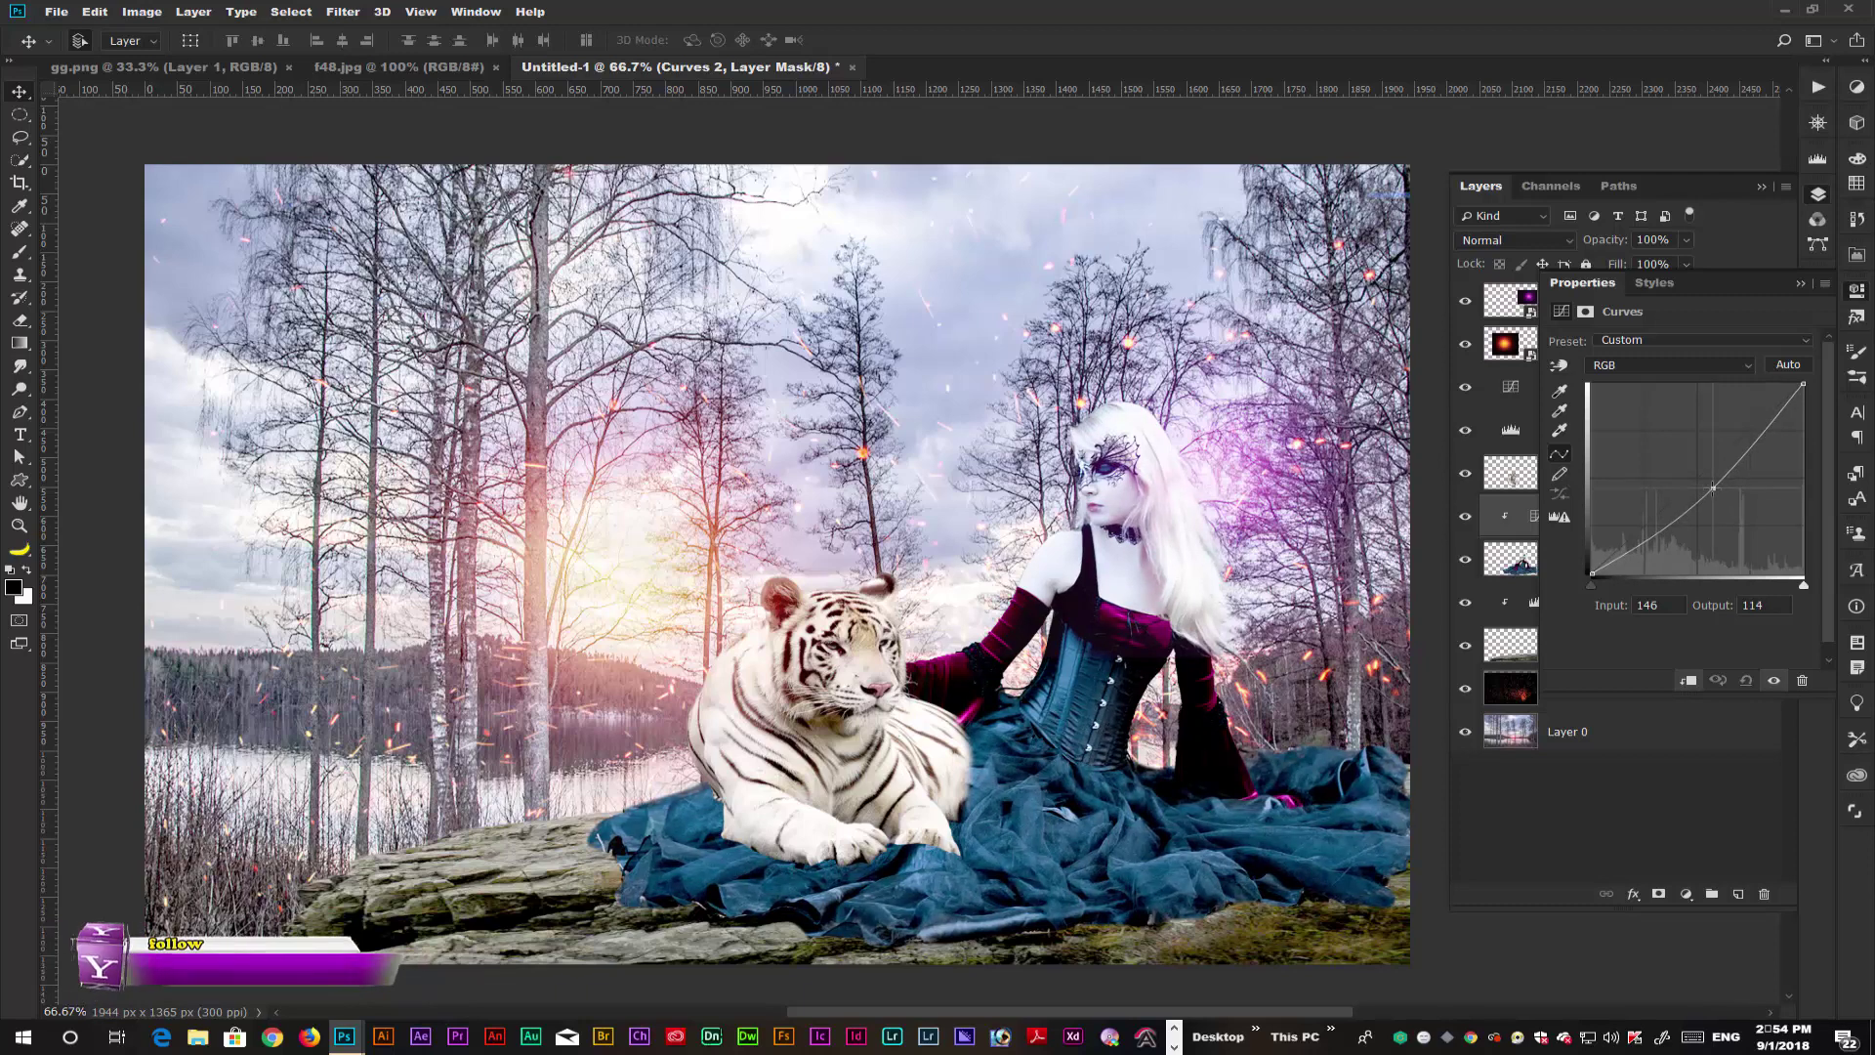
pyautogui.click(1805, 290)
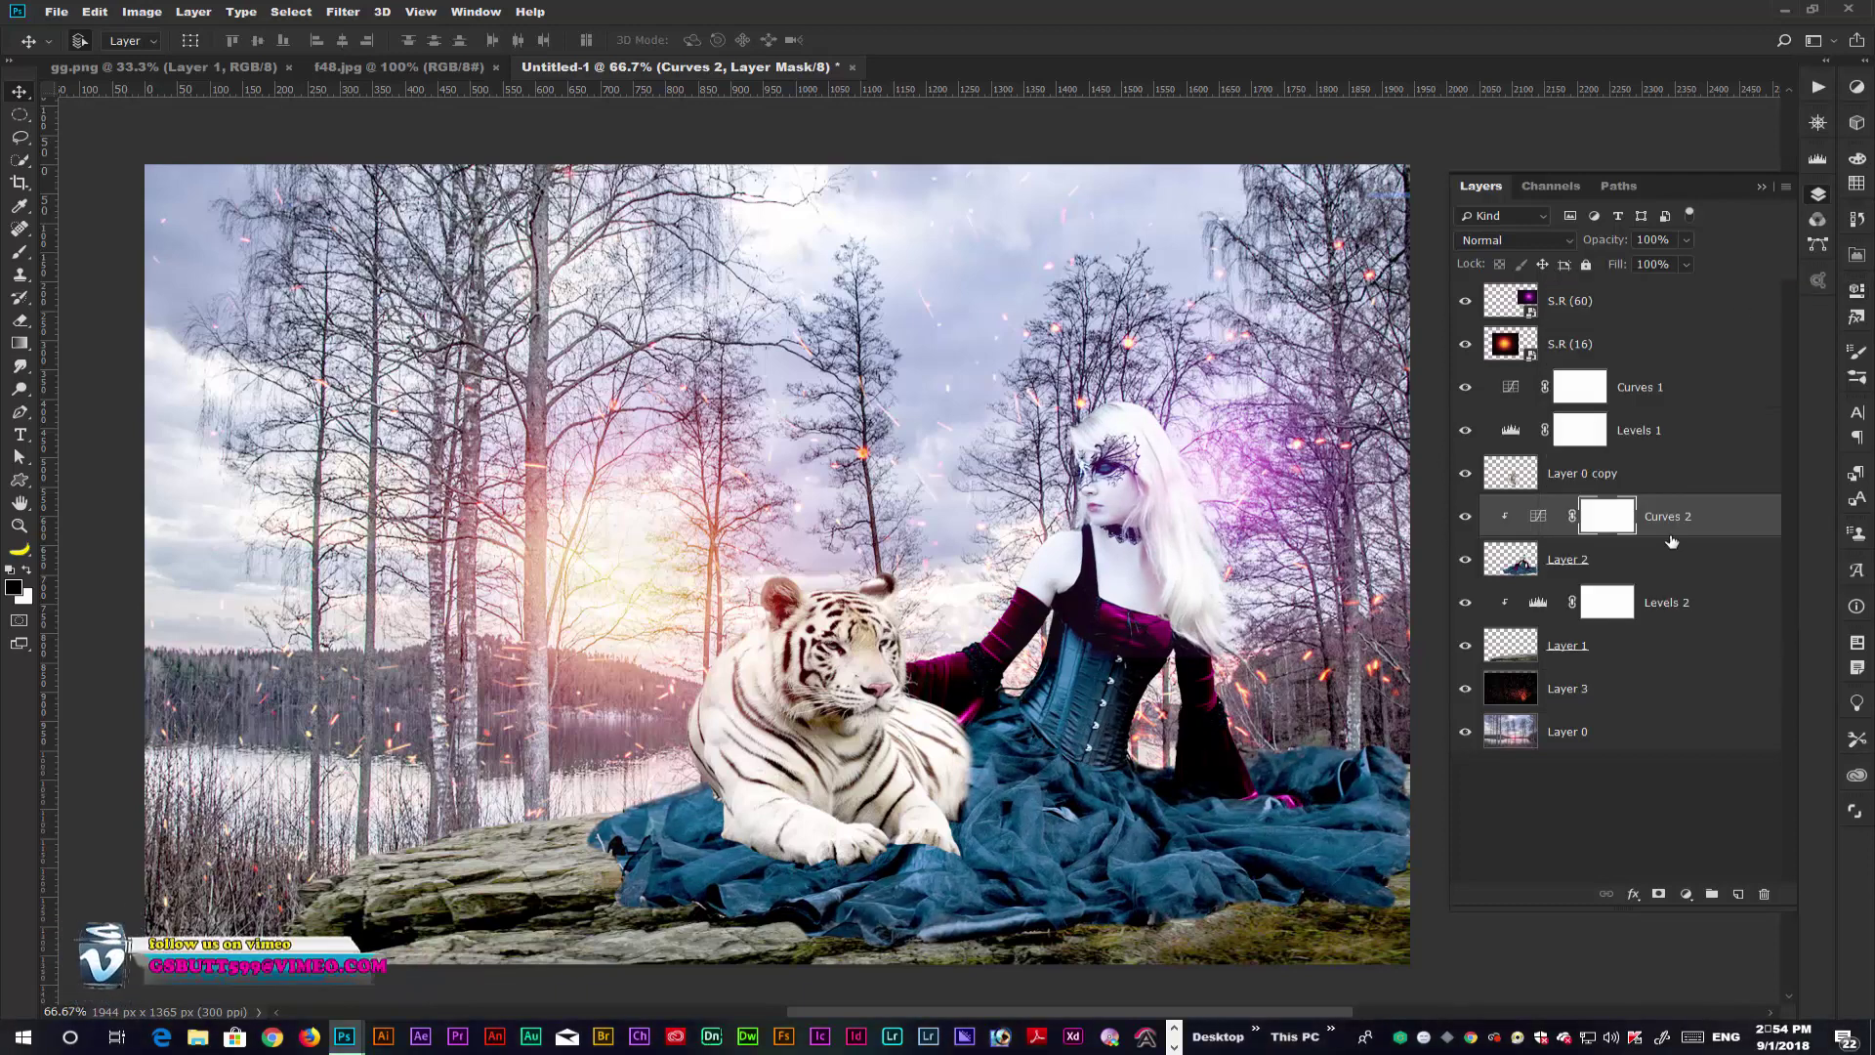
# - Place the pink glow image S.R (184) from the coler folder as an embedded object on top of the layer stack
pyautogui.click(1685, 317)
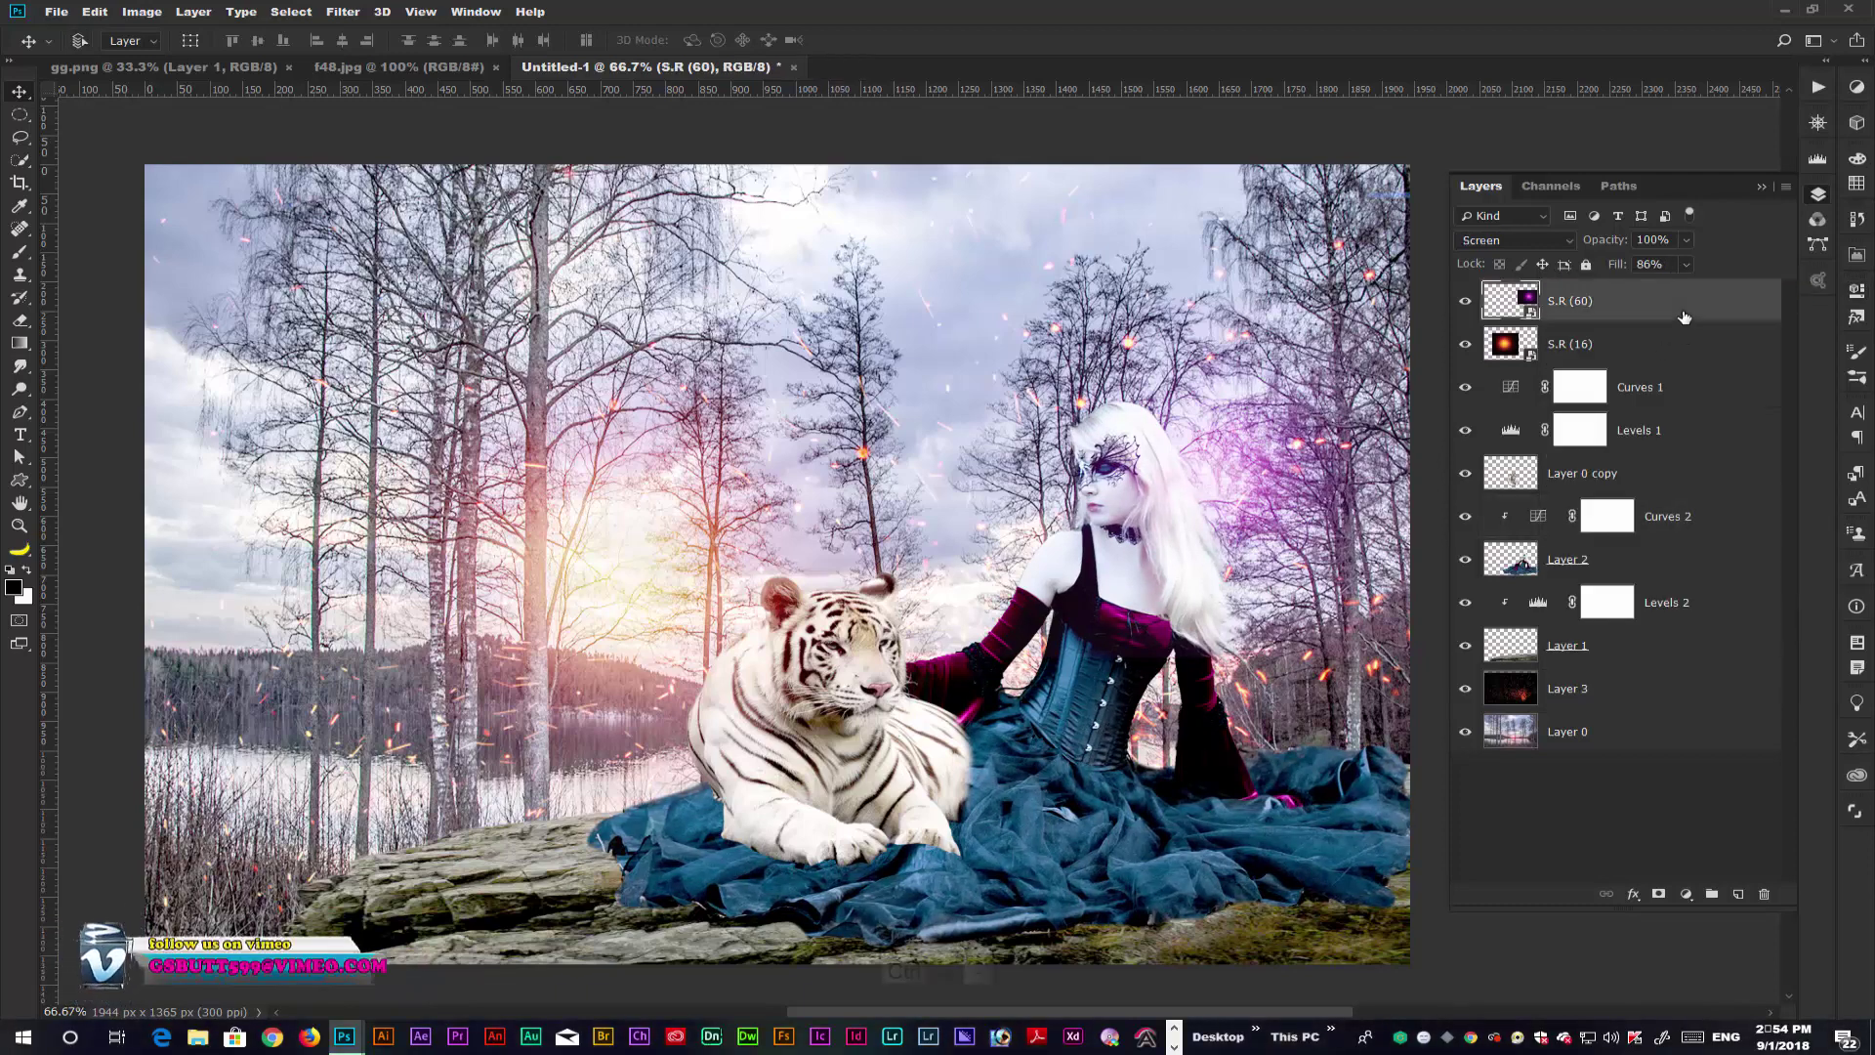
pyautogui.hotkey('ctrl', '-')
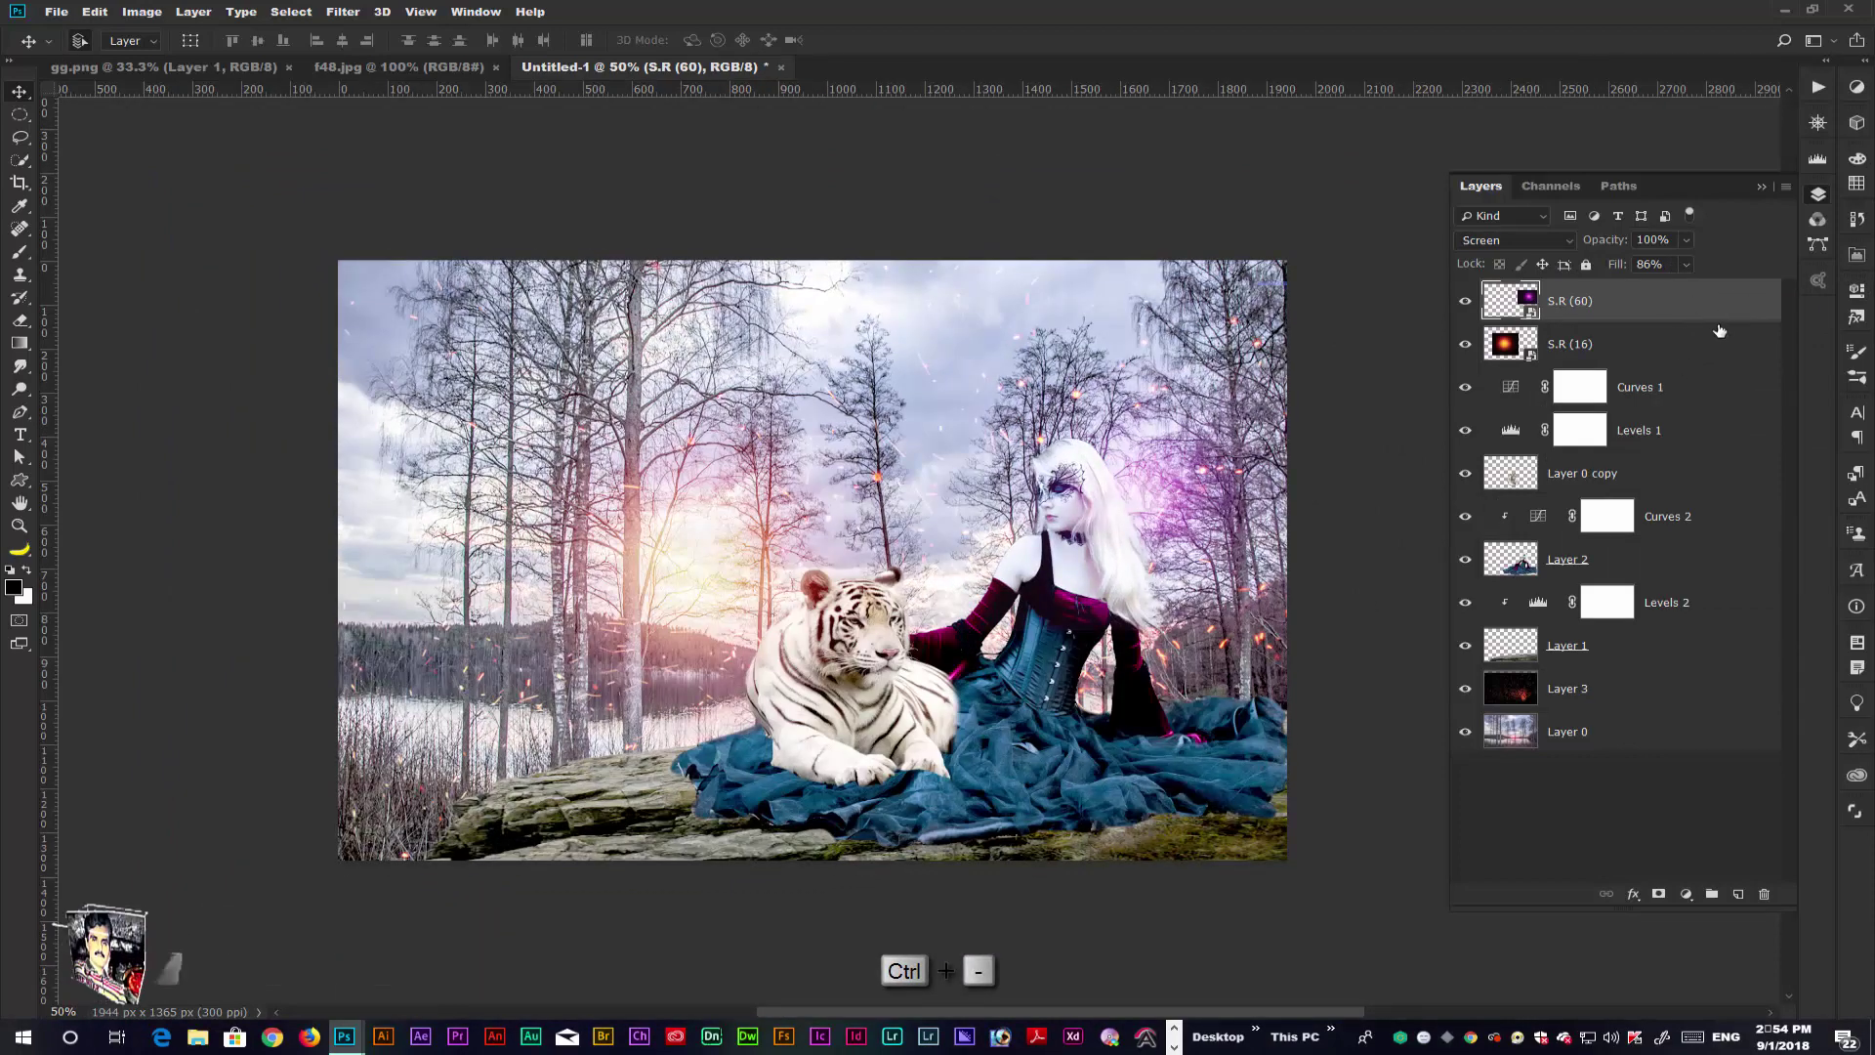
pyautogui.click(55, 12)
pyautogui.click(103, 346)
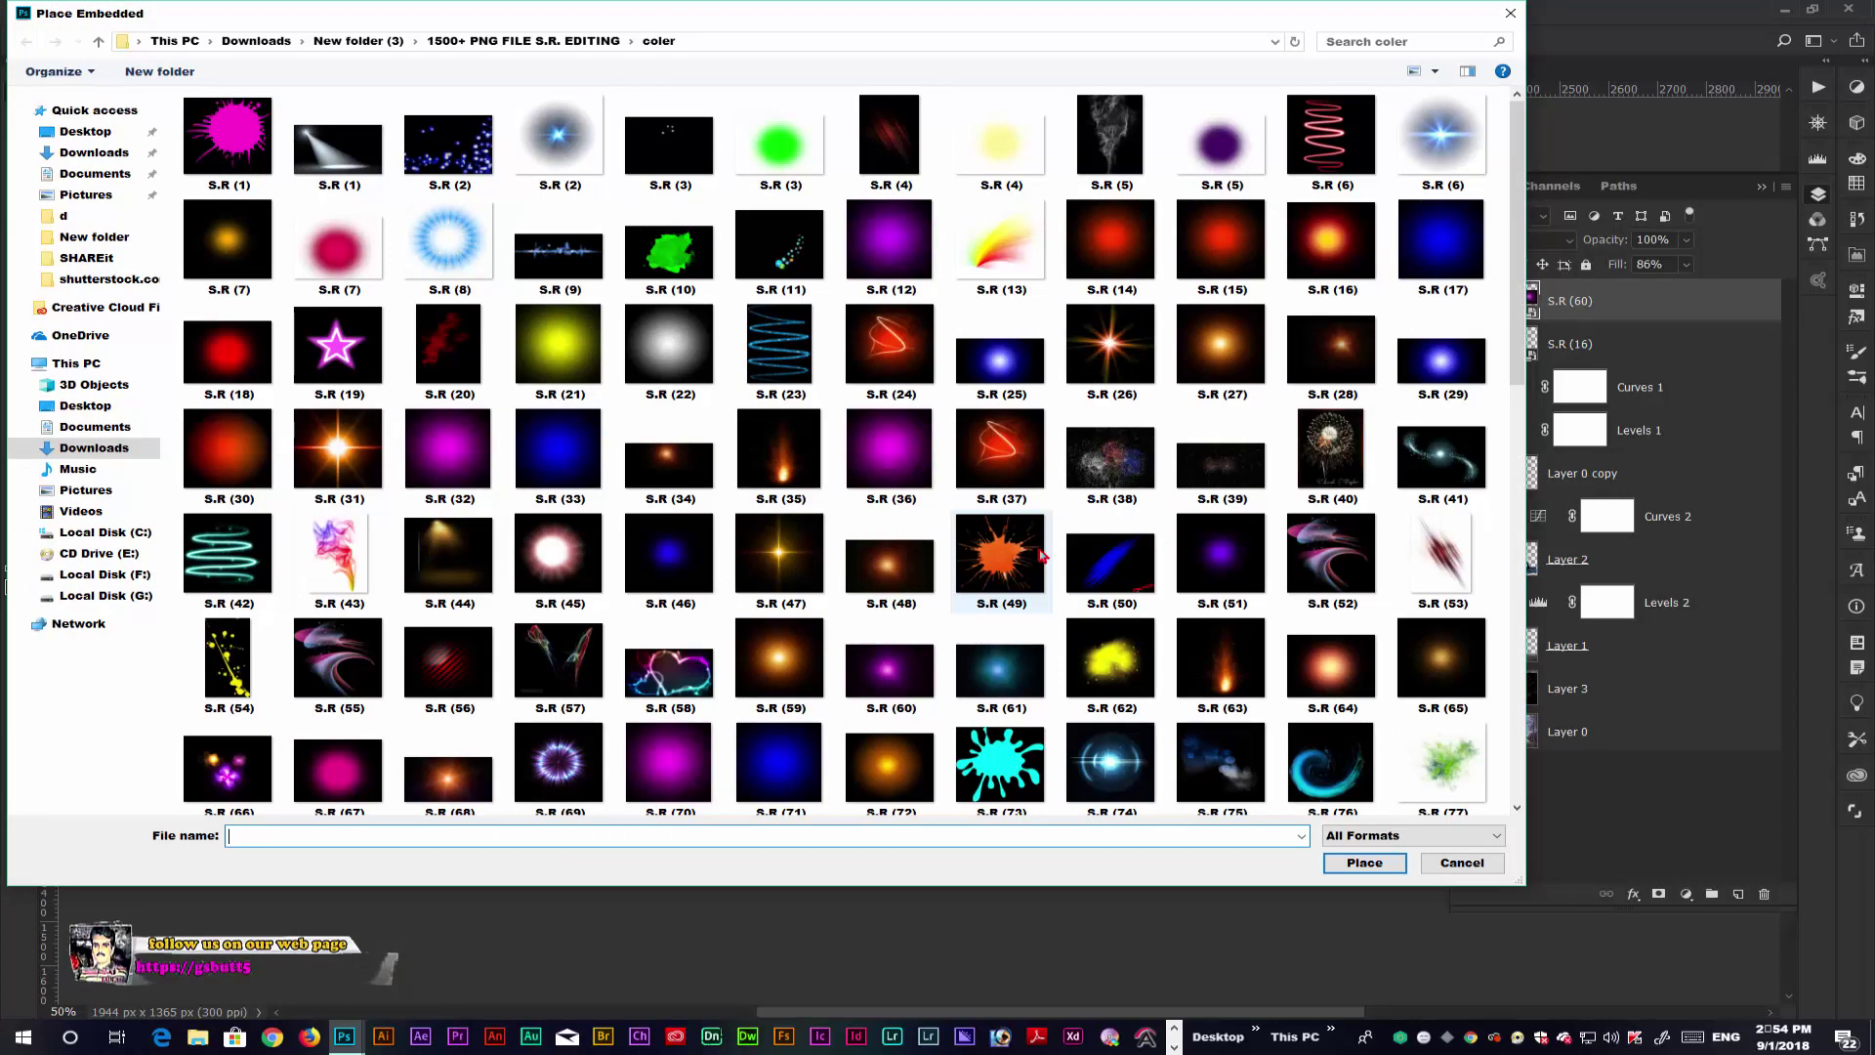
pyautogui.scroll(-5, 1041, 557)
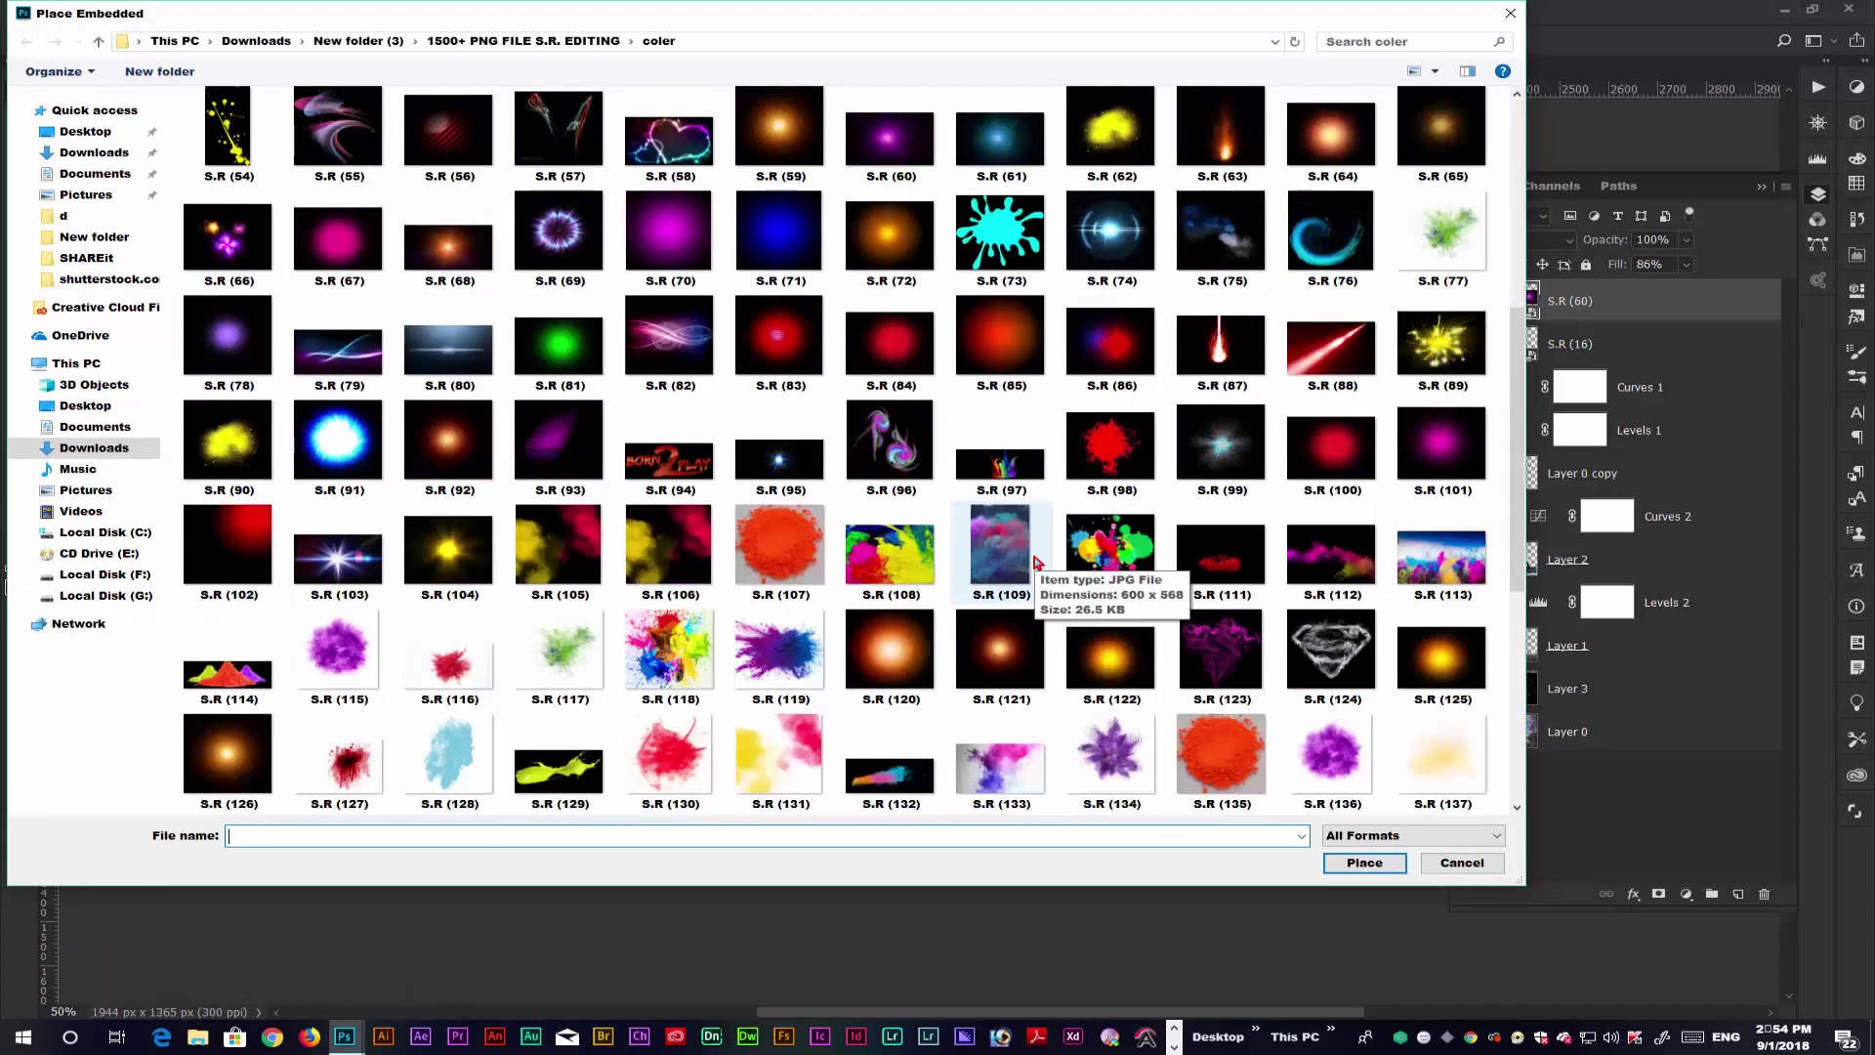
pyautogui.scroll(-3, 1037, 561)
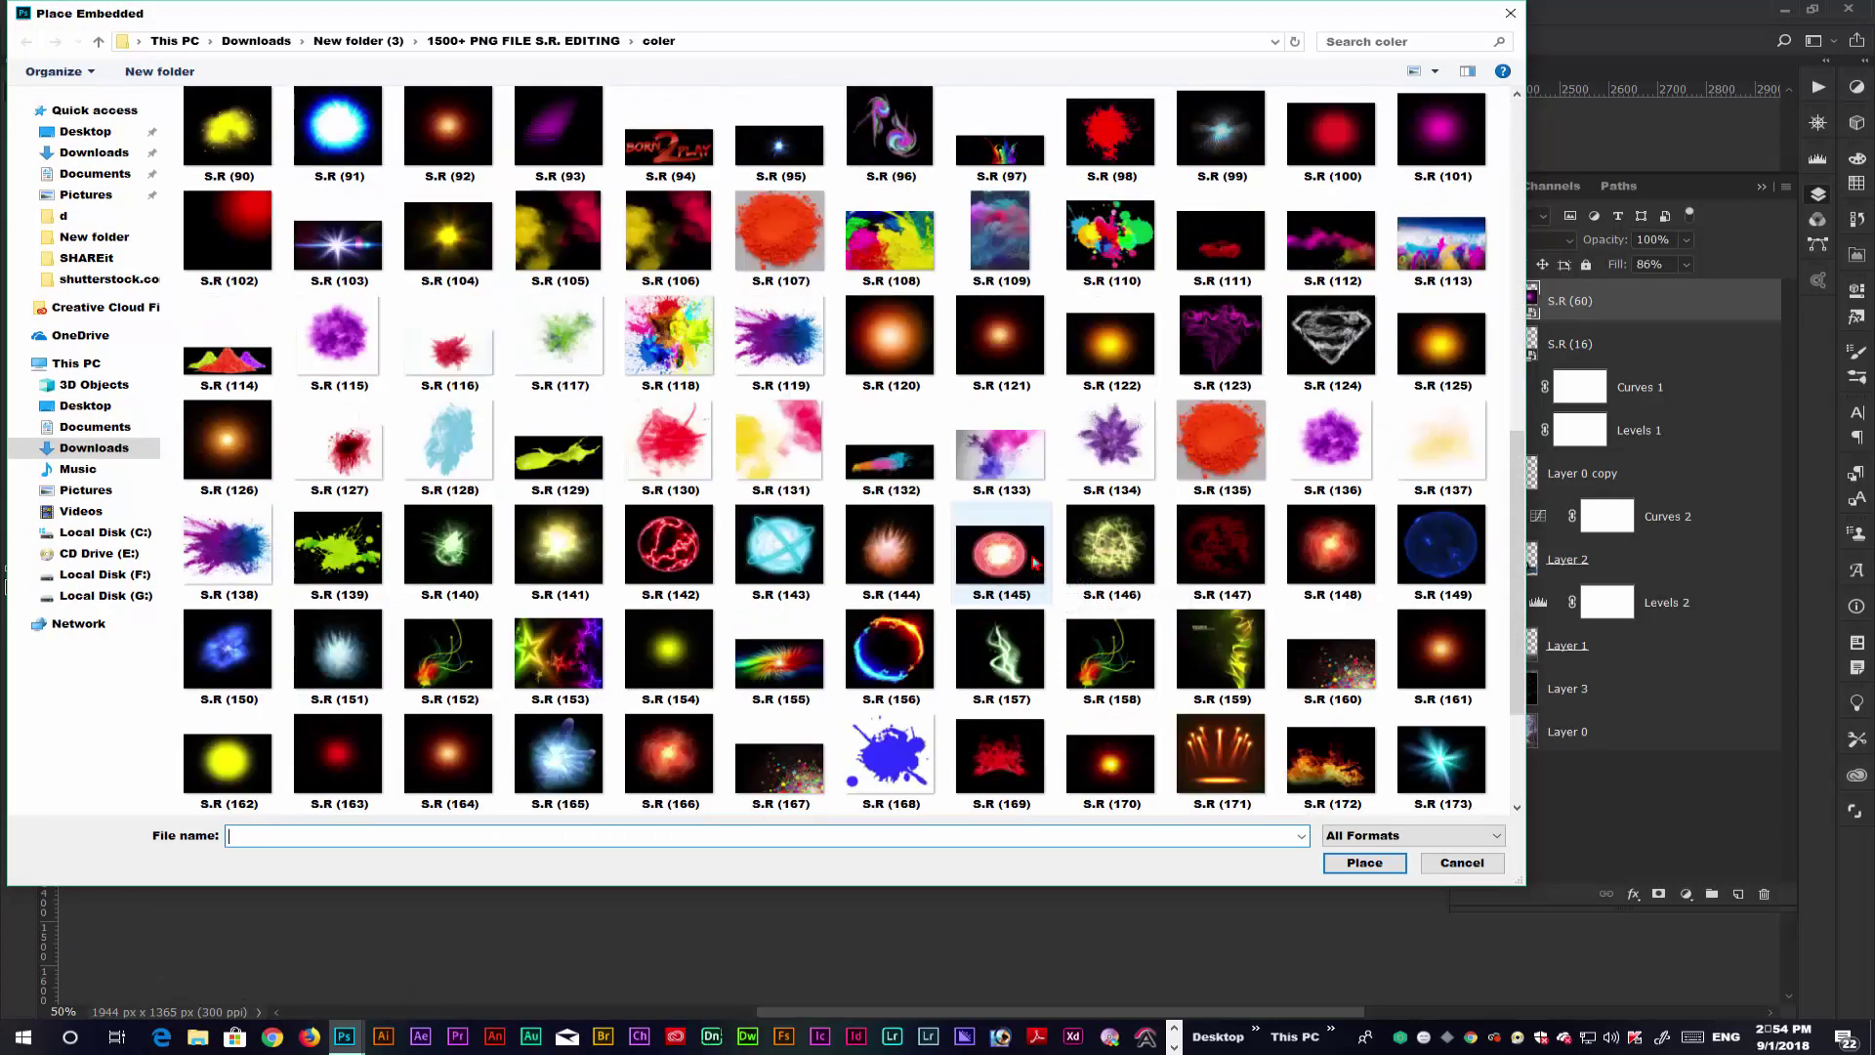
pyautogui.scroll(-2, 1036, 562)
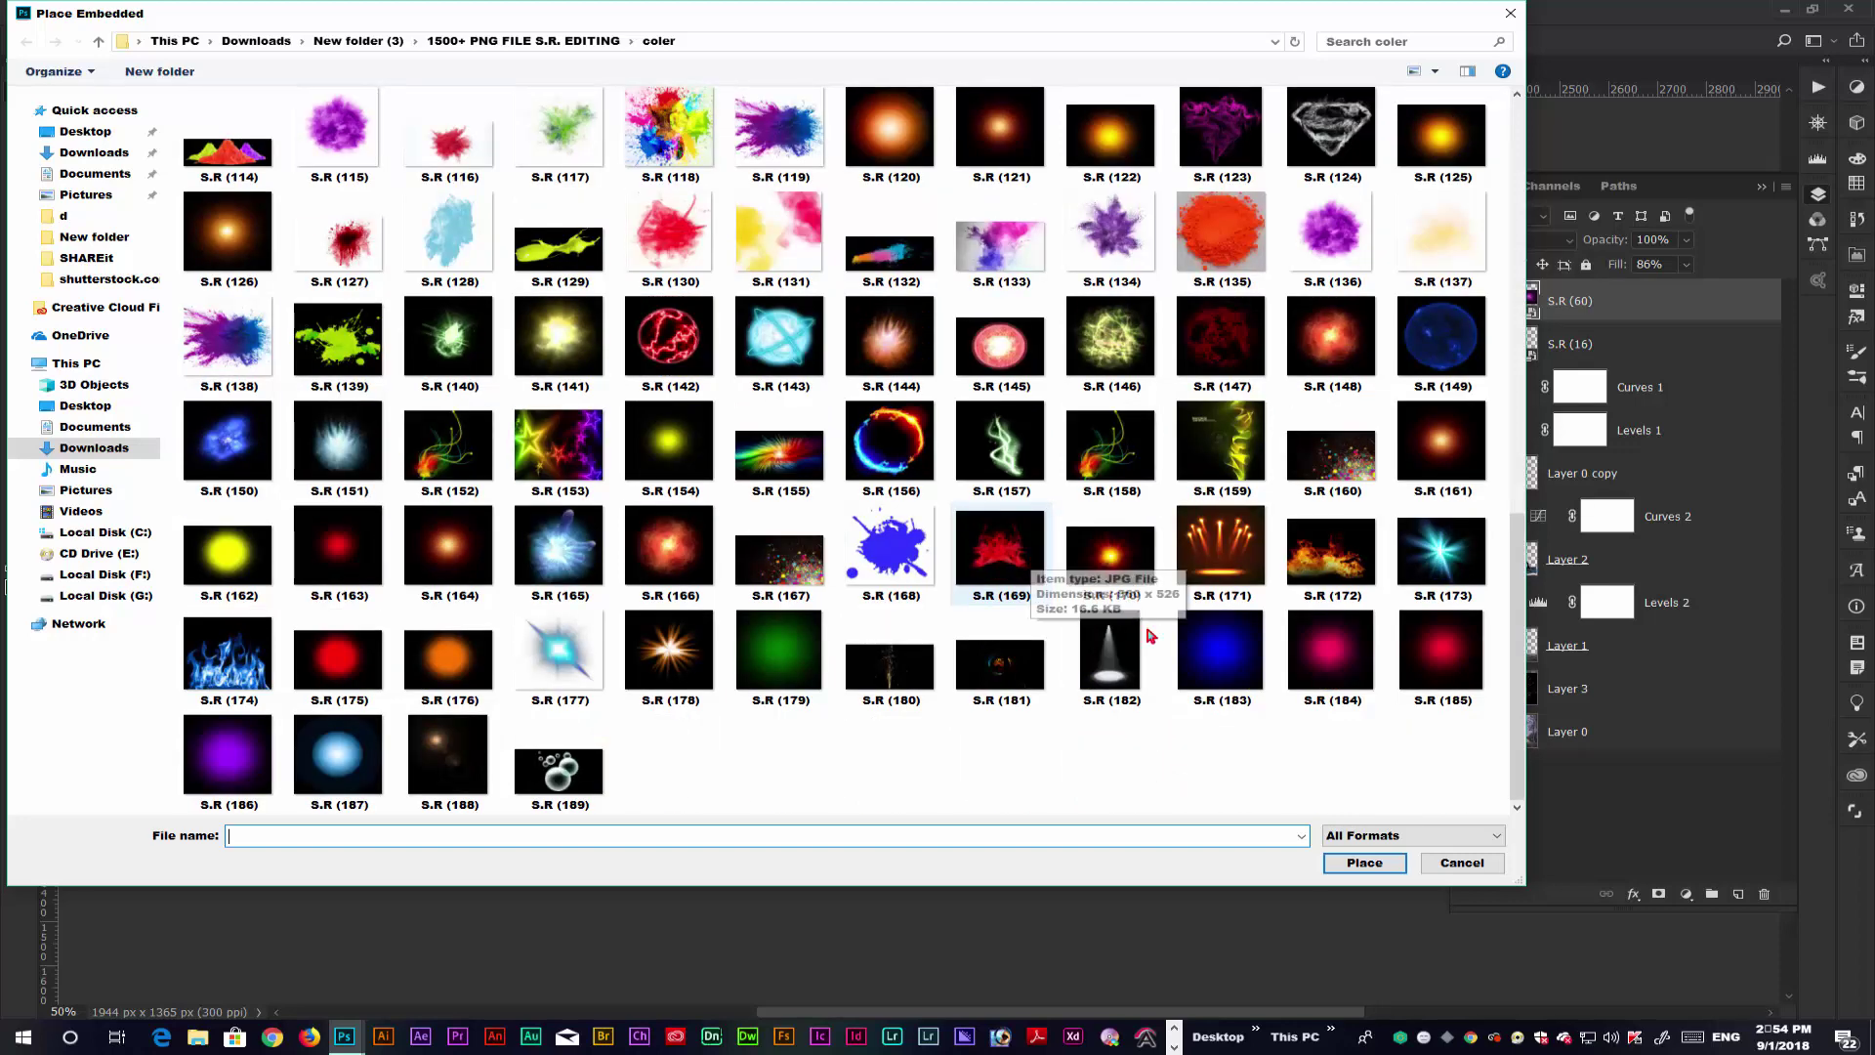
pyautogui.click(1332, 649)
pyautogui.click(1365, 863)
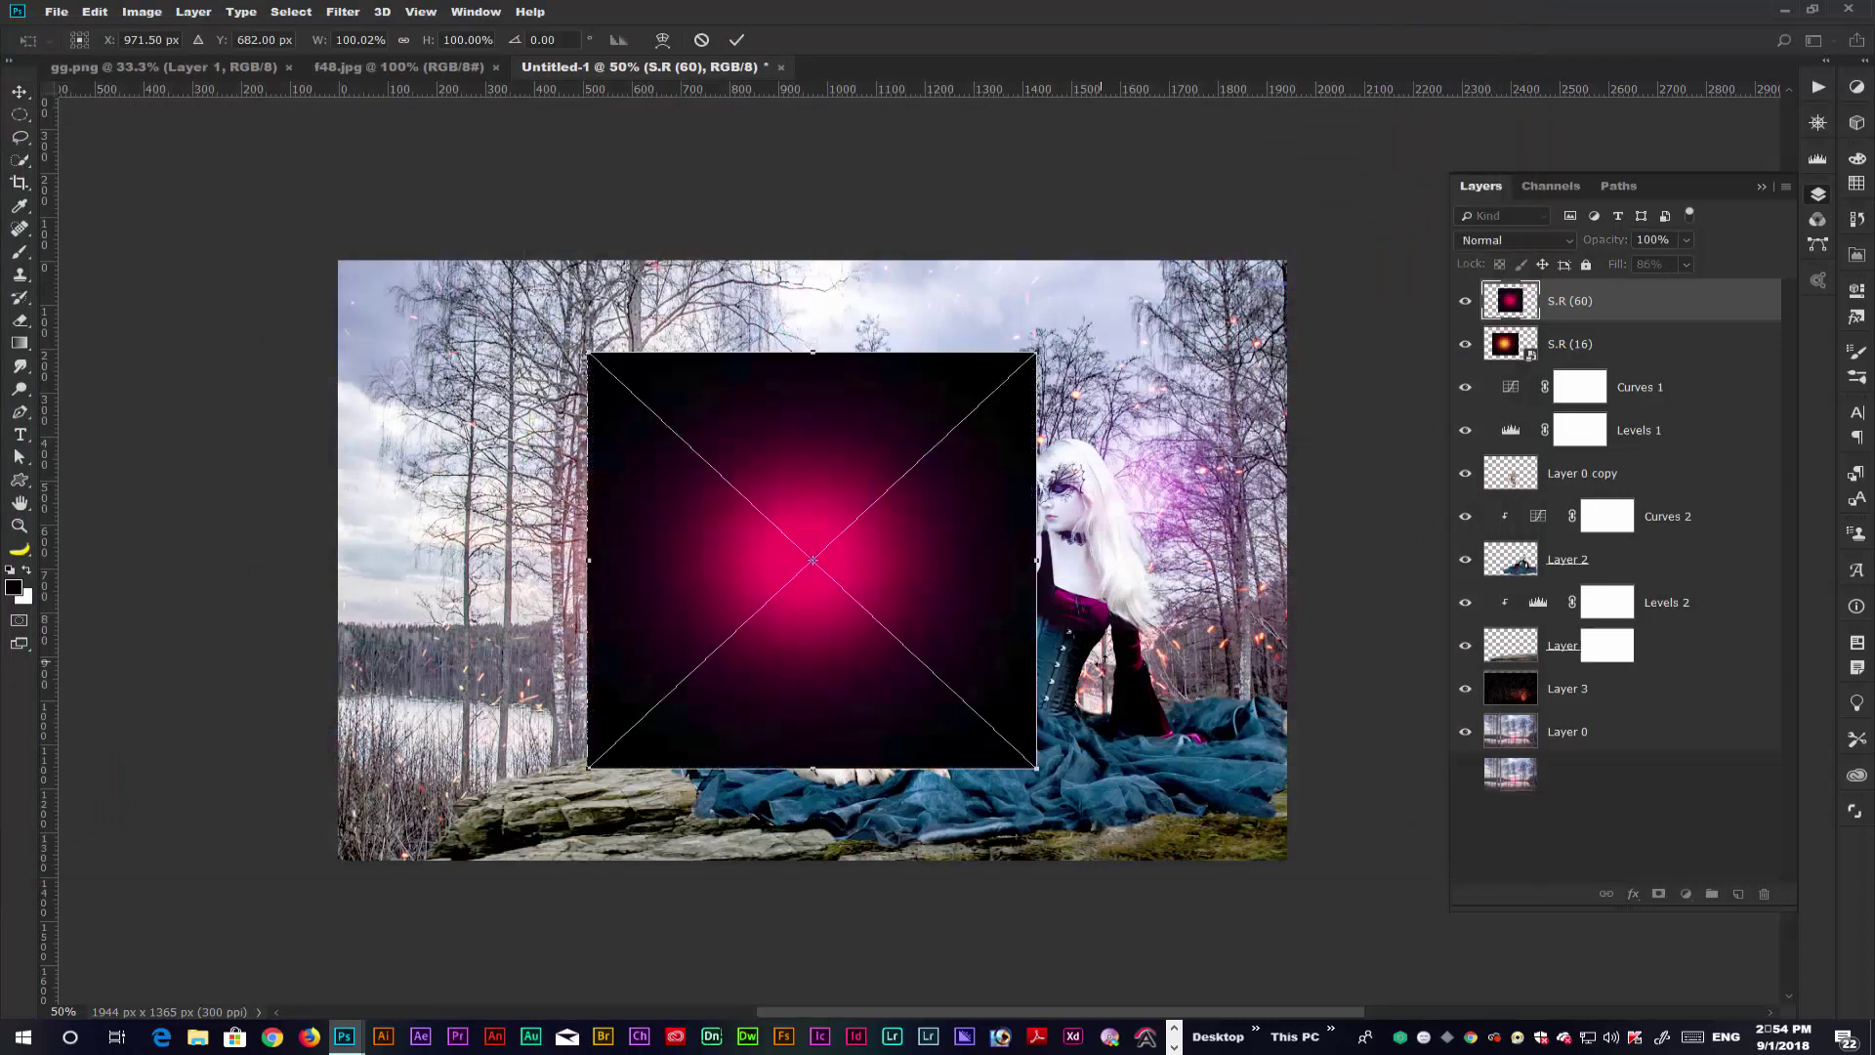
# - Set the pink glow's blend mode to Screen, enlarge it to about 168.5% and position it over the upper-left sky and trees
pyautogui.click(1516, 240)
pyautogui.click(1499, 409)
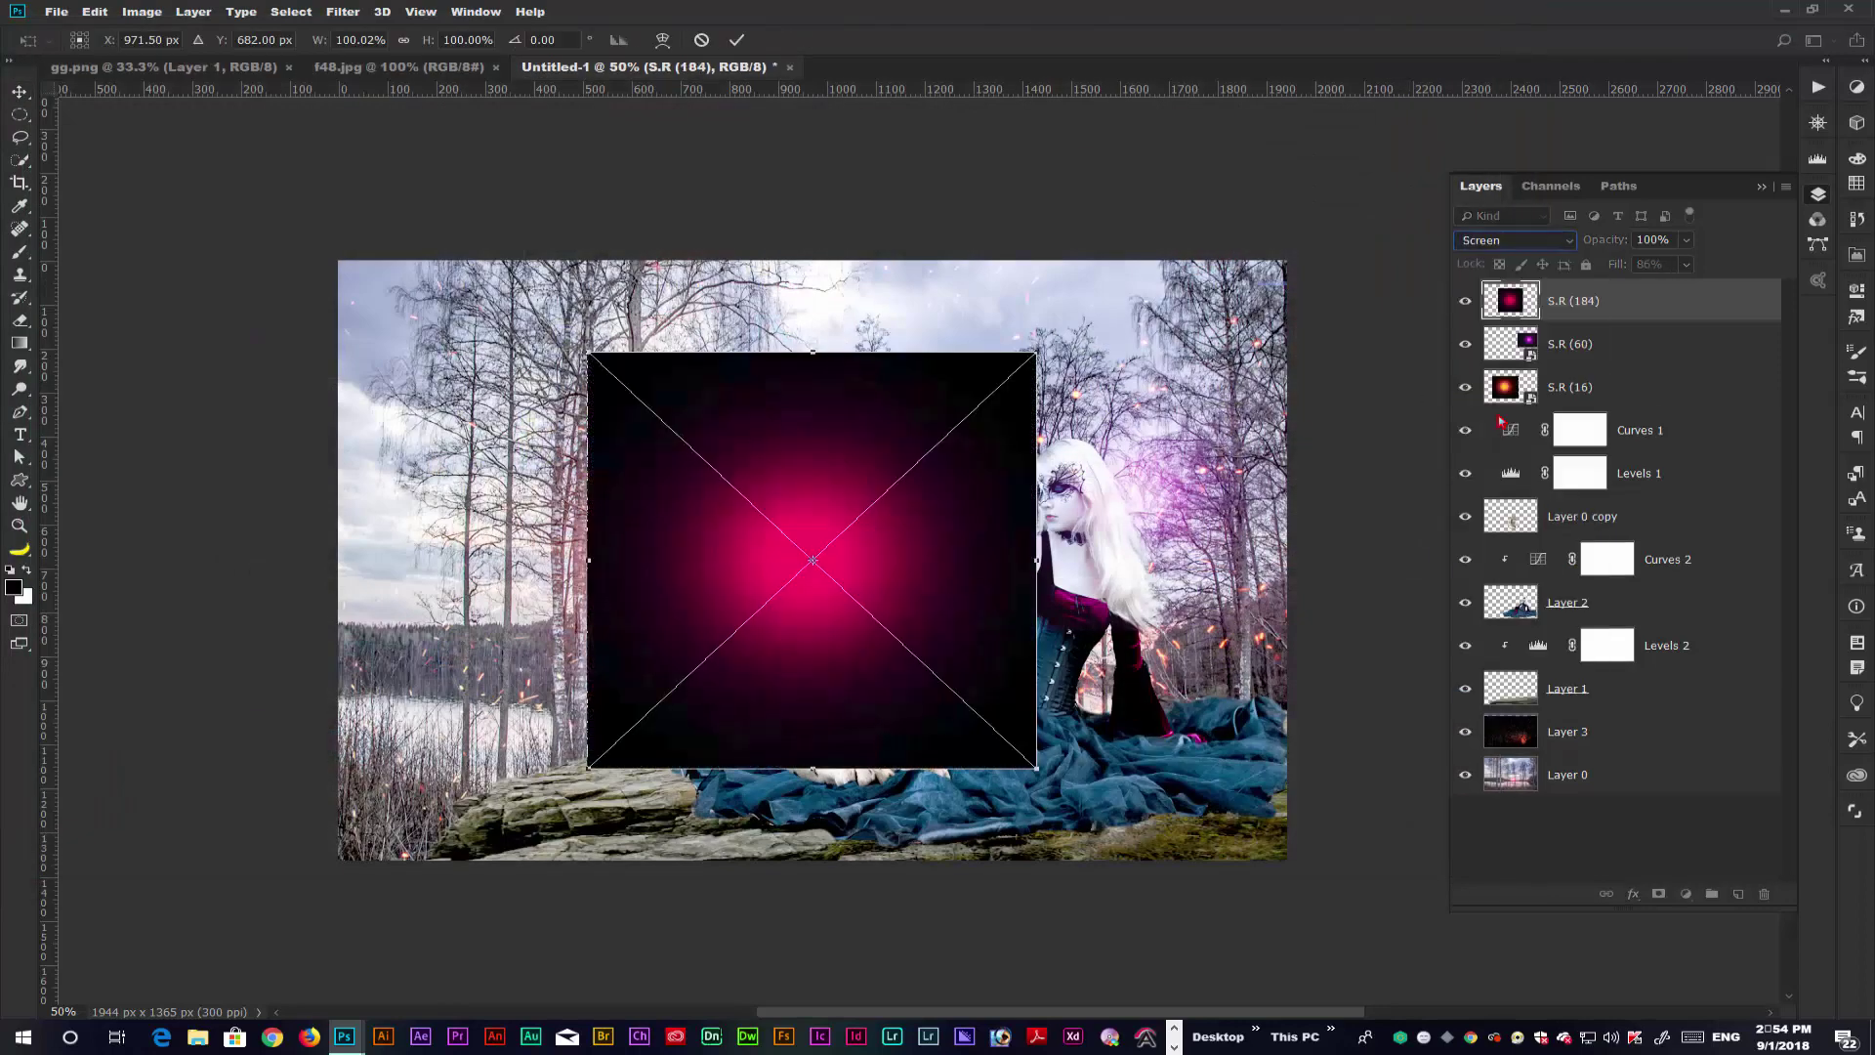
pyautogui.moveTo(952, 505); pyautogui.dragTo(408, 310)
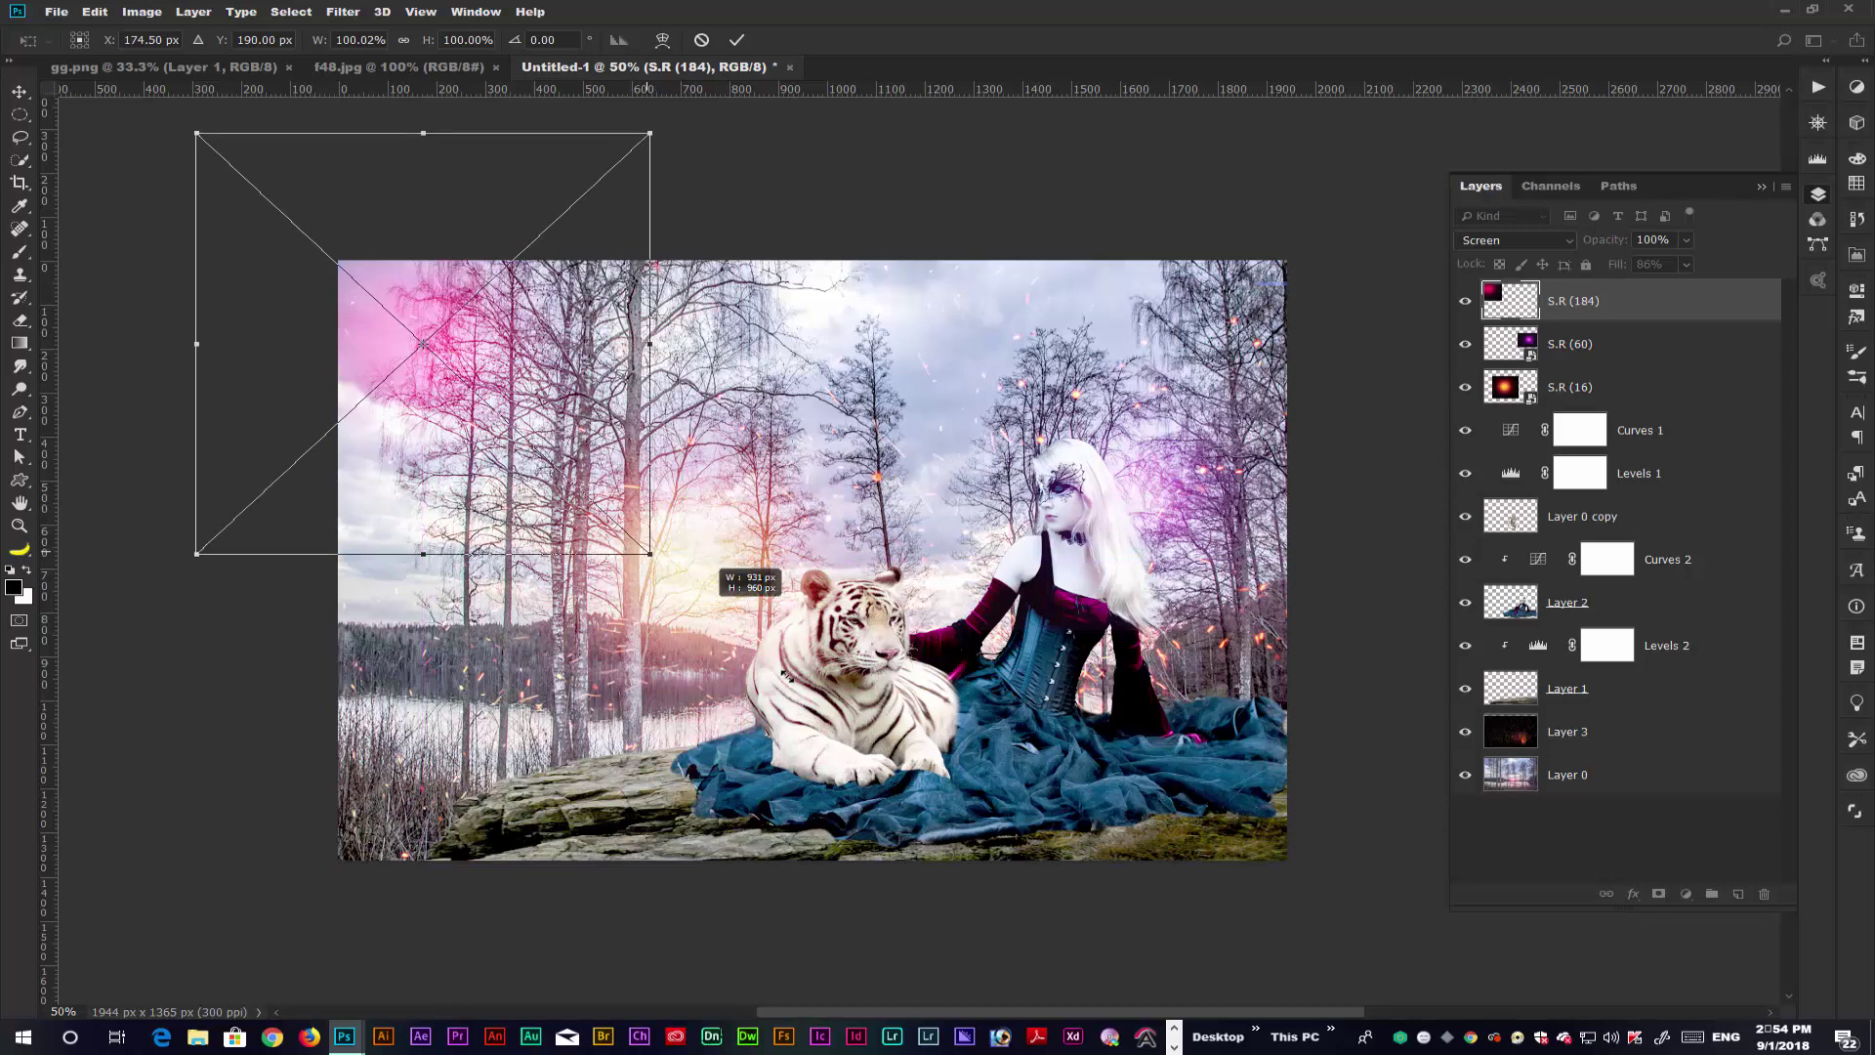
pyautogui.moveTo(650, 555); pyautogui.dragTo(804, 698)
pyautogui.moveTo(428, 309); pyautogui.dragTo(470, 374)
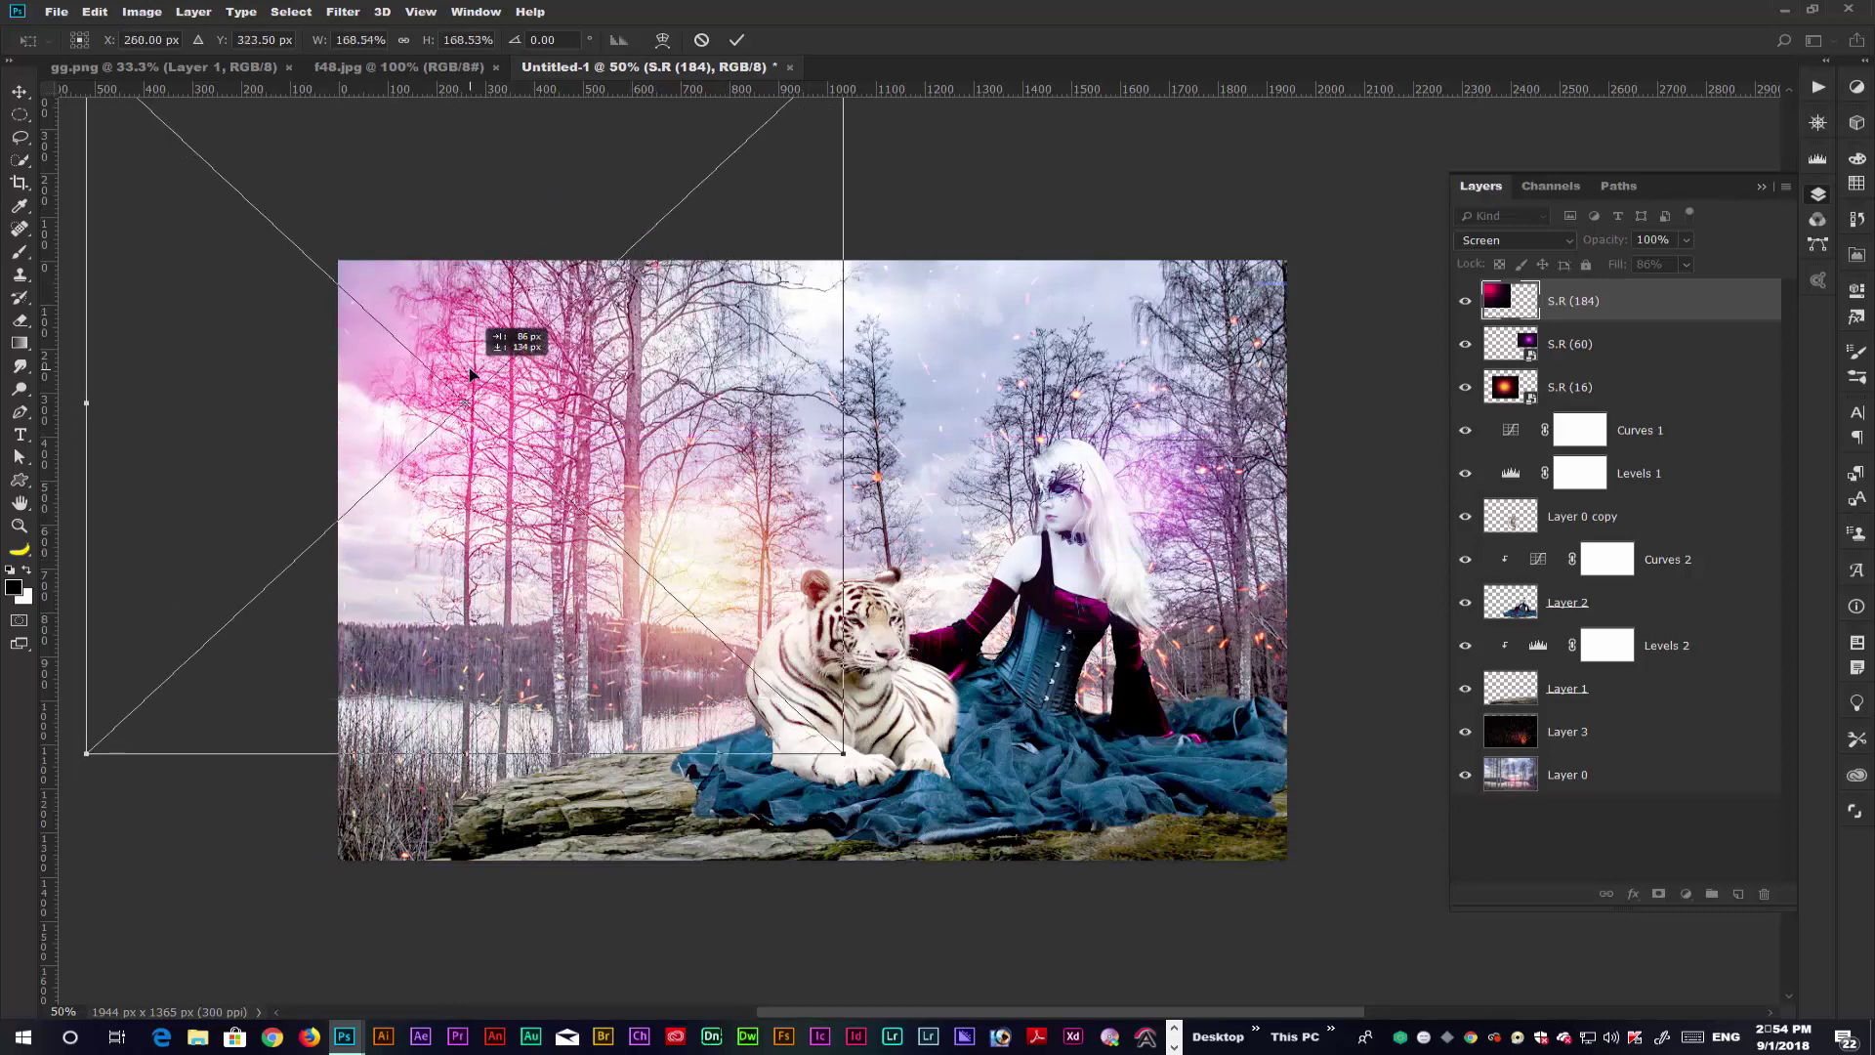
pyautogui.press('Return')
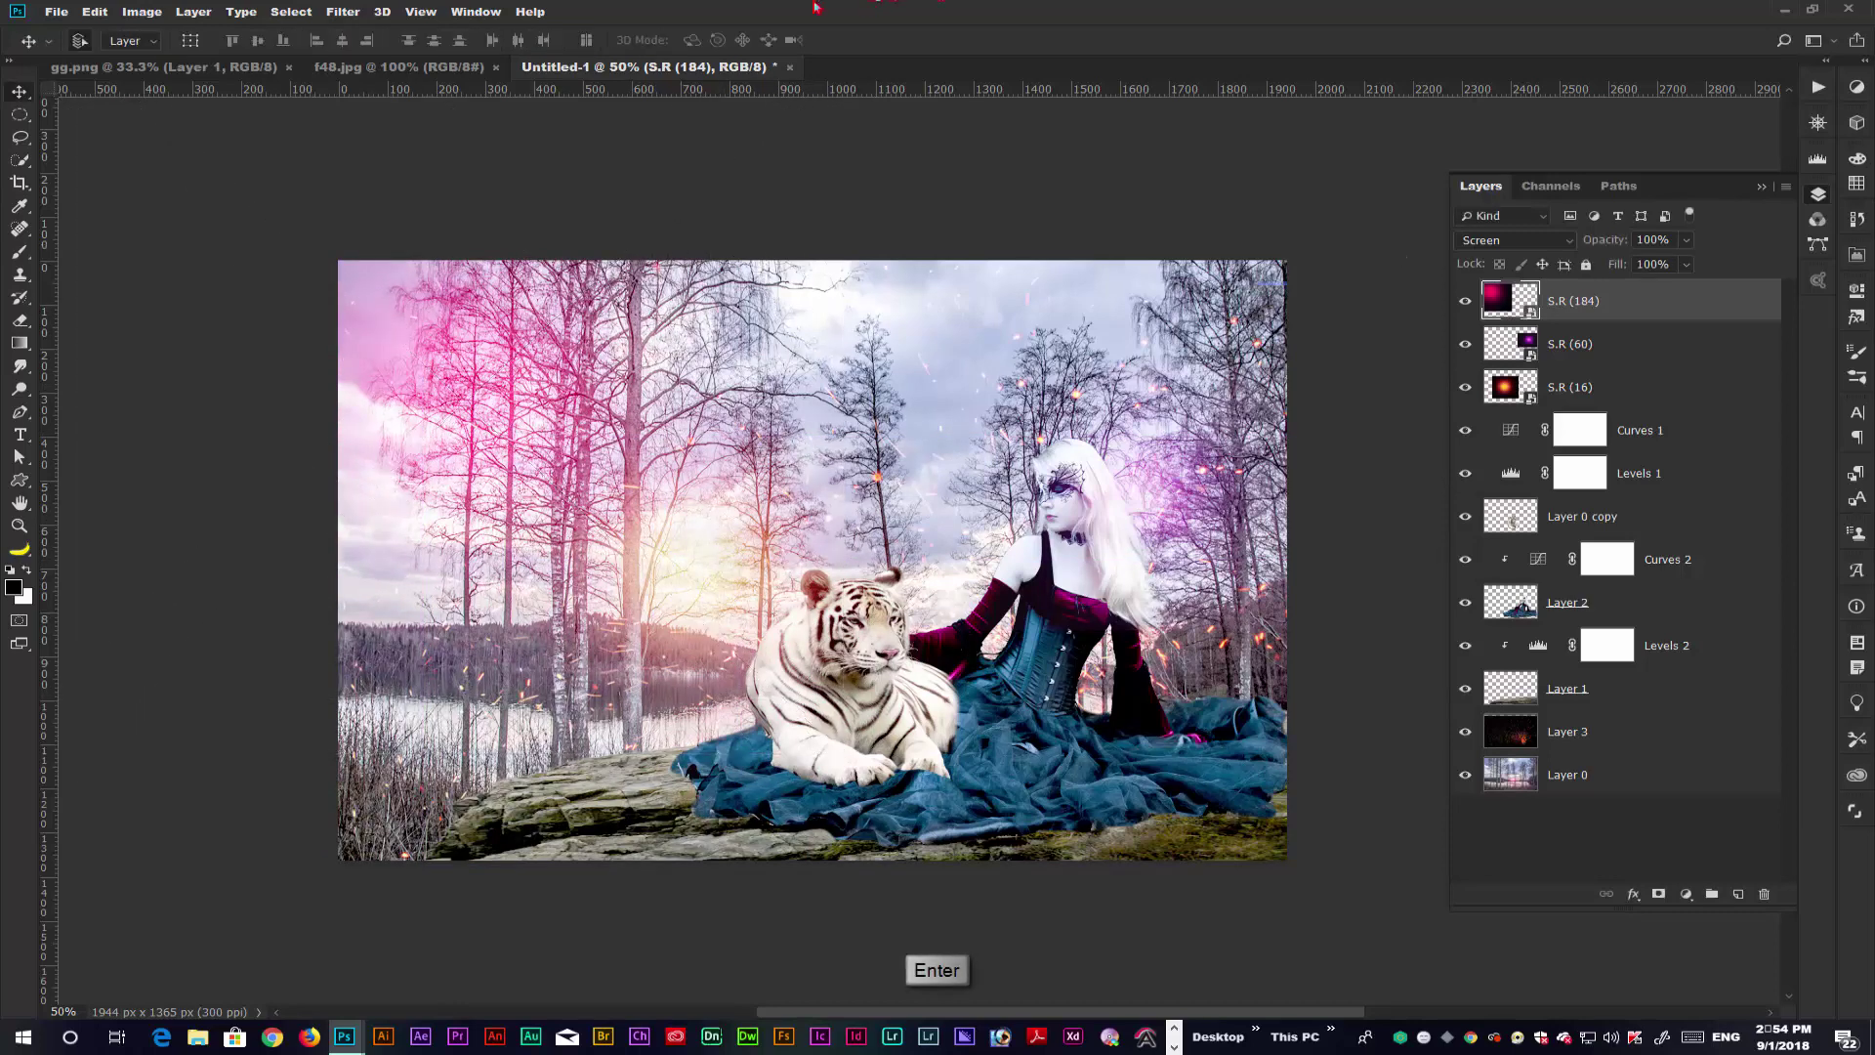
# - Apply a Gaussian Blur with a 135.9-pixel radius to the pink glow and lower its fill to 74%
pyautogui.click(343, 11)
pyautogui.moveTo(566, 229)
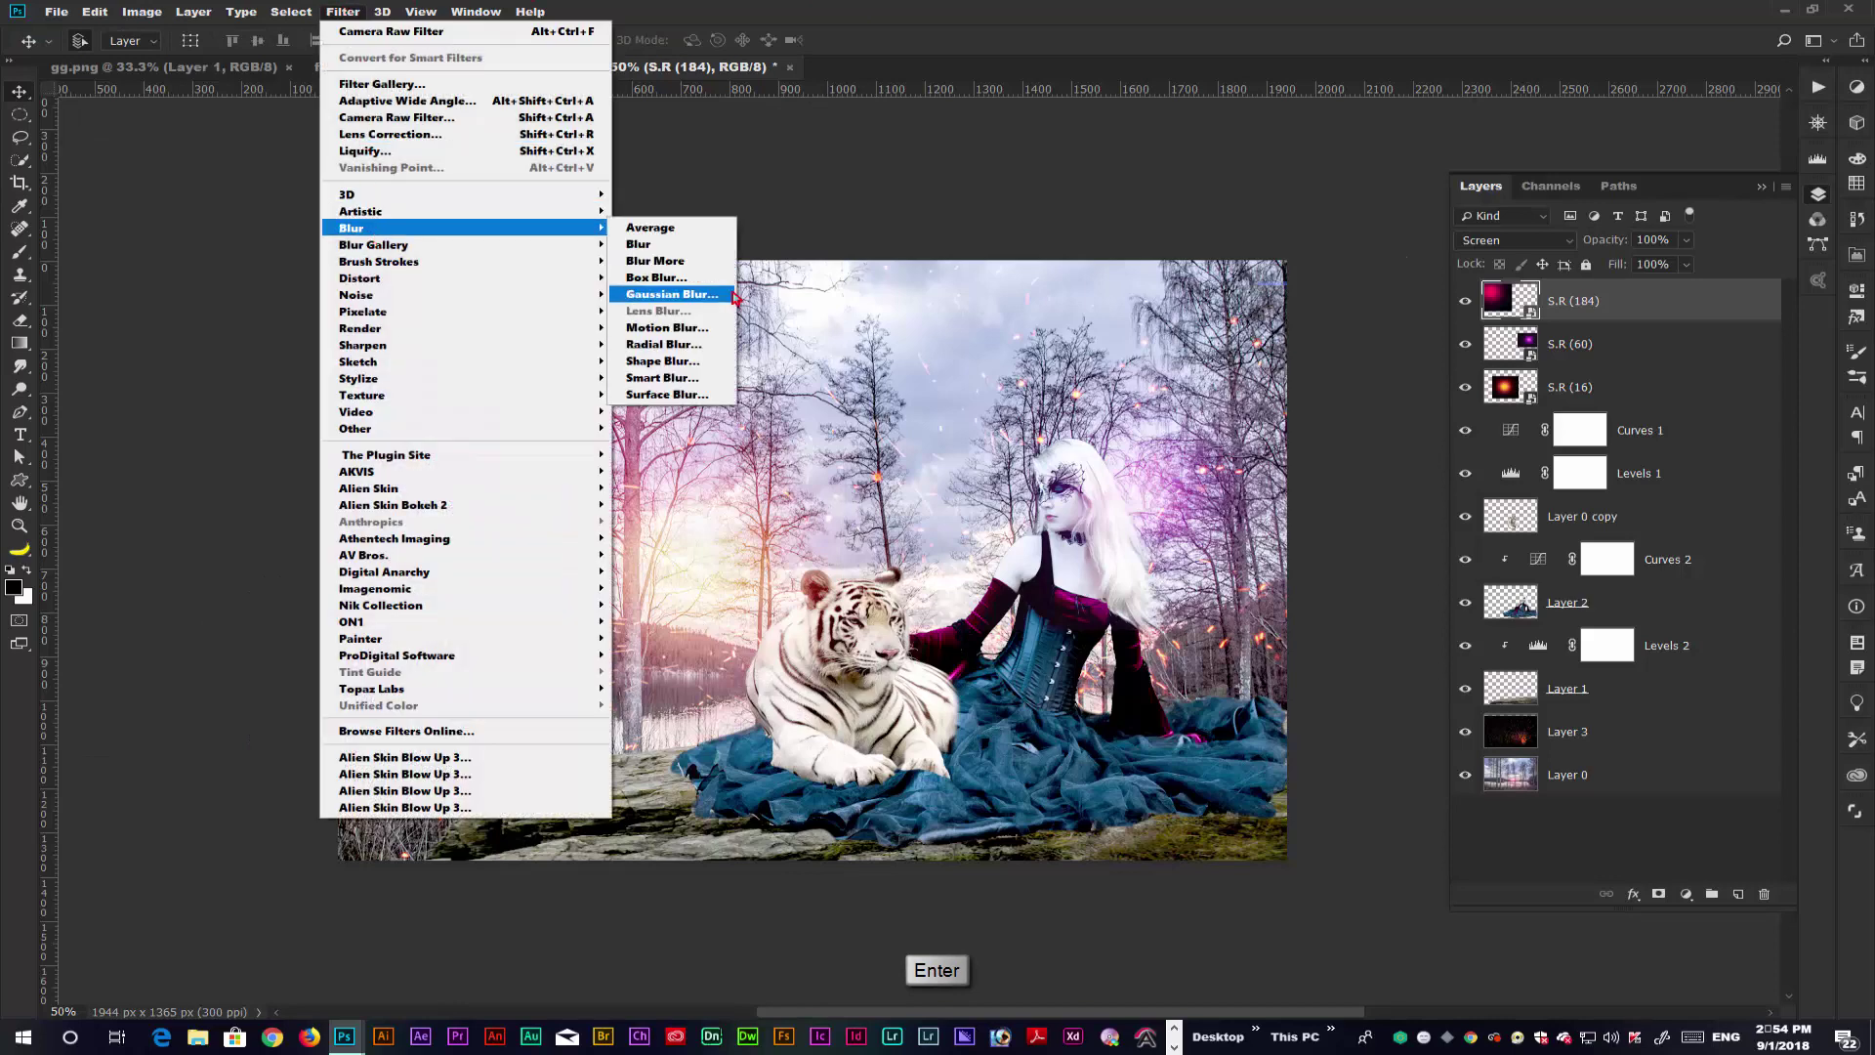
pyautogui.click(671, 294)
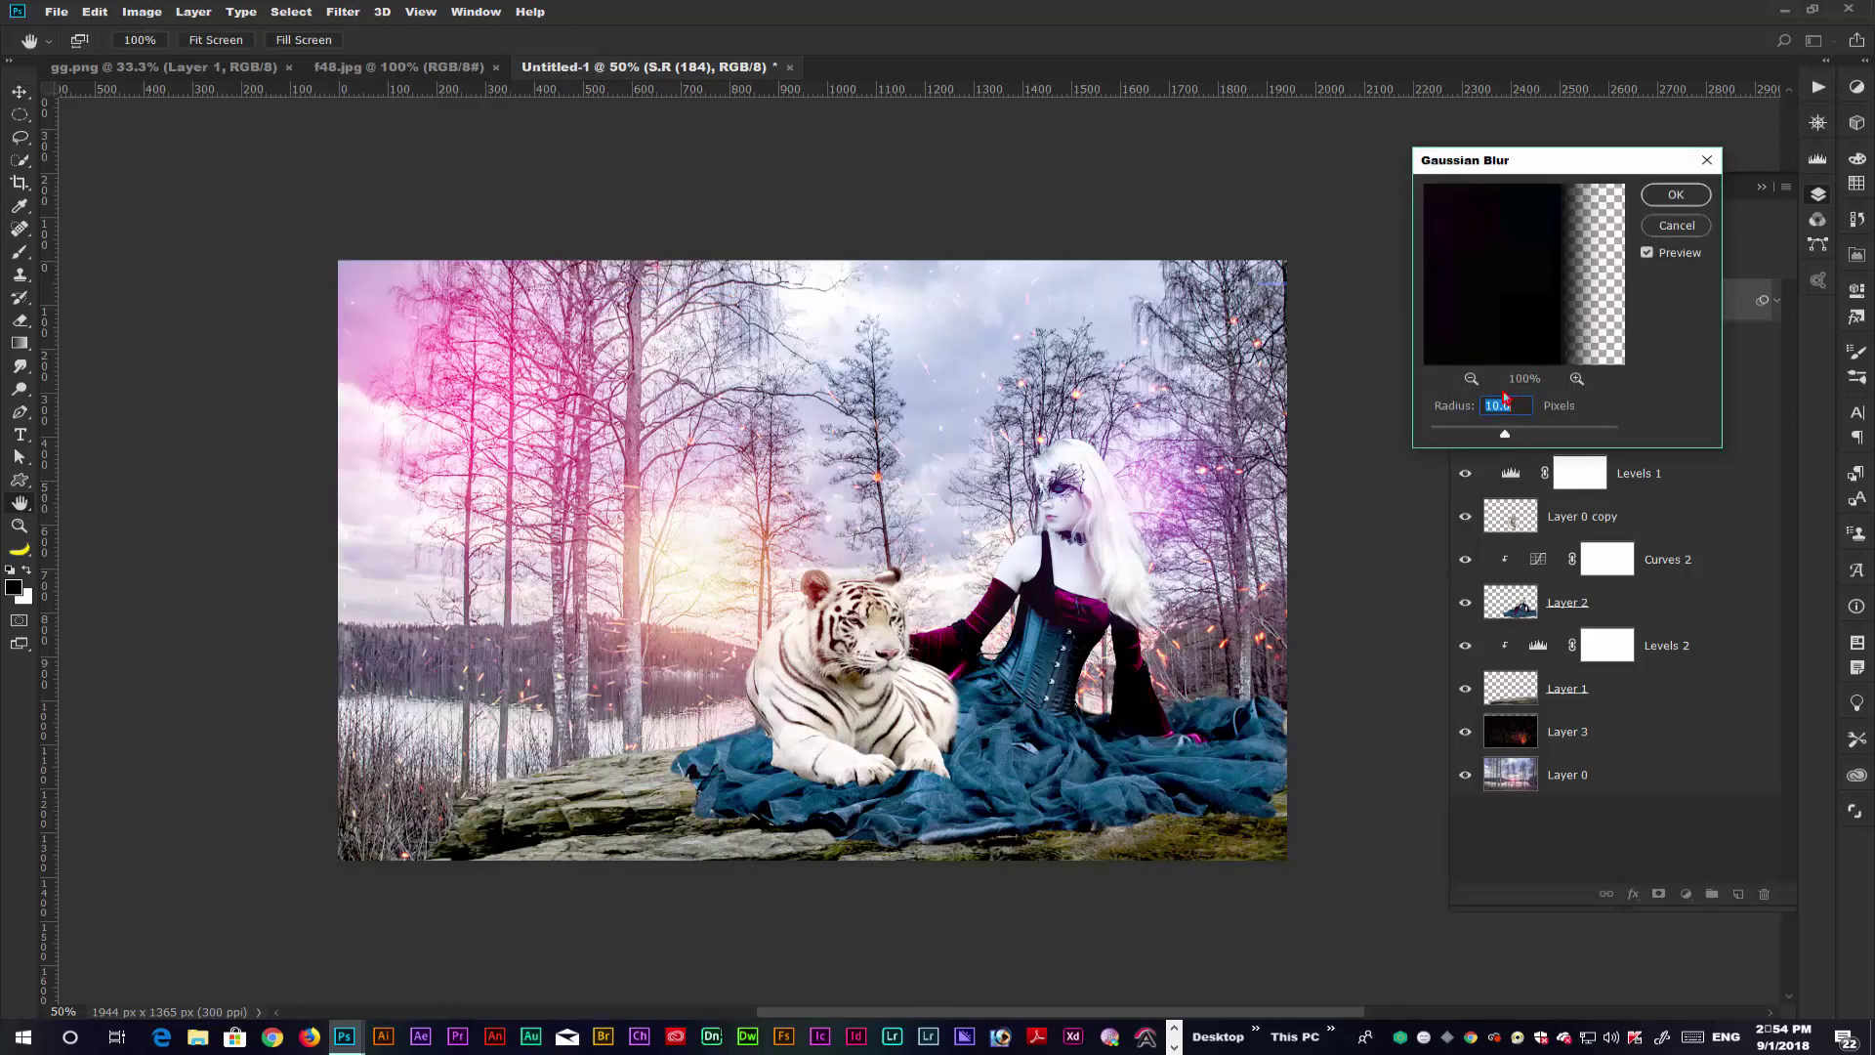
pyautogui.moveTo(1530, 438); pyautogui.dragTo(1530, 438)
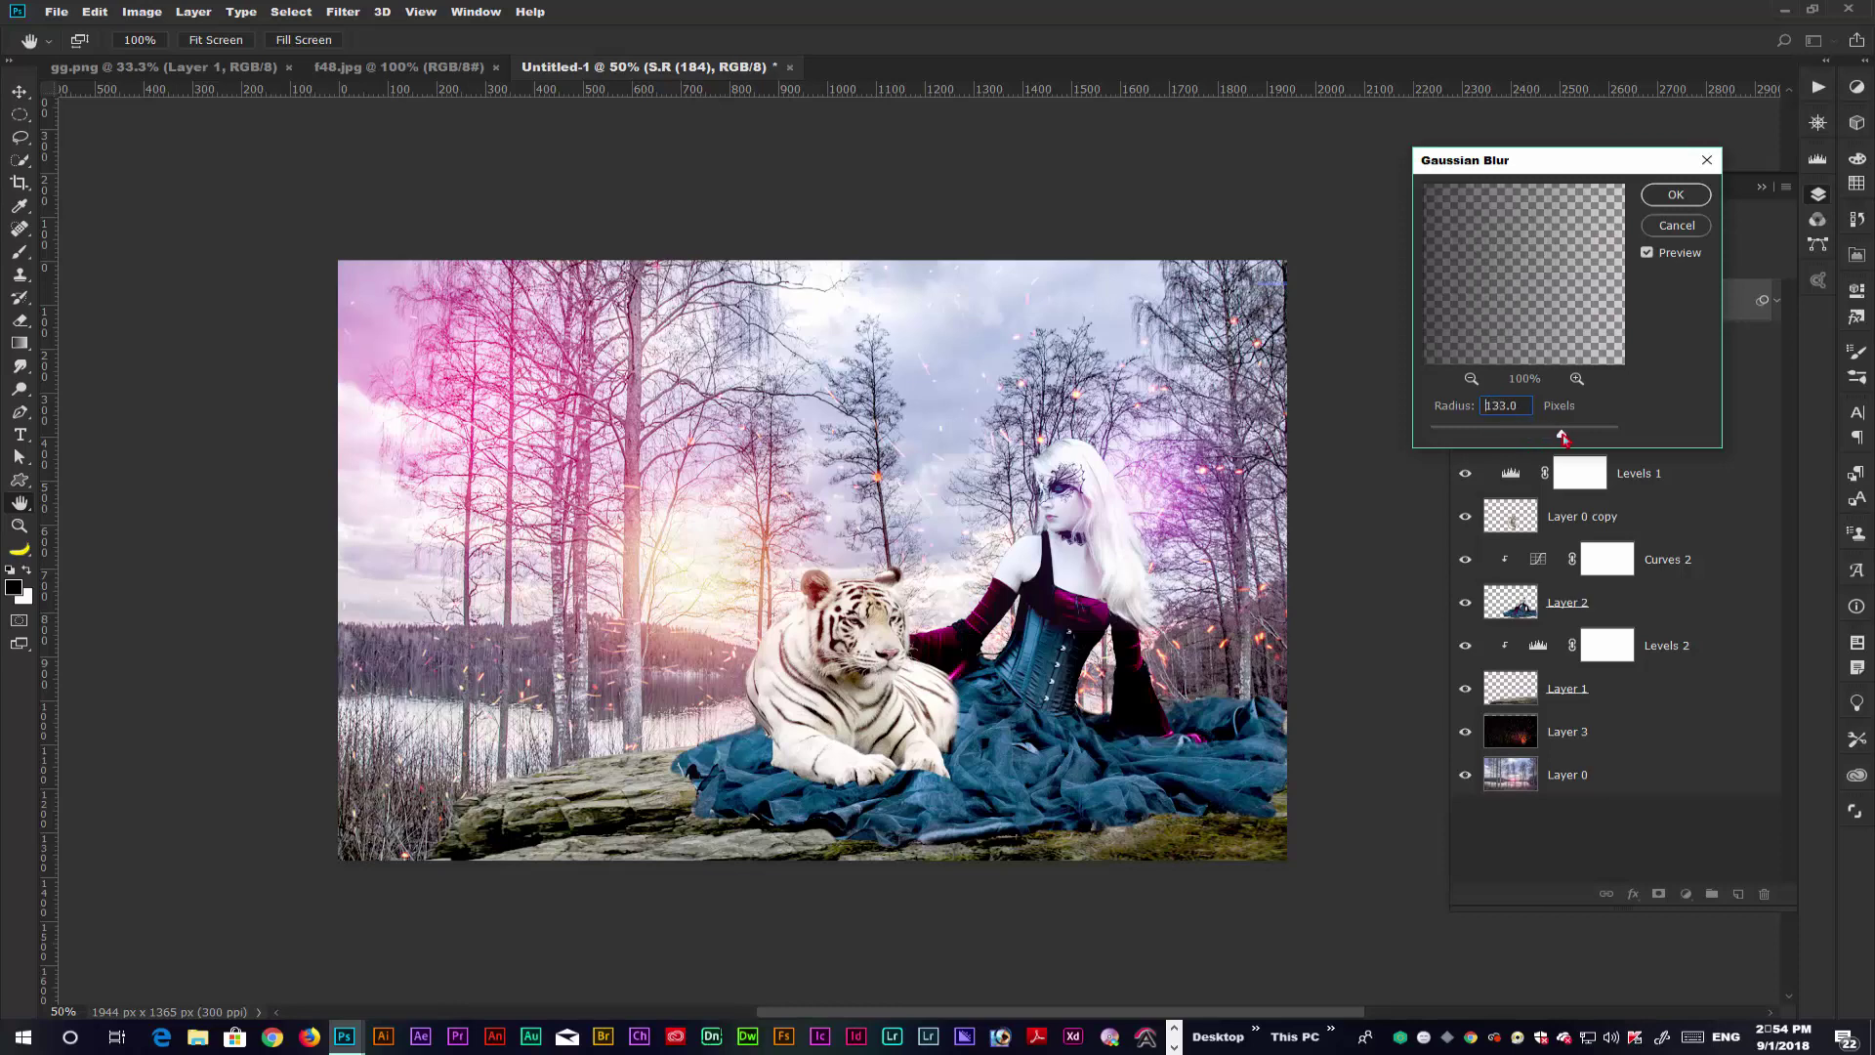
pyautogui.moveTo(1563, 439); pyautogui.dragTo(1562, 439)
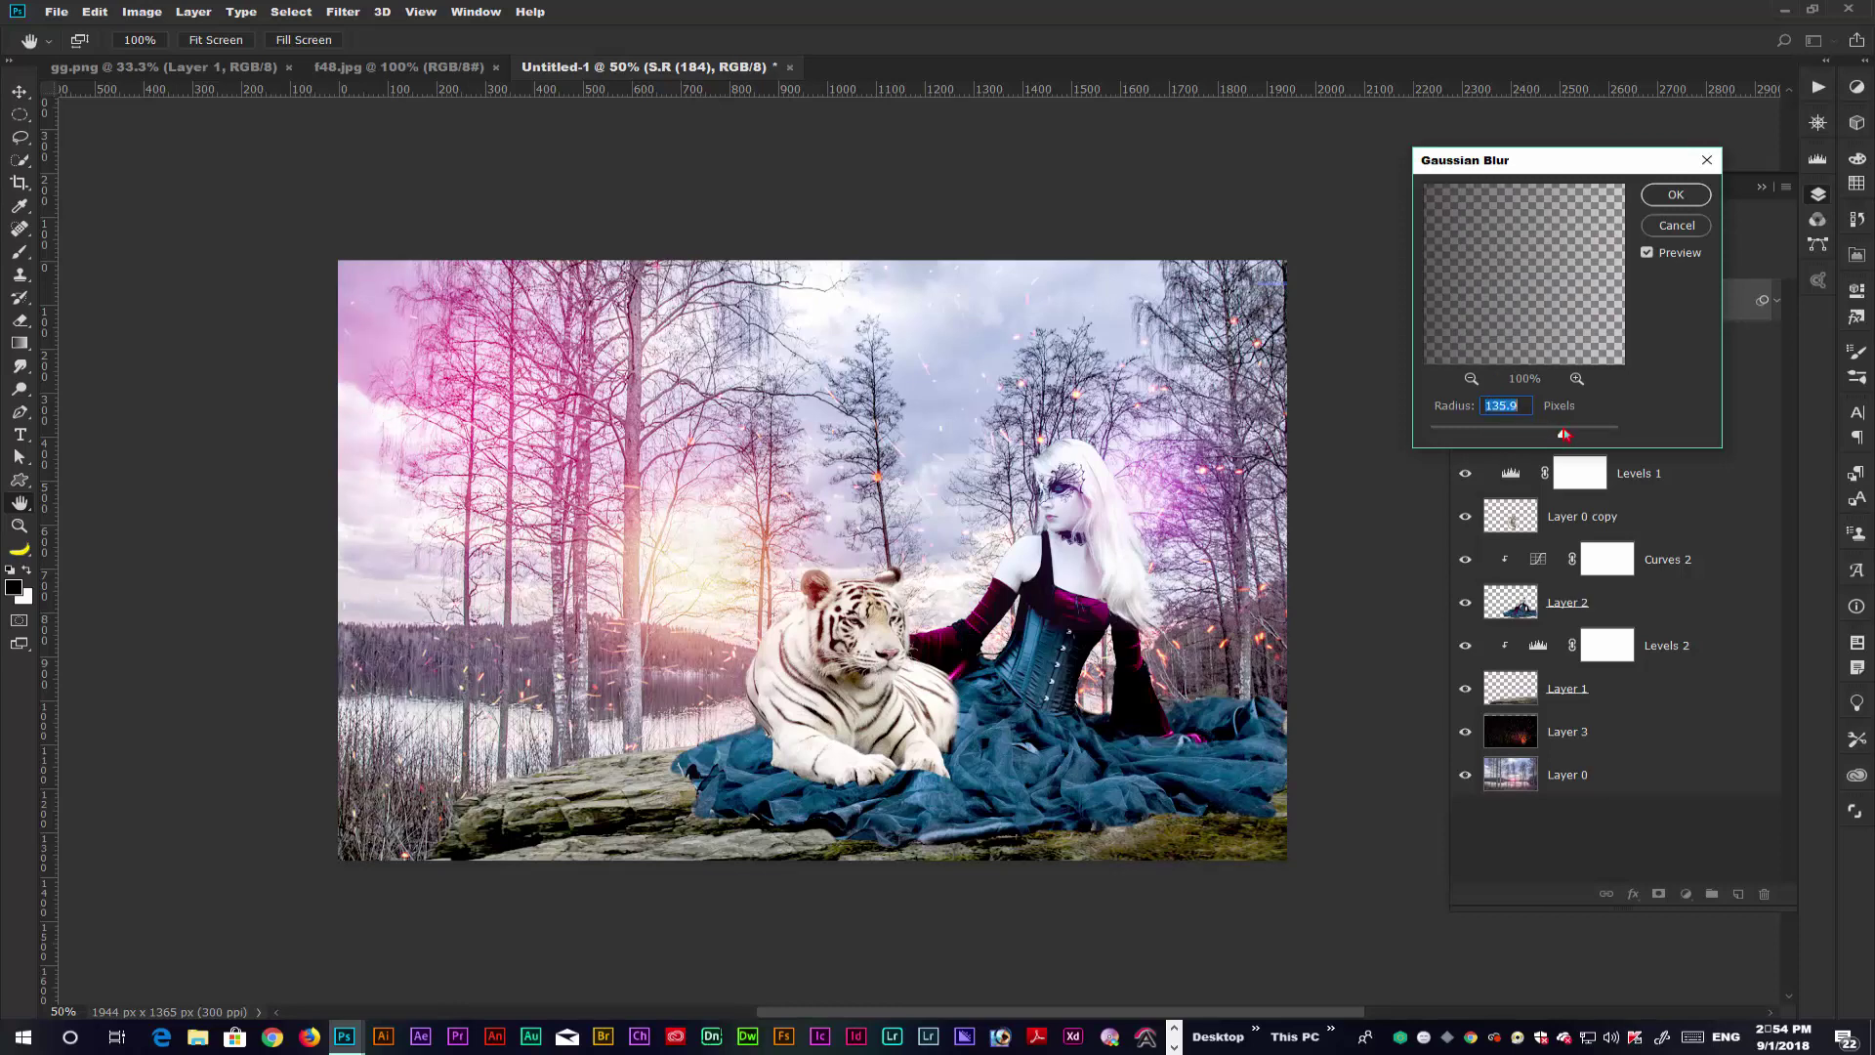
pyautogui.click(1672, 196)
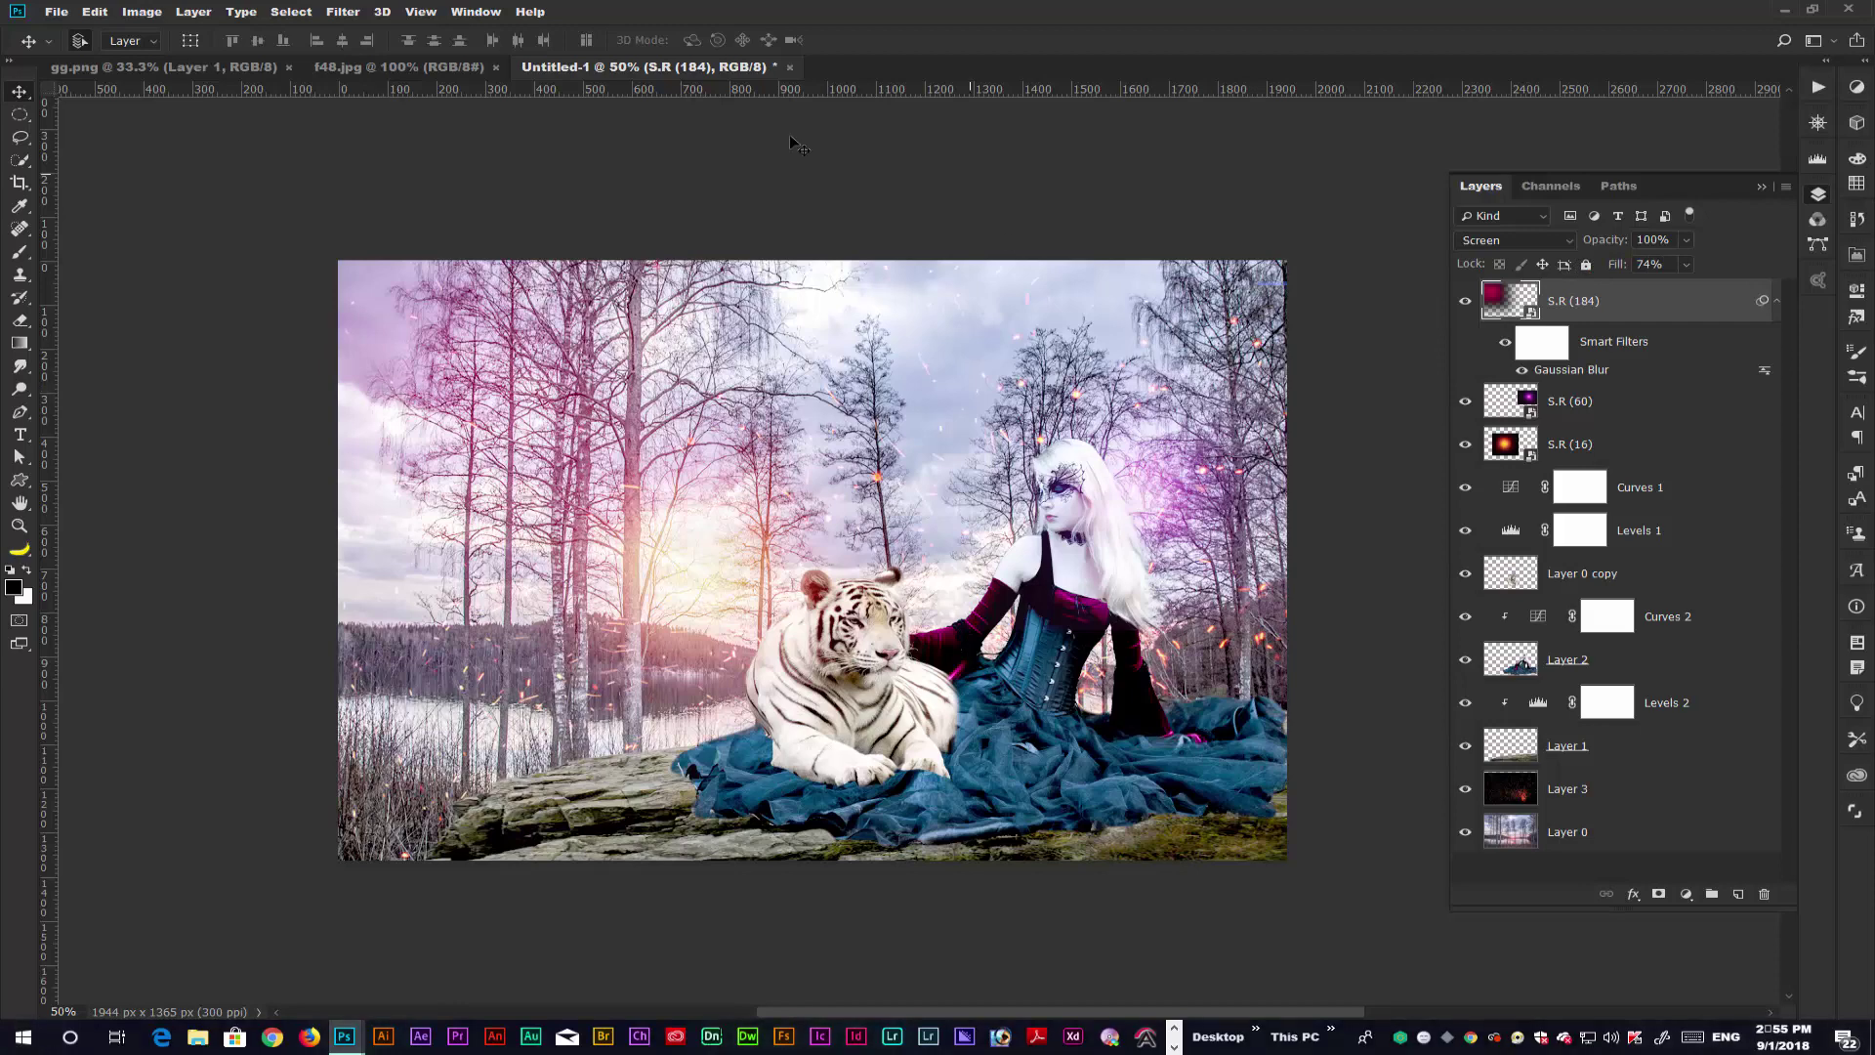
# - Place the fire image S.R (1) from the fair folder of 1500+ PNG FILE S.R. EDITING as an embedded object
pyautogui.click(56, 12)
pyautogui.click(107, 346)
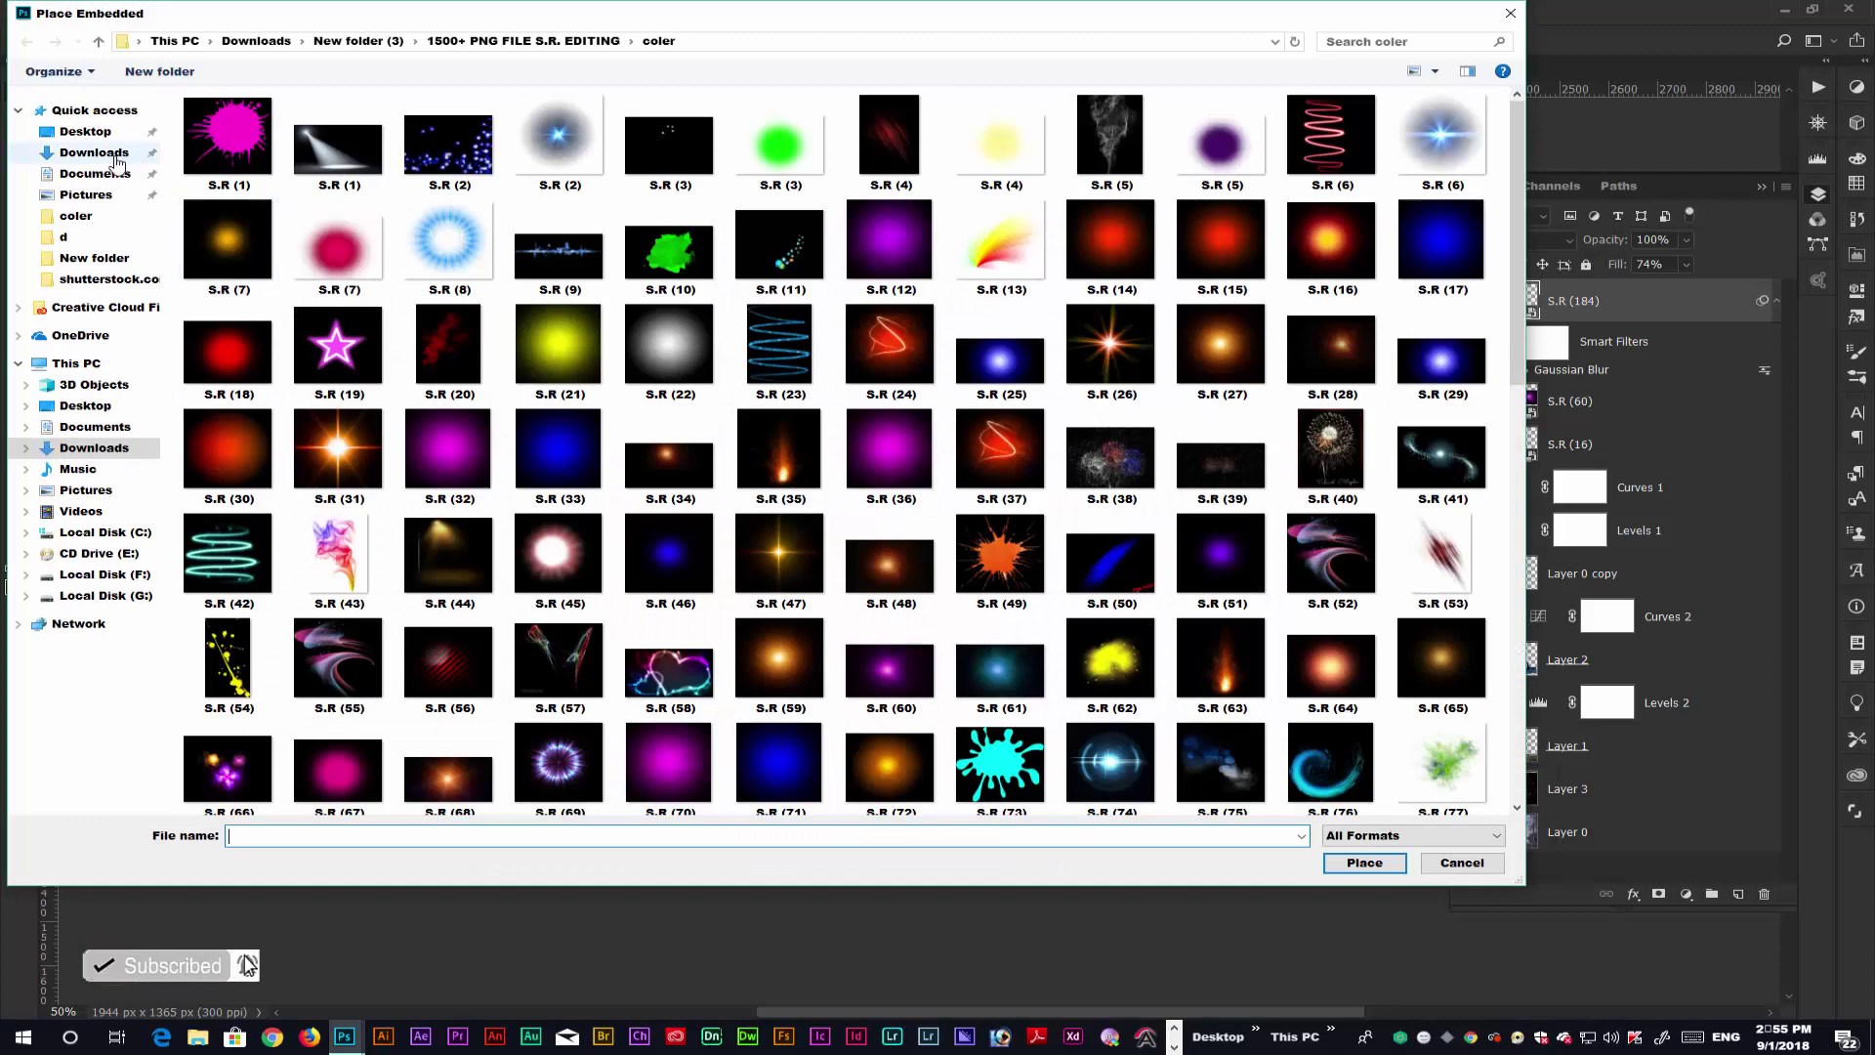
pyautogui.click(98, 41)
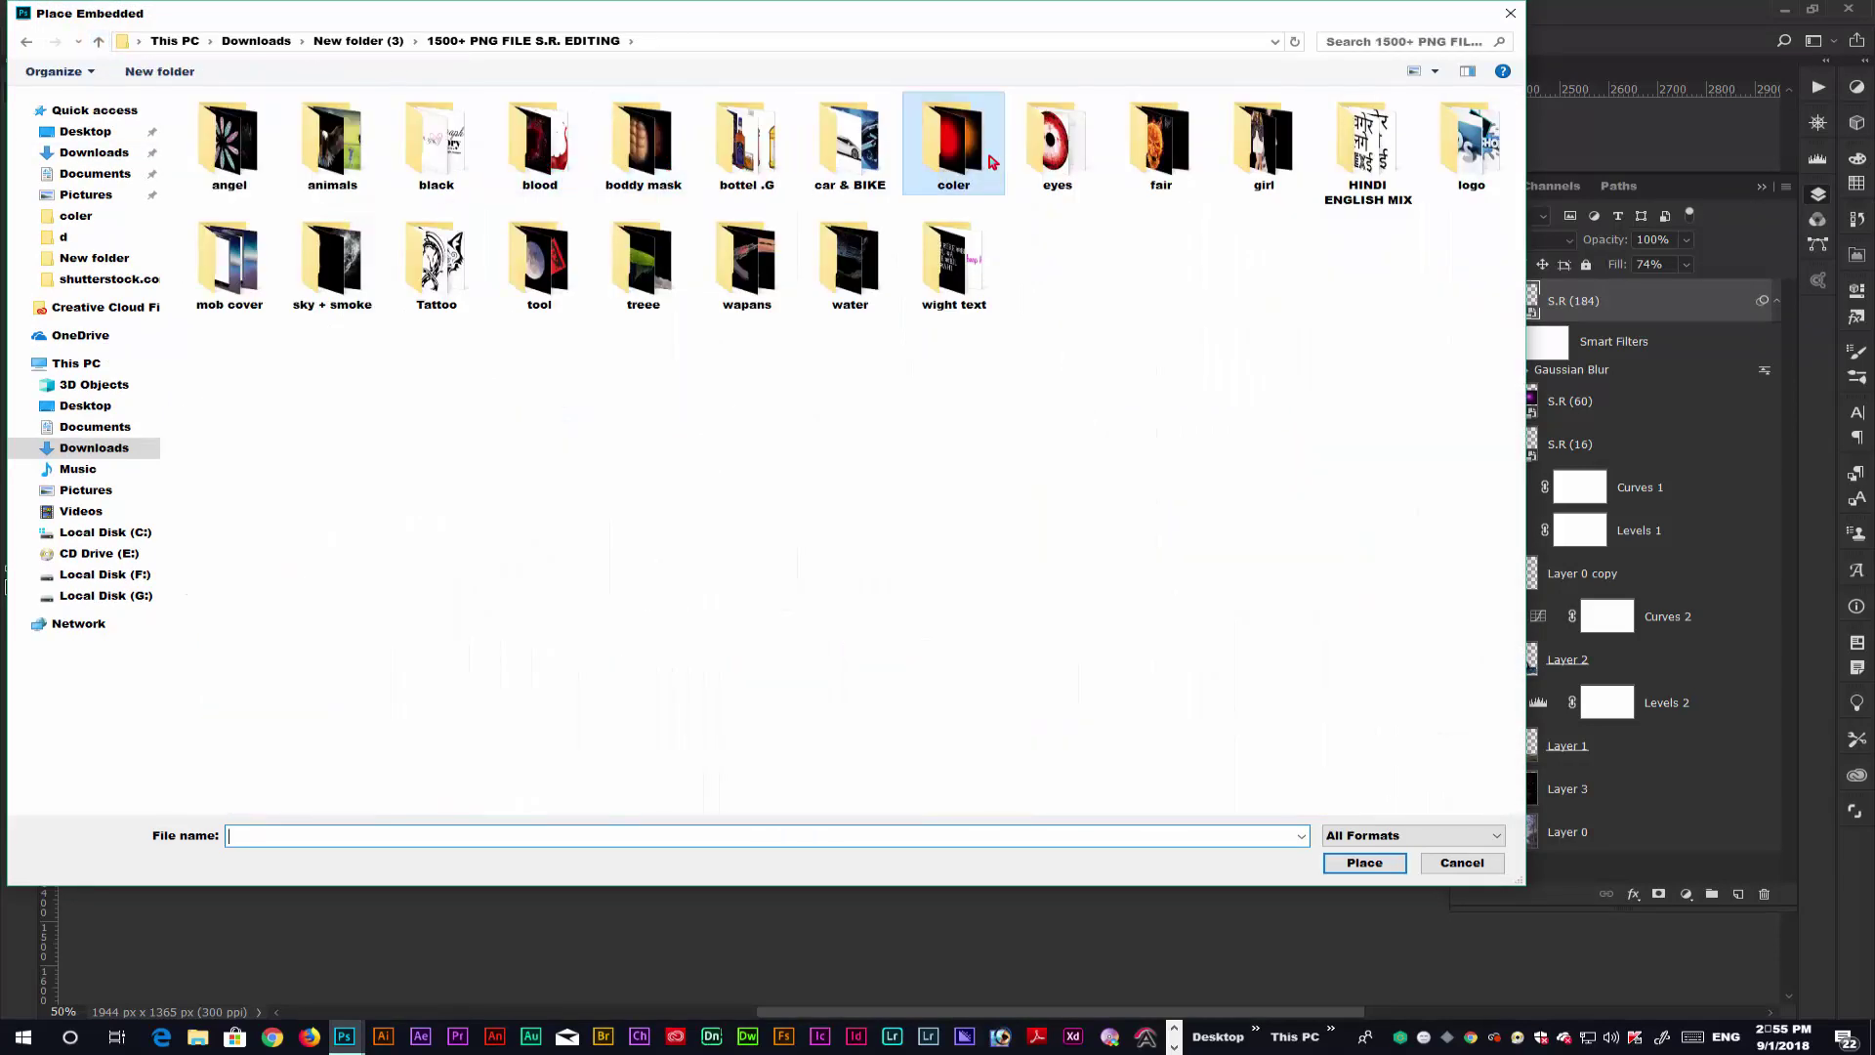
pyautogui.doubleClick(1171, 153)
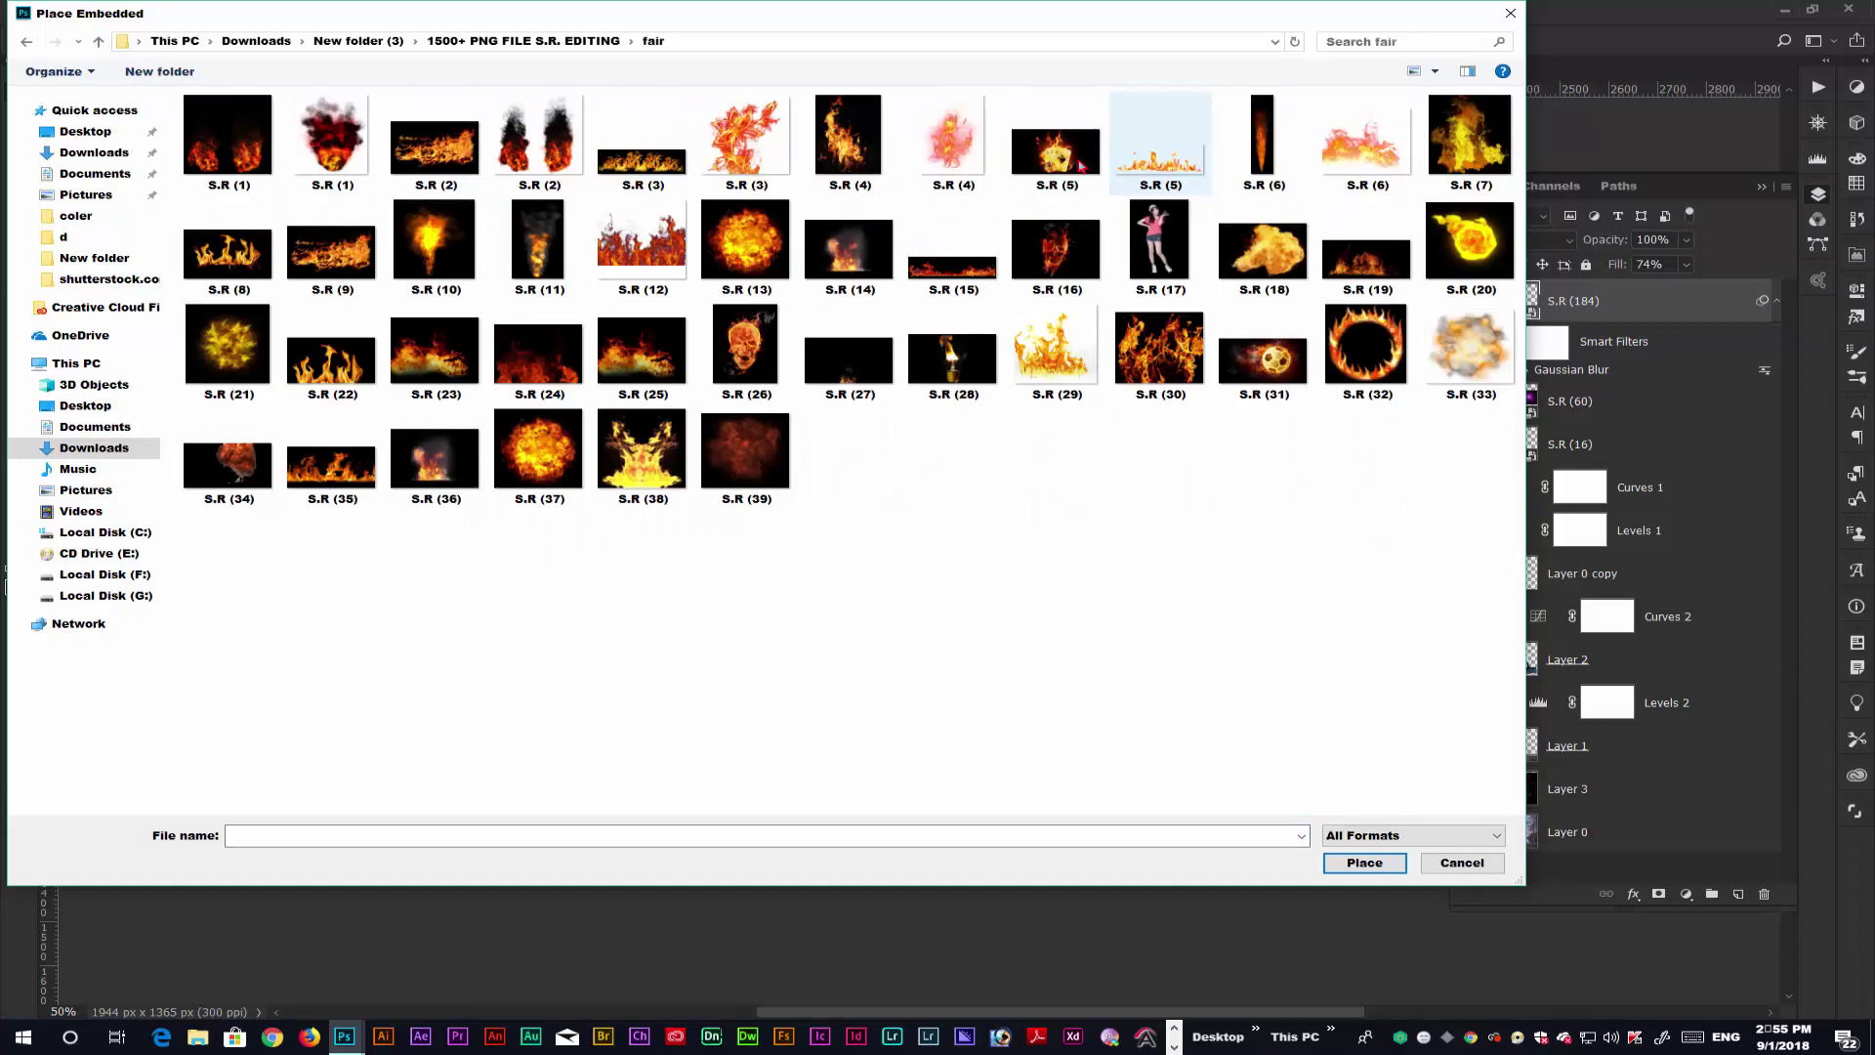
pyautogui.click(264, 162)
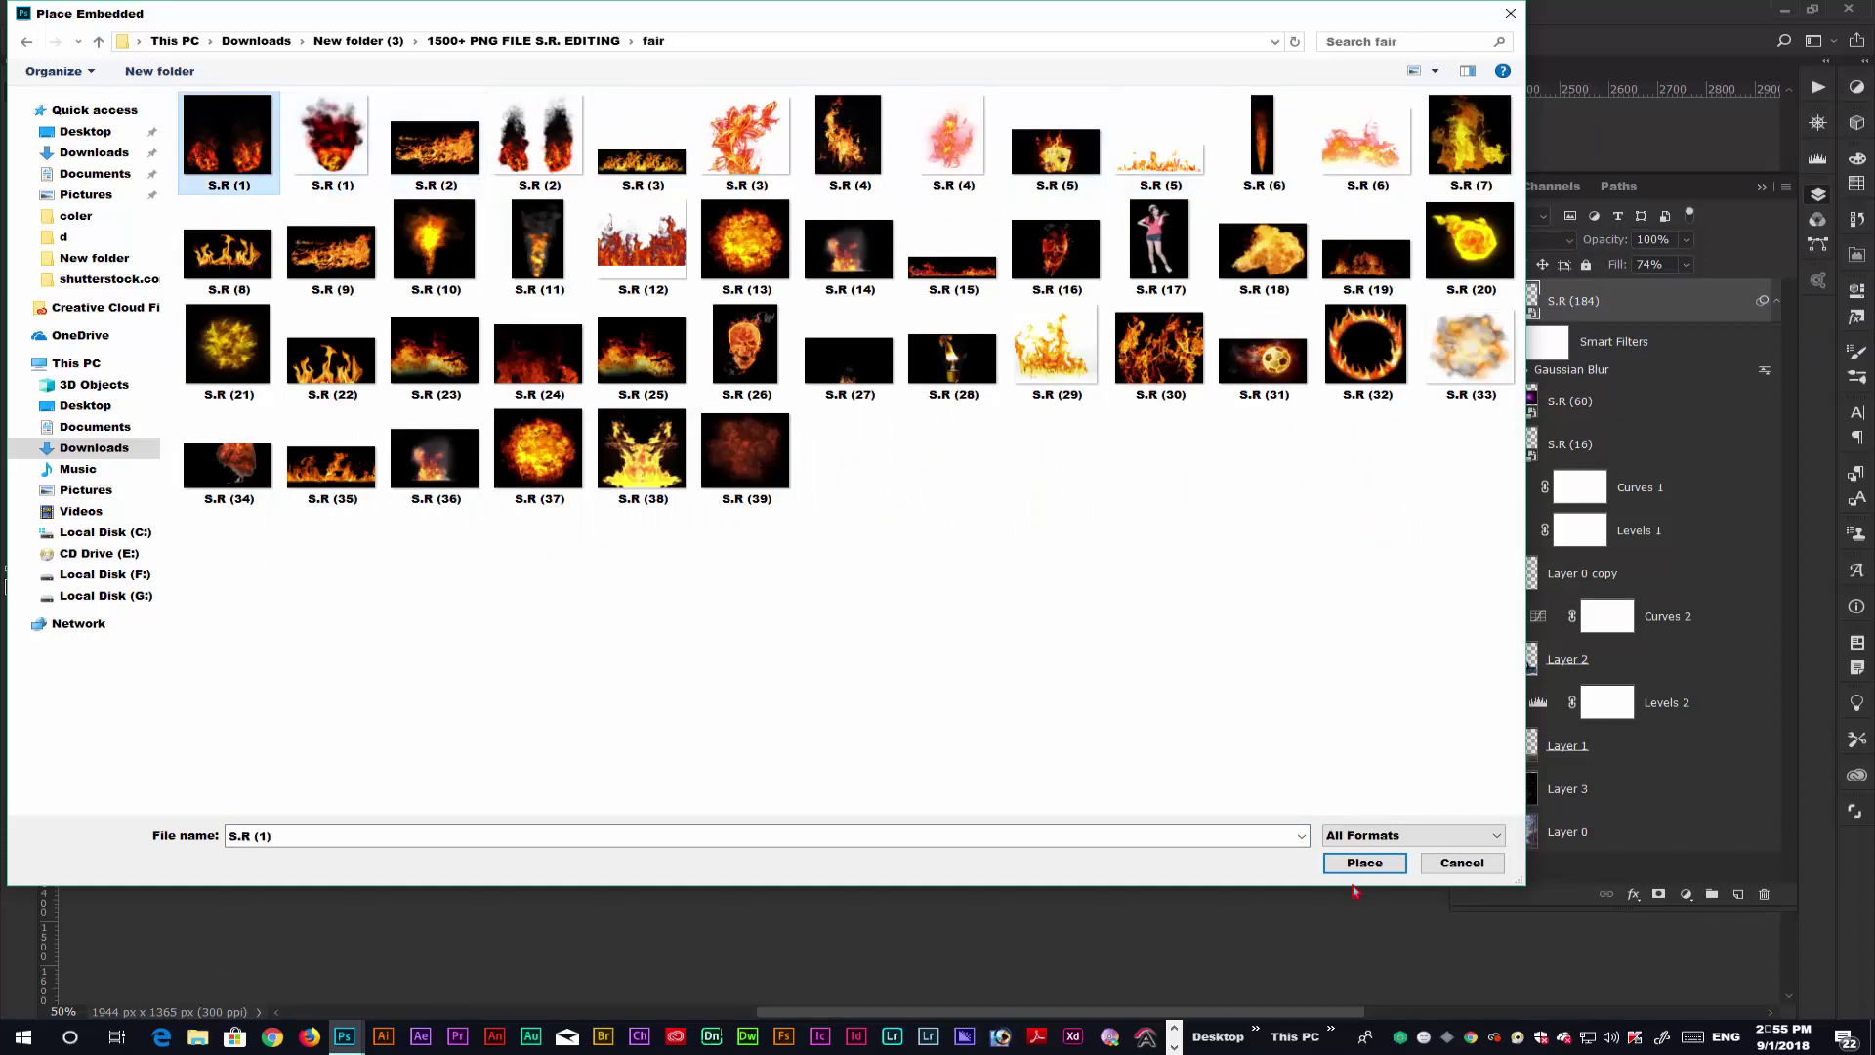
pyautogui.click(1364, 863)
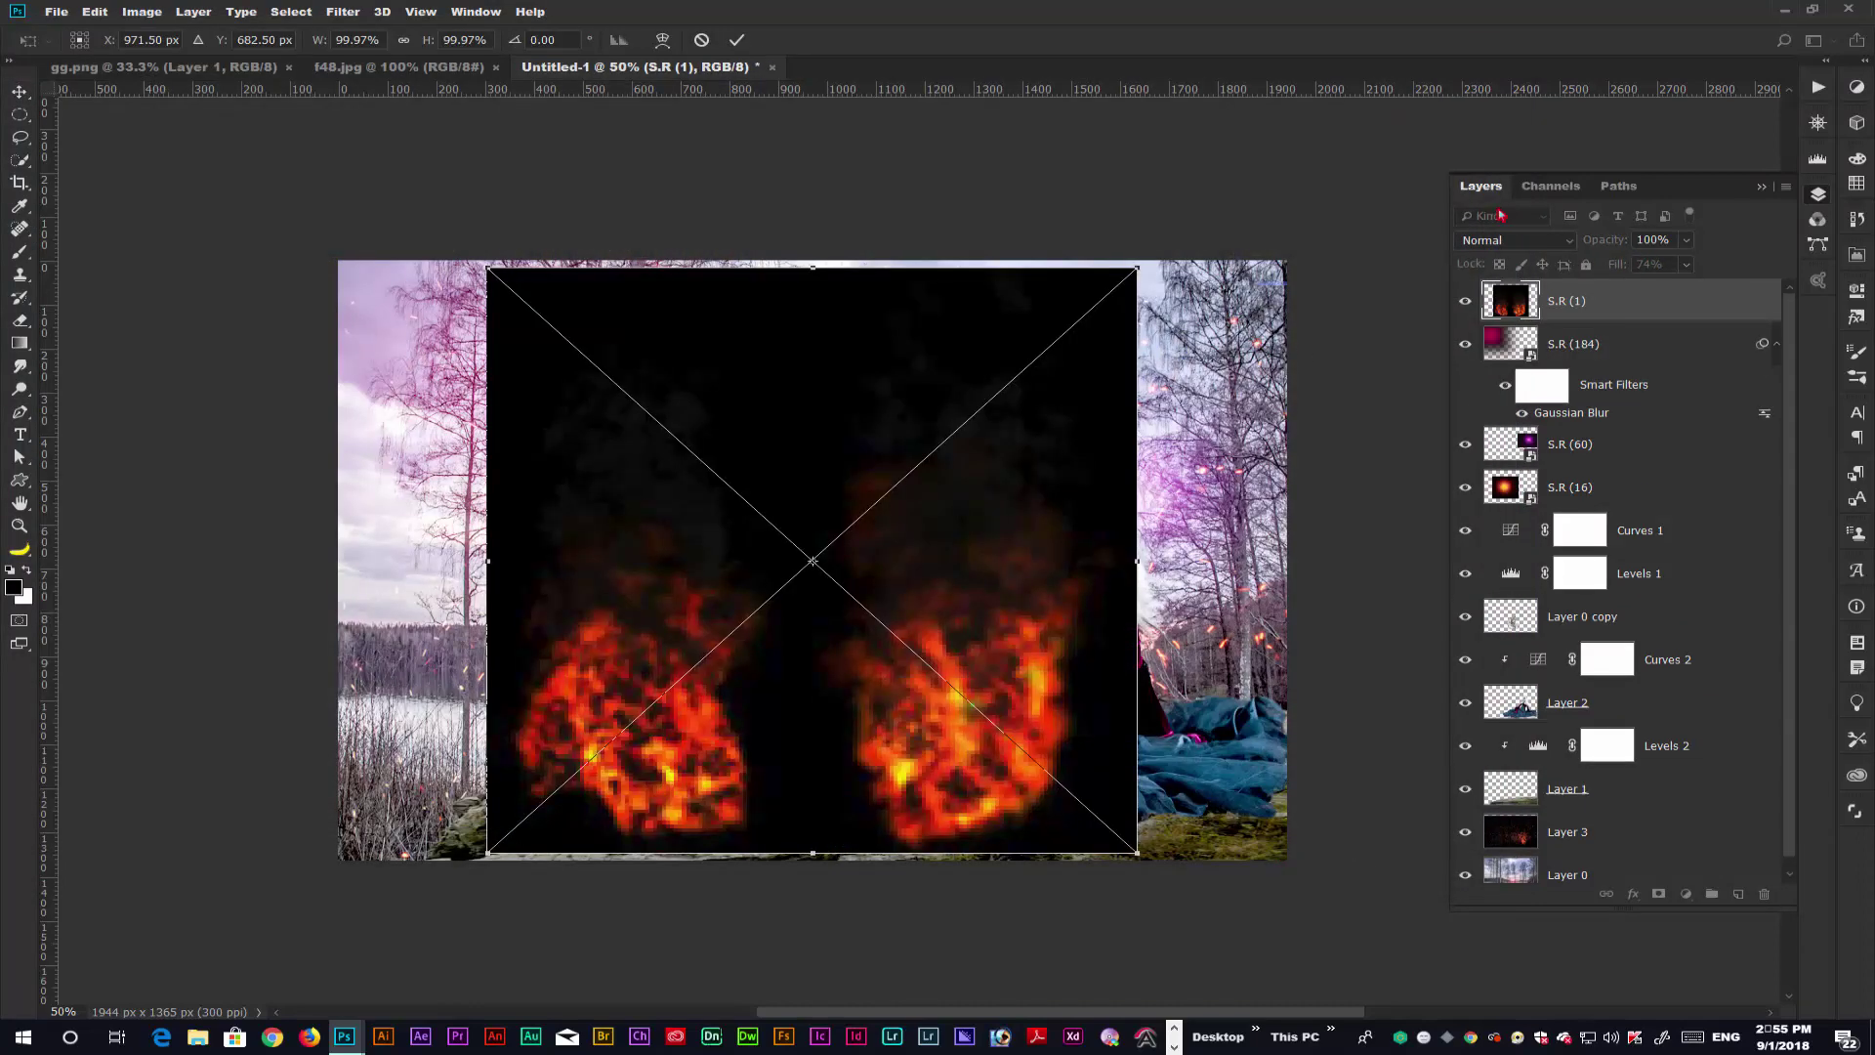
# - Set the fire image's blend mode to Screen and position its flames over the lakeside reeds and beside the tiger's front
pyautogui.click(1516, 240)
pyautogui.click(1495, 406)
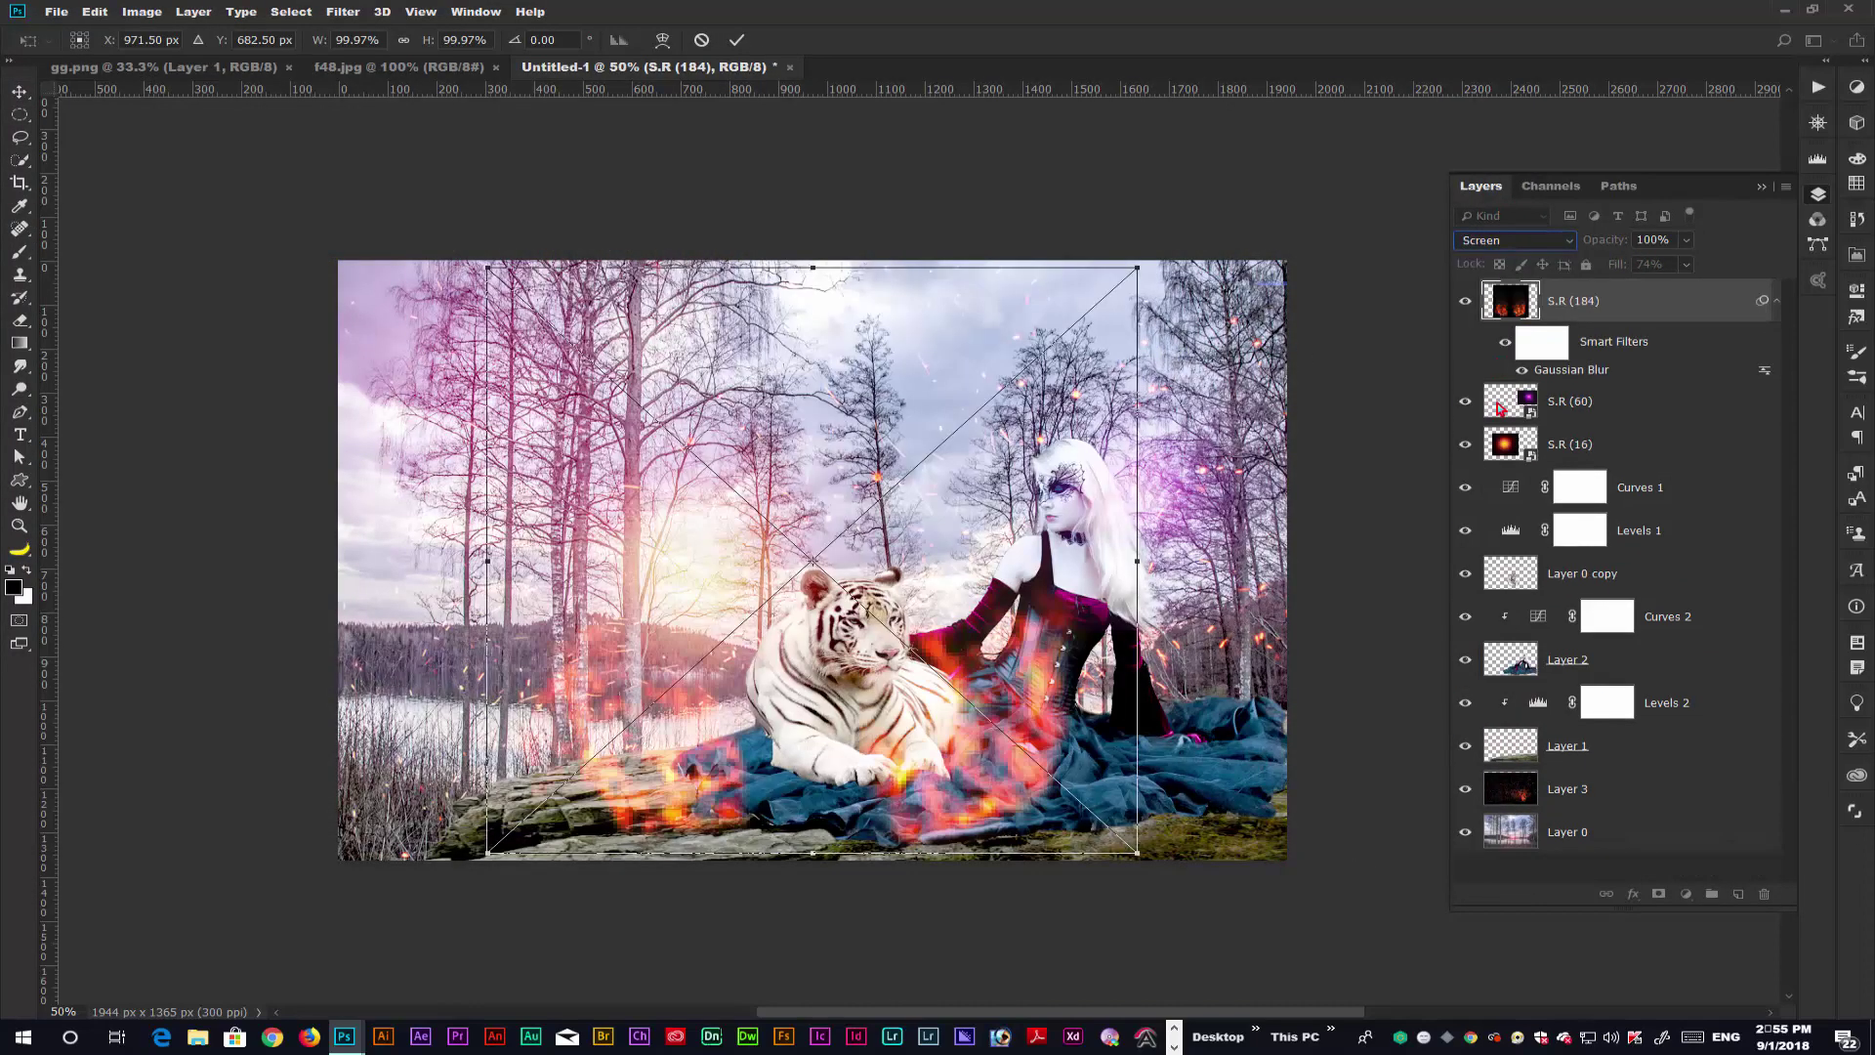
pyautogui.moveTo(632, 779); pyautogui.dragTo(467, 746)
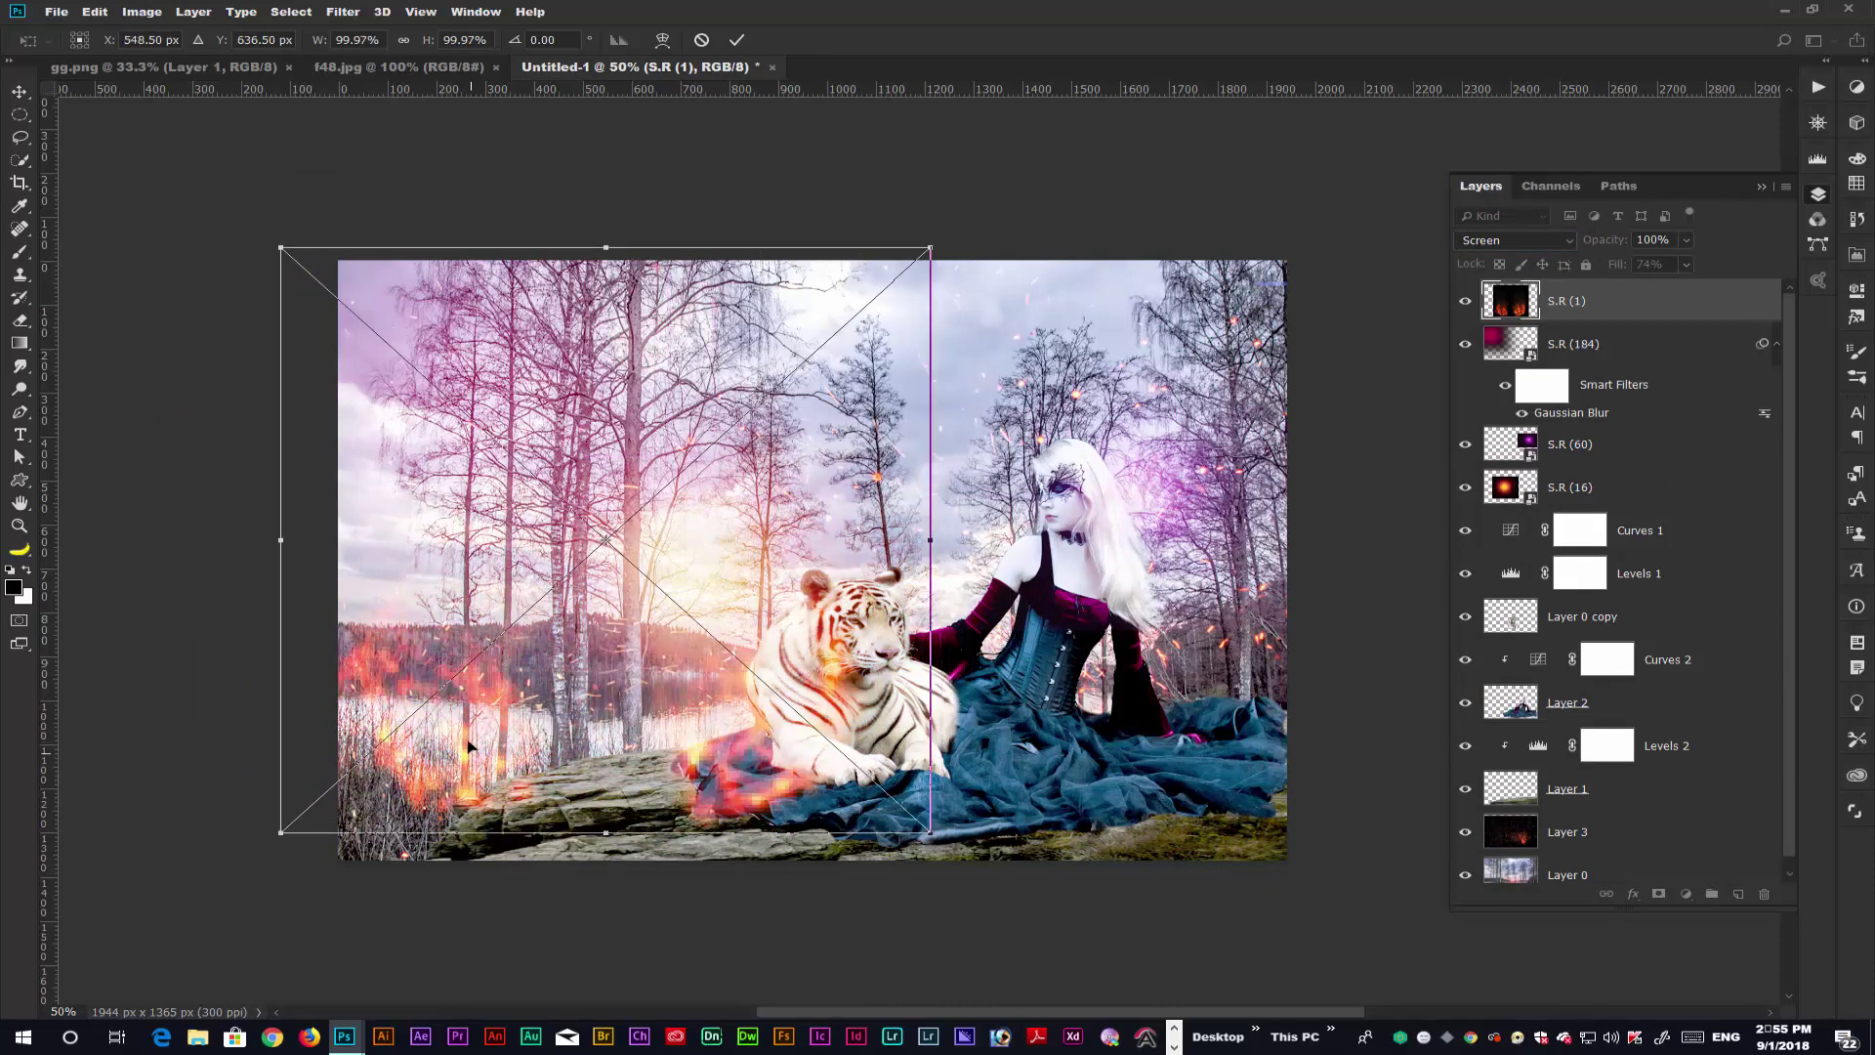
pyautogui.press('Return')
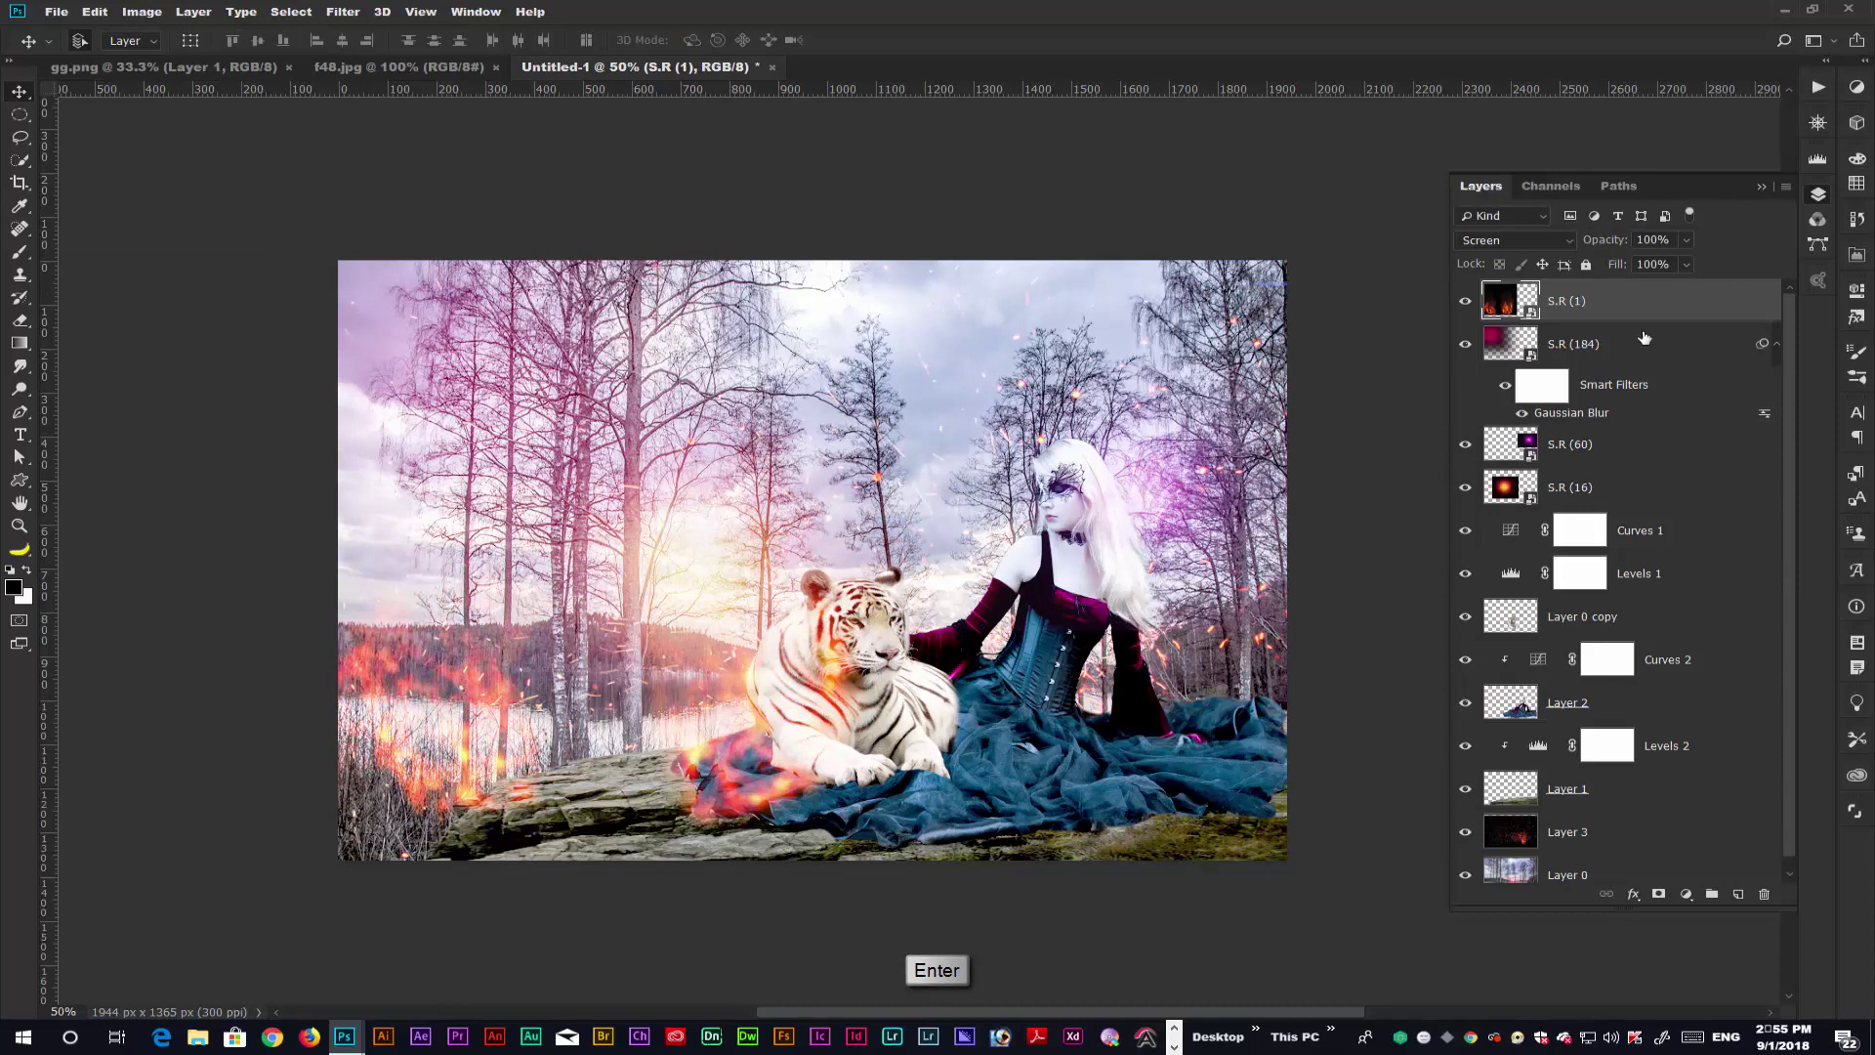
# - Move the fire layer S.R (1) below the rock's Layer 1 and reposition its flames over the lakeside reeds
pyautogui.moveTo(1657, 312); pyautogui.dragTo(1639, 796)
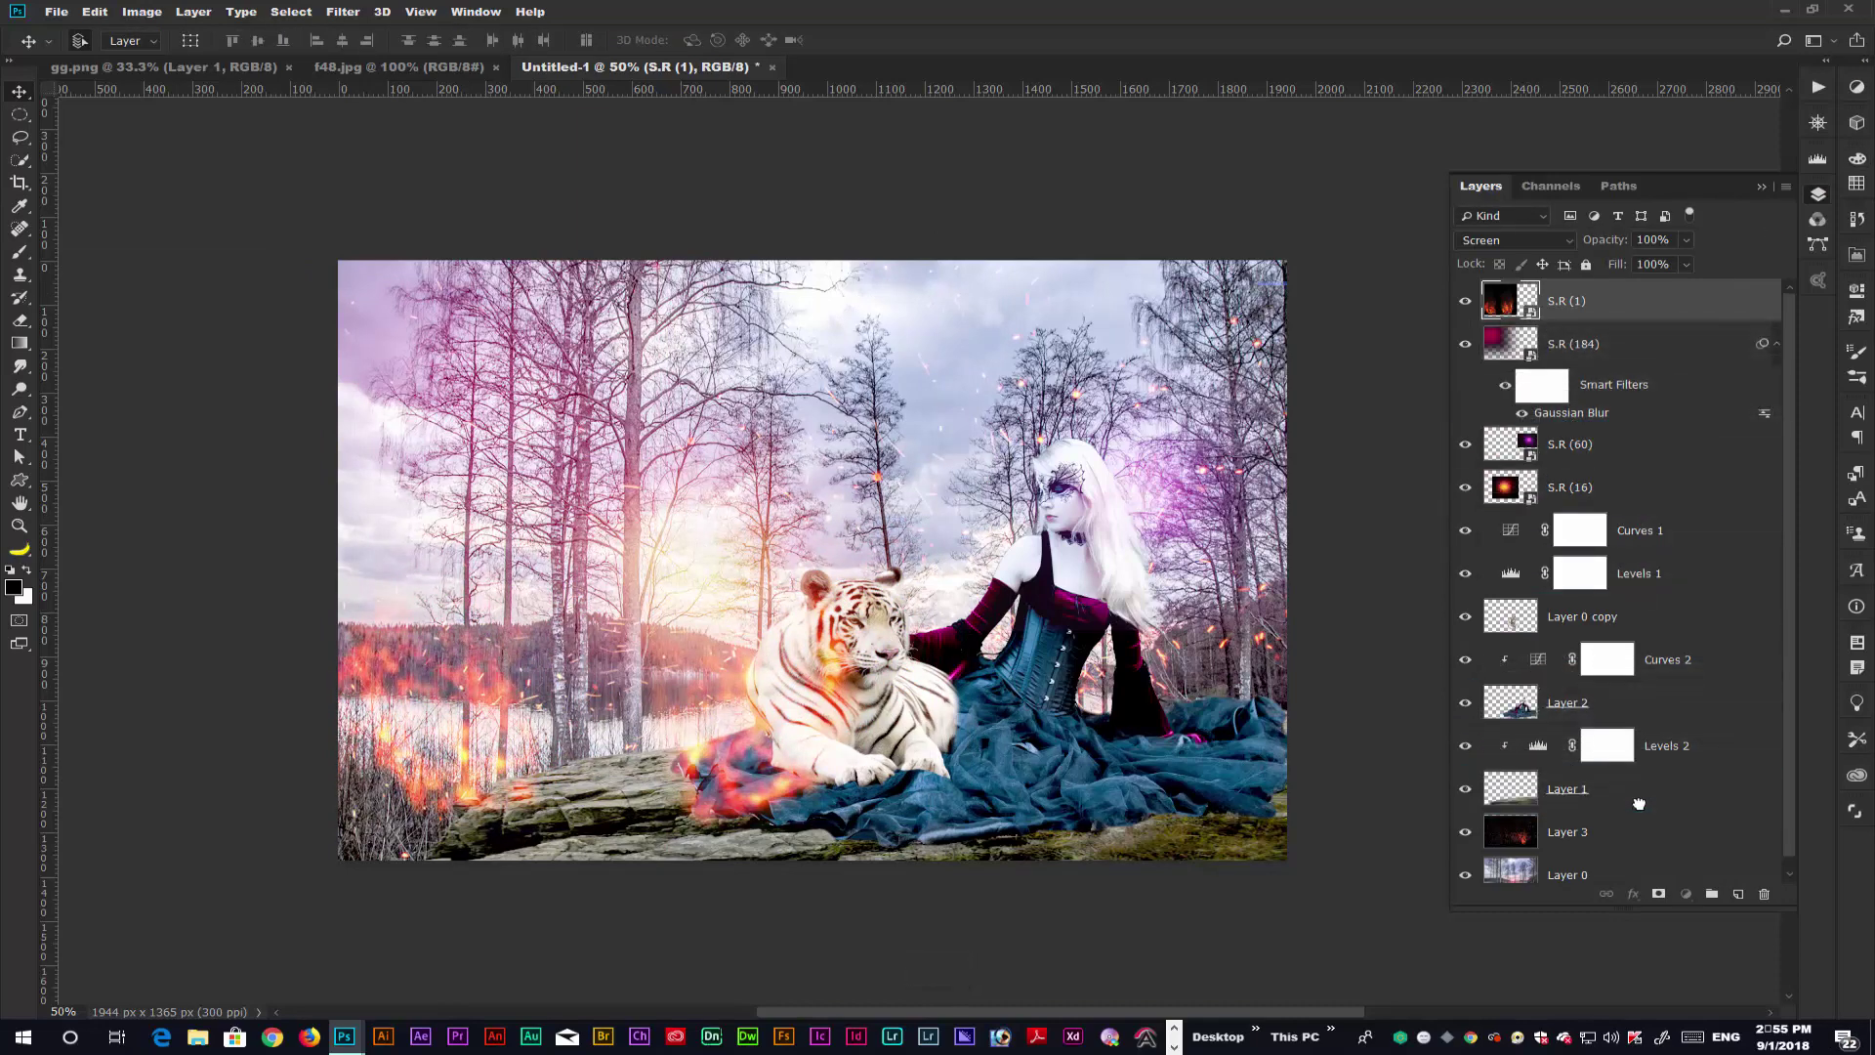
pyautogui.moveTo(452, 710); pyautogui.dragTo(420, 750)
pyautogui.click(1634, 790)
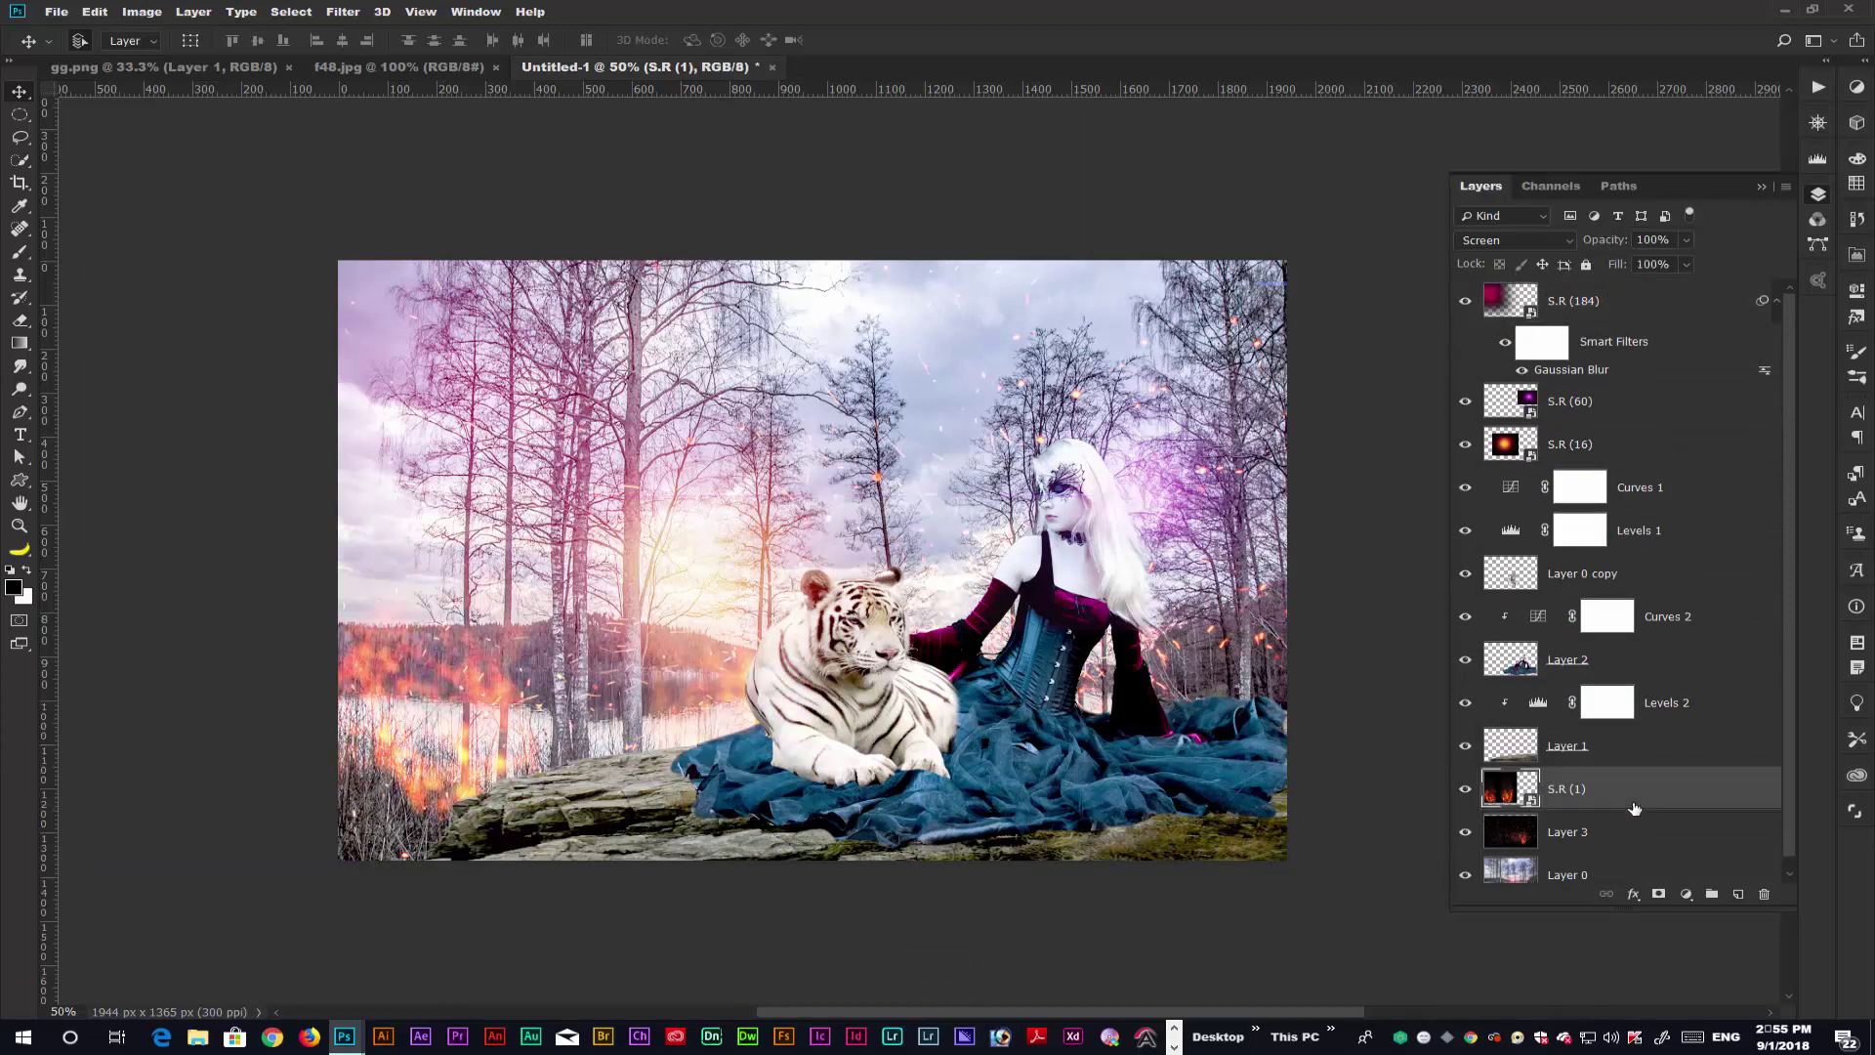
pyautogui.click(509, 692)
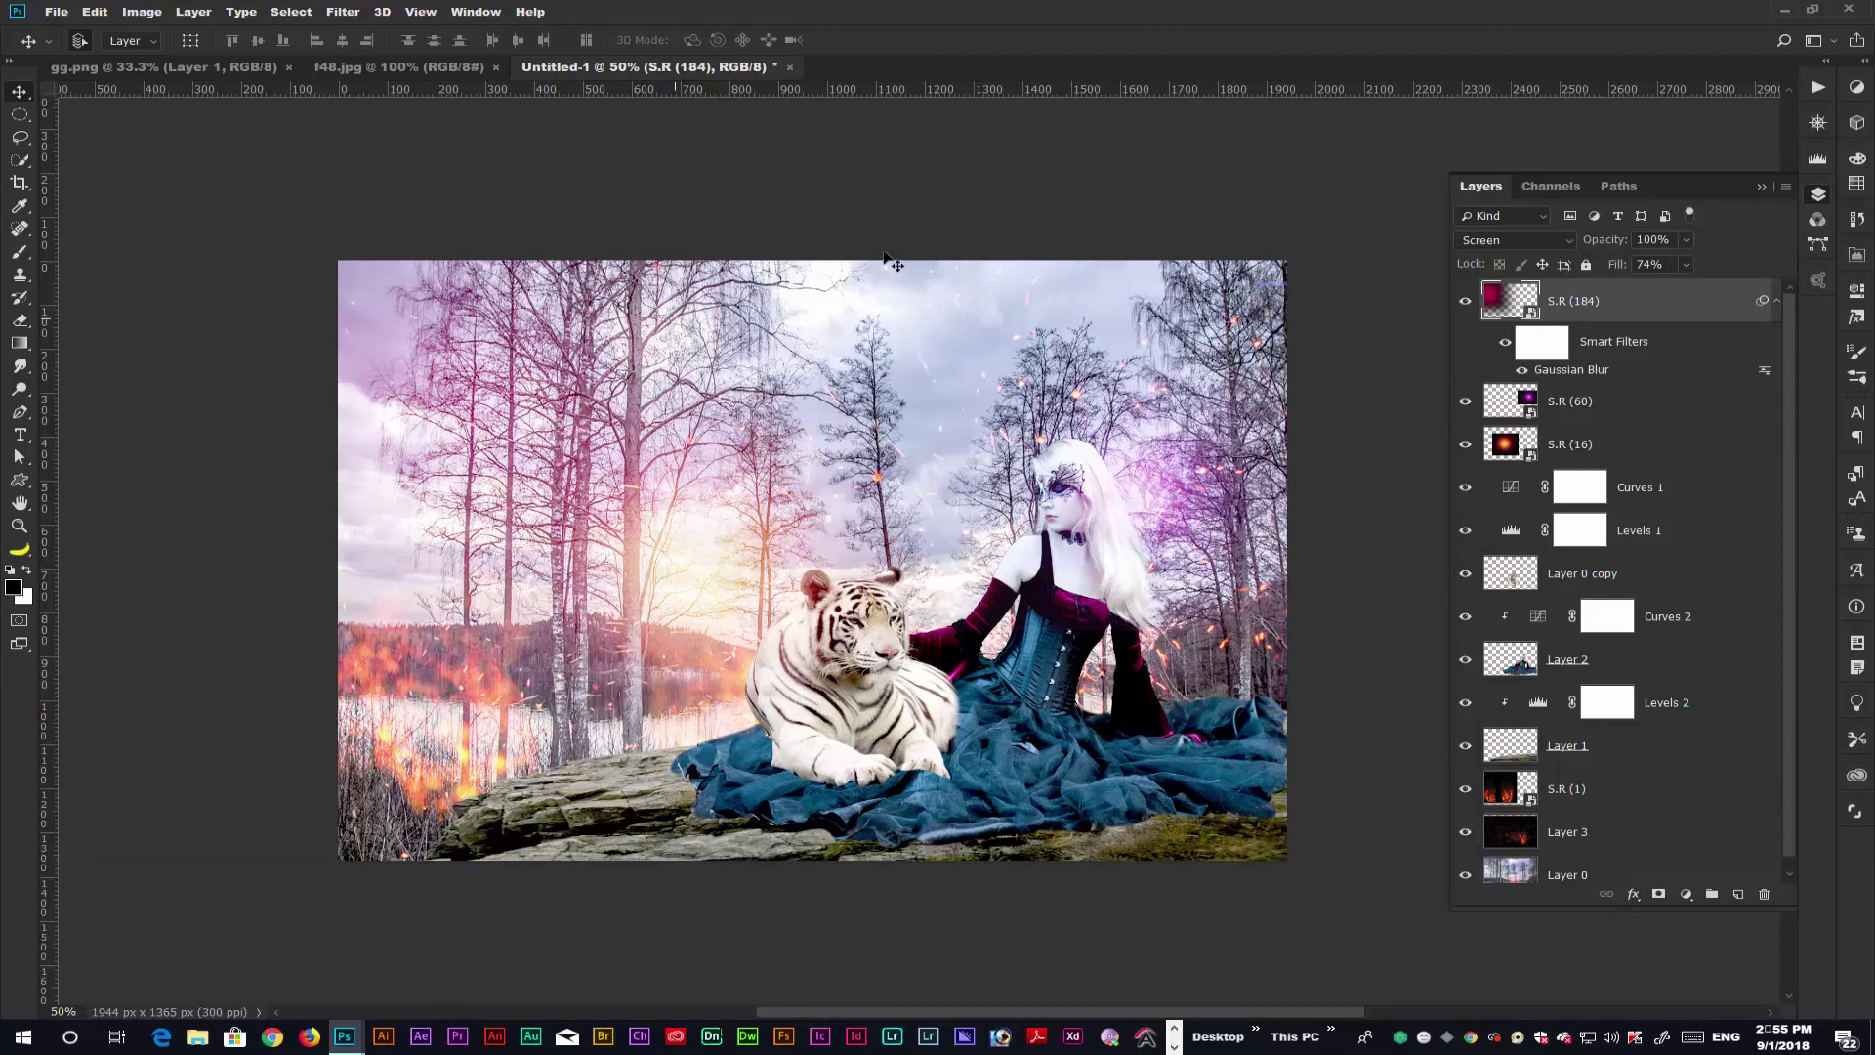
pyautogui.click(1599, 789)
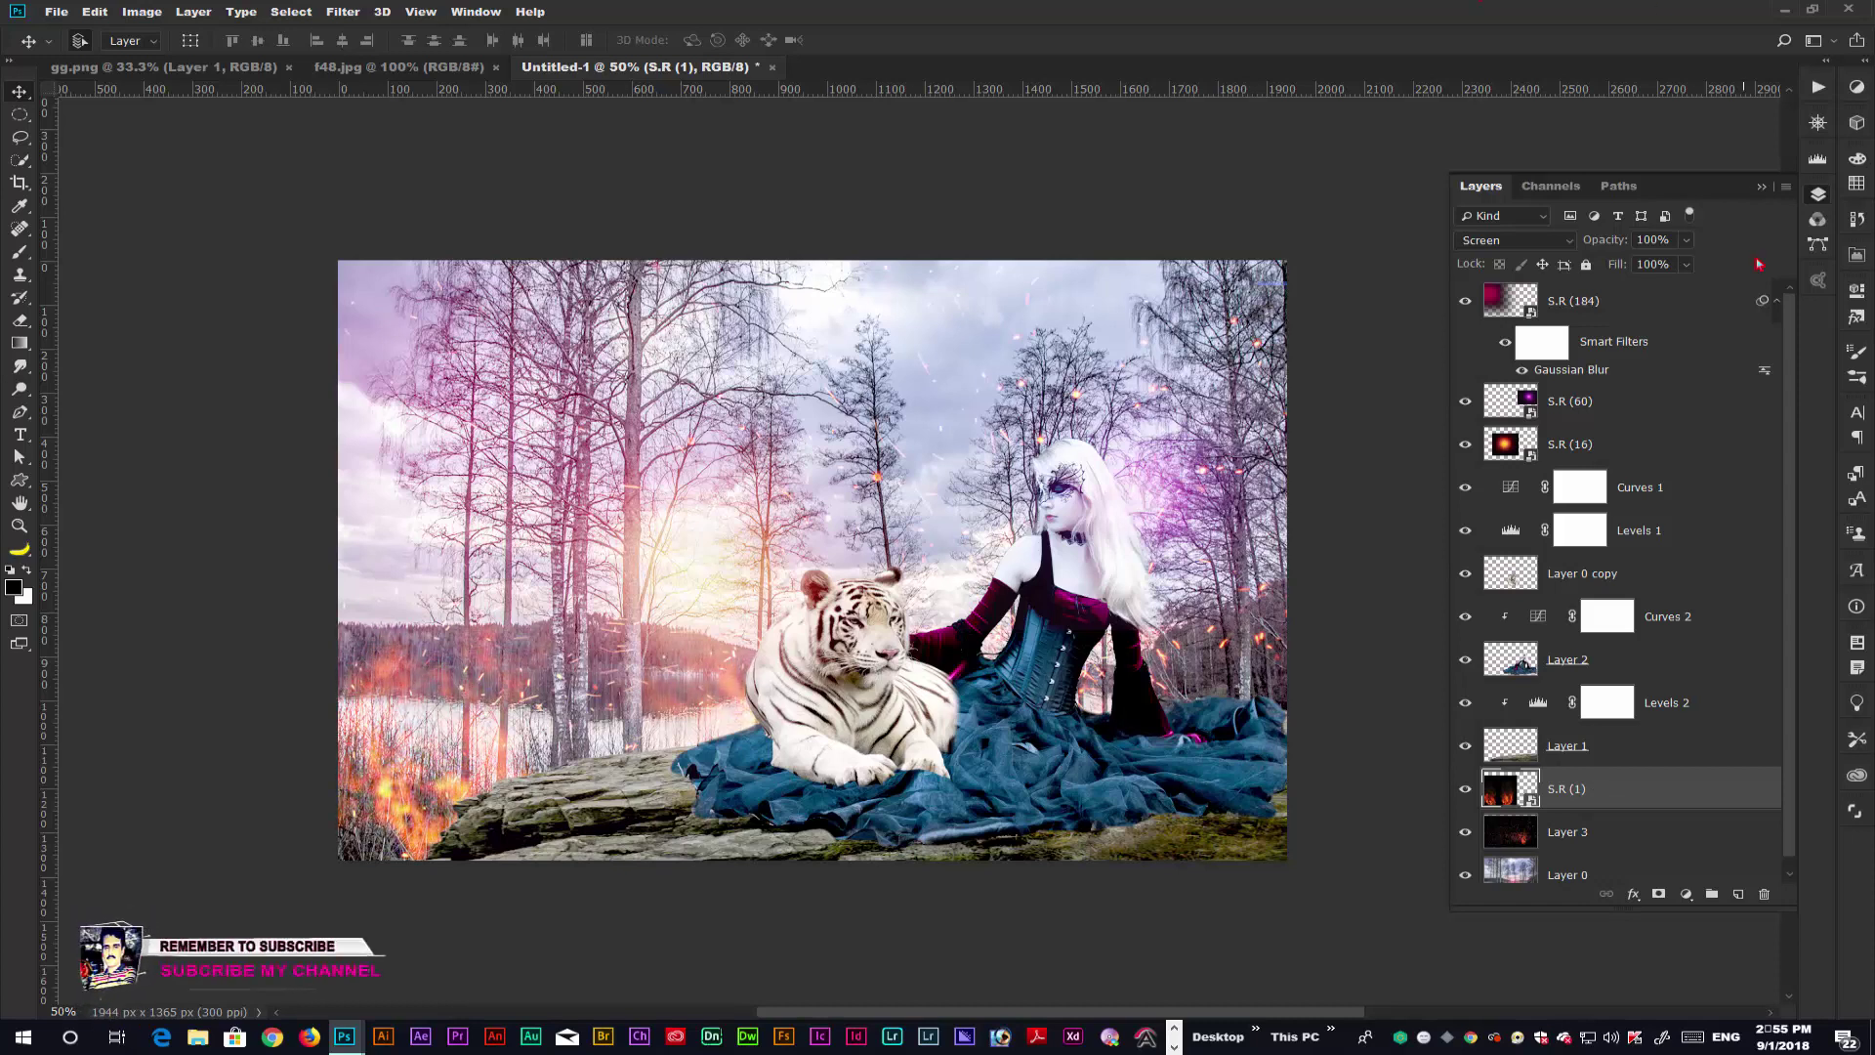
# - Place the fire image S.R (19) from the fair folder as an embedded object above the pink glow layer S.R (184)
pyautogui.click(1637, 295)
pyautogui.click(57, 12)
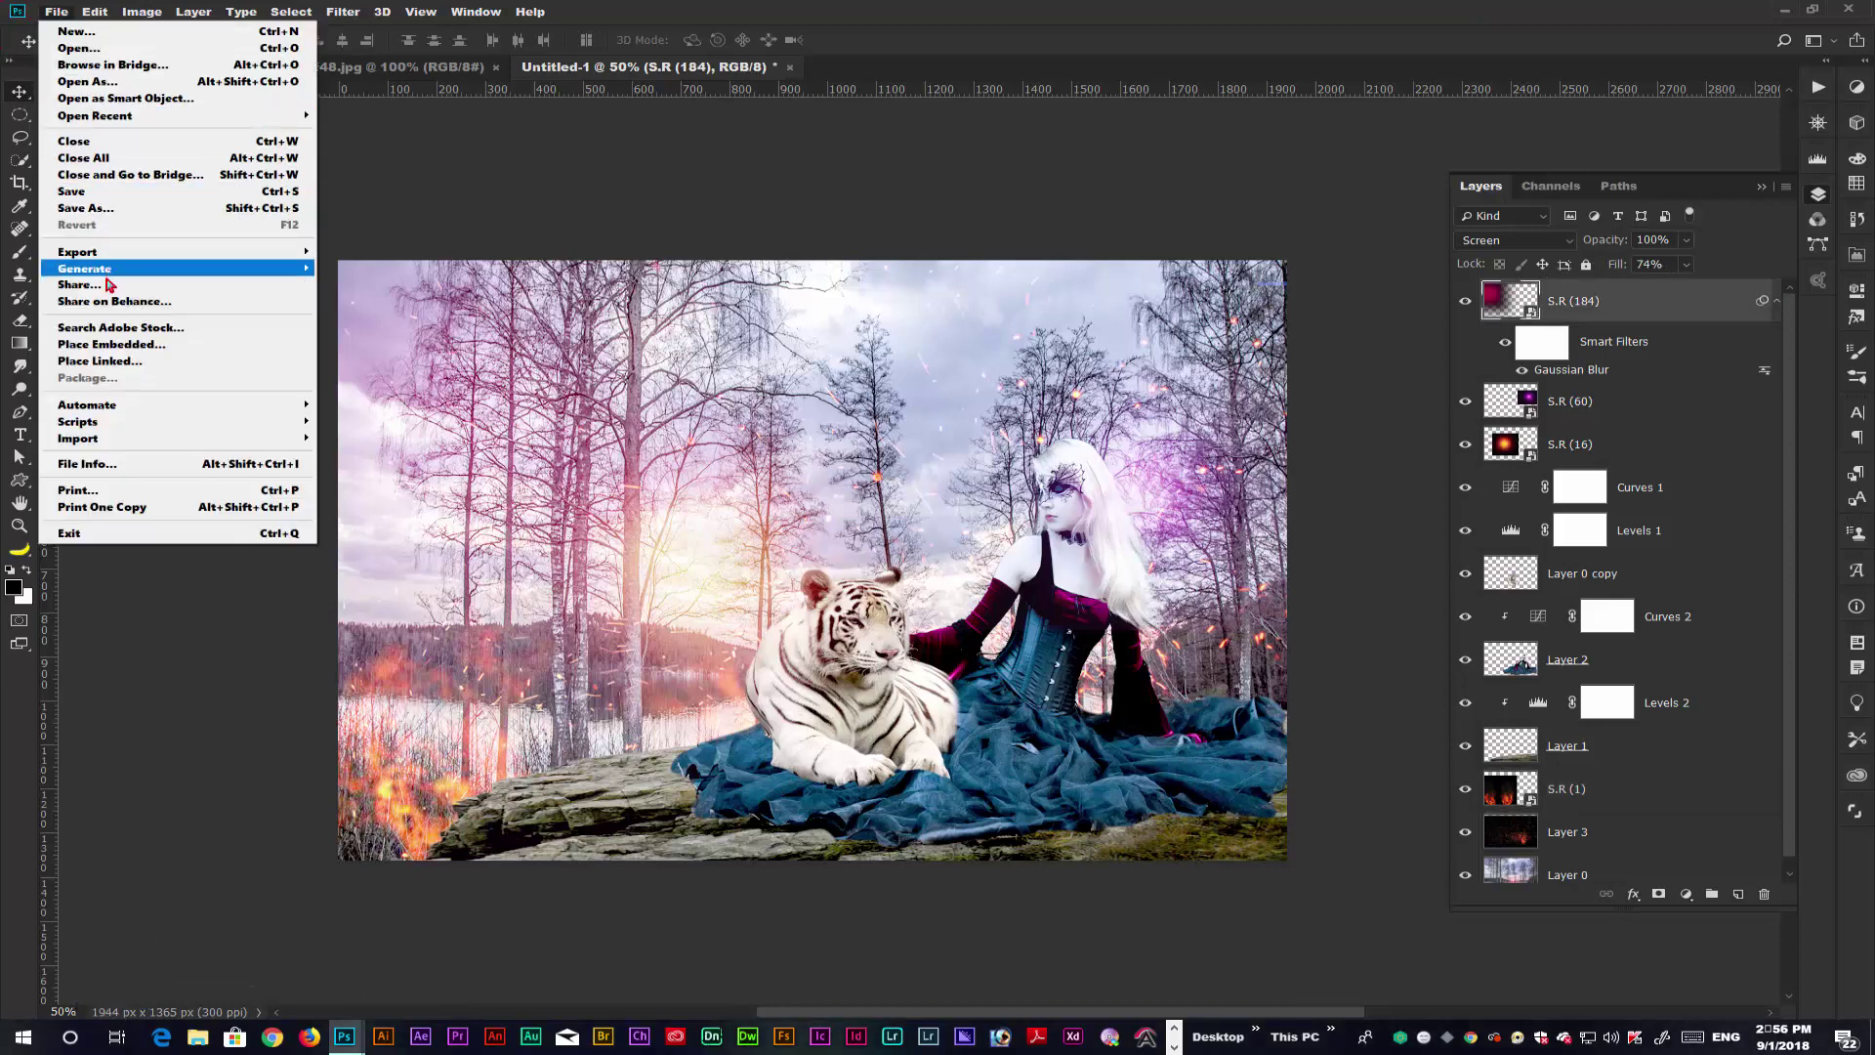
pyautogui.click(125, 339)
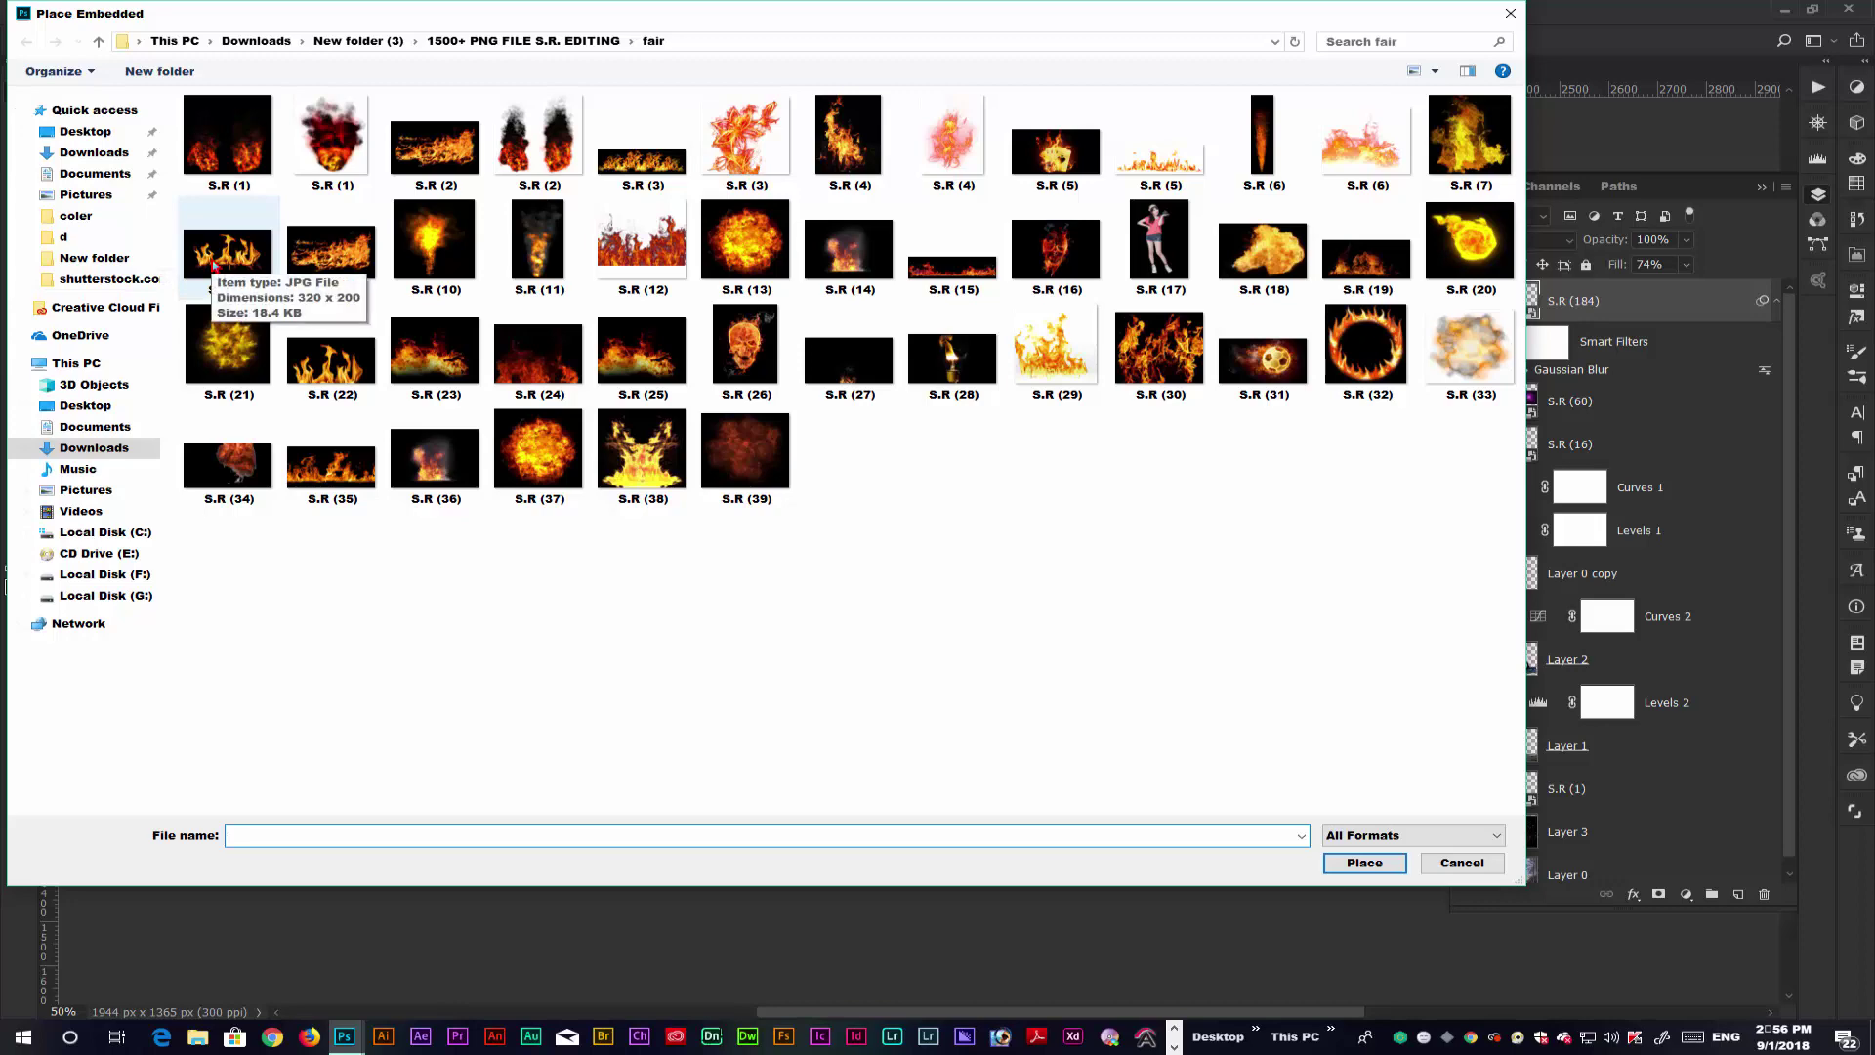
pyautogui.click(1340, 273)
pyautogui.click(1396, 863)
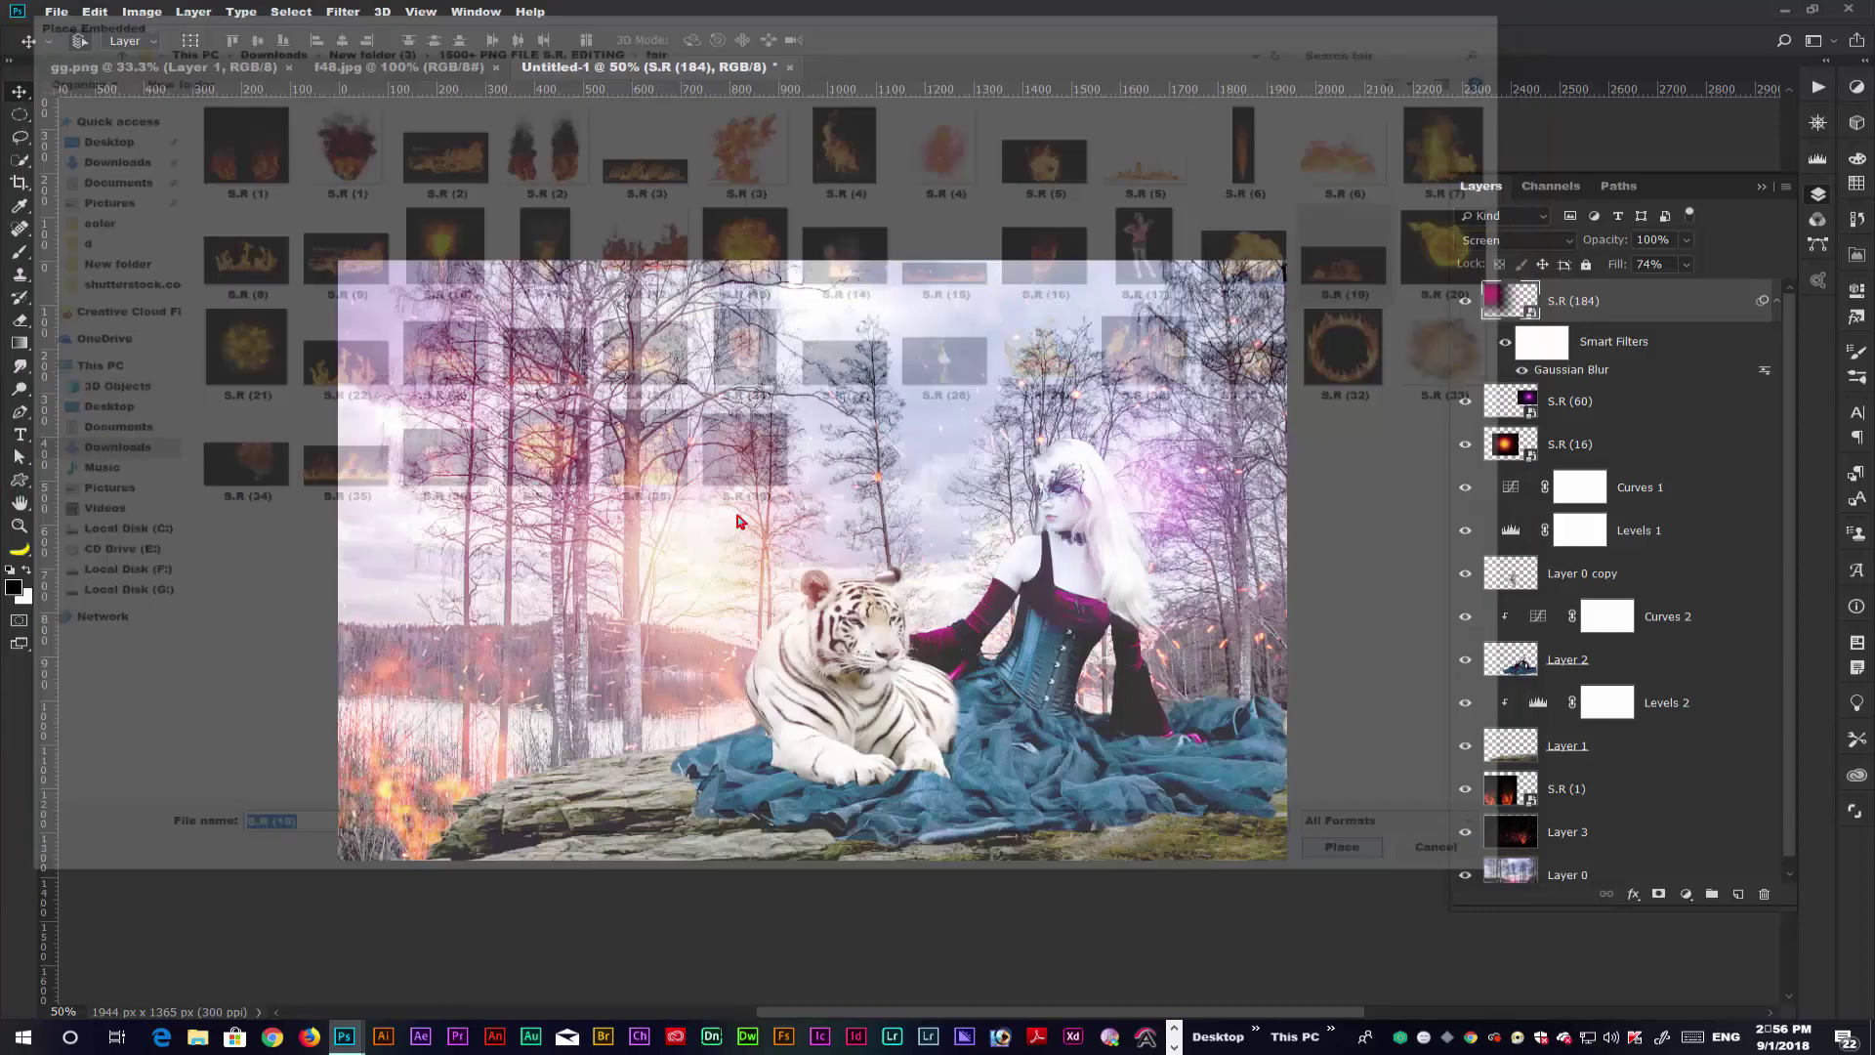
# - Set the S.R (19) fire's blend mode to Screen and position its flames beside the woman at the canvas's right edge
pyautogui.click(1538, 241)
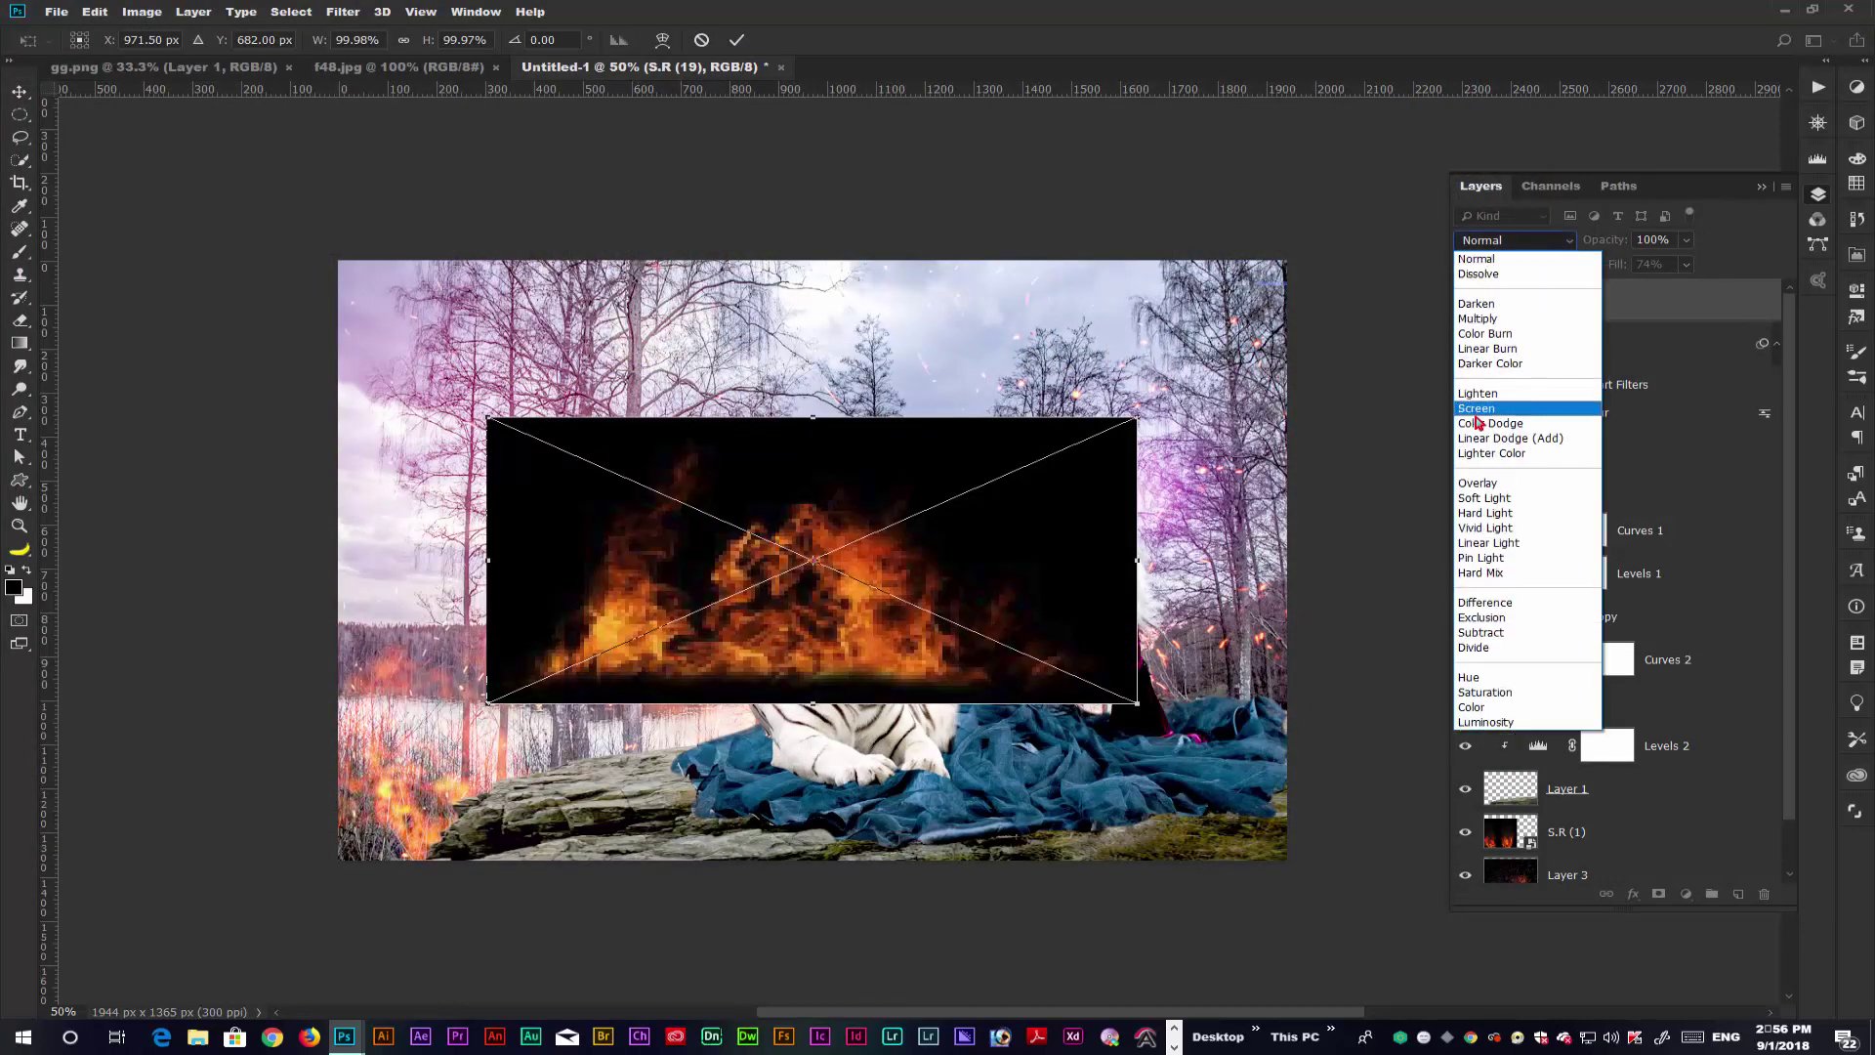
pyautogui.click(1494, 406)
pyautogui.moveTo(874, 682); pyautogui.dragTo(1480, 737)
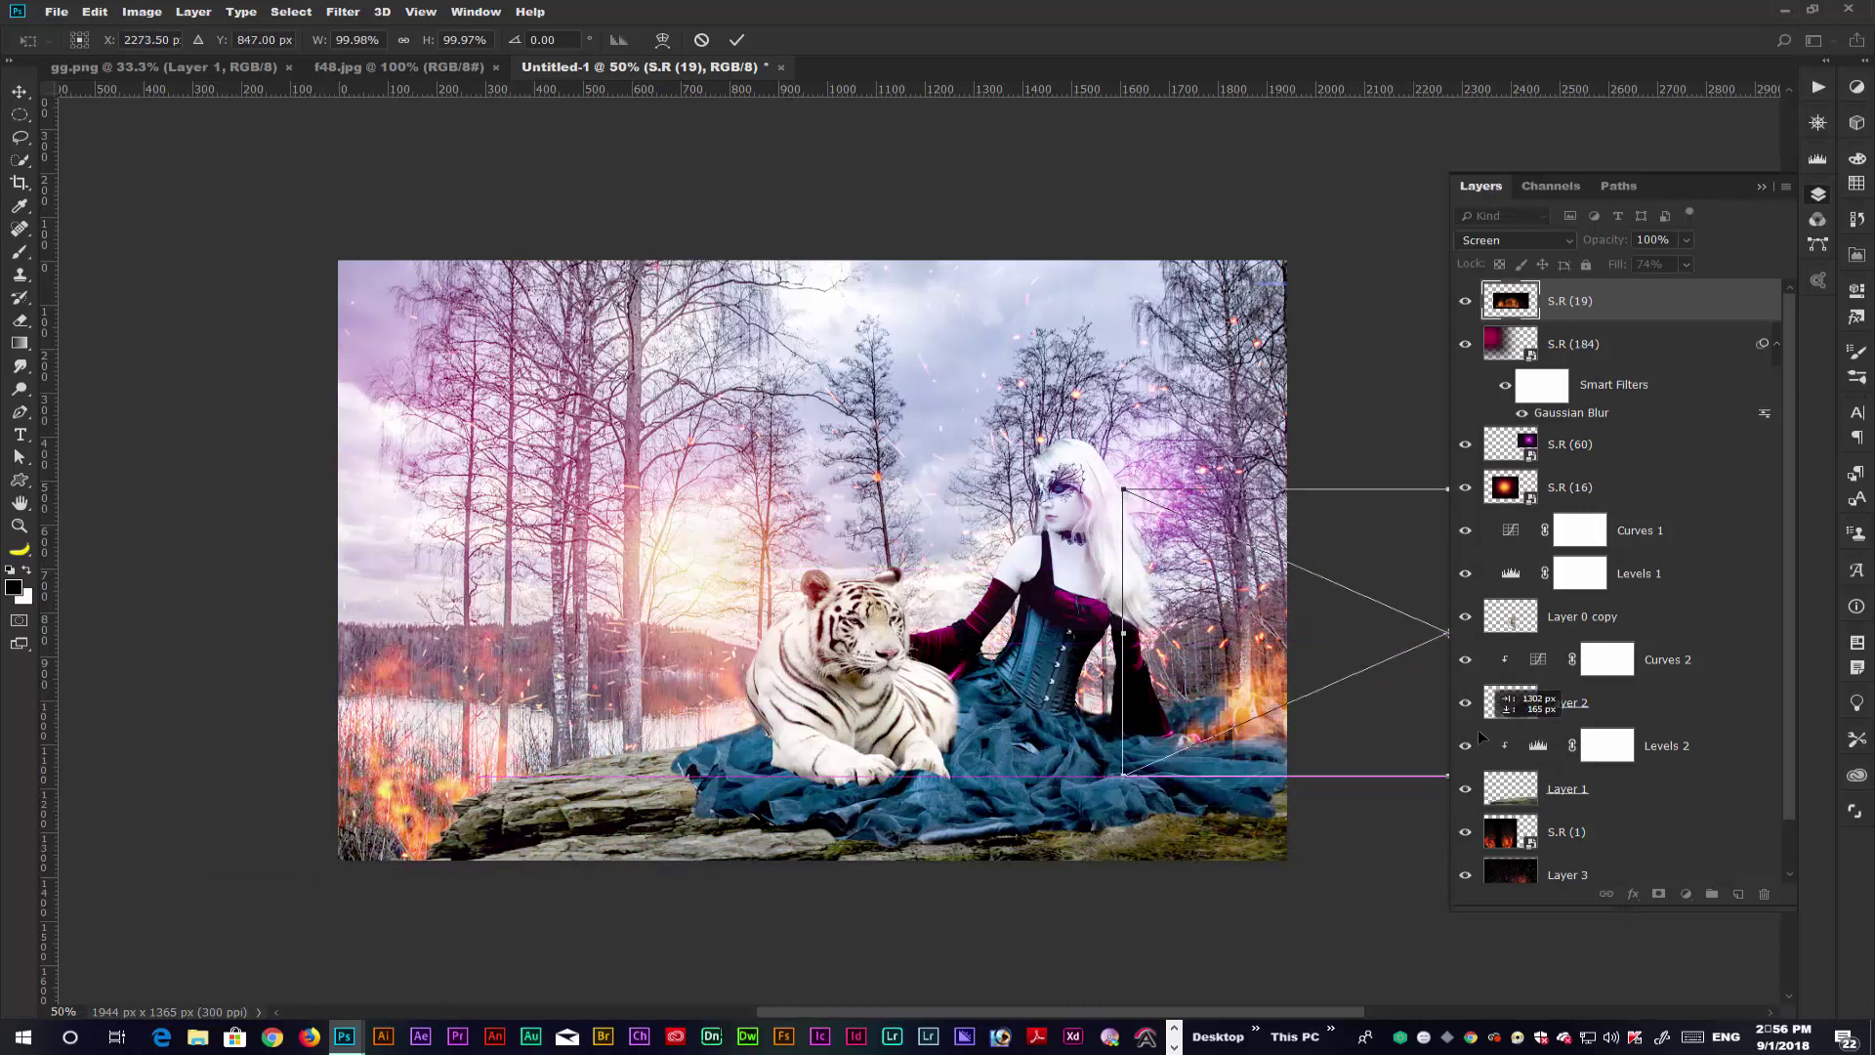
pyautogui.press('Return')
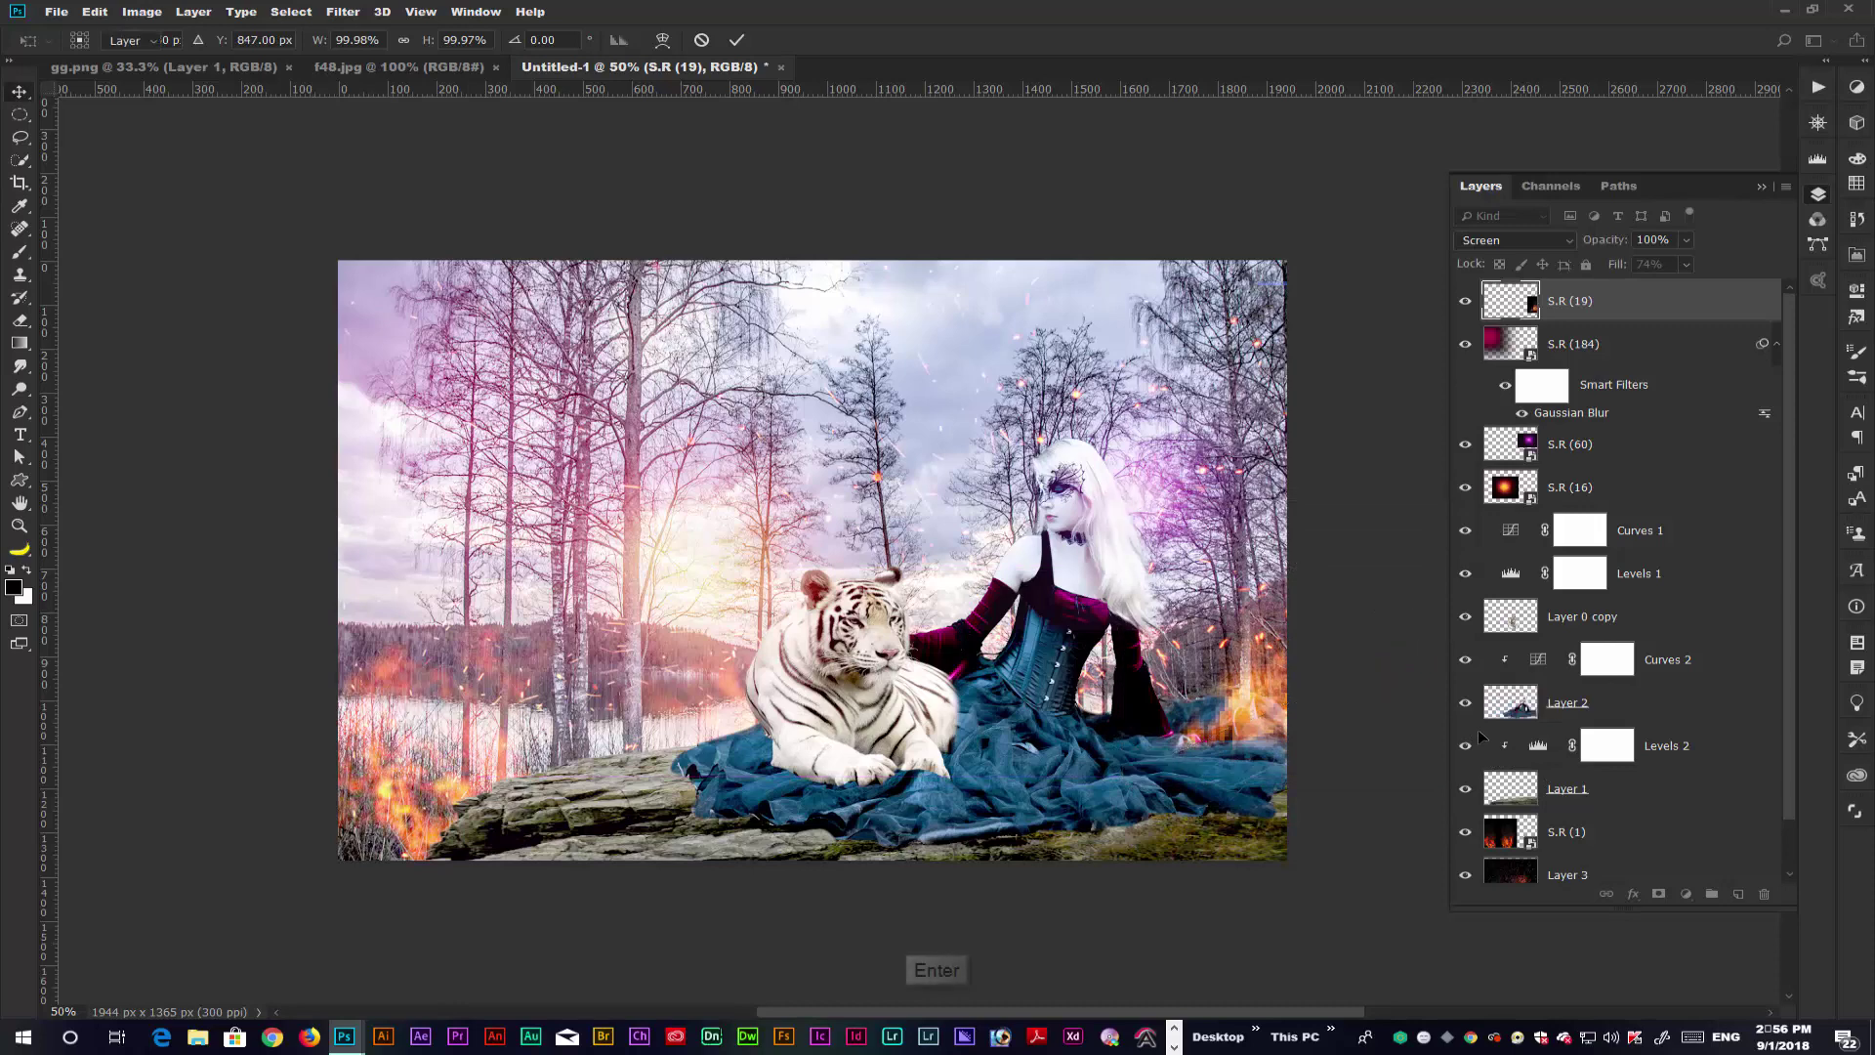
# - Move the S.R (19) fire between Curves 2 and Layer 2, and stamp all visible layers into a new layer above S.R (184)
pyautogui.moveTo(1726, 293); pyautogui.dragTo(1747, 640)
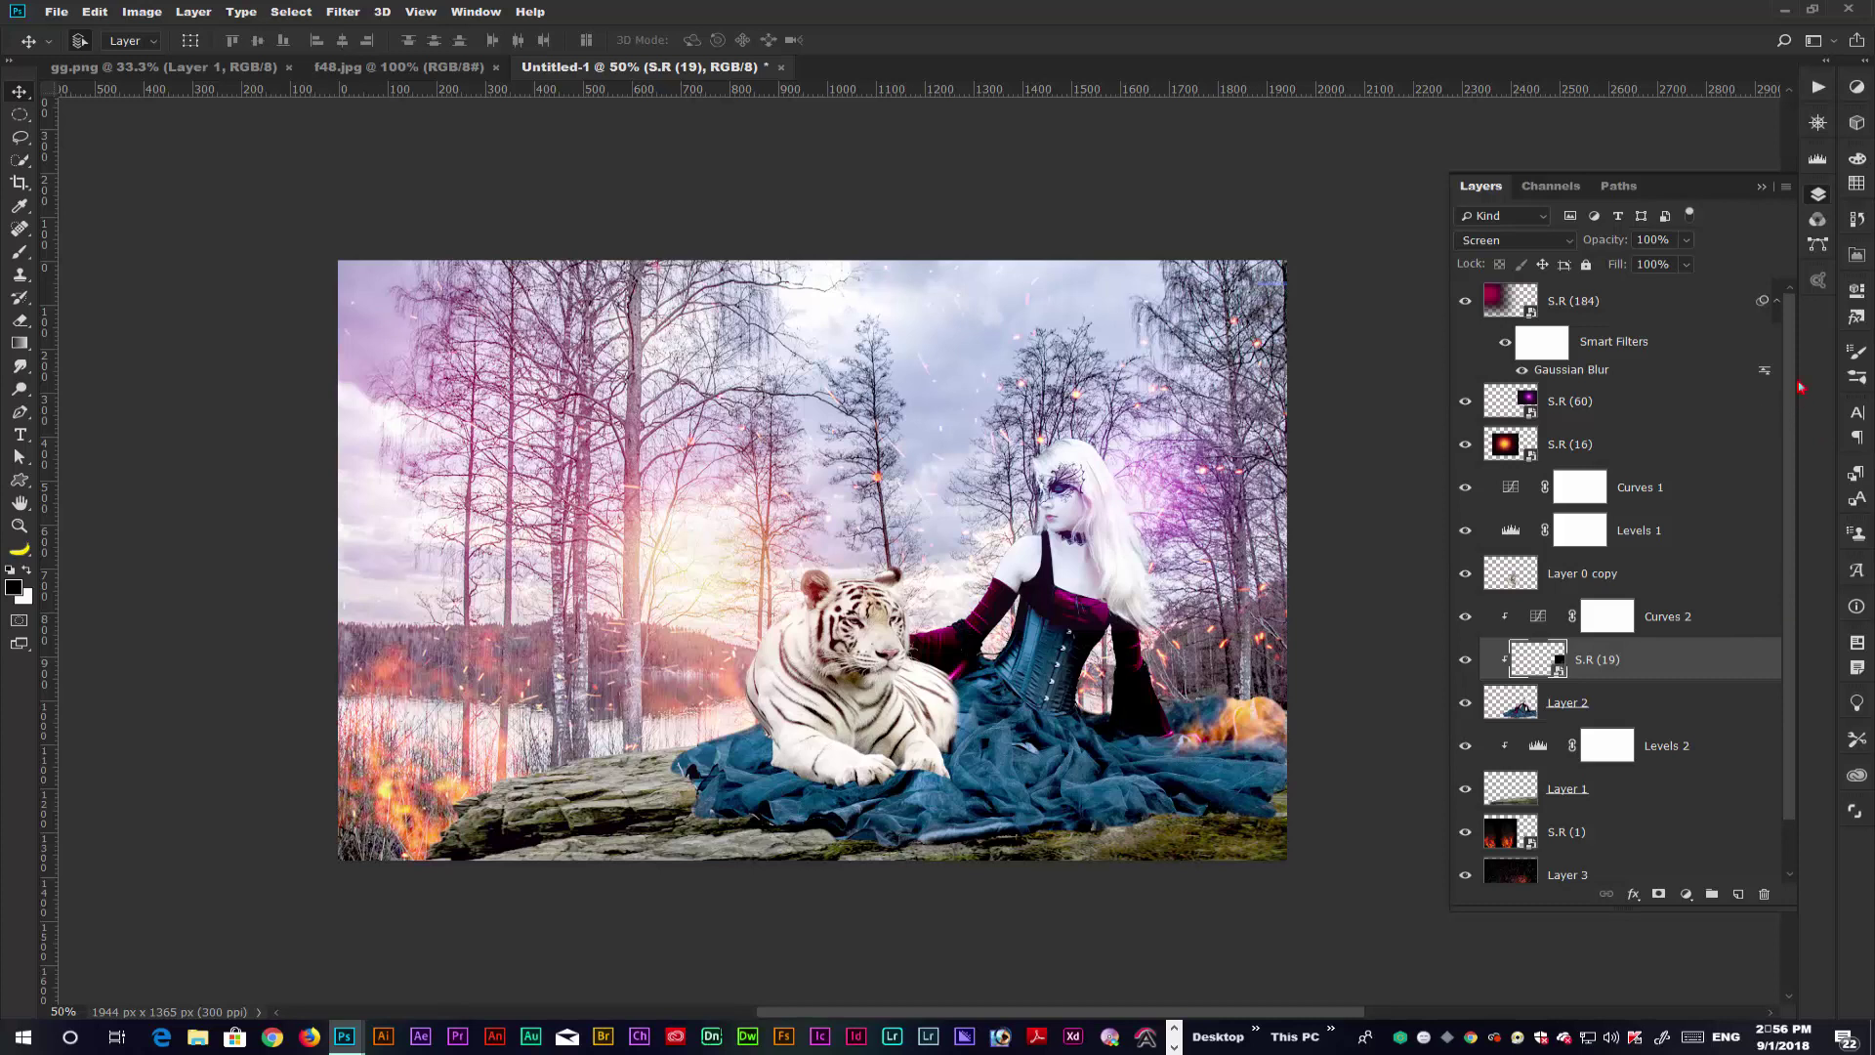
pyautogui.click(1658, 307)
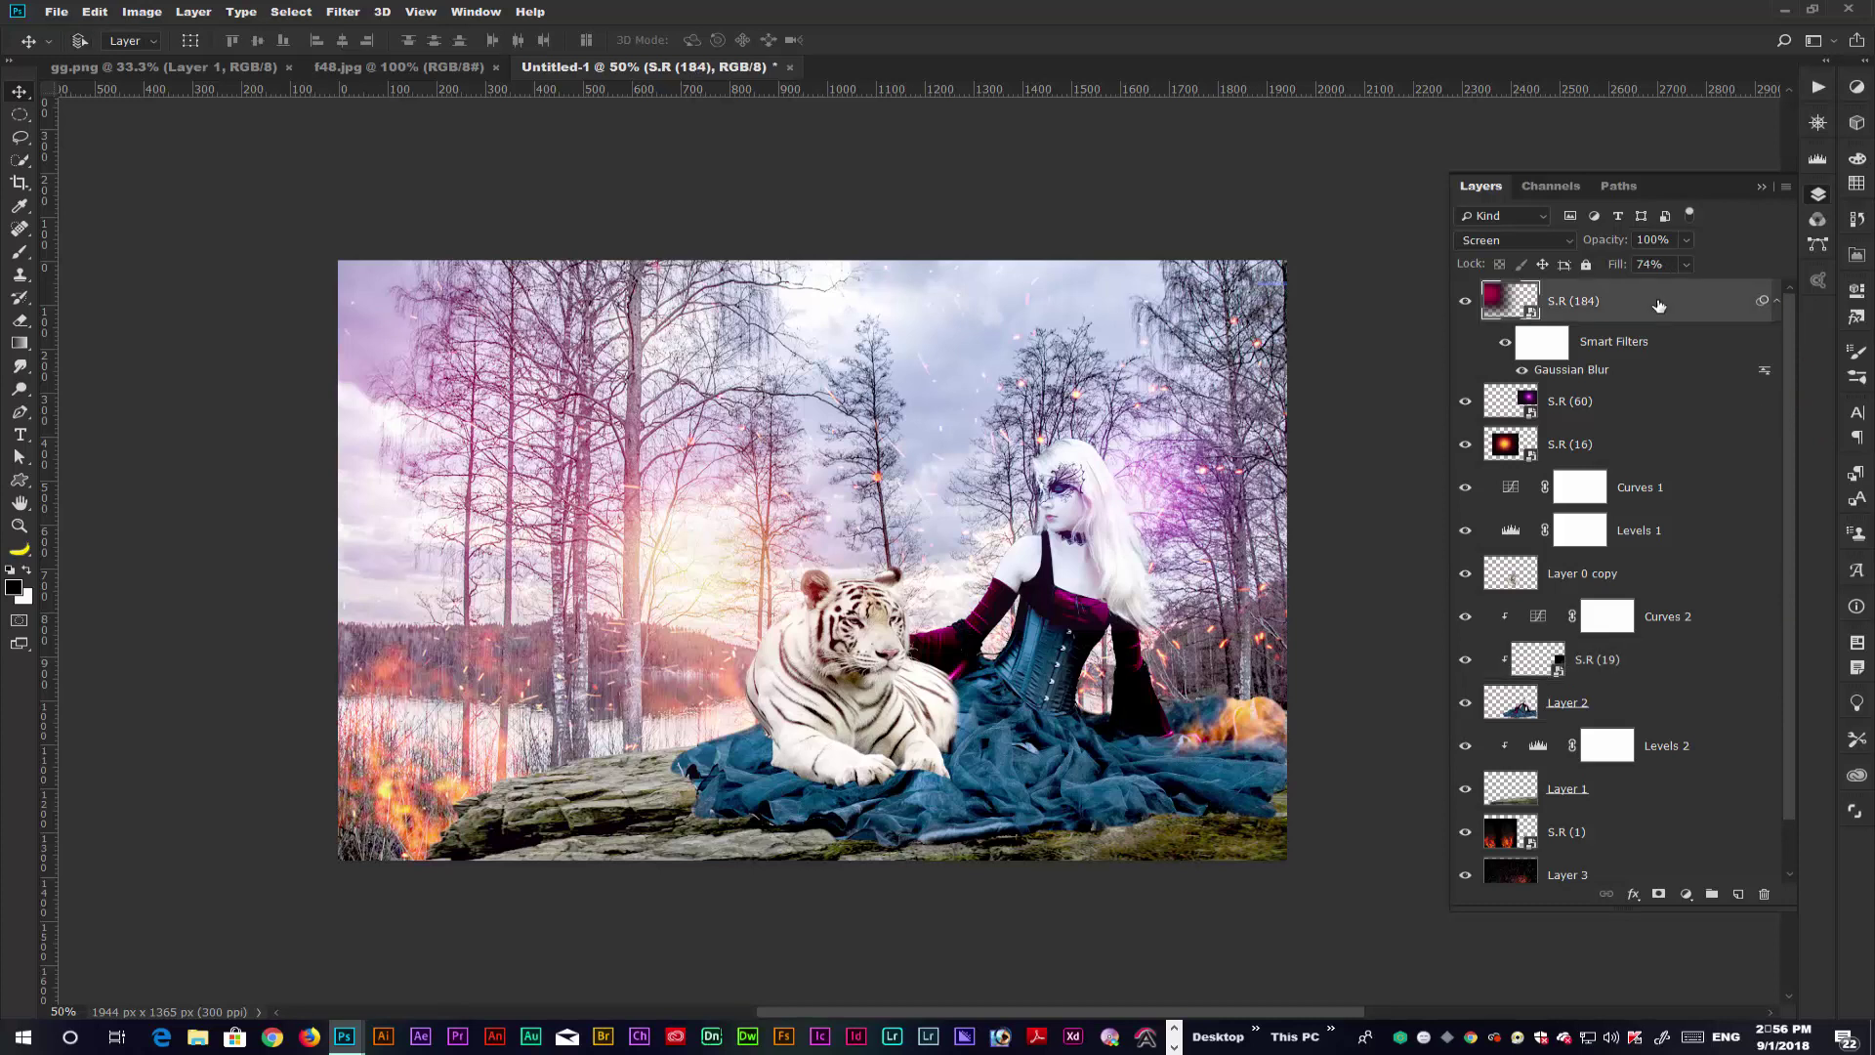
pyautogui.hotkey('ctrl', 'shift', 'alt', 'e')
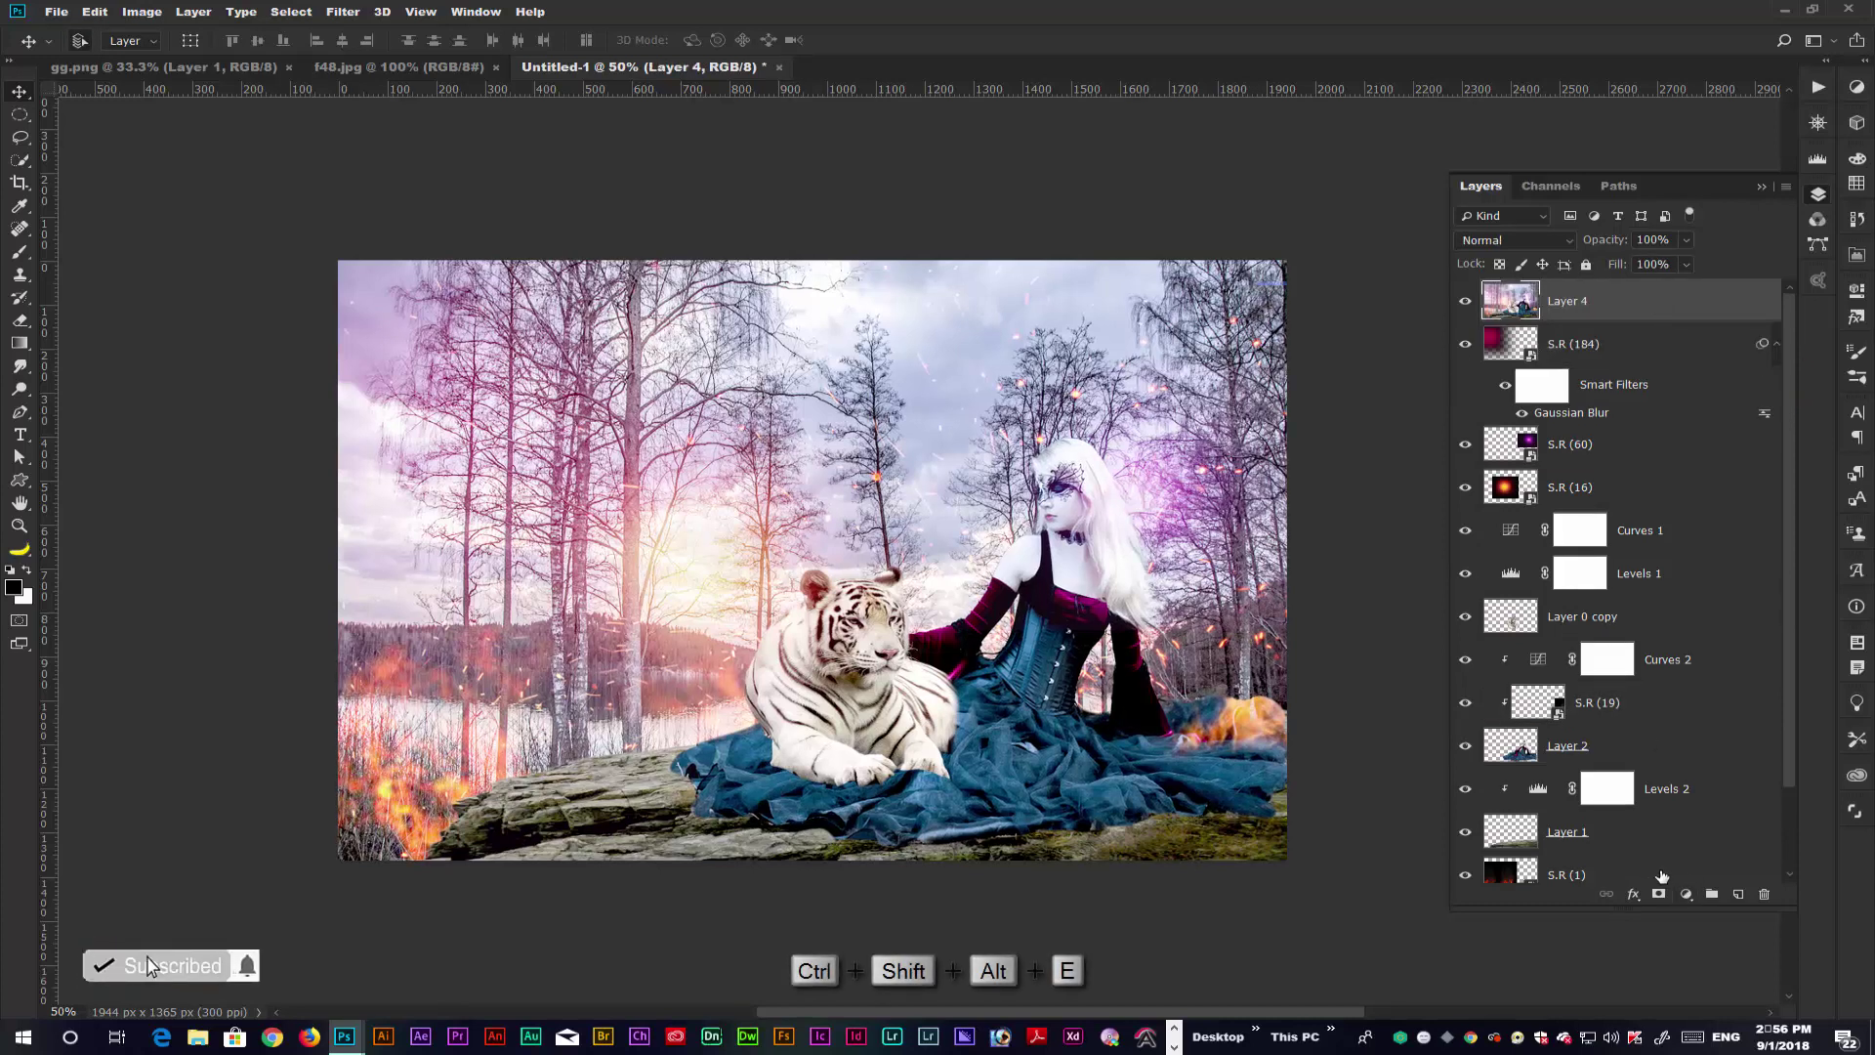
# - Place the smoke_fog_and_light stock image from the ahad folder on Local Disk (F:) as an embedded object
pyautogui.click(57, 11)
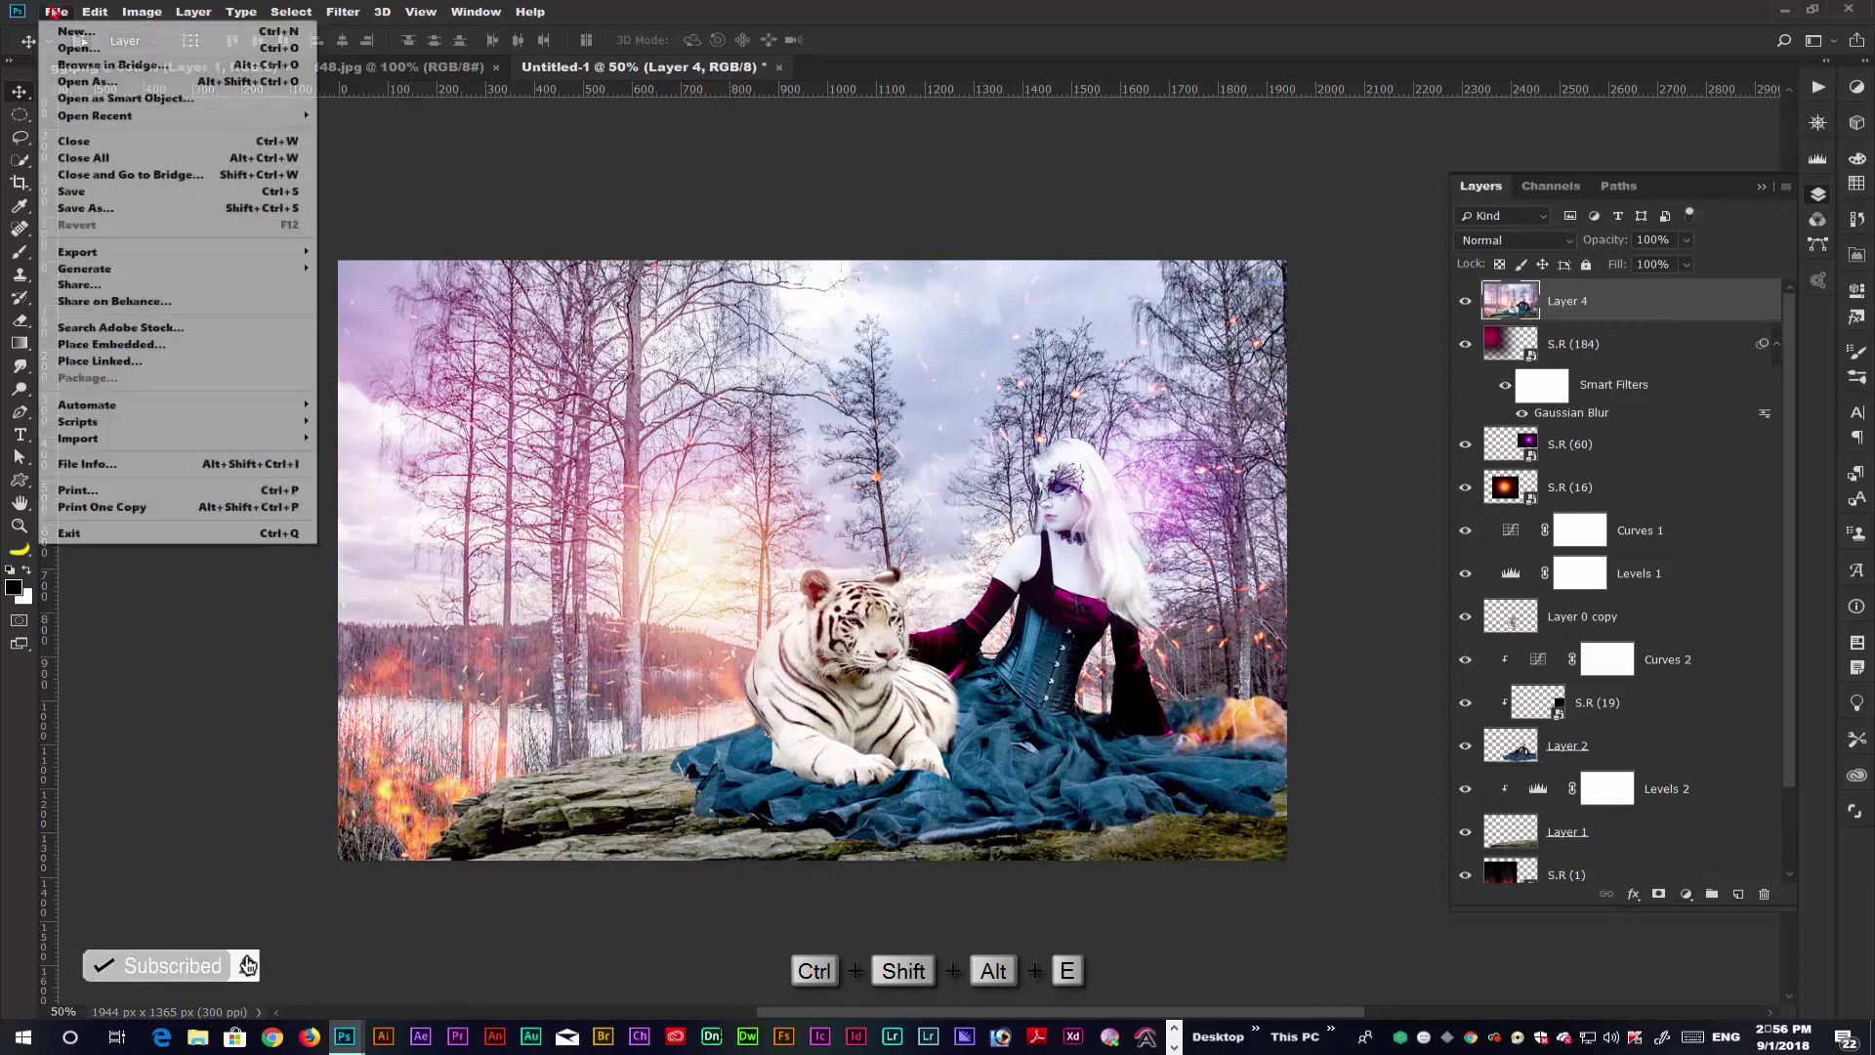
pyautogui.click(130, 344)
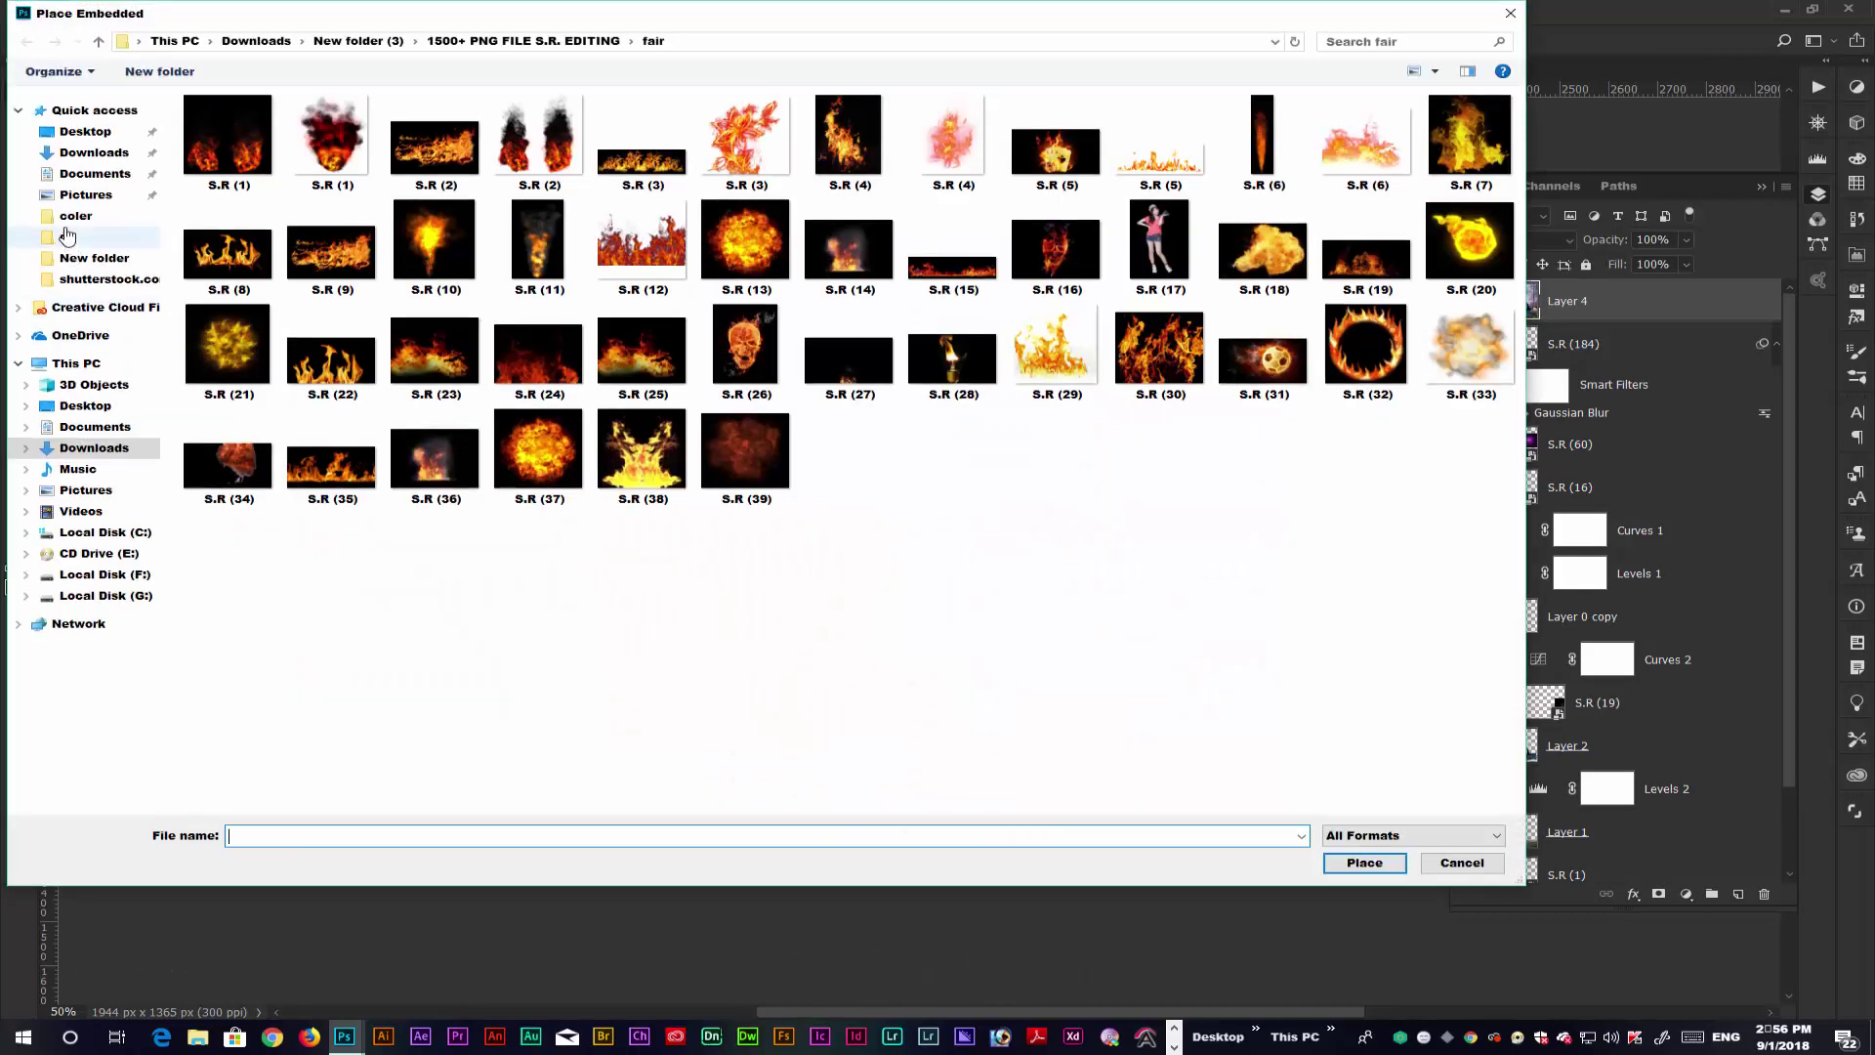
pyautogui.click(94, 152)
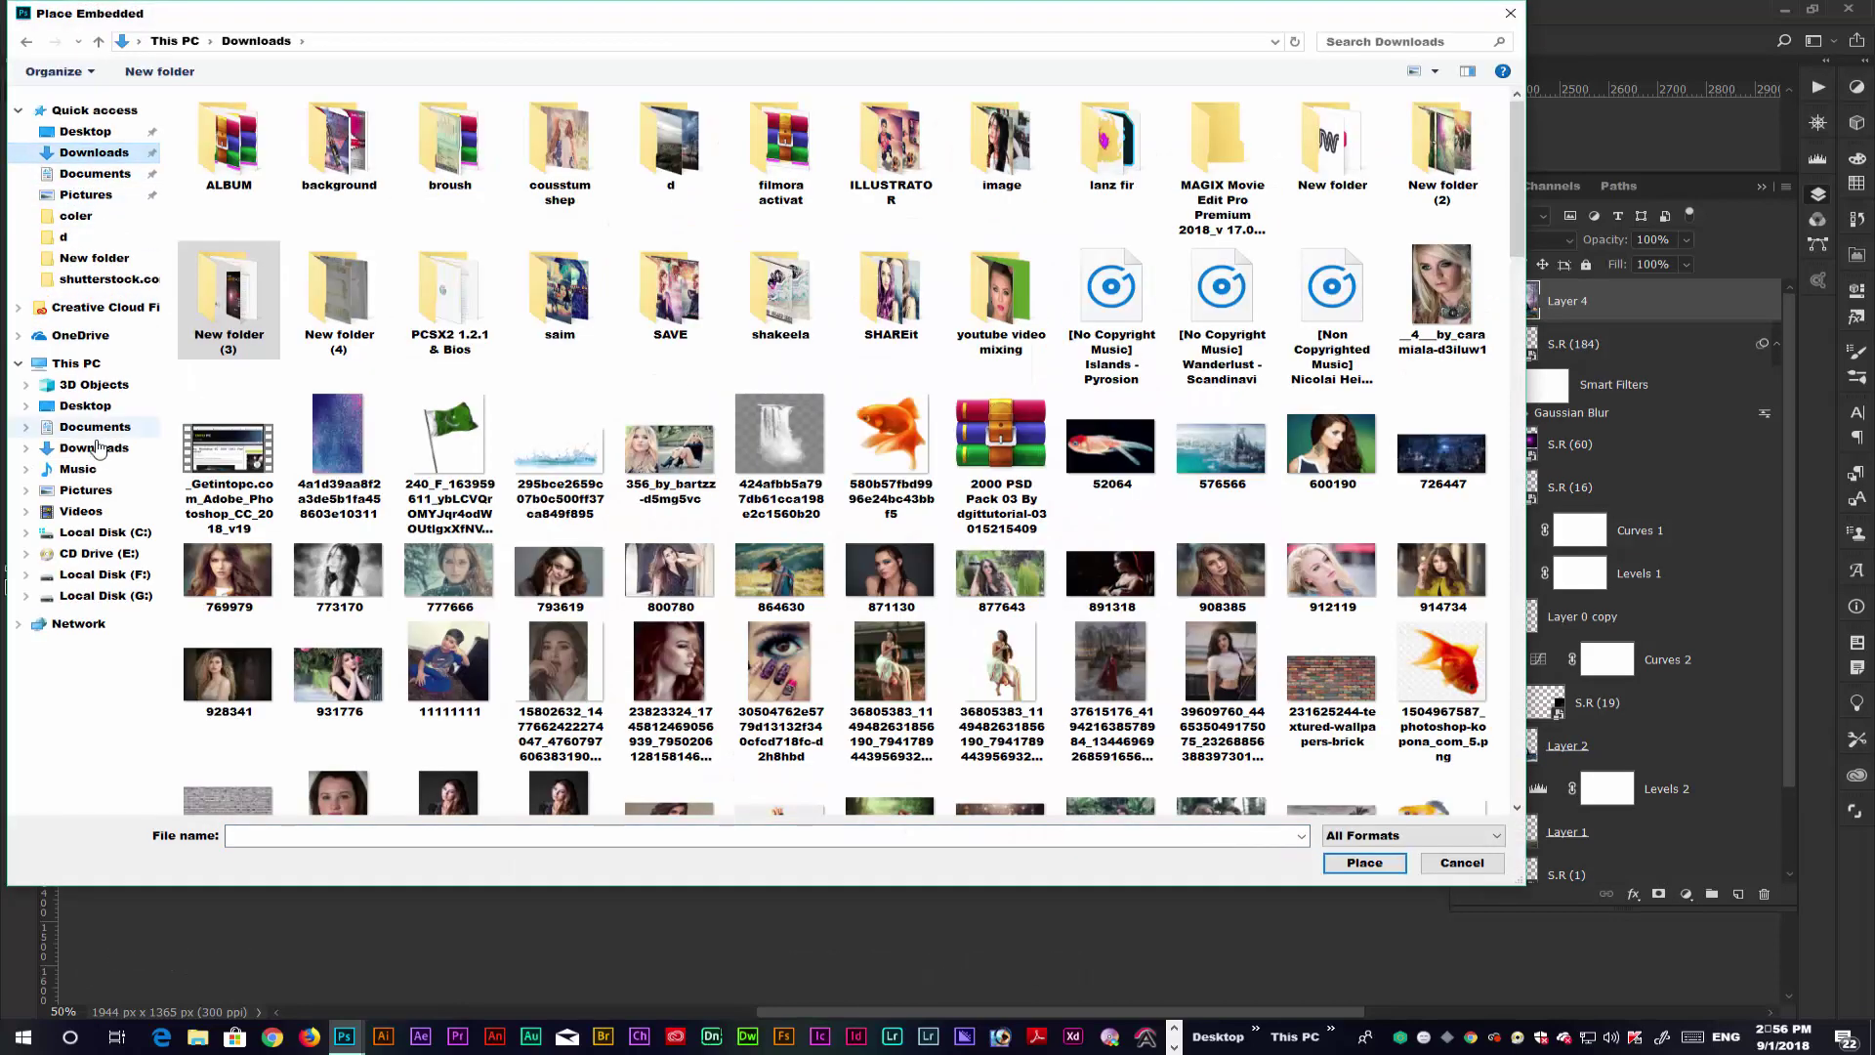
pyautogui.click(107, 574)
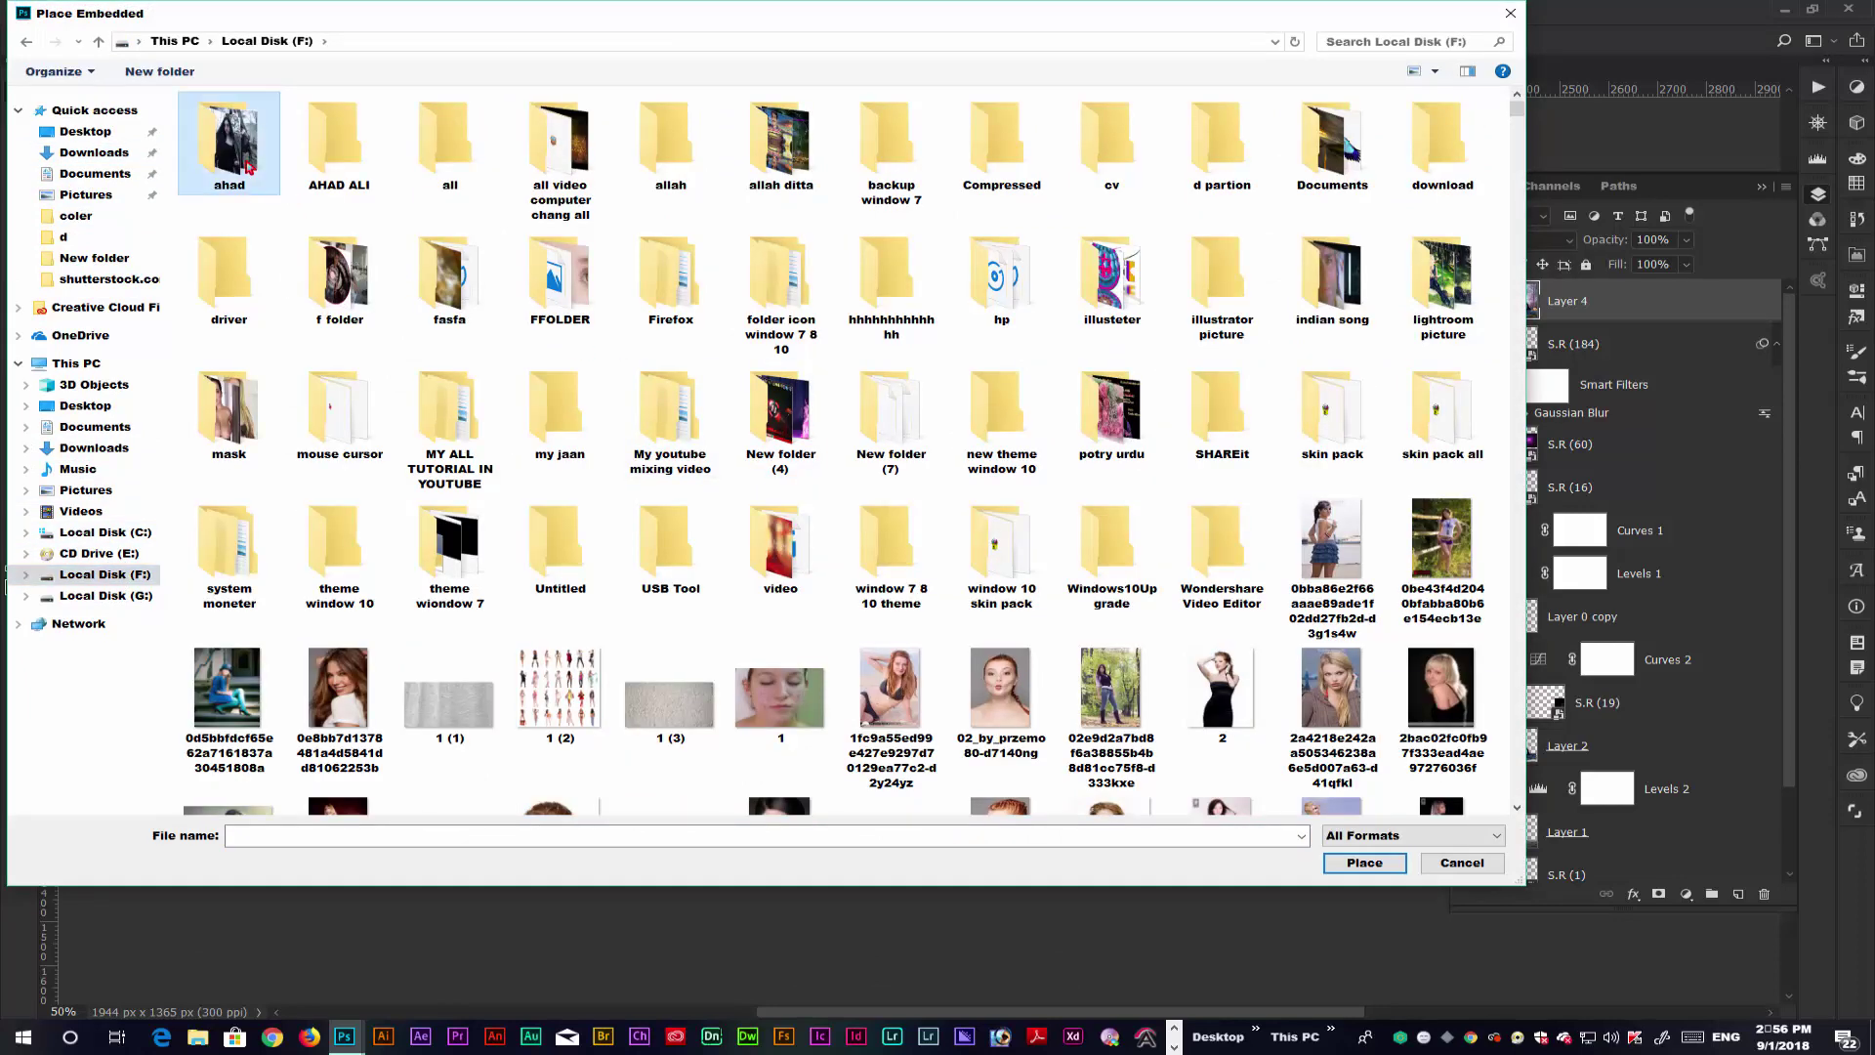
pyautogui.doubleClick(276, 181)
pyautogui.scroll(-3, 659, 536)
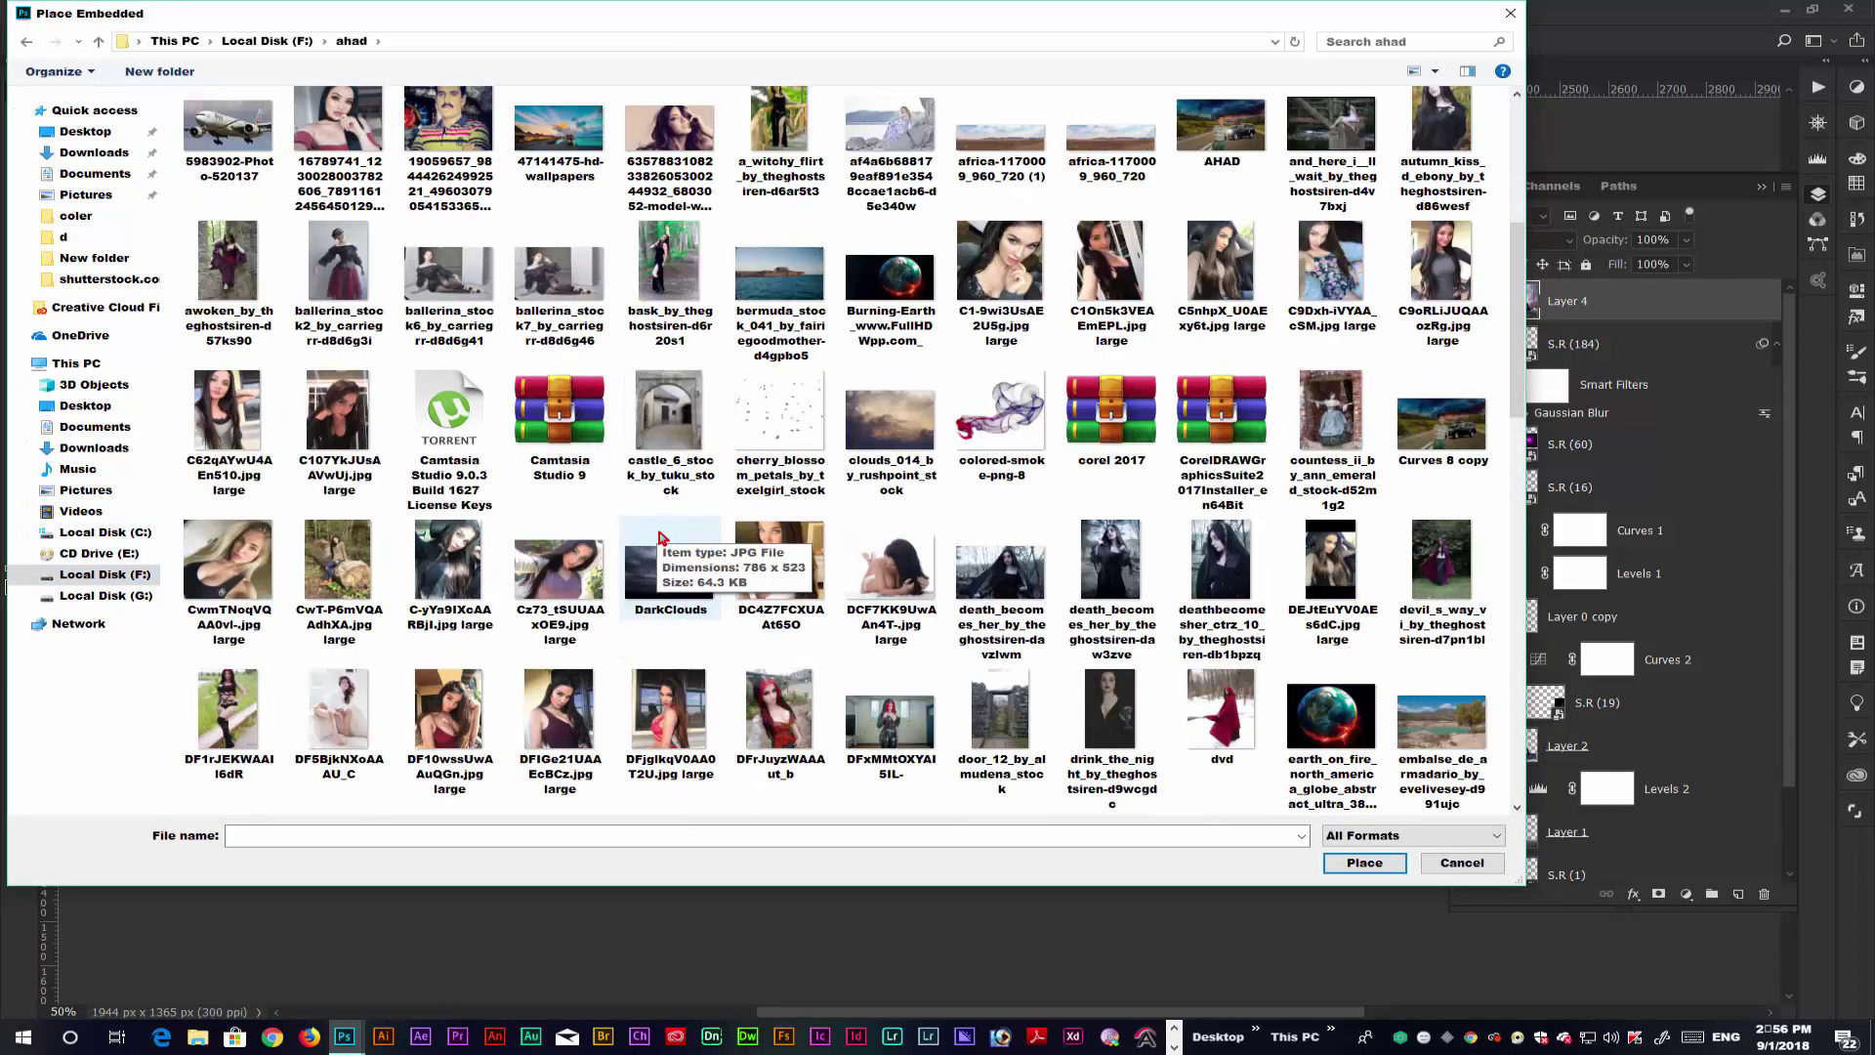
pyautogui.scroll(-3, 660, 536)
pyautogui.scroll(-8, 683, 625)
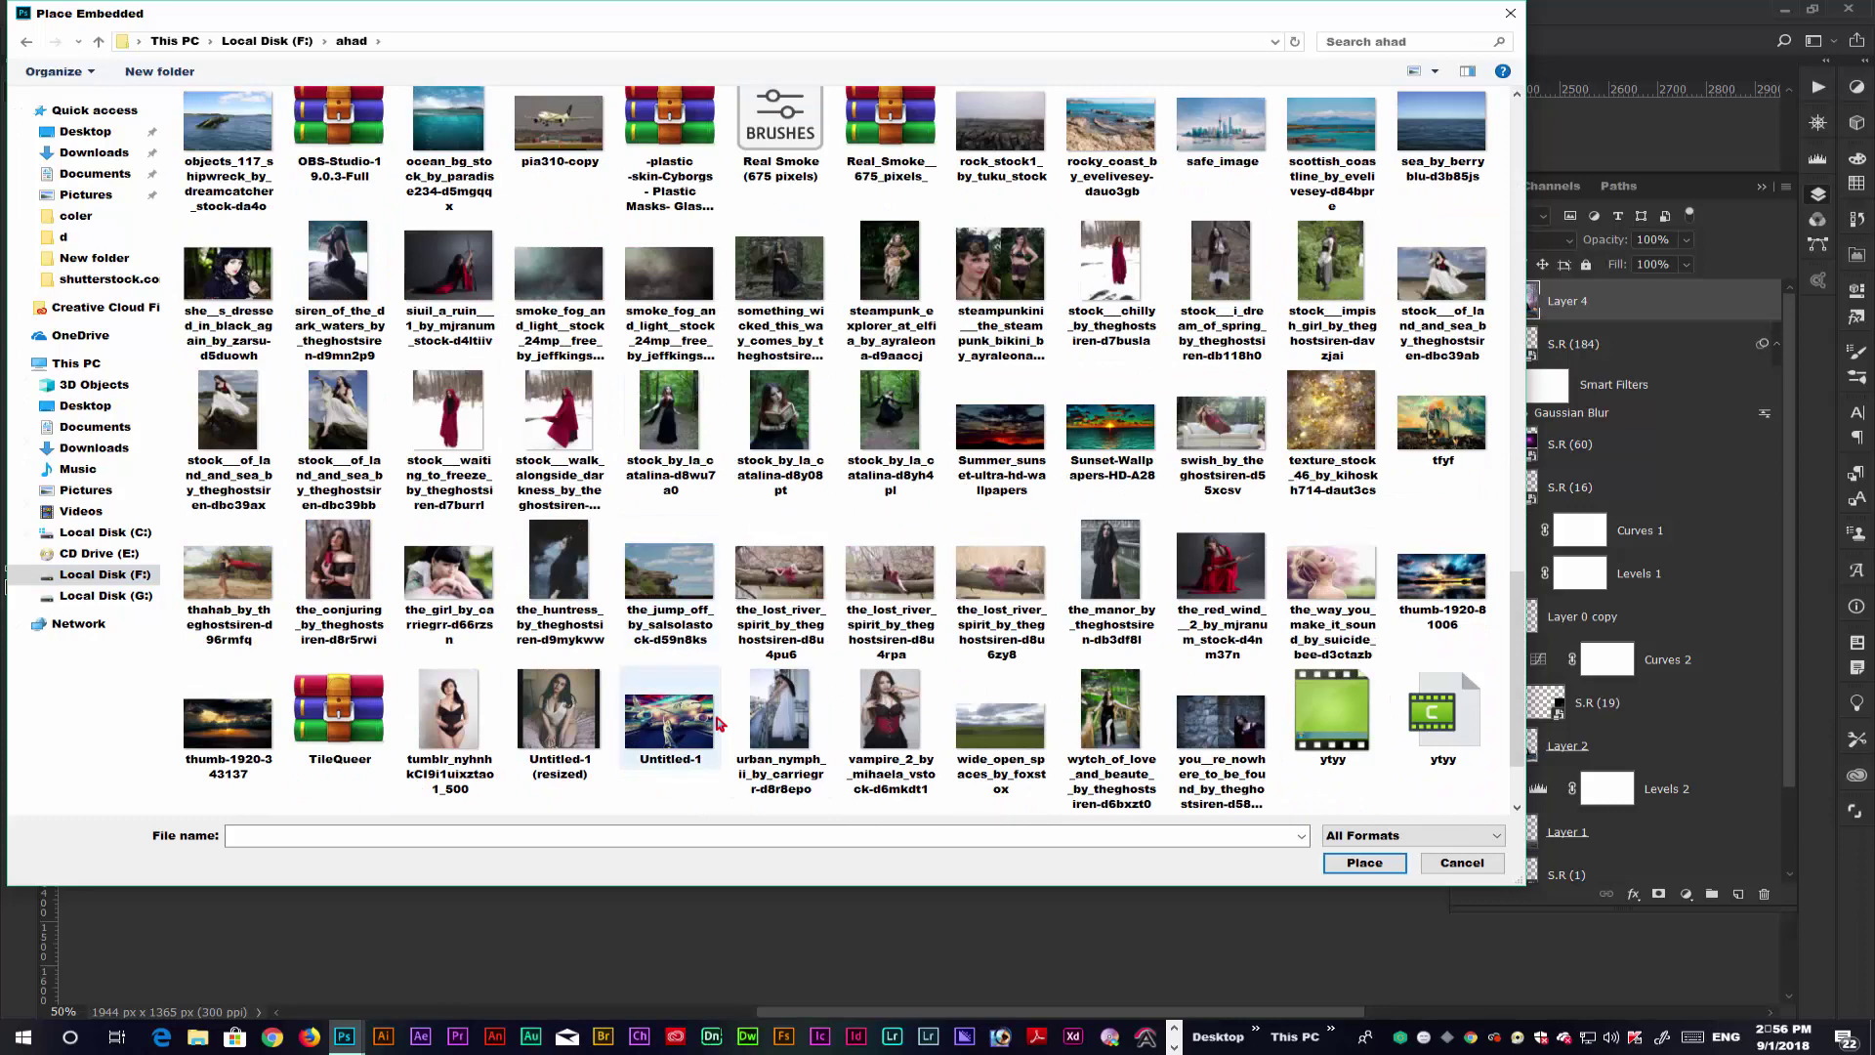
pyautogui.click(559, 278)
pyautogui.click(1364, 862)
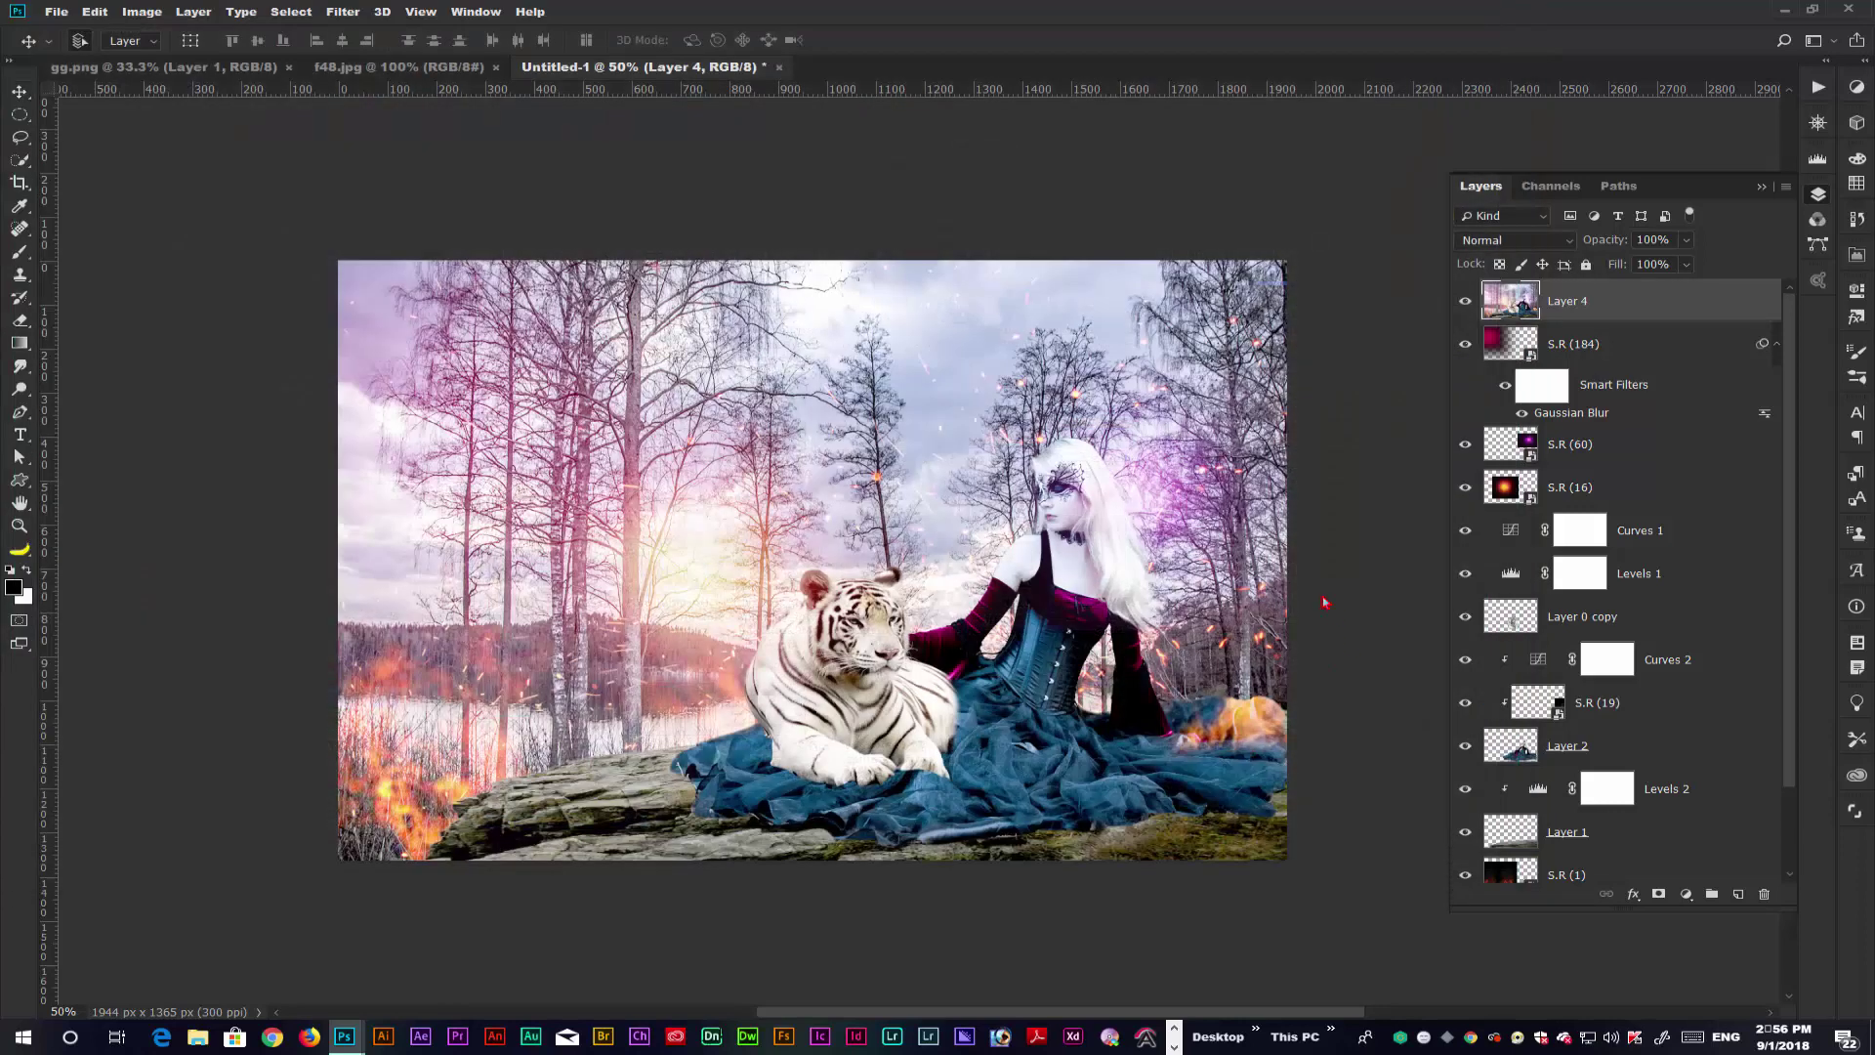
# - Enlarge the smoke image to about 278% width and 252% height so that it covers the whole canvas
pyautogui.moveTo(565, 410); pyautogui.dragTo(314, 223)
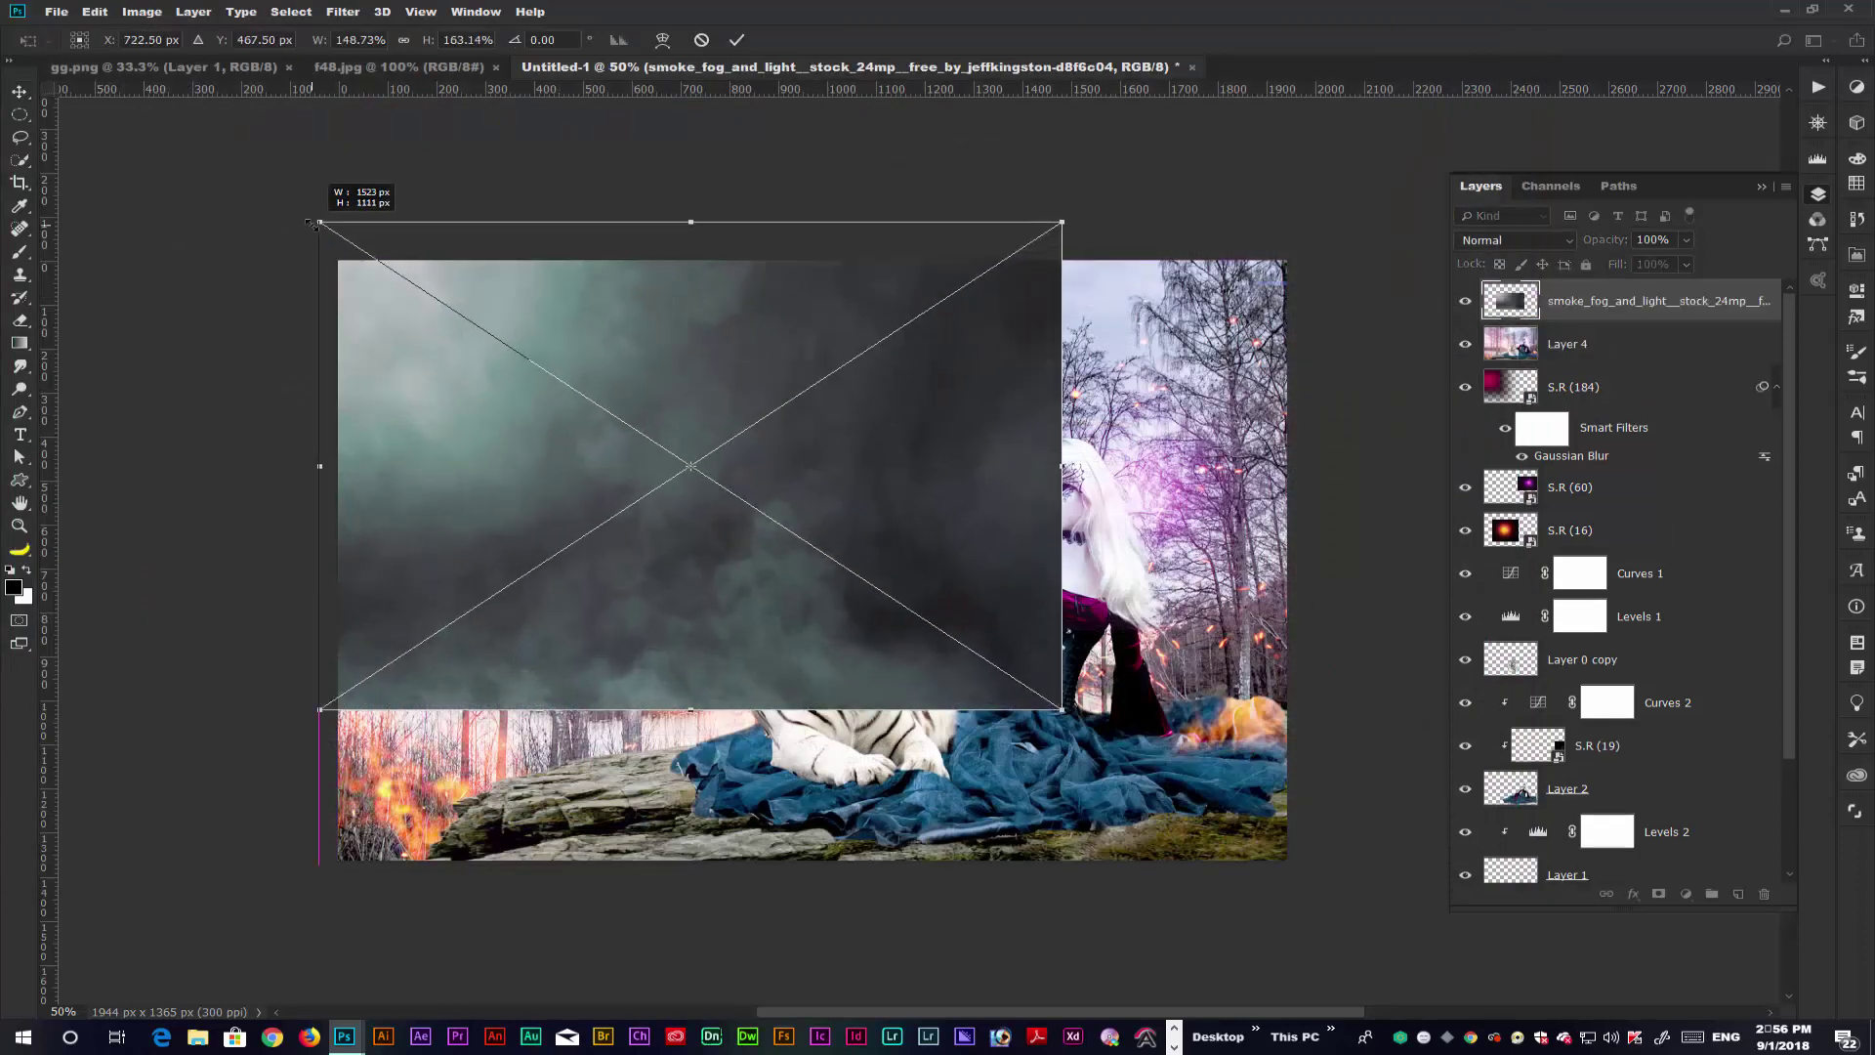
pyautogui.moveTo(1063, 709); pyautogui.dragTo(1719, 978)
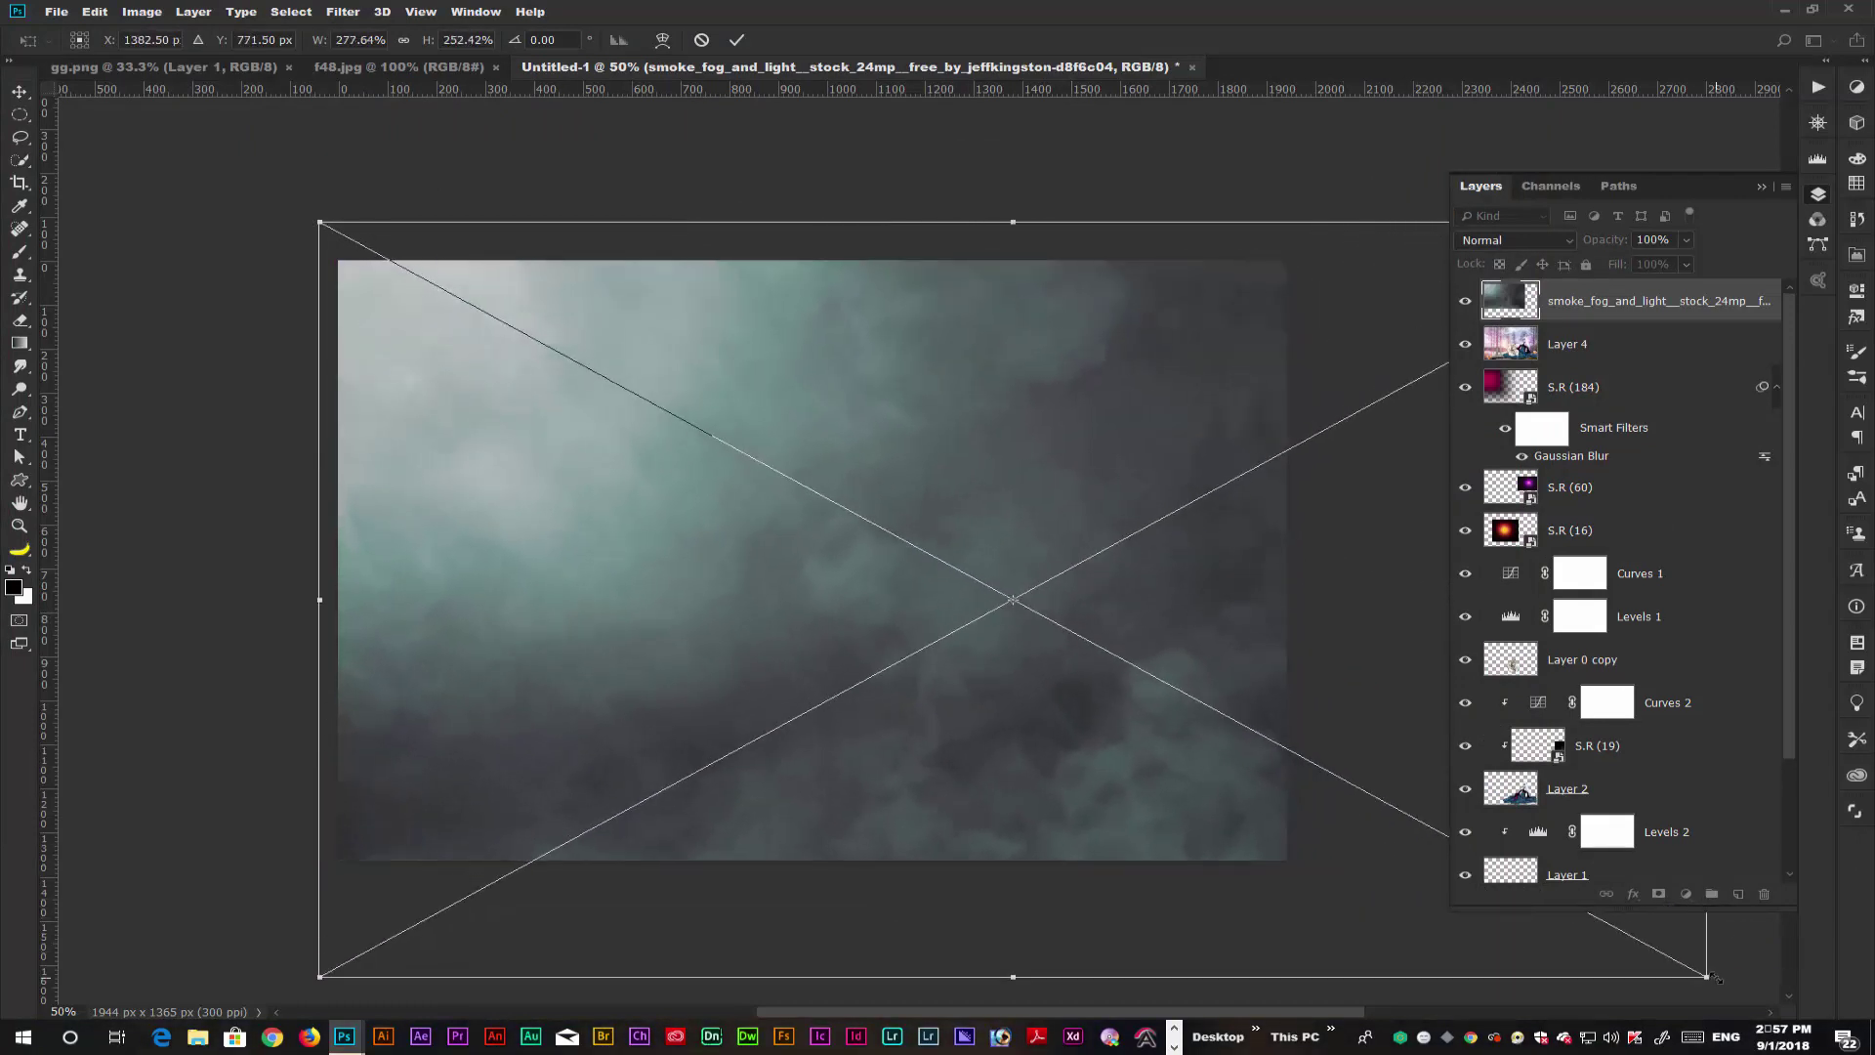
pyautogui.press('Return')
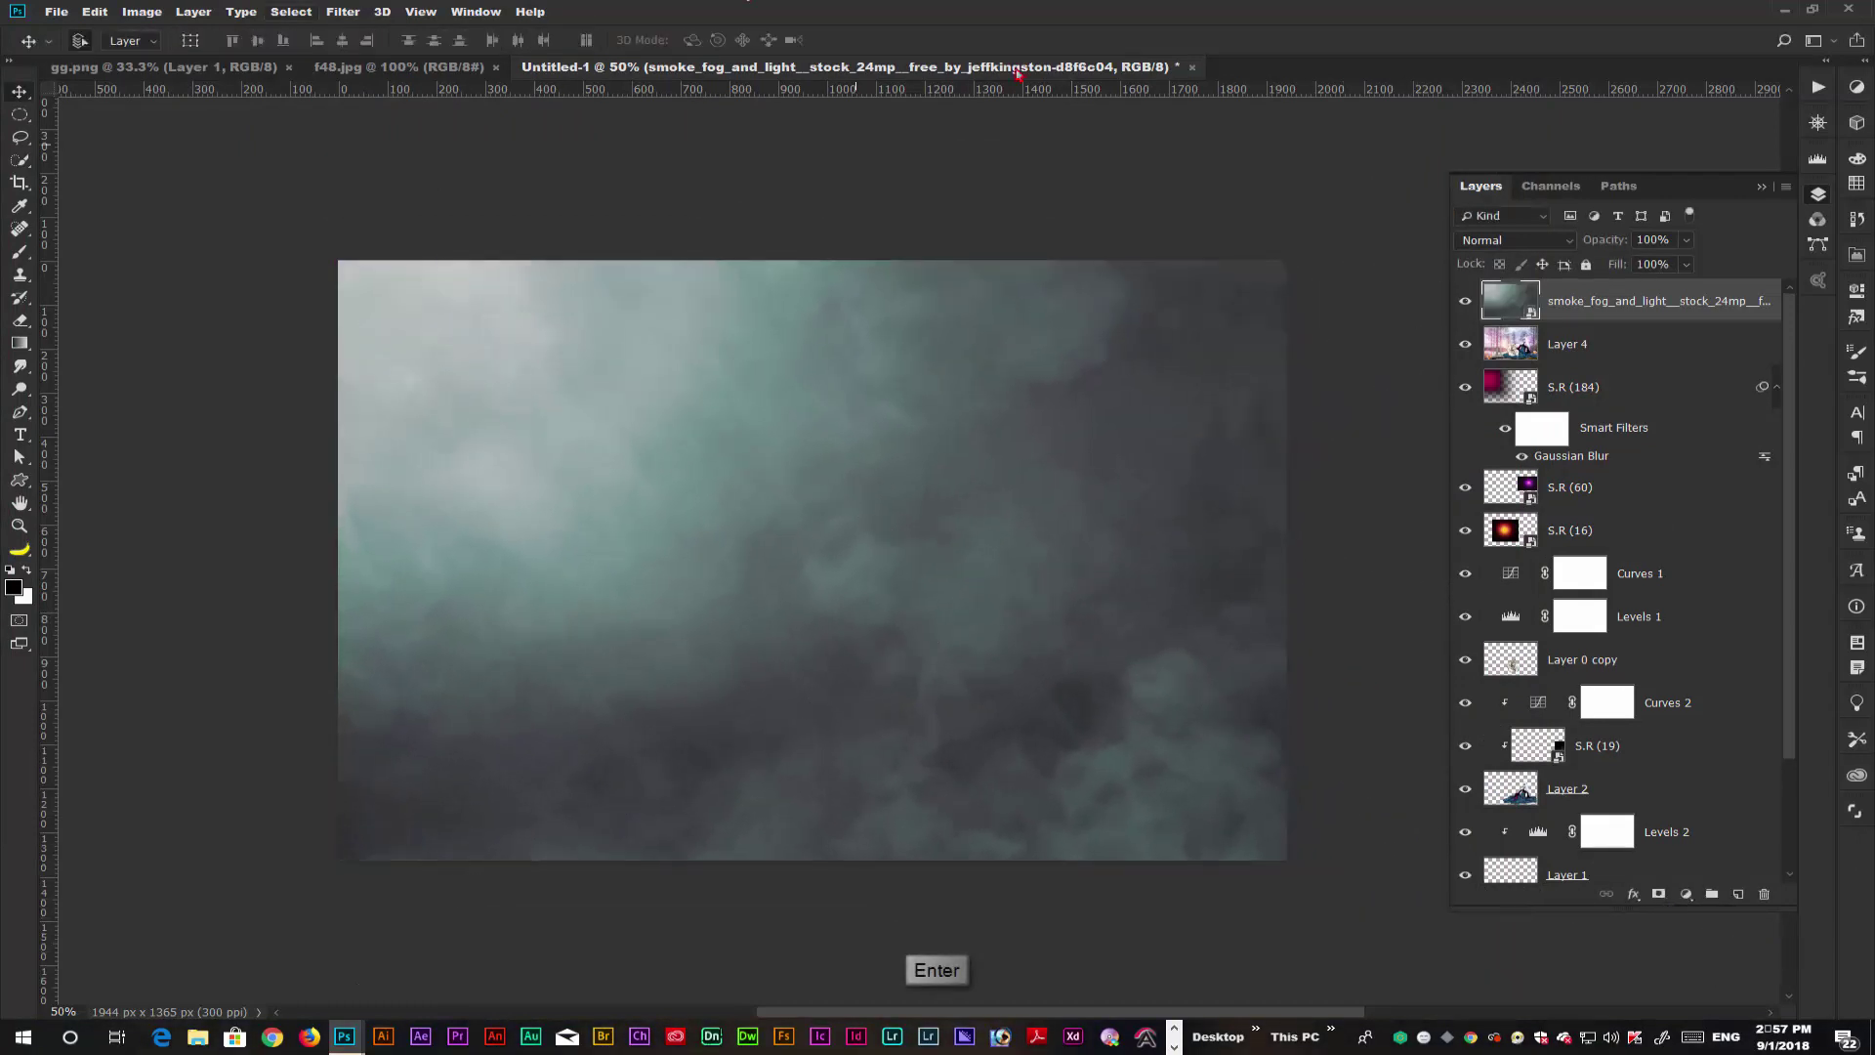
# - Add a black mask to the smoke layer and paint smoke across the scene with a soft 900-pixel white brush at 40% opacity
pyautogui.keyDown('alt'); pyautogui.click(1659, 895); pyautogui.keyUp('alt')
pyautogui.click(18, 255)
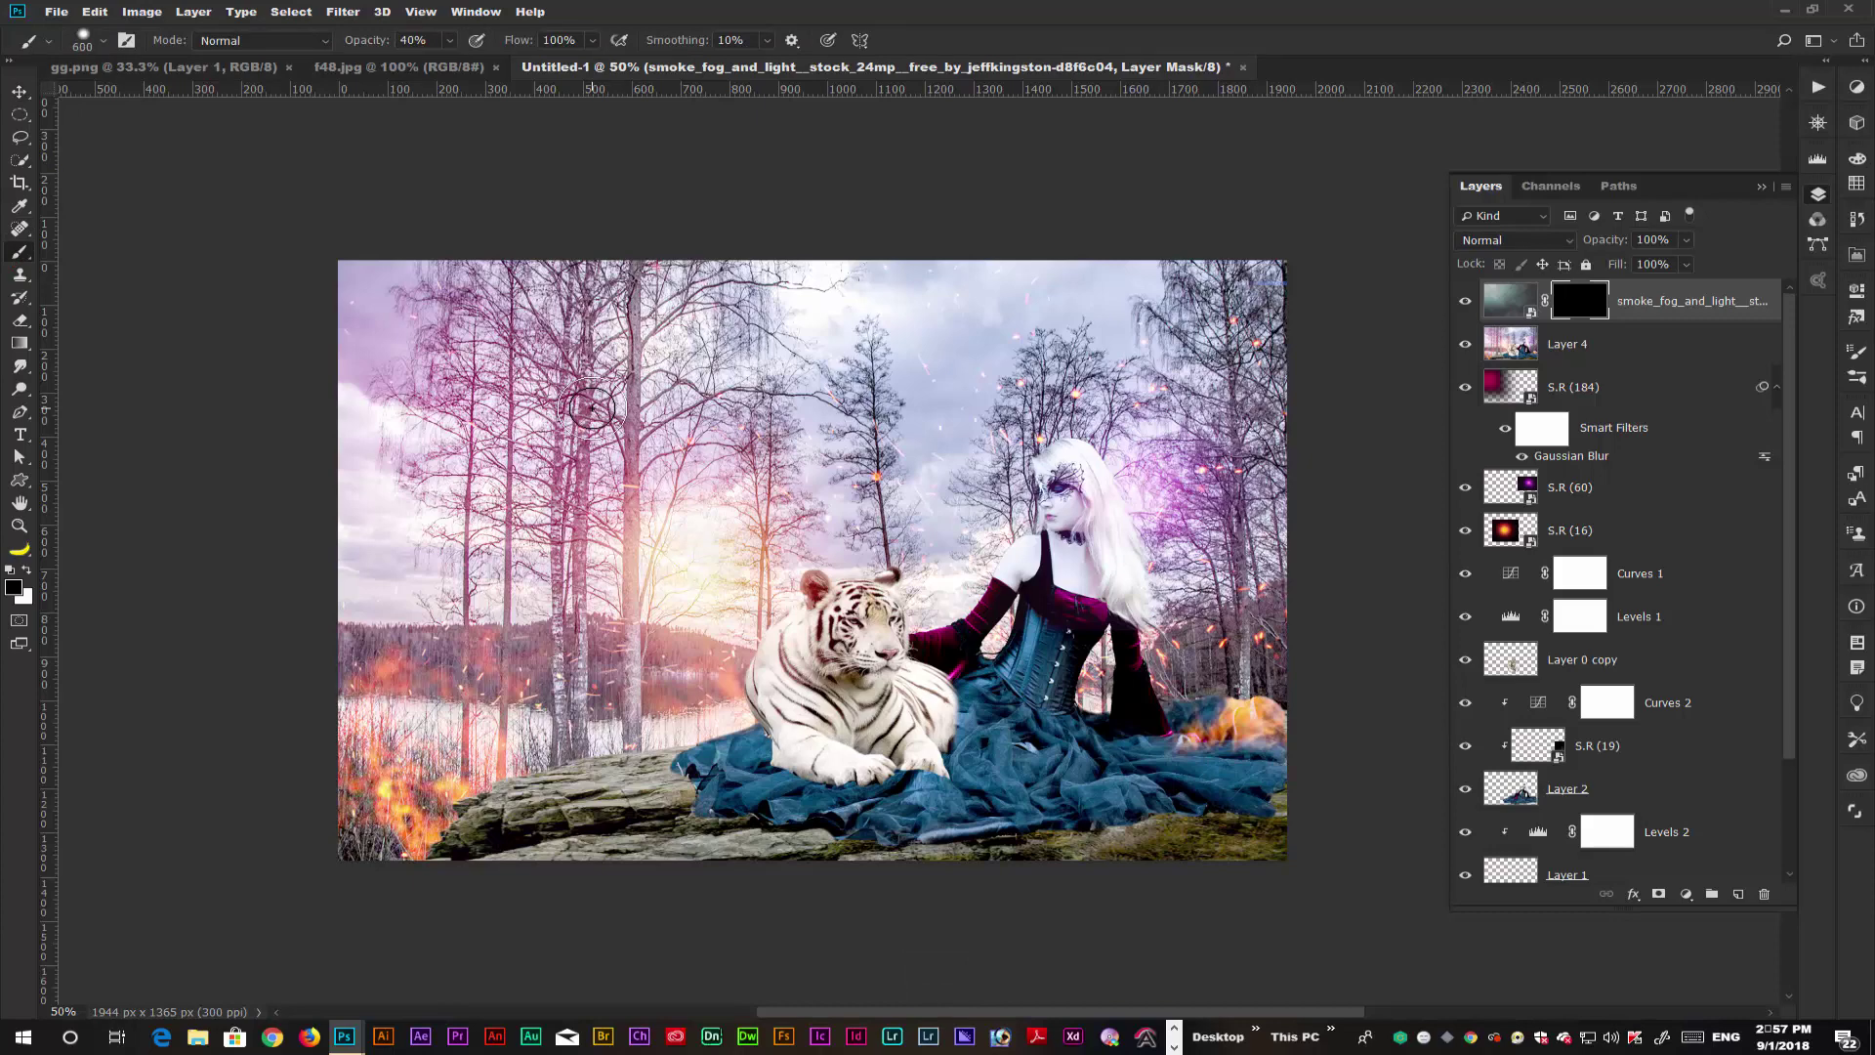
pyautogui.moveTo(591, 409)
pyautogui.mouseDown()
pyautogui.moveTo(601, 372)
pyautogui.moveTo(605, 420)
pyautogui.moveTo(635, 298)
pyautogui.mouseUp()
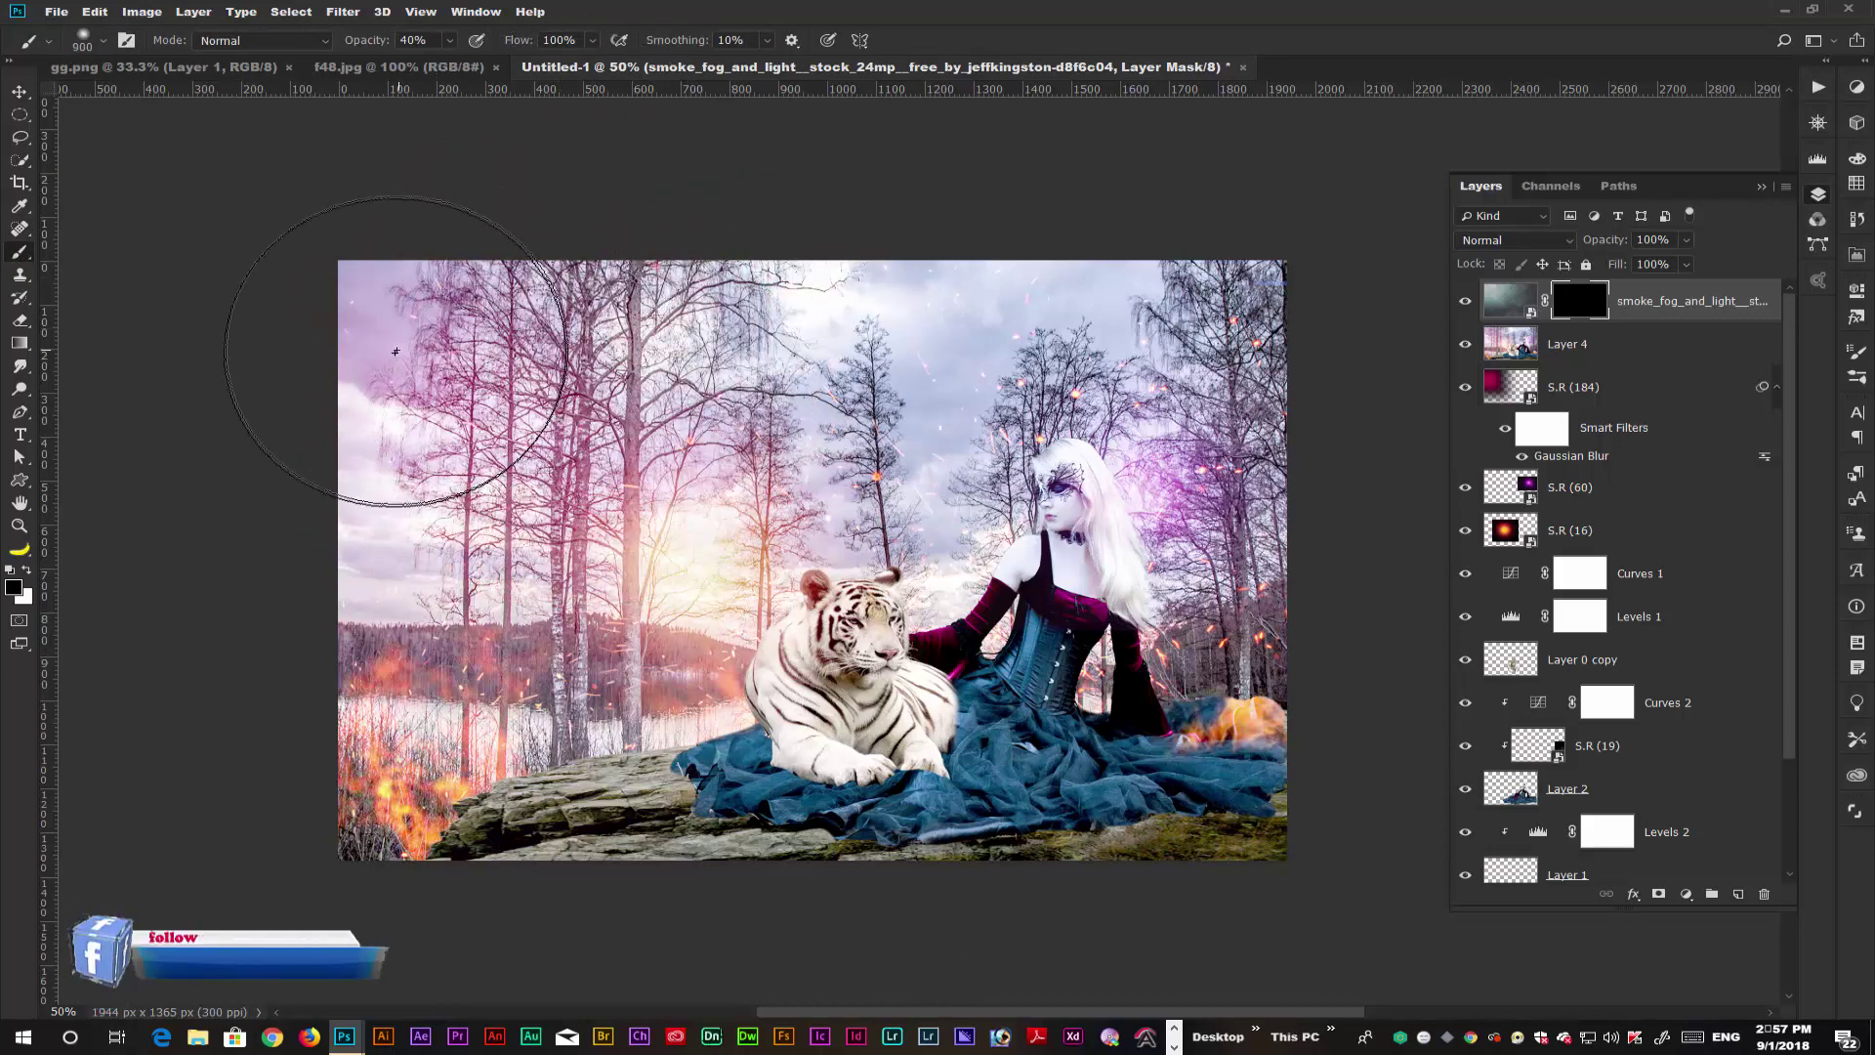
pyautogui.press('x')
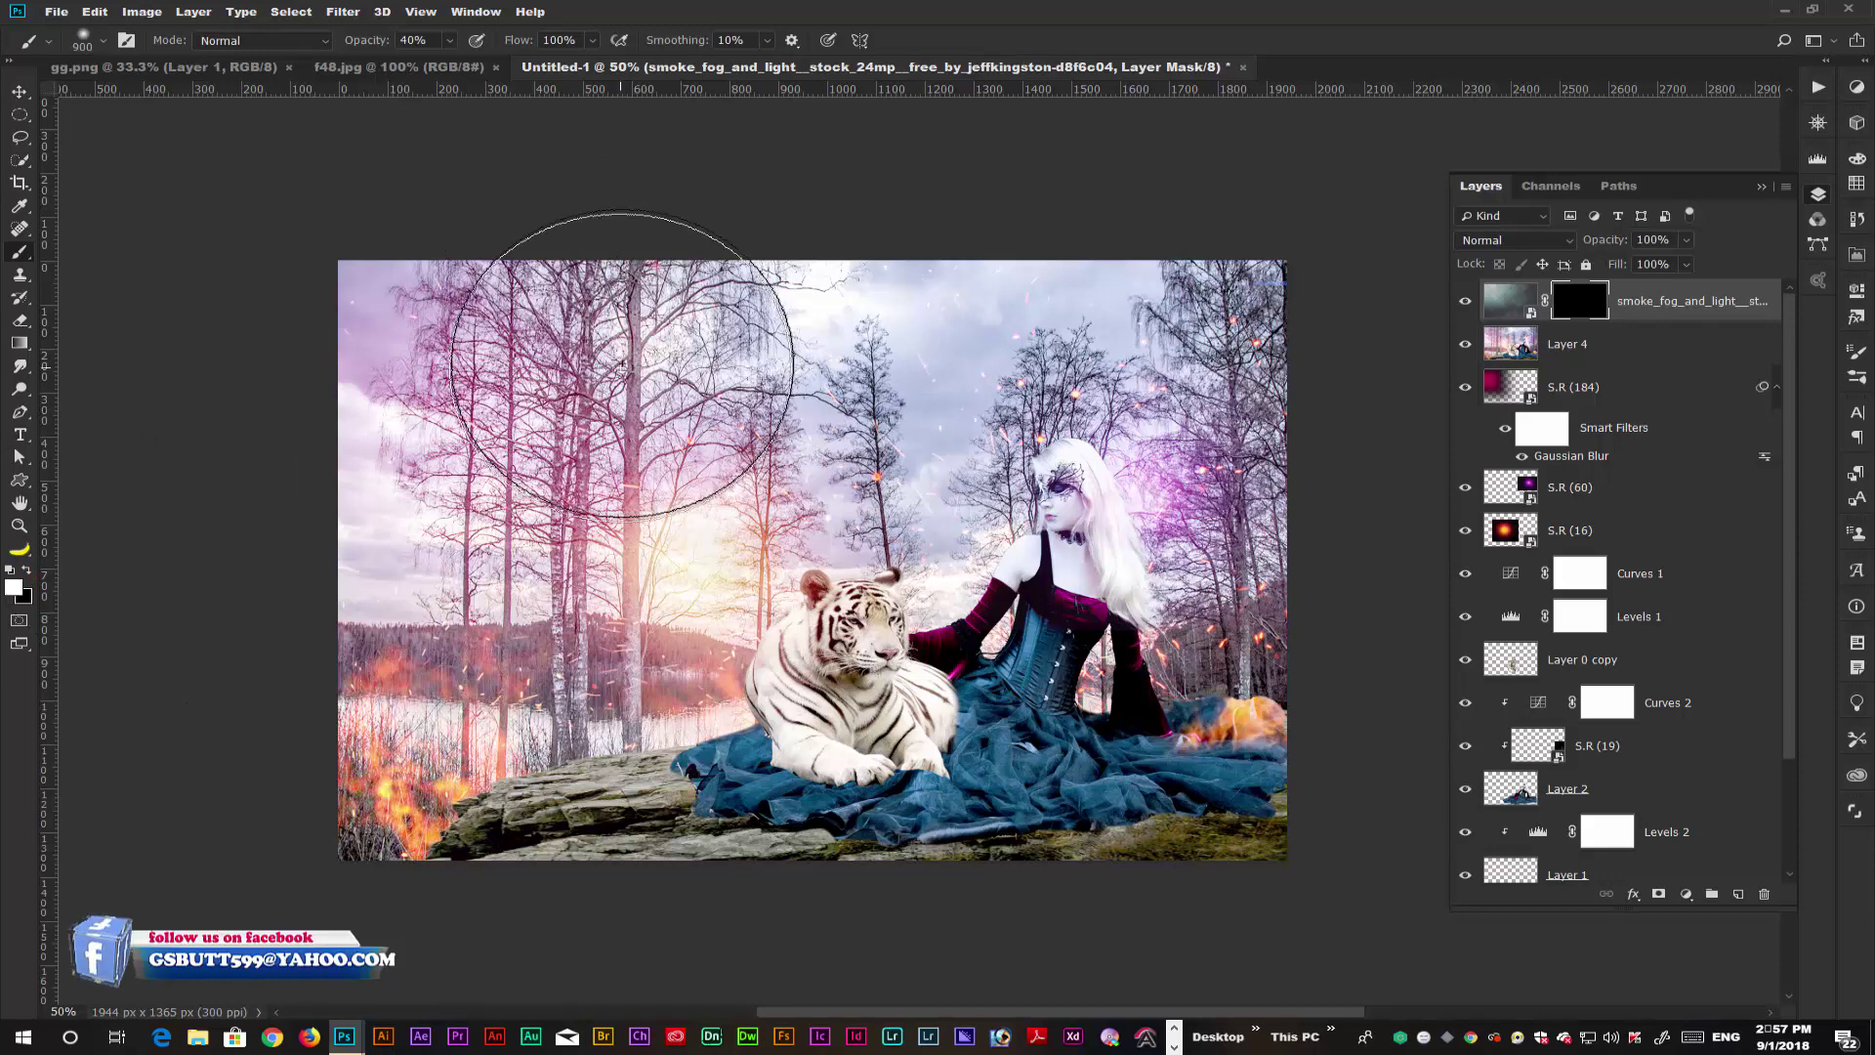
pyautogui.moveTo(649, 342)
pyautogui.mouseDown()
pyautogui.moveTo(371, 536)
pyautogui.moveTo(384, 765)
pyautogui.moveTo(620, 421)
pyautogui.moveTo(839, 306)
pyautogui.moveTo(1409, 332)
pyautogui.moveTo(1293, 504)
pyautogui.moveTo(1256, 795)
pyautogui.mouseUp()
pyautogui.moveTo(480, 908)
pyautogui.mouseDown()
pyautogui.moveTo(524, 879)
pyautogui.moveTo(1162, 859)
pyautogui.mouseUp()
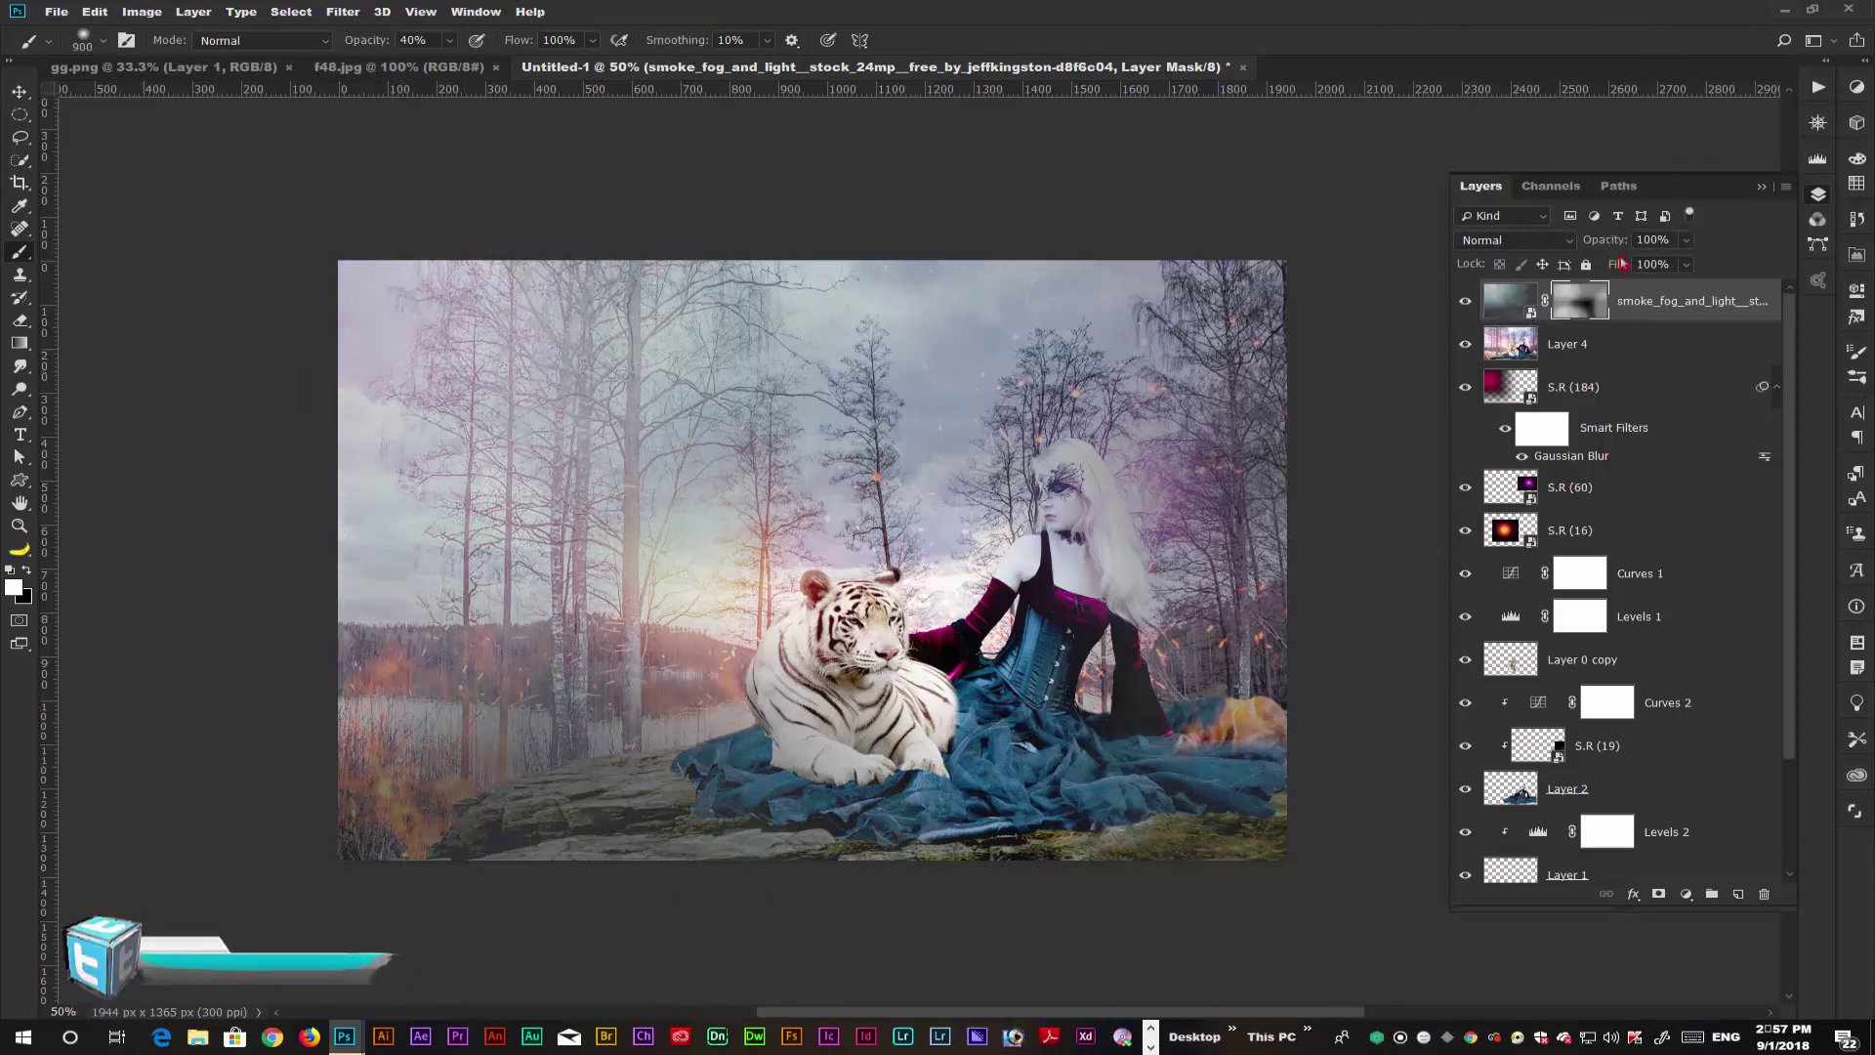
# - Lower the smoke layer's fill to 50% and mask smoke off the woman and tiger with a 600-pixel black brush
pyautogui.moveTo(1596, 266); pyautogui.dragTo(1567, 274)
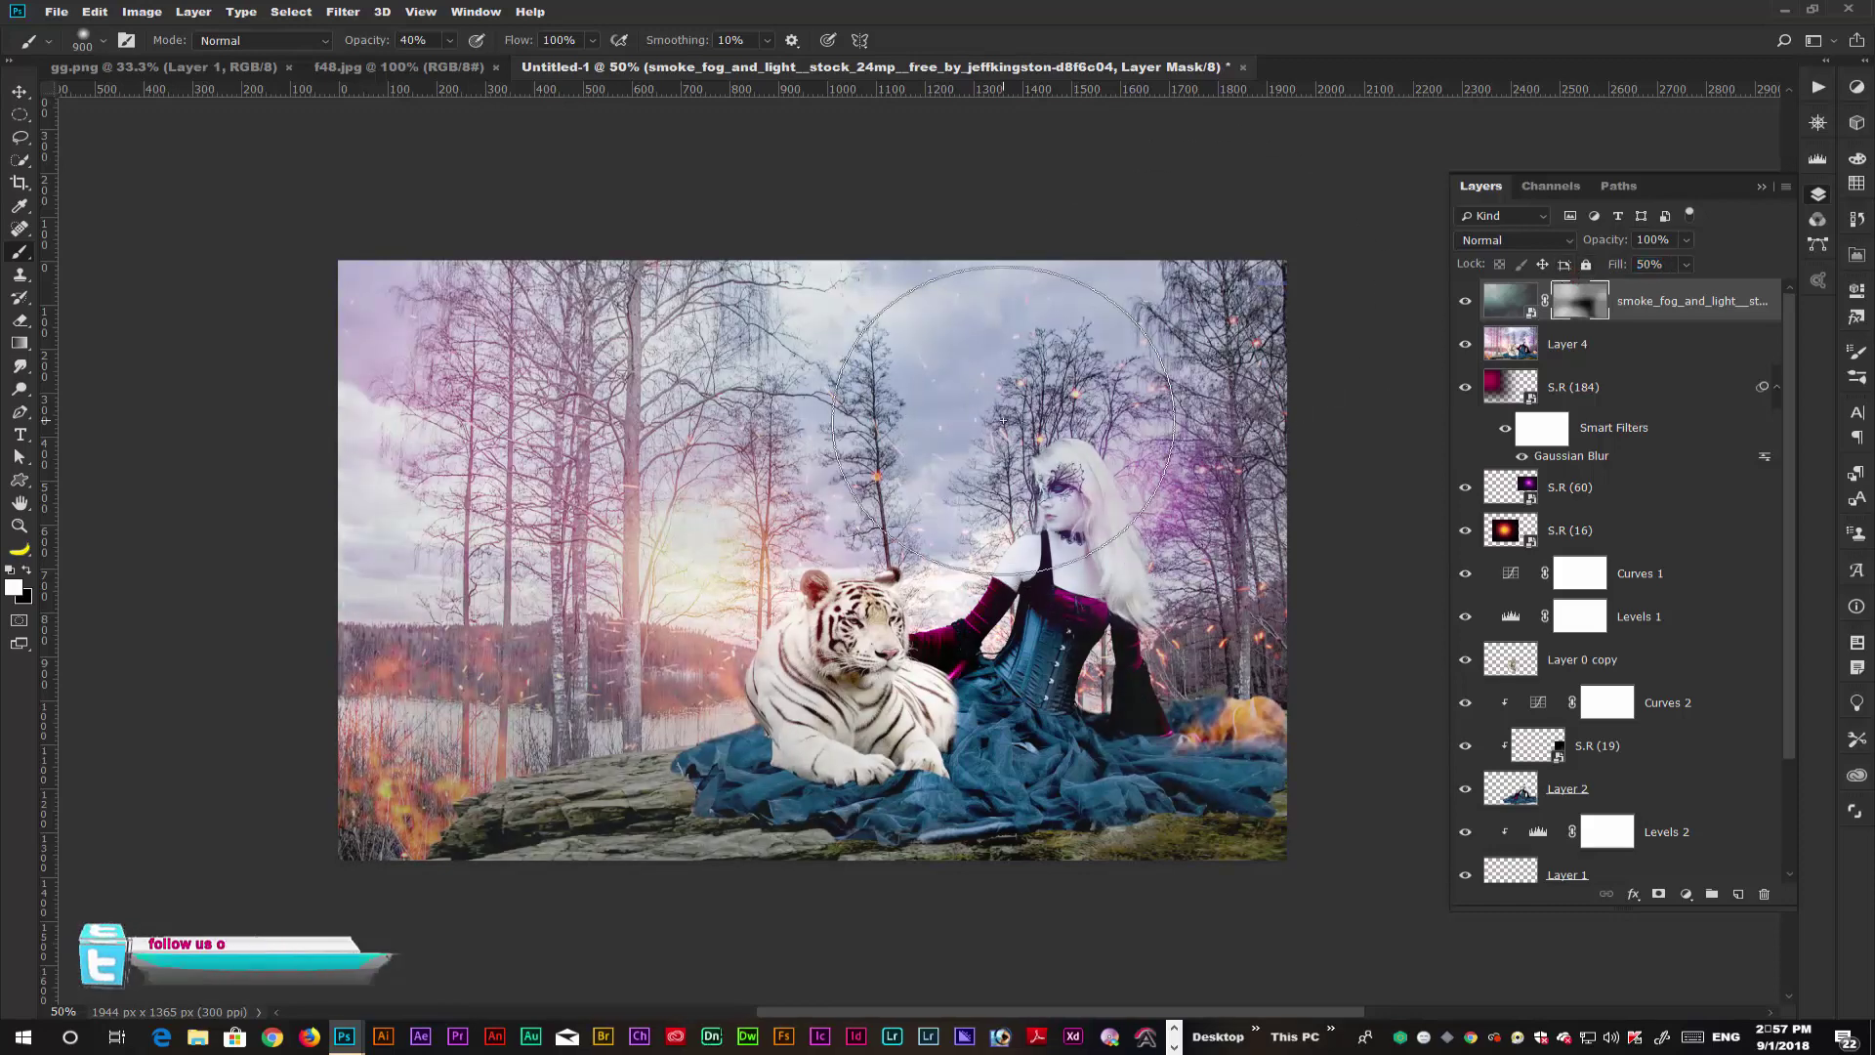
pyautogui.press('[')
pyautogui.press('[')
pyautogui.press('[')
pyautogui.press('x')
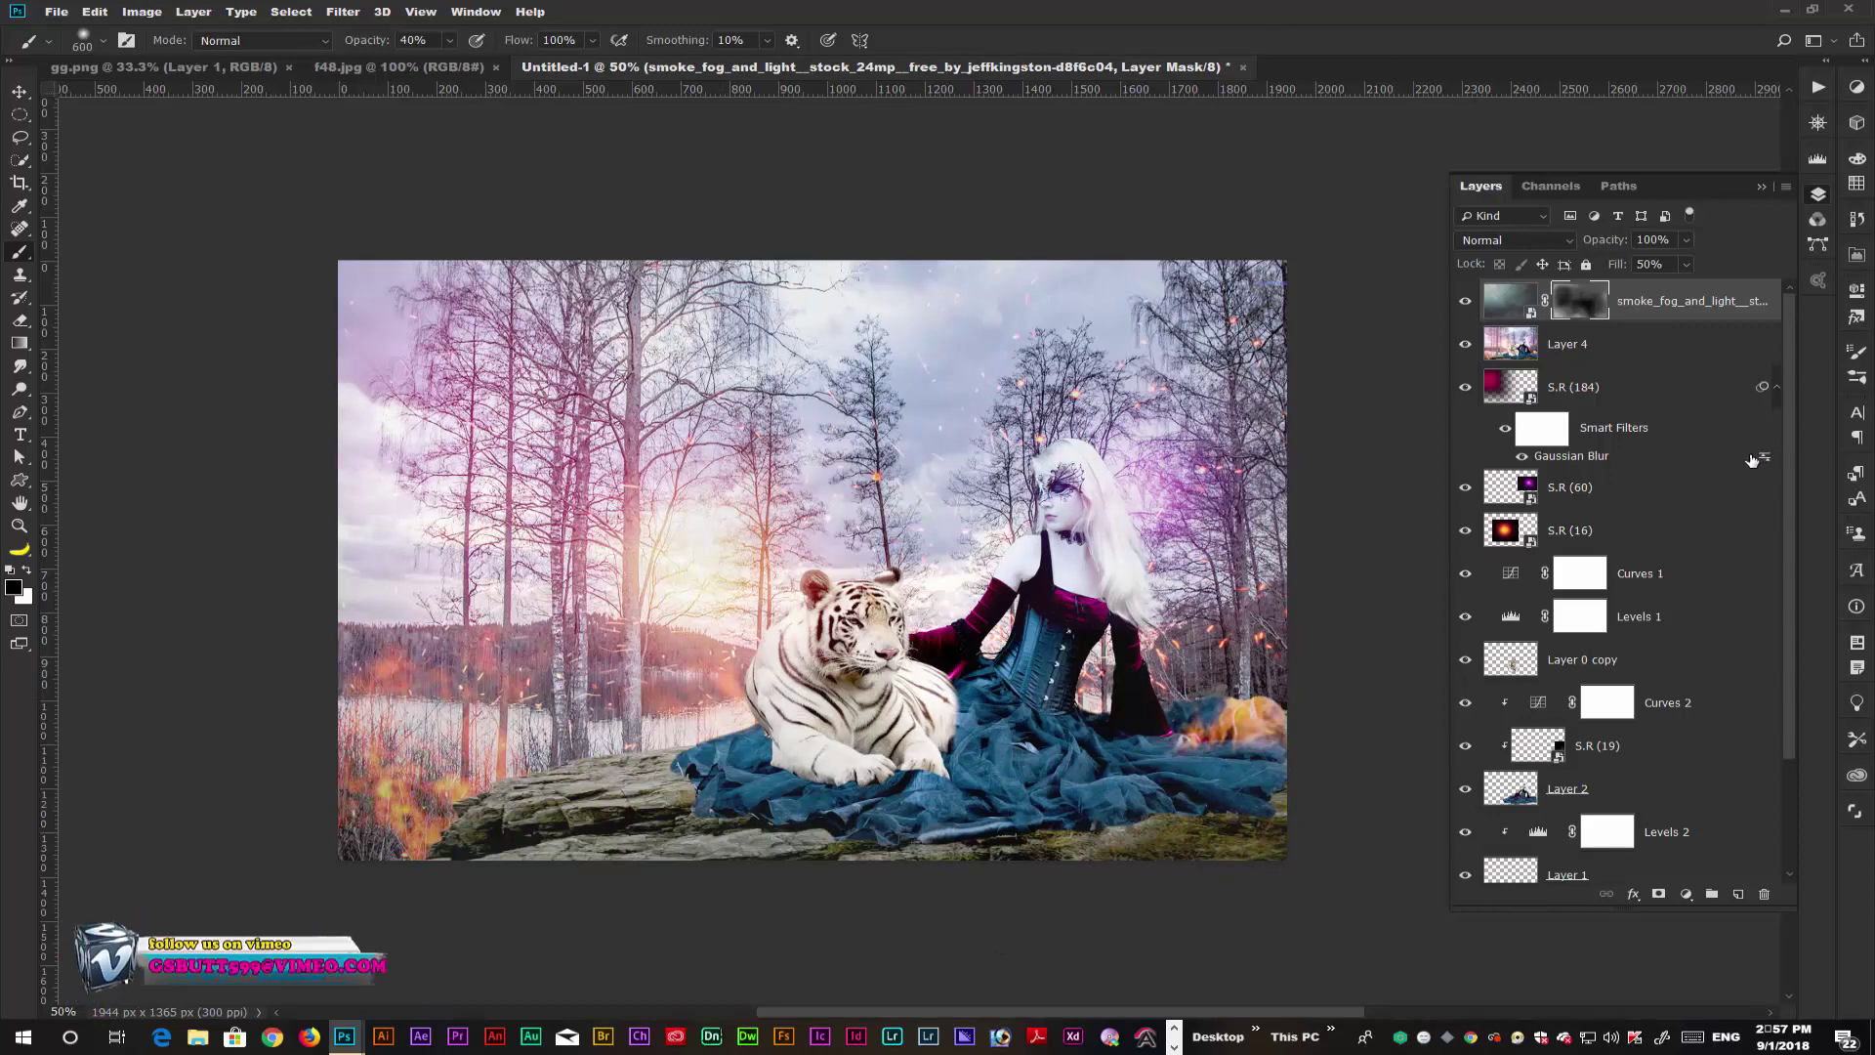
# - Stamp all visible layers into a new top layer and add a Levels adjustment above it with input levels 6, 1.09 and 242
pyautogui.hotkey('ctrl', 'shift', 'alt', 'e')
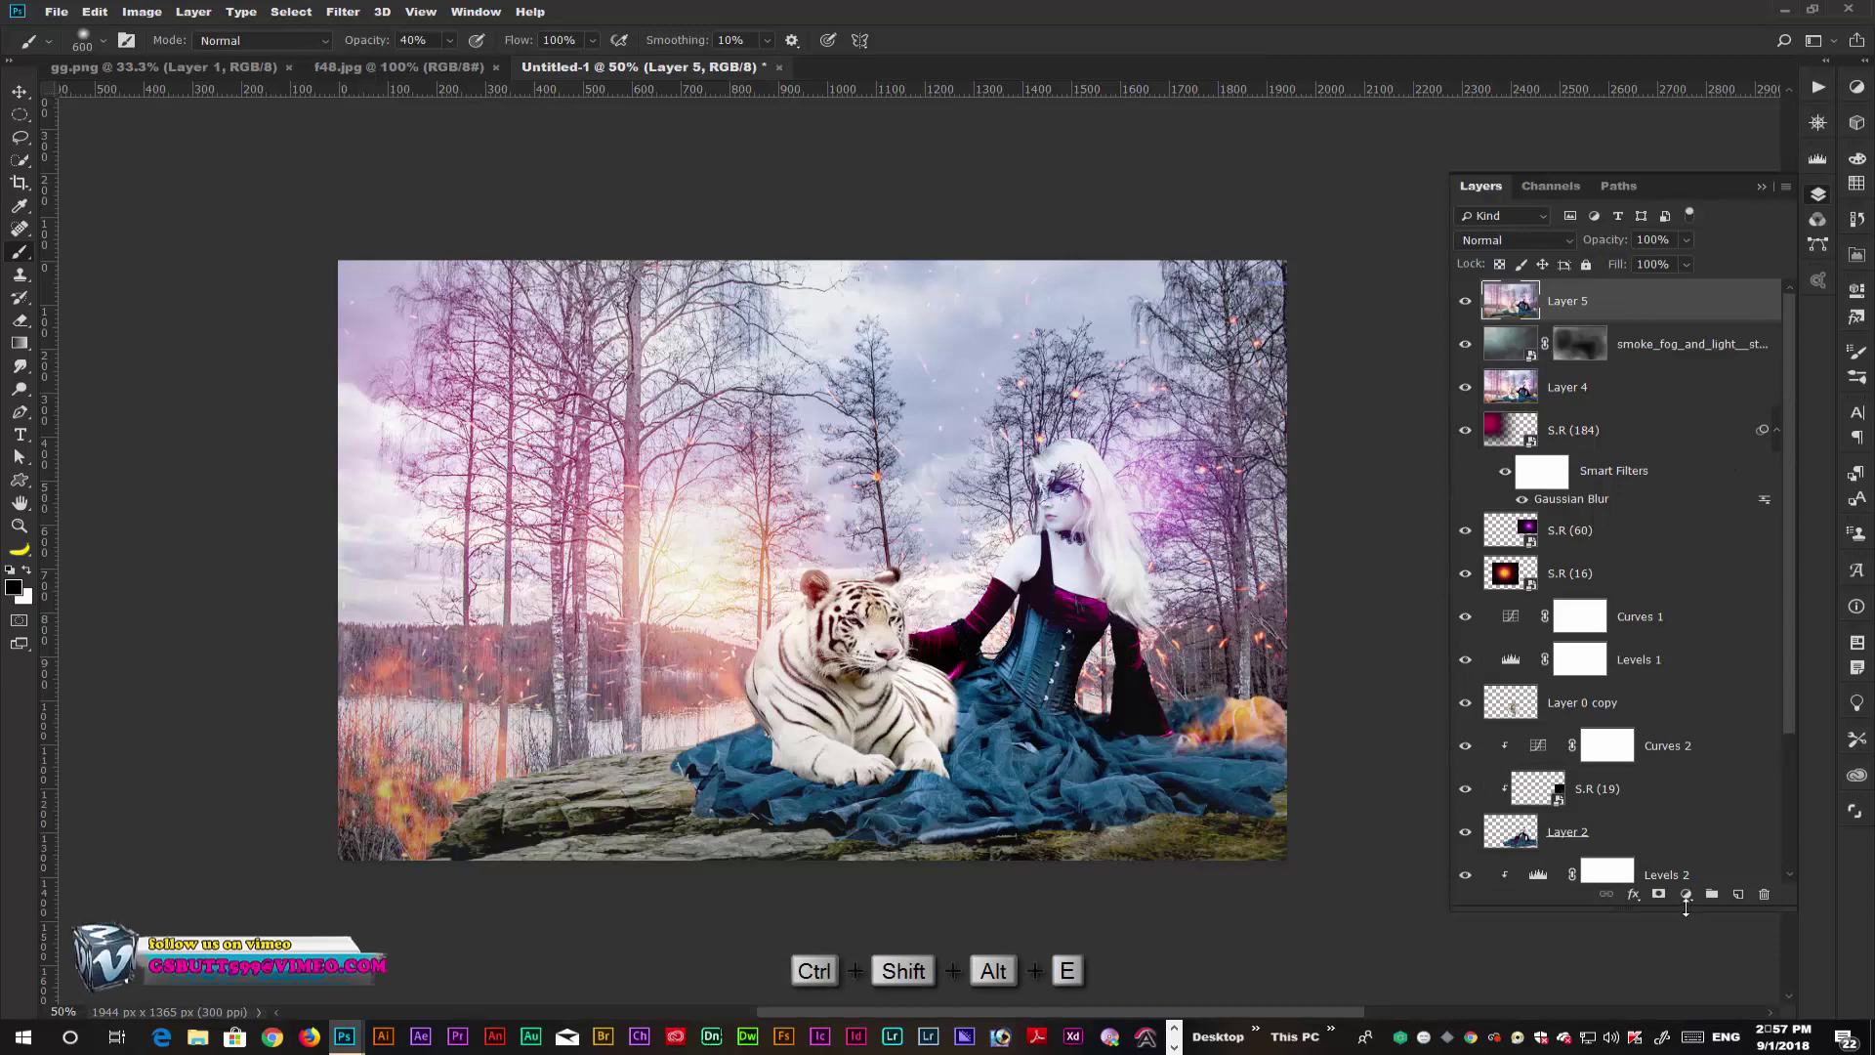
pyautogui.click(1687, 893)
pyautogui.click(1709, 667)
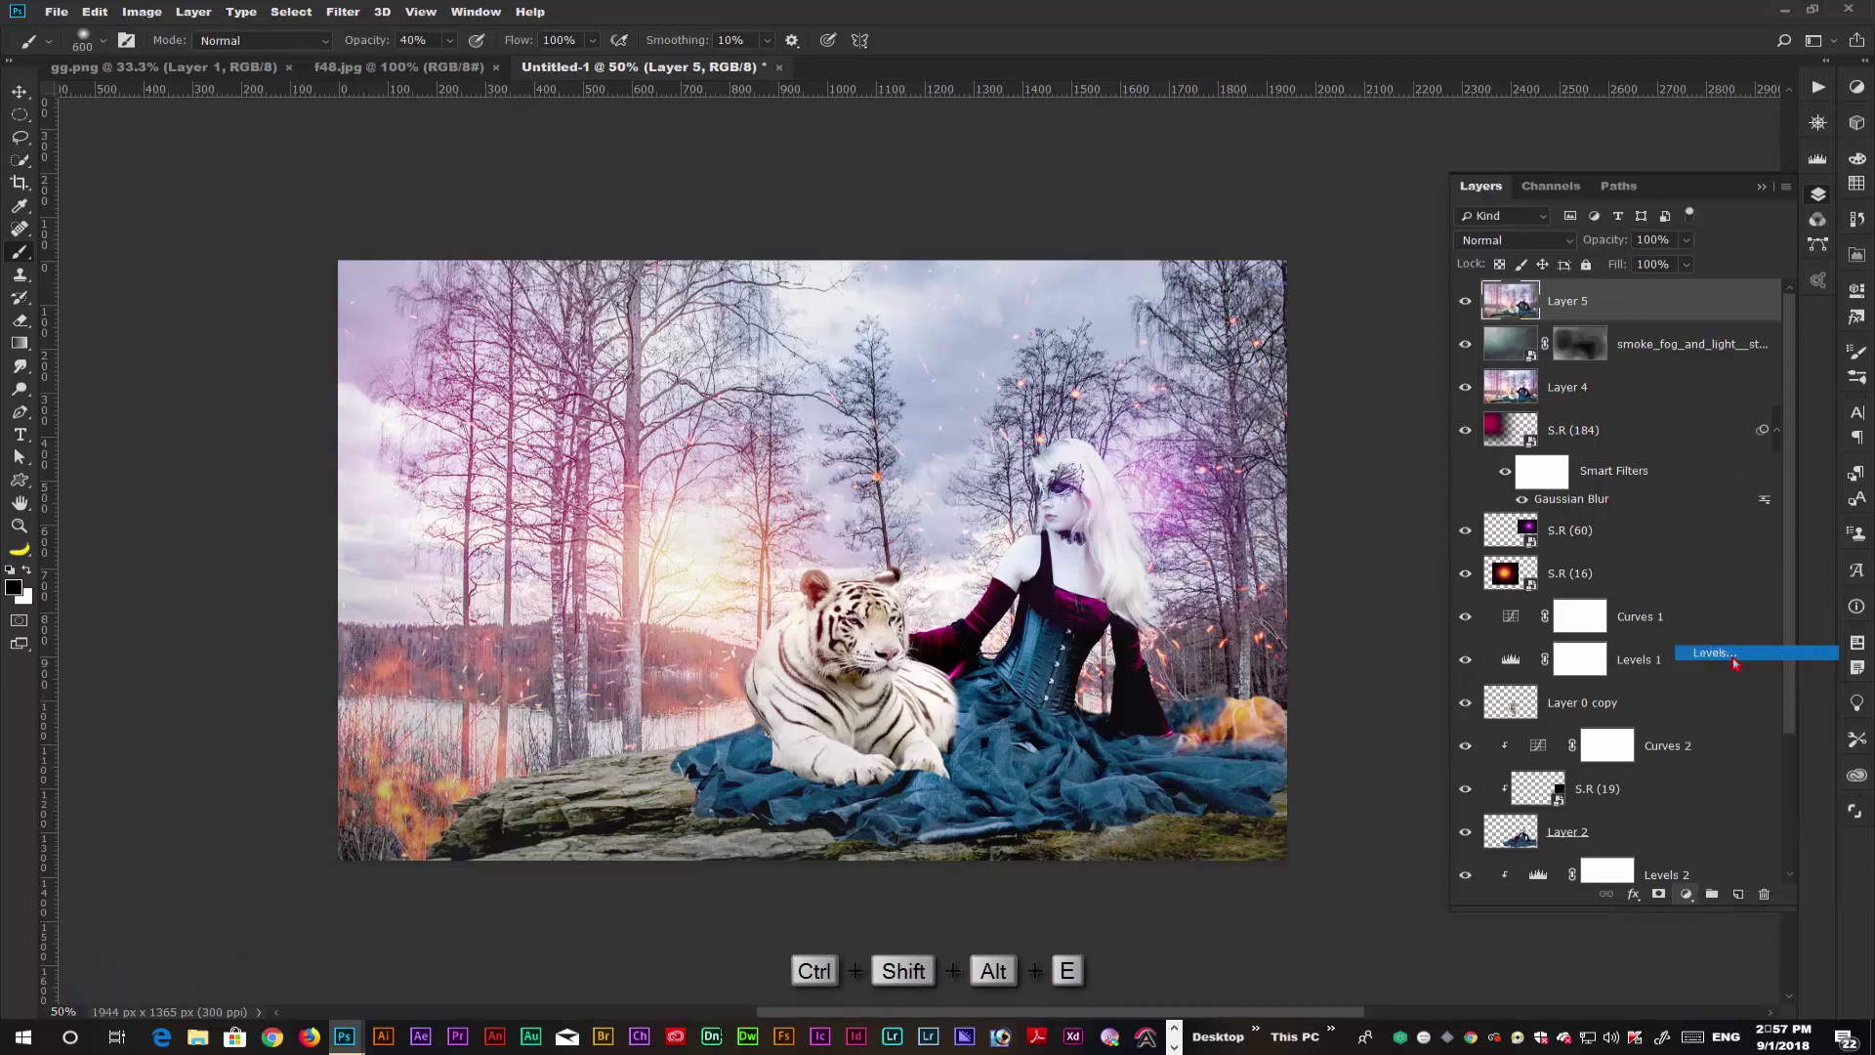
pyautogui.moveTo(1692, 470); pyautogui.dragTo(1676, 474)
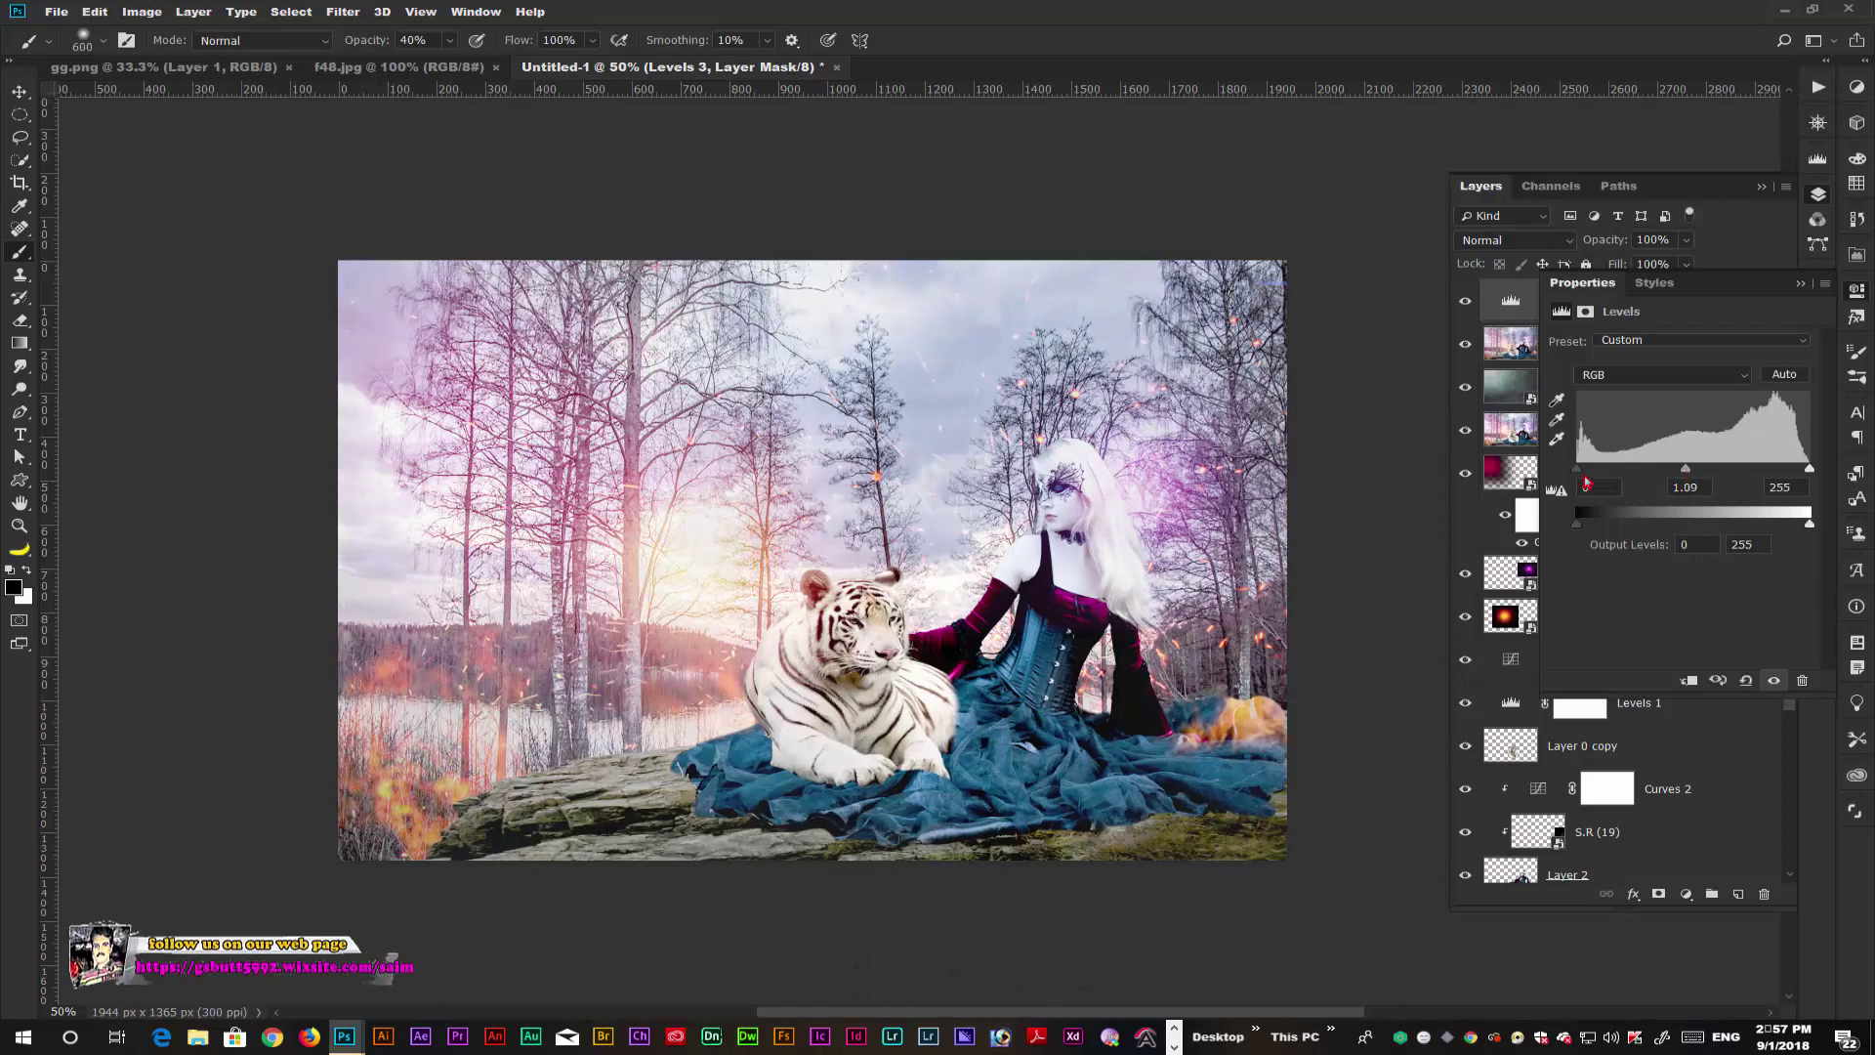
pyautogui.moveTo(1587, 483); pyautogui.dragTo(1586, 475)
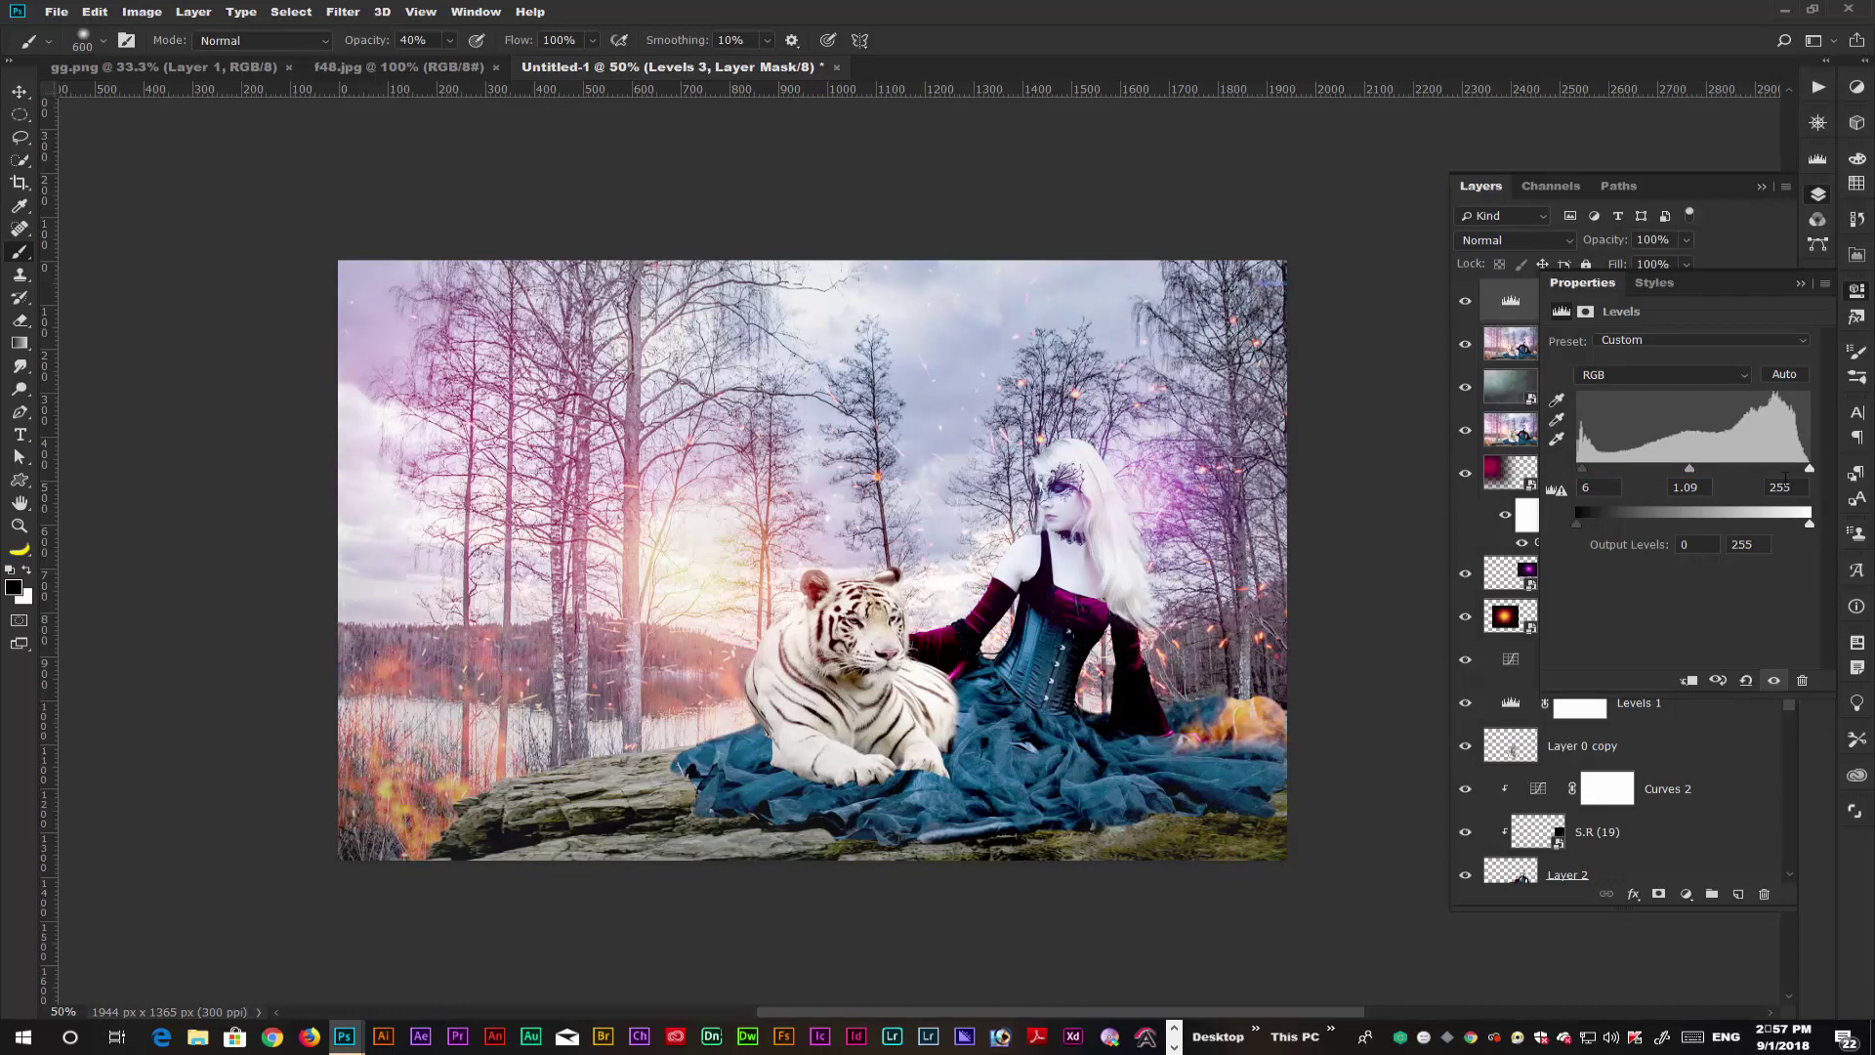
pyautogui.moveTo(1809, 474); pyautogui.dragTo(1800, 474)
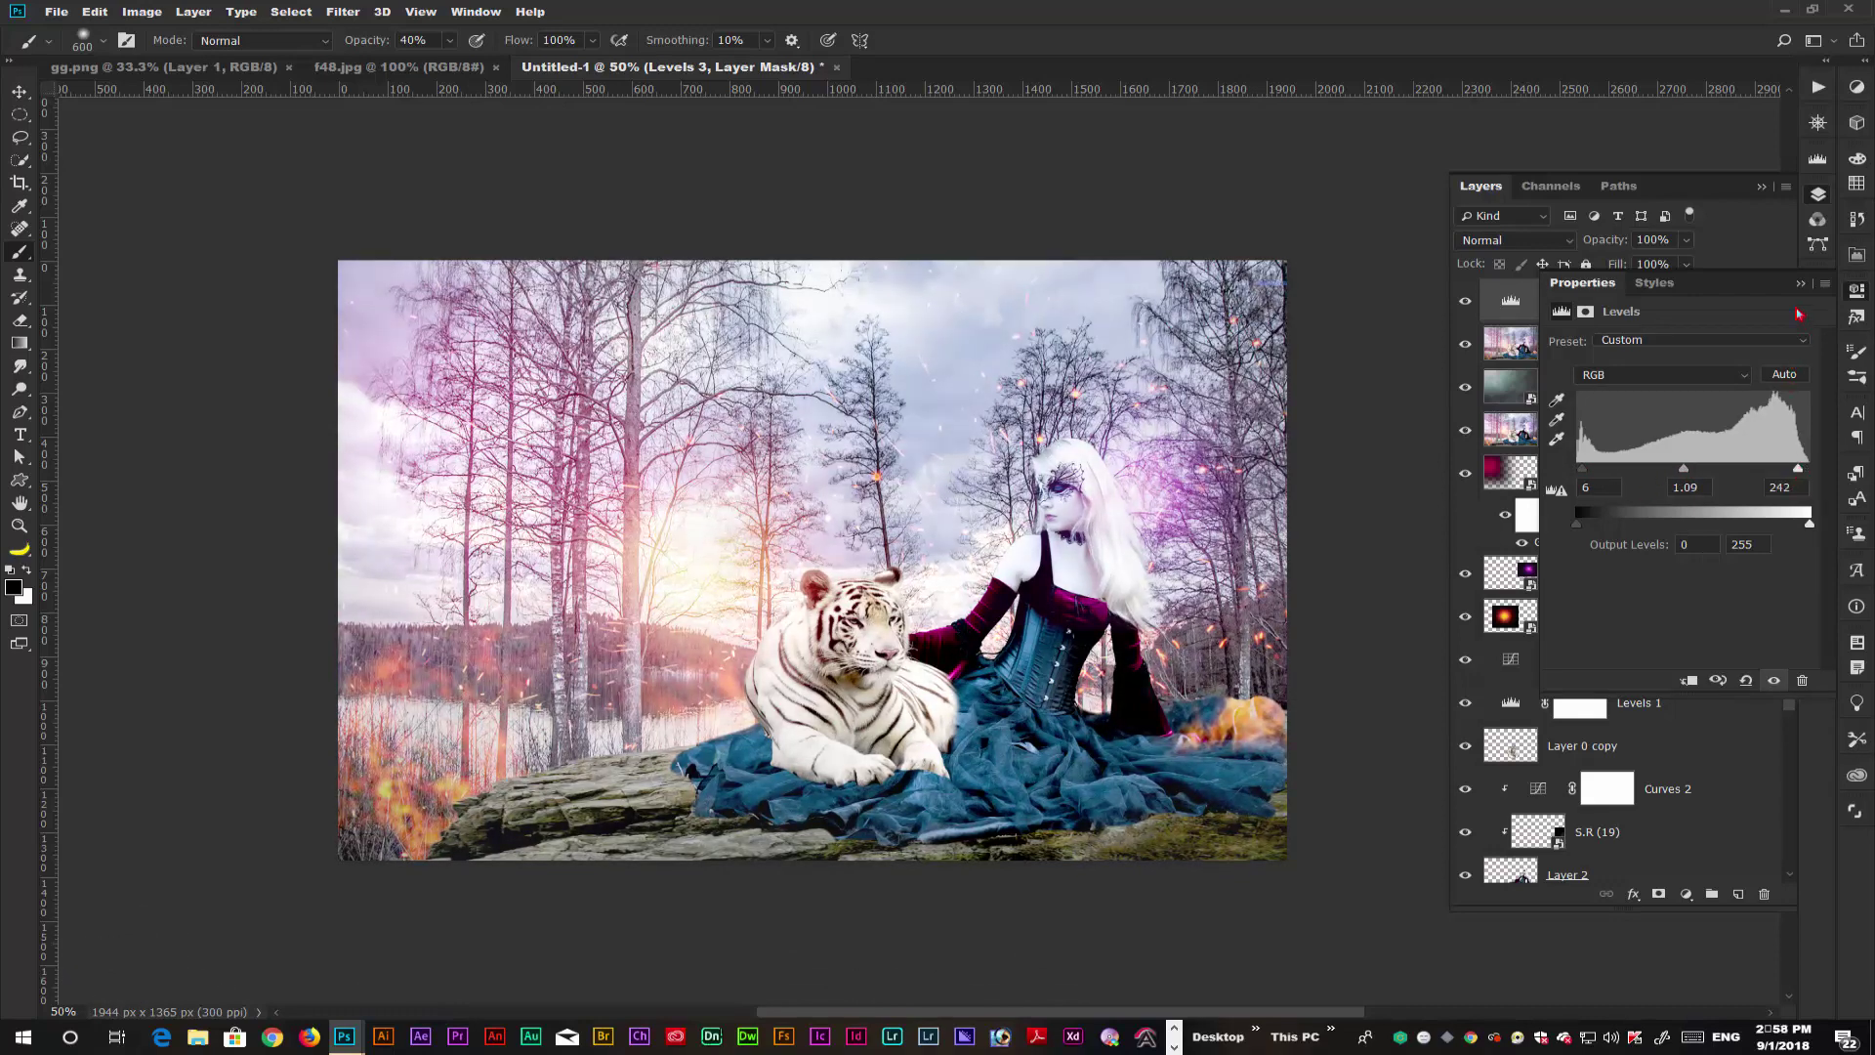
pyautogui.click(1800, 283)
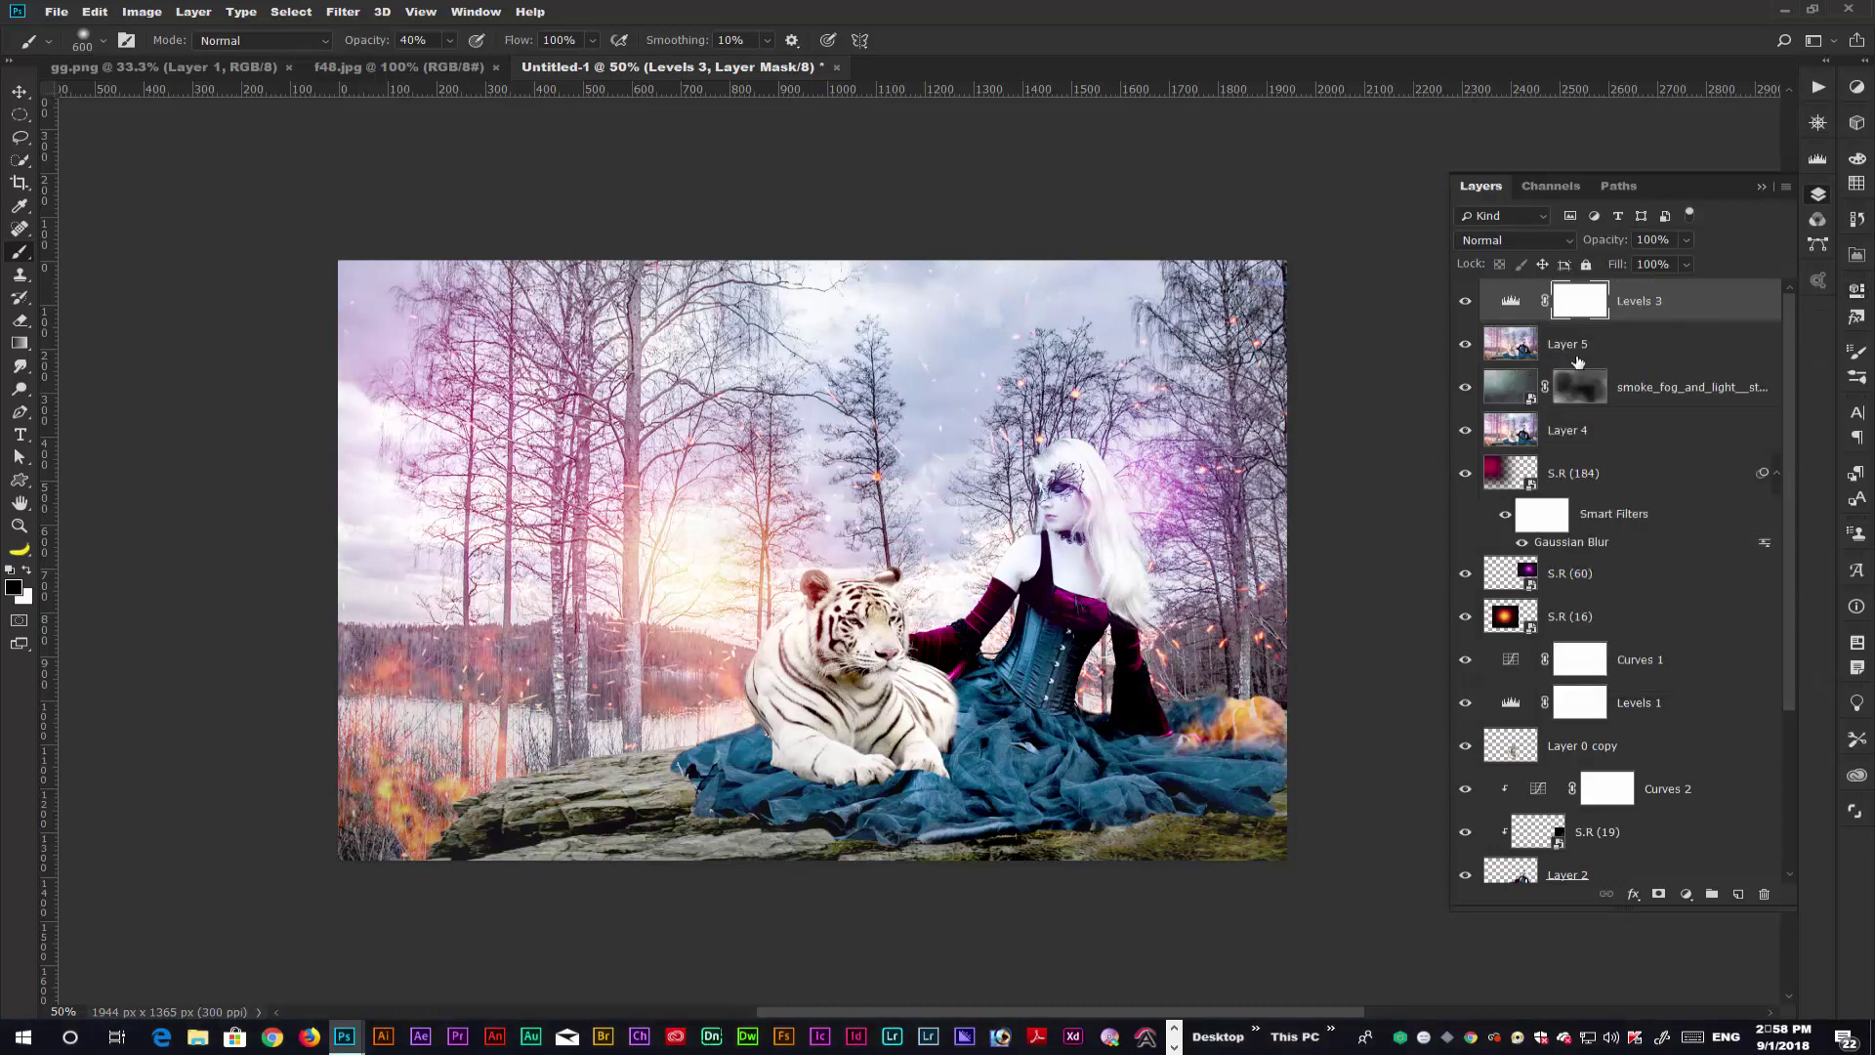
# - Stamp all visible layers into a new top layer and add a Curves adjustment with an RGB point at input 119, output 128
pyautogui.hotkey('ctrl', 'shift', 'alt', 'e')
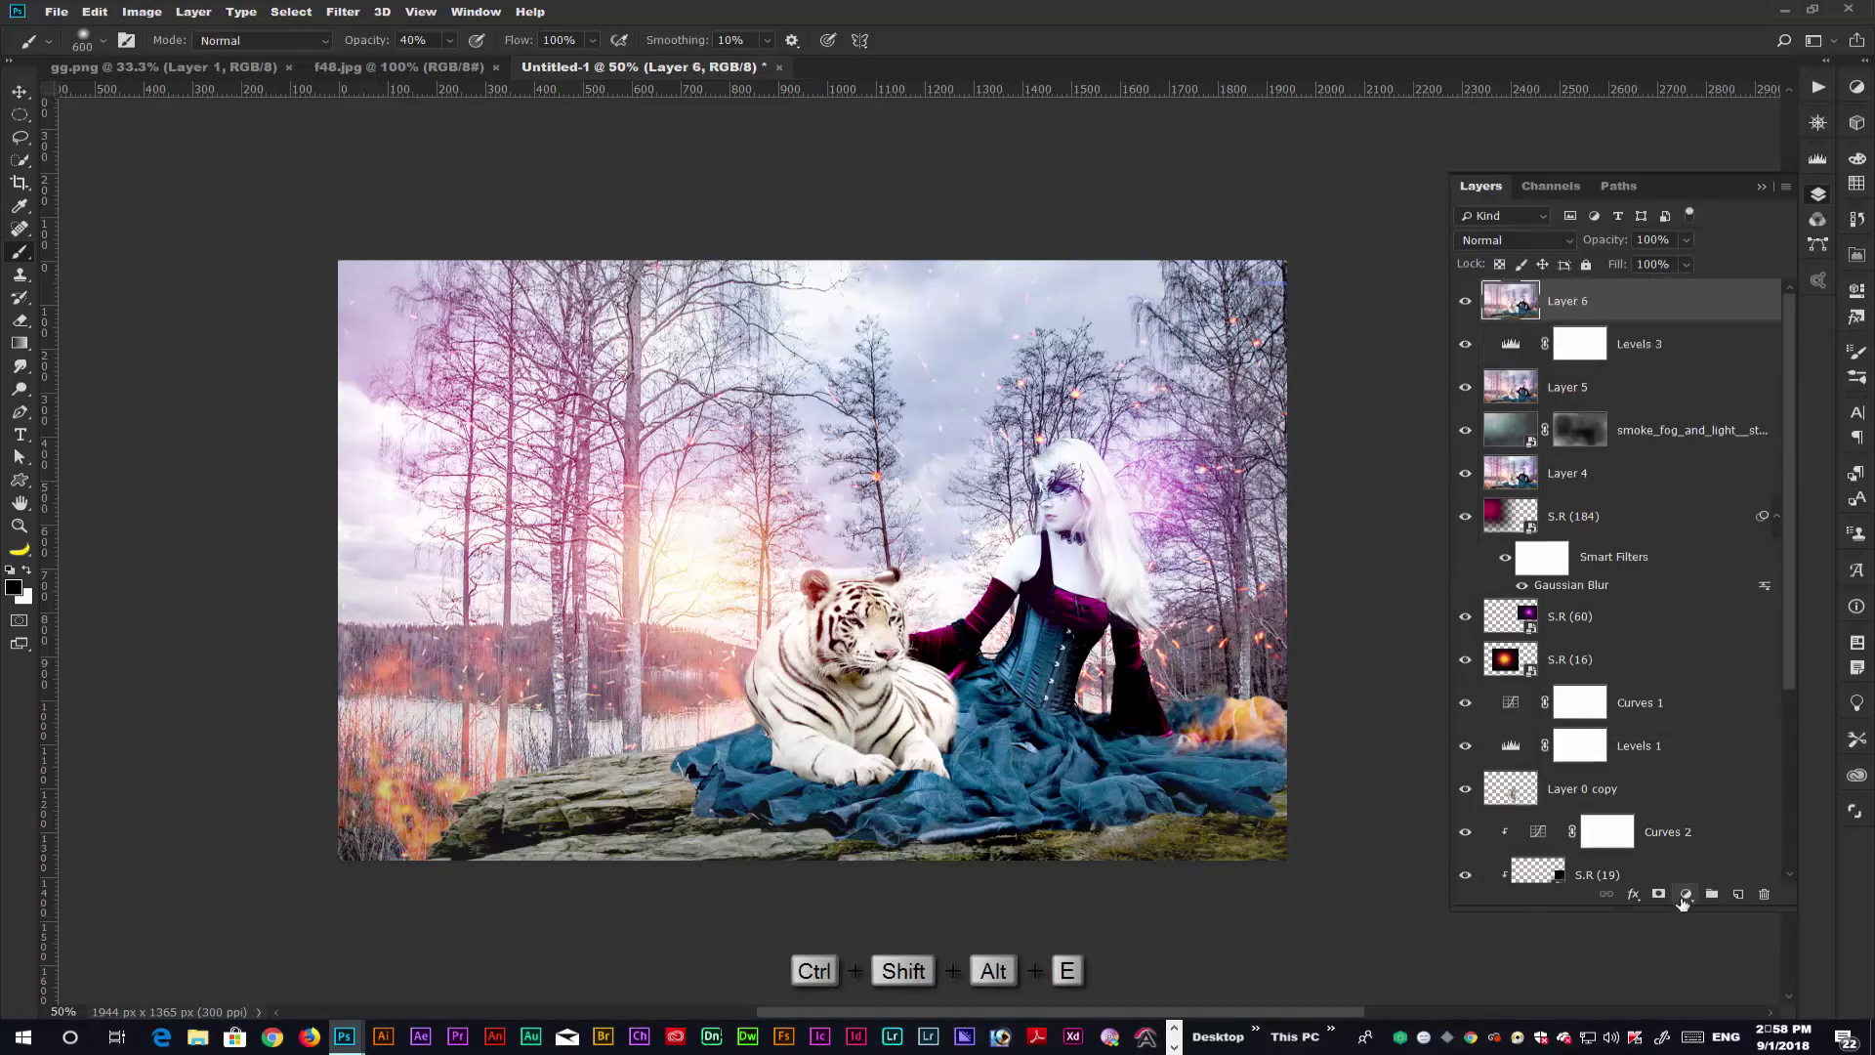
pyautogui.click(1686, 892)
pyautogui.click(1704, 674)
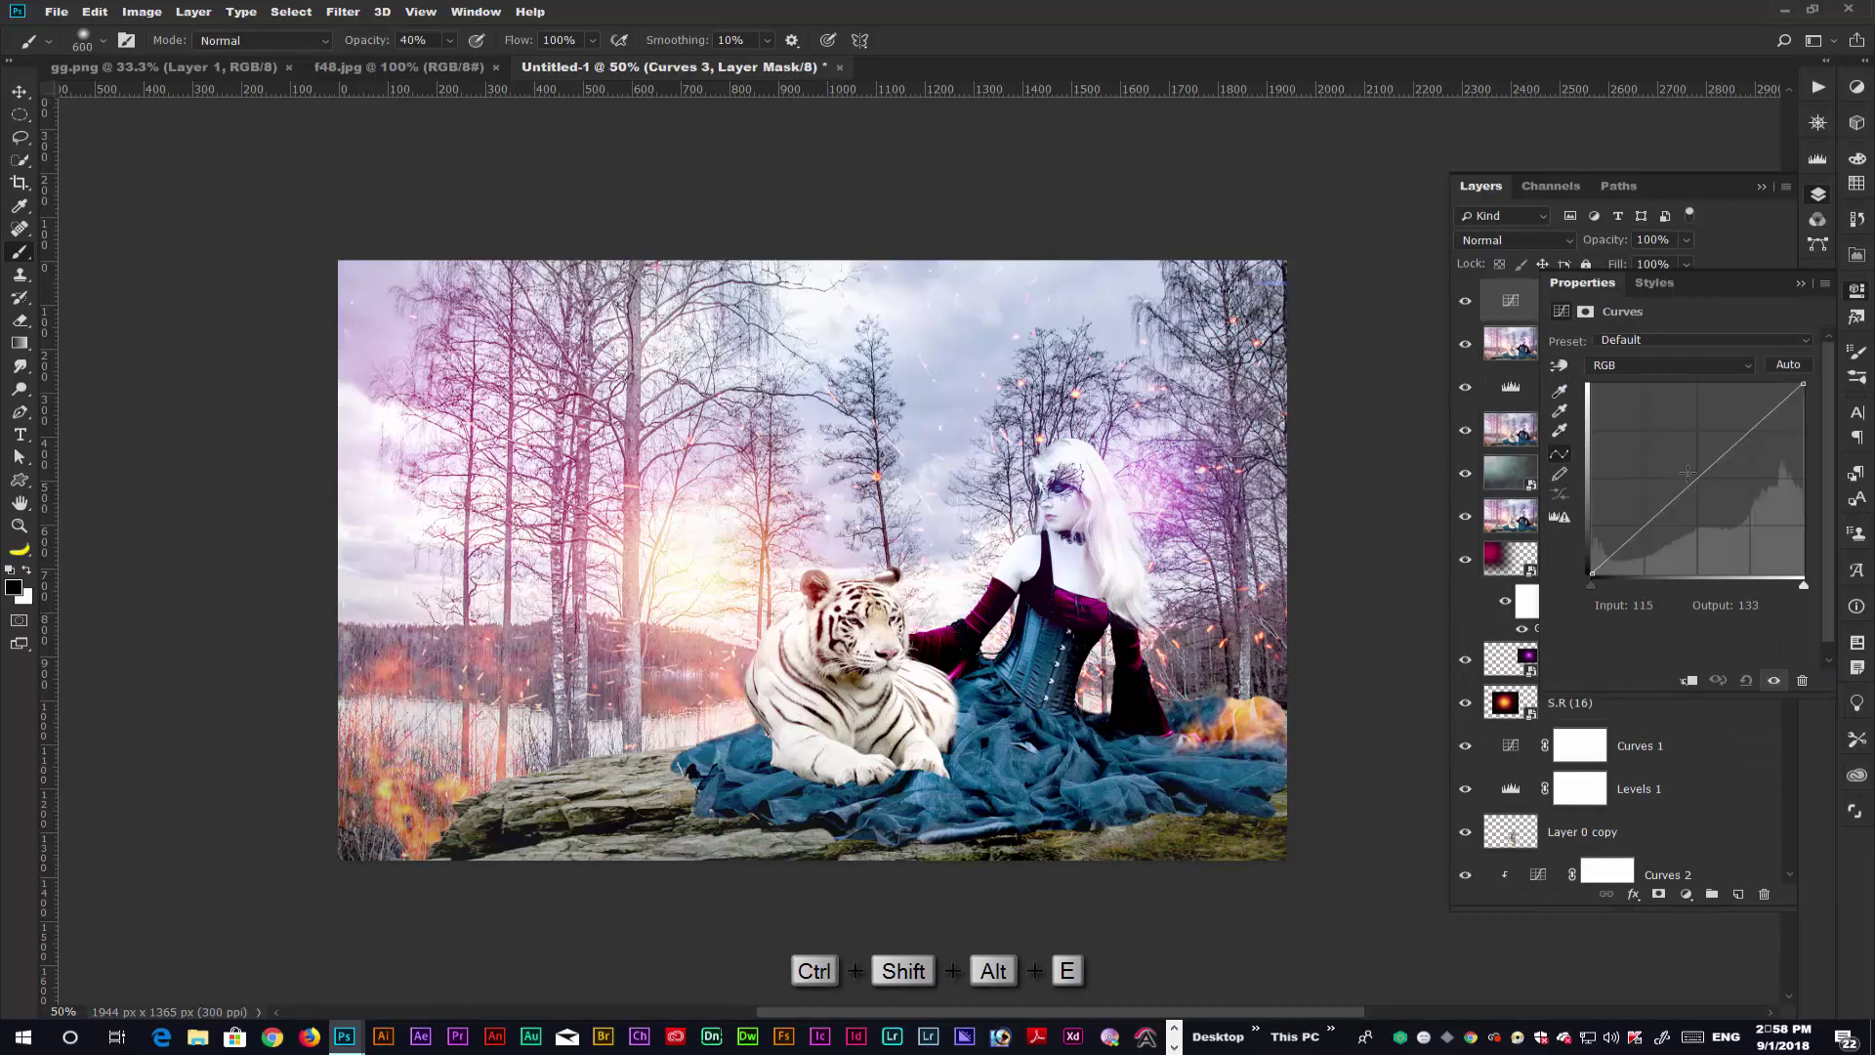
pyautogui.moveTo(1691, 474); pyautogui.dragTo(1691, 478)
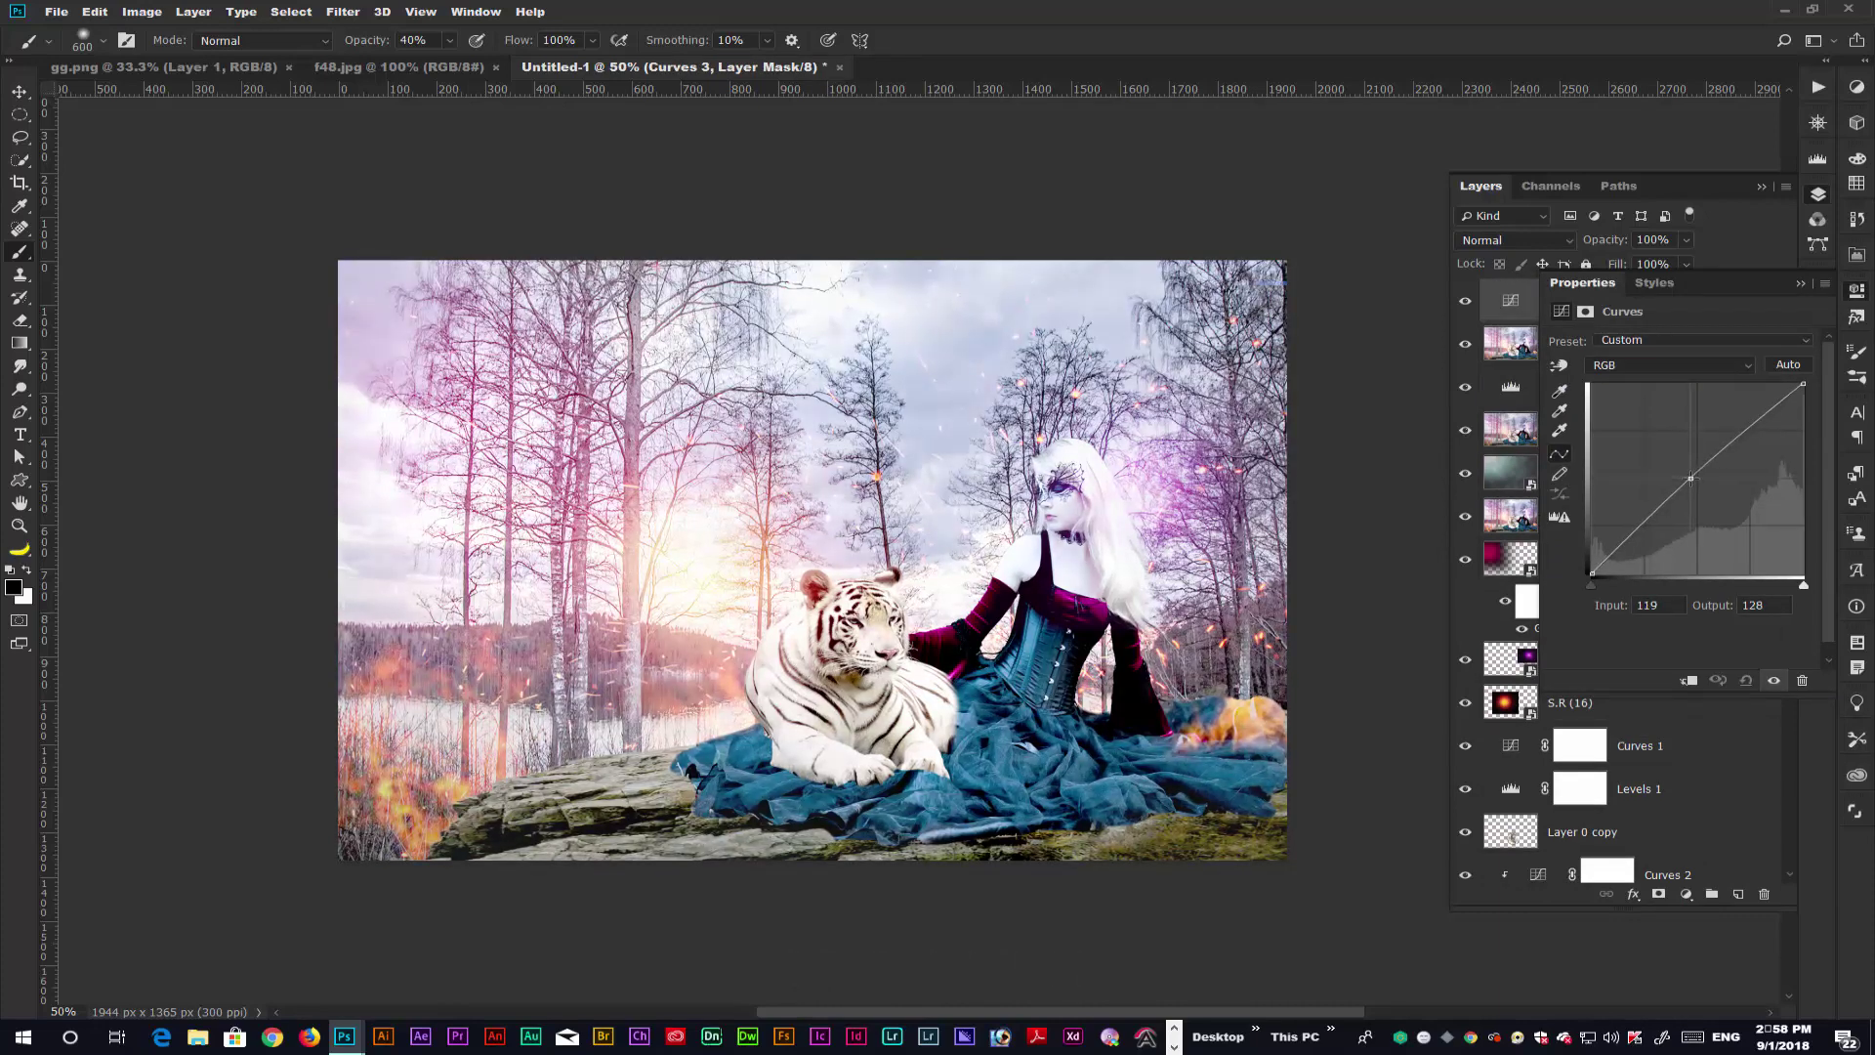
pyautogui.click(1800, 283)
# - Add an Exposure adjustment with offset -0.0058 and gamma correction 1.13, and raise the exposure very slightly
pyautogui.click(1686, 894)
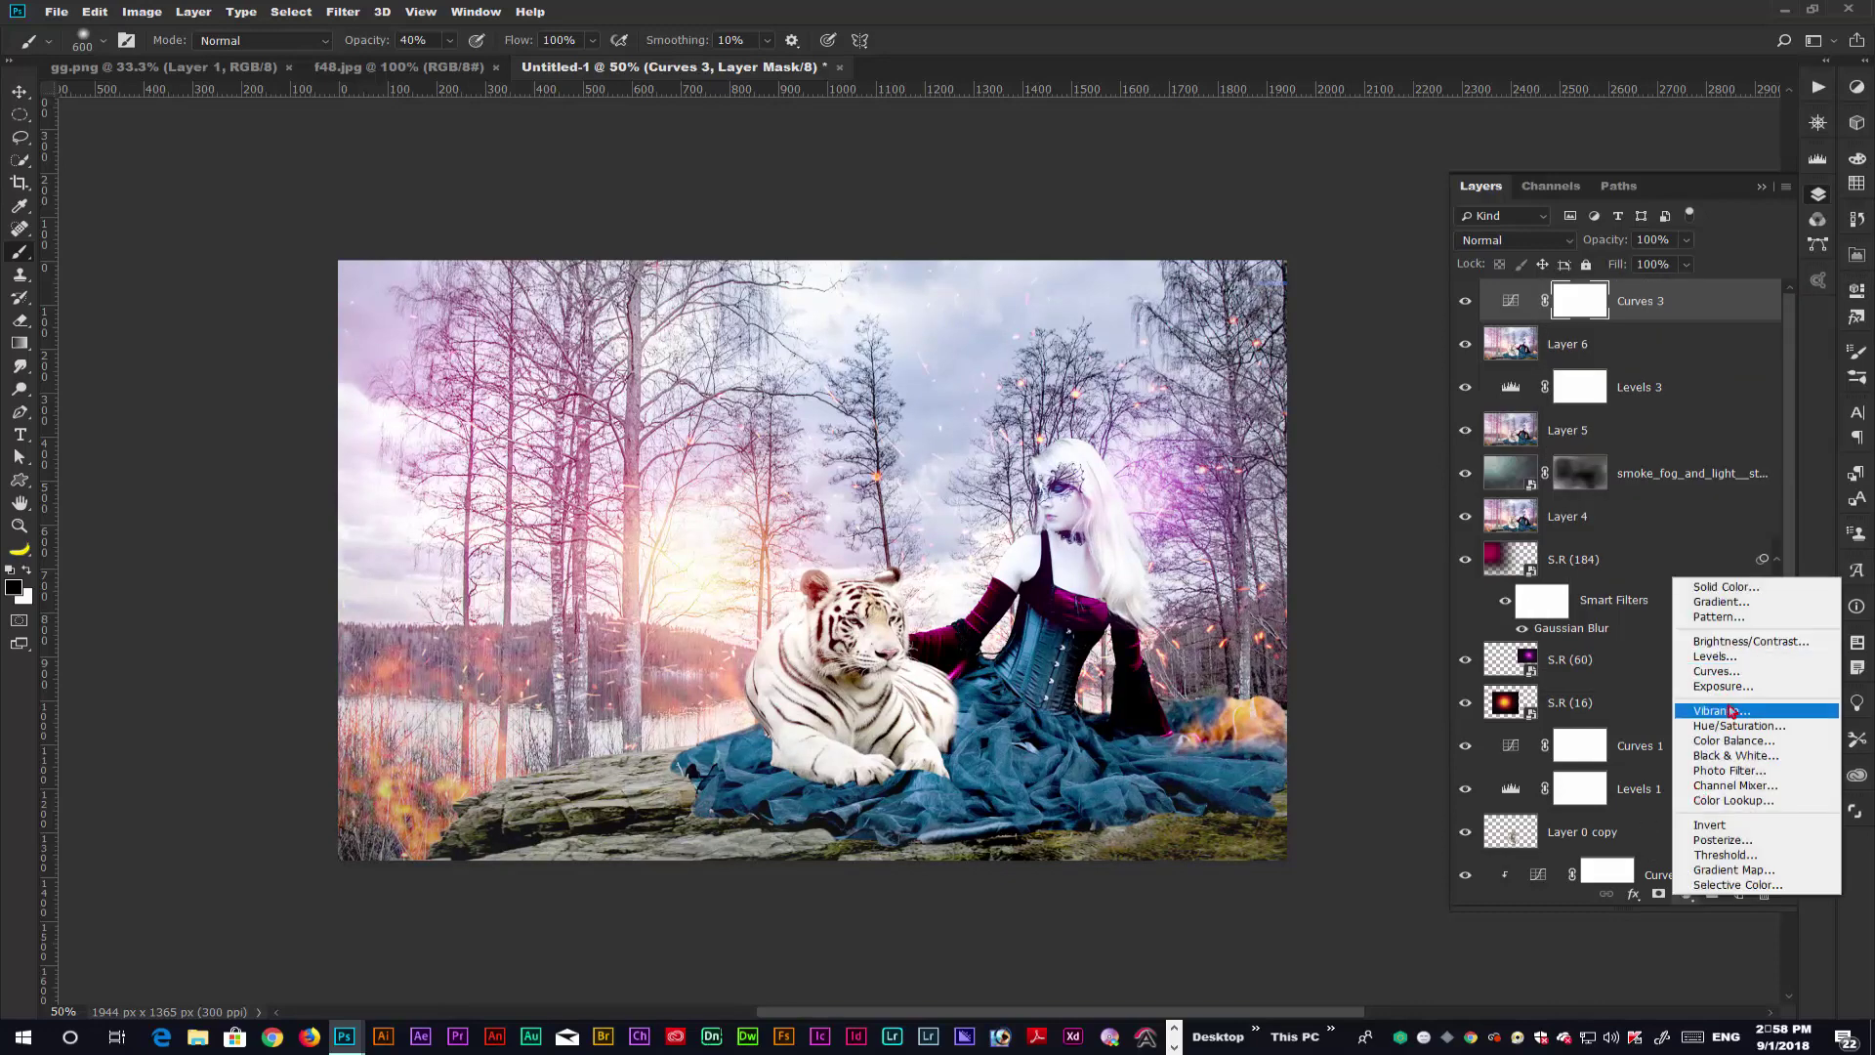
pyautogui.click(1714, 686)
pyautogui.moveTo(1681, 431); pyautogui.dragTo(1674, 433)
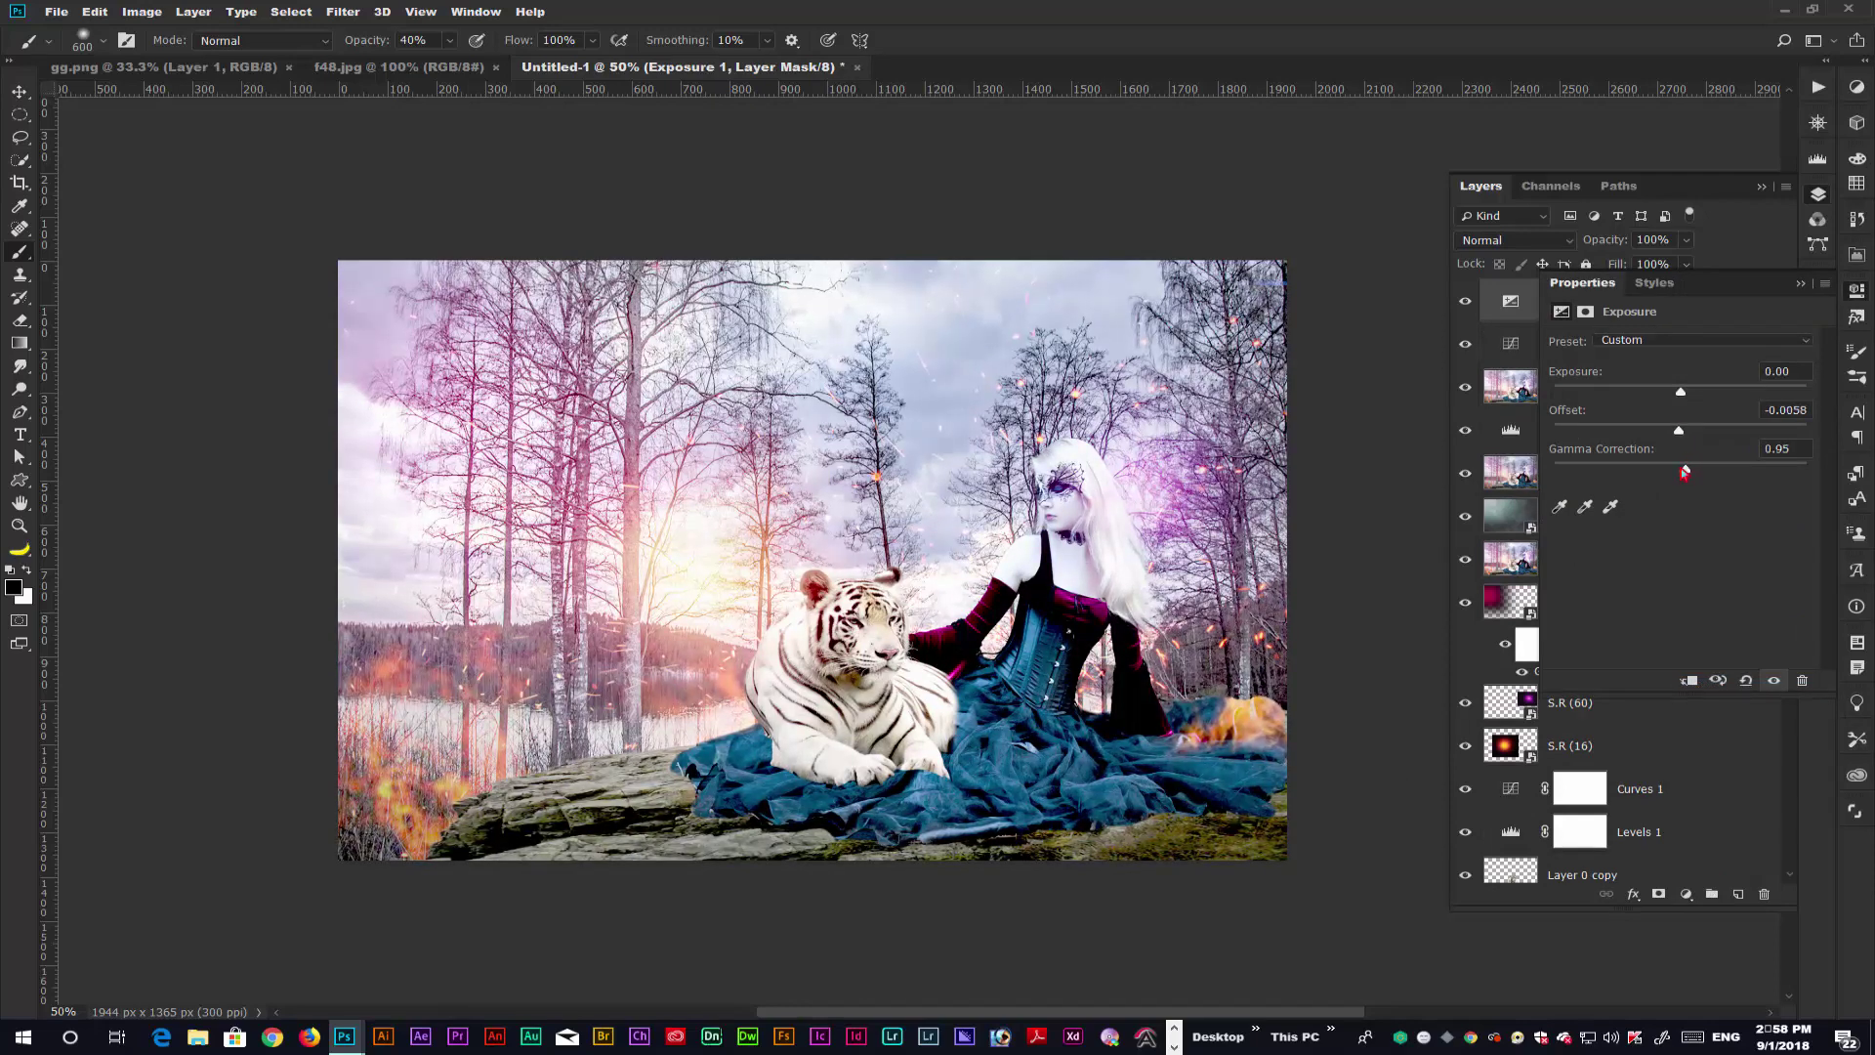
pyautogui.moveTo(1685, 472); pyautogui.dragTo(1669, 471)
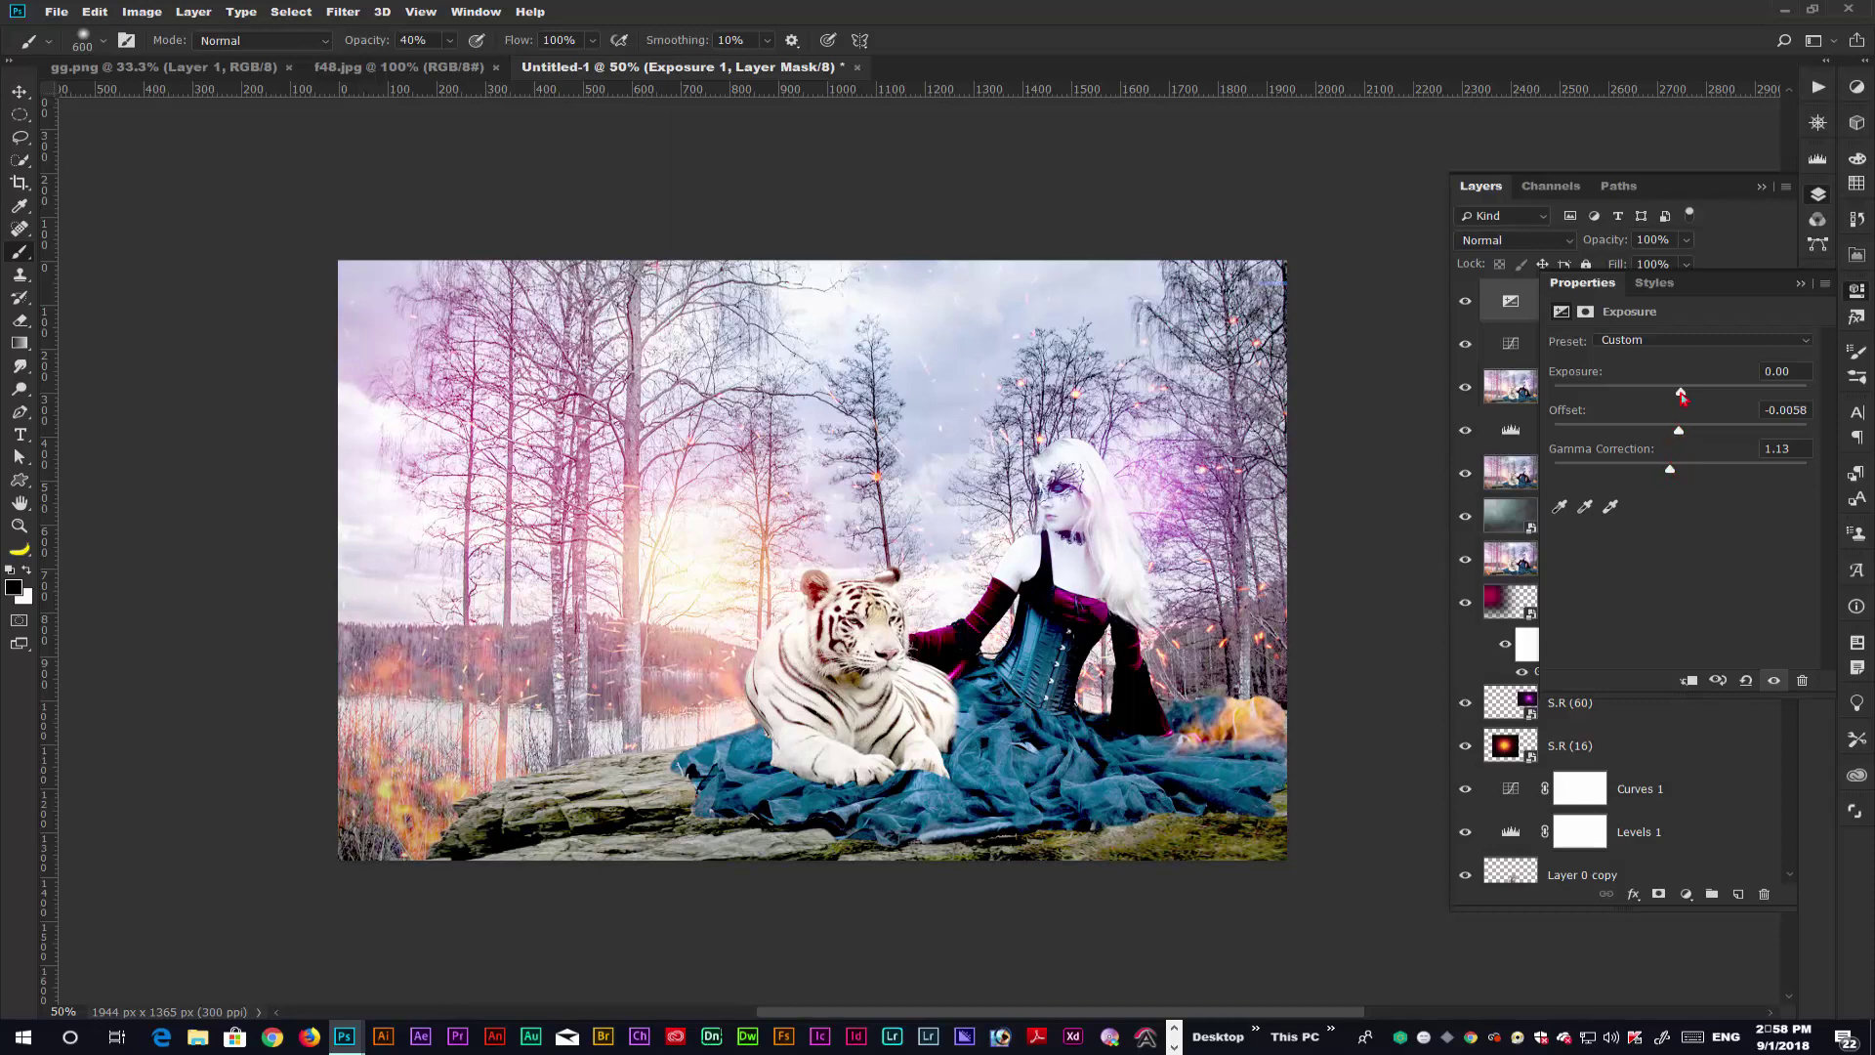
pyautogui.moveTo(1681, 393); pyautogui.dragTo(1684, 394)
pyautogui.click(1799, 285)
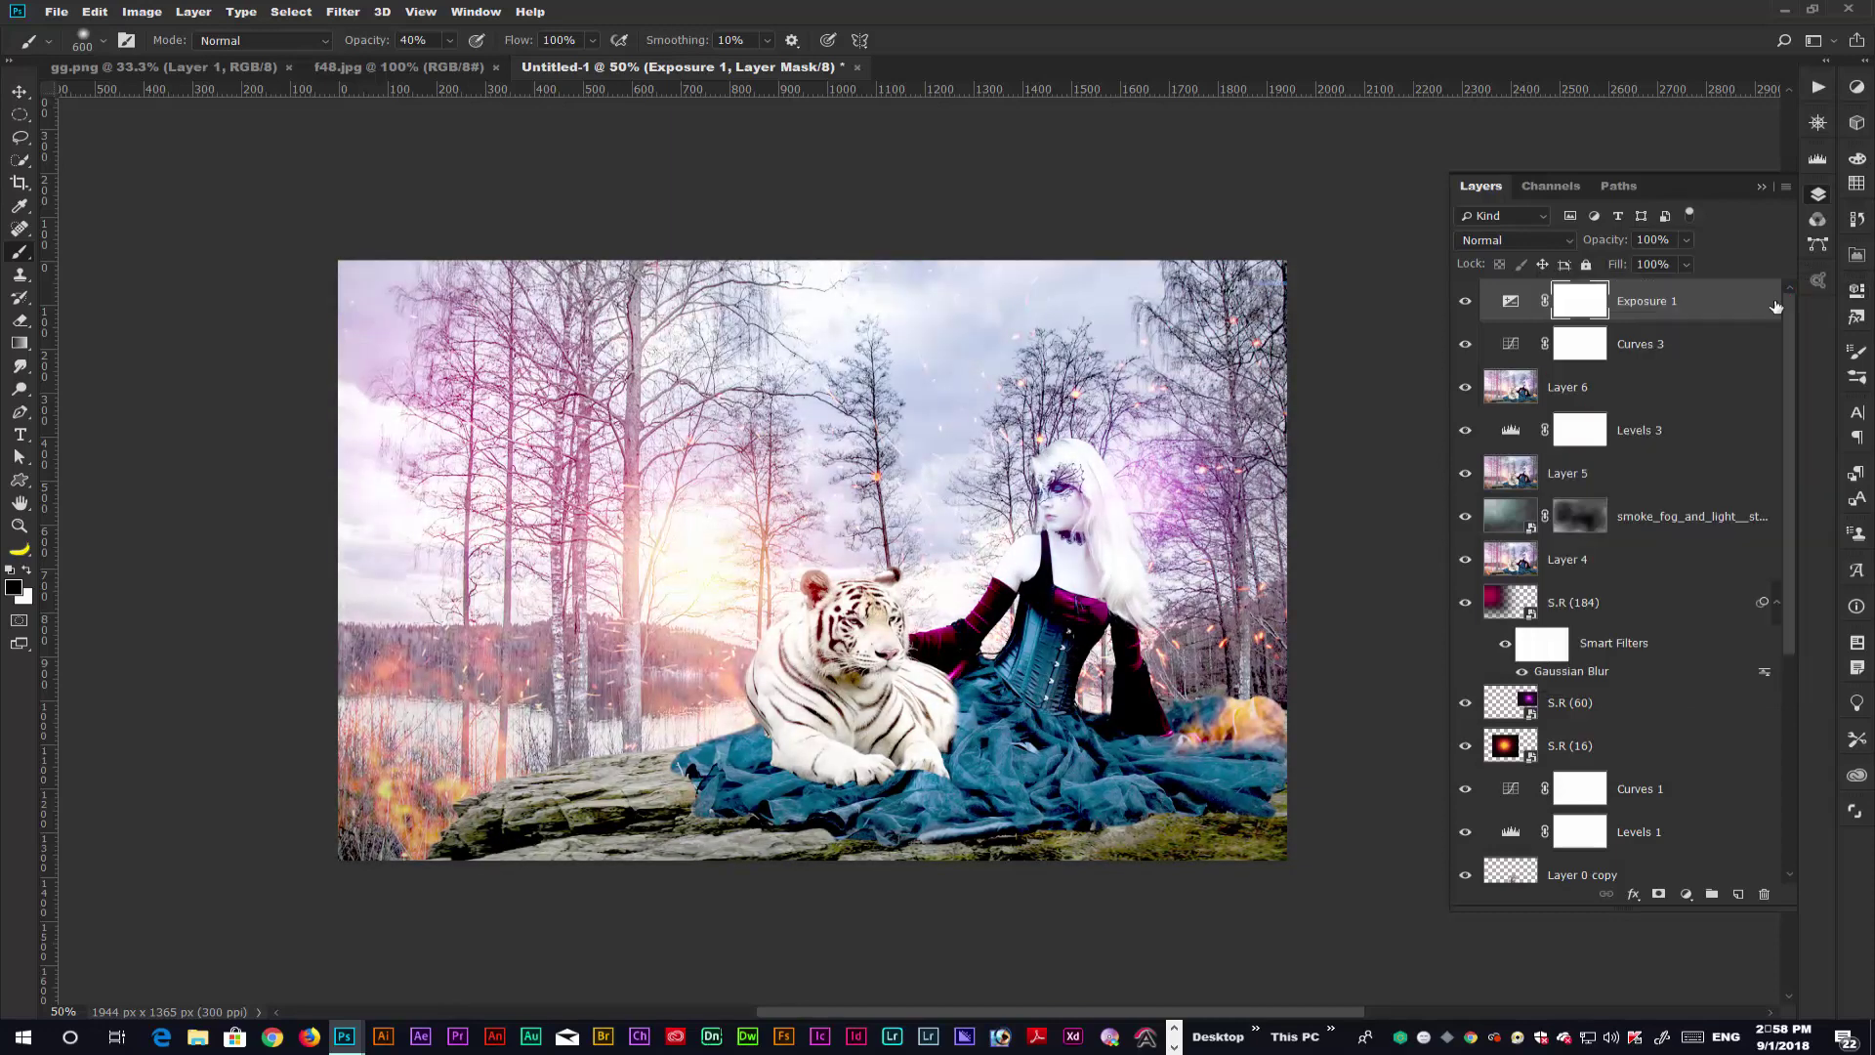
# - Stamp all visible layers into a new layer and sharpen it with Unsharp Mask at 37% amount, 3.7 pixels radius and threshold 0
pyautogui.hotkey('ctrl', 'shift', 'alt', 'e')
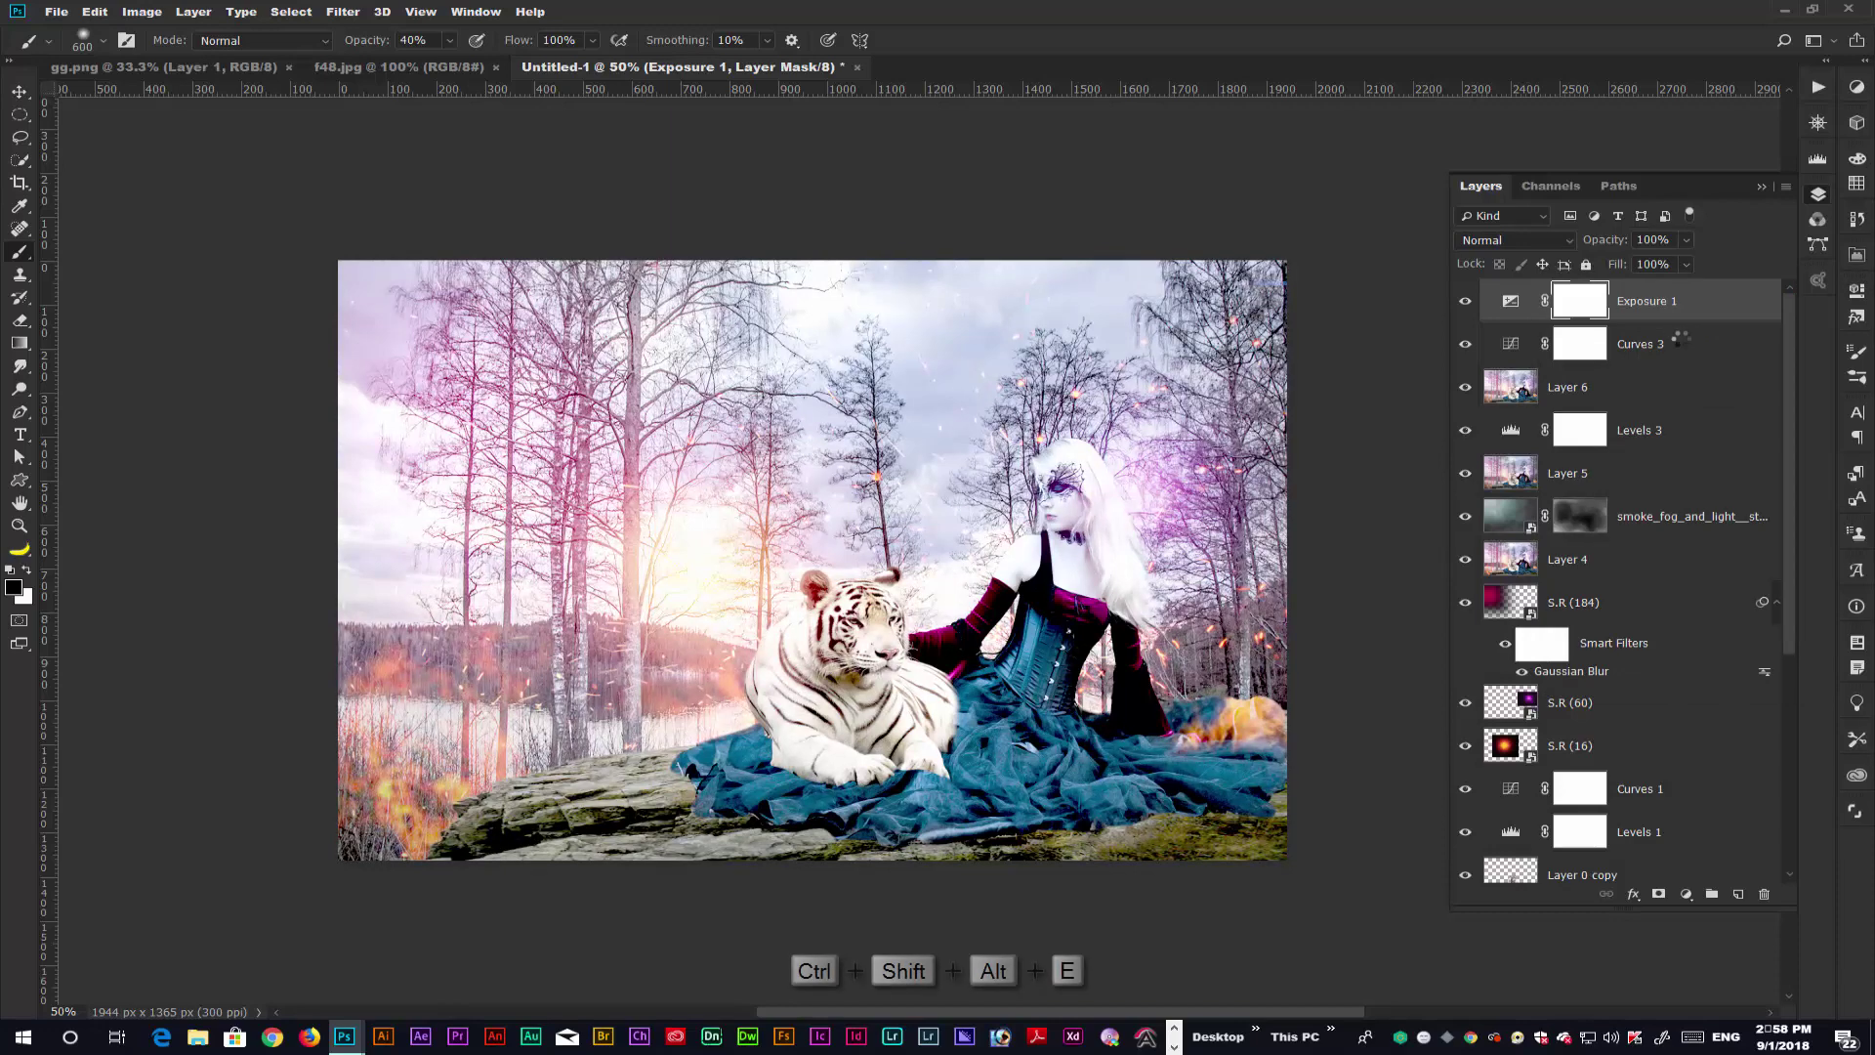
pyautogui.click(341, 13)
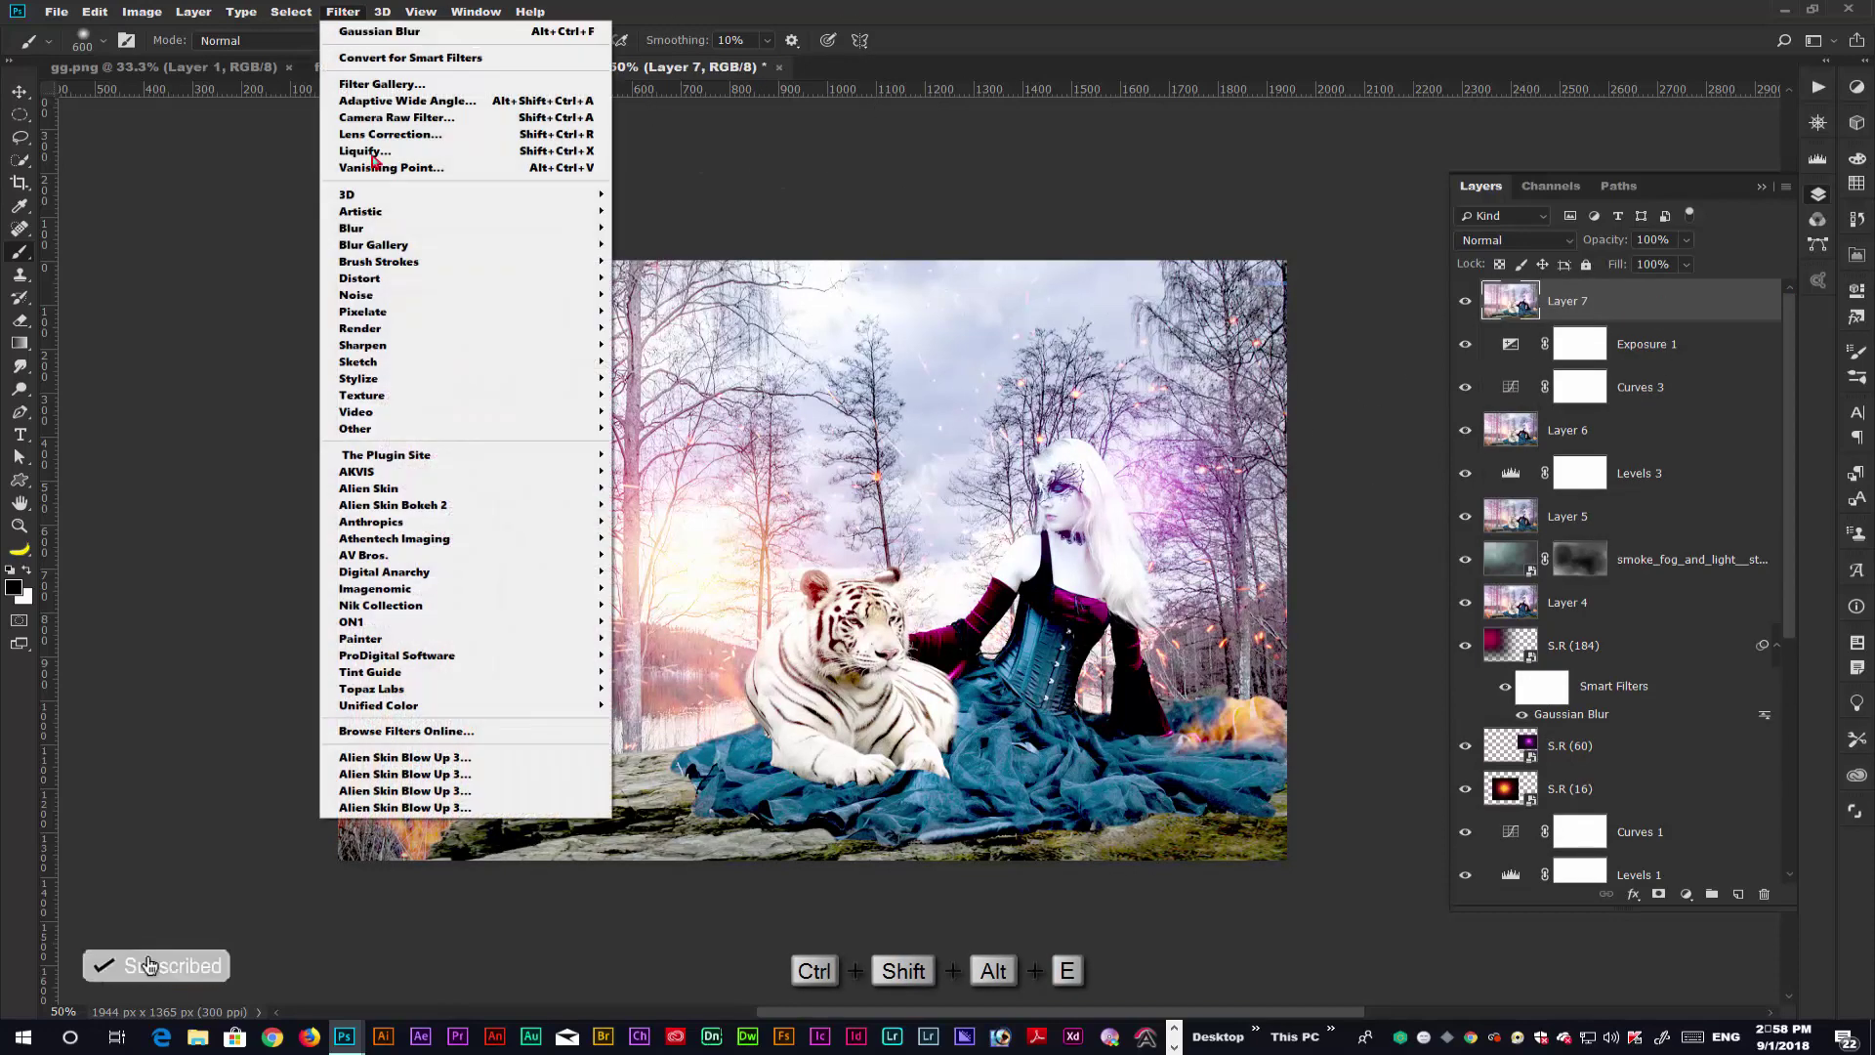
pyautogui.moveTo(547, 344)
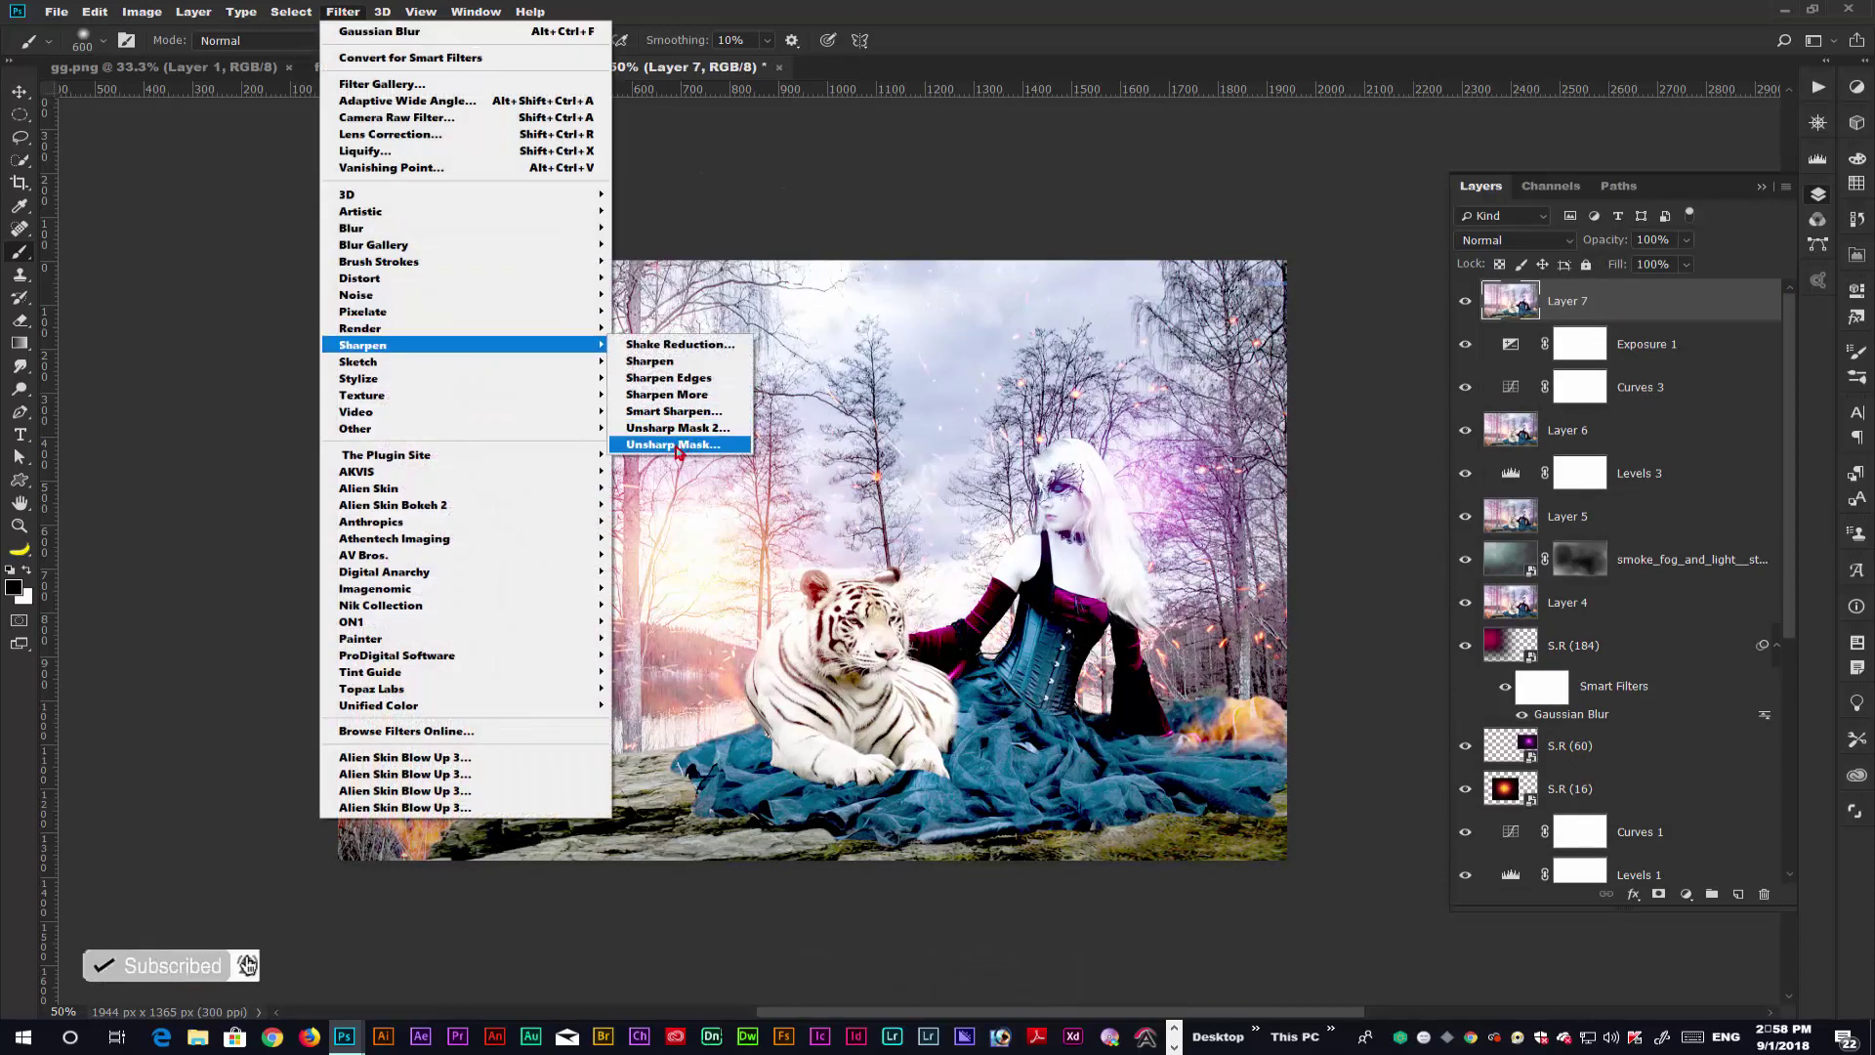
pyautogui.click(676, 445)
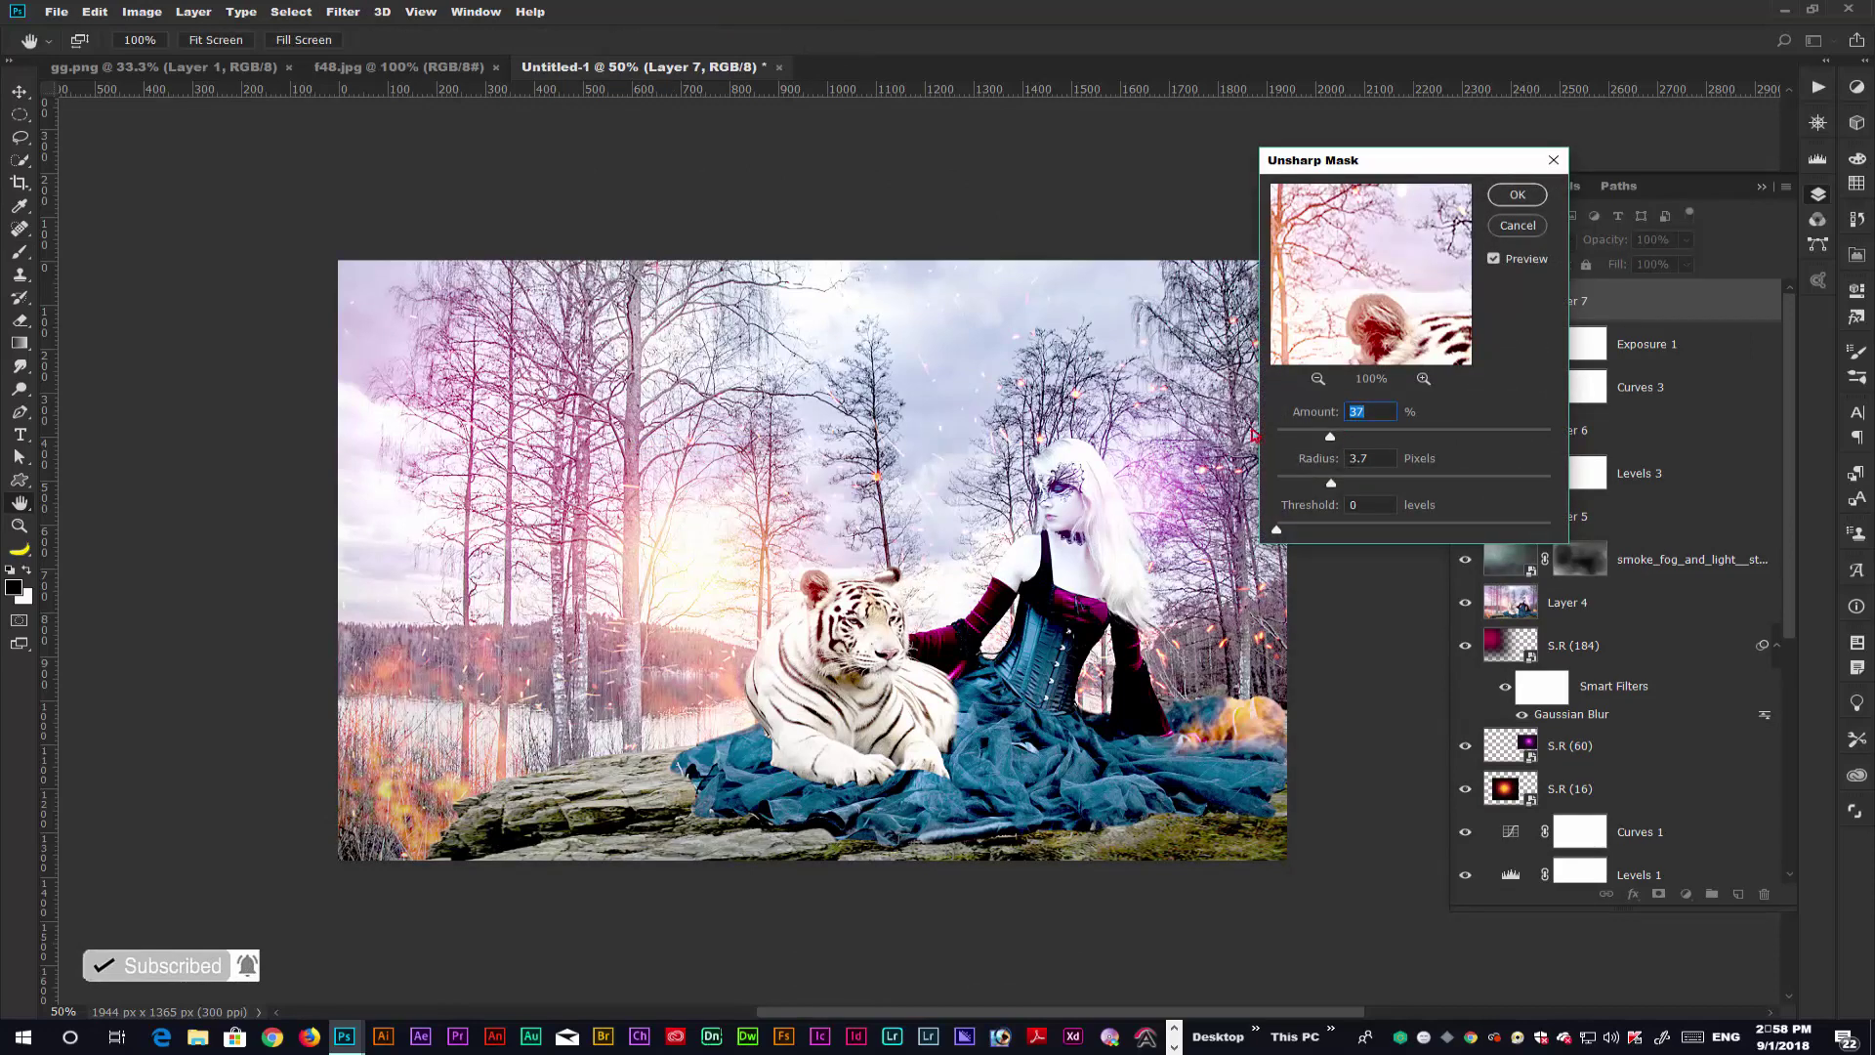
pyautogui.click(1518, 194)
pyautogui.press('b')
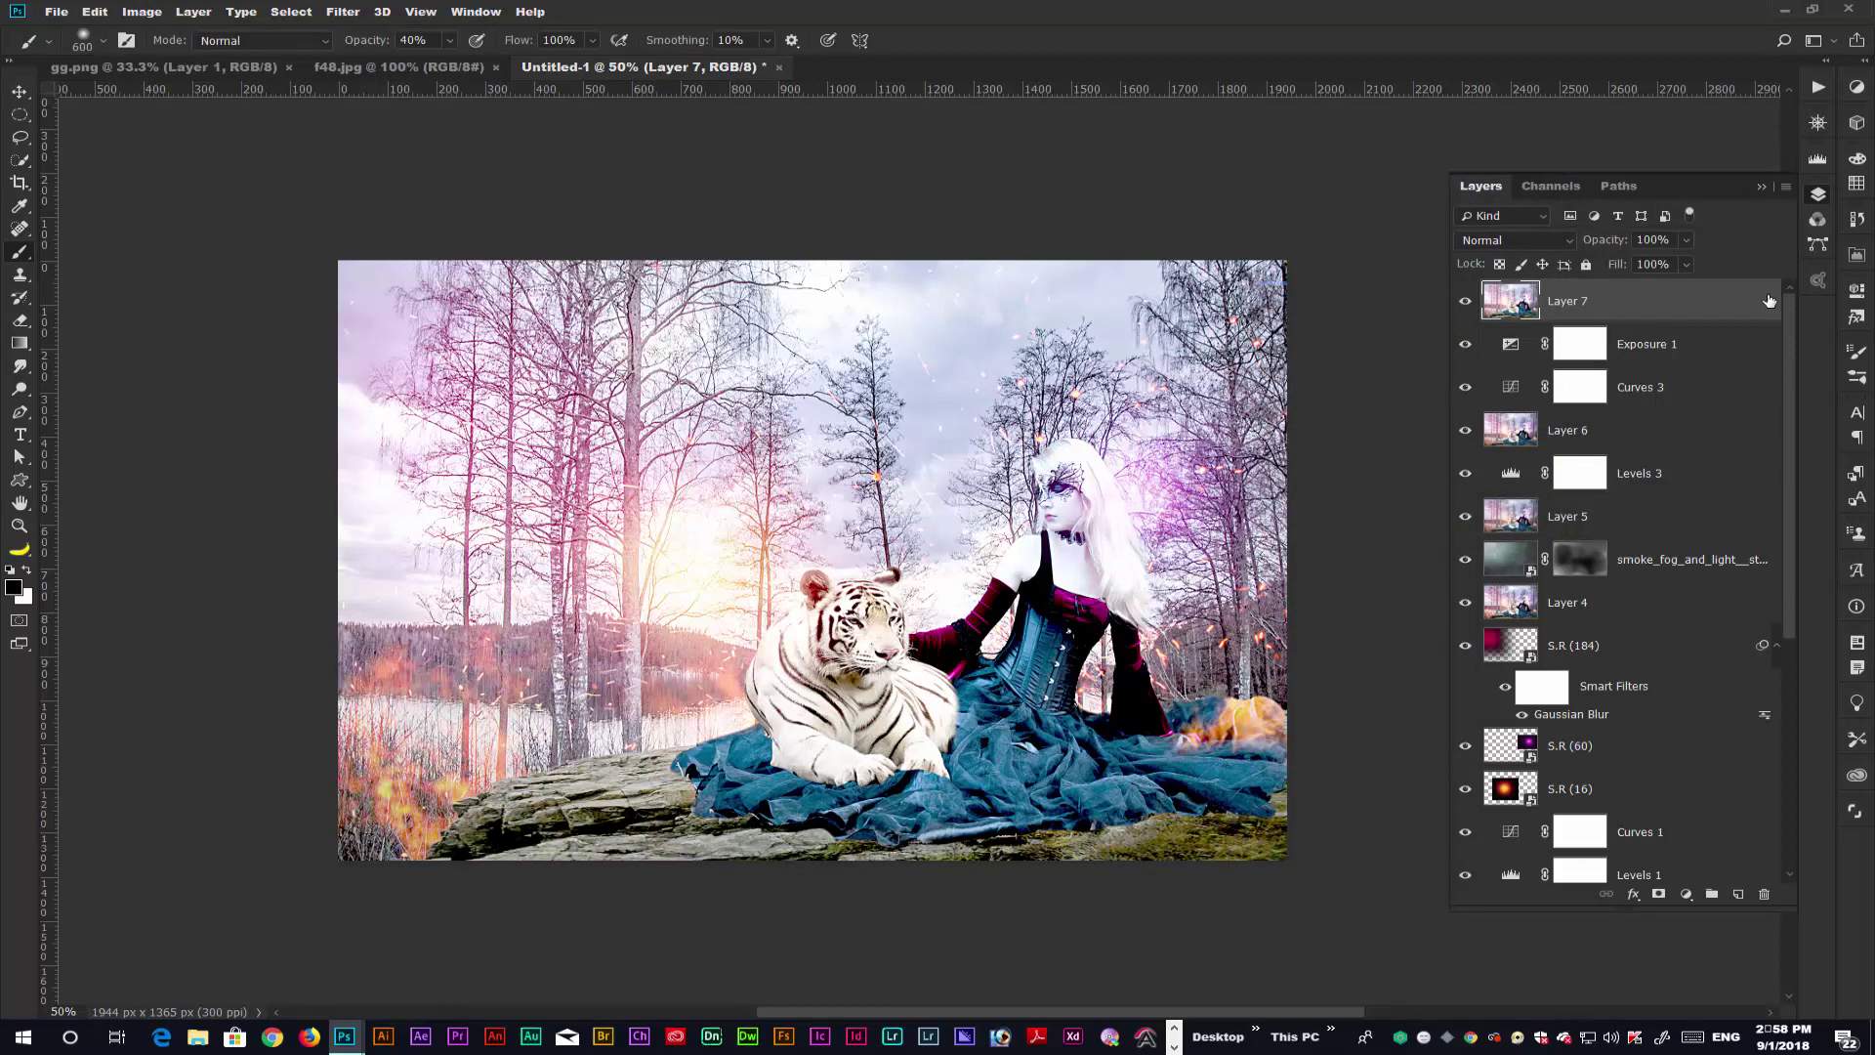
# - Stamp all visible layers into another new layer and open it in Color Efex Pro 4 with the Cross Processing opacity control expanded
pyautogui.hotkey('ctrl', 'shift', 'alt', 'e')
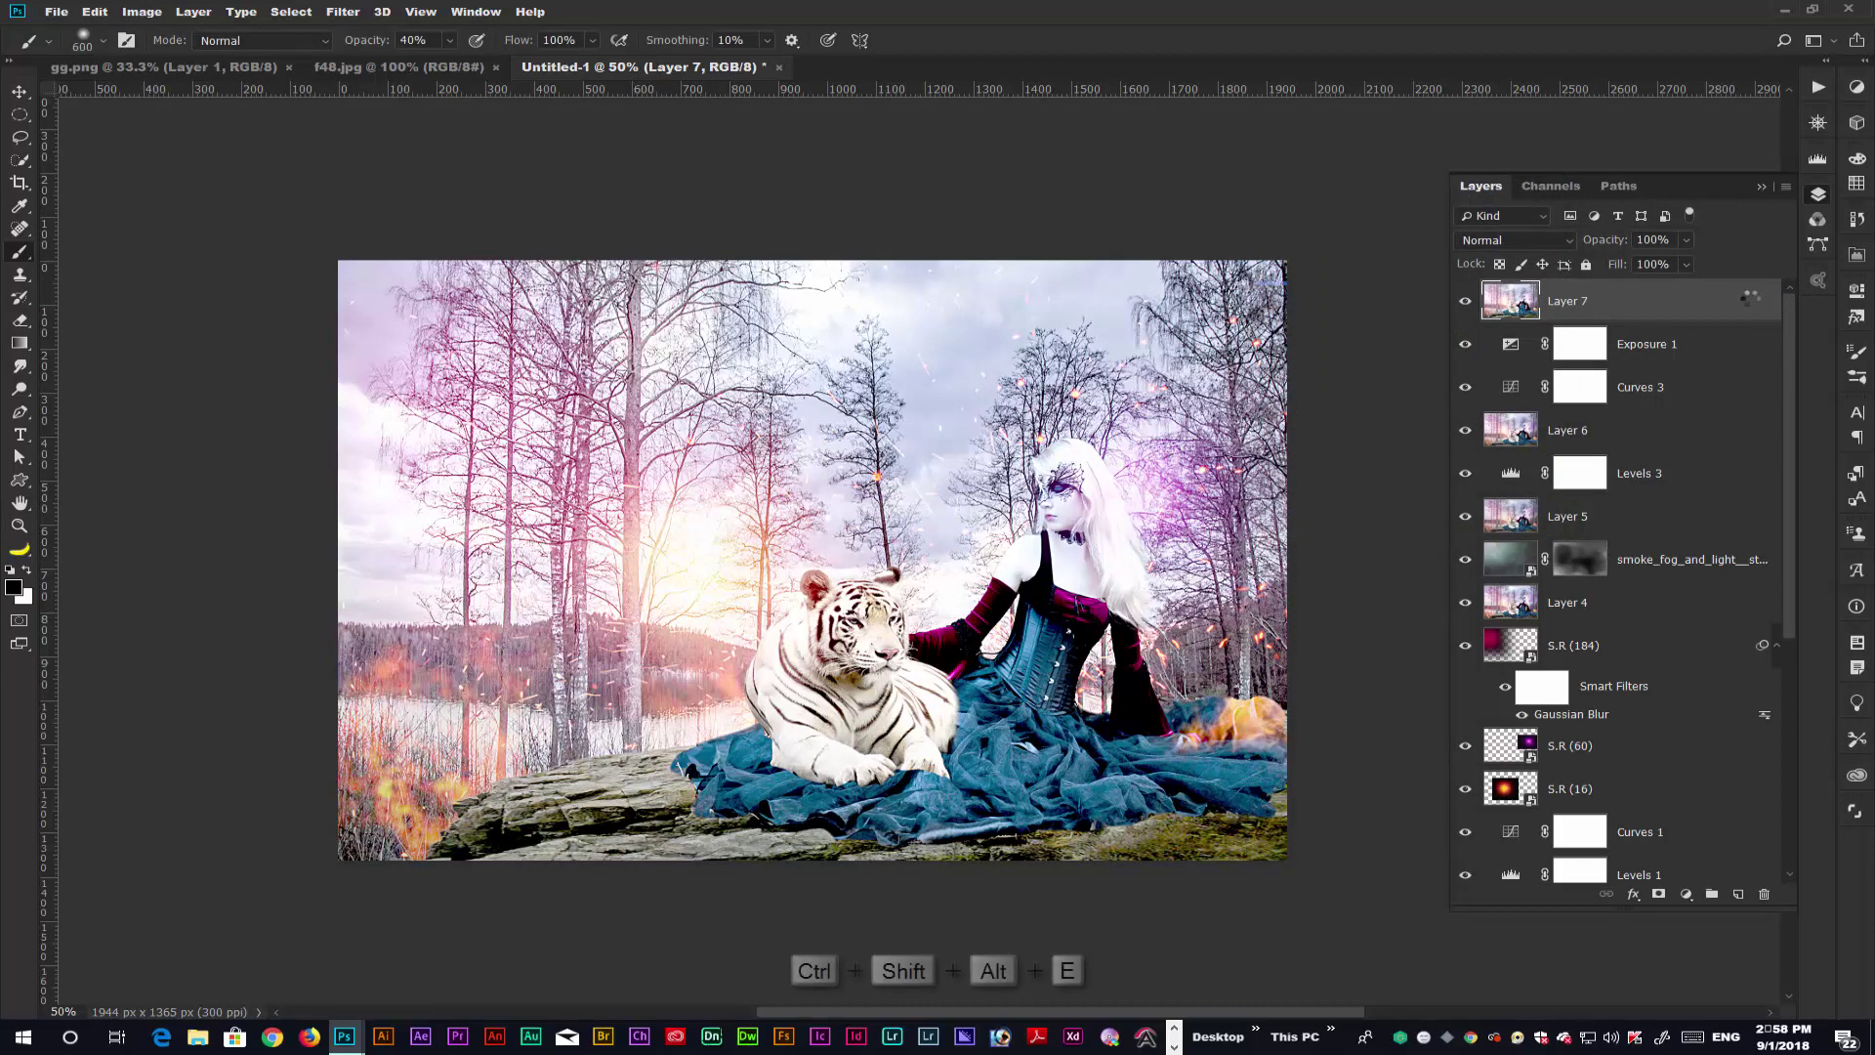
pyautogui.click(343, 11)
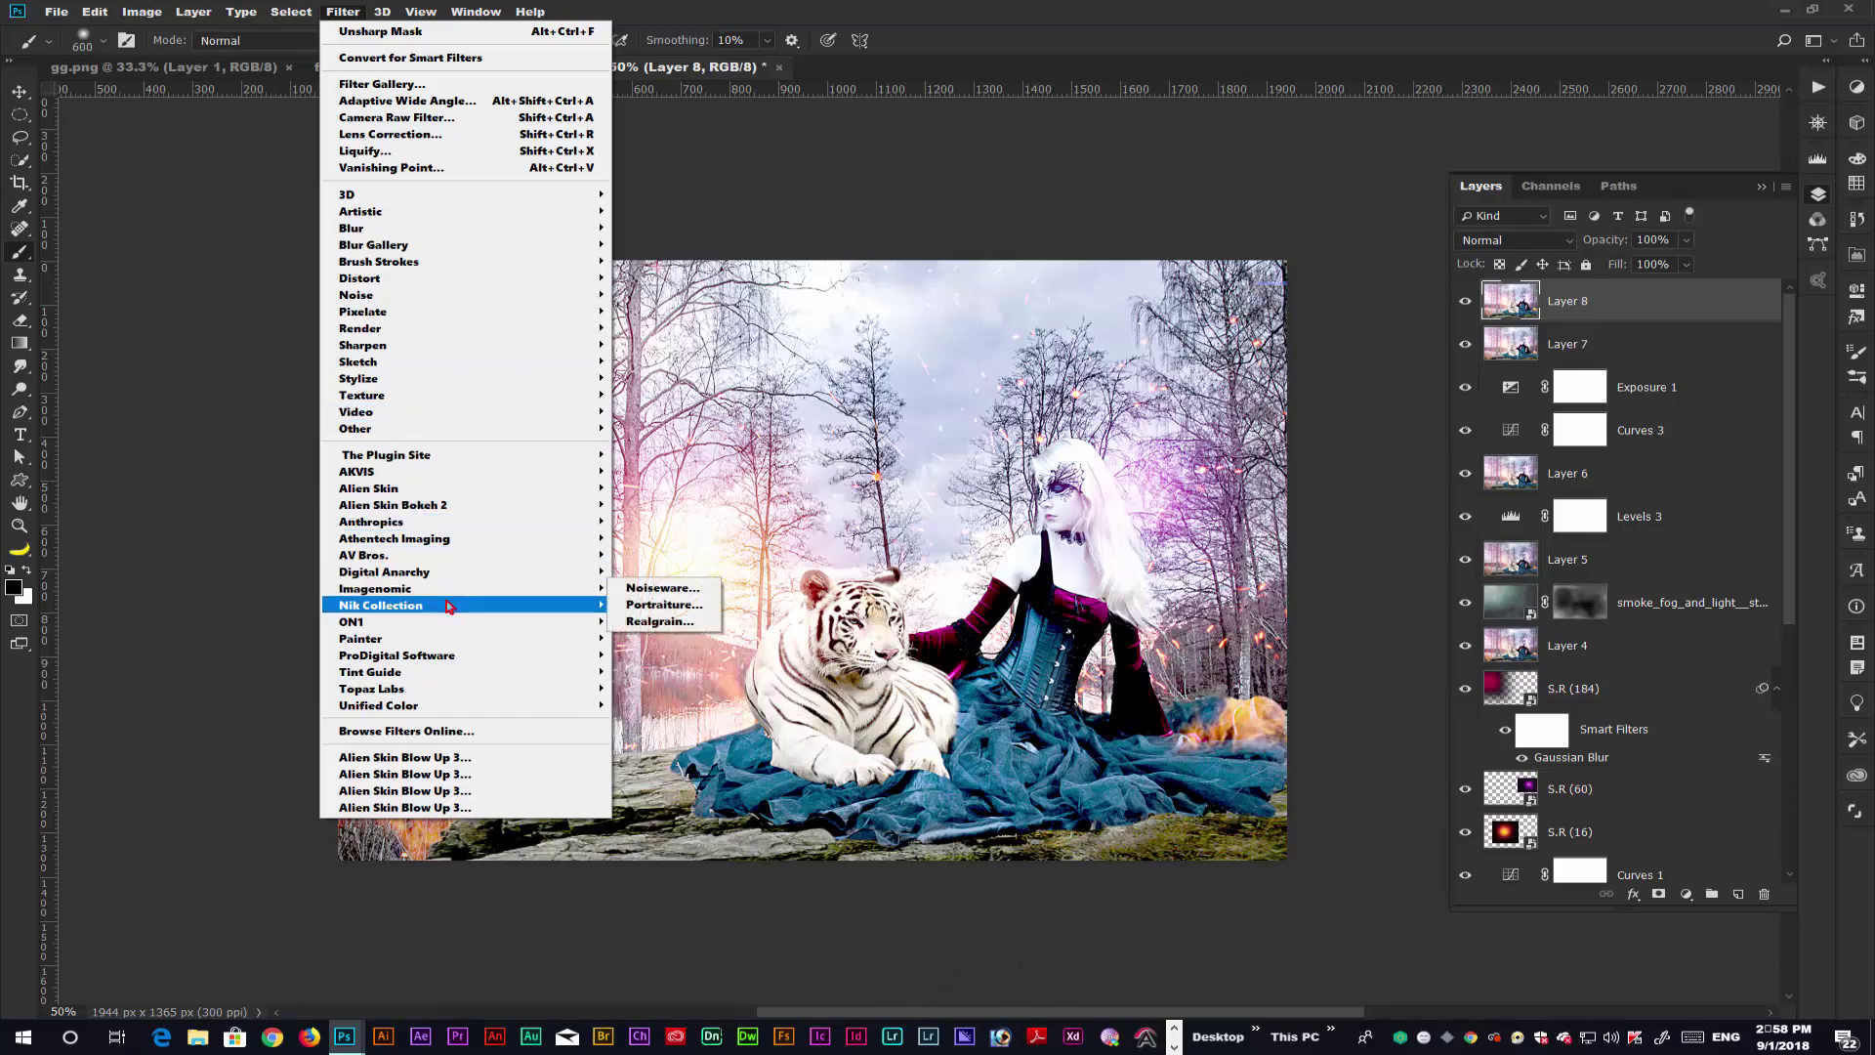
pyautogui.click(691, 625)
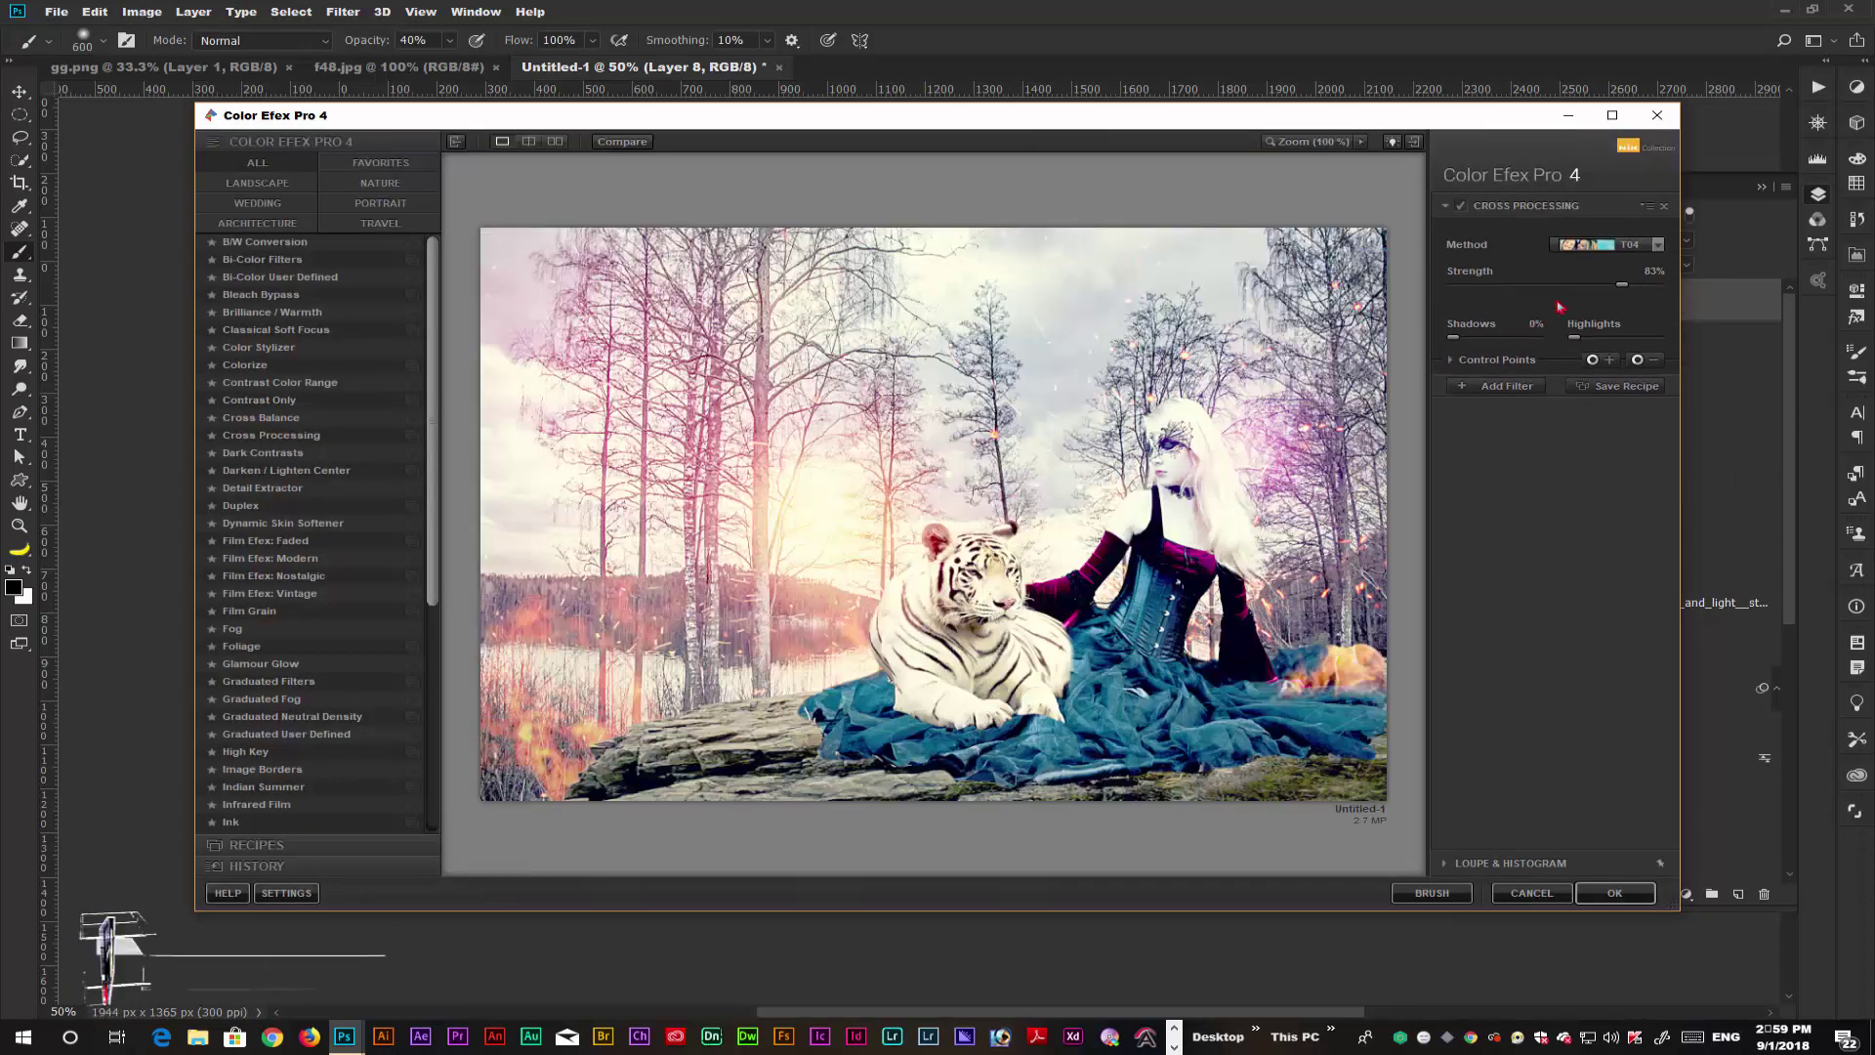
pyautogui.click(1464, 361)
# - Try Cross Processing method B02 at 78% strength and method T04 at 50% and about 46% strength
pyautogui.moveTo(1553, 398); pyautogui.dragTo(1676, 409)
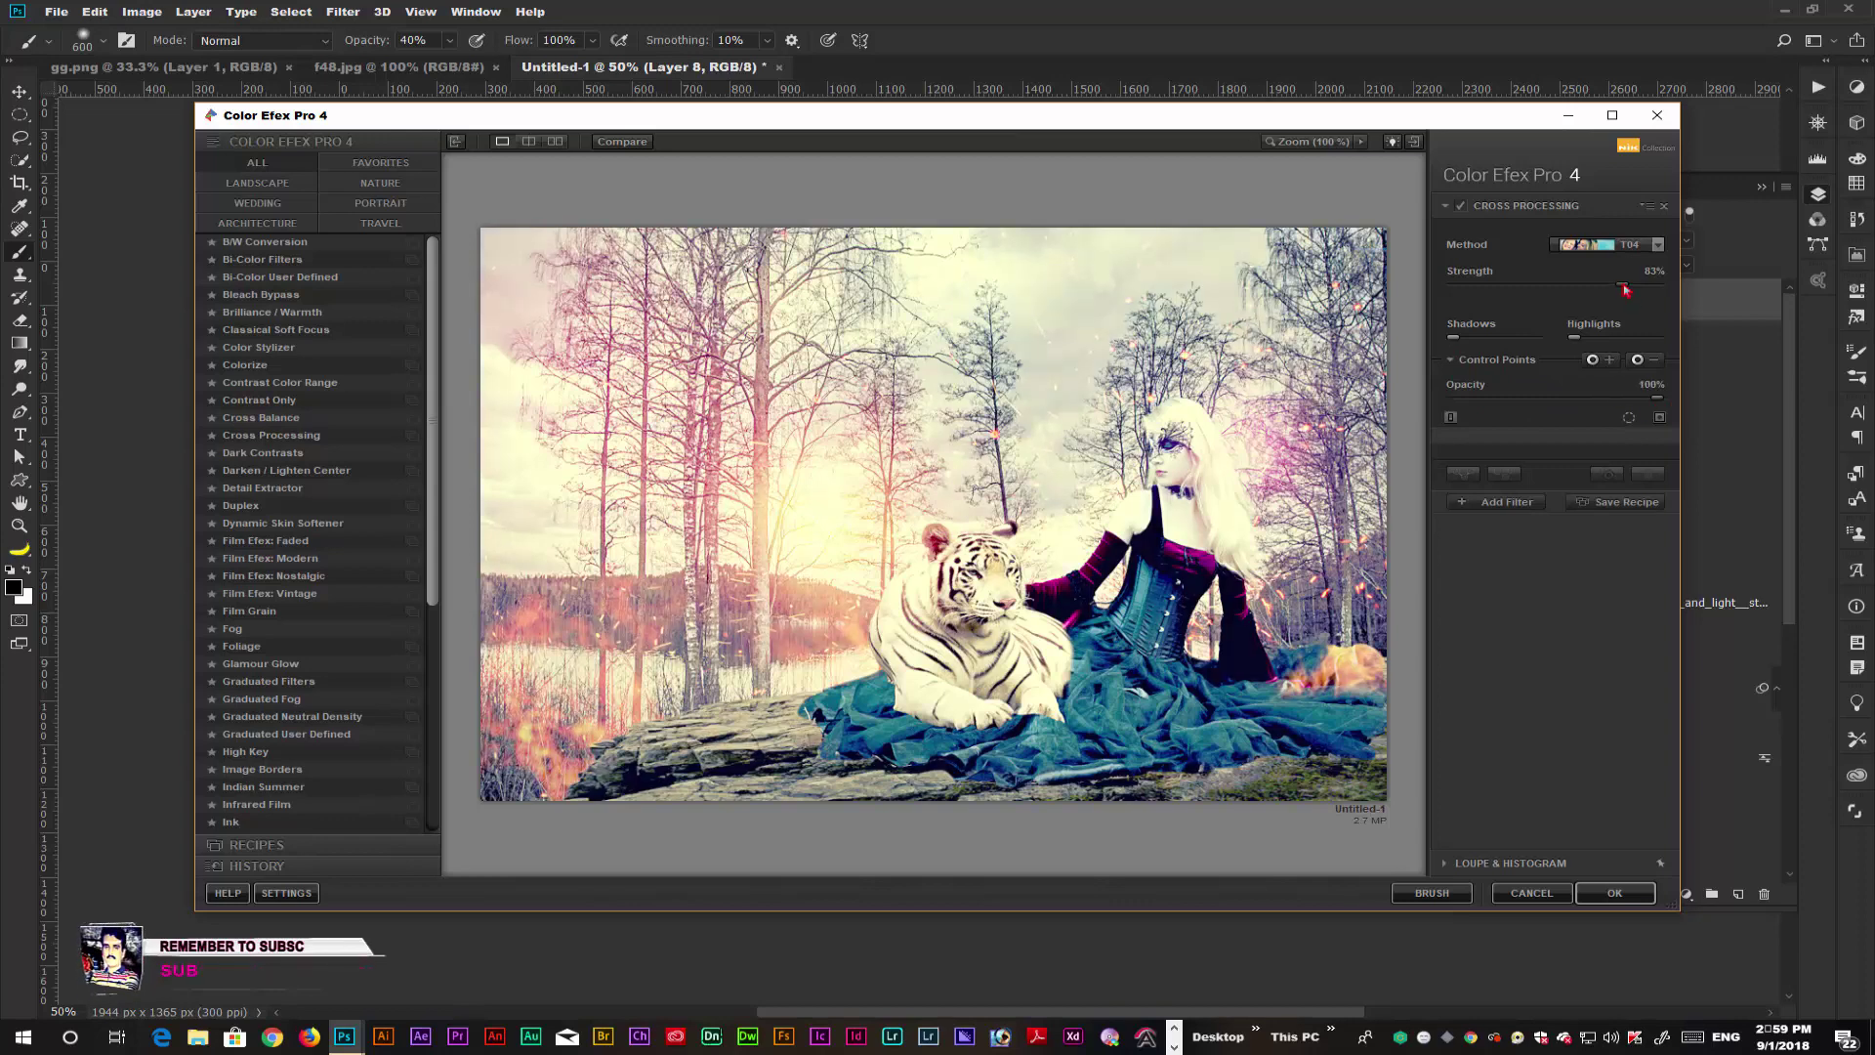
pyautogui.moveTo(1621, 284); pyautogui.dragTo(1558, 292)
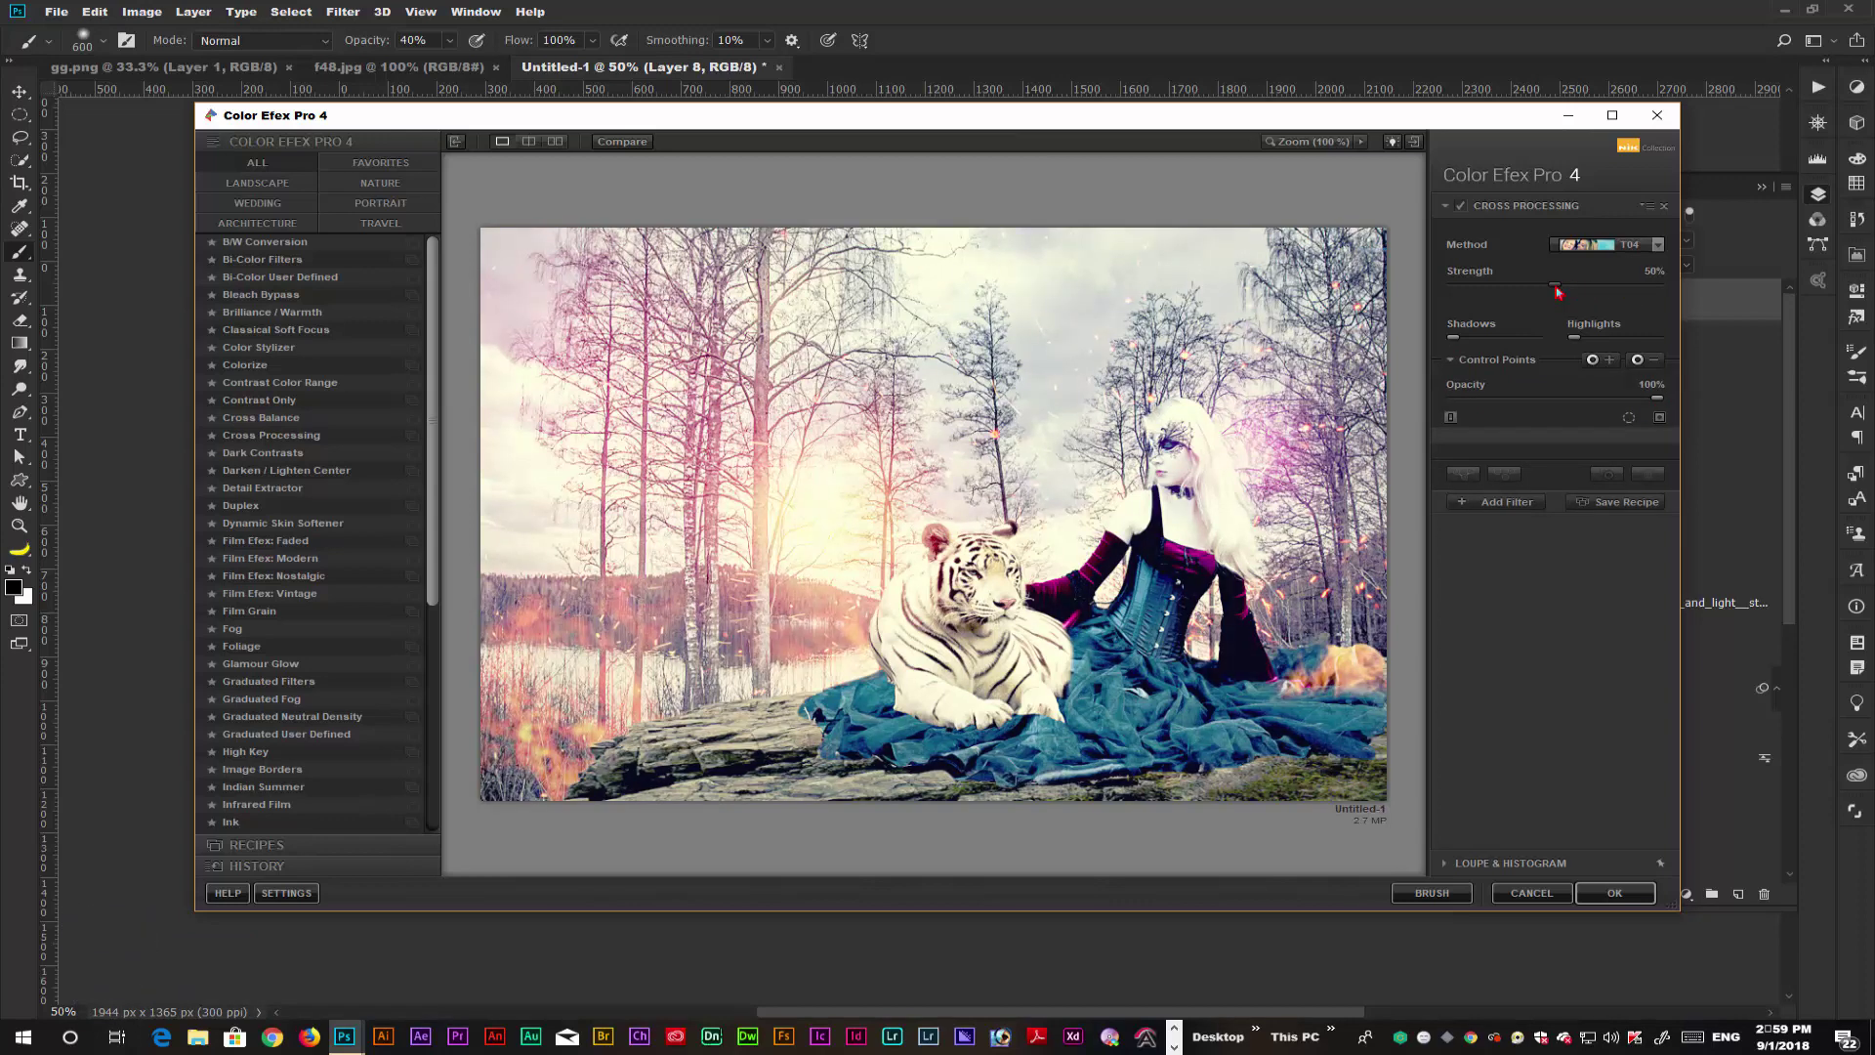
pyautogui.click(1655, 246)
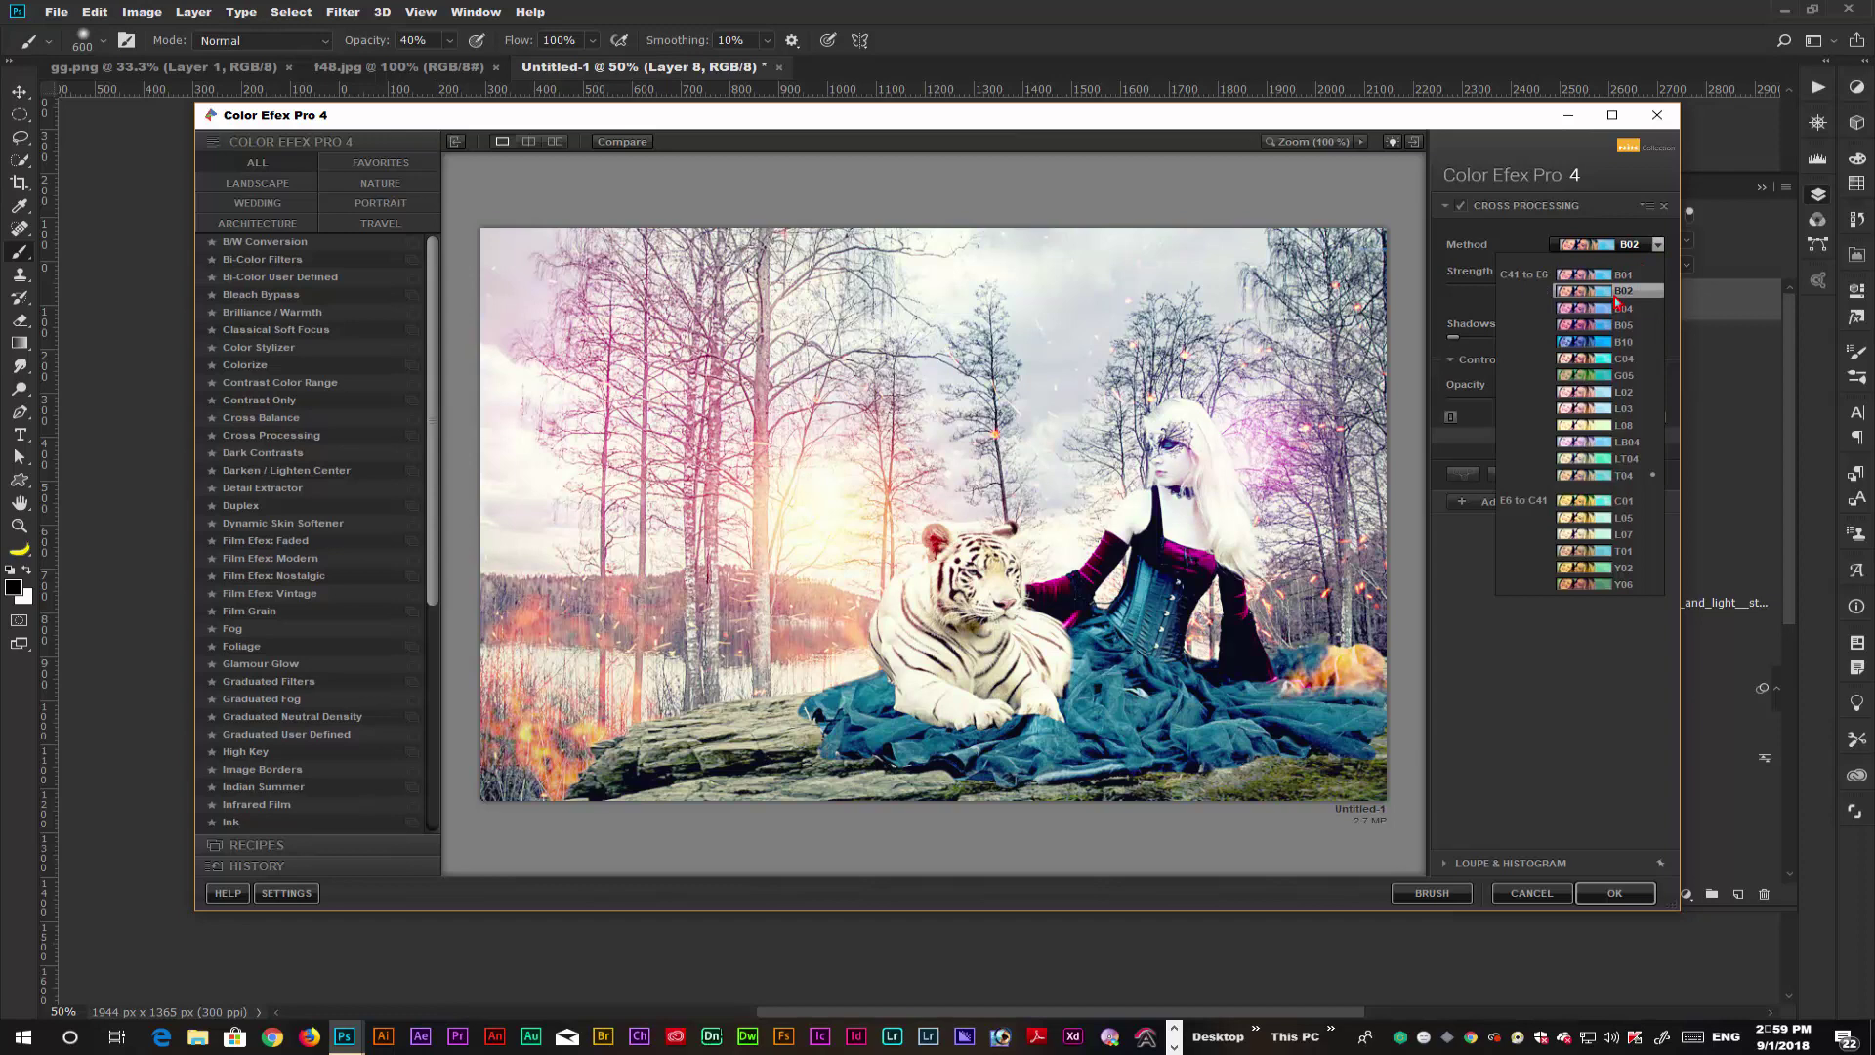
pyautogui.click(1617, 293)
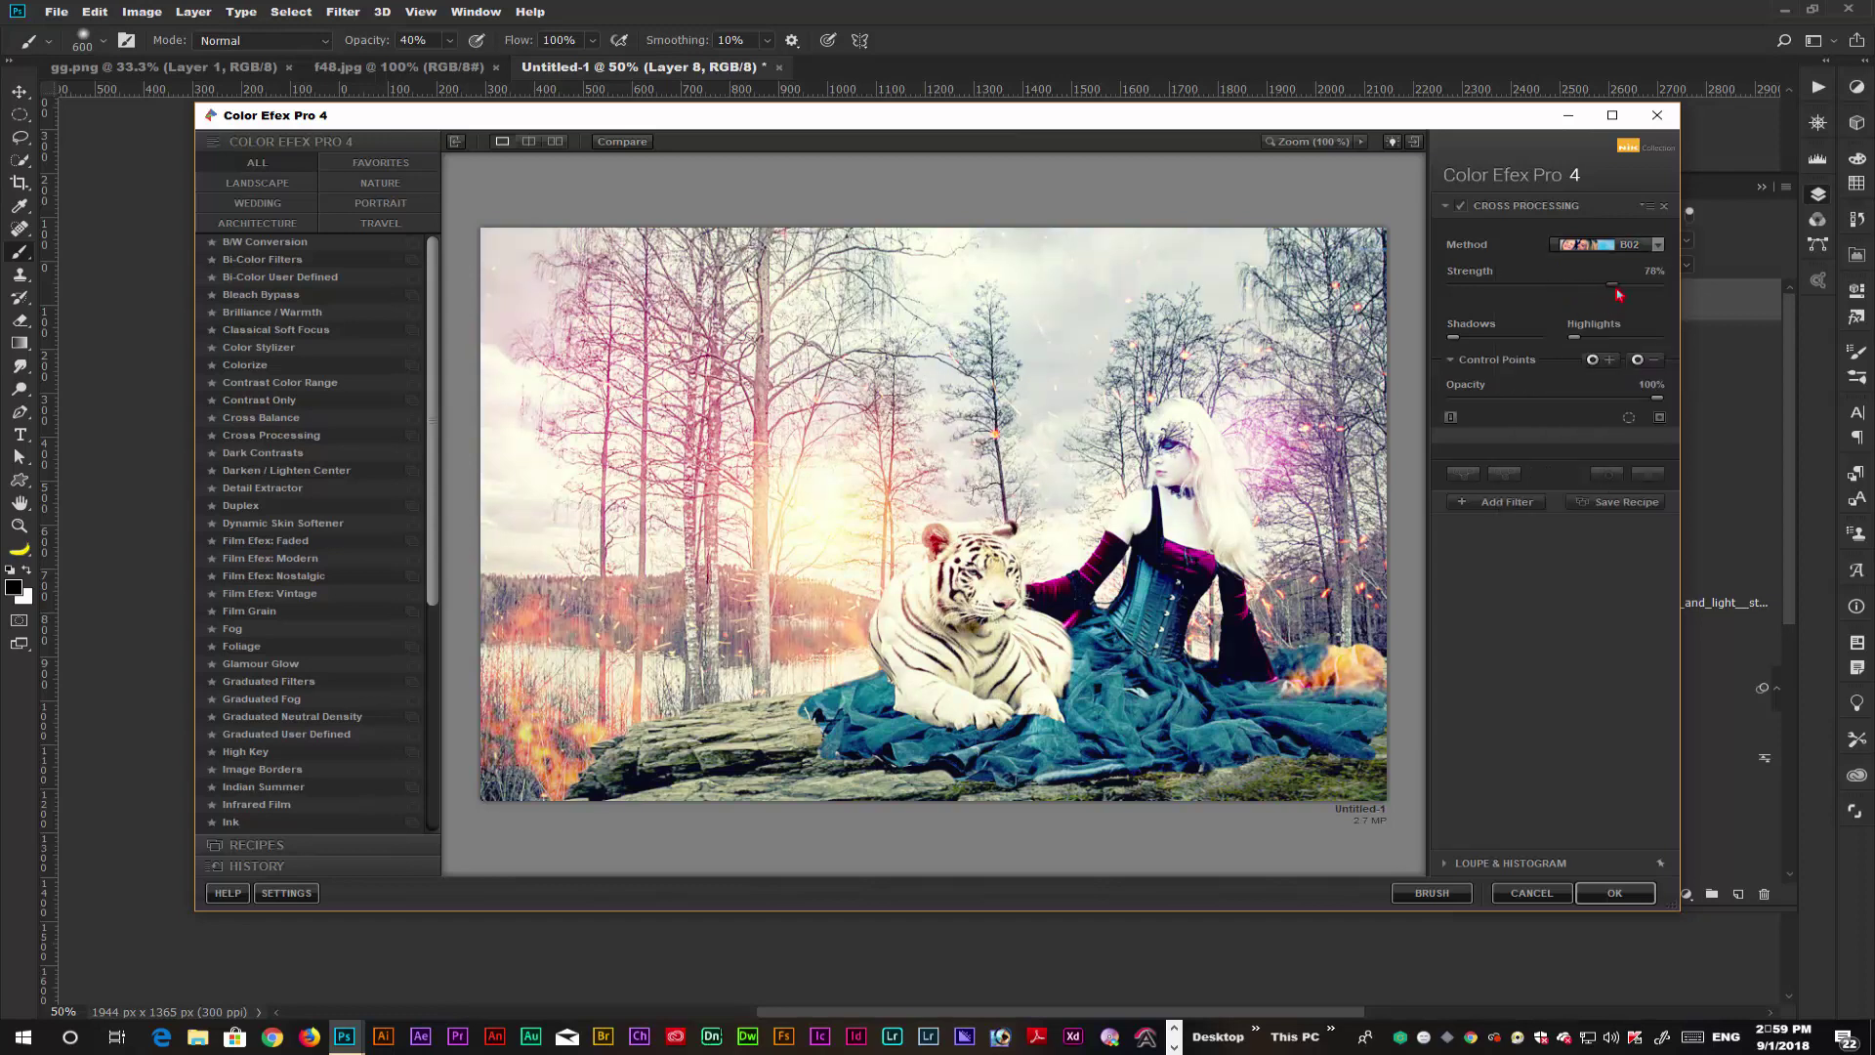
pyautogui.click(1657, 244)
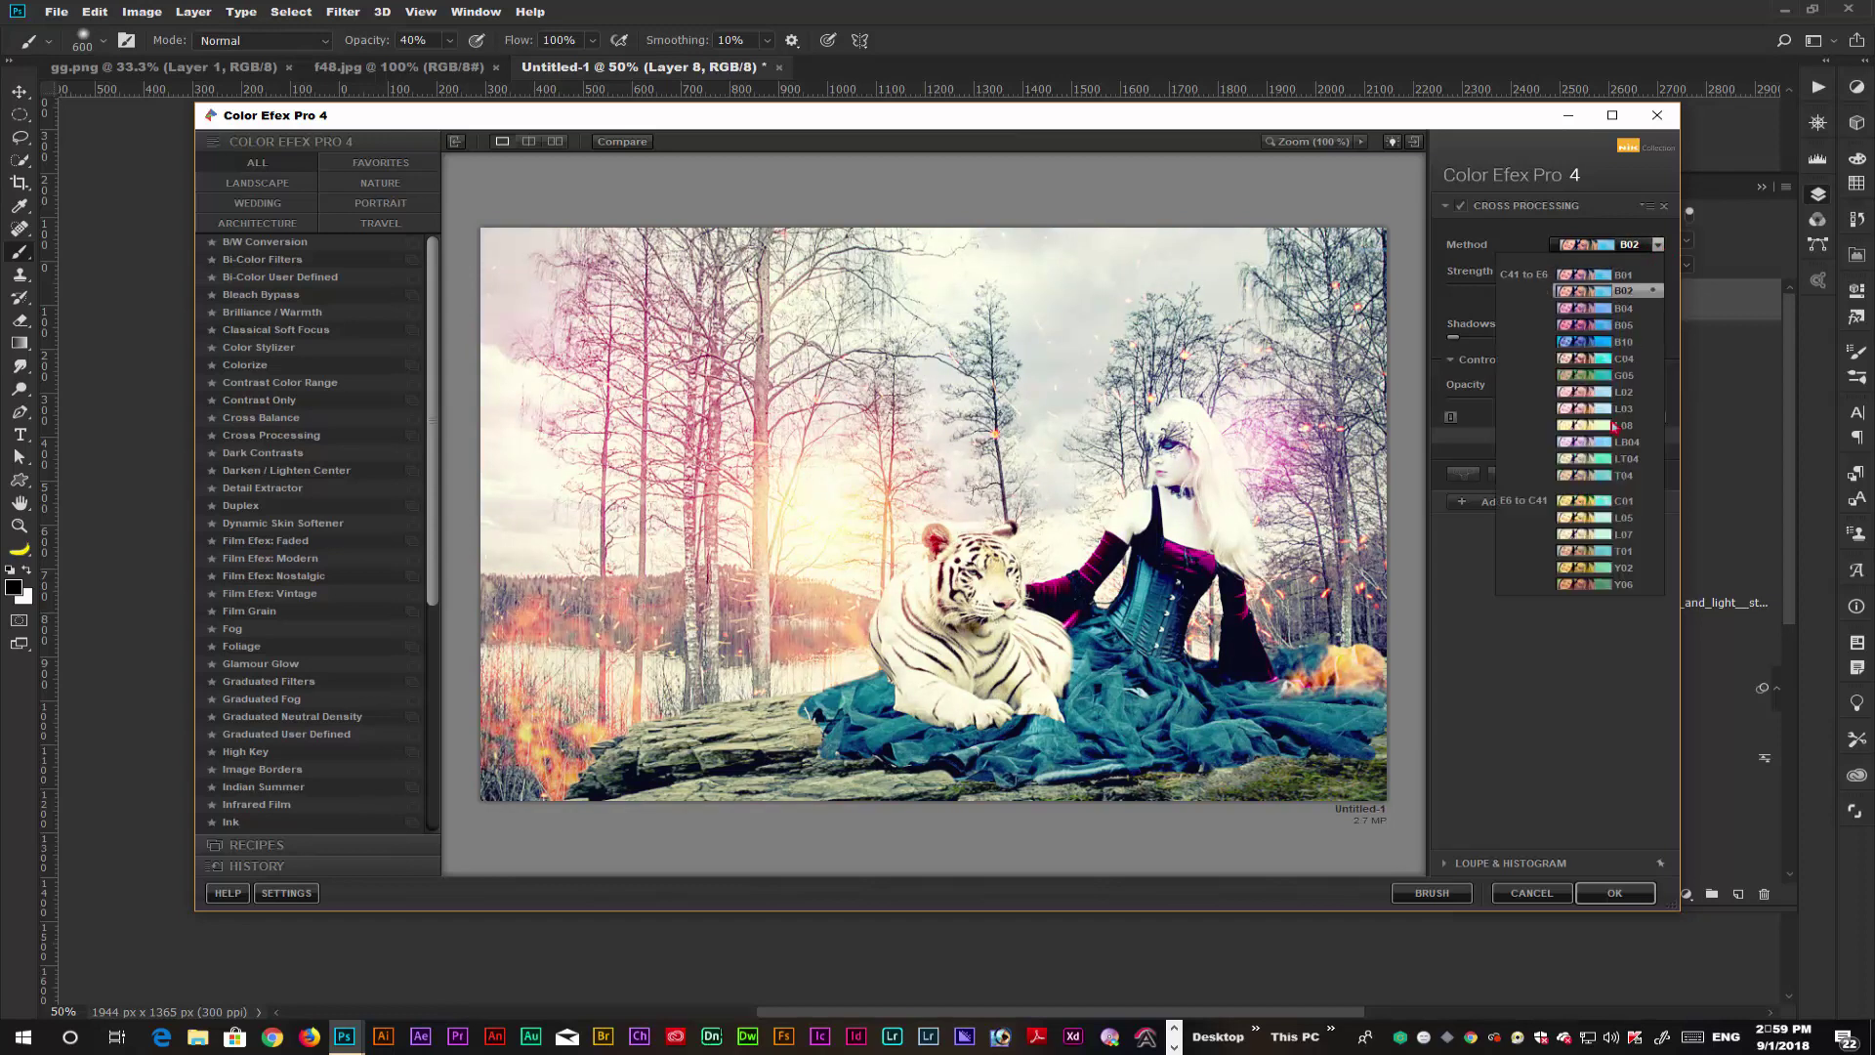
pyautogui.click(1602, 476)
pyautogui.moveTo(1609, 290); pyautogui.dragTo(1565, 290)
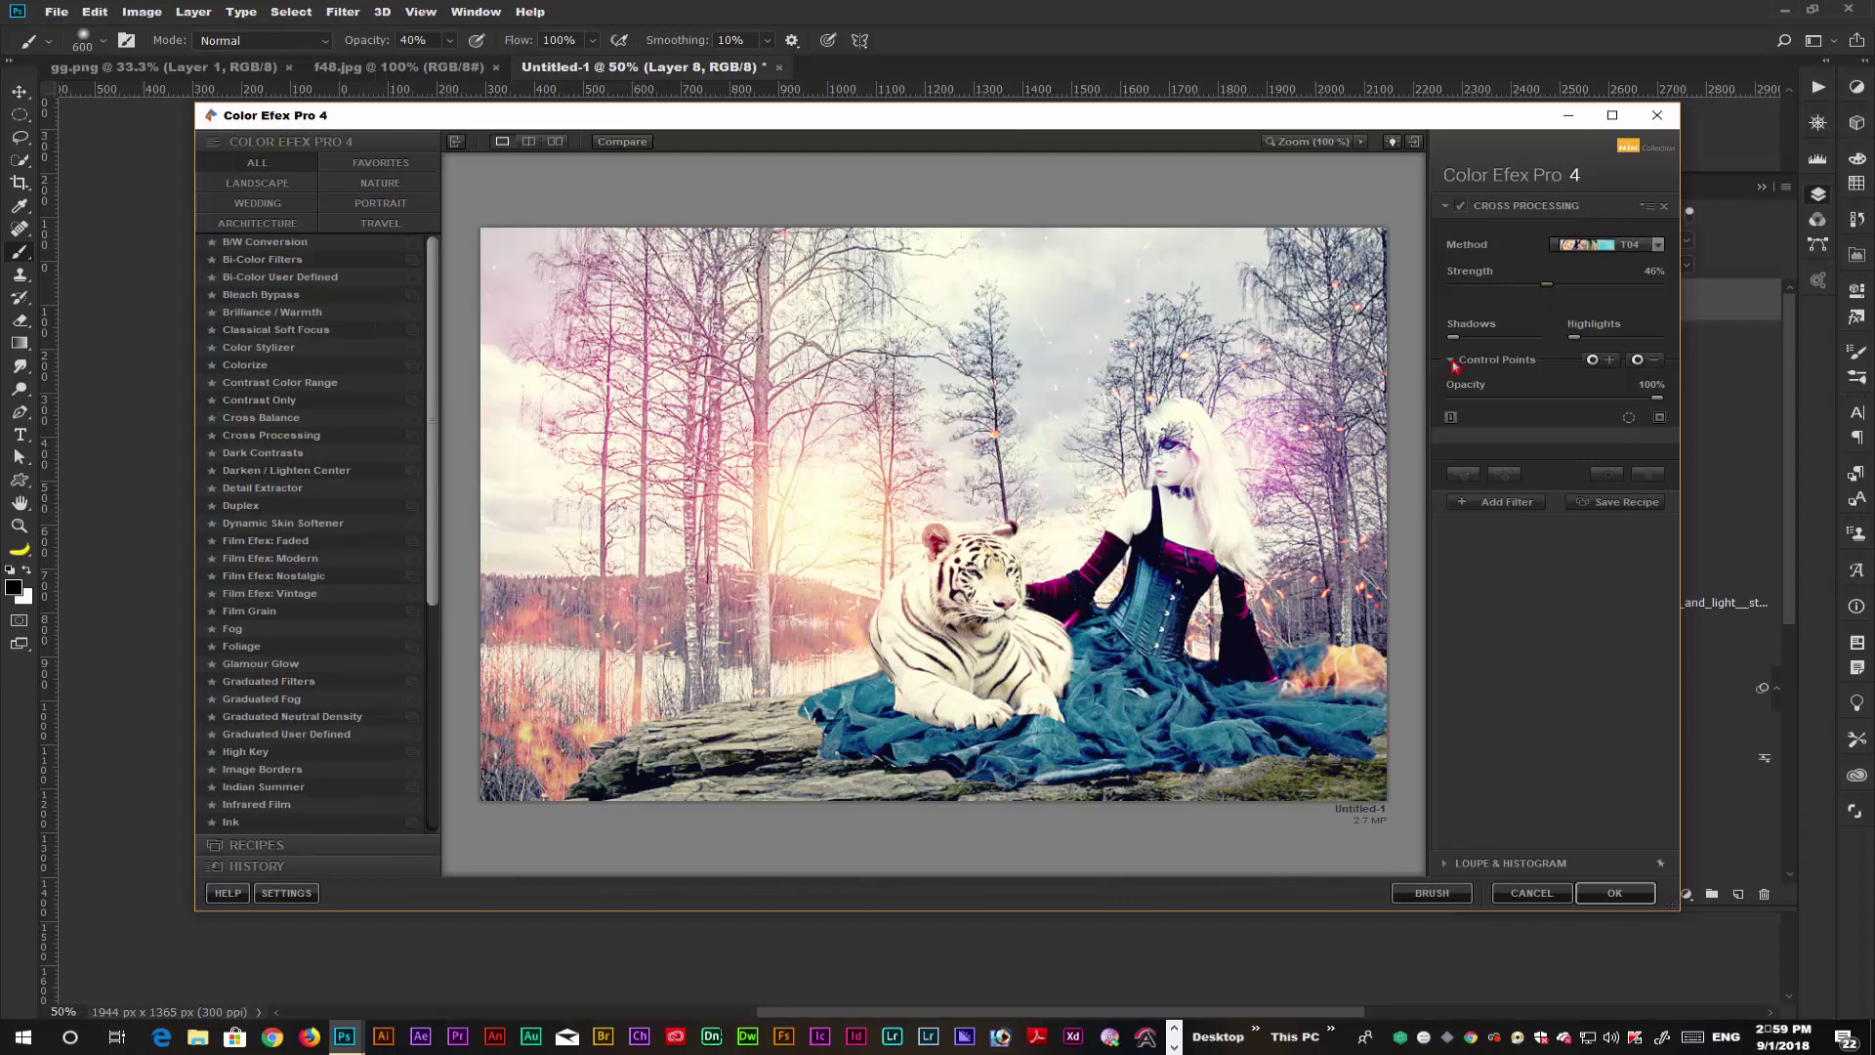
# - Set Cross Processing with method T04 to 100% strength and 43% opacity, and apply the filter
pyautogui.moveTo(1657, 398); pyautogui.dragTo(1638, 399)
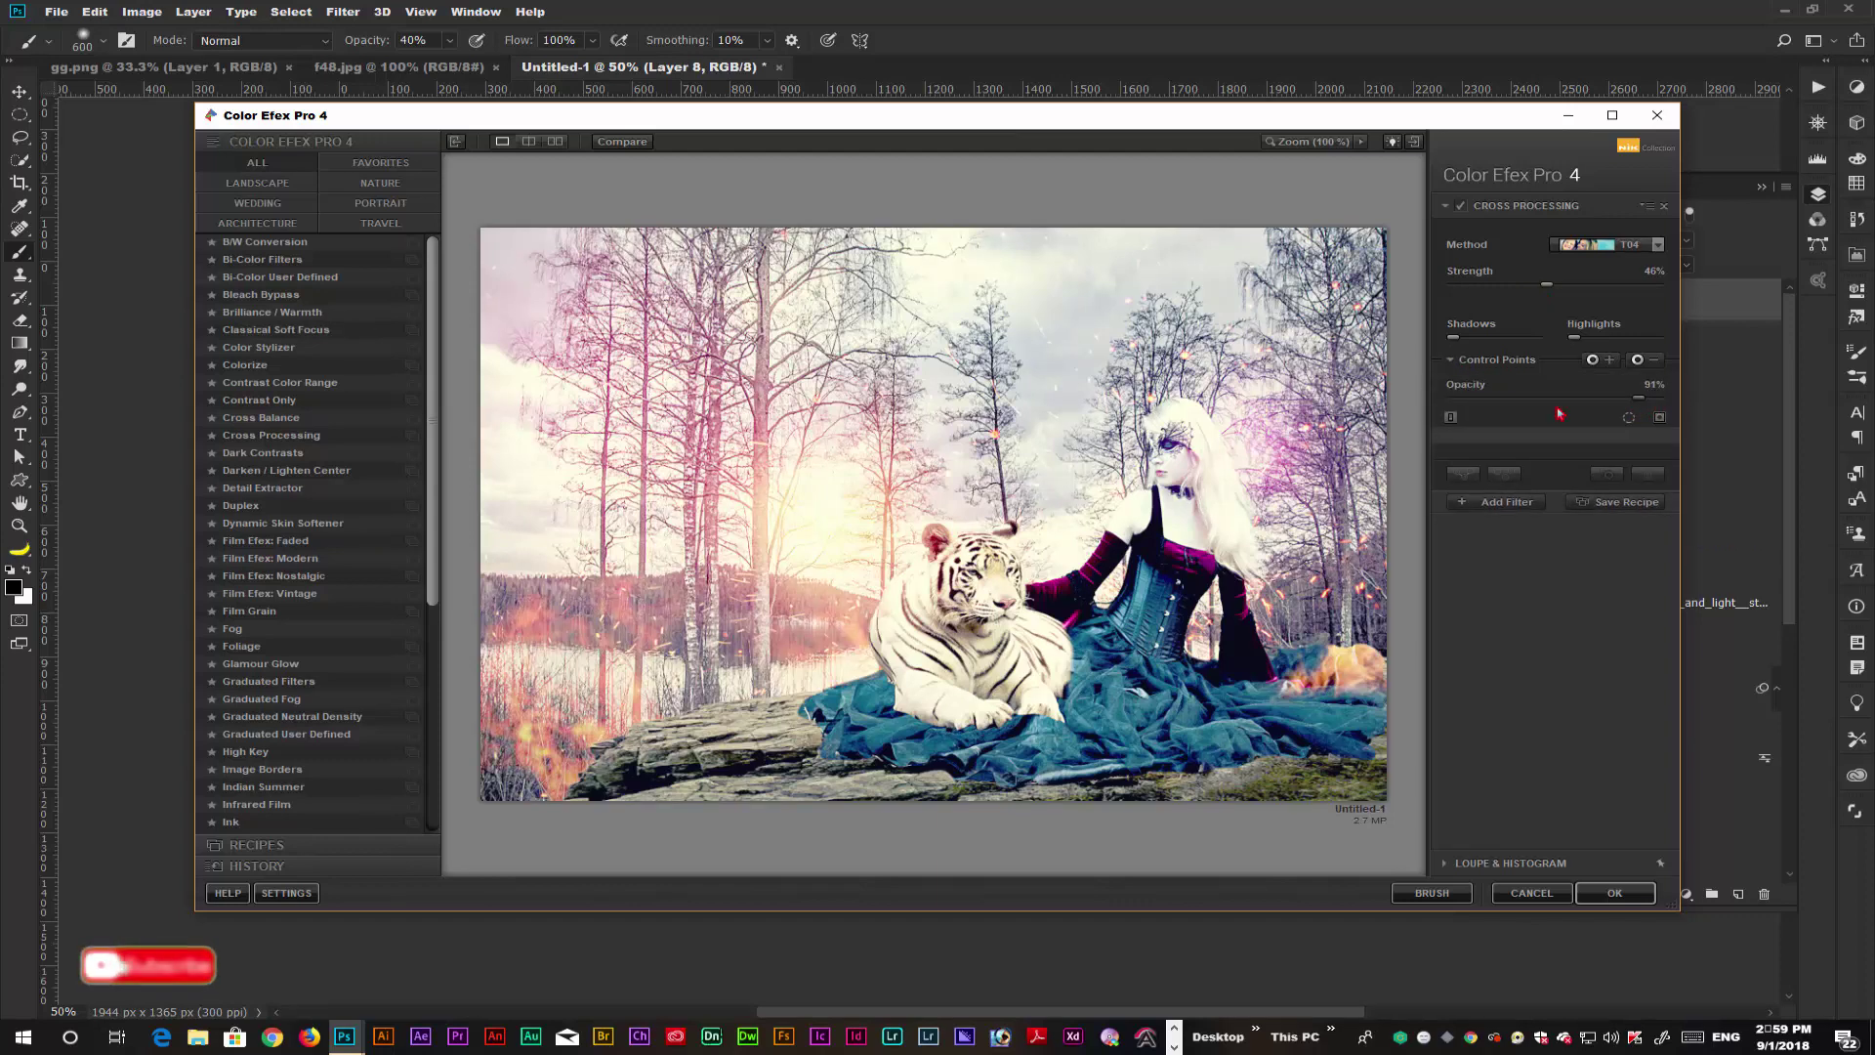
pyautogui.moveTo(1547, 285); pyautogui.dragTo(1699, 305)
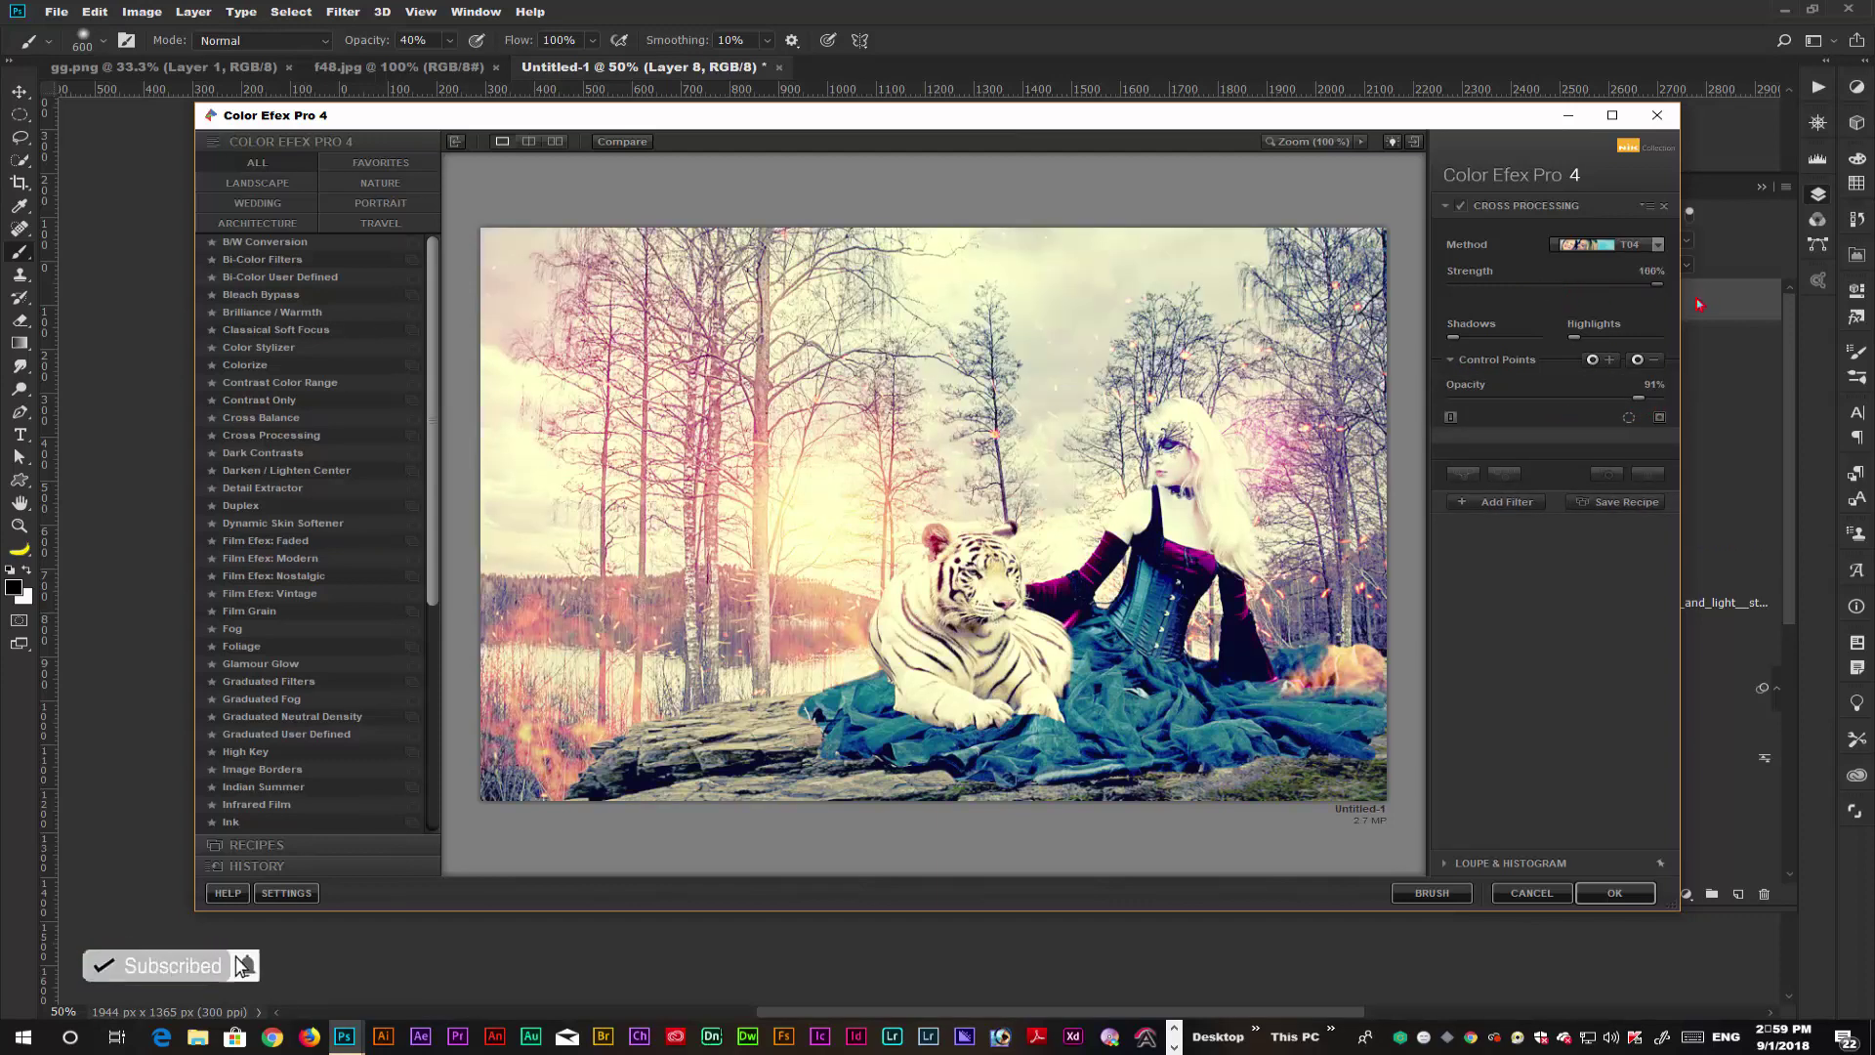
pyautogui.moveTo(1639, 399); pyautogui.dragTo(1538, 409)
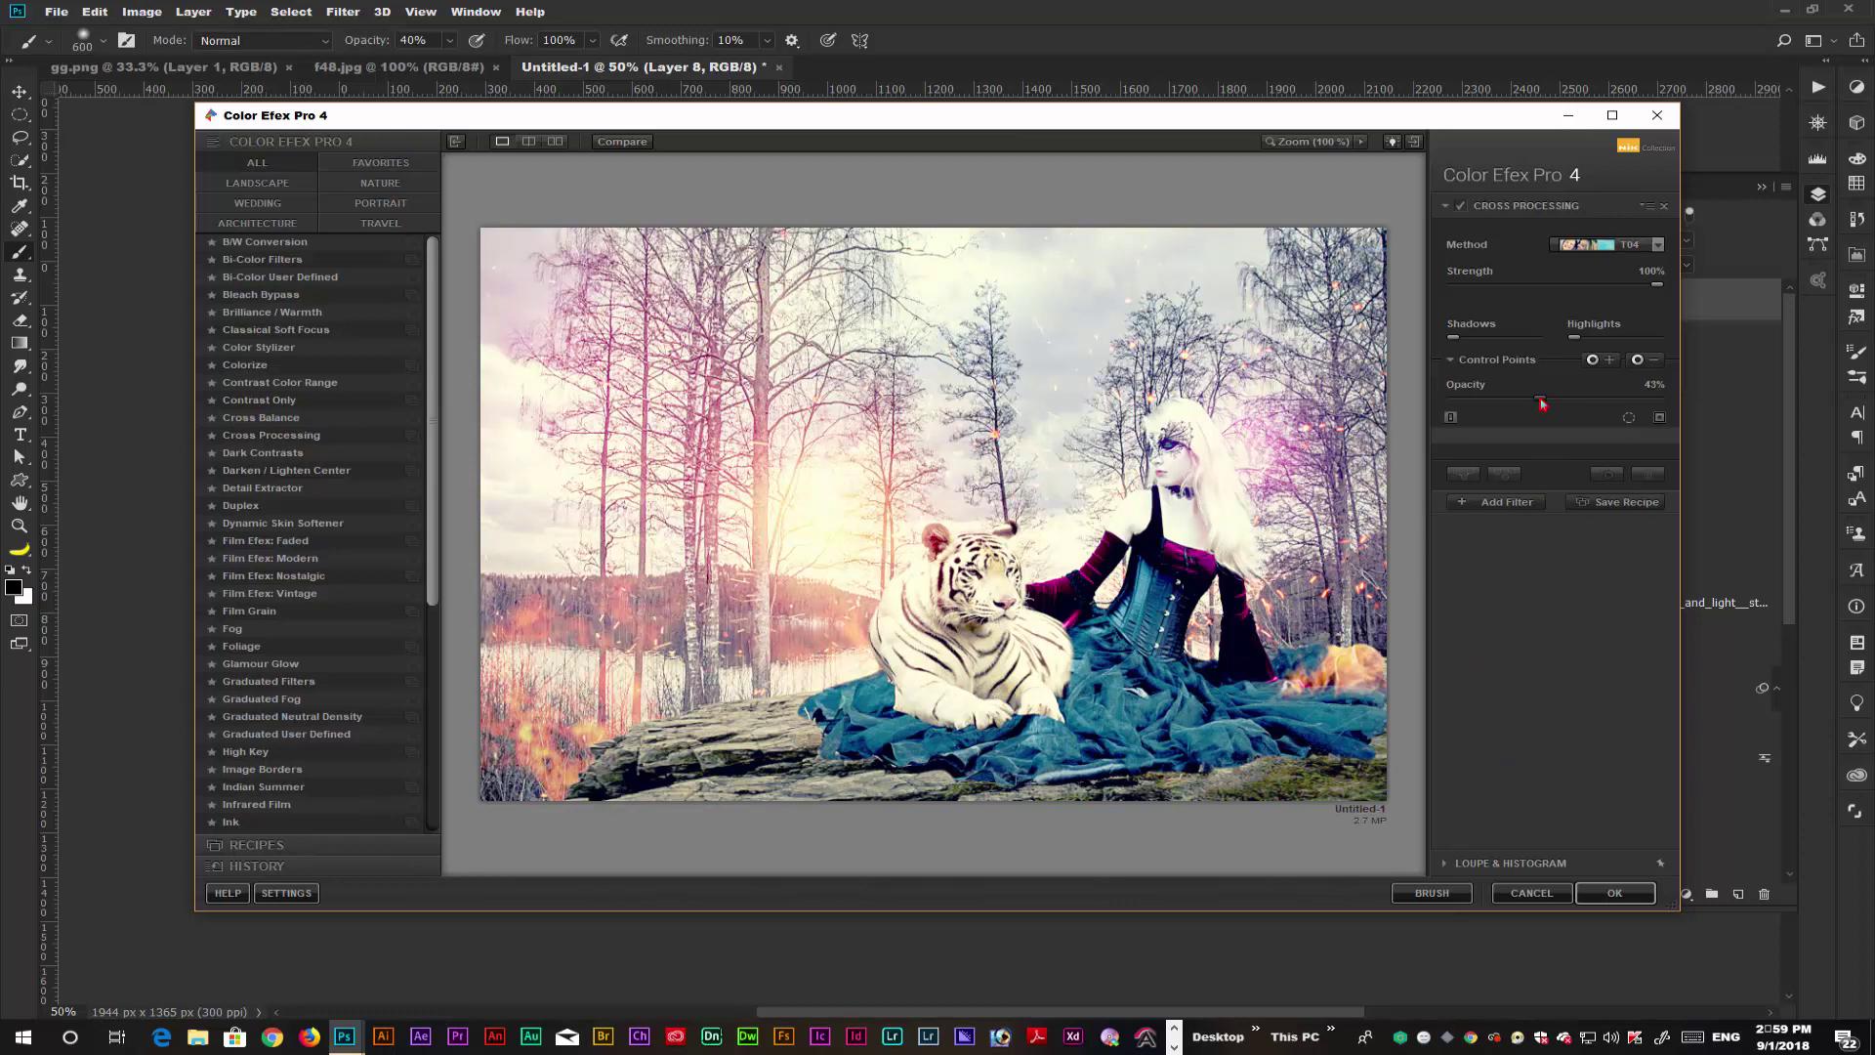
pyautogui.click(1613, 891)
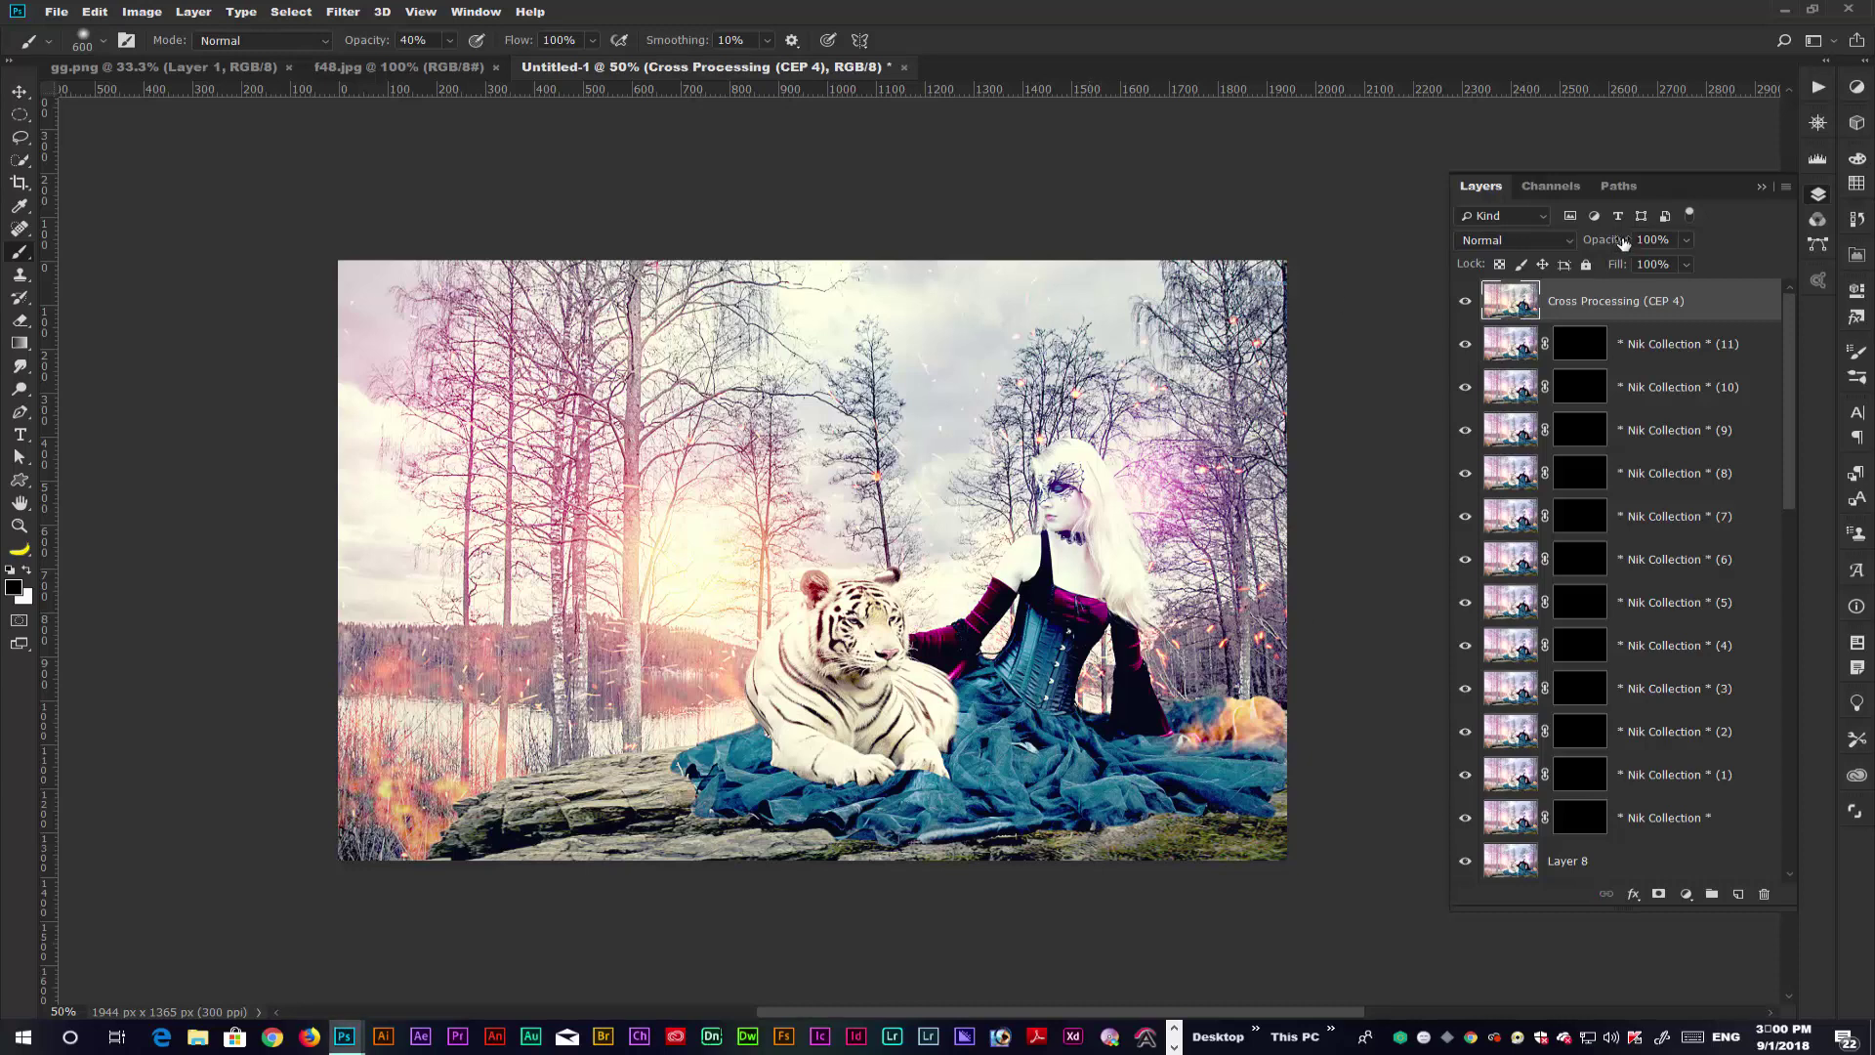
# - Lower the Cross Processing layer's opacity to 93% and switch to the Move tool
pyautogui.moveTo(1617, 242)
pyautogui.mouseDown()
pyautogui.moveTo(1590, 243)
pyautogui.moveTo(1611, 243)
pyautogui.mouseUp()
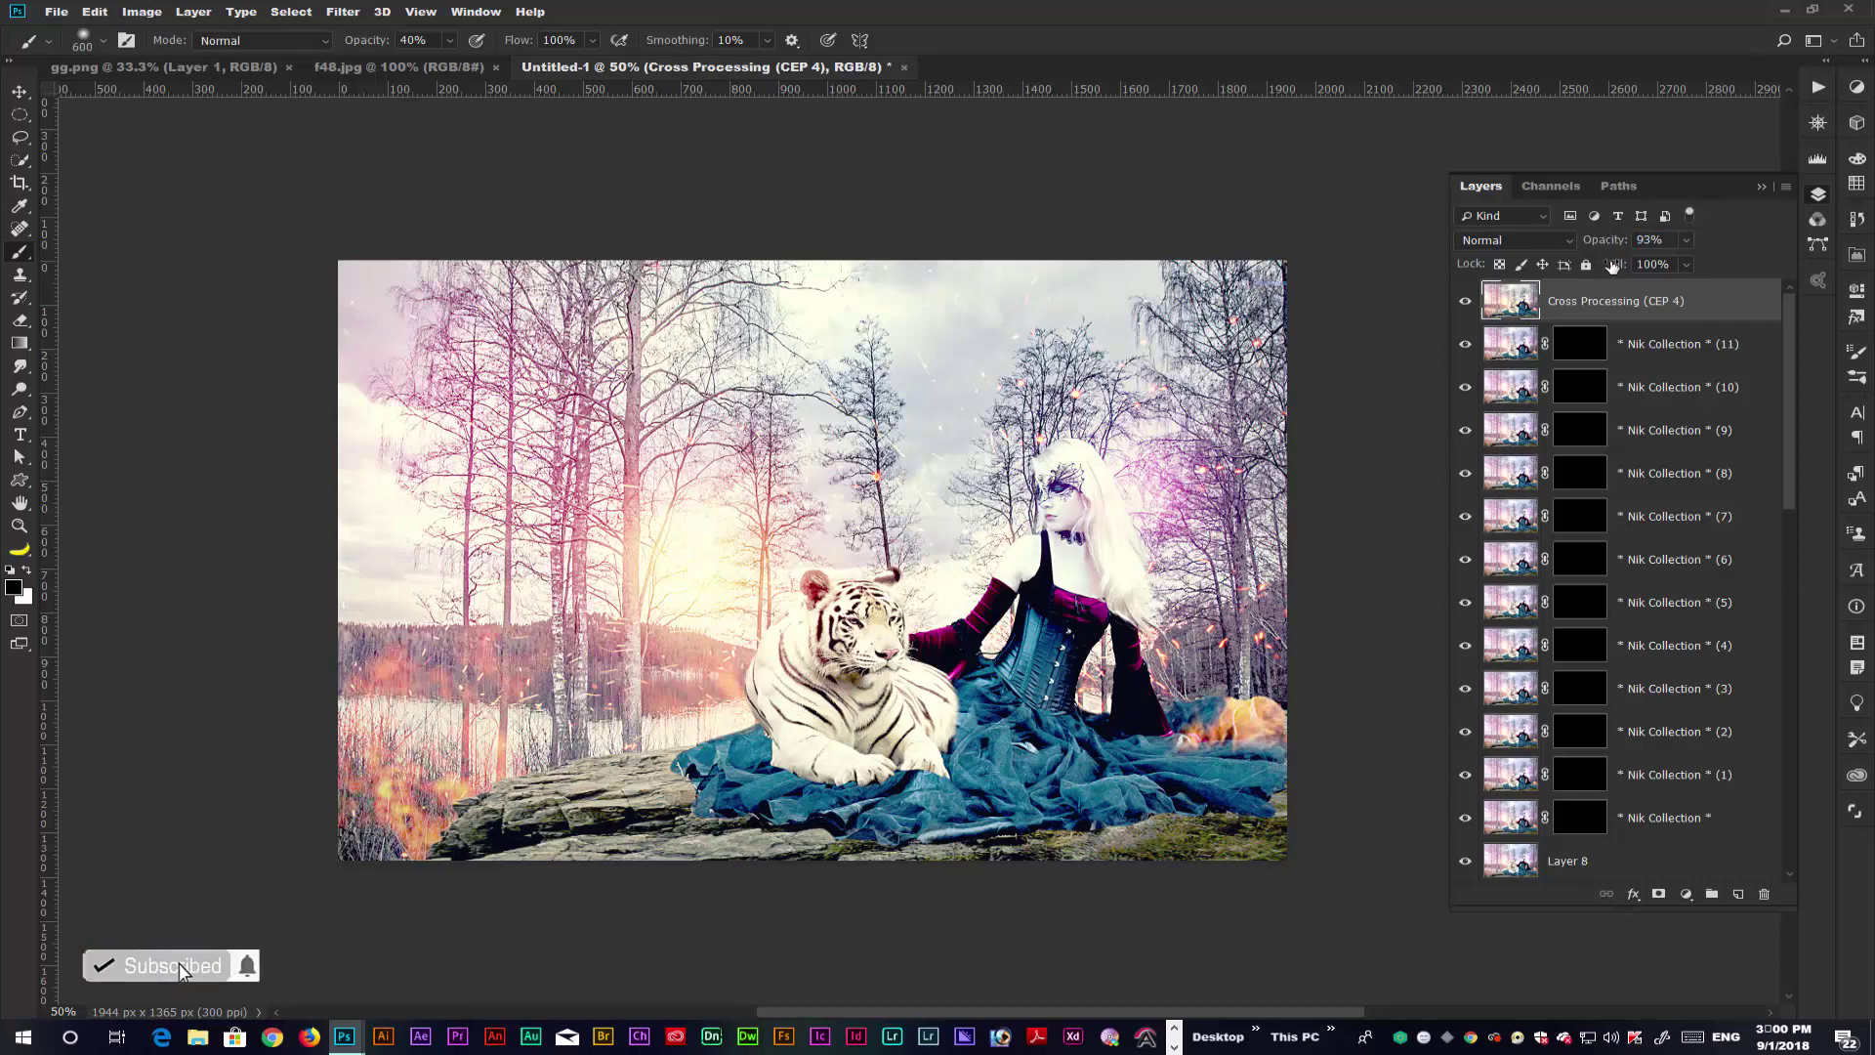
pyautogui.press('Return')
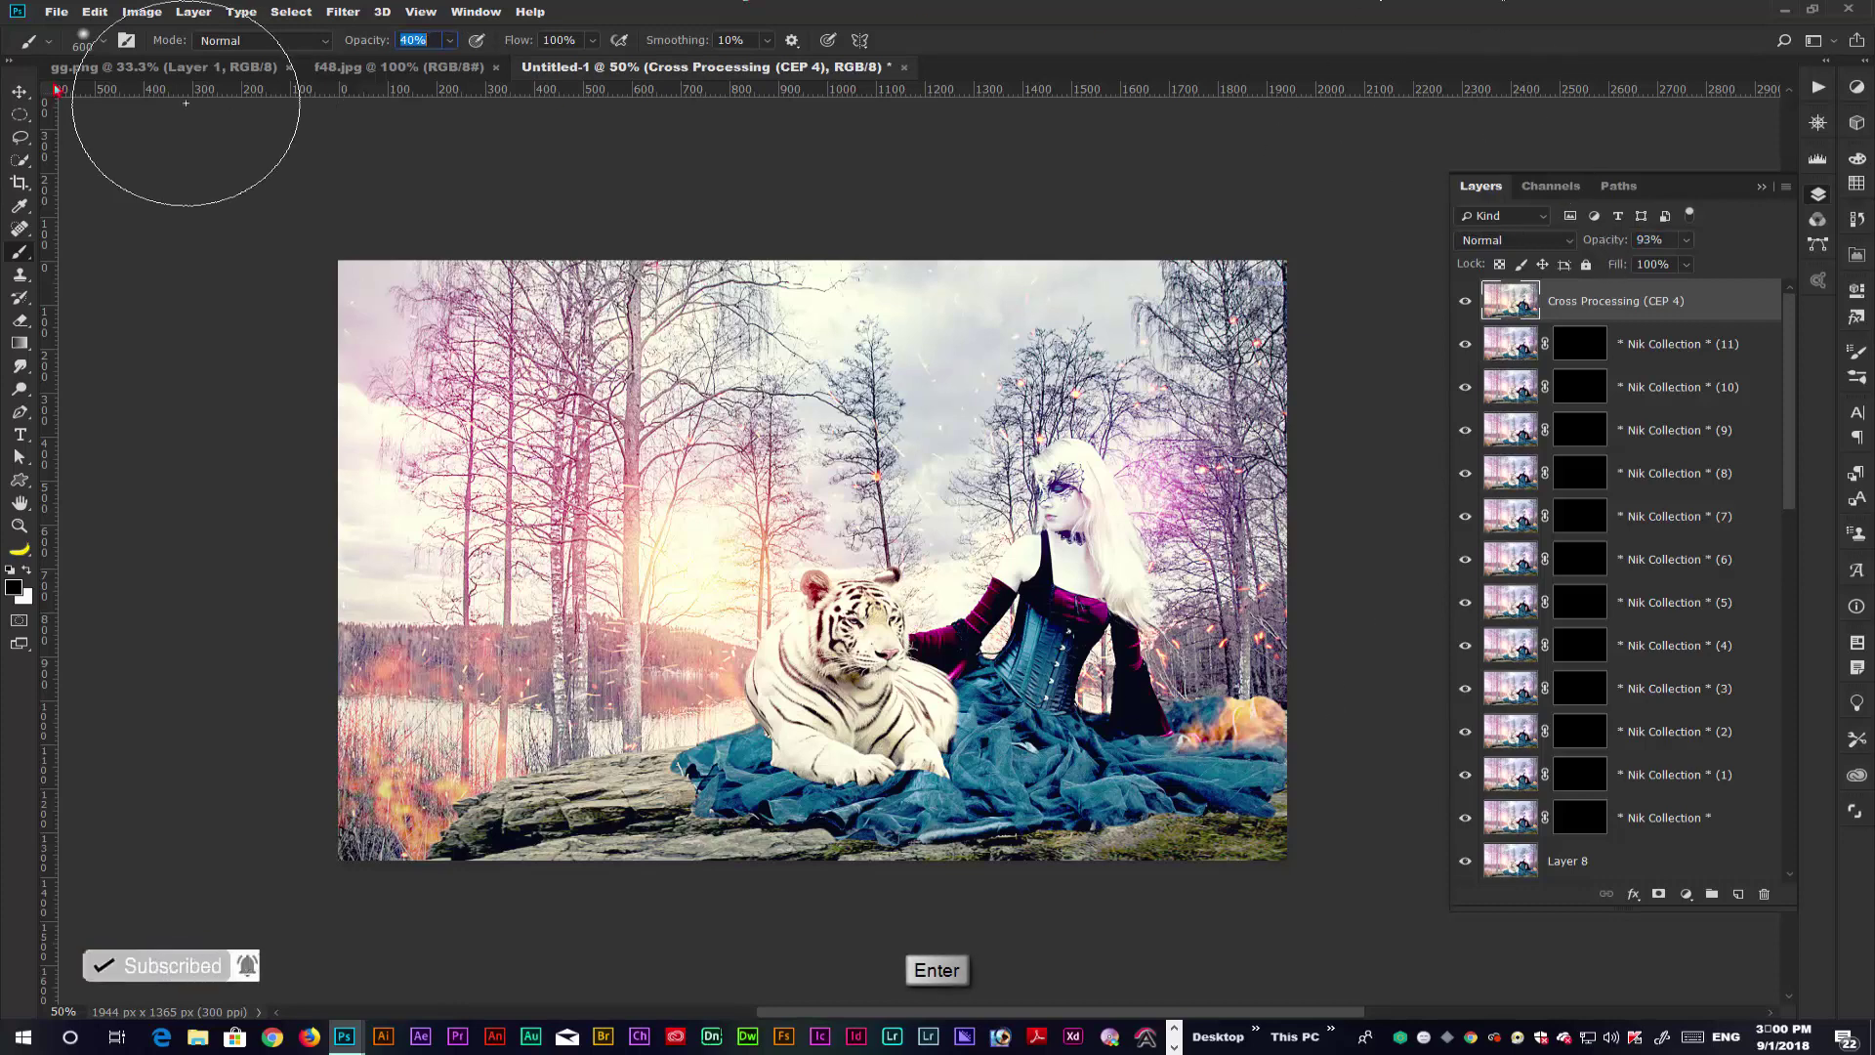
pyautogui.press('v')
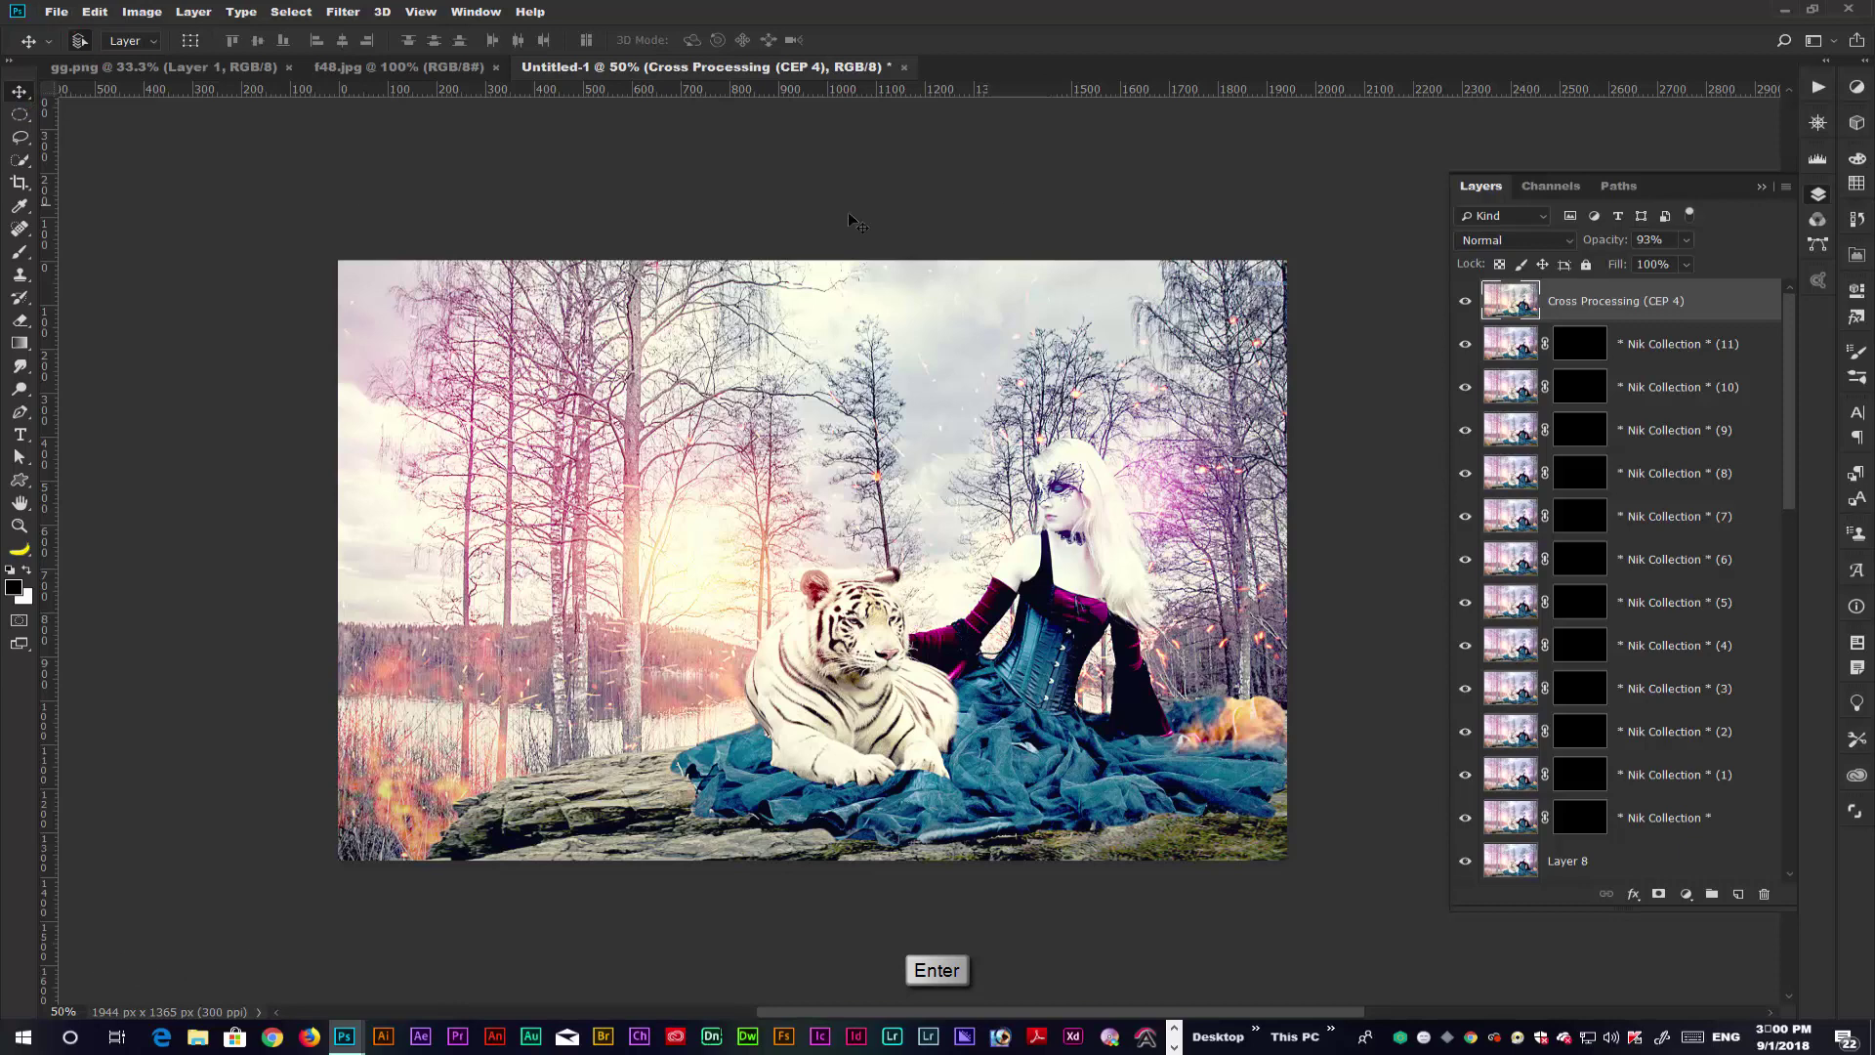
pyautogui.click(1174, 1046)
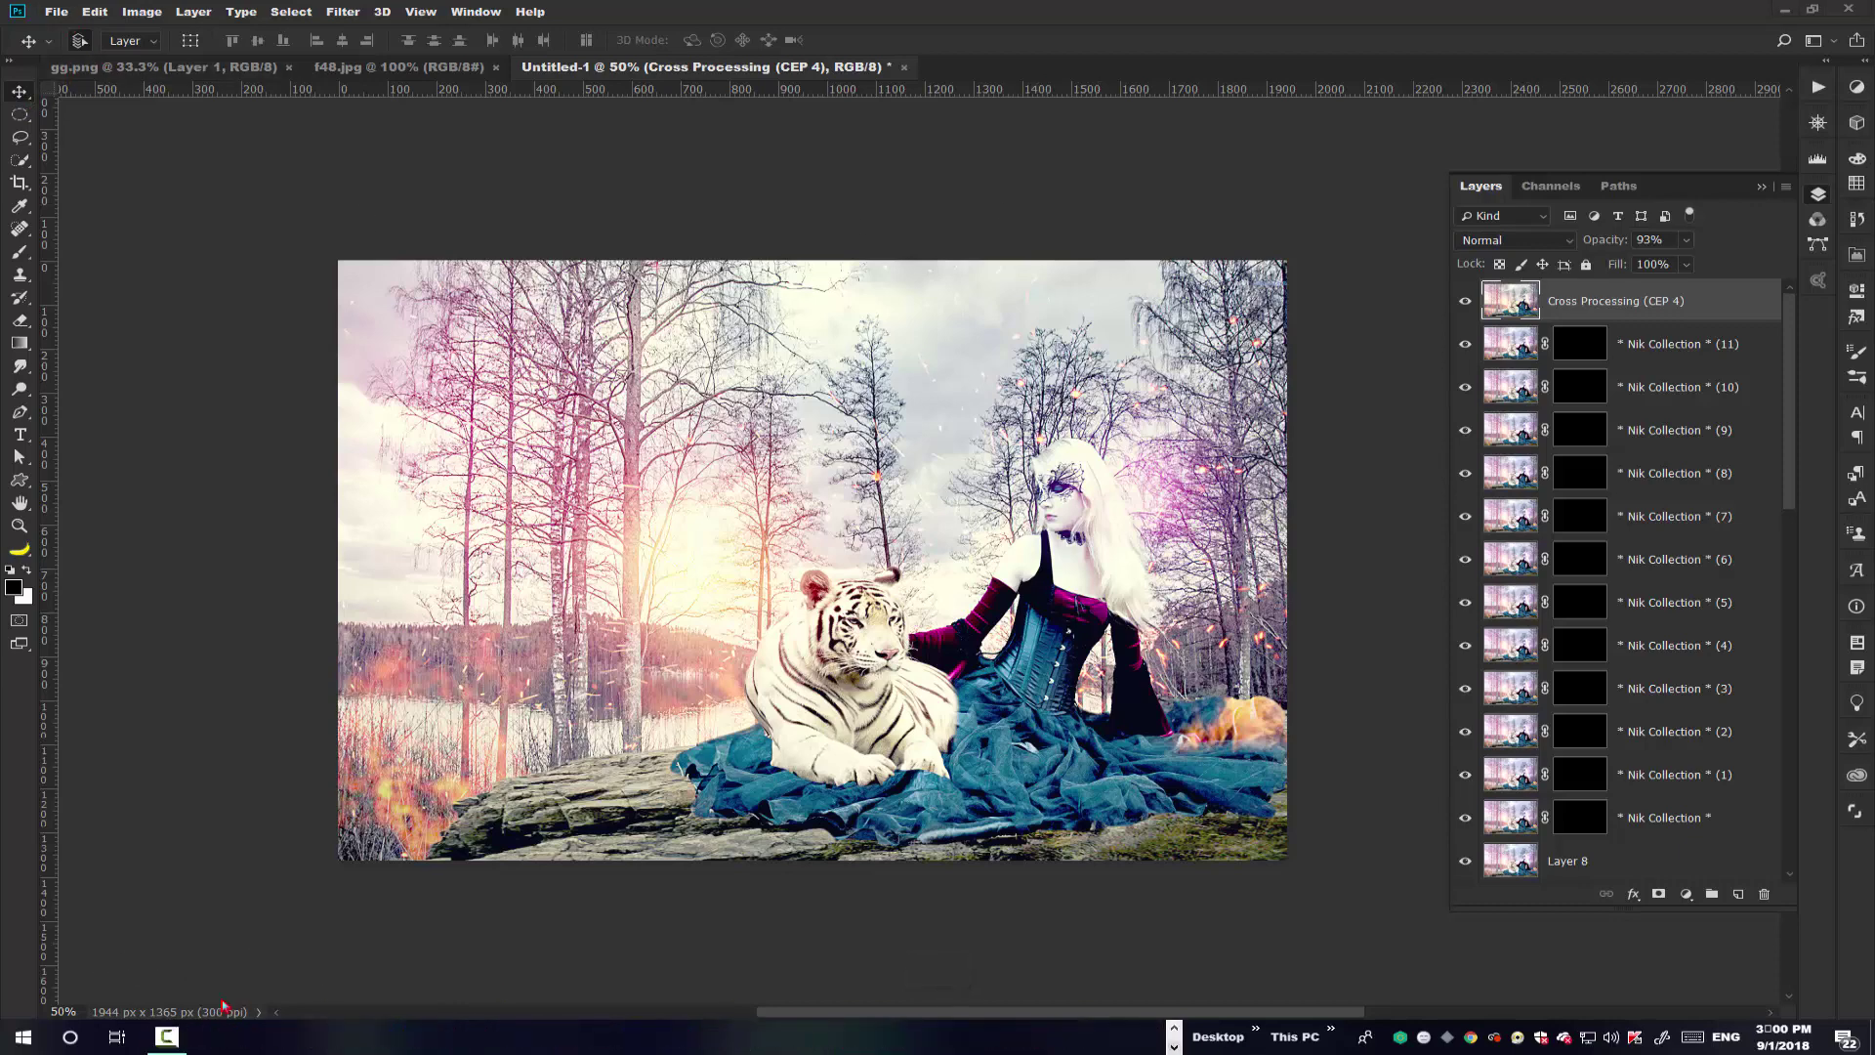
pyautogui.click(166, 1036)
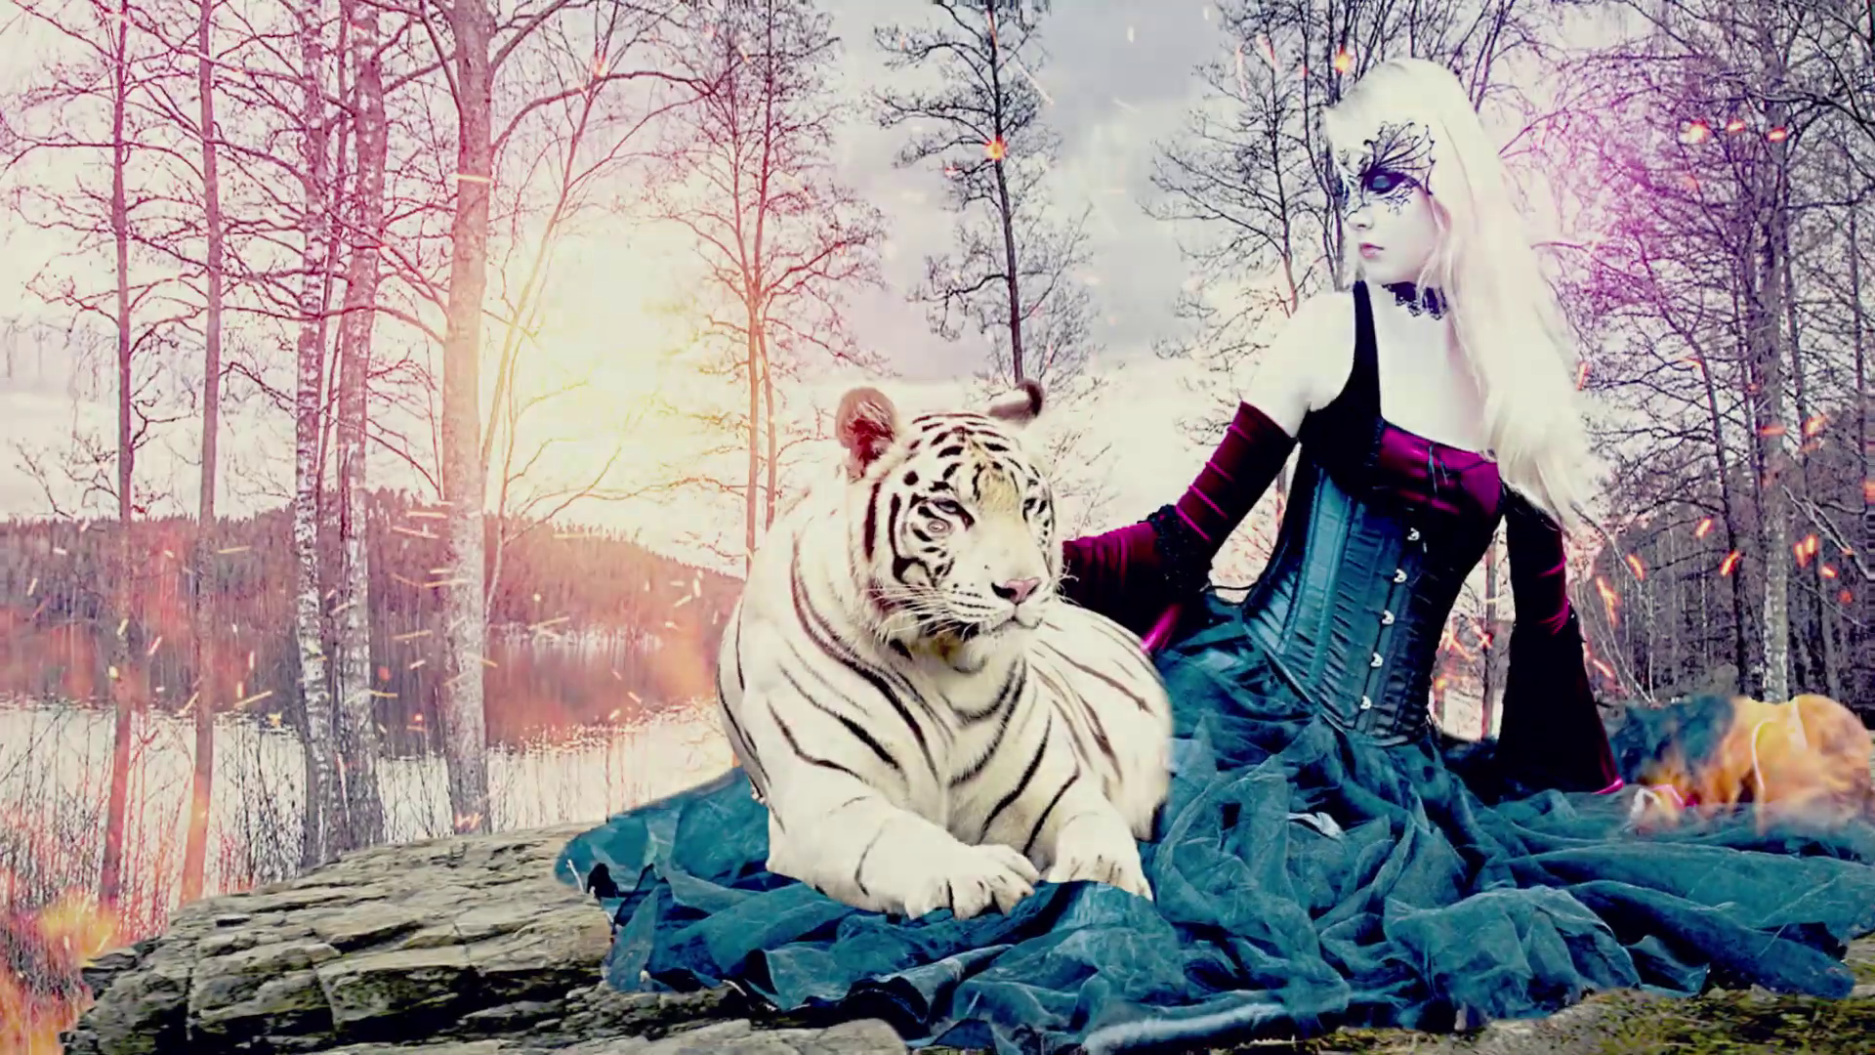